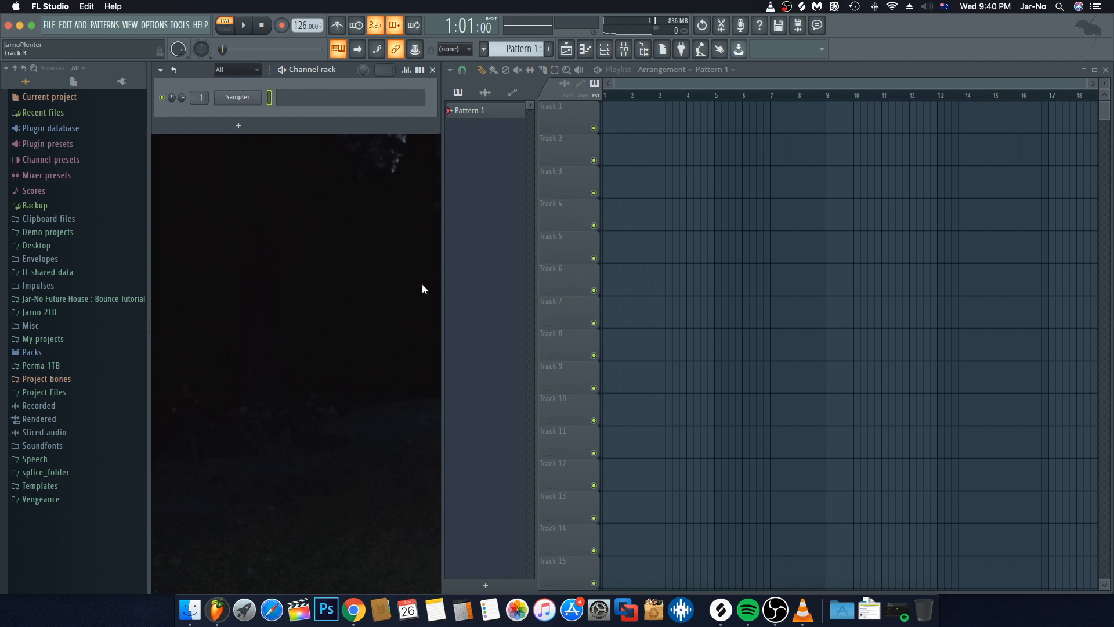
Replace the Sampler channel in the channel rack with the Sylenth1 synthesizer
scroll(372, 260, "down", 1)
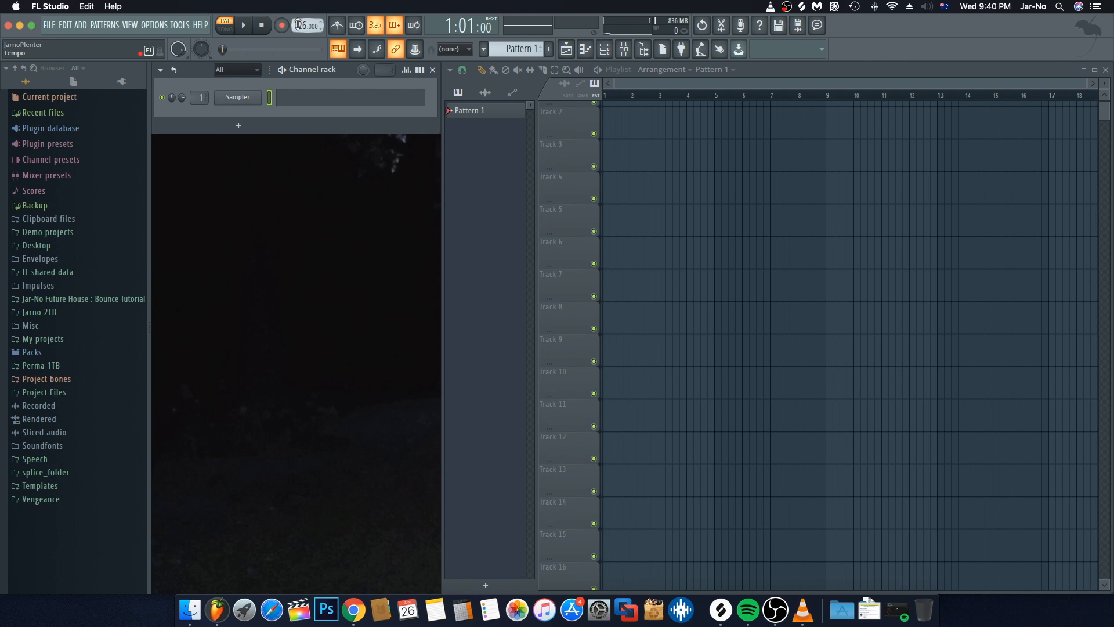
right_click(222, 101)
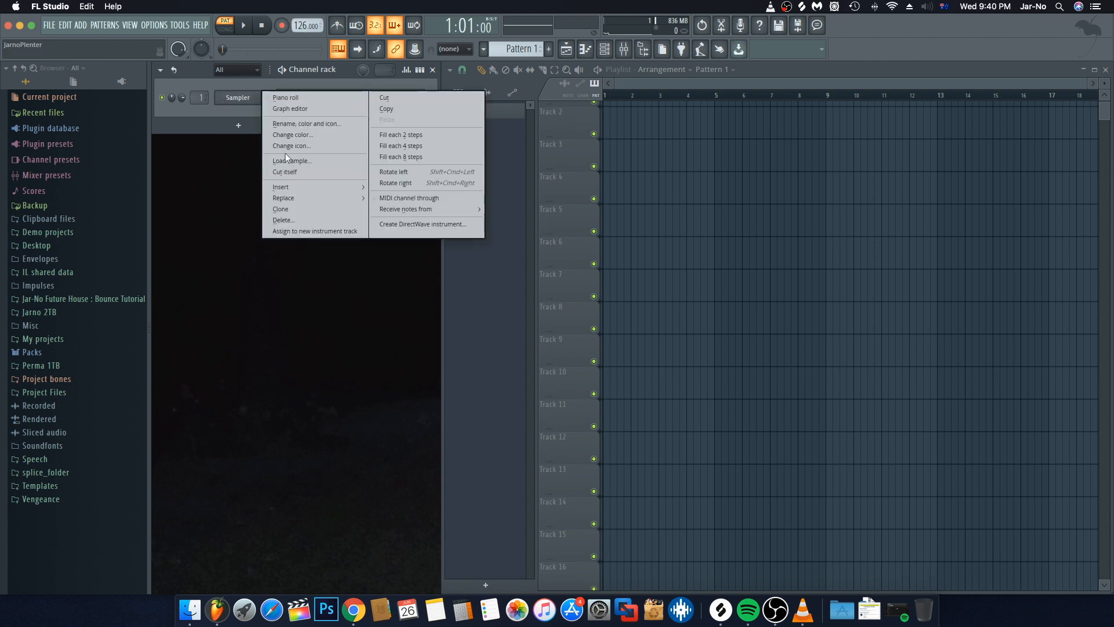
mouse_move(336, 200)
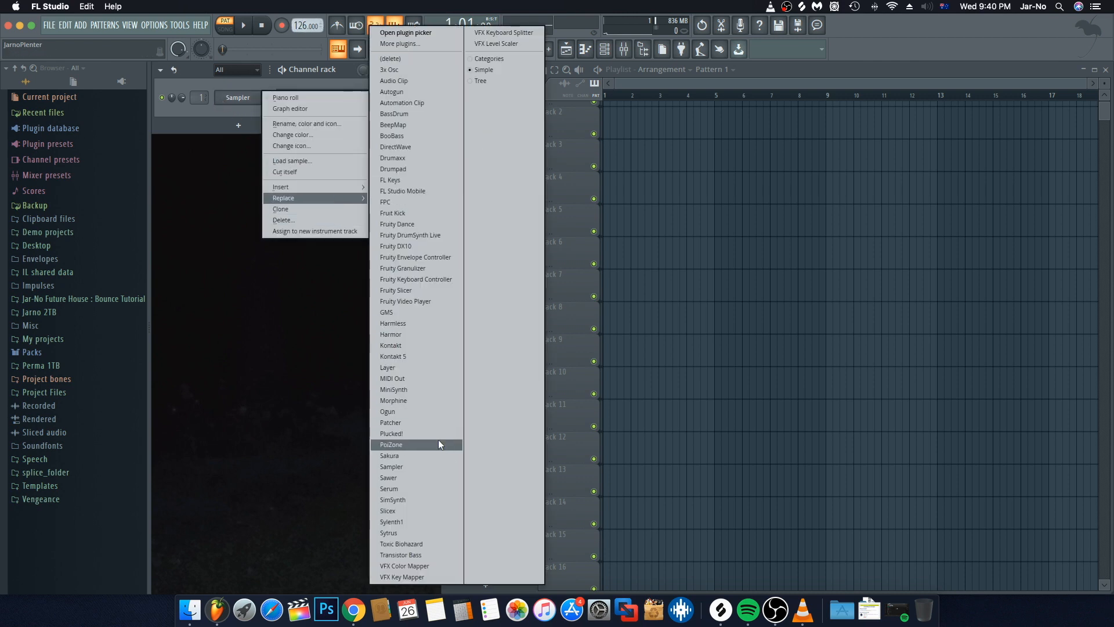
left_click(400, 521)
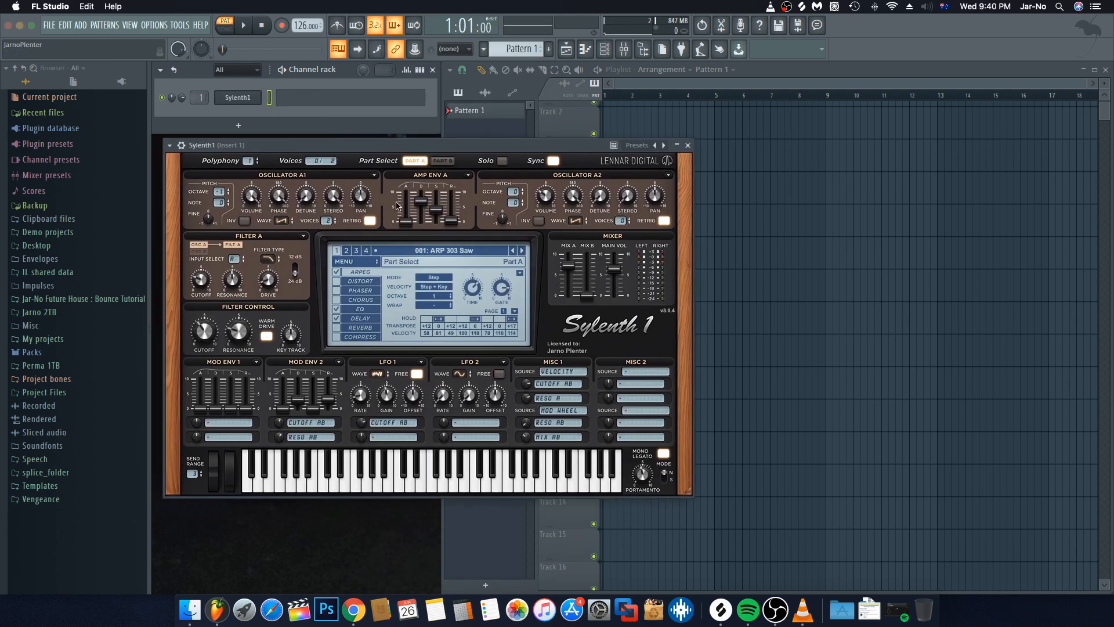
Load the Future Bounce 1 preset file from the Sylenth1 Presets folder into Sylenth1
left_click(351, 261)
mouse_move(357, 273)
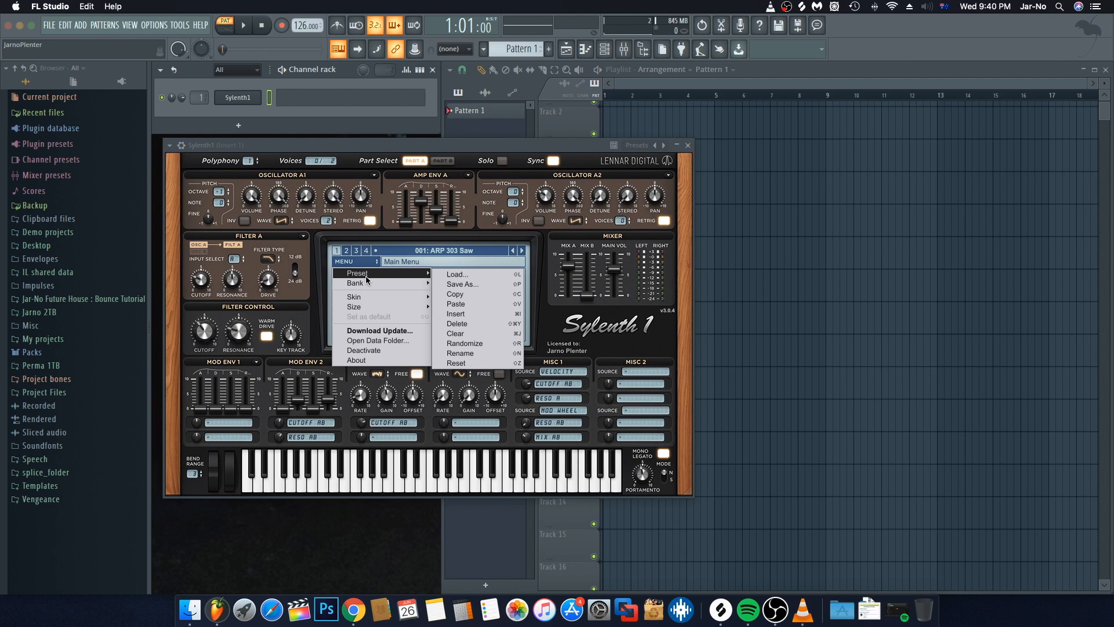
left_click(458, 274)
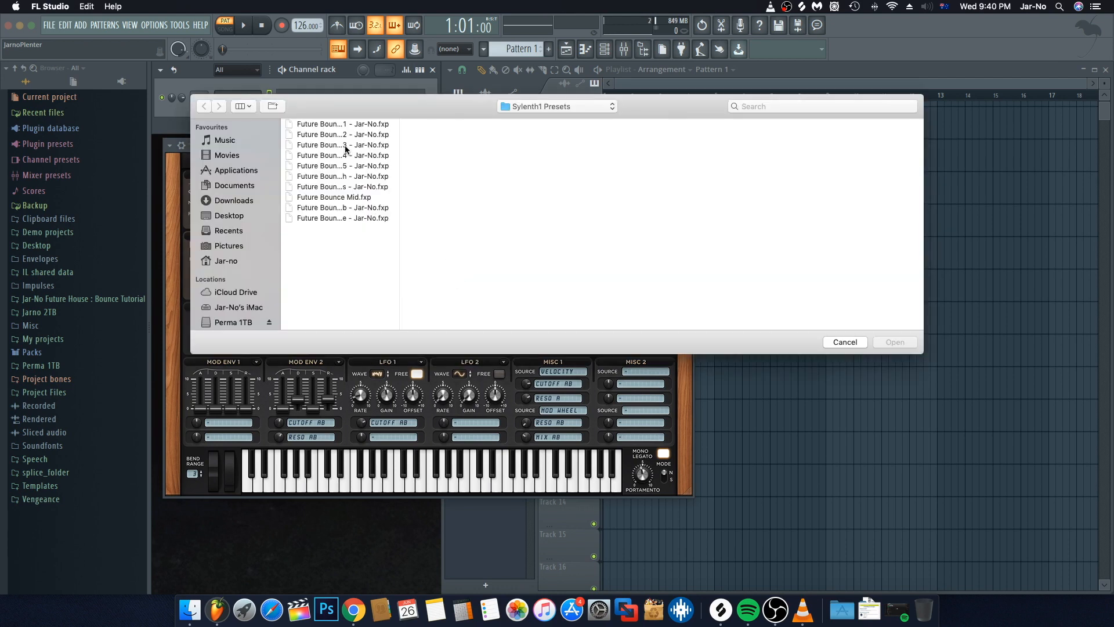
left_click(327, 125)
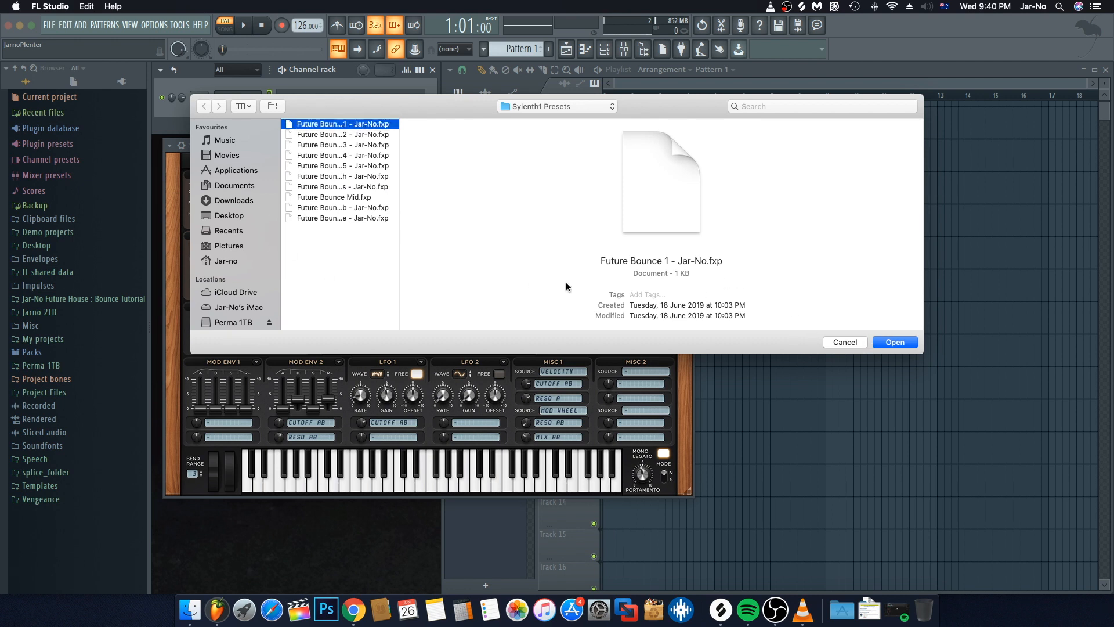
left_click(893, 342)
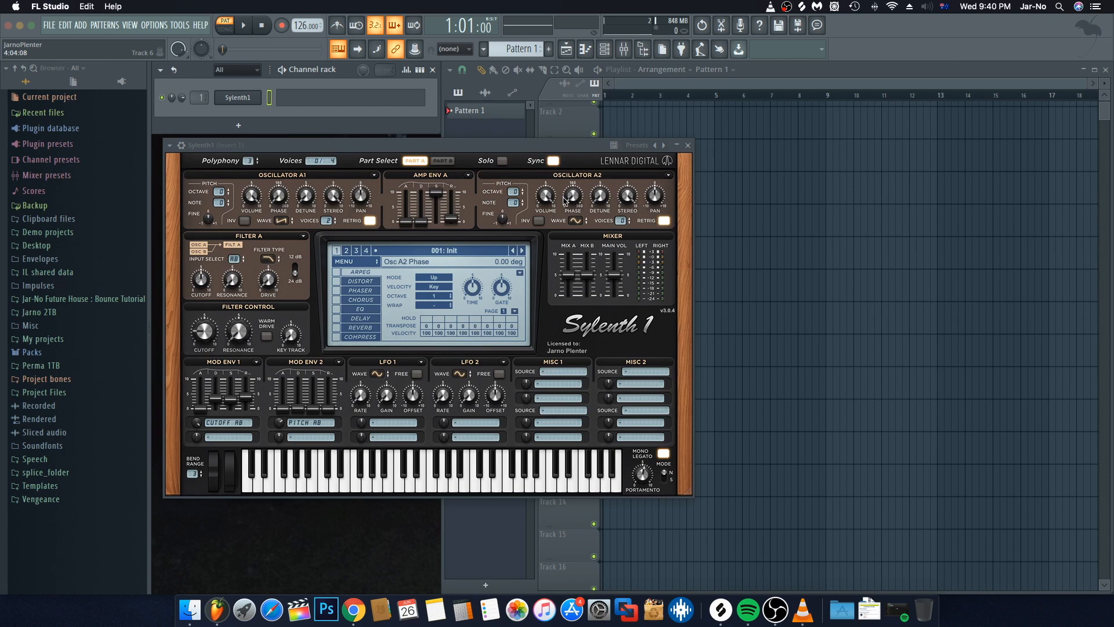
Audition the loaded Sylenth1 sound with several single and alternating notes, and close the plugin window
key("q")
key("q")
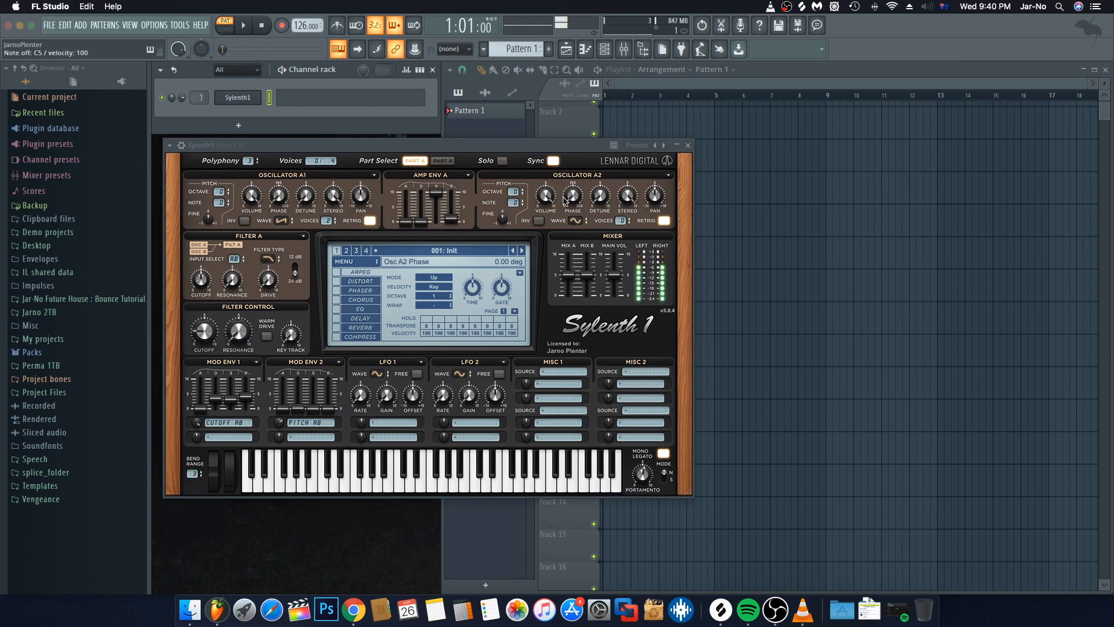
key("q")
key("w")
key("e")
key("w")
key("q")
key("e")
left_click(687, 145)
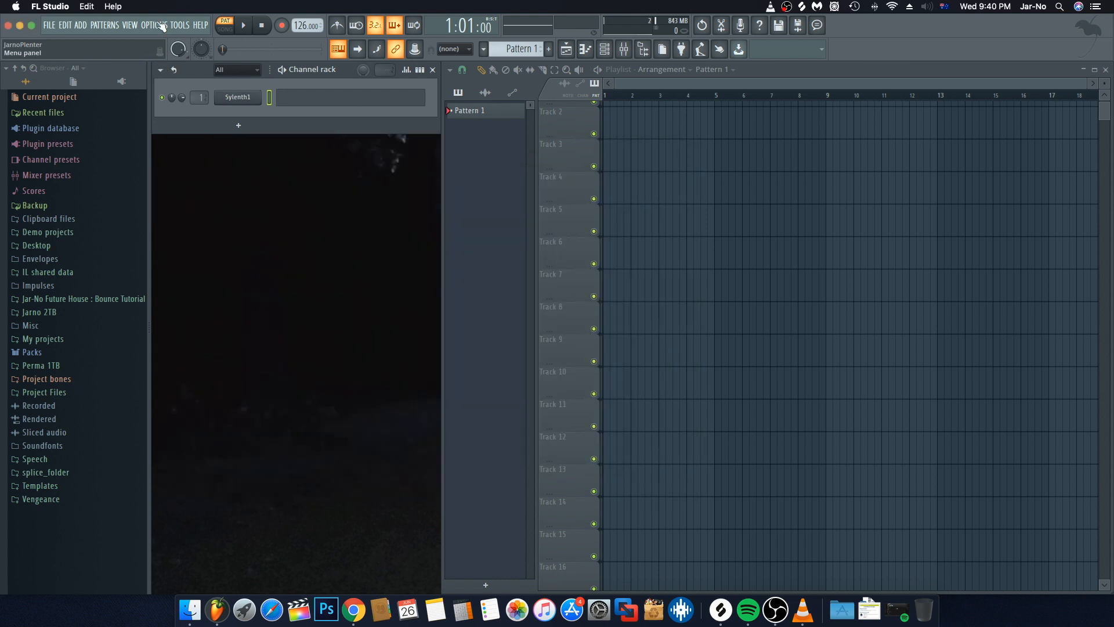
Open the Sylenth1 channel's piano roll and load the score Future Bounce Tutorial Lead.fsc into it
left_click(302, 102)
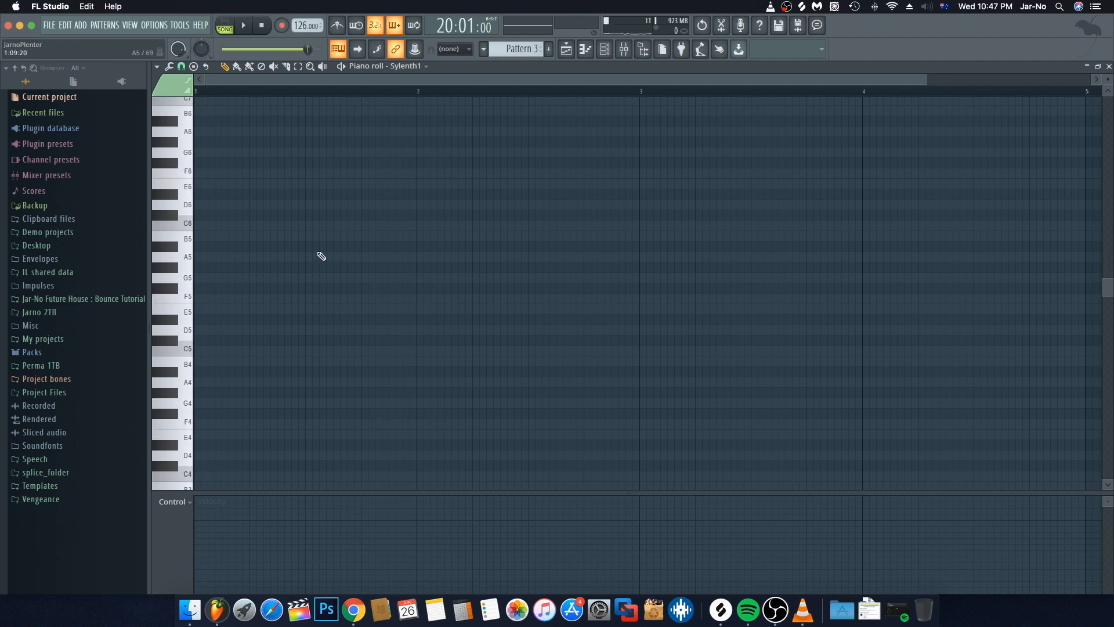
left_click(157, 68)
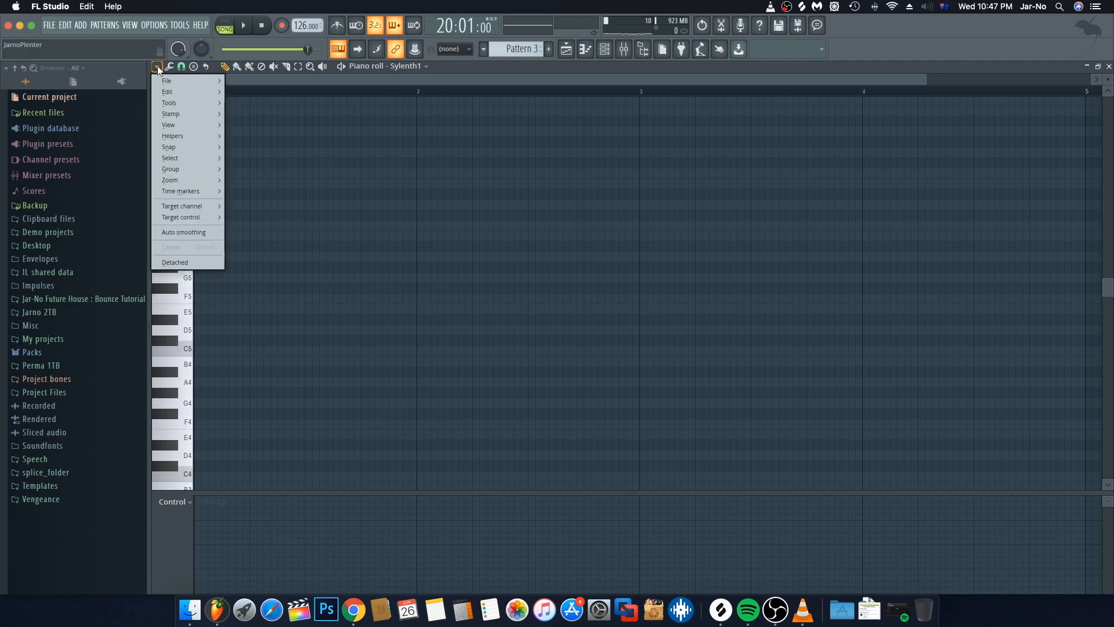
mouse_move(164, 80)
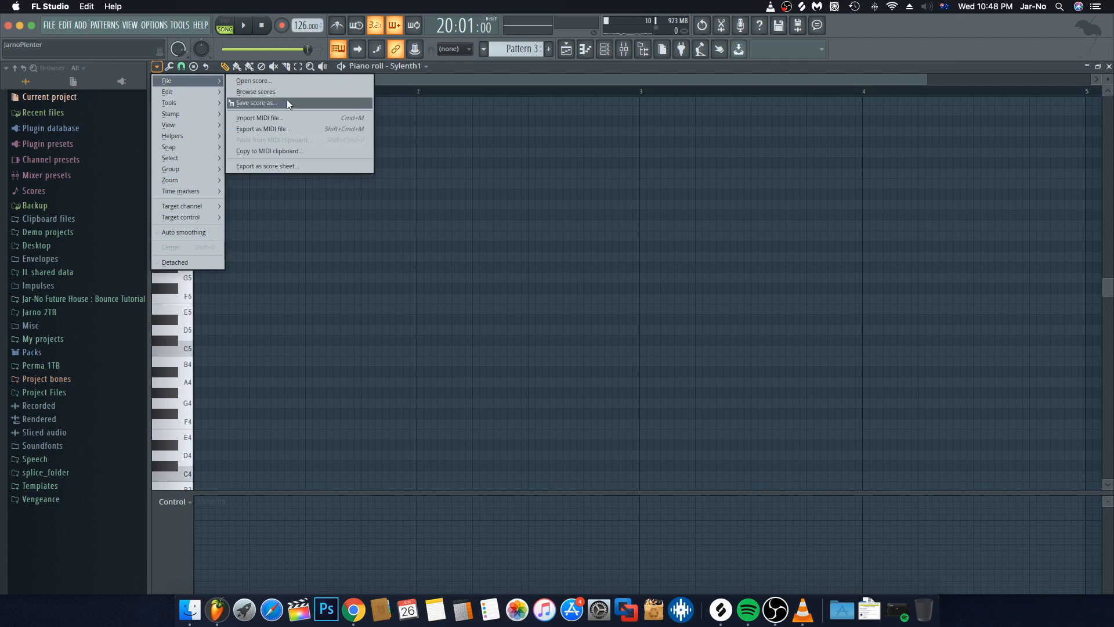
left_click(261, 81)
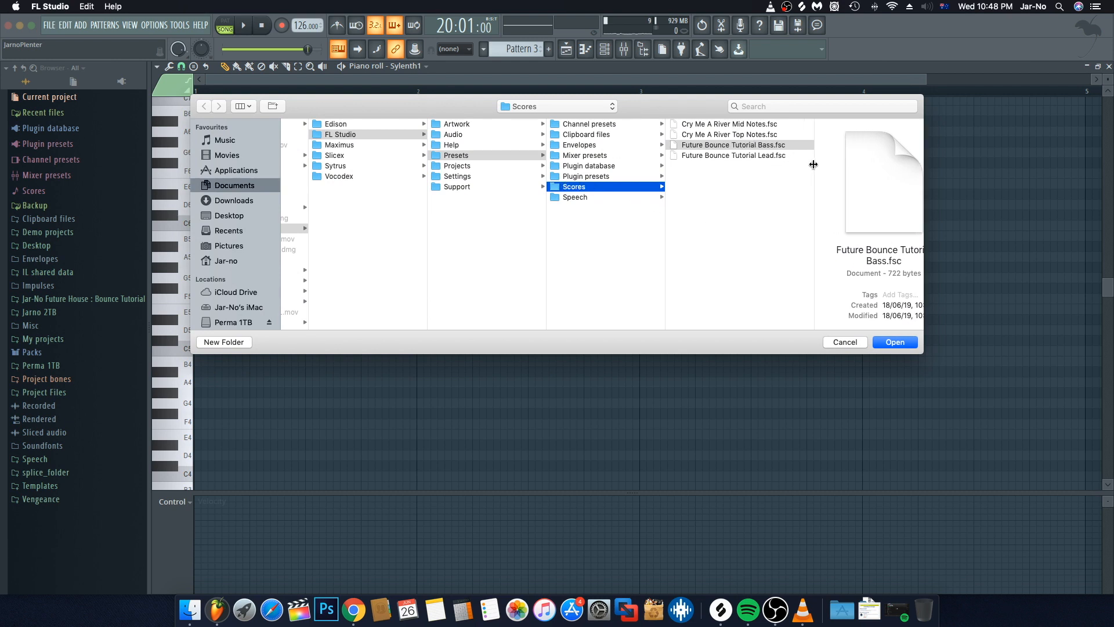
left_click(773, 156)
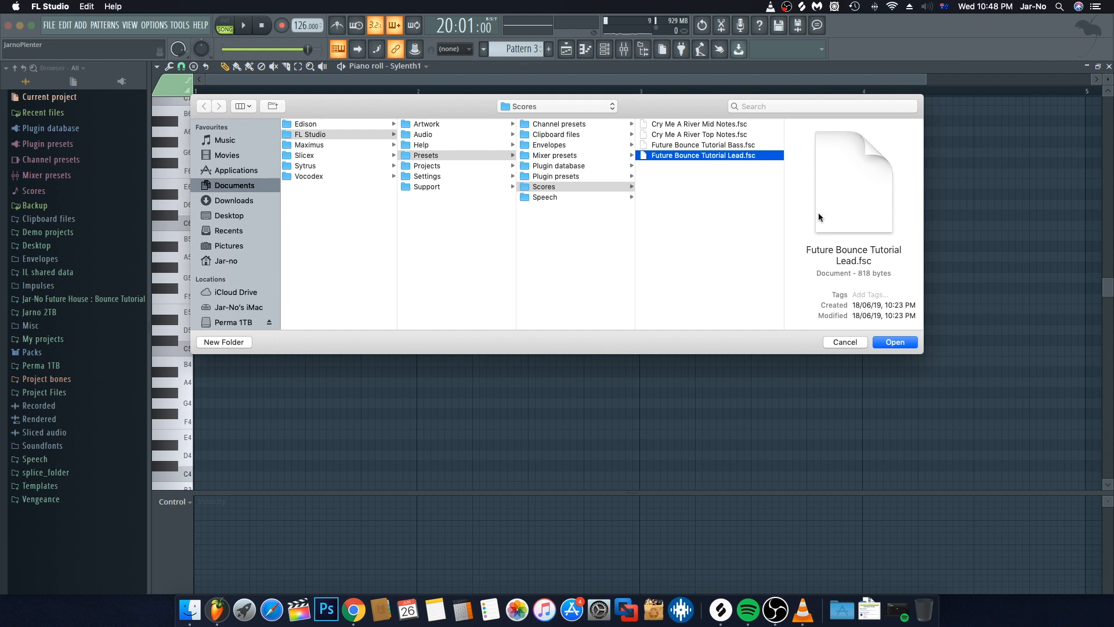
left_click(733, 145)
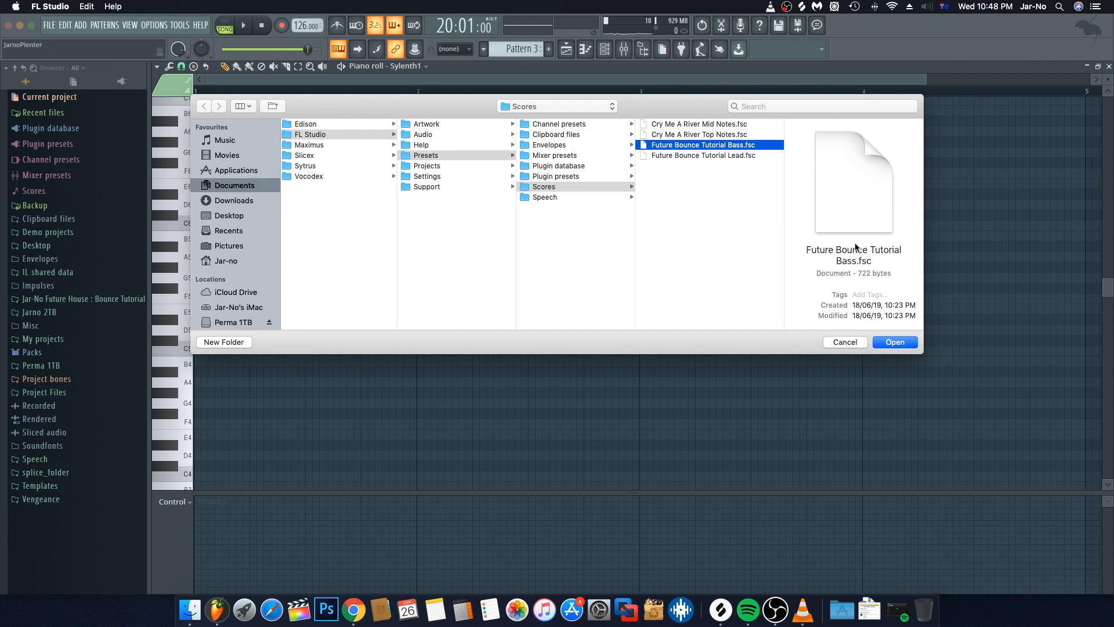
left_click(719, 155)
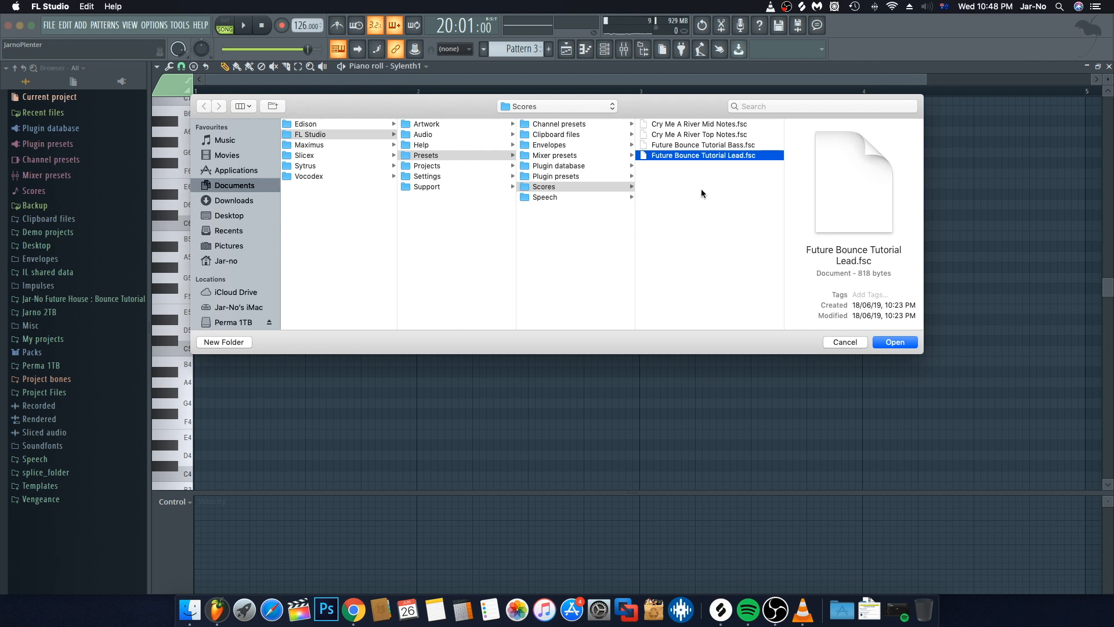
left_click(893, 342)
Play the start of the loaded lead melody and stop playback
scroll(885, 343, "up", 5)
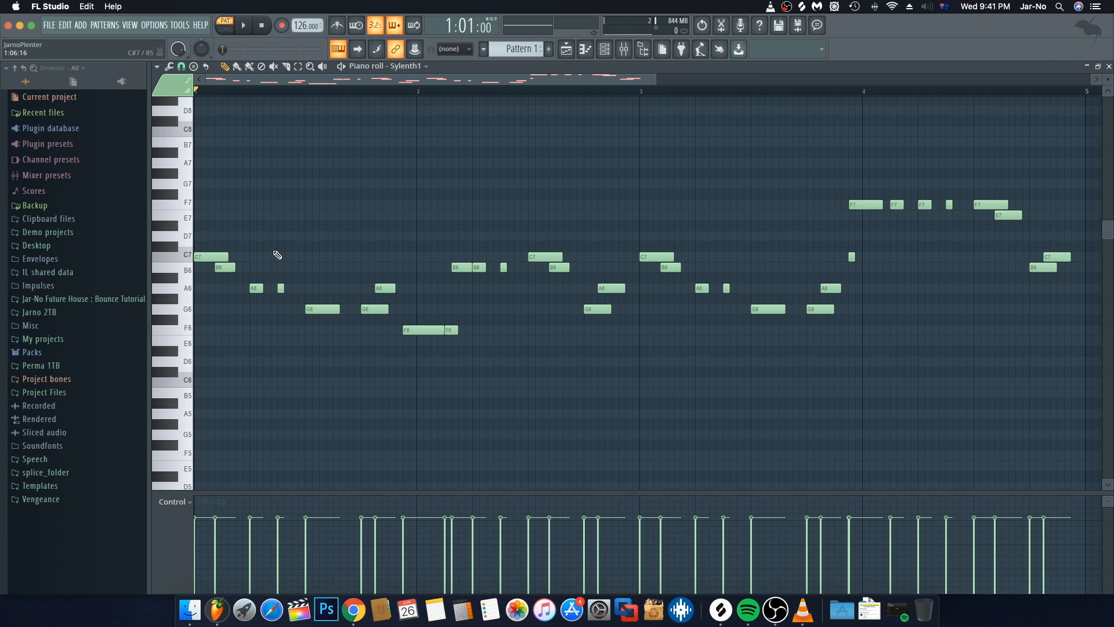
key("space")
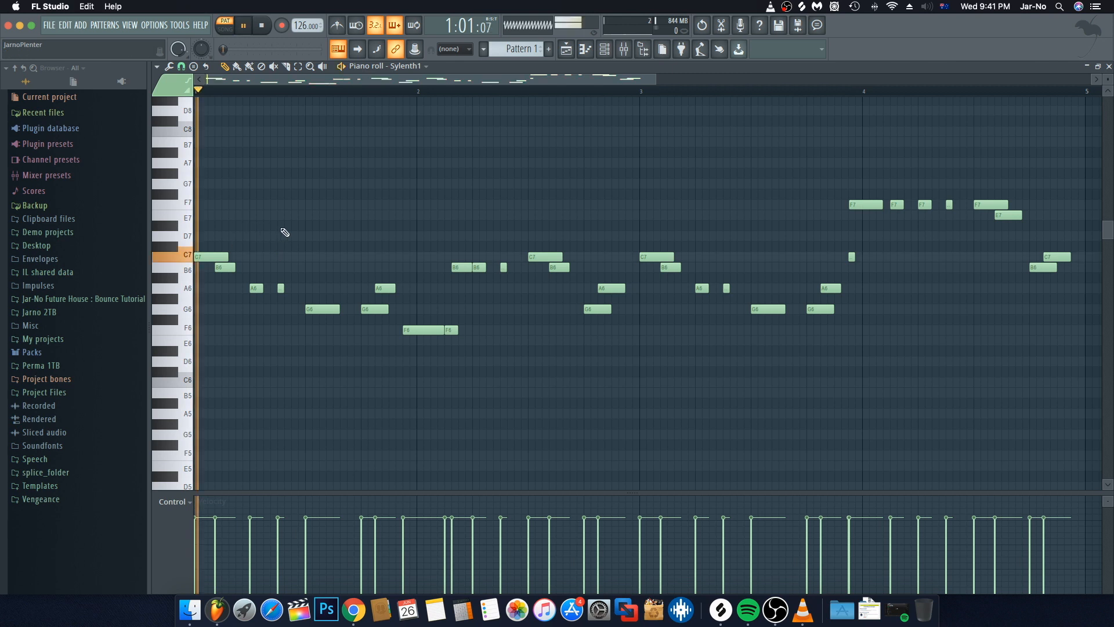
key("space")
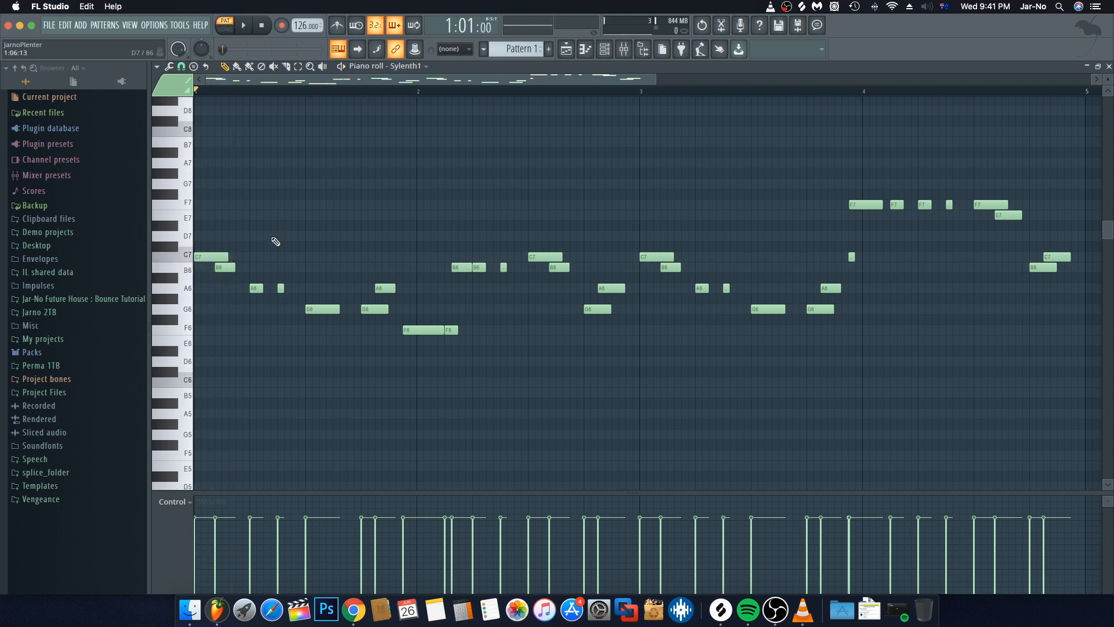
Transpose all lead melody notes down one octave so the first note sits on C6, and check the opening by ear
key("ctrl+a")
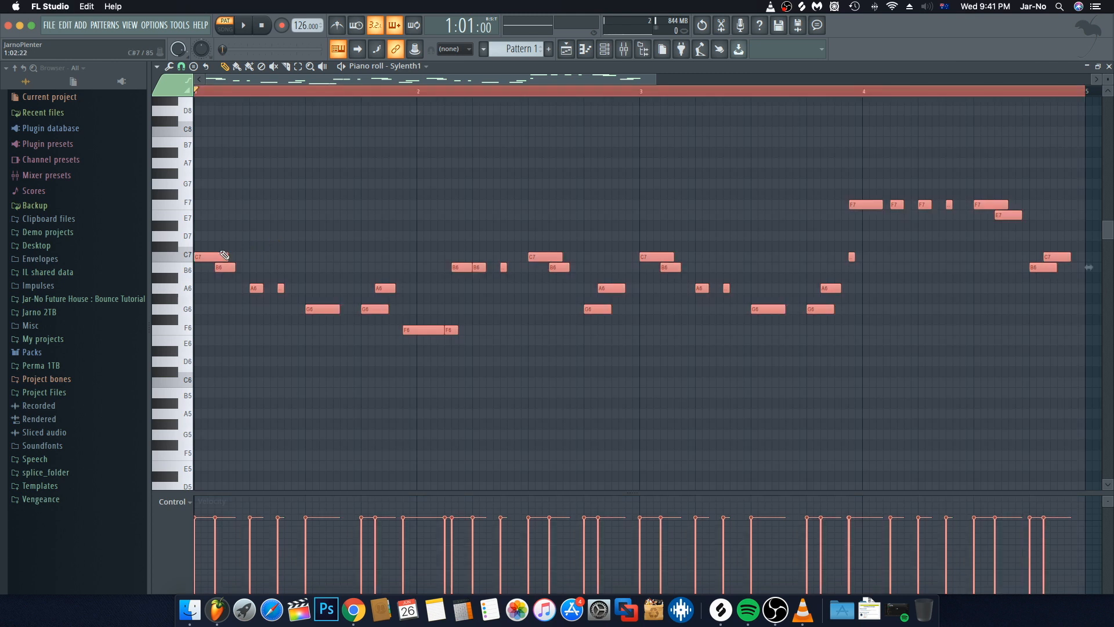
left_click_drag(213, 256, 184, 379)
left_click(303, 324)
key("space")
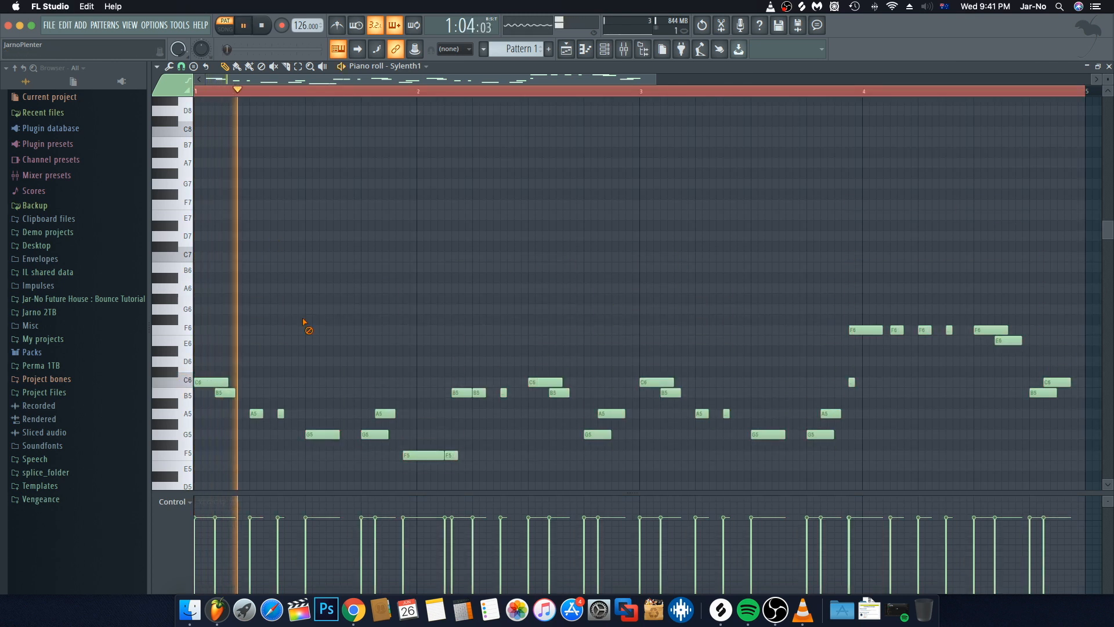
key("space")
key("space")
key("space")
Try the opening with the first C6 note shortened to end where the B5 note starts, and restore its overlap
left_click_drag(226, 382, 214, 382)
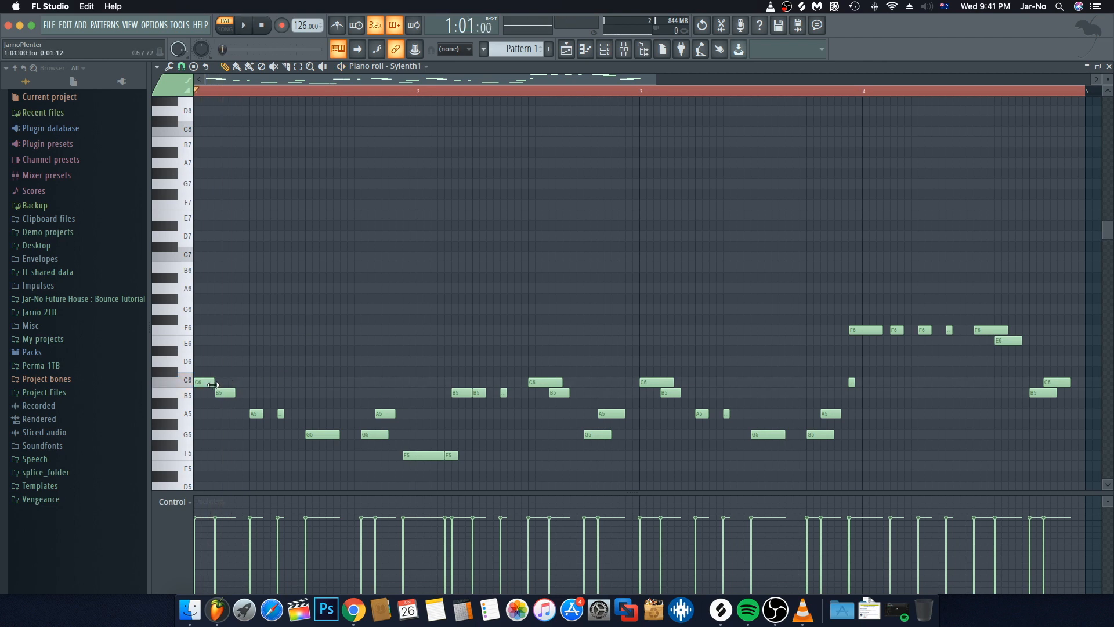
key("space")
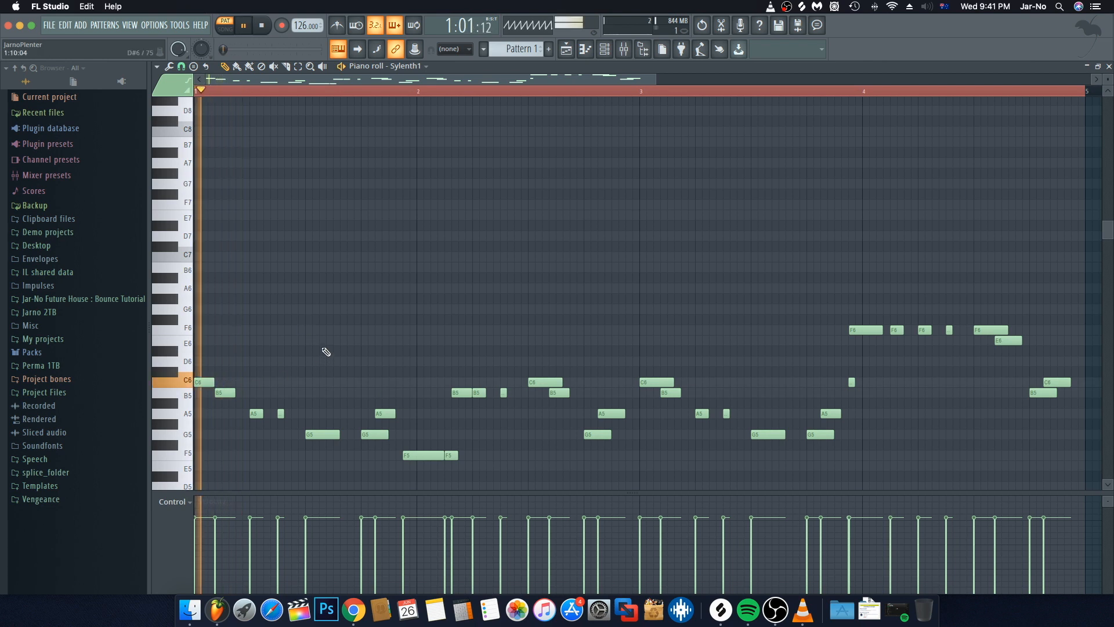
key("space")
left_click_drag(214, 382, 226, 383)
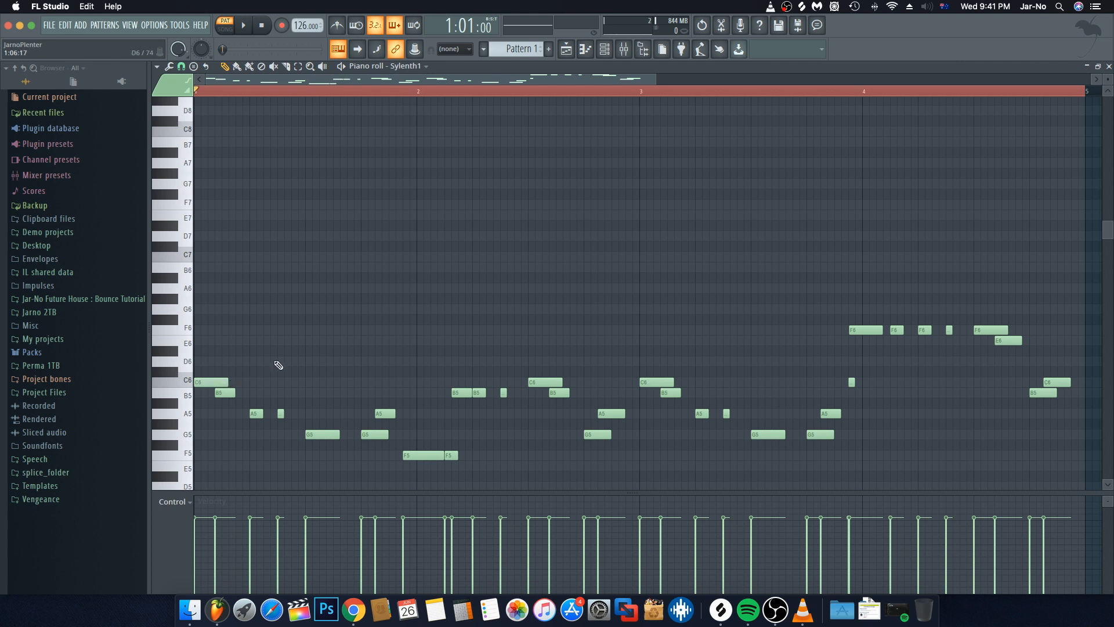
Listen through the transposed lead melody and close the piano roll
key("space")
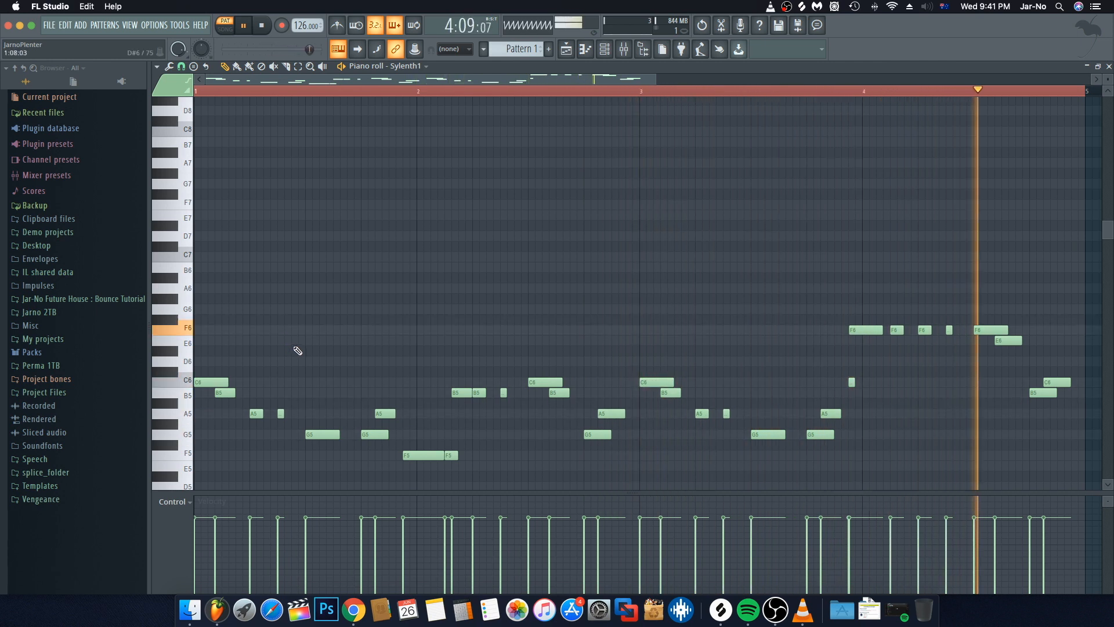
key("space")
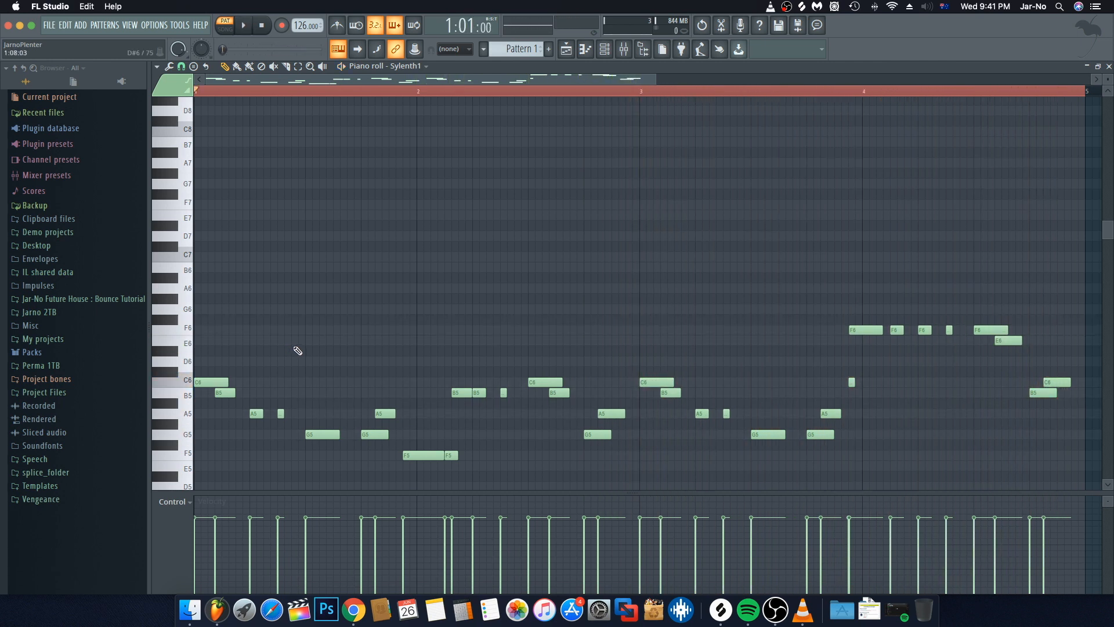
key("F7")
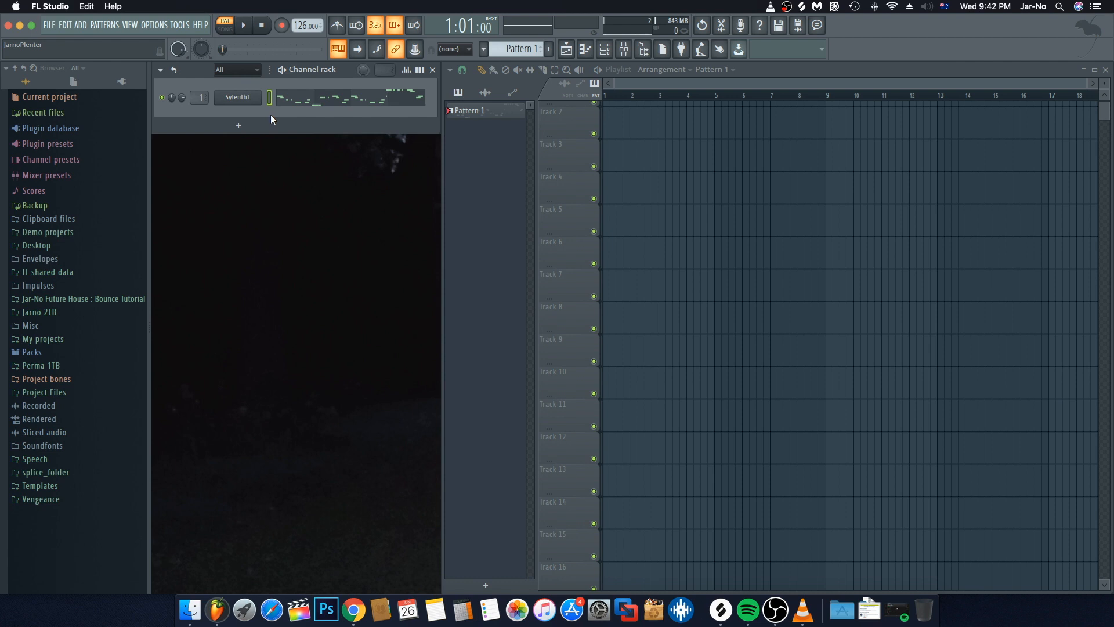
Insert a second Sylenth1 channel into the channel rack
right_click(244, 102)
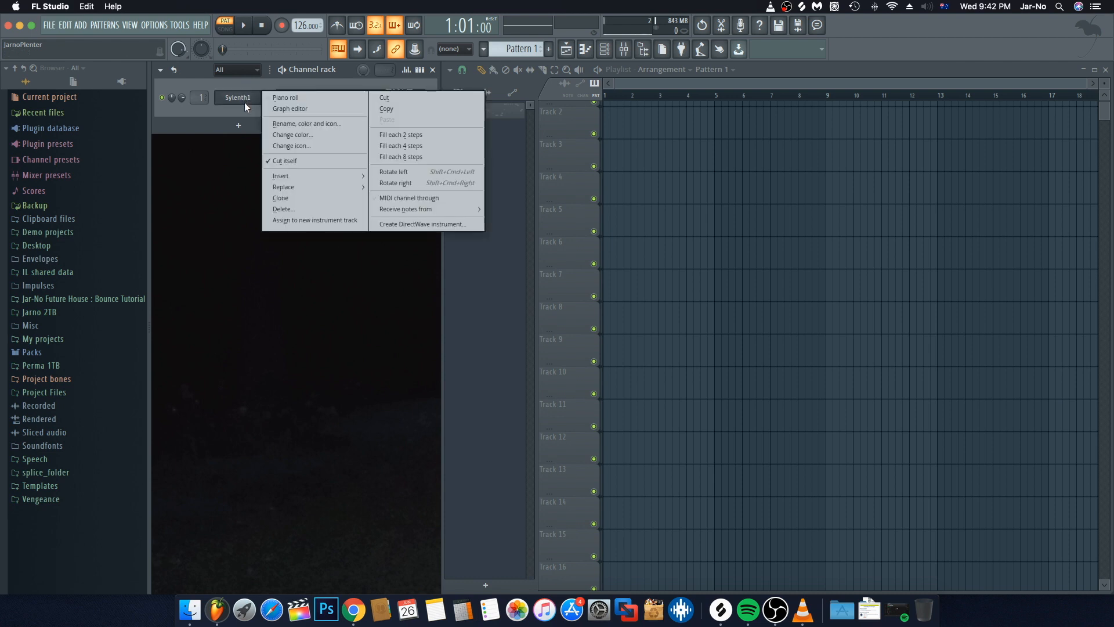
mouse_move(288, 174)
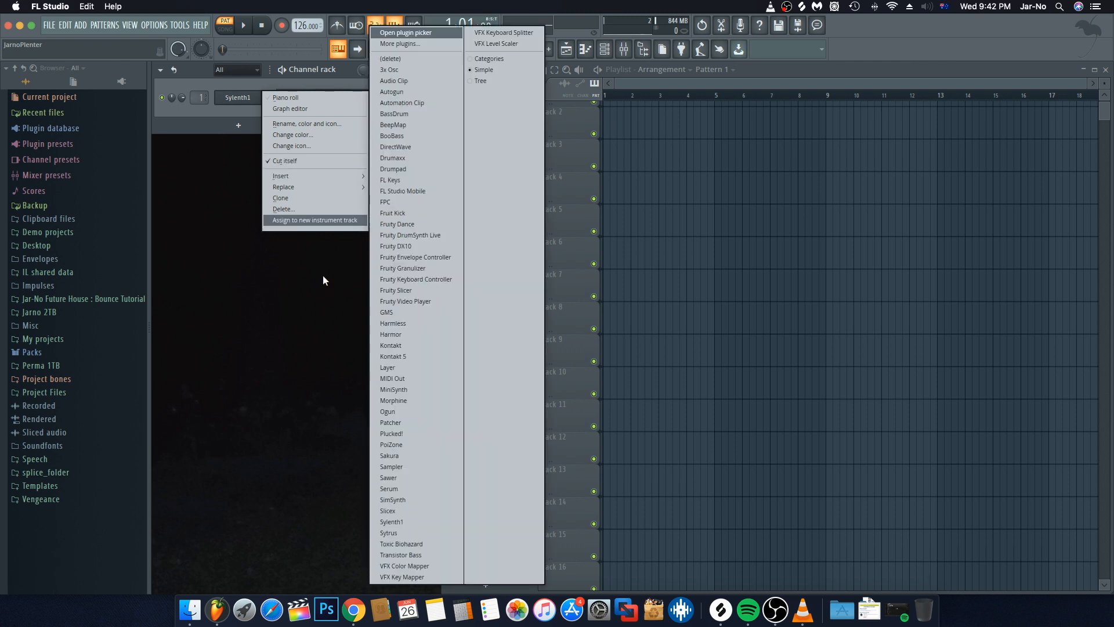
left_click(439, 521)
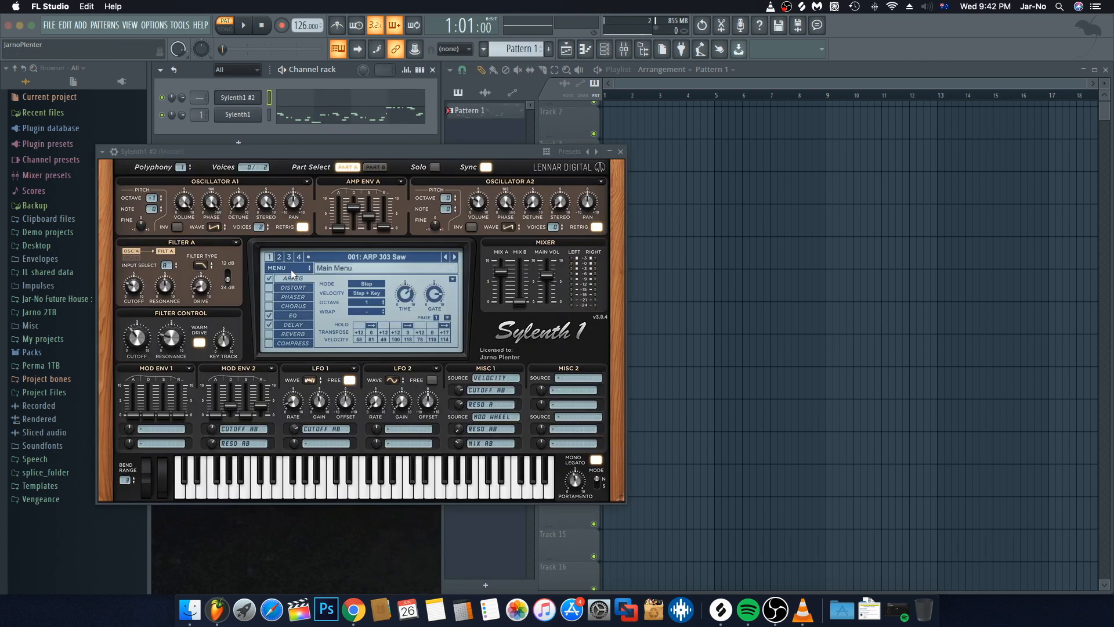
Load the Future Bounce 2 preset file into the second Sylenth1 and close its window
left_click(288, 267)
mouse_move(295, 280)
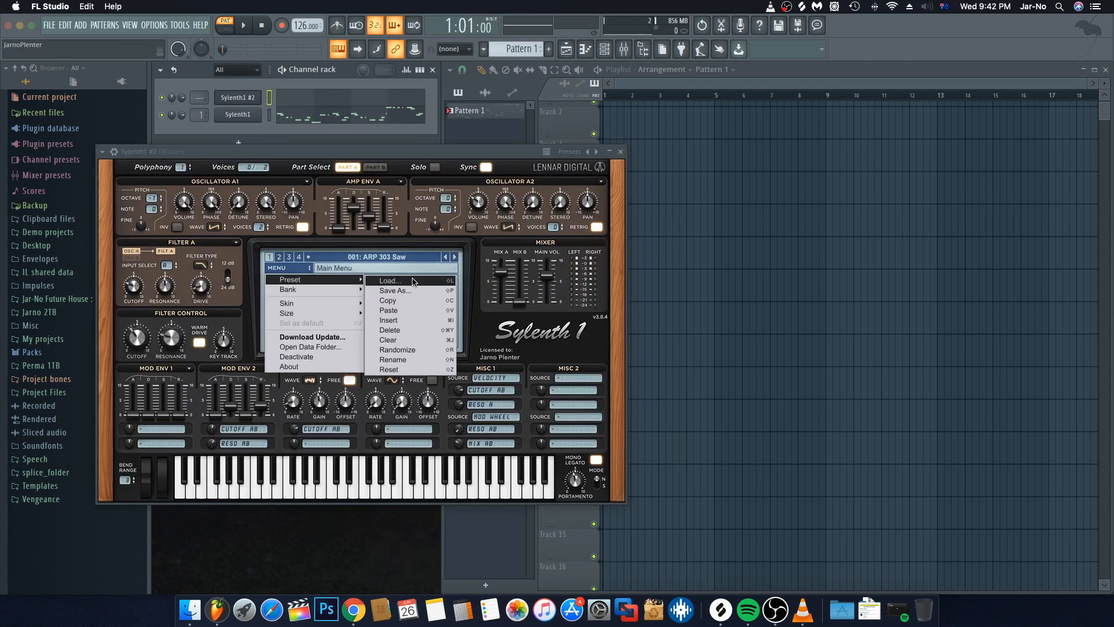
left_click(415, 280)
left_click(833, 135)
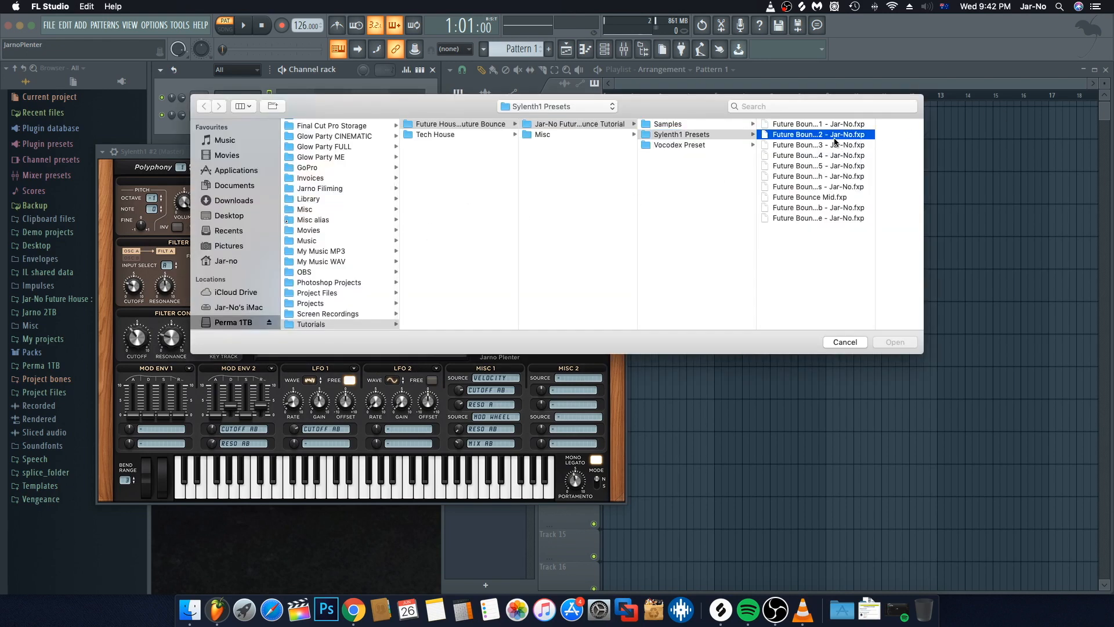
left_click(894, 342)
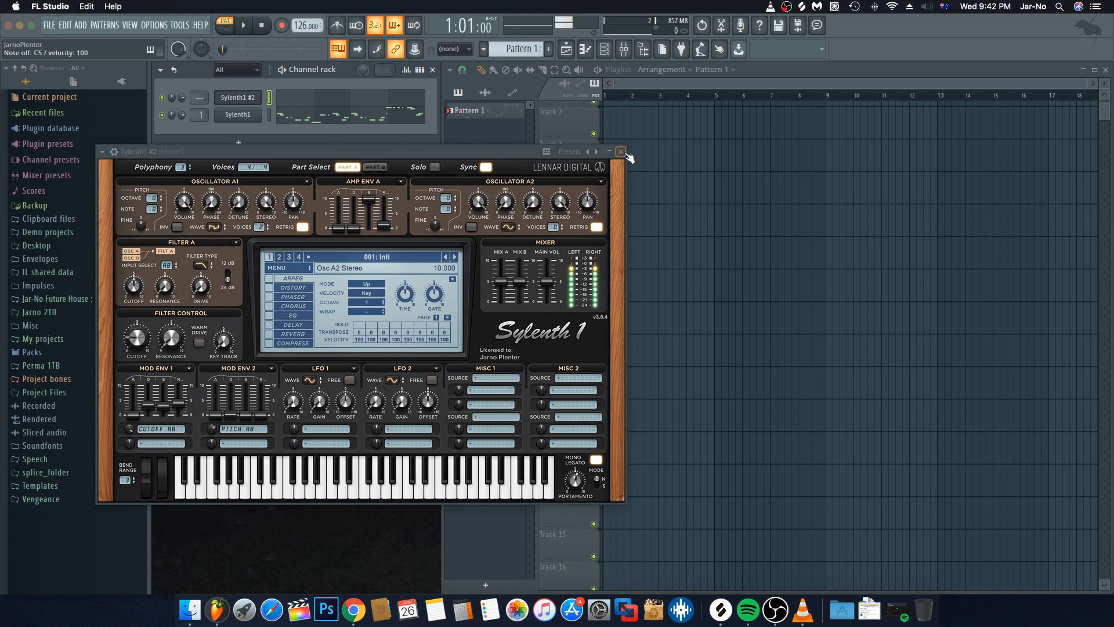
left_click(620, 152)
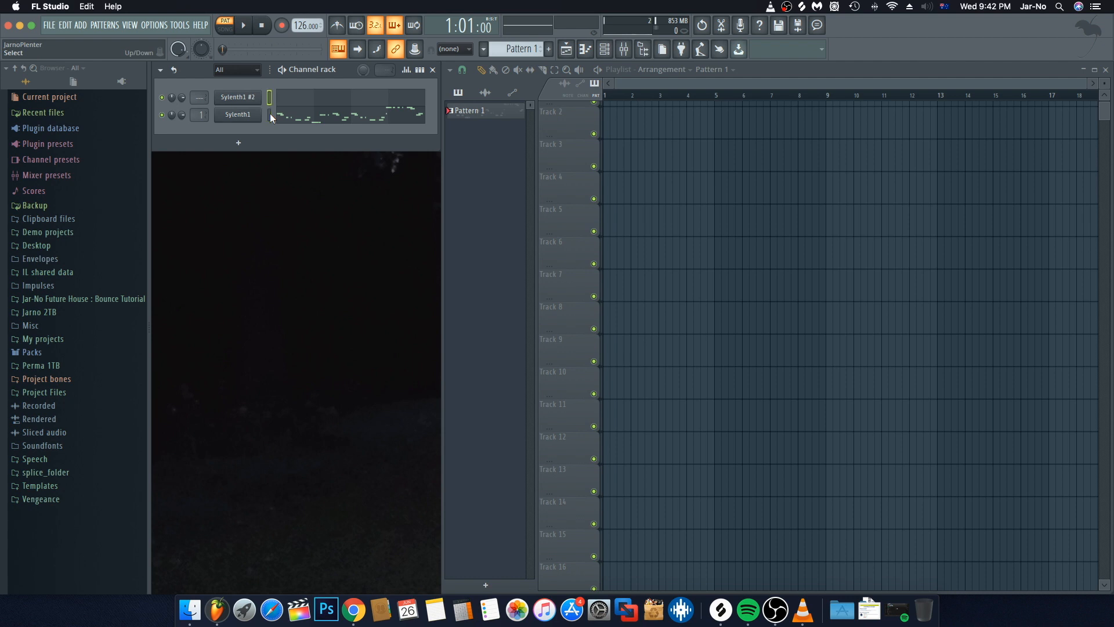
Insert a third Sylenth1 channel, load the Future Bounce 3 preset file into it, and close its window
right_click(238, 97)
mouse_move(304, 176)
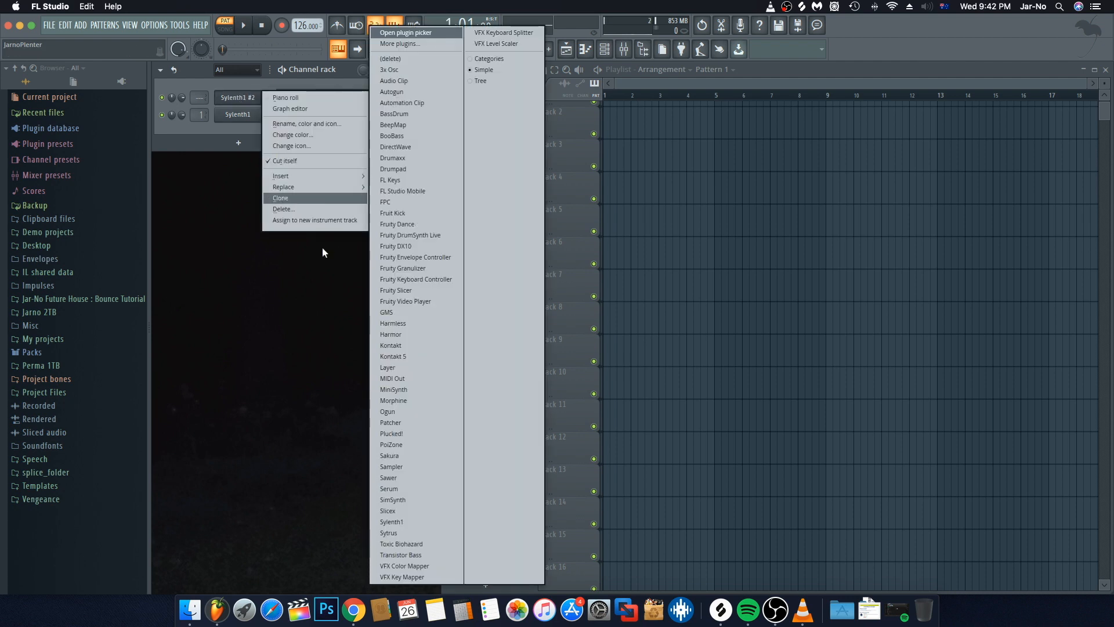
left_click(447, 521)
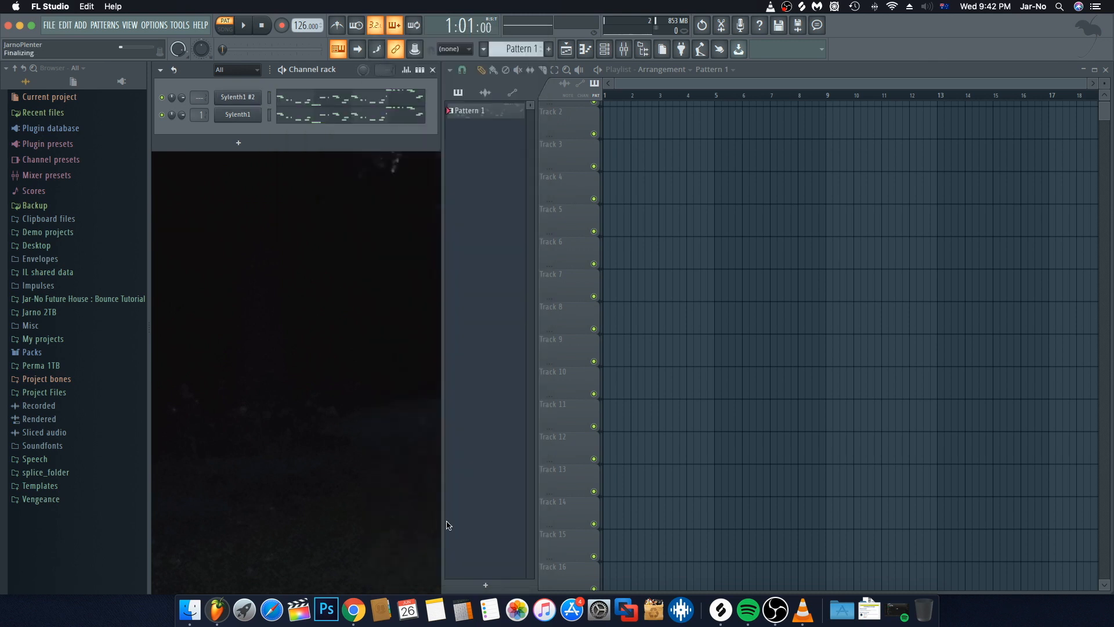
left_click(323, 282)
mouse_move(321, 299)
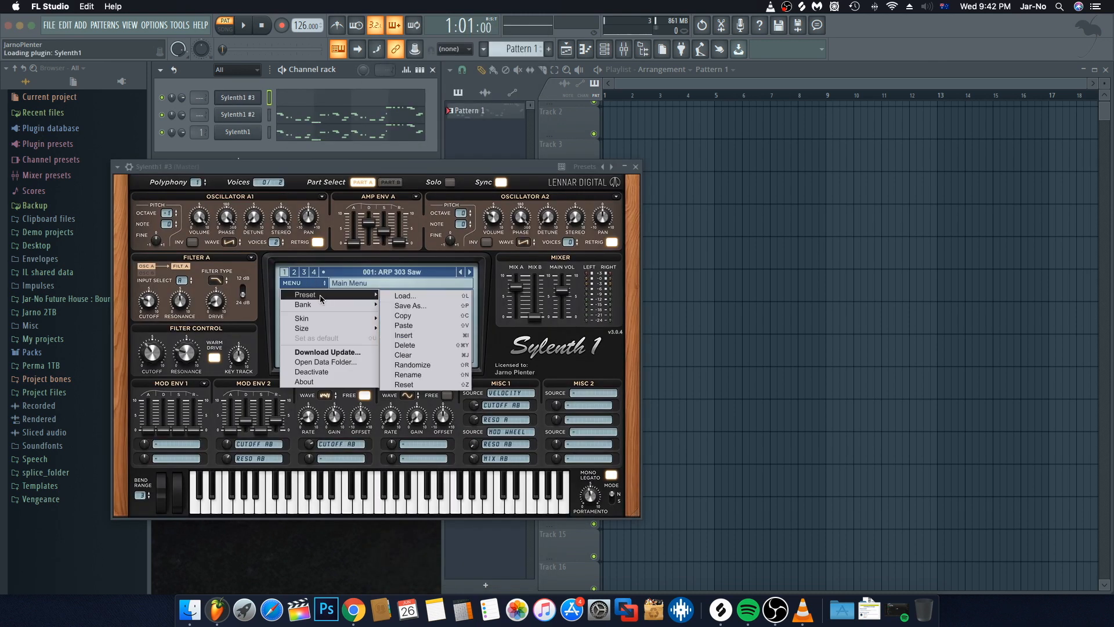
left_click(405, 296)
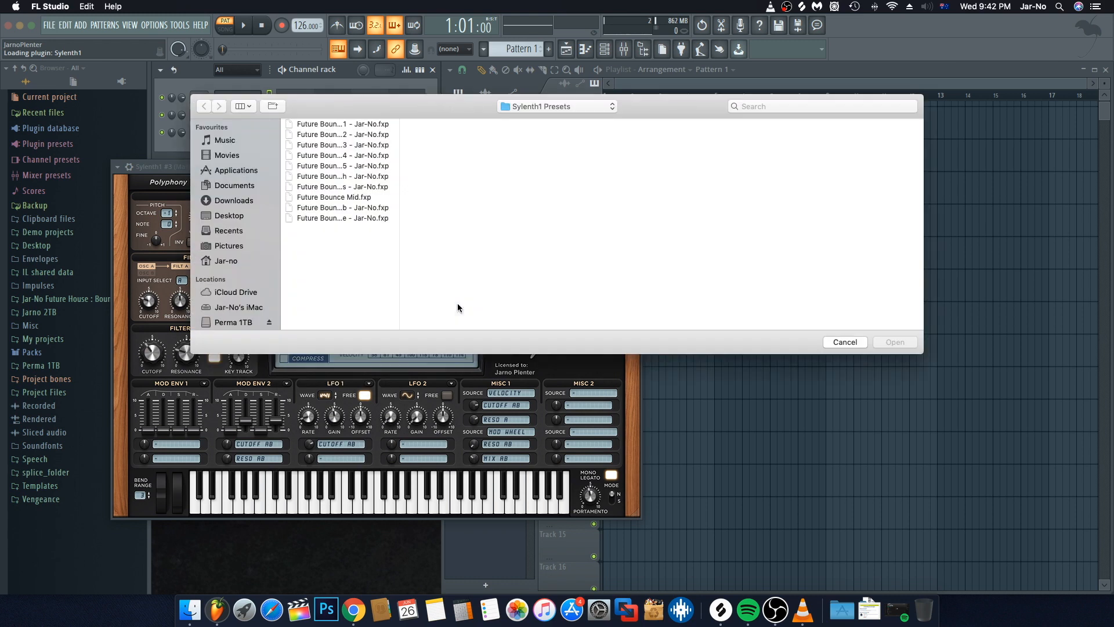
left_click(329, 145)
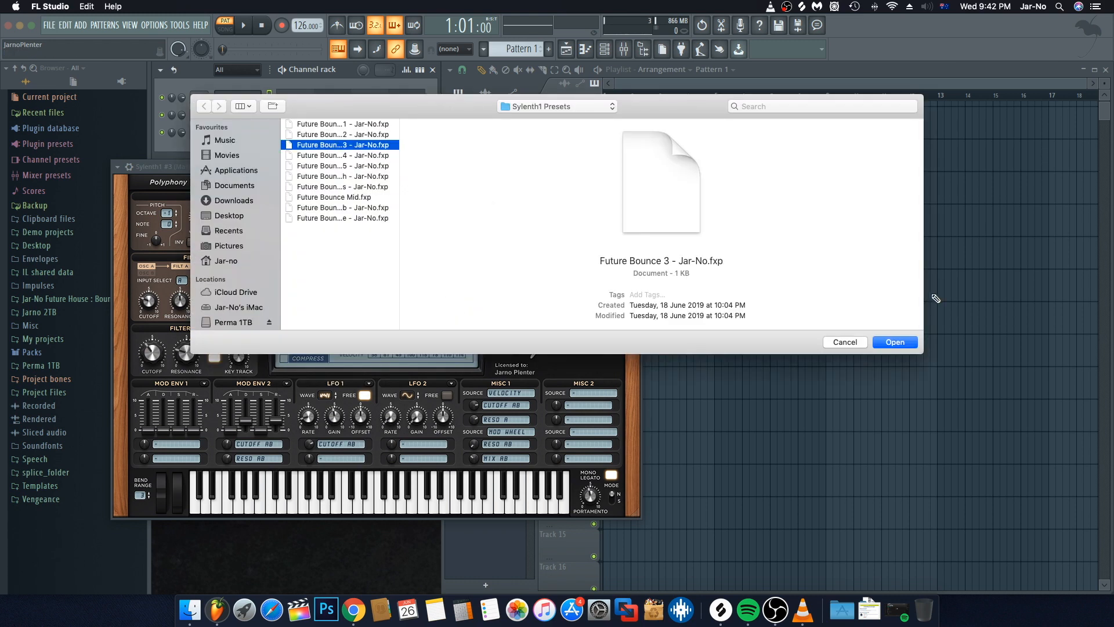
left_click(894, 343)
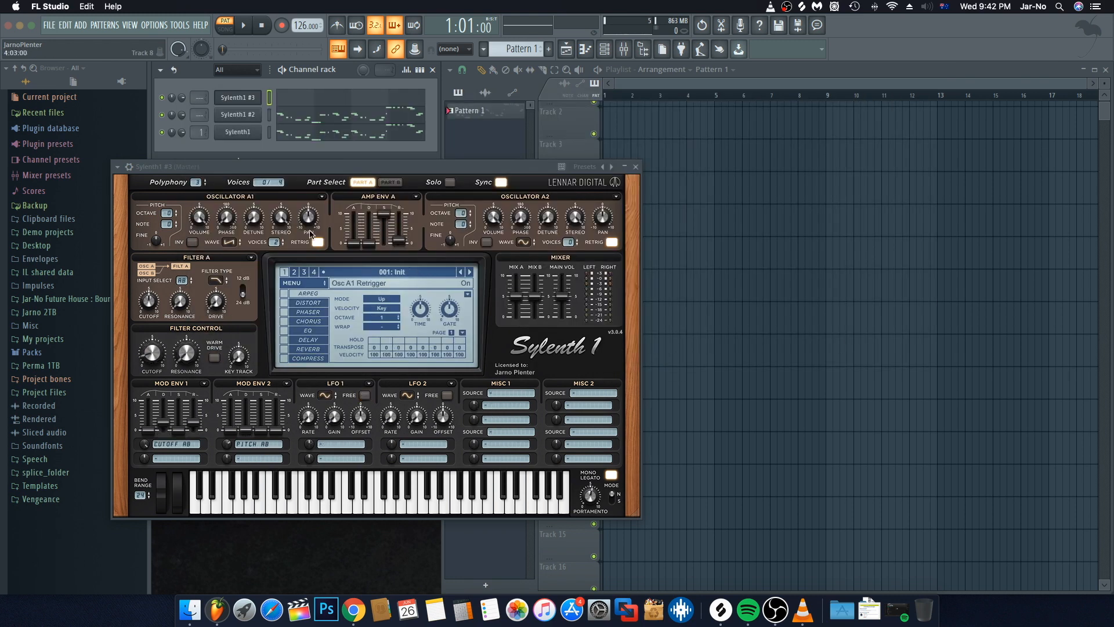
left_click(635, 166)
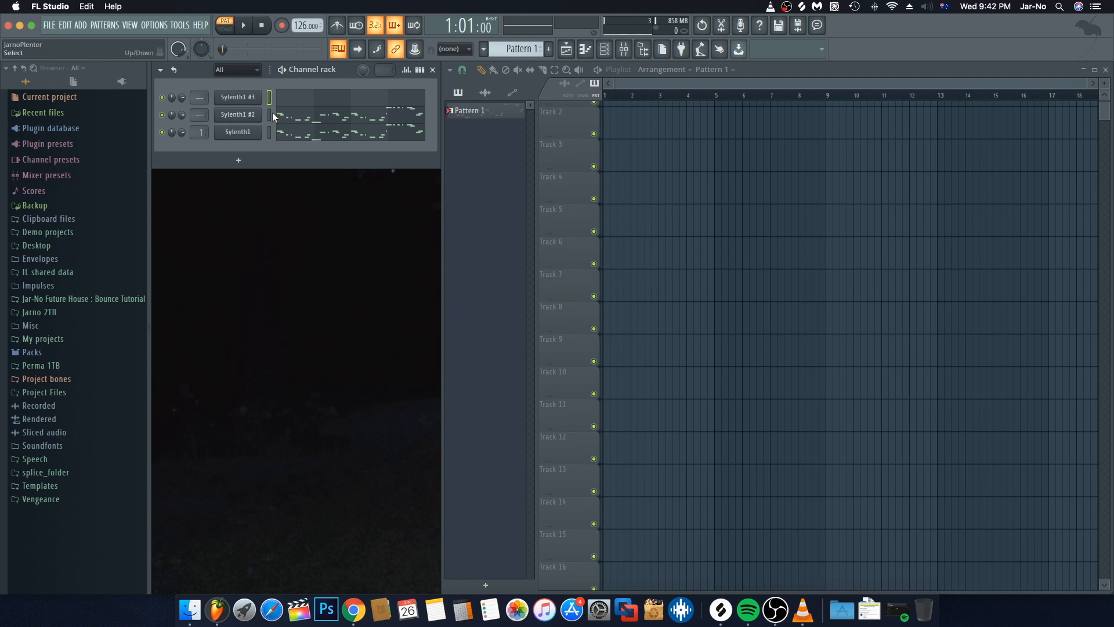
Insert a fourth Sylenth1 channel, load the Future Bounce 4 preset file into it, and close its window
right_click(242, 95)
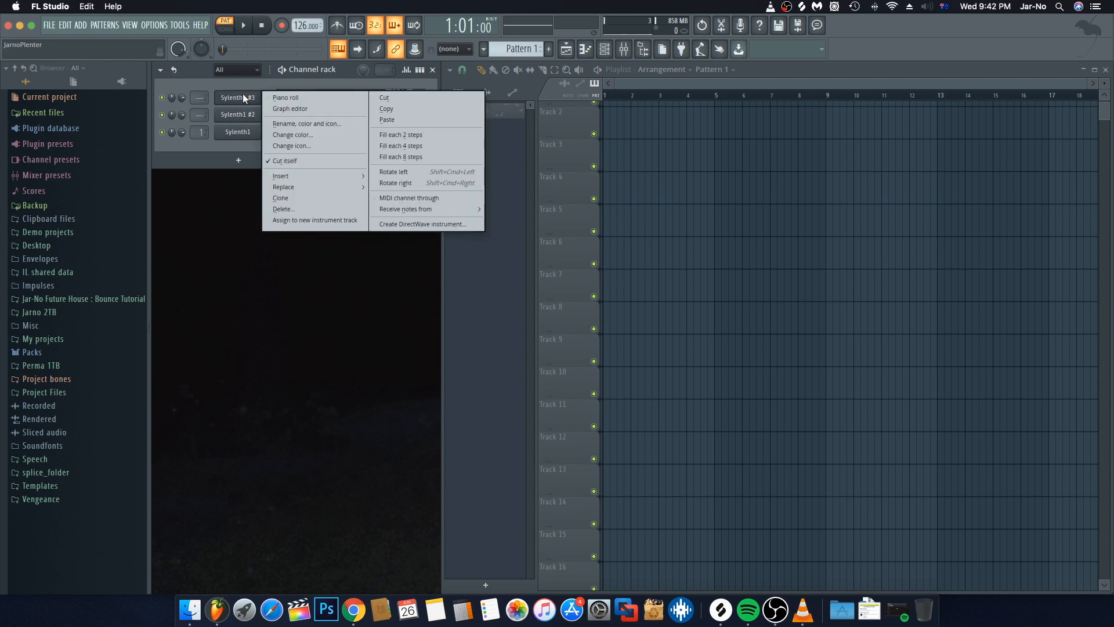
mouse_move(311, 172)
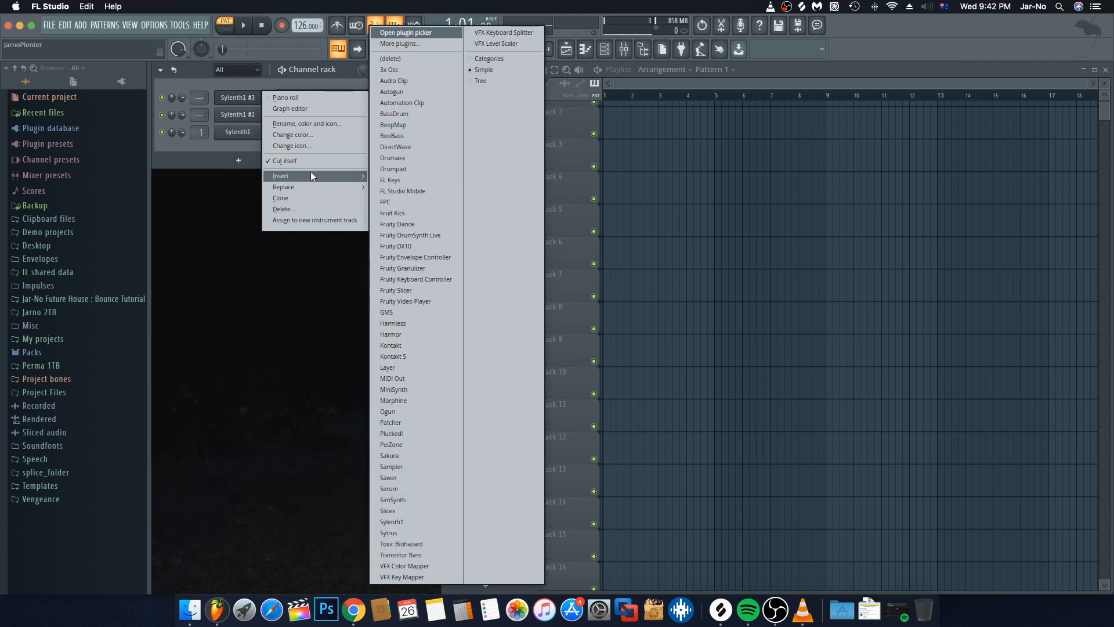
left_click(396, 522)
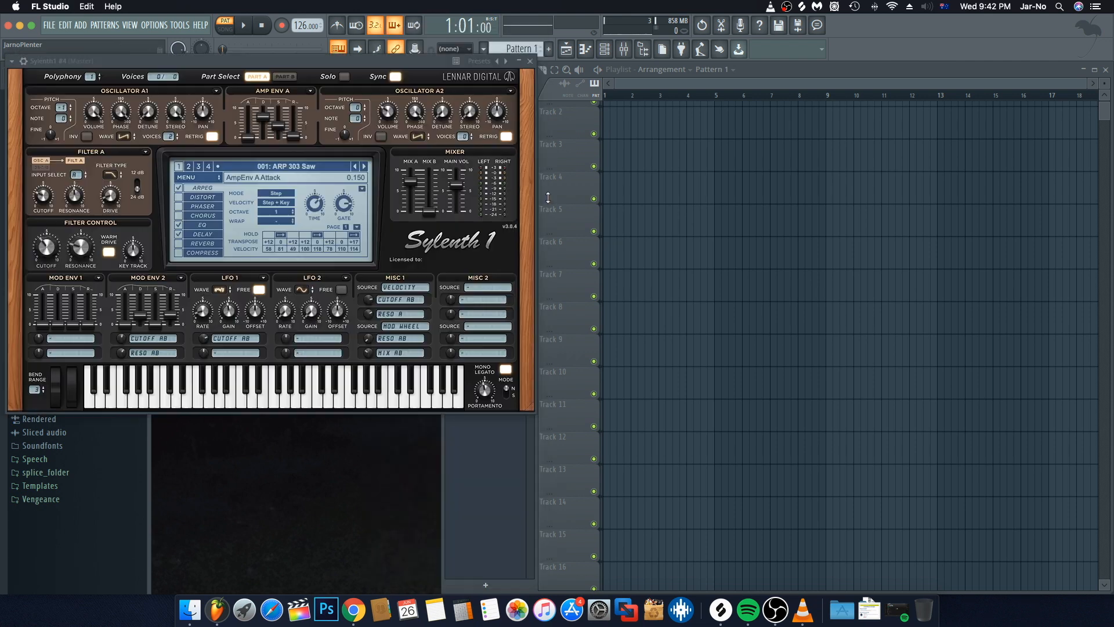
left_click(215, 179)
mouse_move(231, 194)
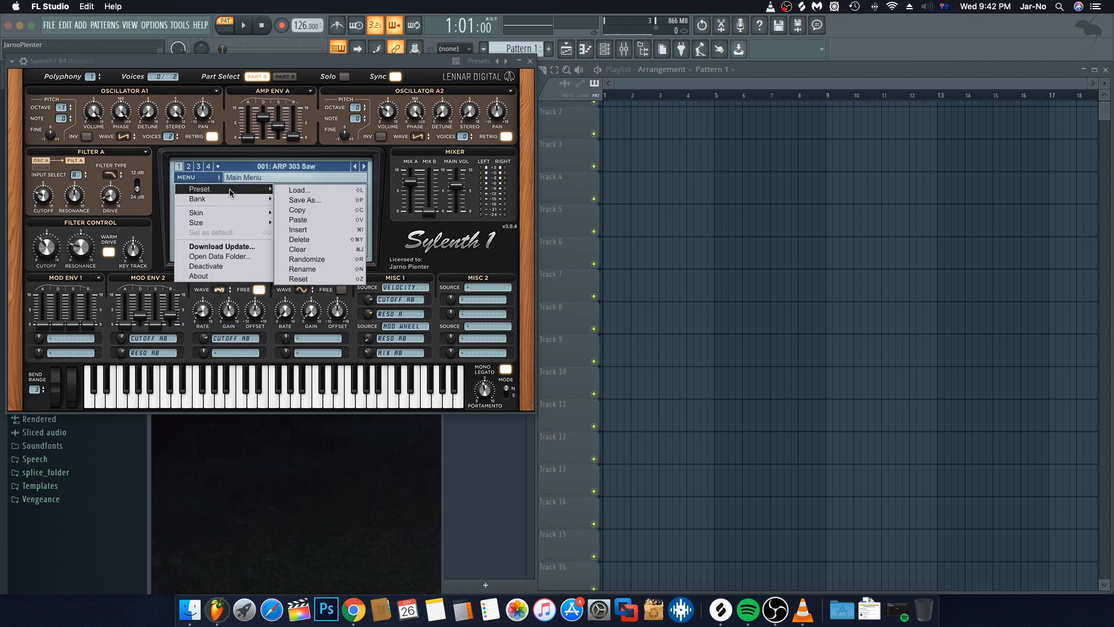
left_click(314, 194)
left_click(351, 156)
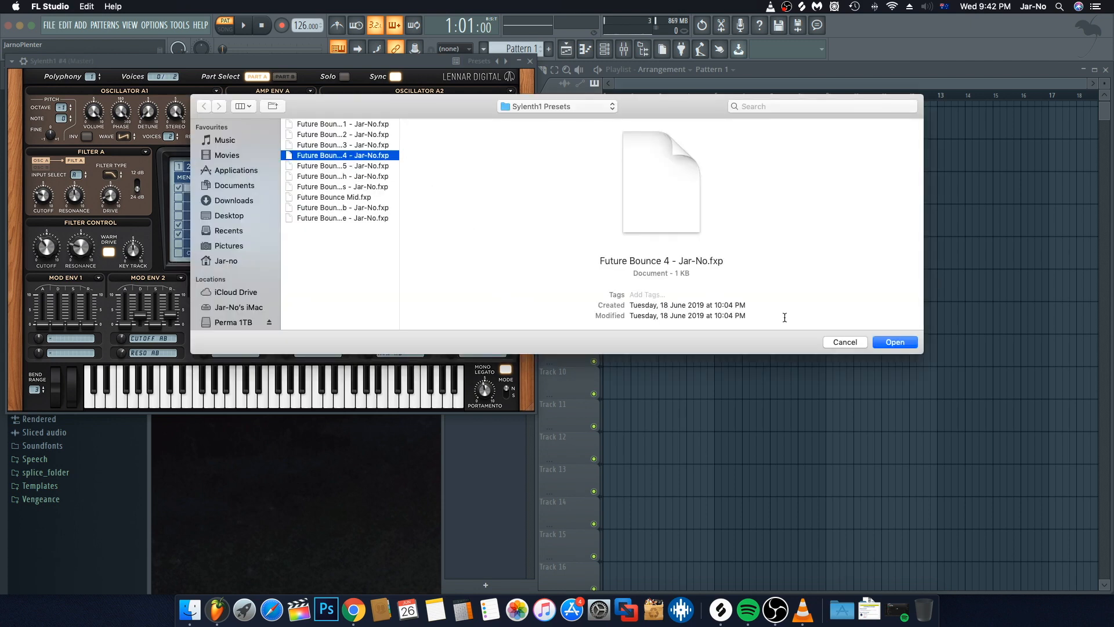
left_click(914, 345)
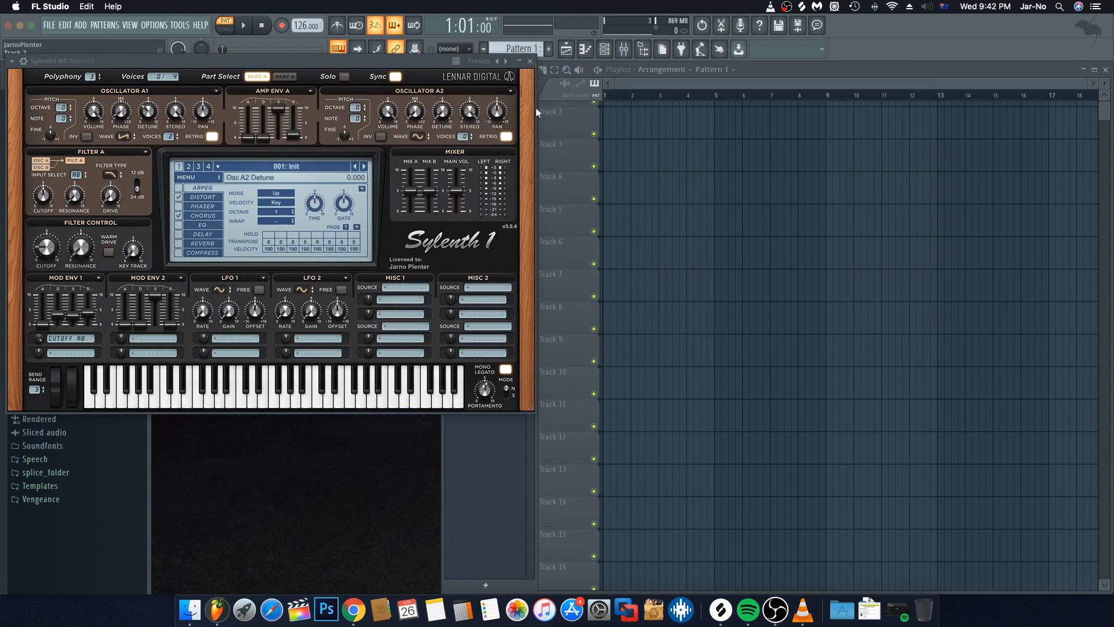
left_click(529, 60)
Insert a fifth Sylenth1 channel, load the Future Bounce 5 preset file into it, and close its window
right_click(258, 96)
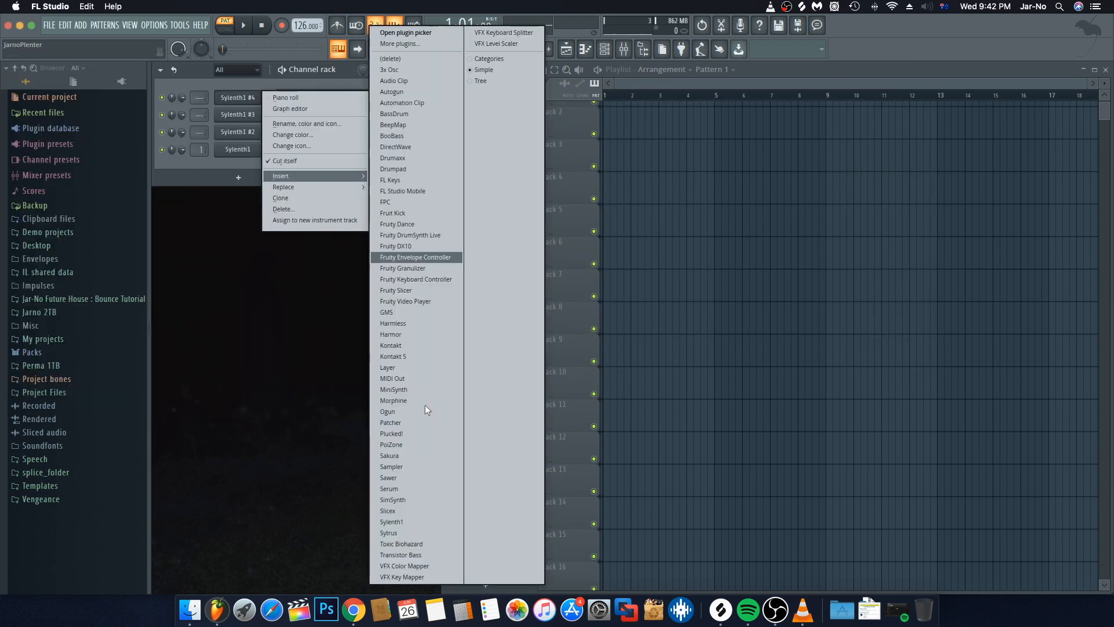
left_click(446, 520)
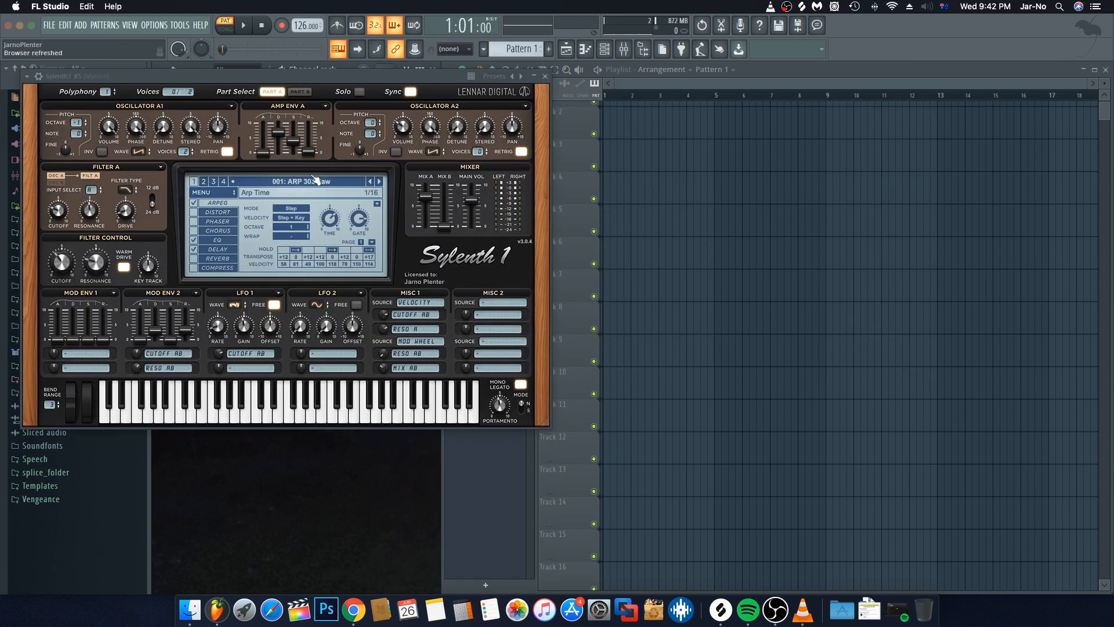
left_click(216, 192)
mouse_move(272, 203)
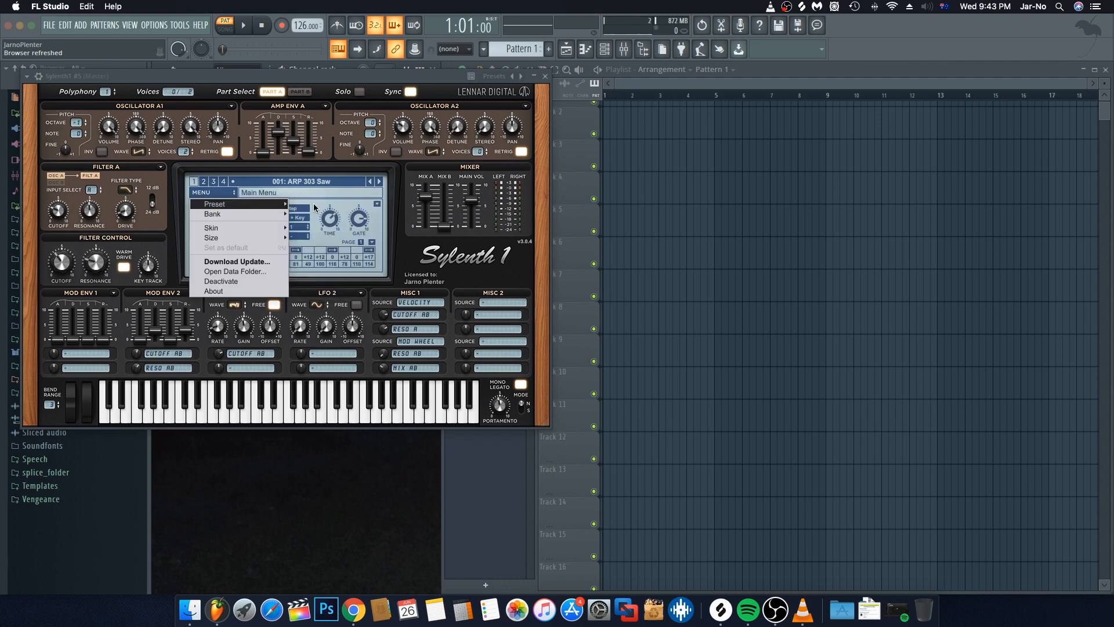
left_click(313, 204)
left_click(337, 167)
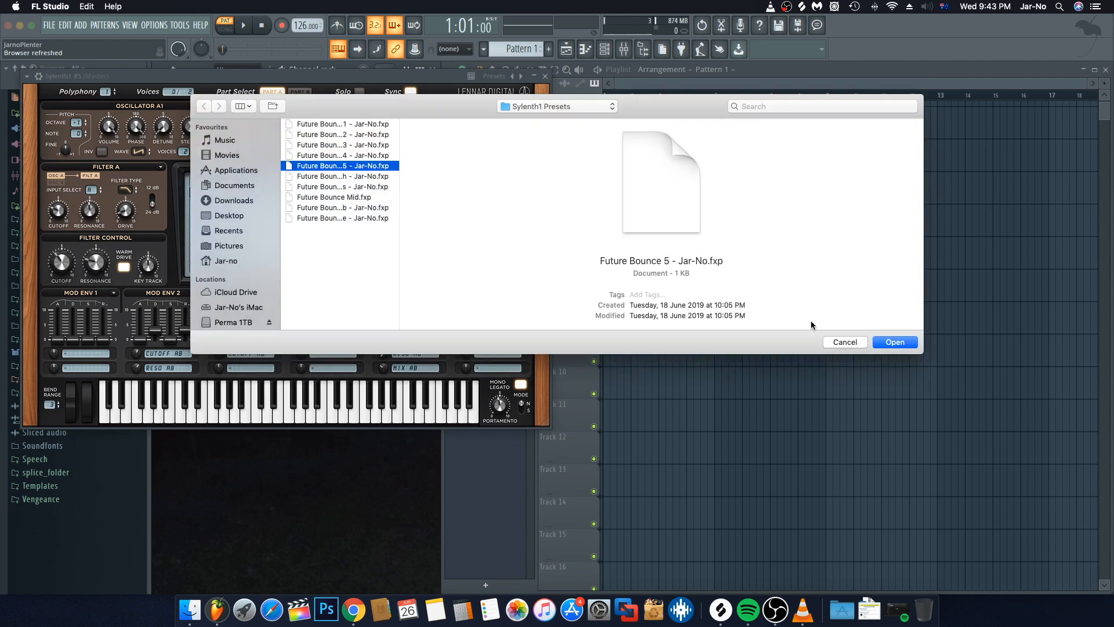
left_click(888, 342)
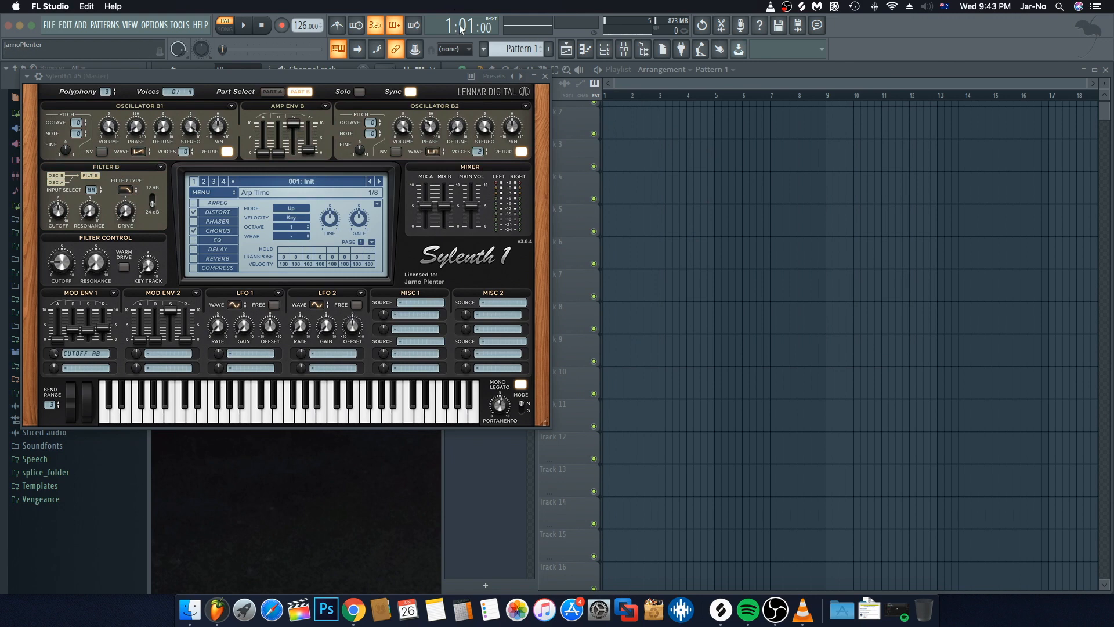
left_click(544, 76)
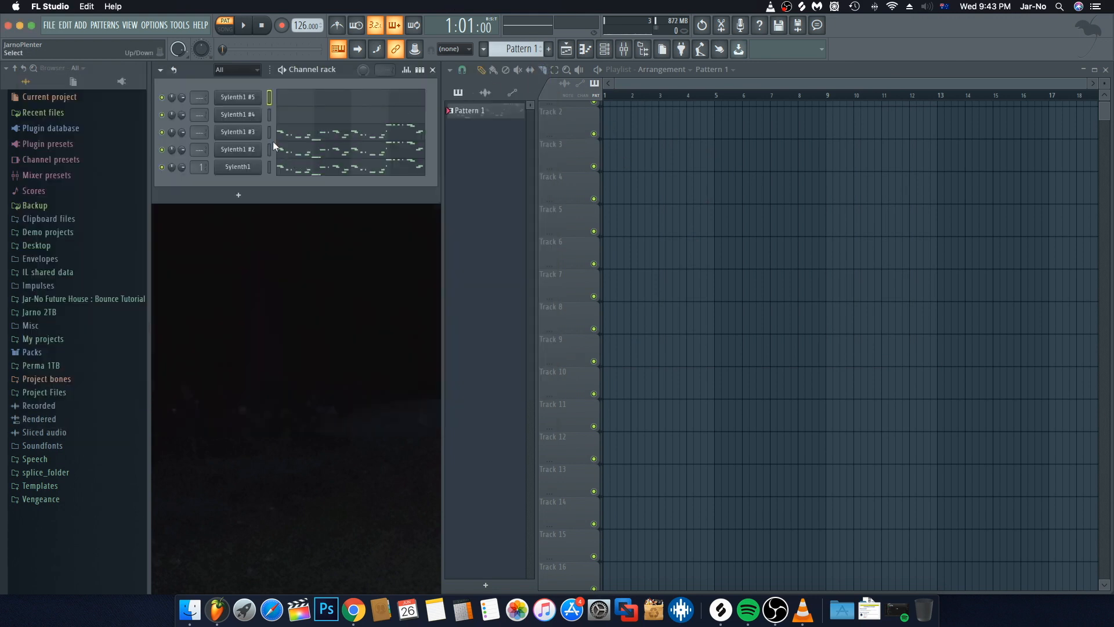
Paste the lead melody into the fourth and fifth Sylenth1 channels and play the pattern to hear all layers
key("Up")
key("super+v")
key("Up")
key("super+v")
key("space")
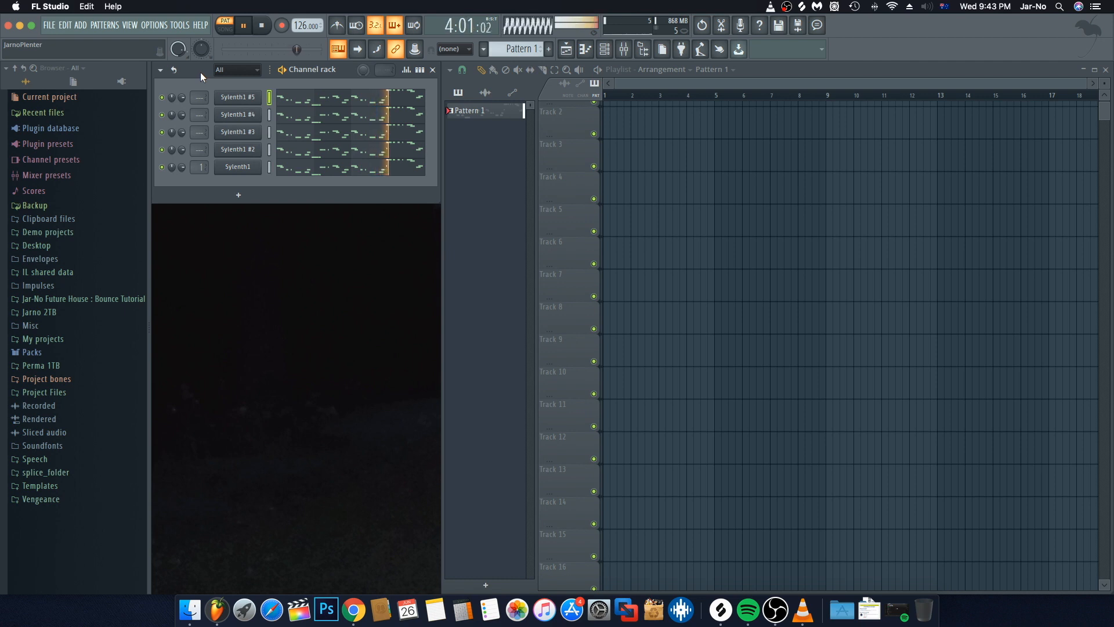
key("space")
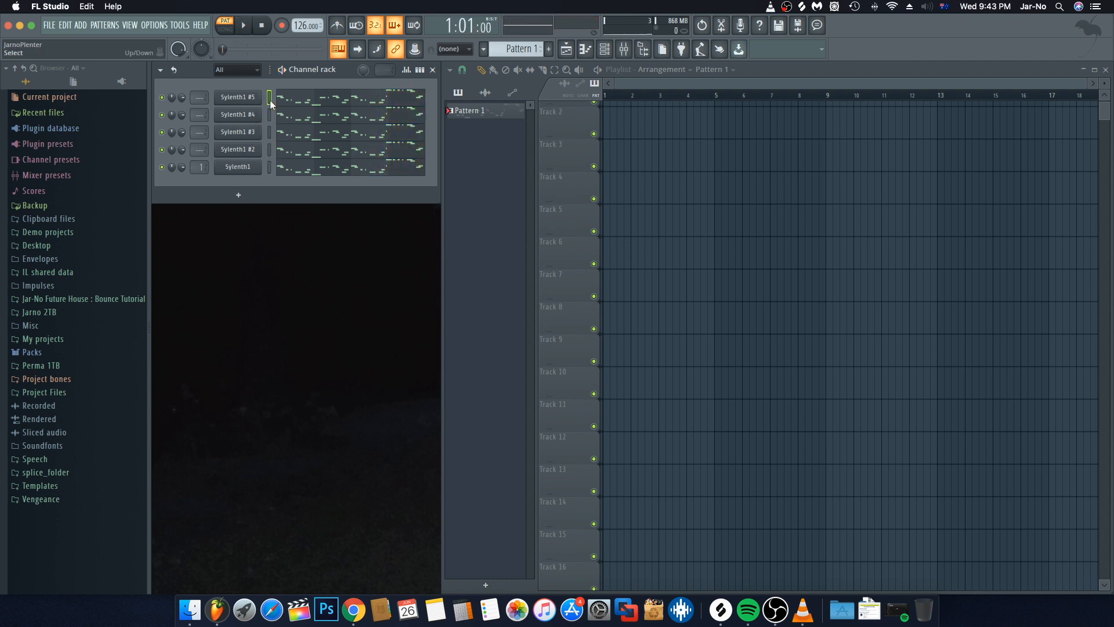
Audition the Sylenth1 layers one channel at a time with single test notes
key("q")
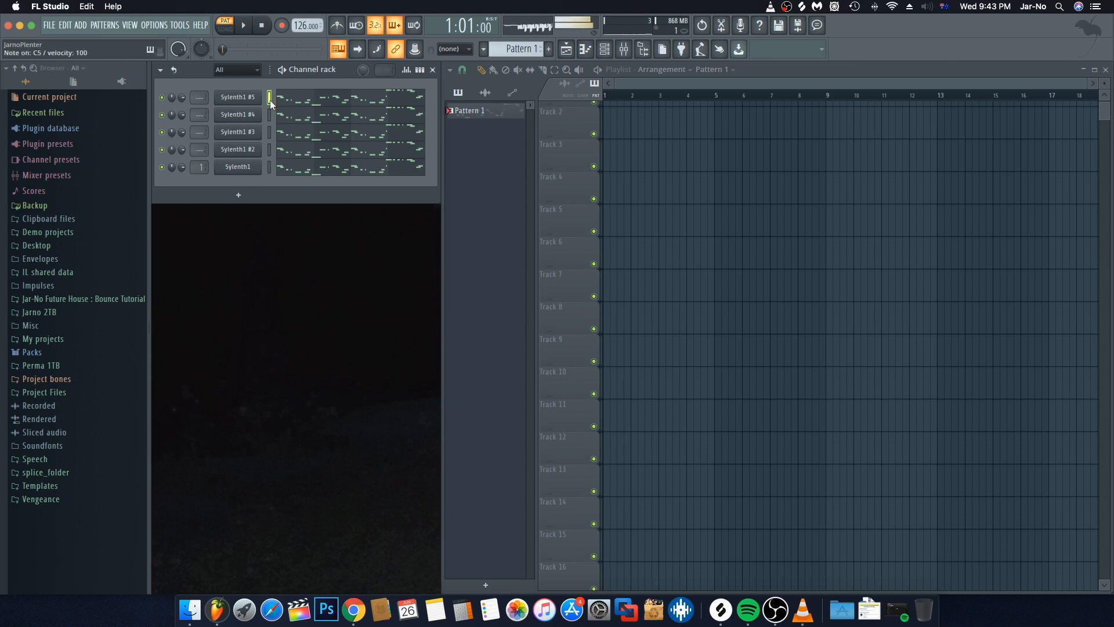
key("Down")
key("Down")
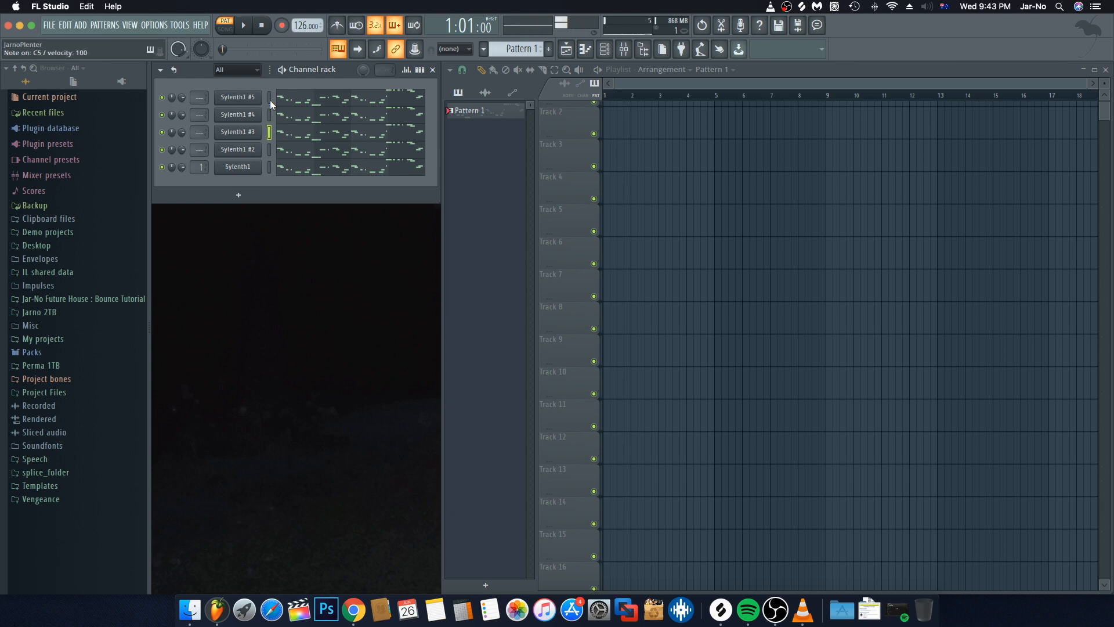
key("Down")
key("Down")
key("q")
key("Down")
key("Down")
key("q")
key("Down")
key("Down")
key("Down")
key("Down")
key("Down")
key("Down")
key("Down")
key("Up")
scroll(729, 197, "up", 1)
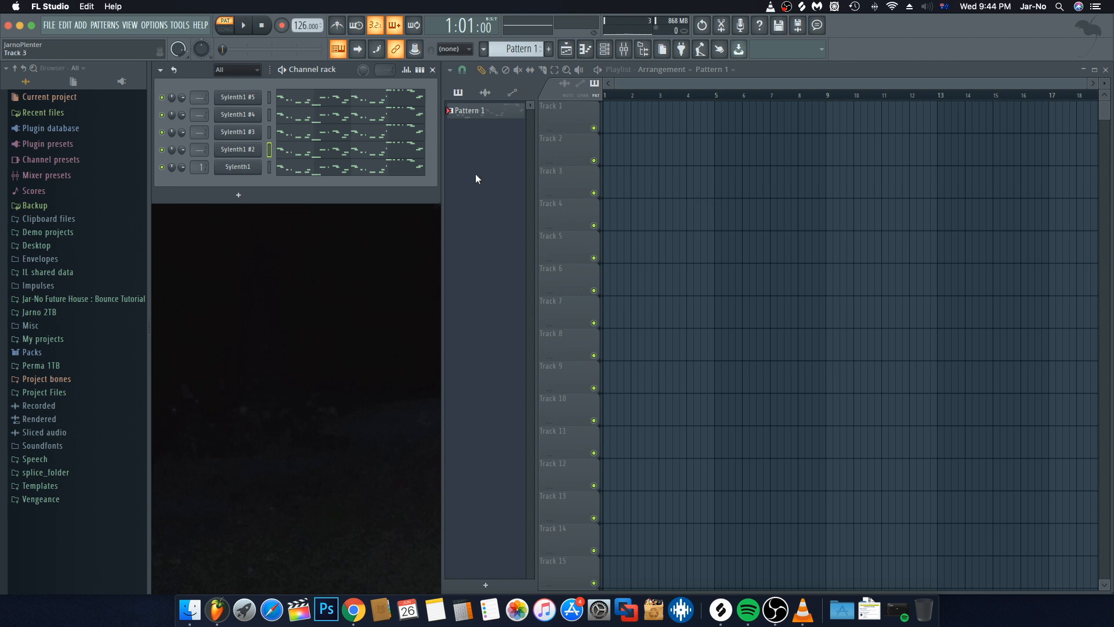
Compare the sounds of the first and second Sylenth1 channels by playing C5 on each
left_click(269, 166)
key("z")
key("Up")
key("z")
key("Down")
key("z")
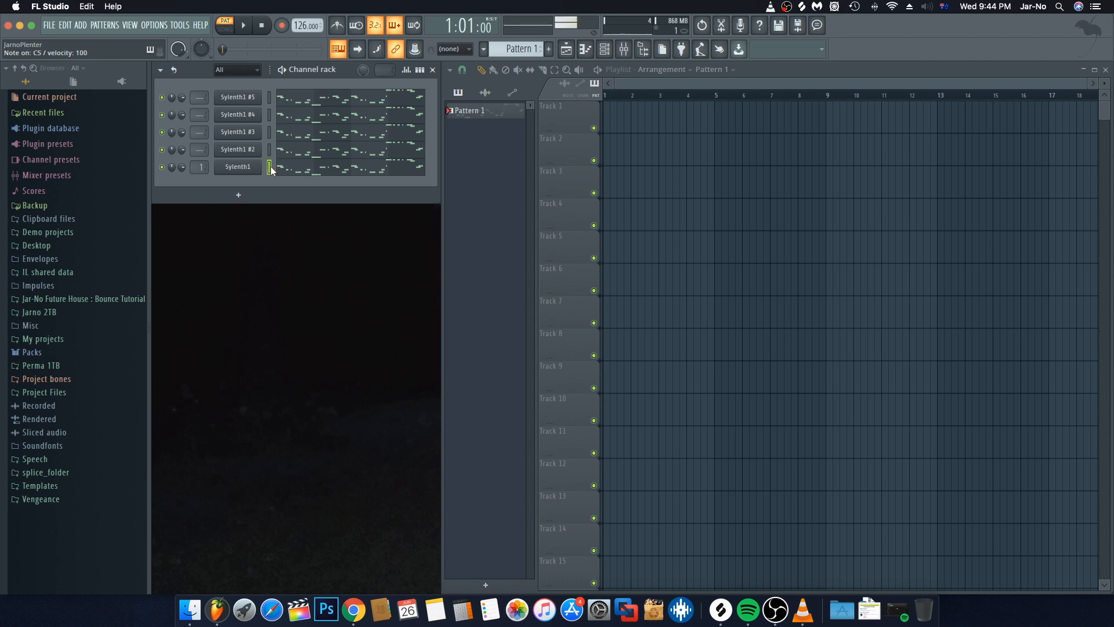
Route the Sylenth1 and Sylenth1 #2 channels together to mixer insert 10
left_click(270, 151)
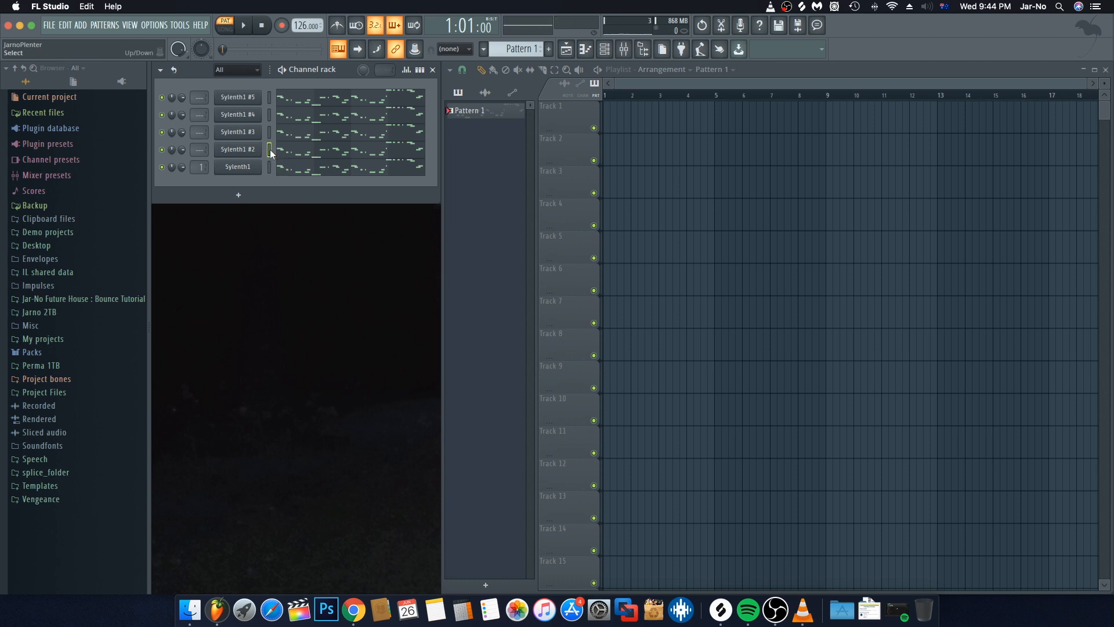
left_click(270, 167, "ctrl")
left_click(624, 49)
left_click(602, 162)
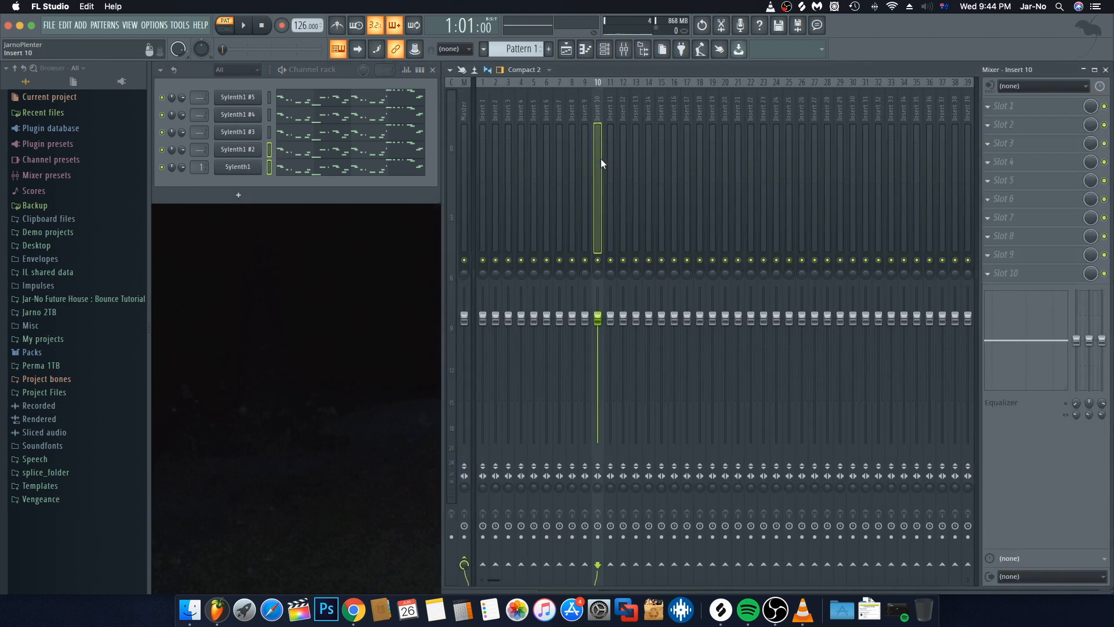
key("ctrl+l")
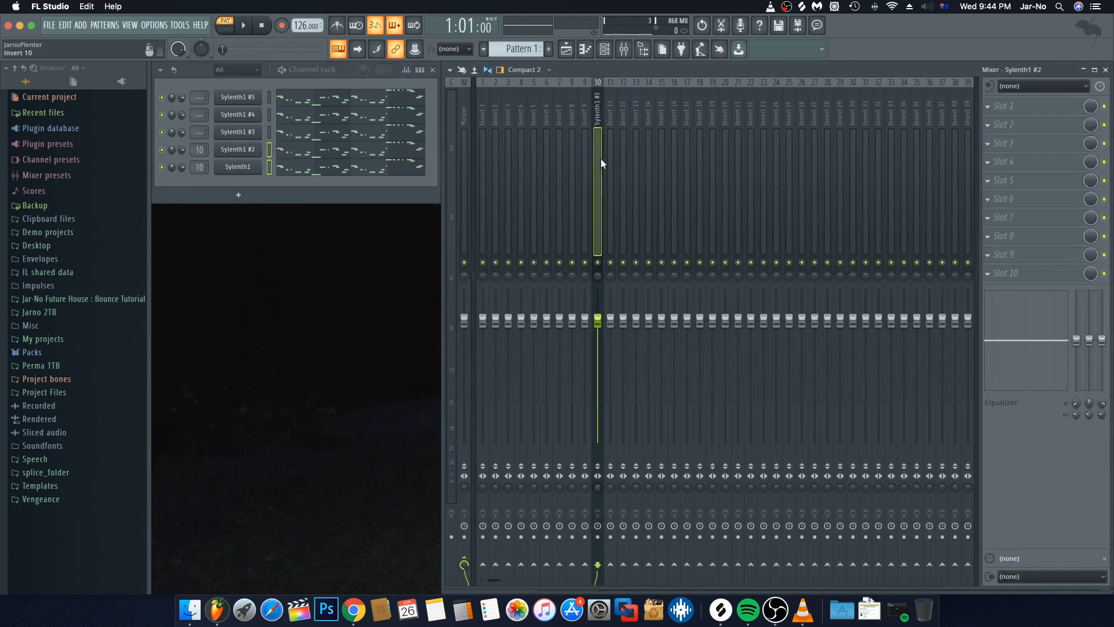
Route the Sylenth1 #4 and Sylenth1 #5 channels together to mixer insert 11
left_click(269, 115)
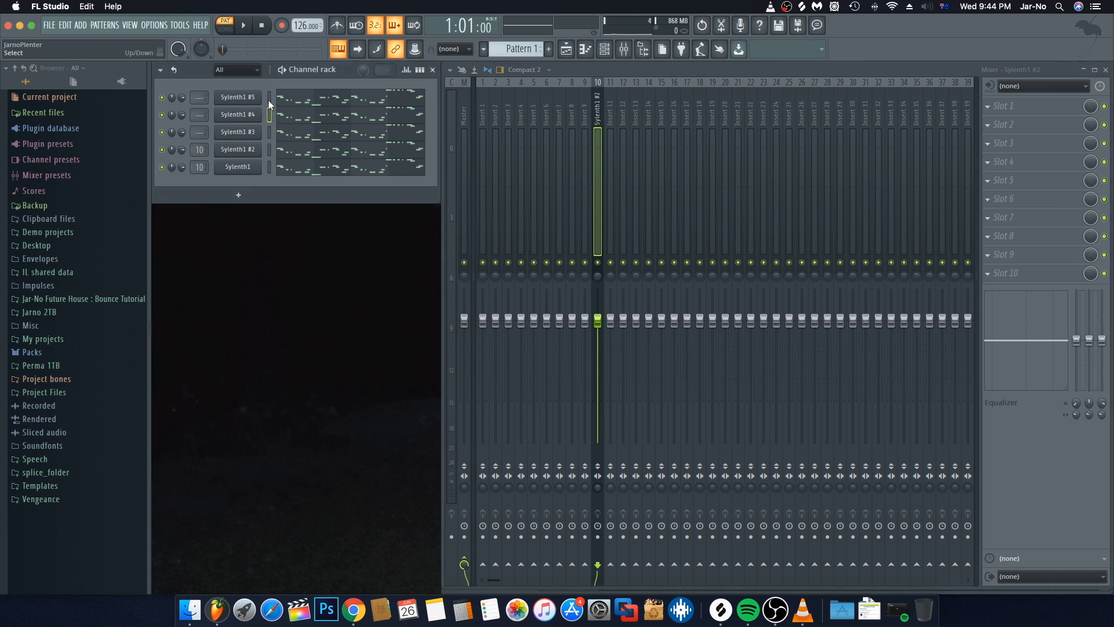
left_click(610, 162)
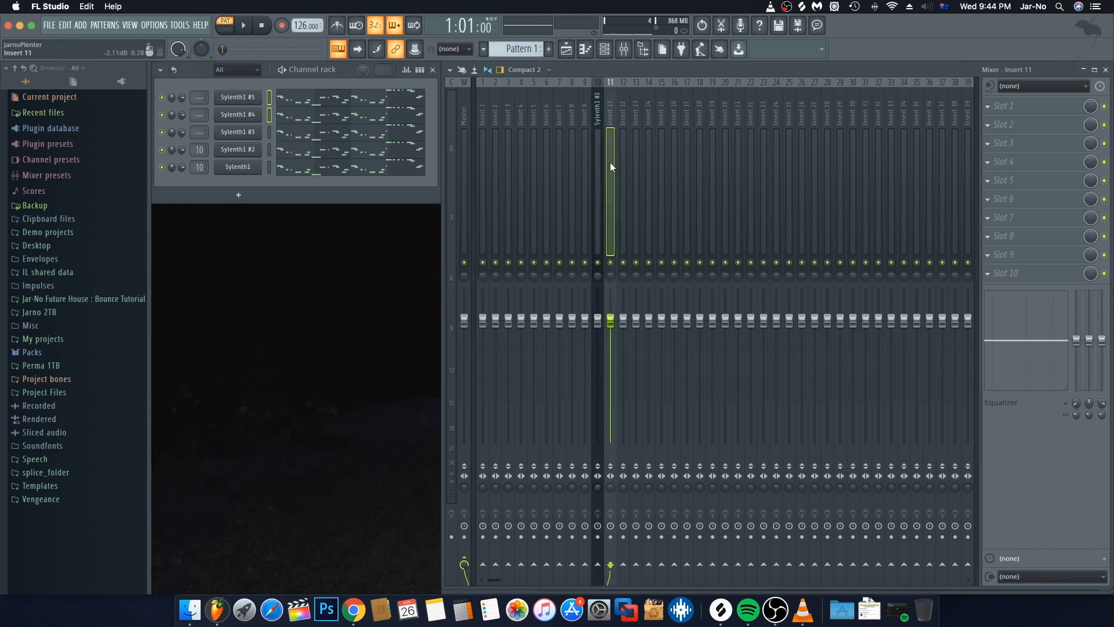
key("ctrl+l")
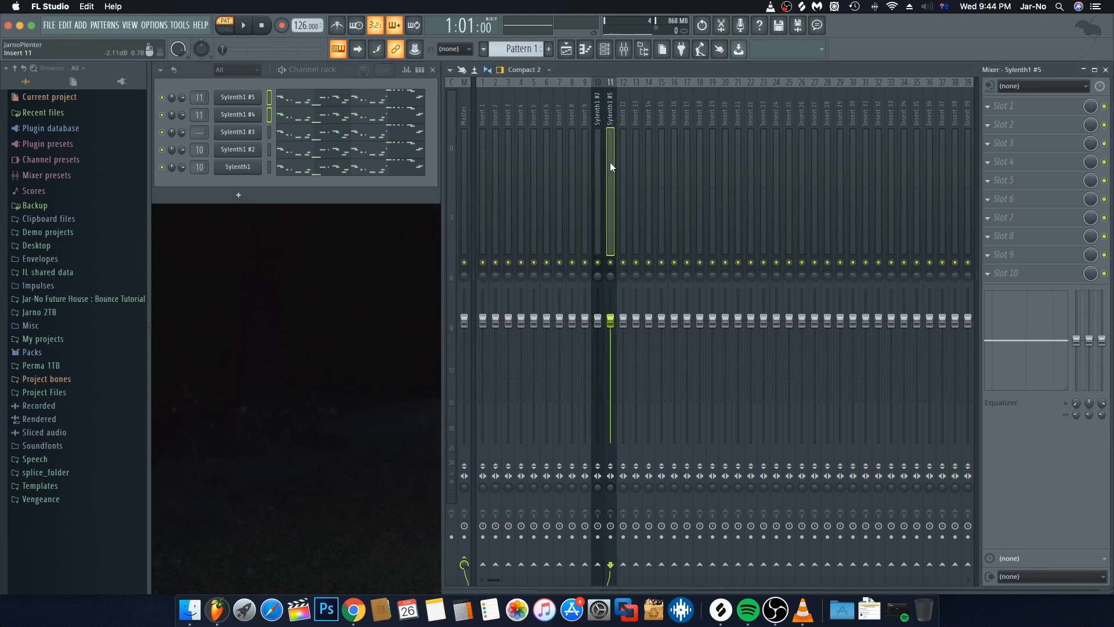
Route the Sylenth1 #3 channel to mixer insert 12
left_click(270, 132)
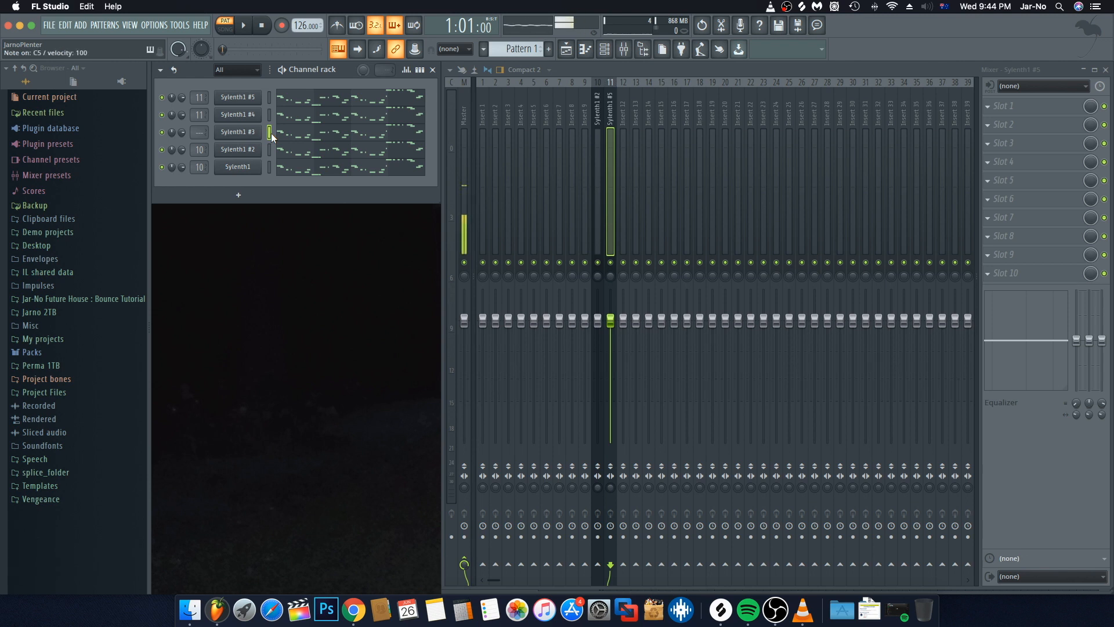
left_click(625, 150)
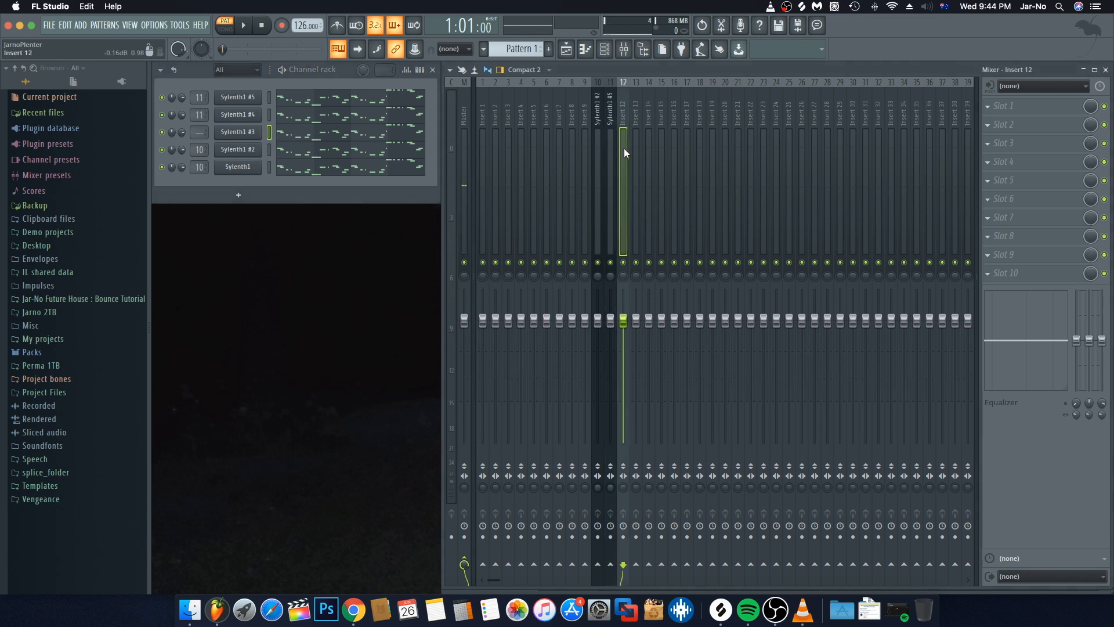
key("super+l")
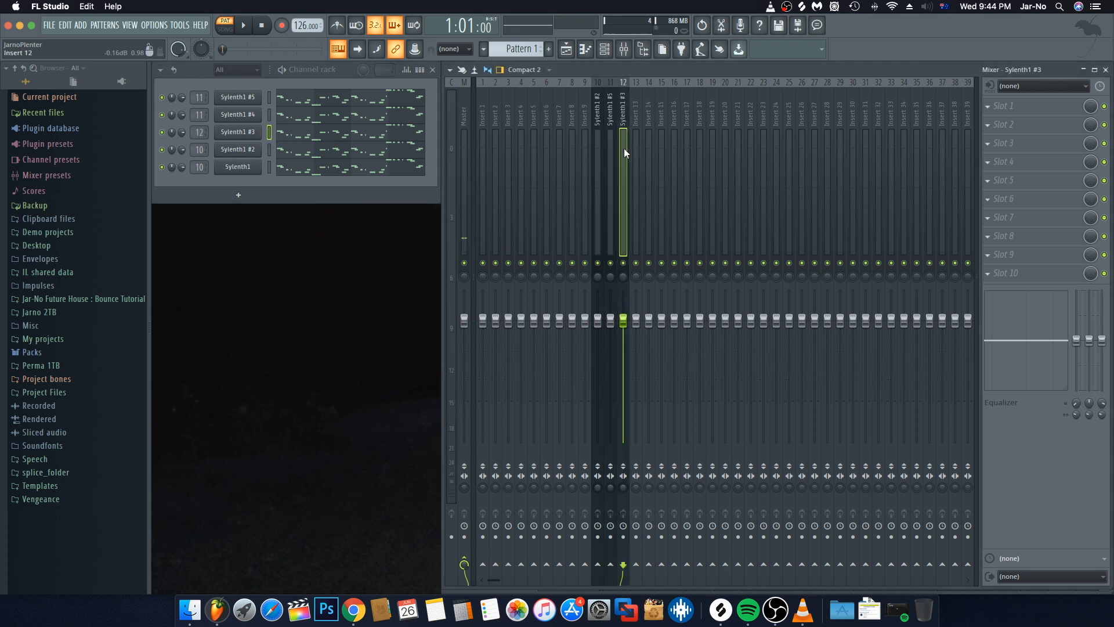
Audition mixer inserts 10, 11 and 12 one at a time by soloing each during pattern playback, and restore all tracks
key("space")
left_click(599, 264, "ctrl")
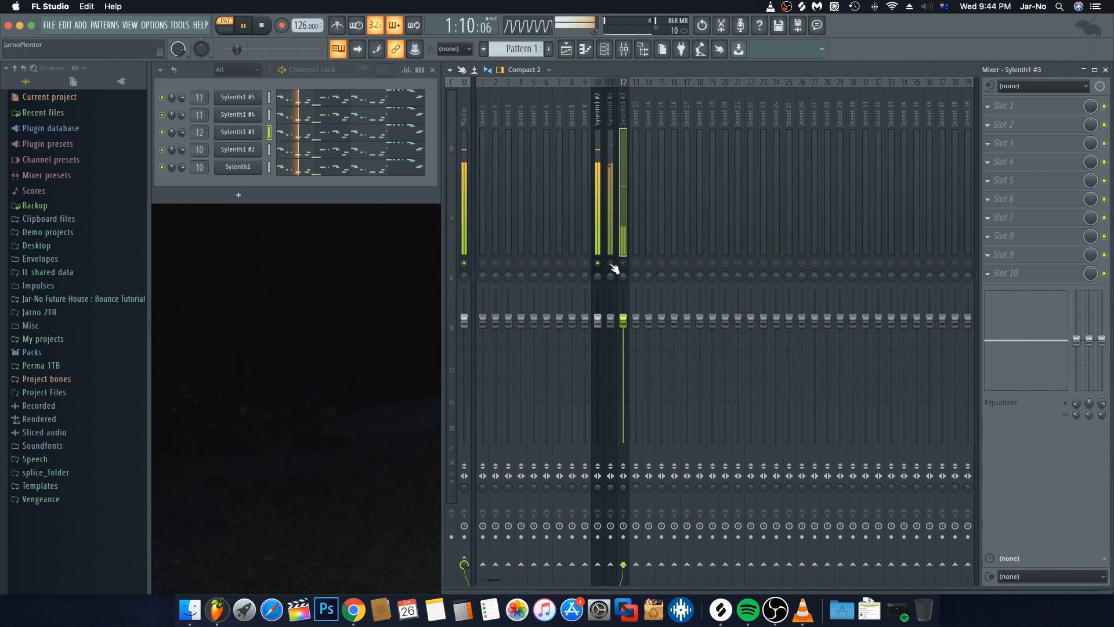
left_click(610, 263)
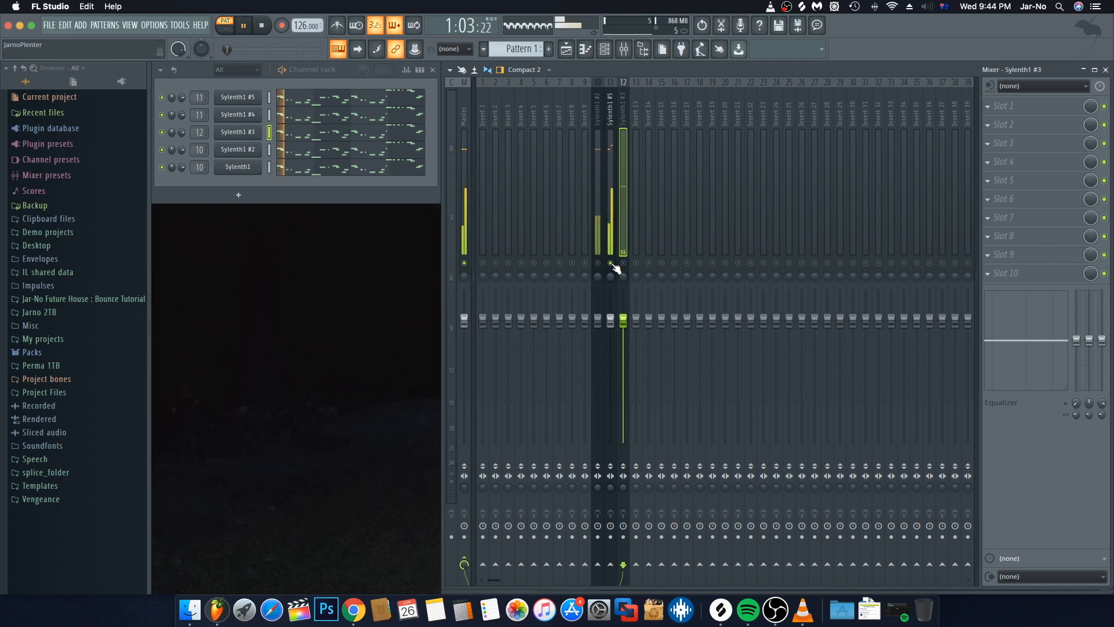
key("space")
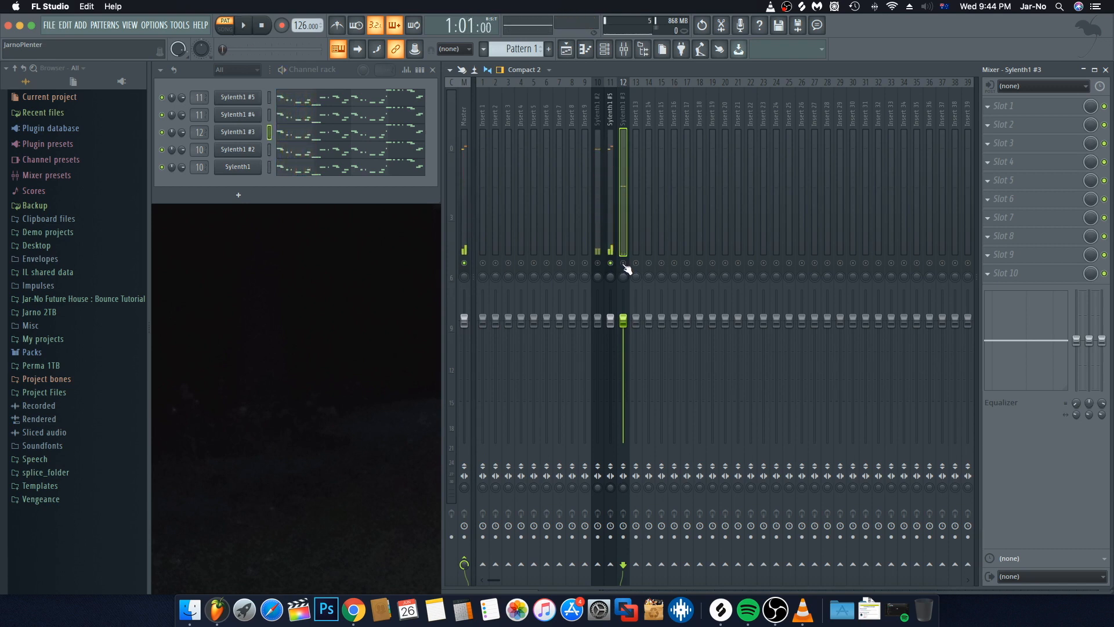
left_click(624, 264, "ctrl")
key("space")
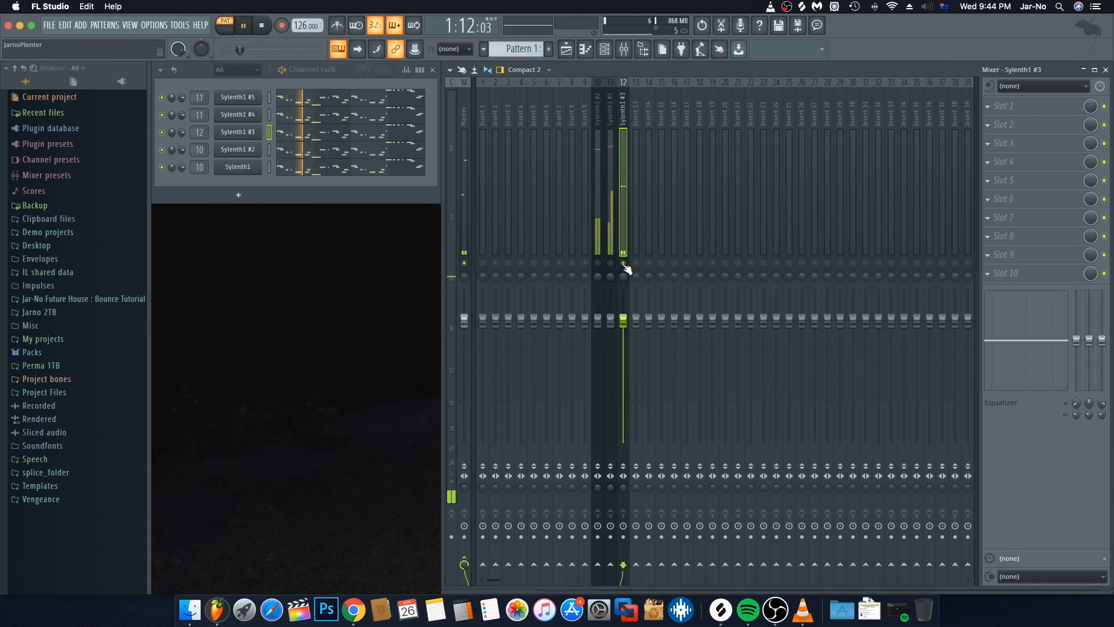
key("space")
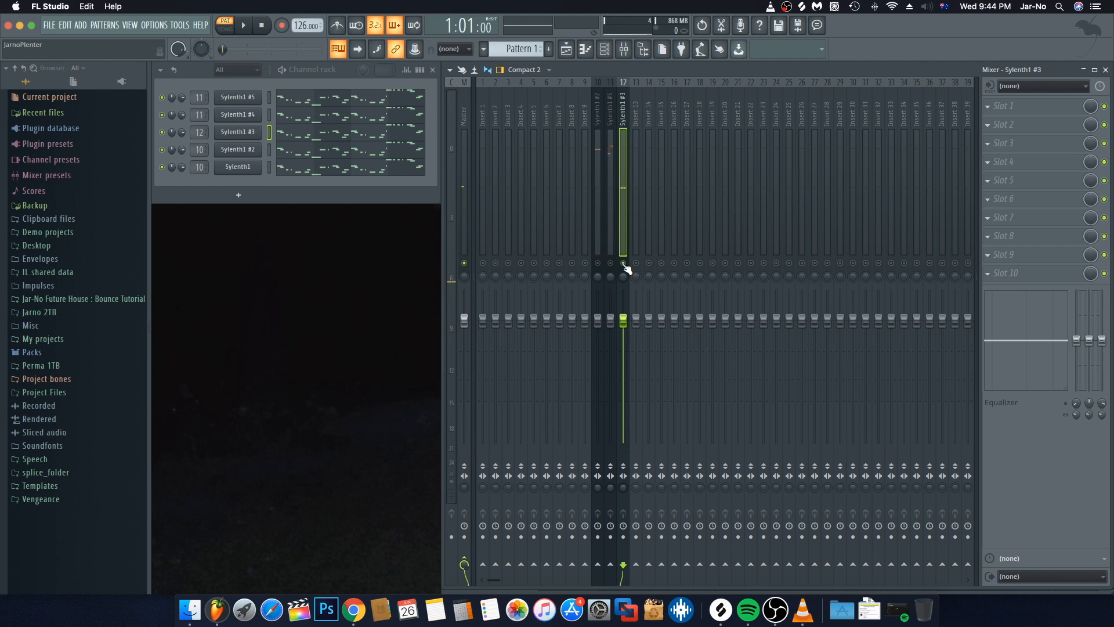
left_click(624, 263, "ctrl")
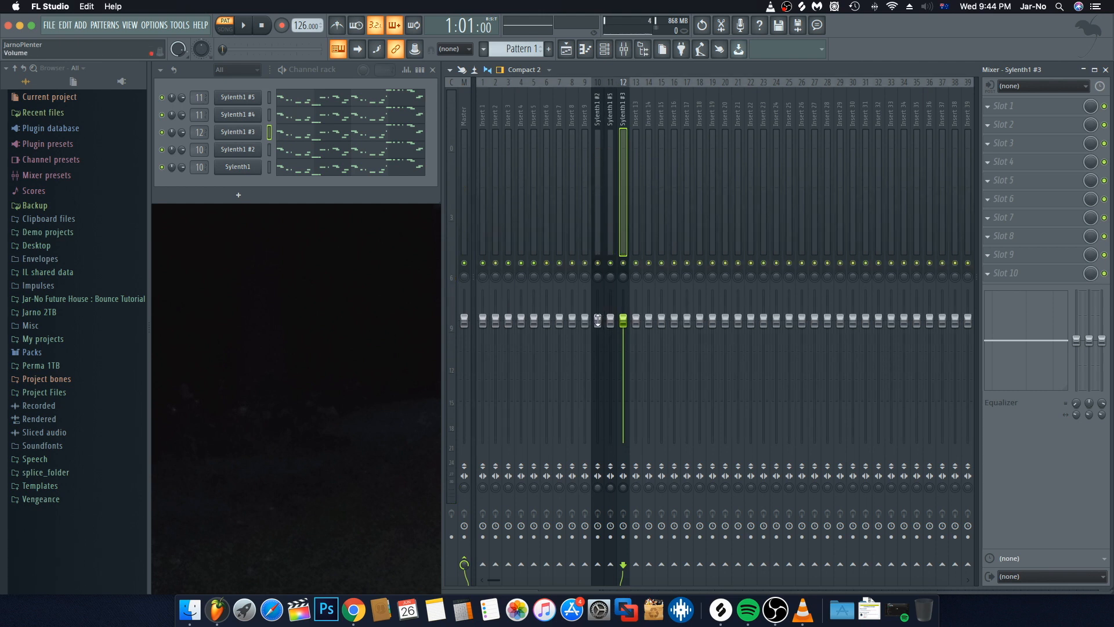
Lower the volume faders of mixer inserts 10, 11 and 12, with insert 11 at -9.2 dB, and audition the mix
left_click_drag(598, 319, 610, 365)
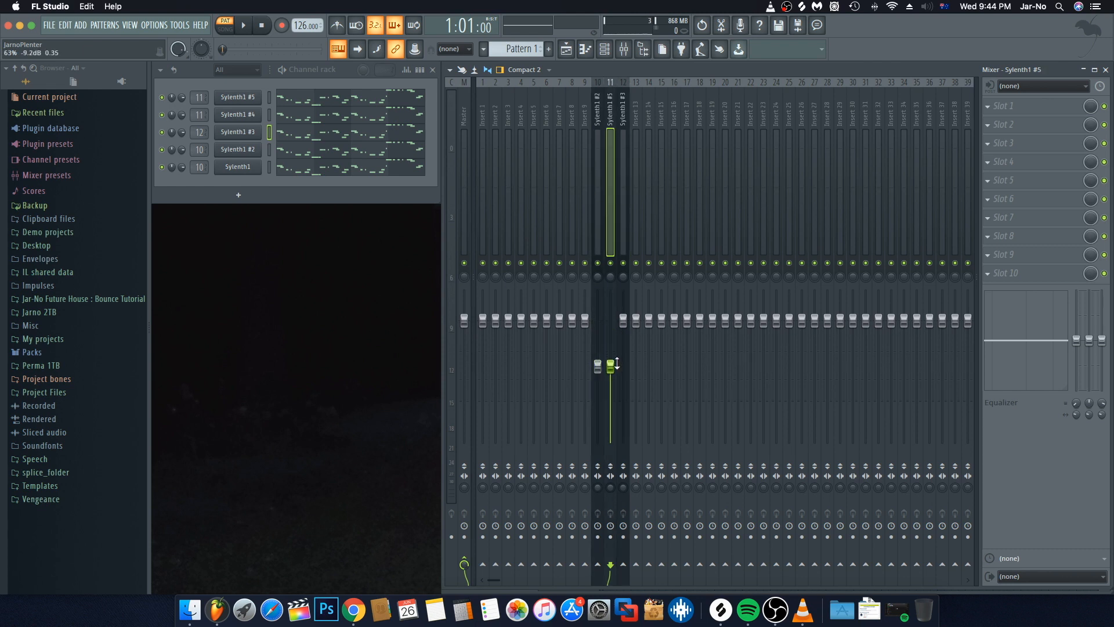
left_click_drag(622, 320, 598, 383)
key("space")
key("space")
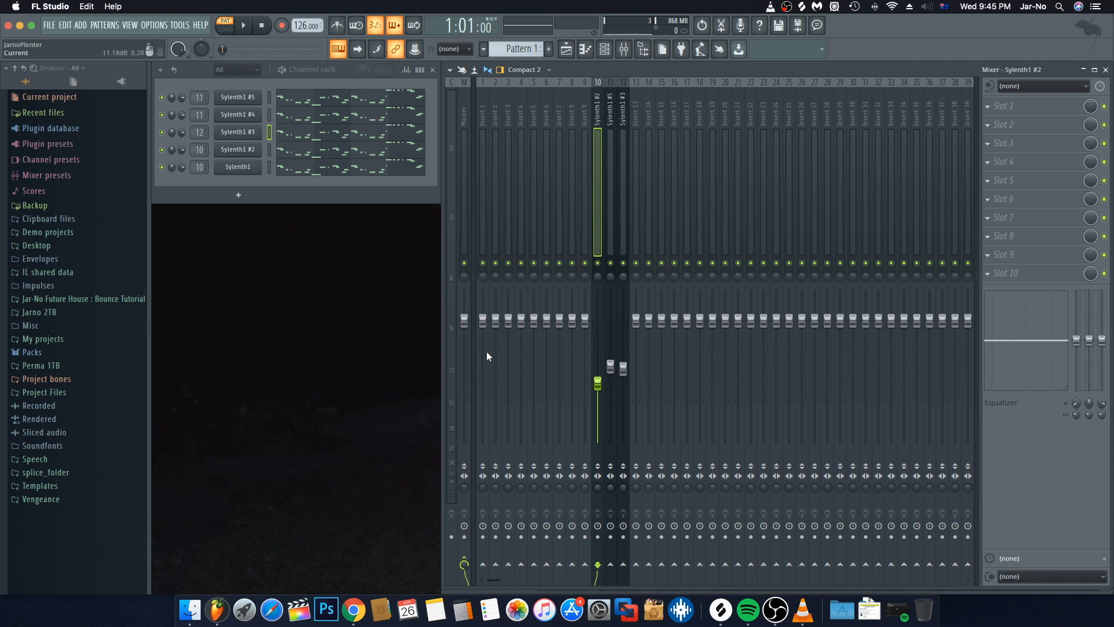
Lower insert 11's volume fader to the same level as insert 10's while the pattern plays, and stop playback
key("space")
left_click(614, 208)
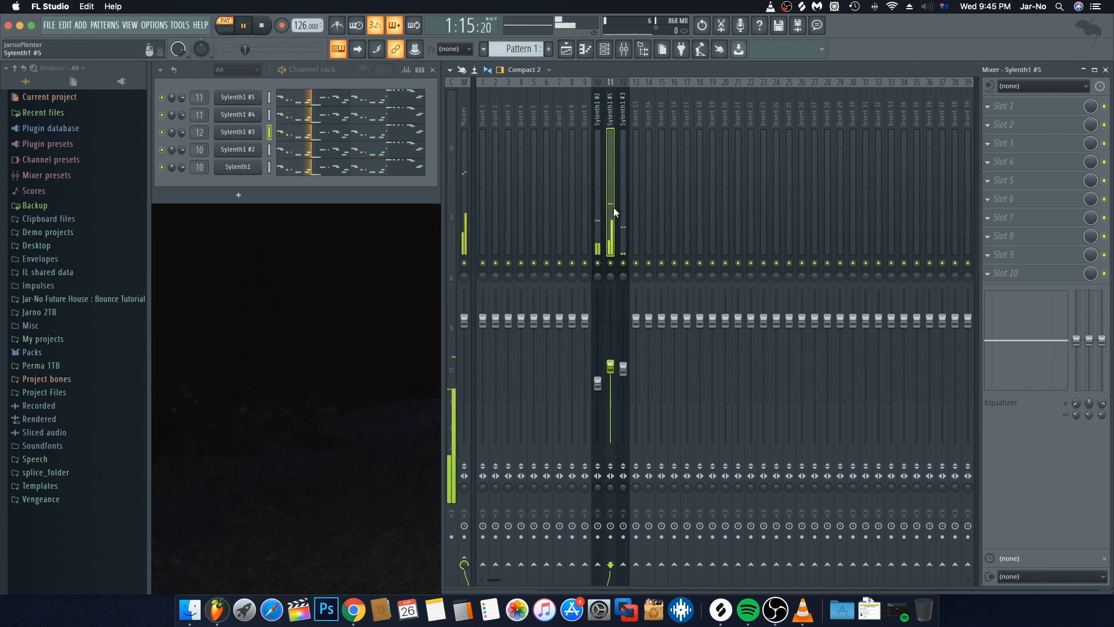
left_click_drag(610, 367, 610, 383)
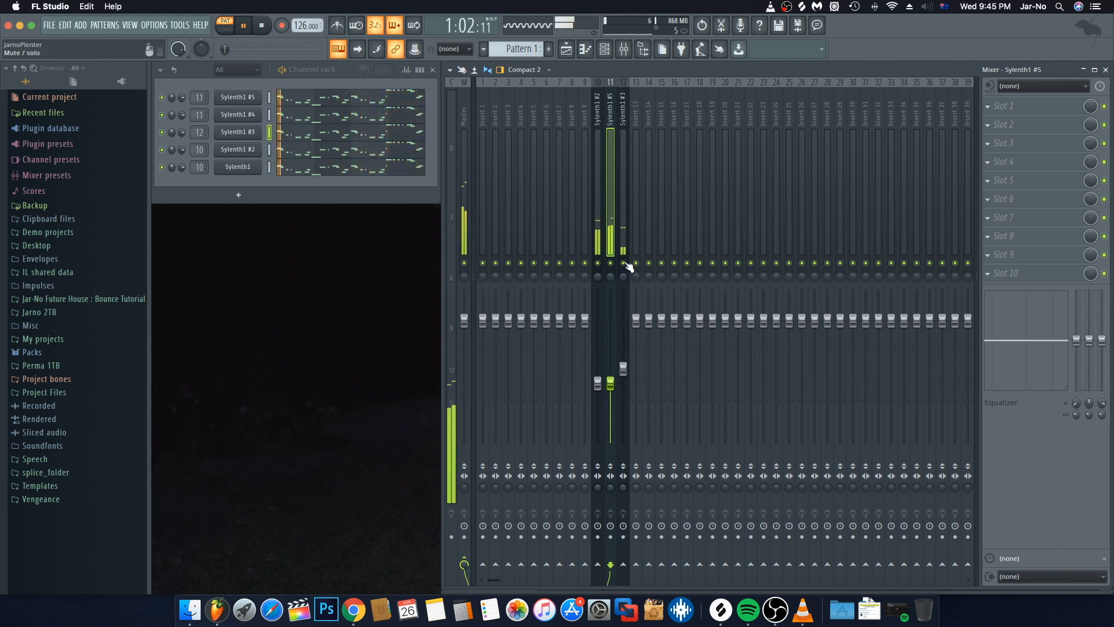
left_click(622, 247)
key("space")
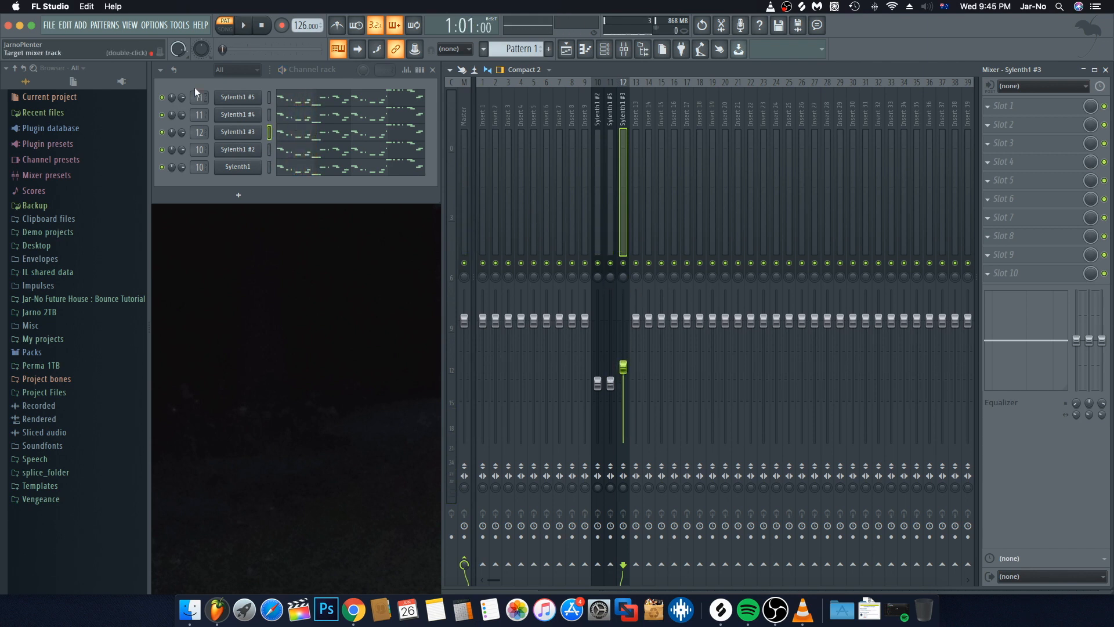
left_click(196, 64)
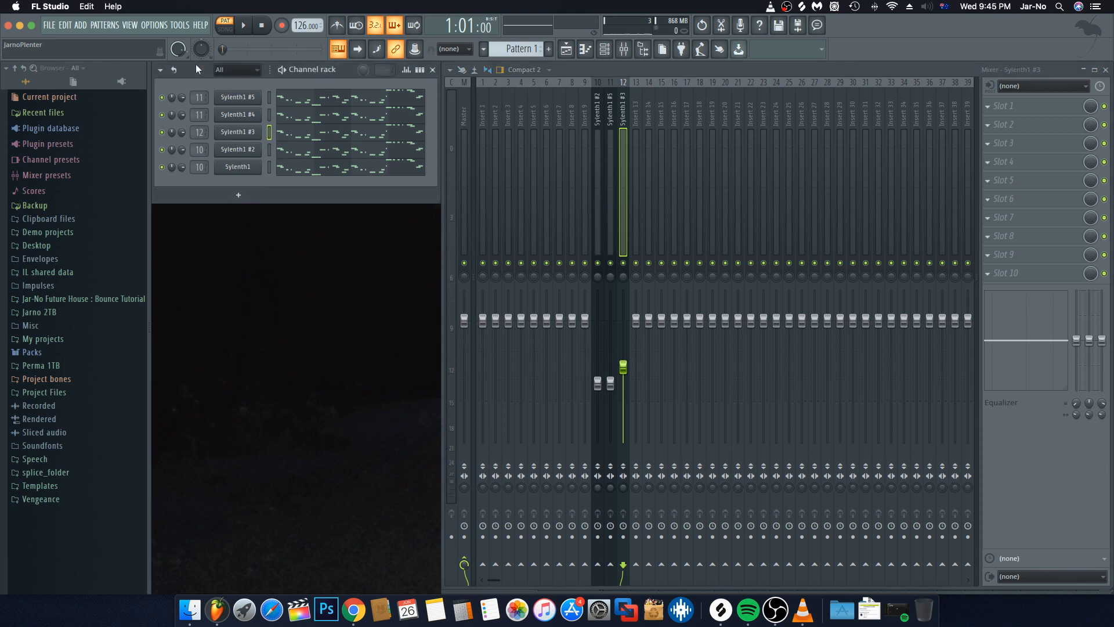
left_click(23, 69)
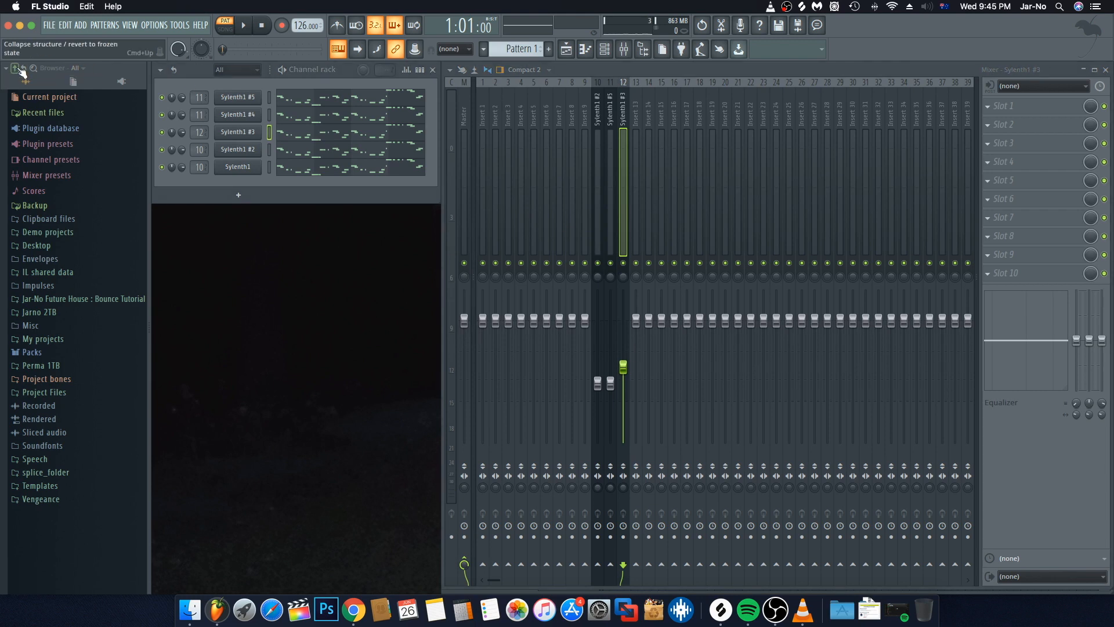
Load Fruity Stereo Shaper into the first effect slot of mixer insert 10 and apply its Stereoize 2 preset
left_click(599, 176)
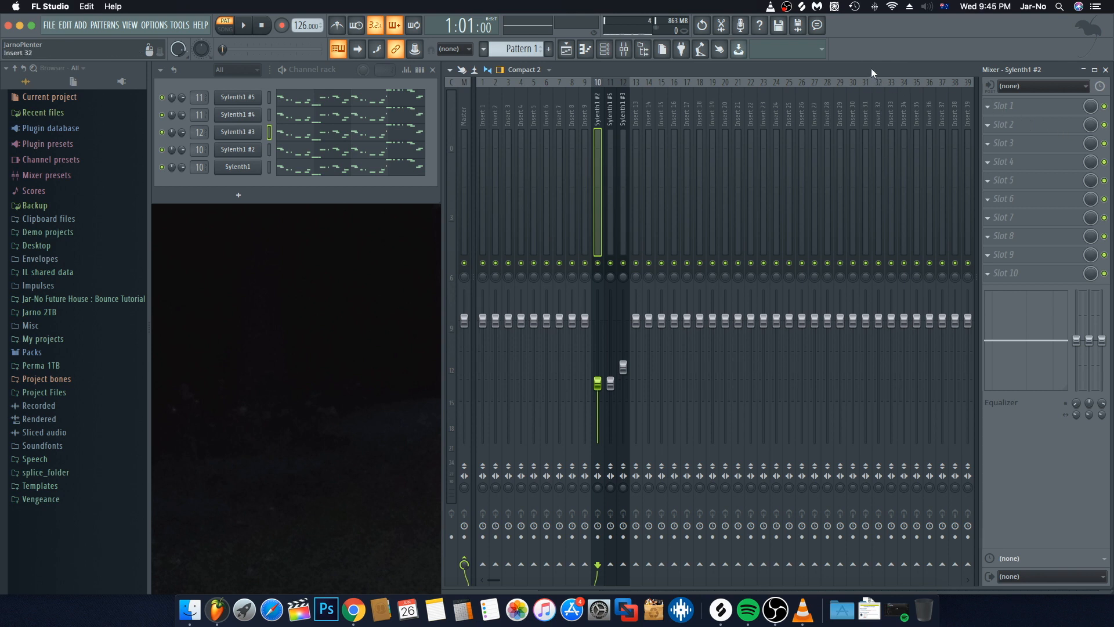
left_click(992, 107)
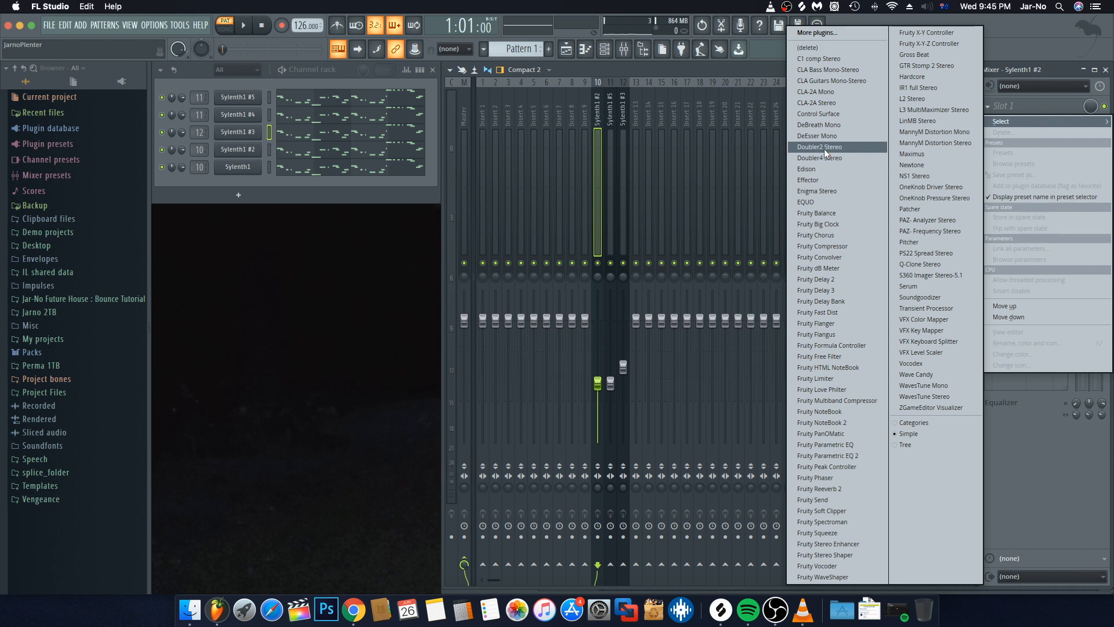
left_click(826, 555)
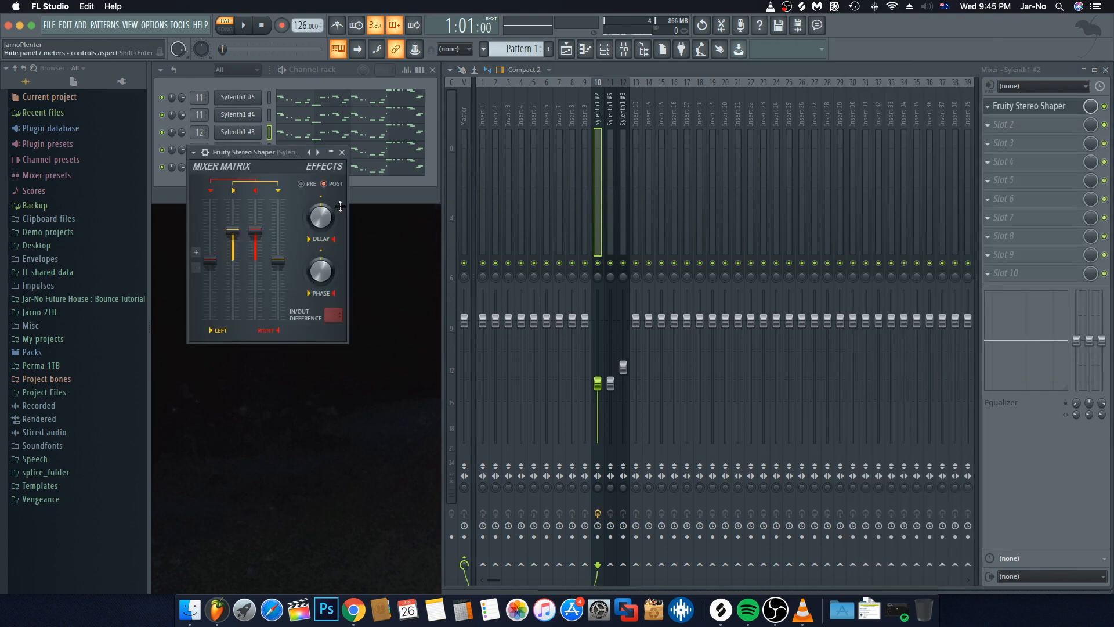
left_click(206, 153)
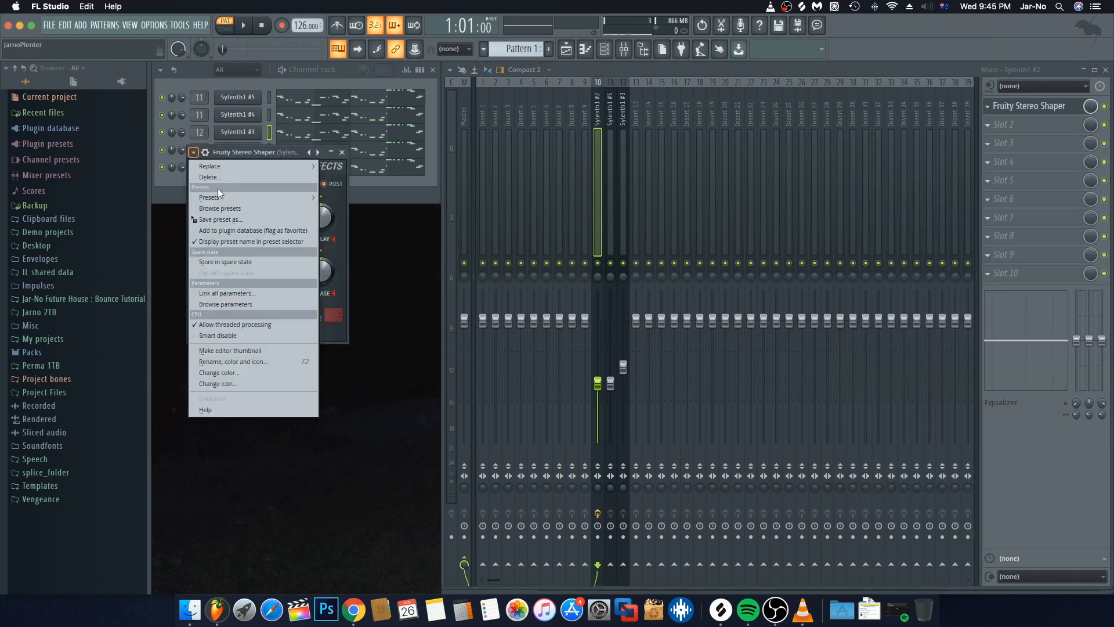
mouse_move(220, 202)
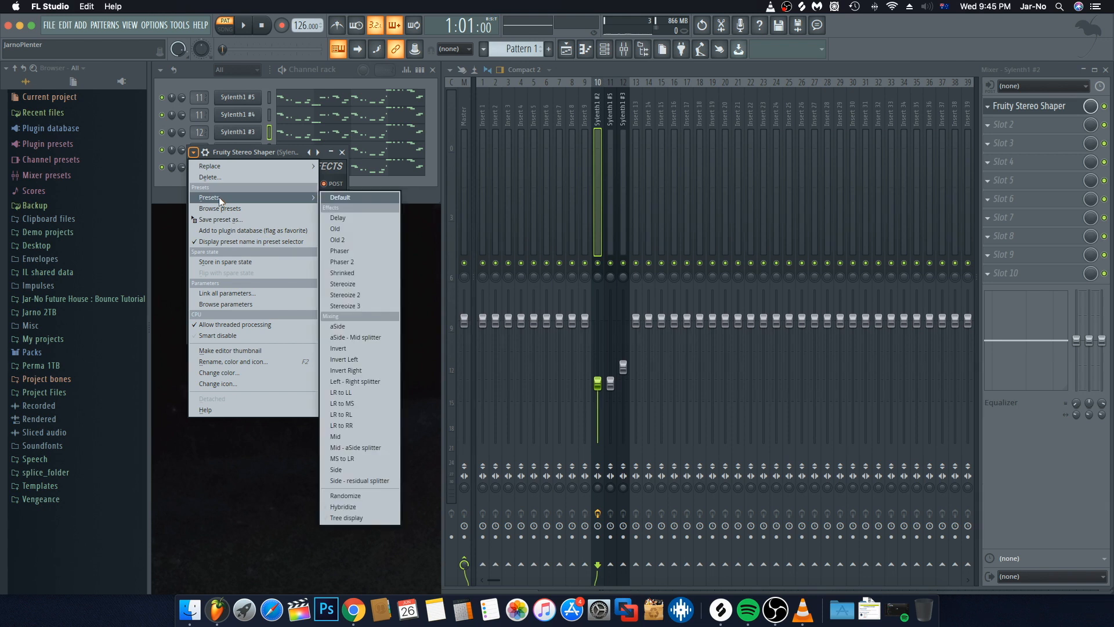
left_click(359, 292)
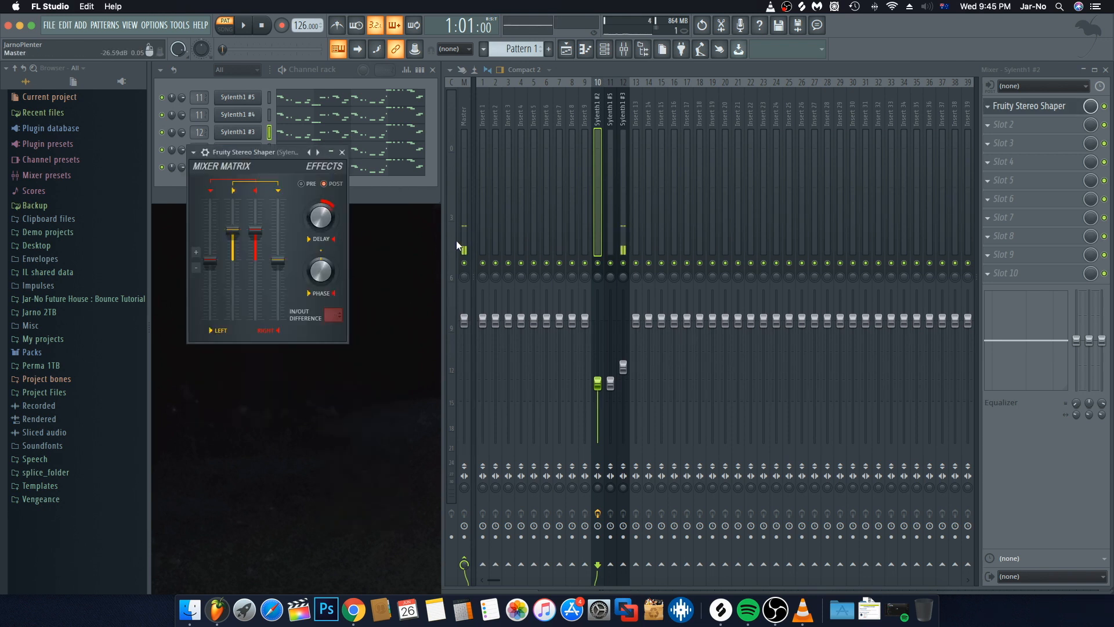
Audition the Sylenth1 channel through insert 10's Fruity Stereo Shaper, toggling the effect for comparison, and close the plugin window
left_click(271, 99)
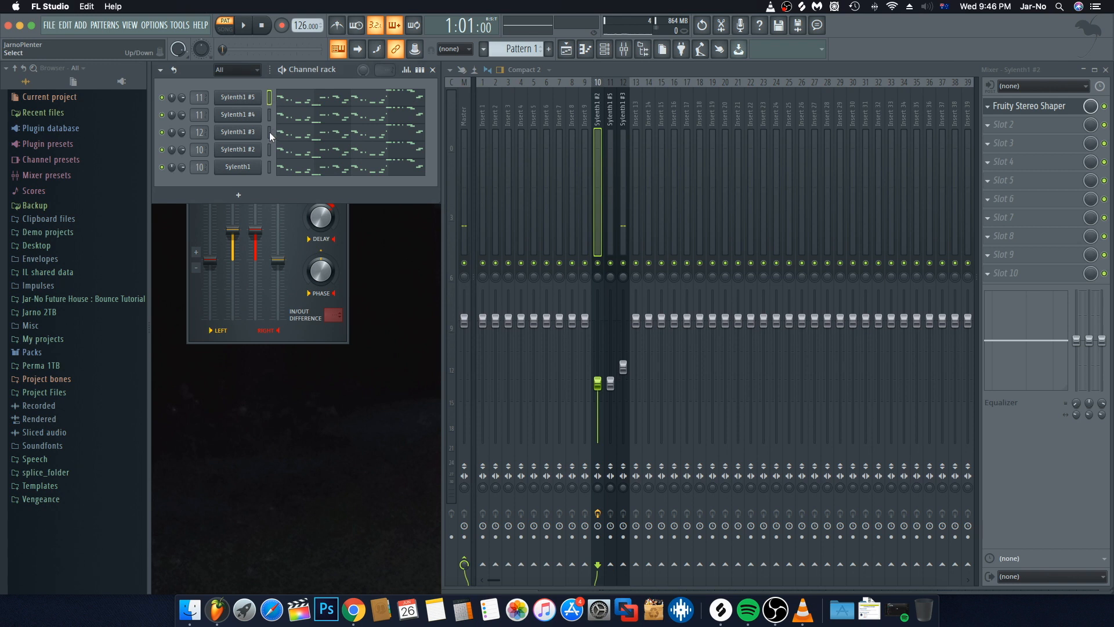
left_click(270, 167)
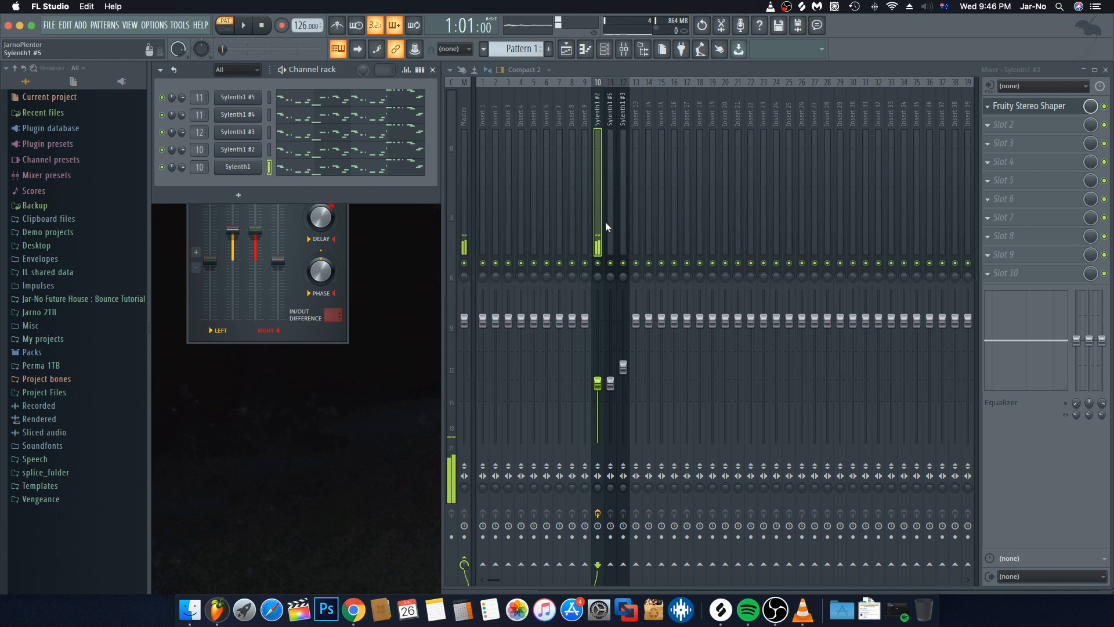
left_click(597, 221)
left_click(308, 336)
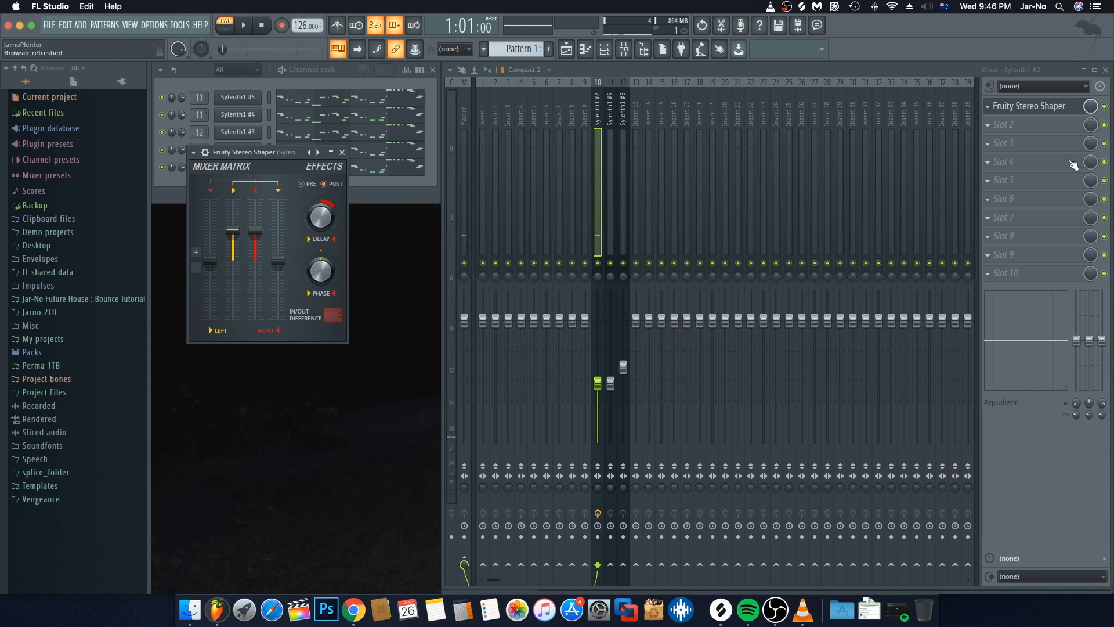
left_click(1105, 108)
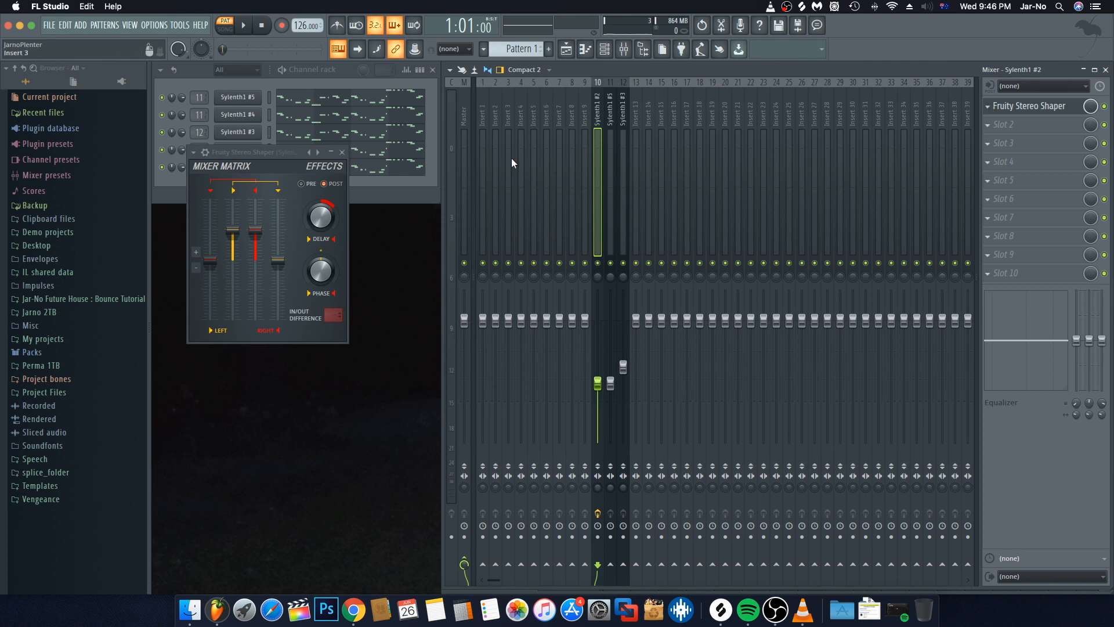
left_click(342, 152)
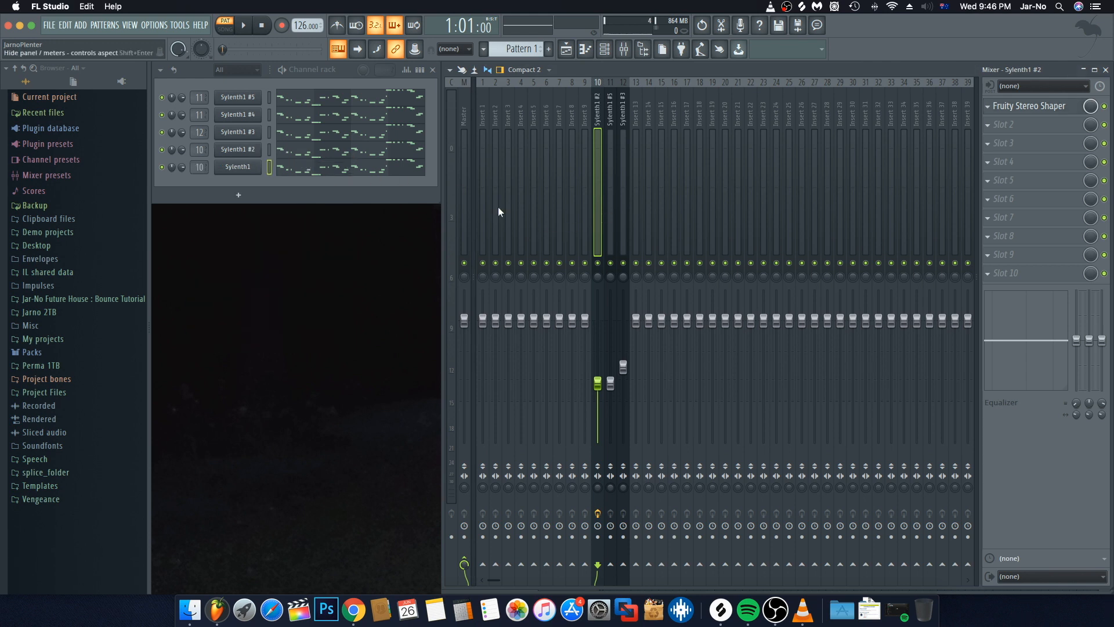
Load Fruity Stereo Shaper into the first effect slot of mixer insert 11 and apply its Stereoize 2 preset
left_click(610, 196)
left_click(1010, 106)
mouse_move(1001, 121)
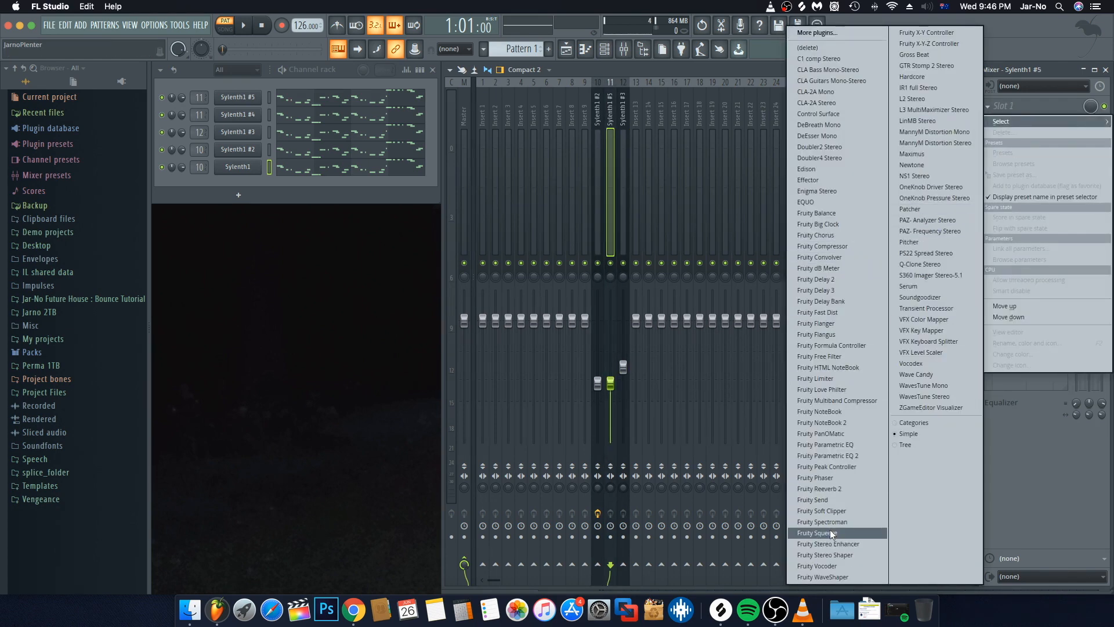
left_click(821, 549)
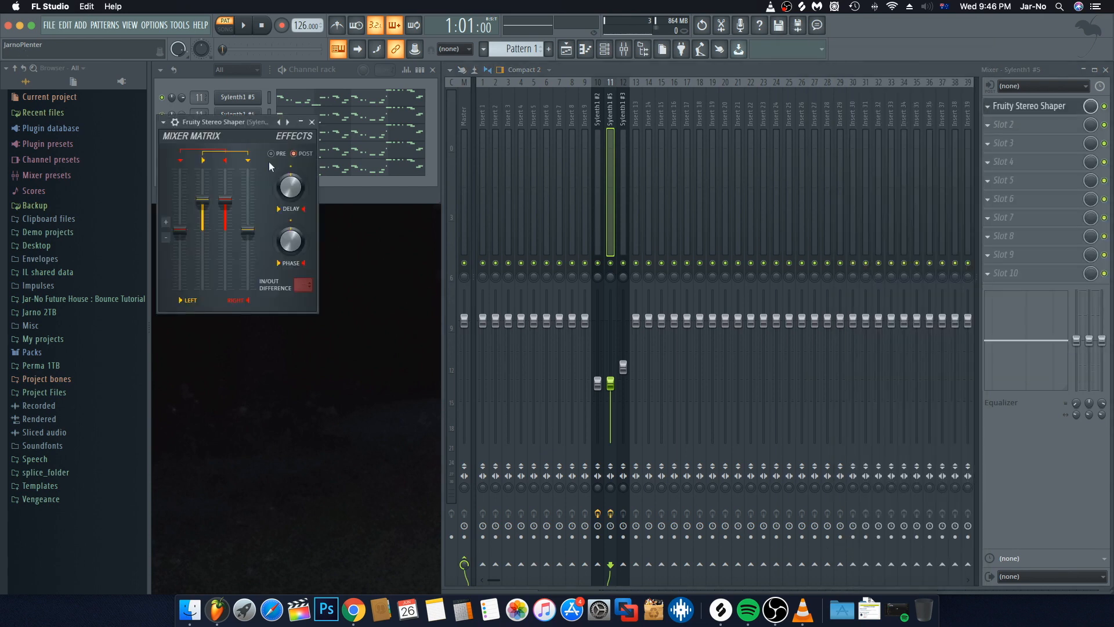
left_click(163, 122)
mouse_move(185, 169)
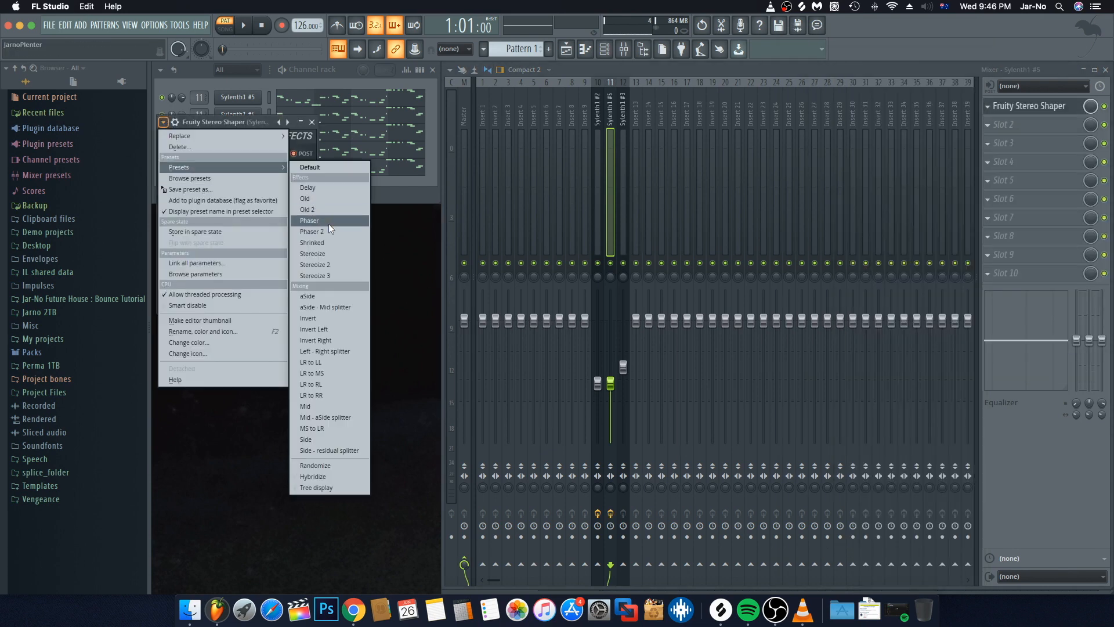
left_click(330, 265)
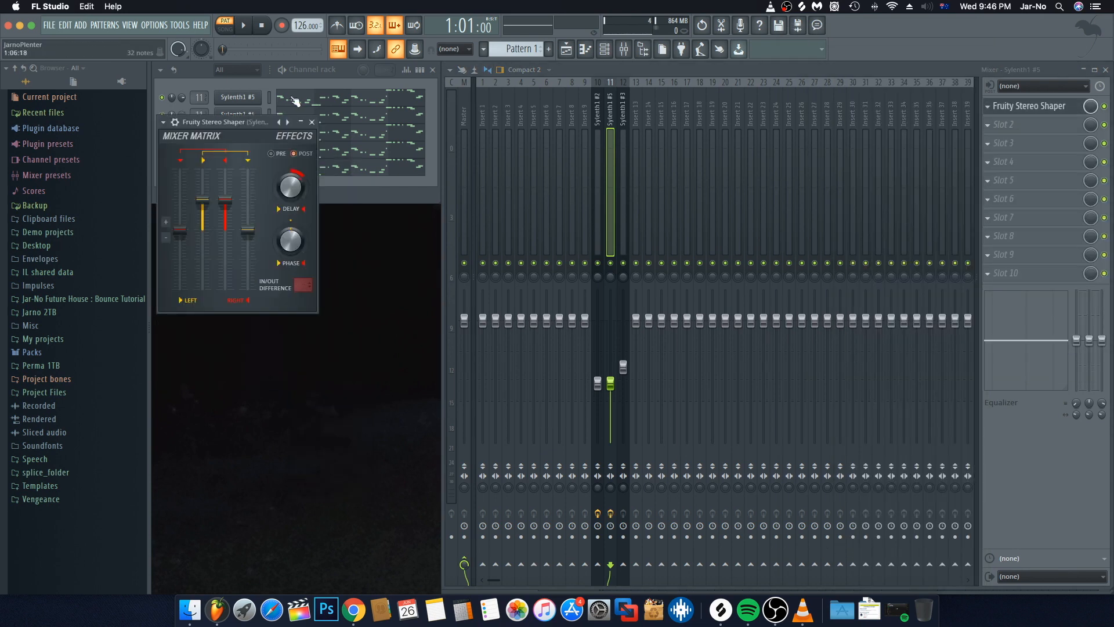
left_click(312, 122)
Audition the Sylenth1 #5, #4 and #3 channels individually to compare the widened layers with the one on insert 12
left_click(270, 98)
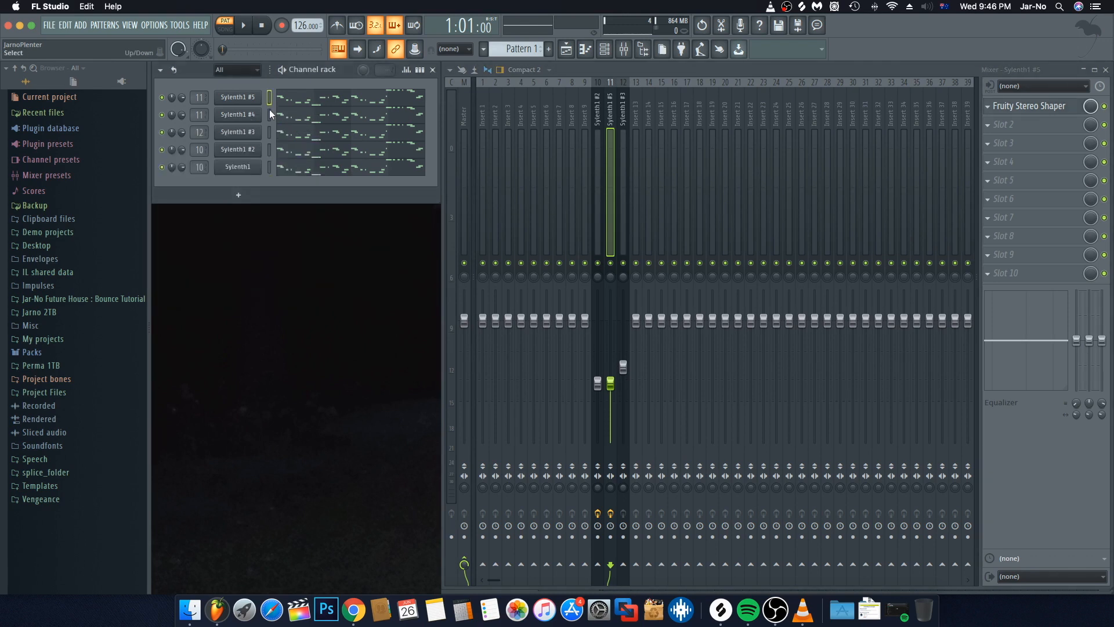
left_click(270, 110)
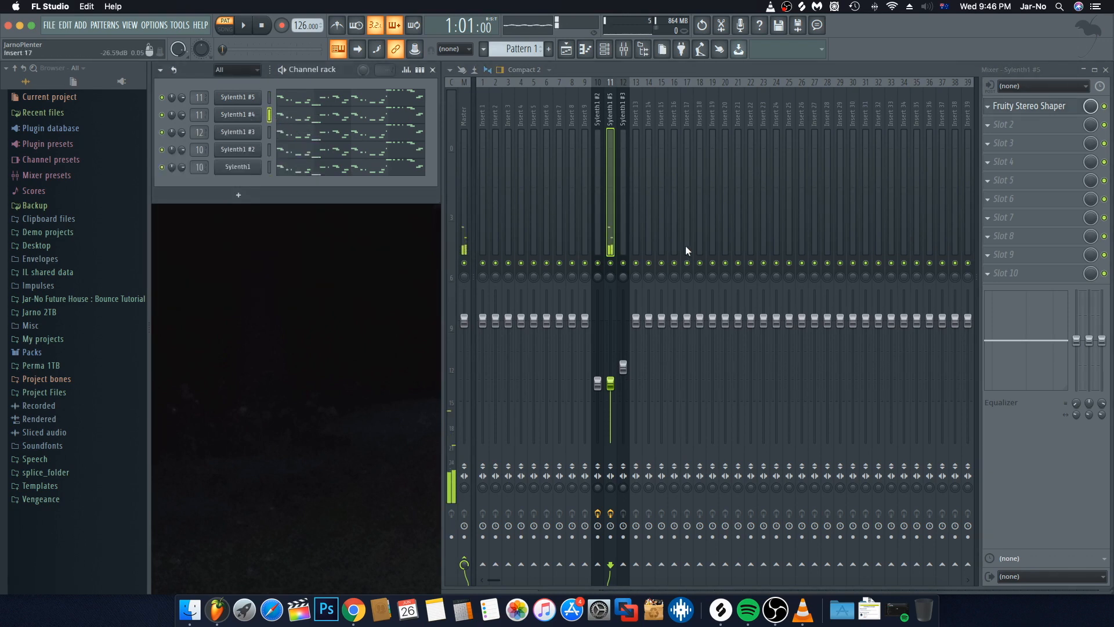
left_click(621, 178)
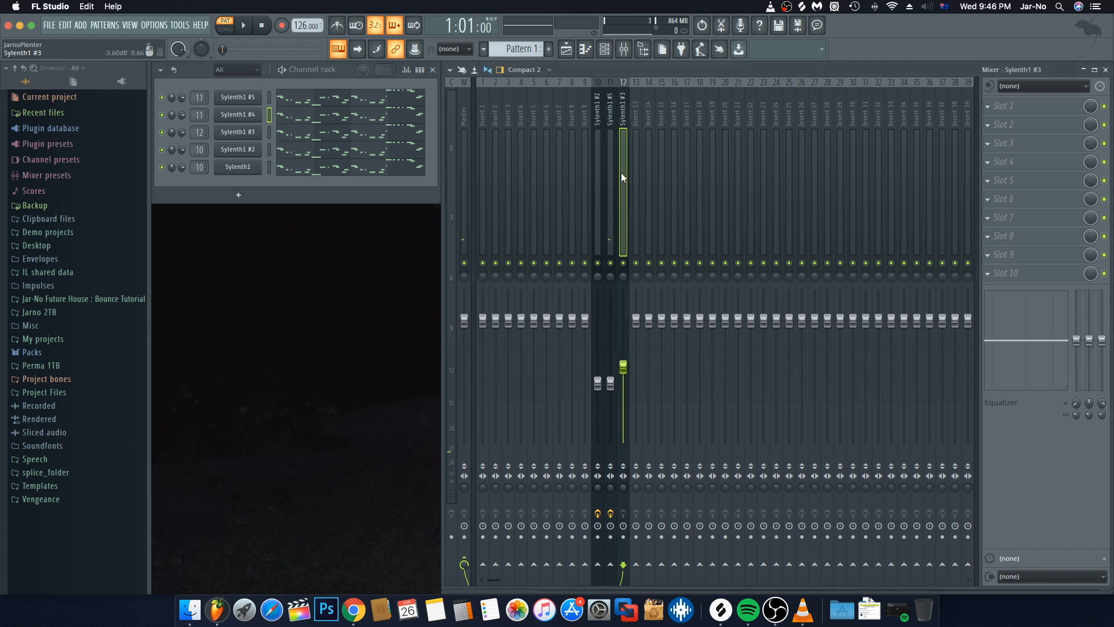
left_click(270, 133)
key("q")
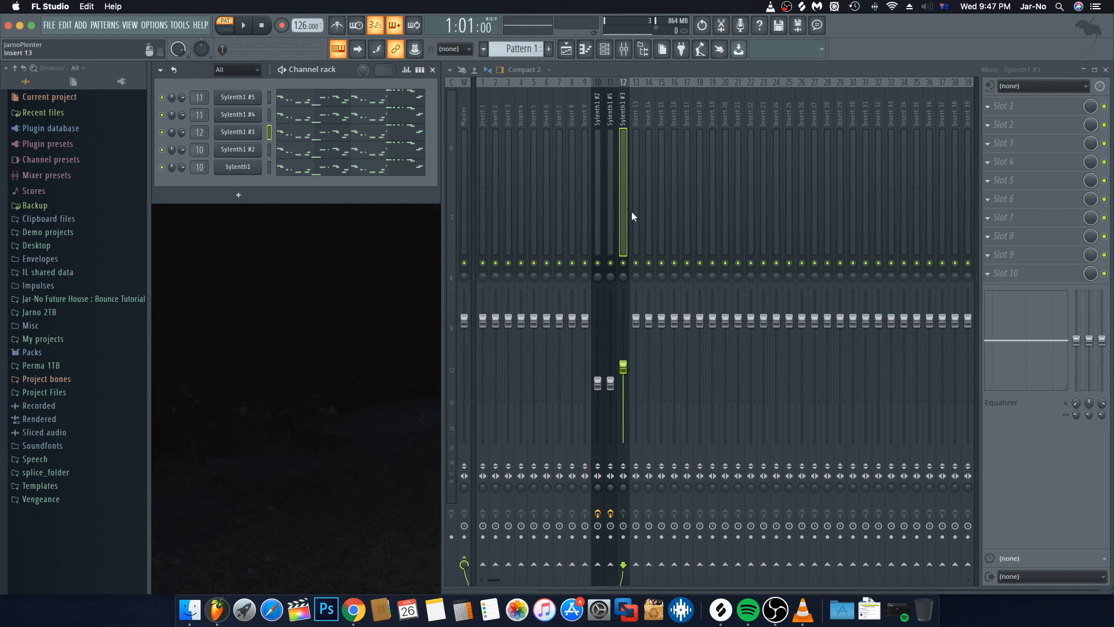
Review the effect slots of mixer inserts 10, 11 and 12 in turn
left_click(597, 197)
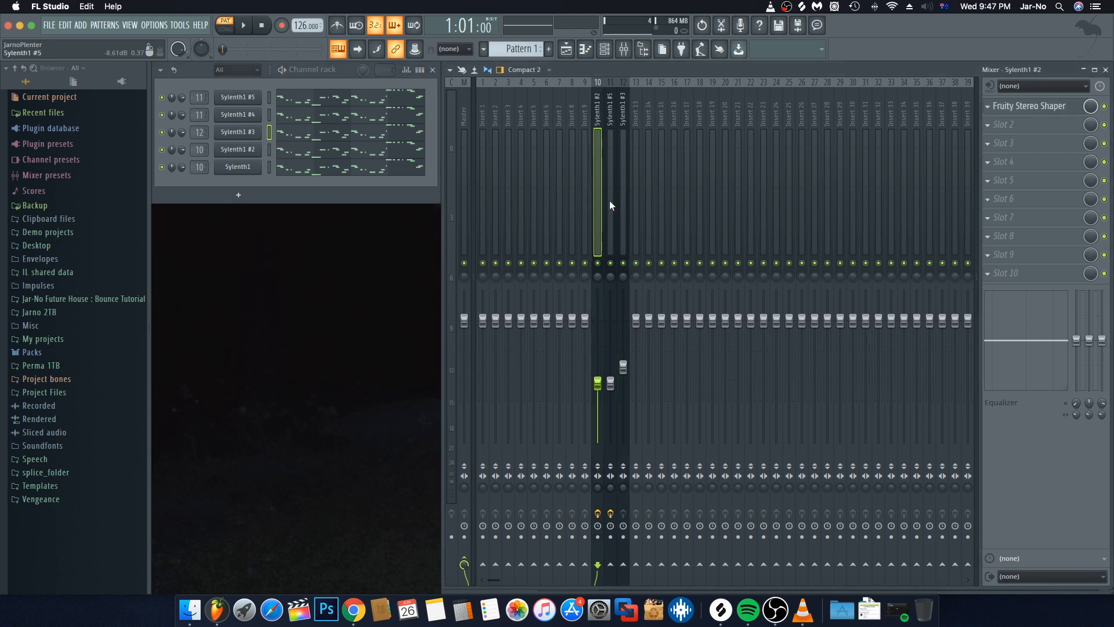
left_click(609, 200)
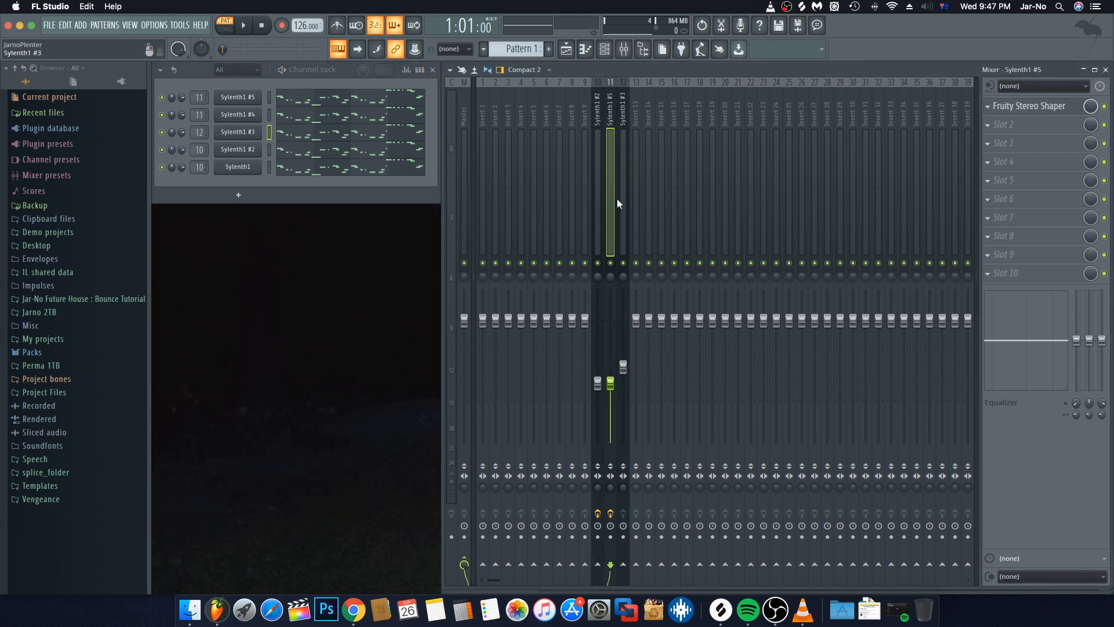
left_click(622, 196)
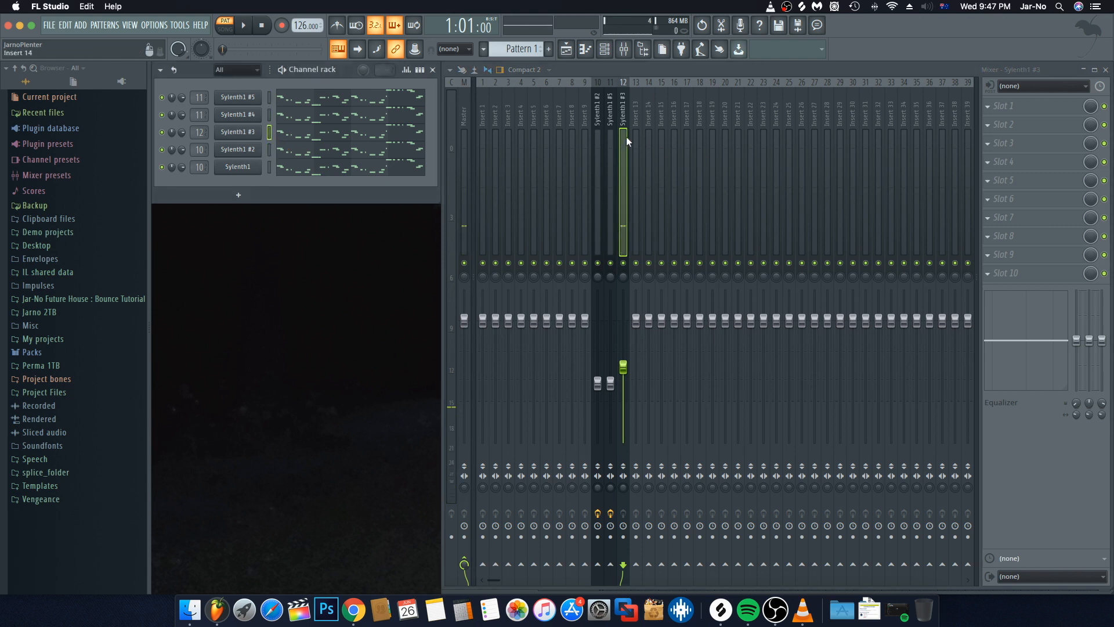
Load Fruity Delay 3 into the first effect slot of mixer insert 12, lower its input and dry levels, and choose the Ping pong model
left_click(1002, 106)
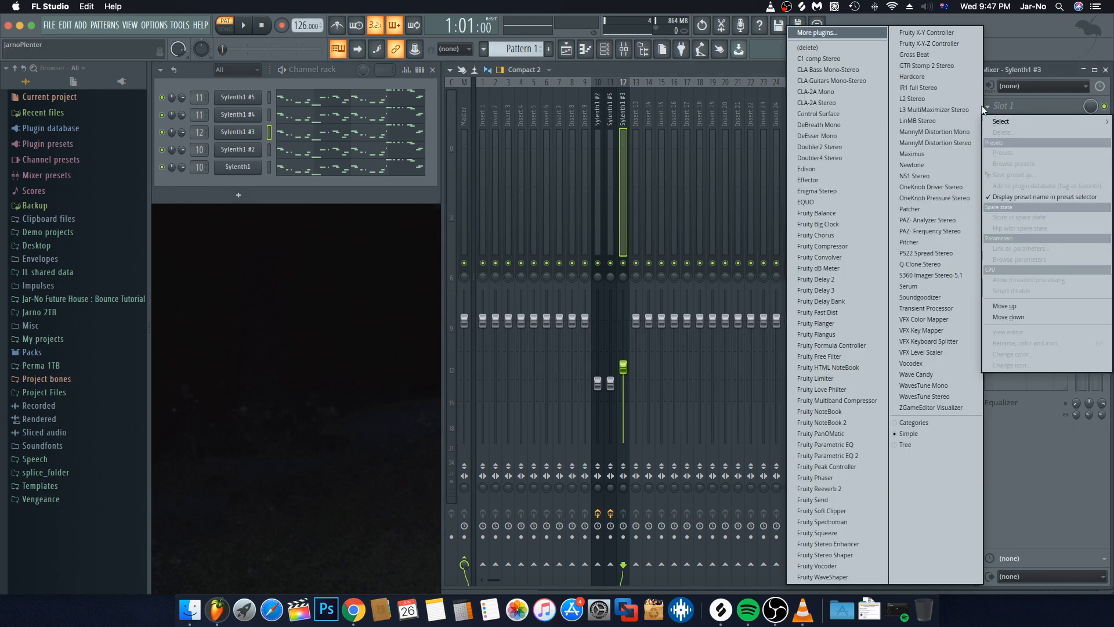
left_click(831, 289)
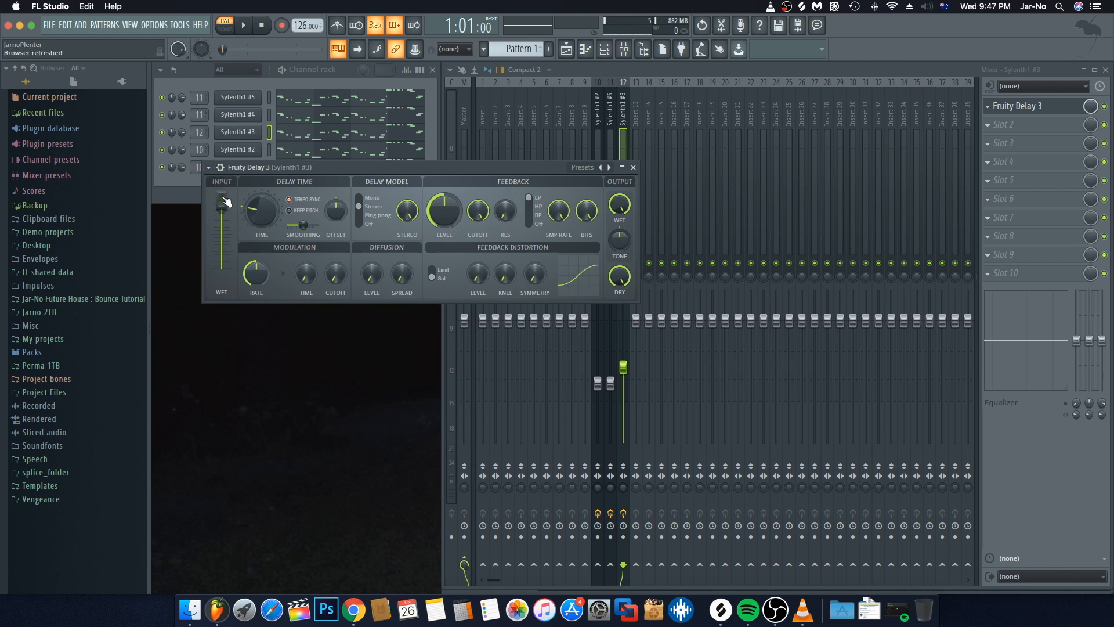
scroll(225, 201, "down", 1)
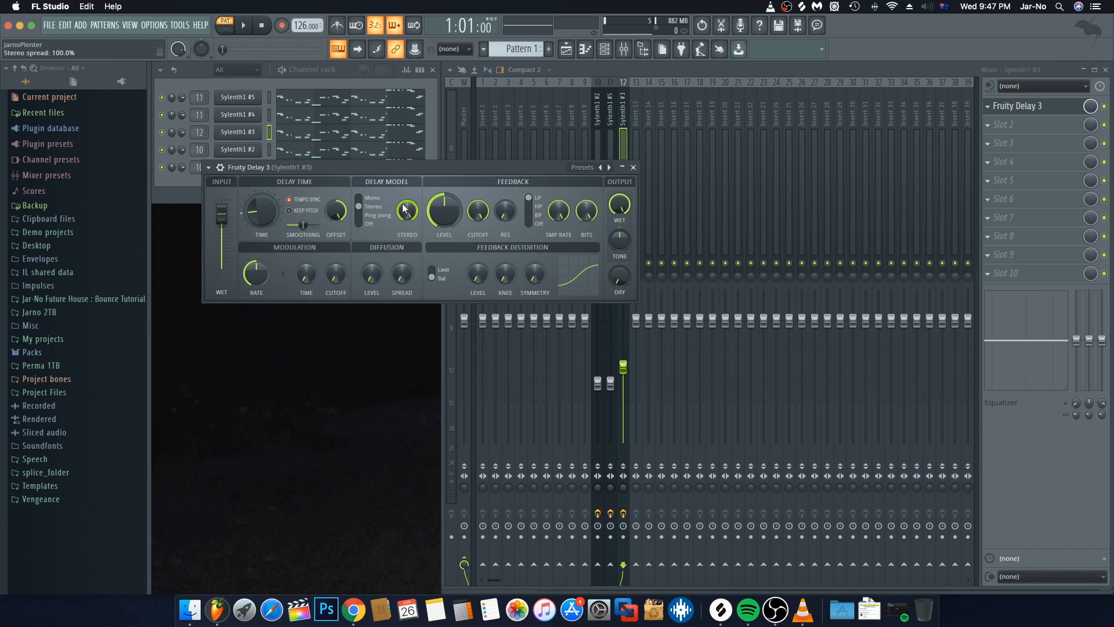
left_click(368, 218)
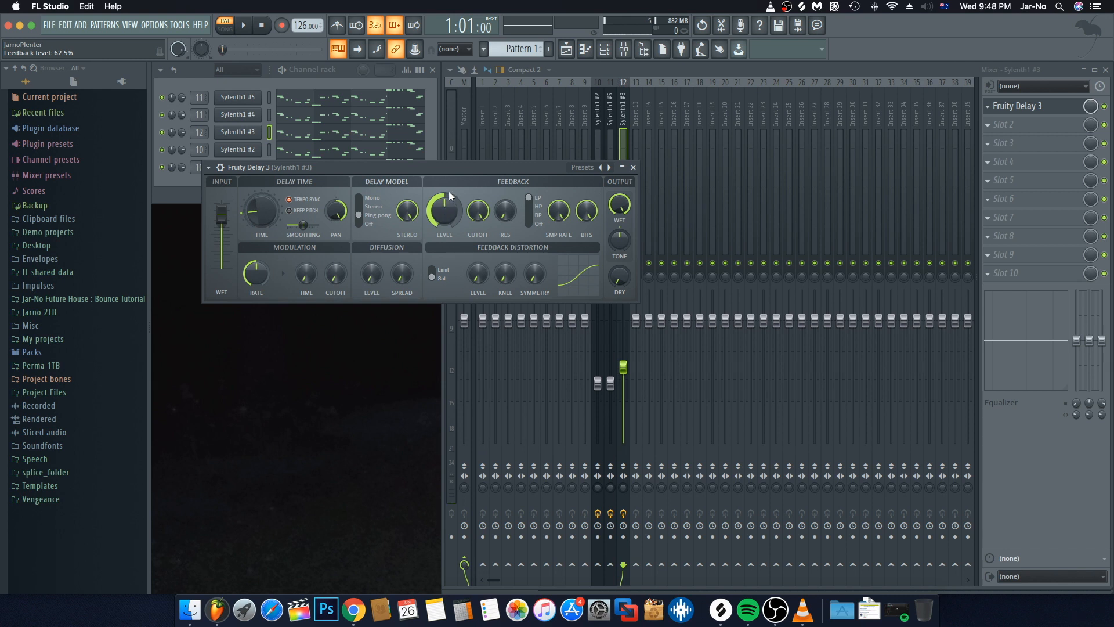
Lower the delay's feedback level and set its diffusion level to 100%, checking the sound with a test note
left_click_drag(443, 207, 444, 238)
key("z")
left_click_drag(371, 273, 371, 255)
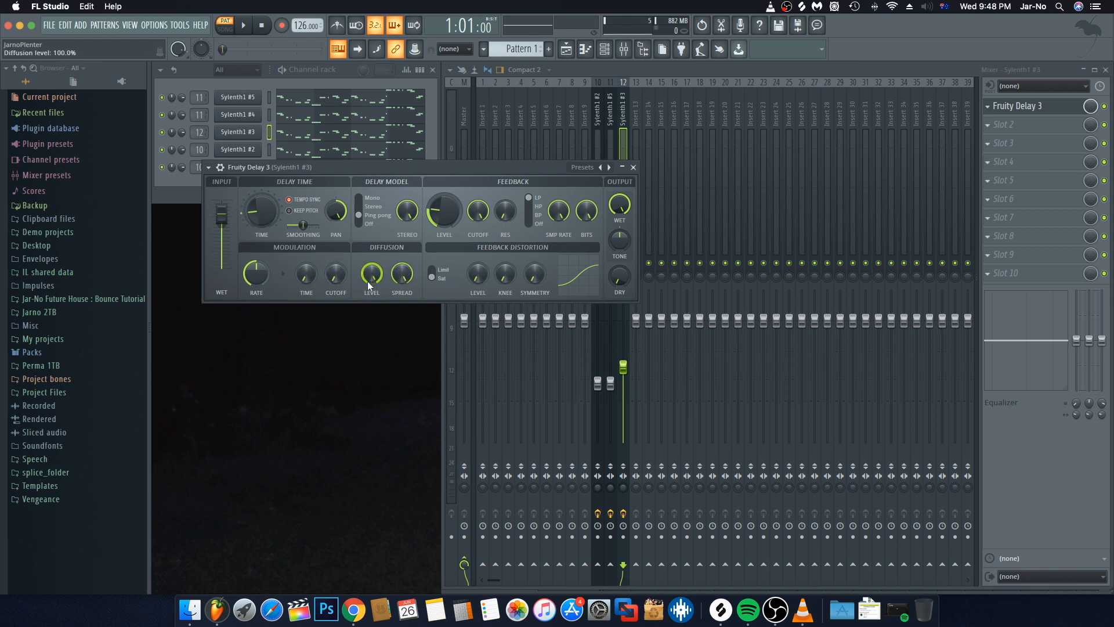
Raise the delay's feedback level slightly while playing test notes, close the plugin, and audition insert 12 in solo
key("q")
left_click_drag(444, 210, 443, 200)
key("q")
key("q")
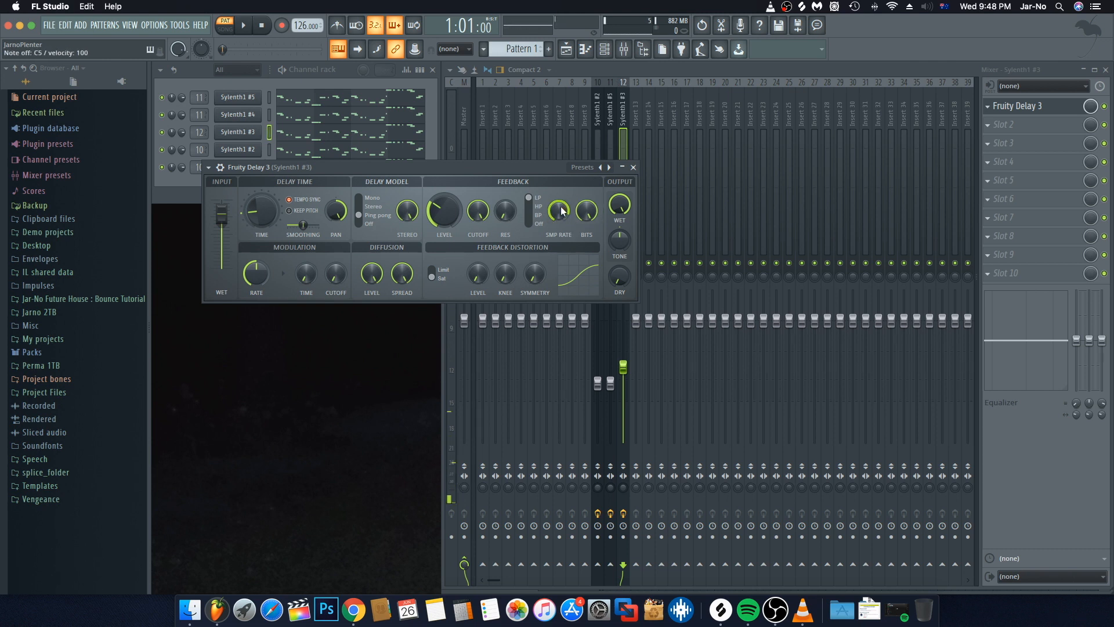
key("q")
left_click(633, 167)
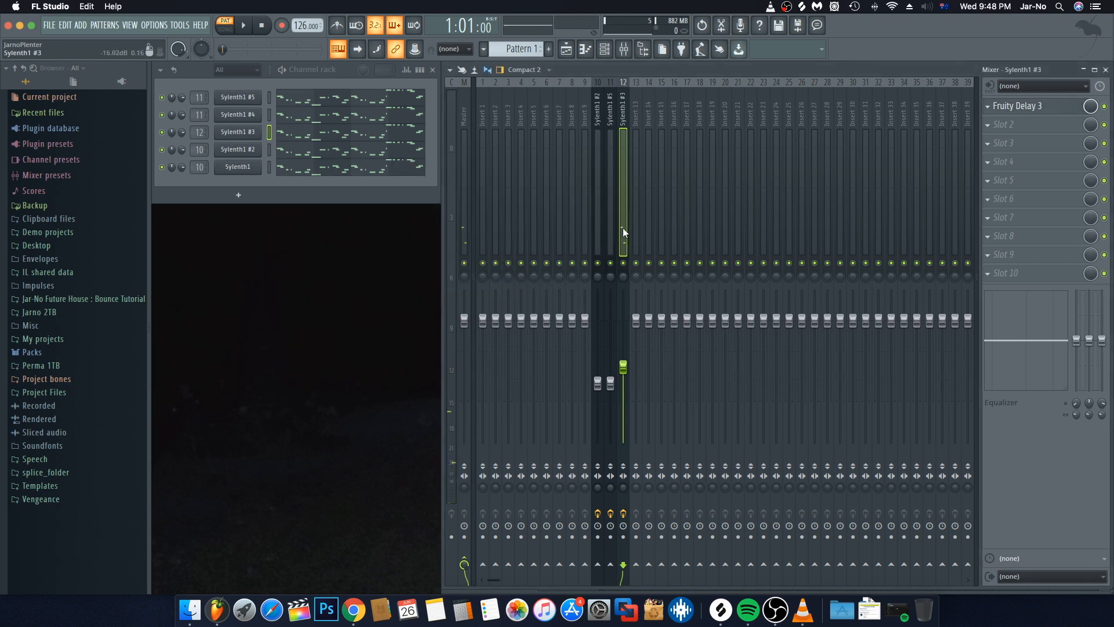
key("space")
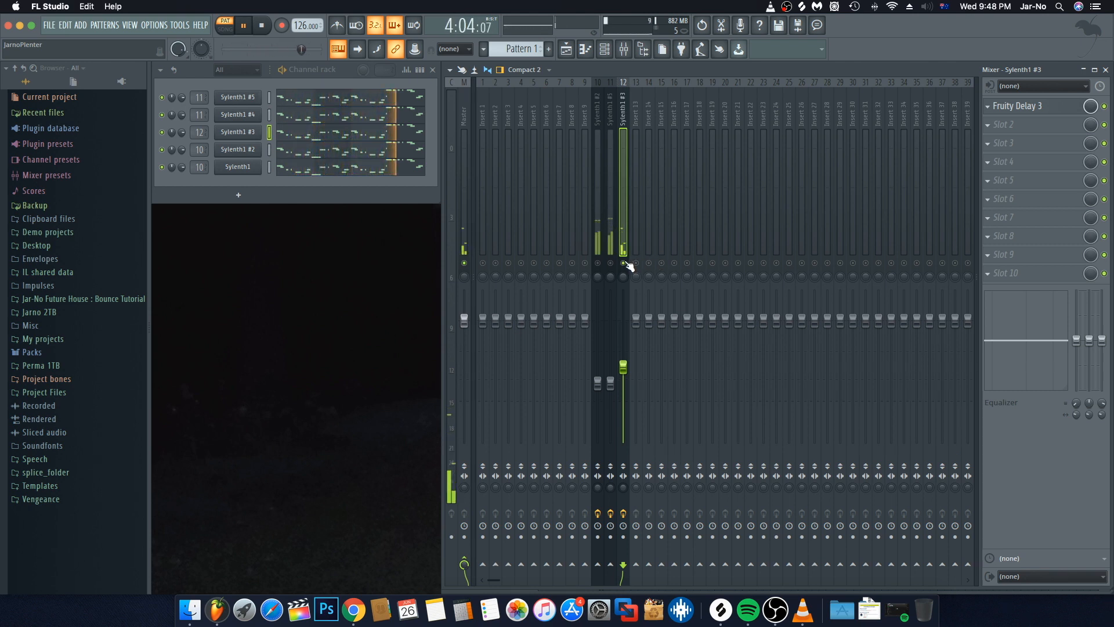
key("space")
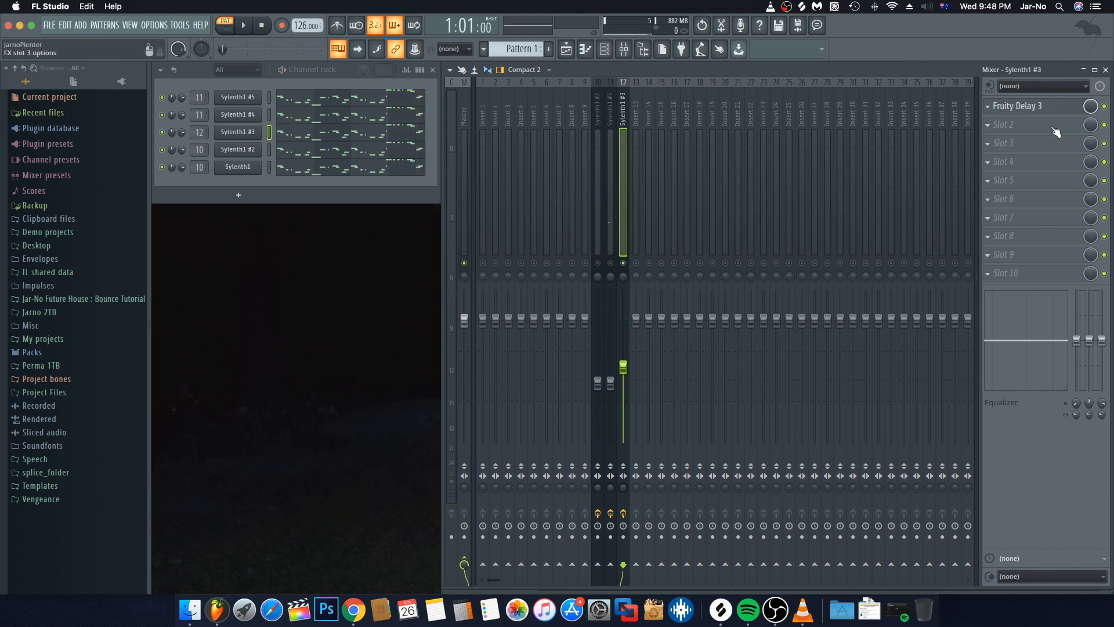
Load Fruity Reeverb 2 into the second effect slot of insert 12 and raise its low cut
left_click(1004, 125)
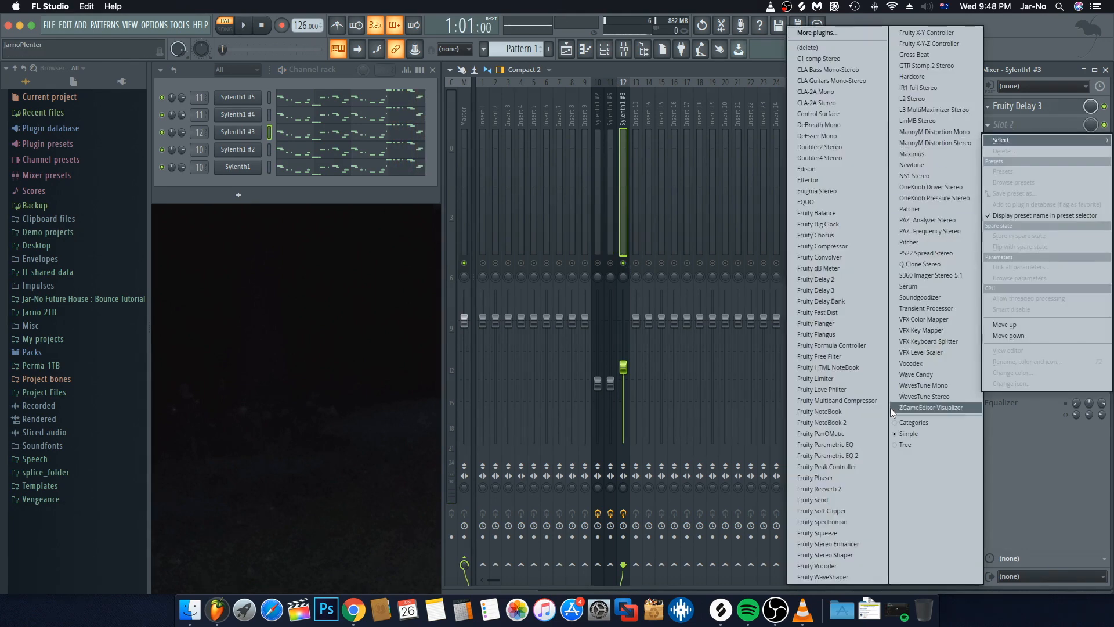
left_click(812, 489)
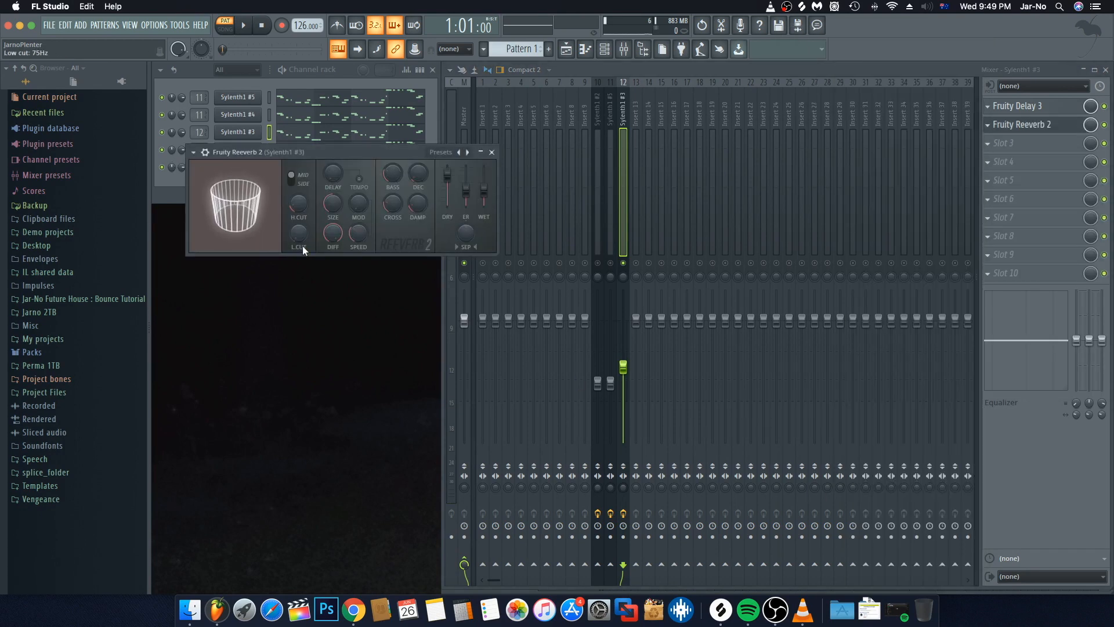
left_click_drag(299, 236, 299, 211)
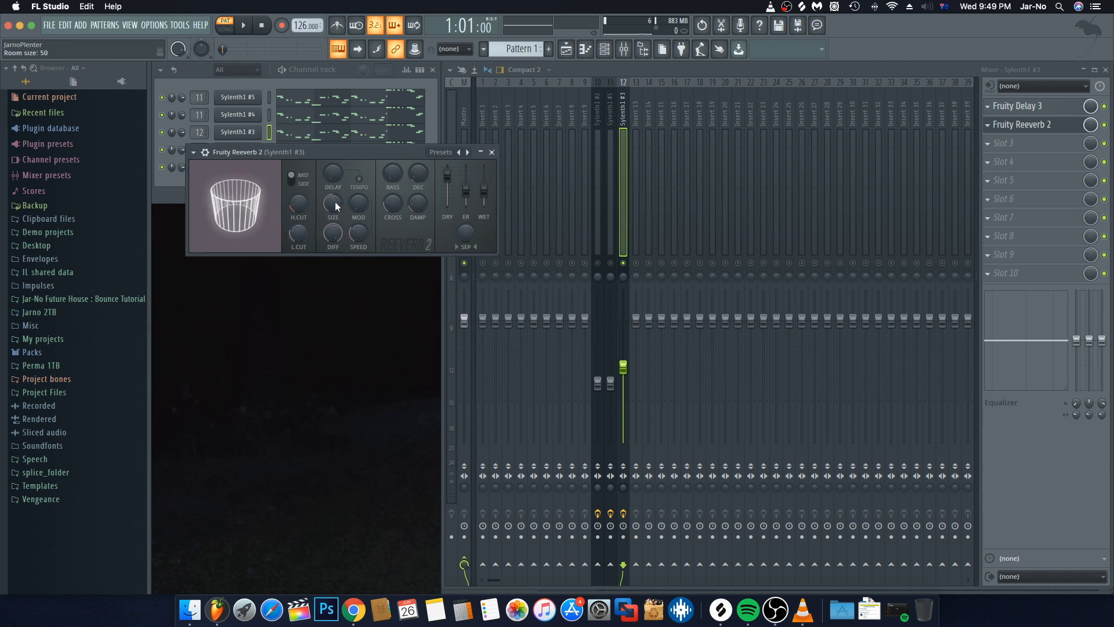
Increase the reverb's room size, set the decay time to 2.9 seconds and turn the high cut off, checking with test notes
left_click_drag(335, 201, 367, 192)
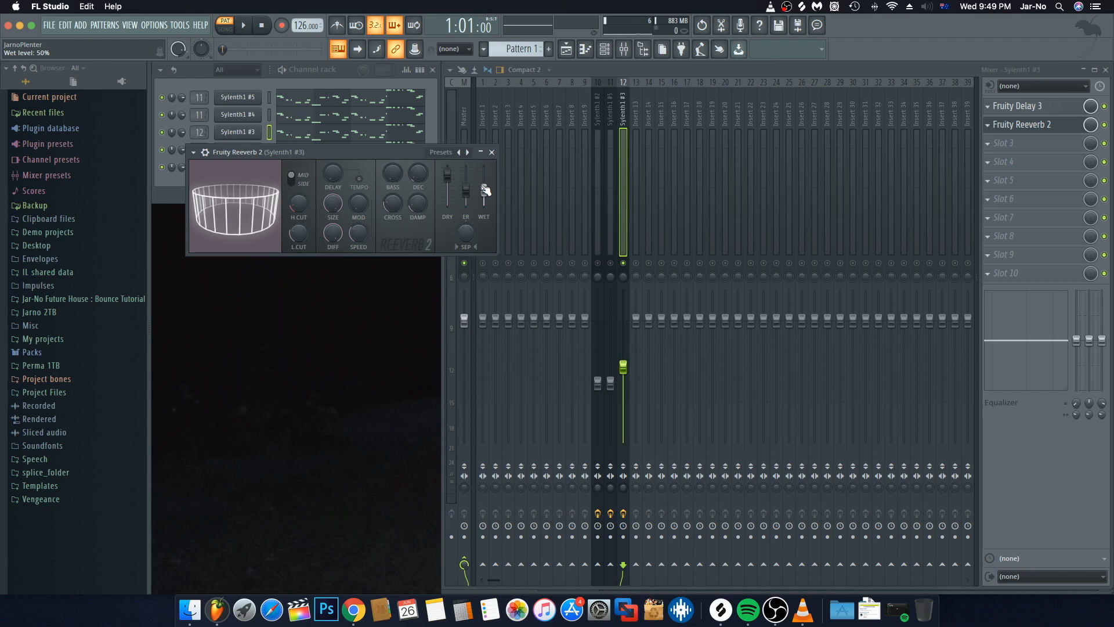
left_click_drag(415, 171, 414, 156)
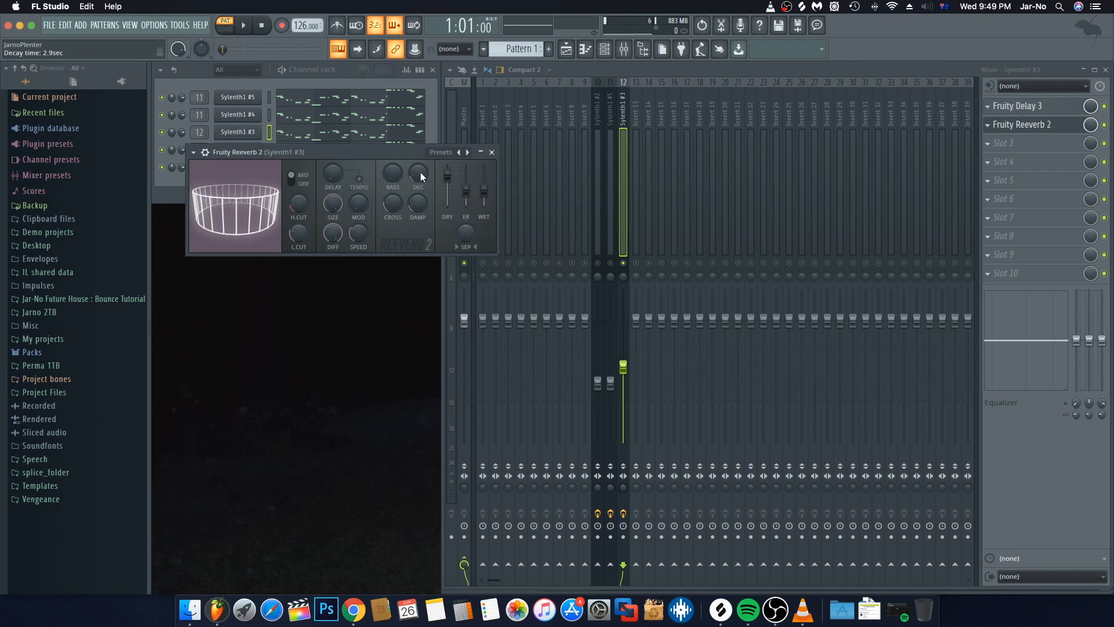
key("z")
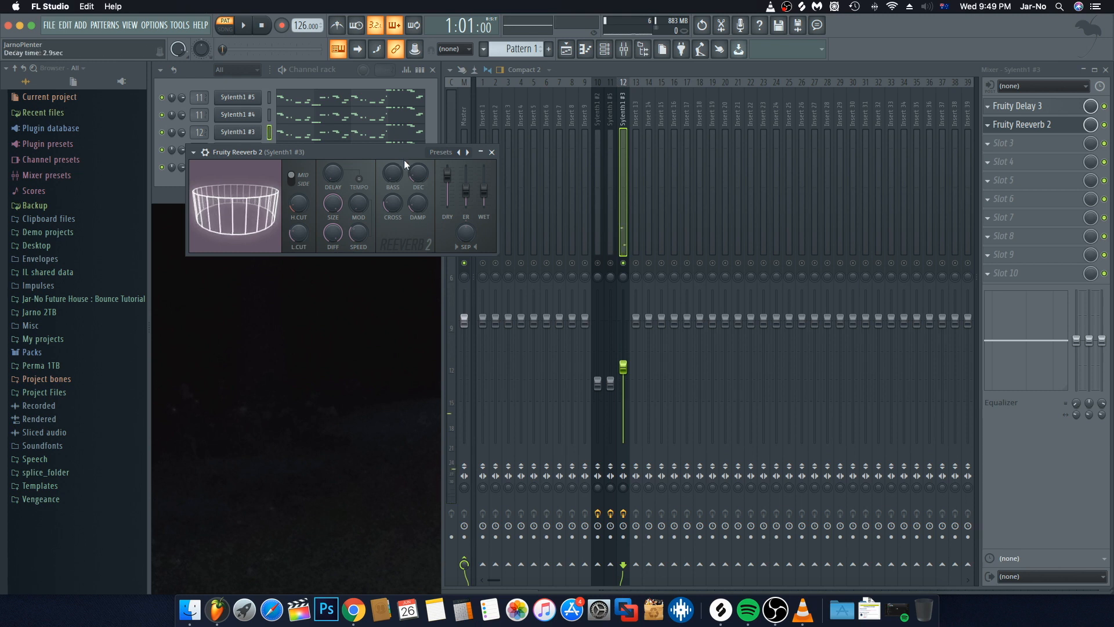
left_click_drag(300, 203, 301, 151)
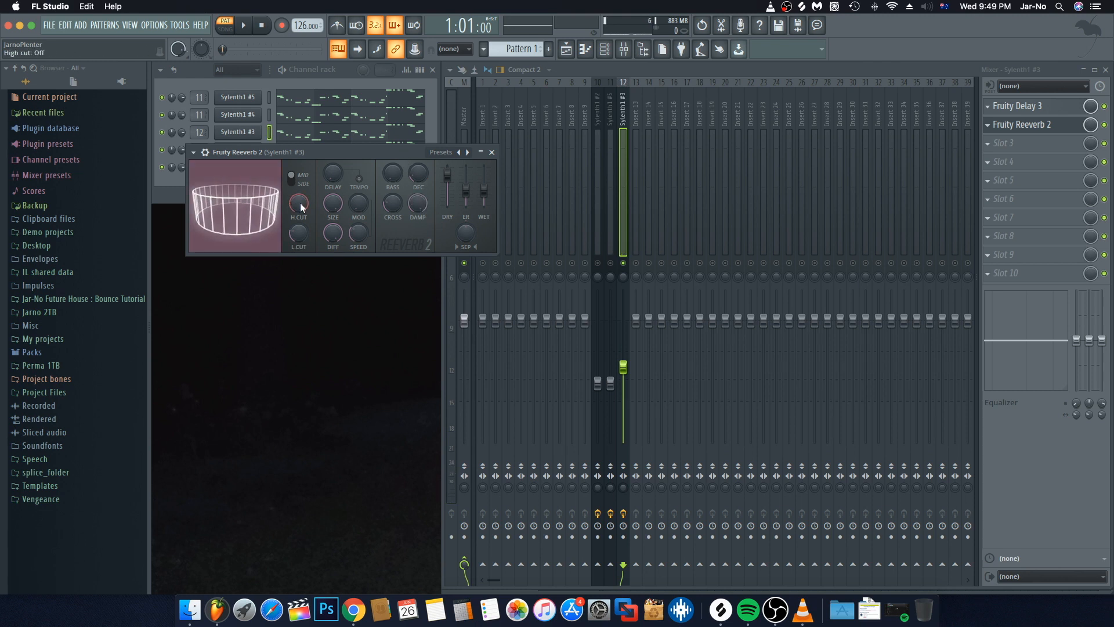
key("z")
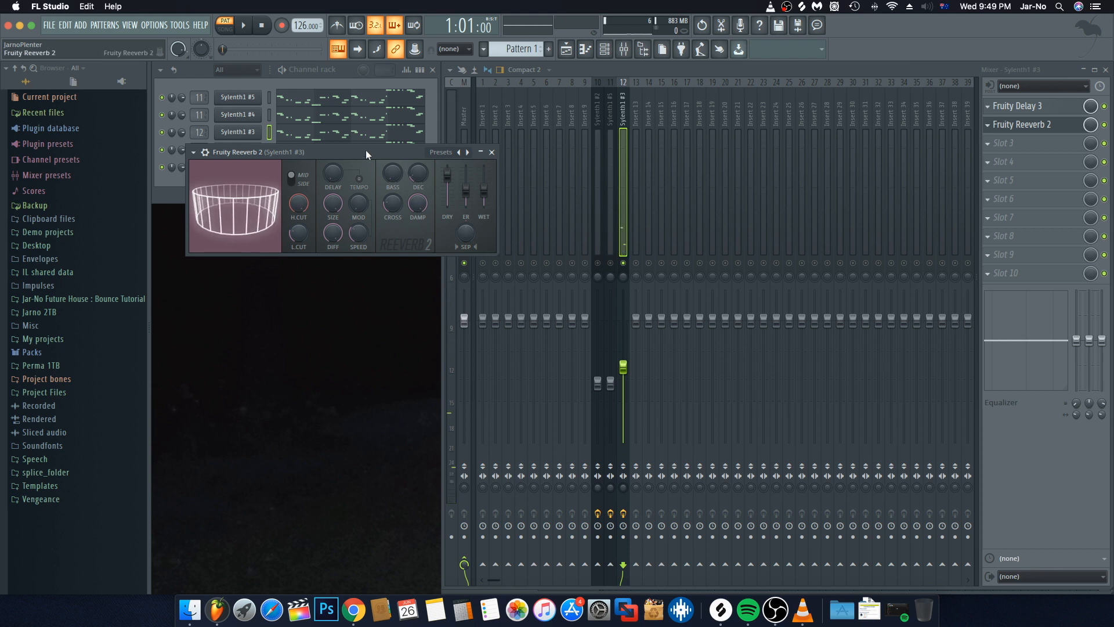
Close the reverb, raise insert 12's volume to about 70% during playback, and audition it unsoloed with the other layers
key("space")
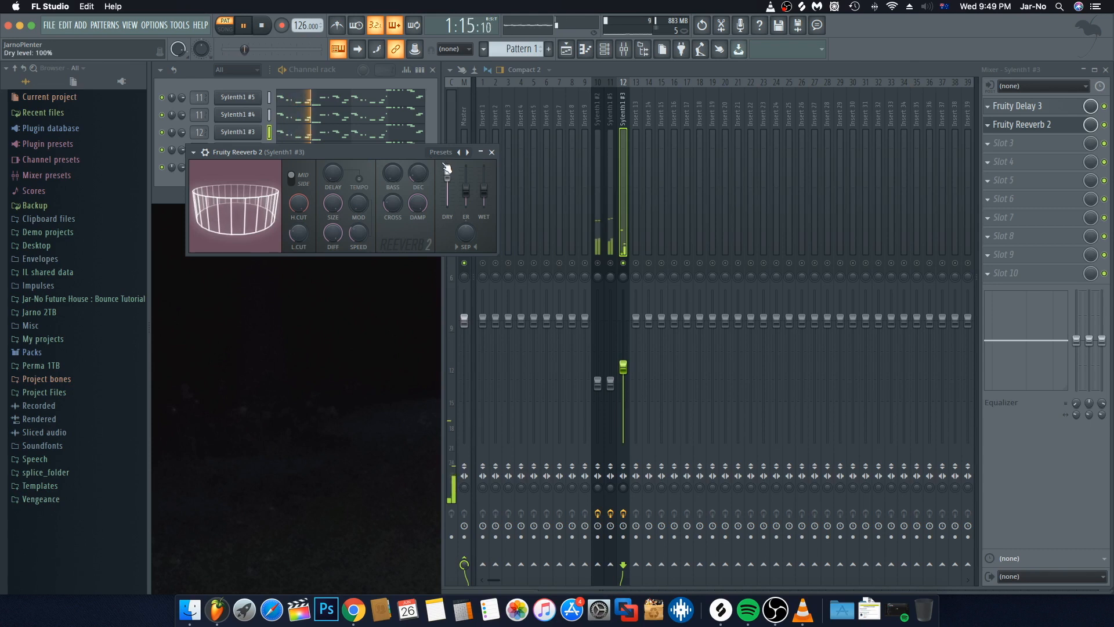
left_click(492, 153)
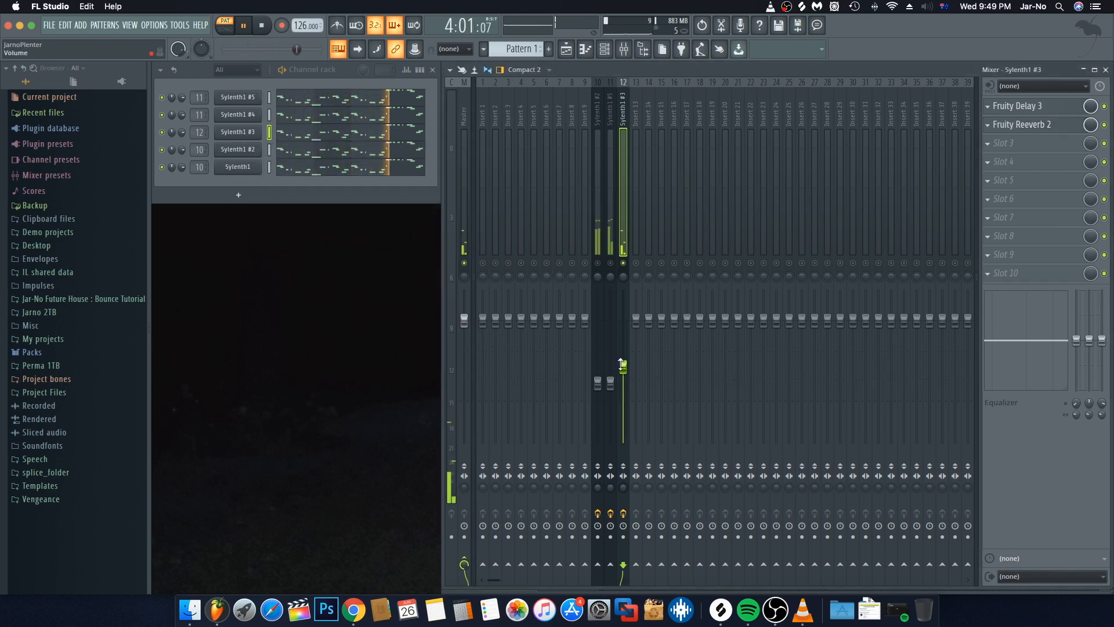
left_click_drag(622, 366, 623, 359)
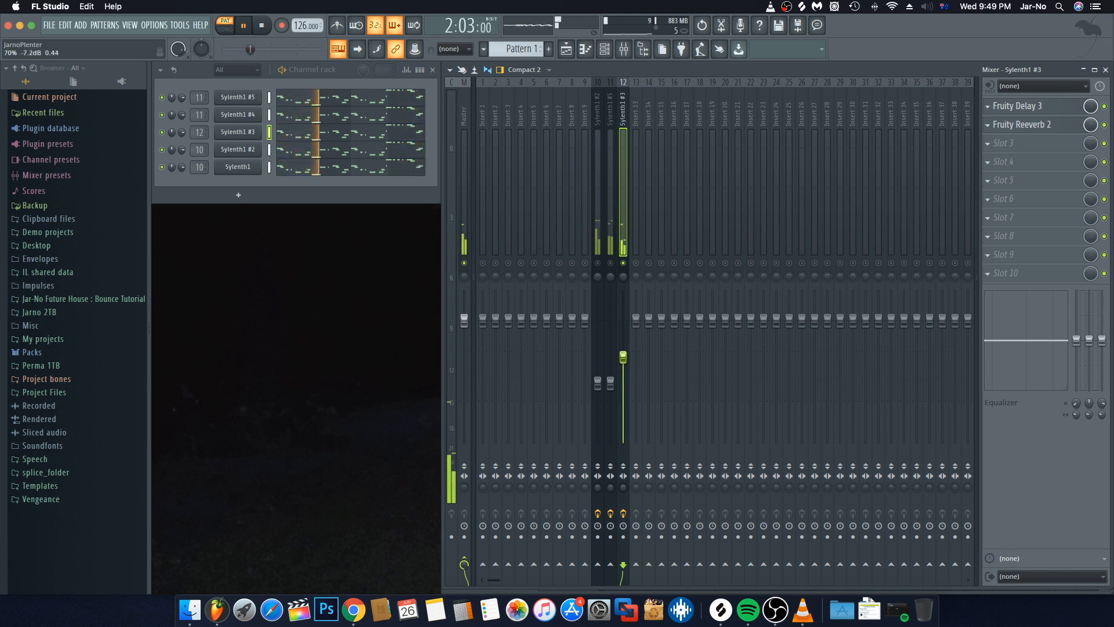
key("space")
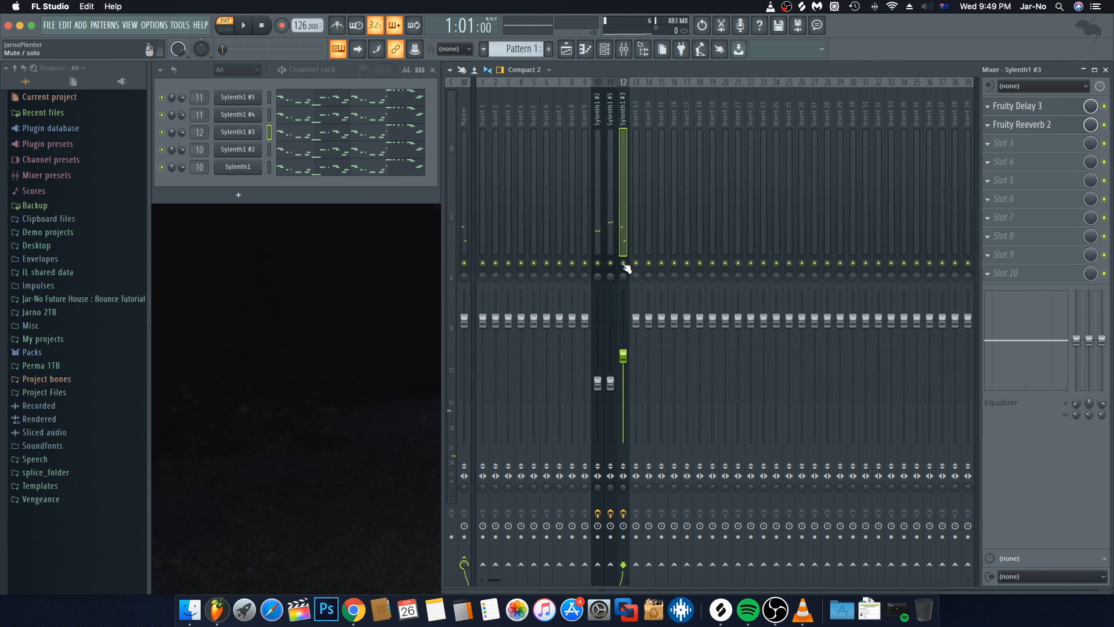
key("space")
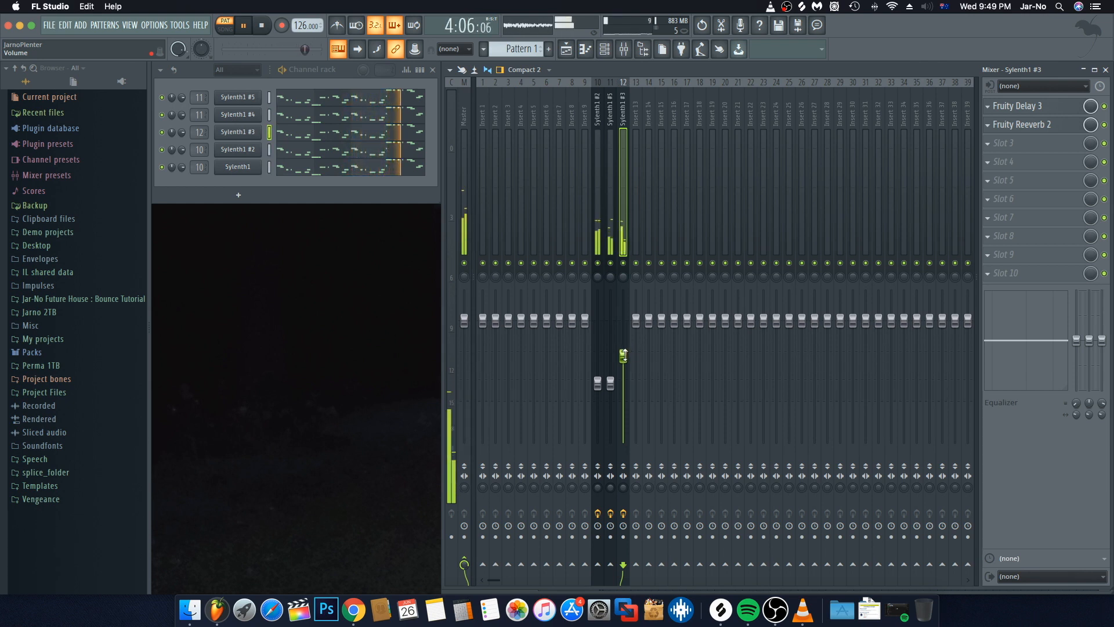
key("space")
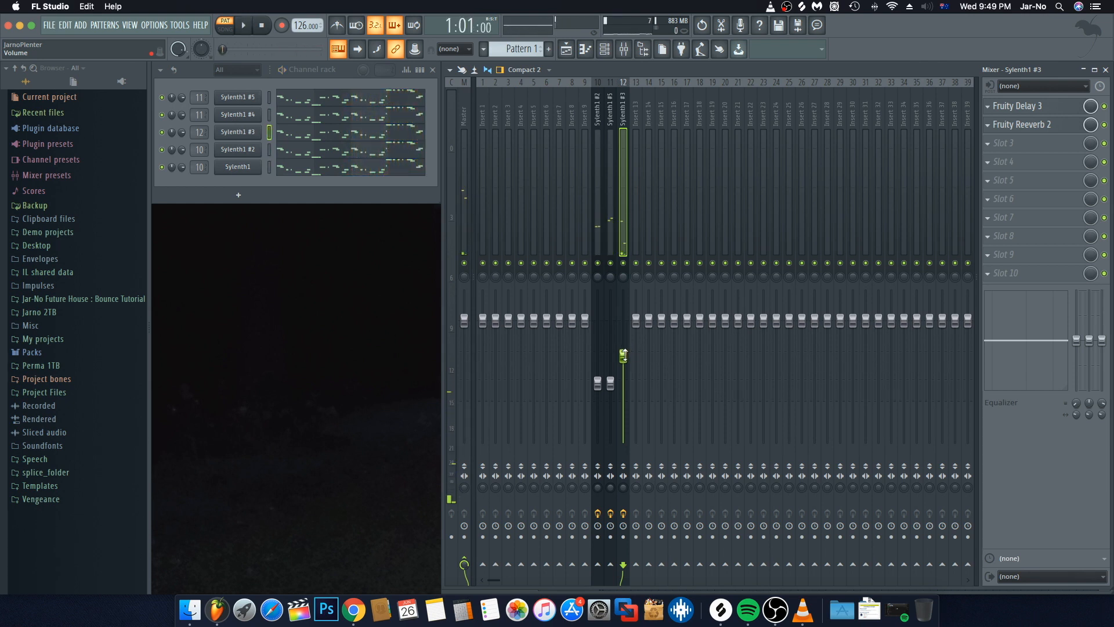
Close the mixer and insert a new Sylenth1 instrument channel above the Sylenth1 #5 channel
left_click(1106, 70)
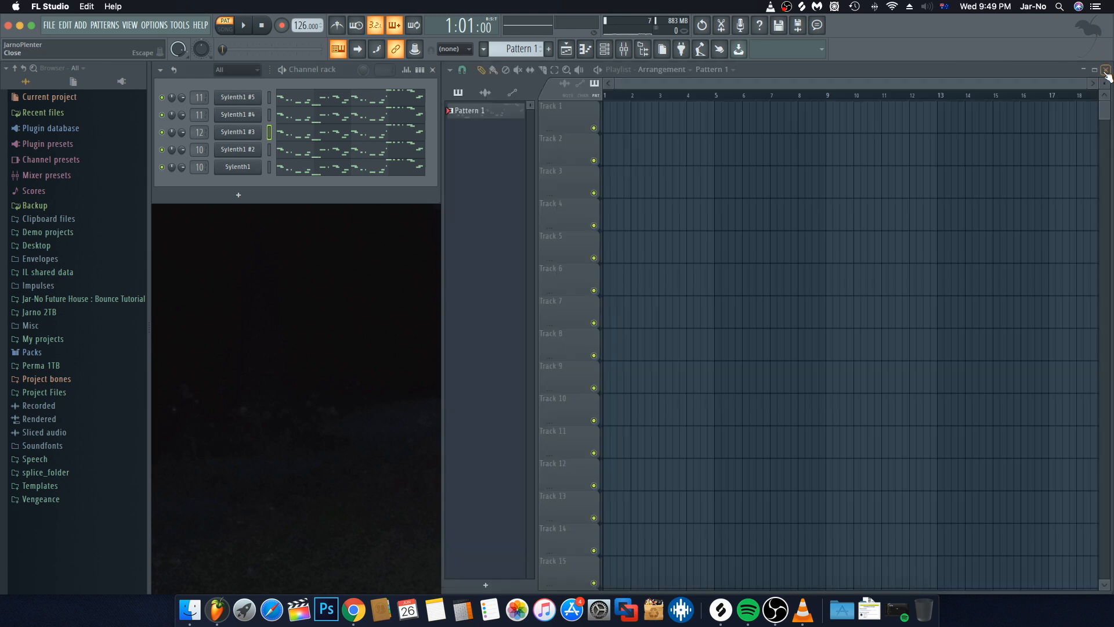
right_click(233, 97)
mouse_move(311, 177)
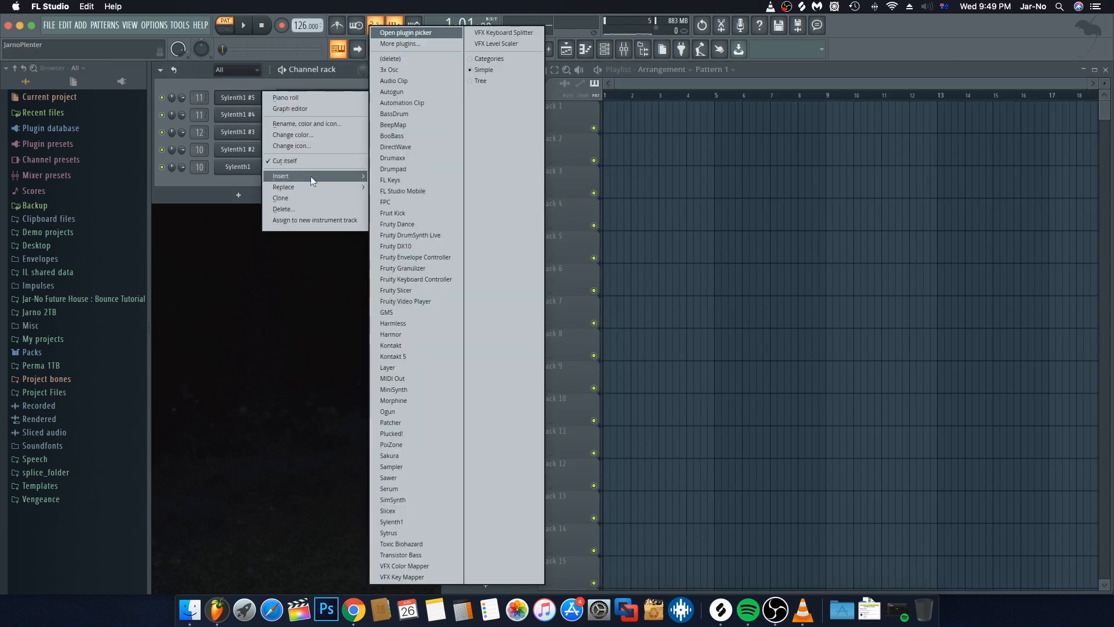
left_click(400, 522)
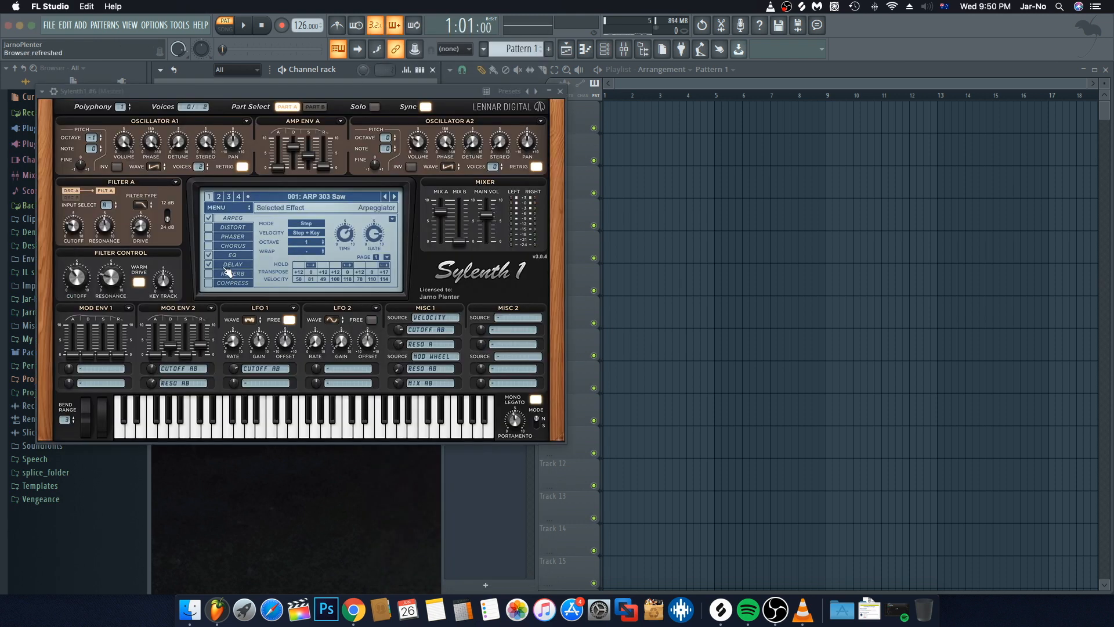
Load the preset file Future Bounce Mid.fxp from the Sylenth1 Presets folder into the new Sylenth1 instance
left_click(233, 208)
mouse_move(248, 219)
left_click(353, 219)
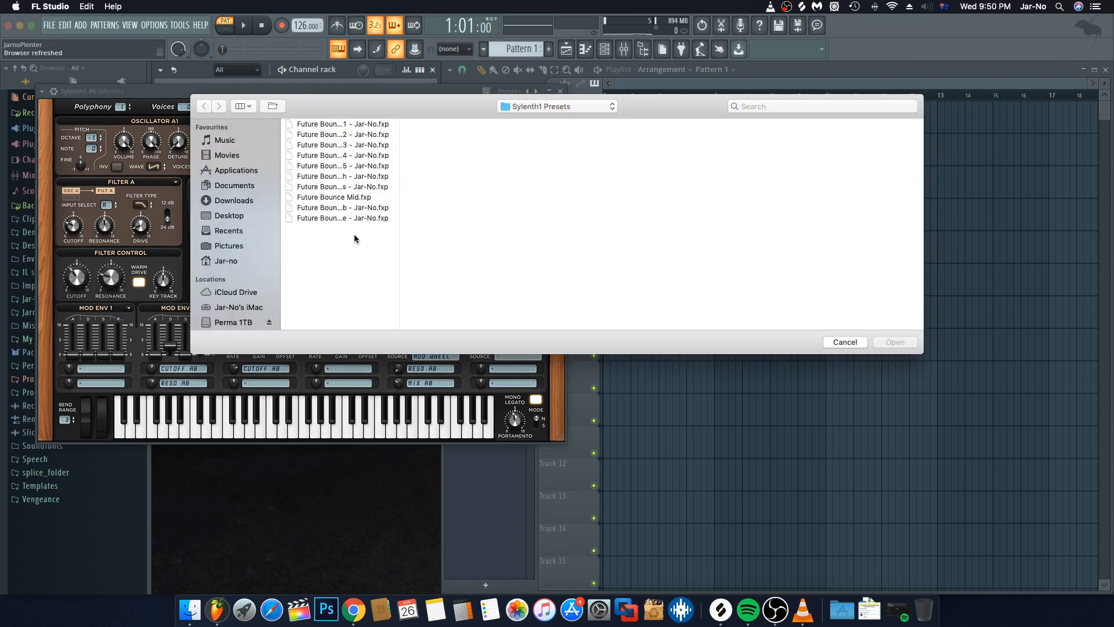
left_click_drag(398, 200, 443, 203)
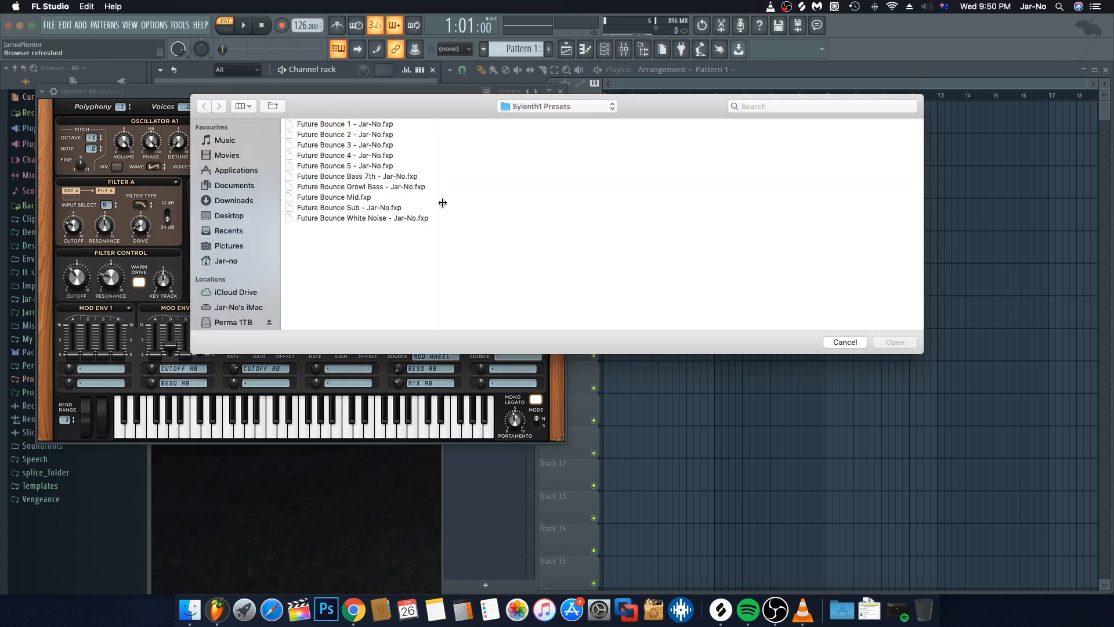
left_click(350, 197)
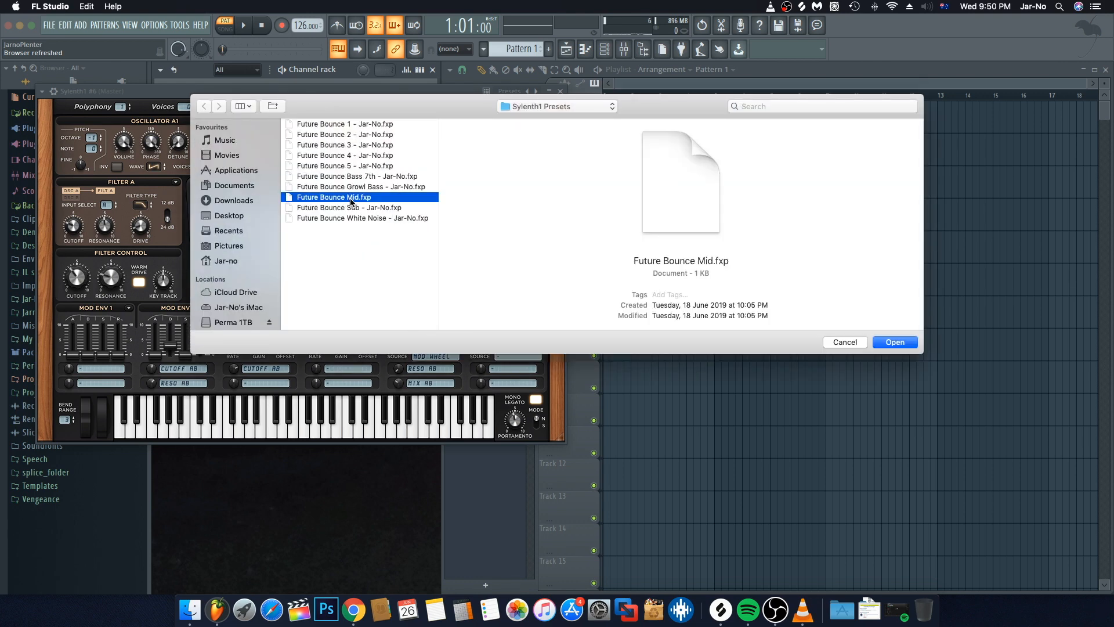
left_click(901, 343)
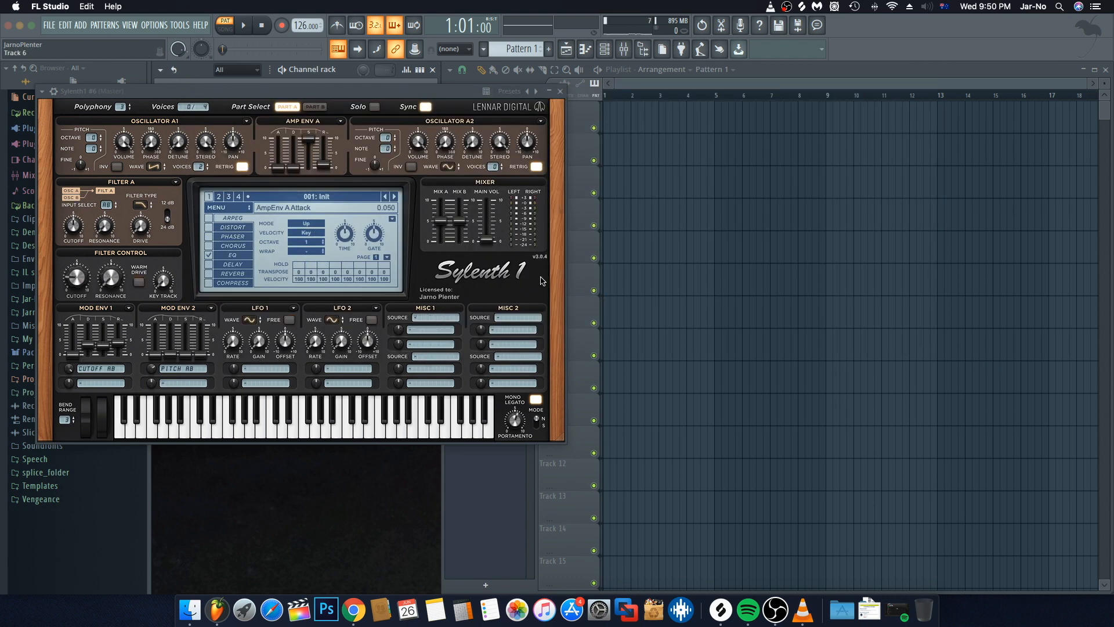
Audition the mid preset with test notes in two octaves and close the Sylenth1 window
key("z")
key("z")
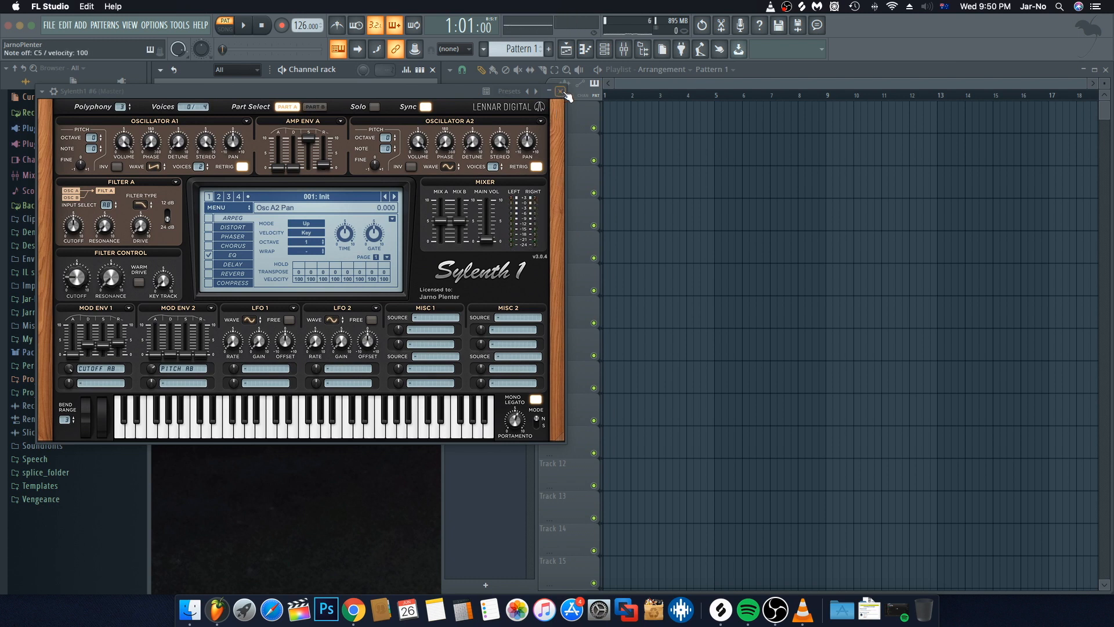
key("q")
key("q")
key("z")
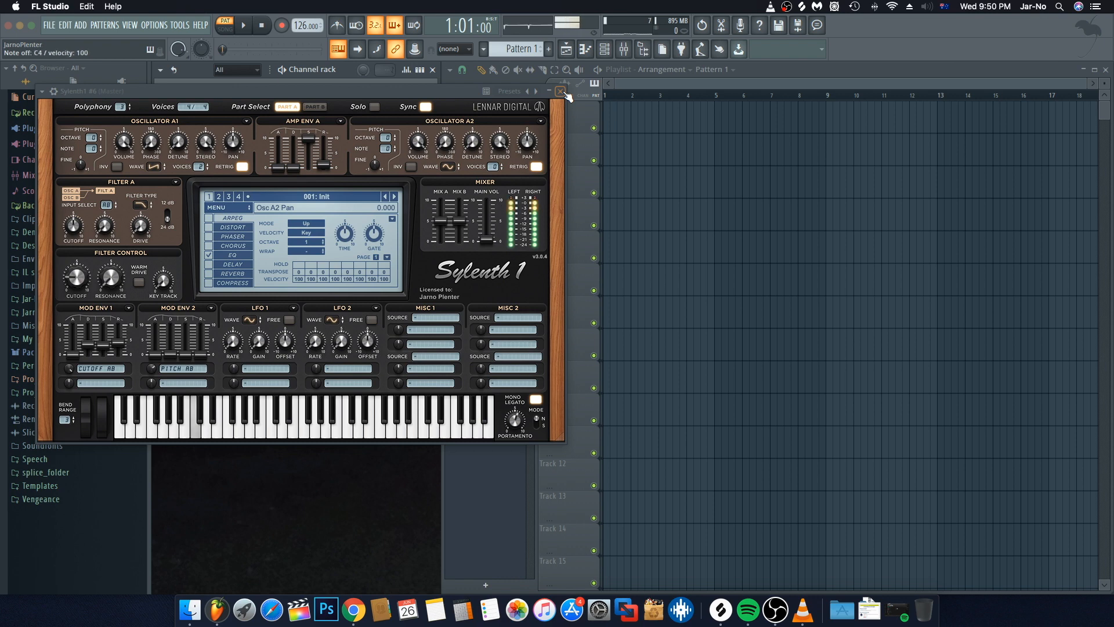
left_click(562, 91)
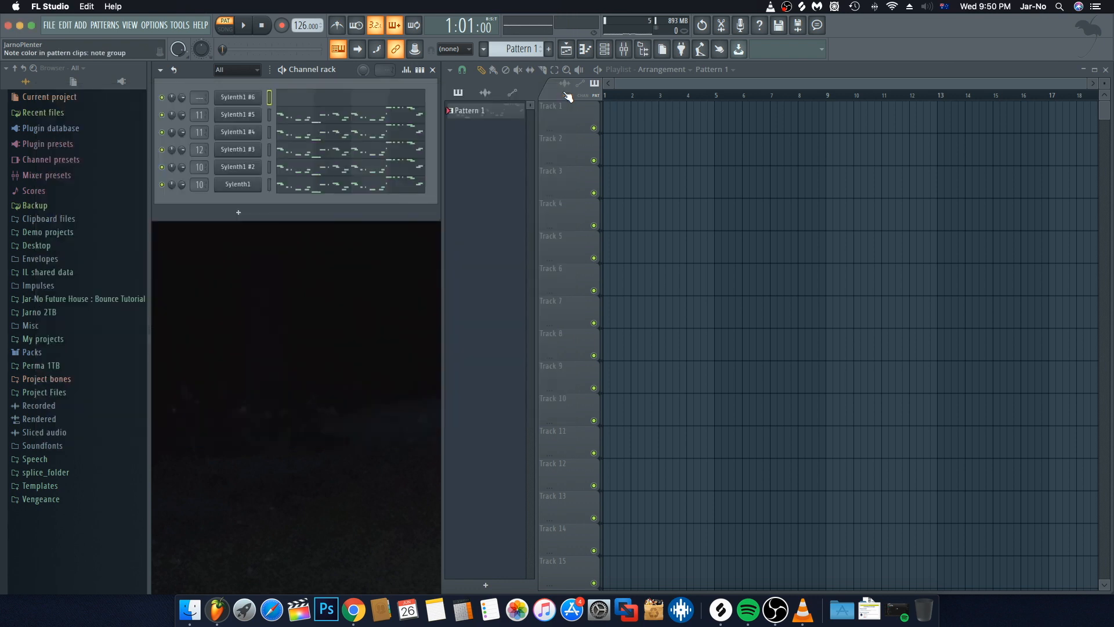
Open the piano roll of the Sylenth1 #6 channel at the octave around C5 for the mid-layer melody
left_click(289, 102)
scroll(287, 140, "down", 5)
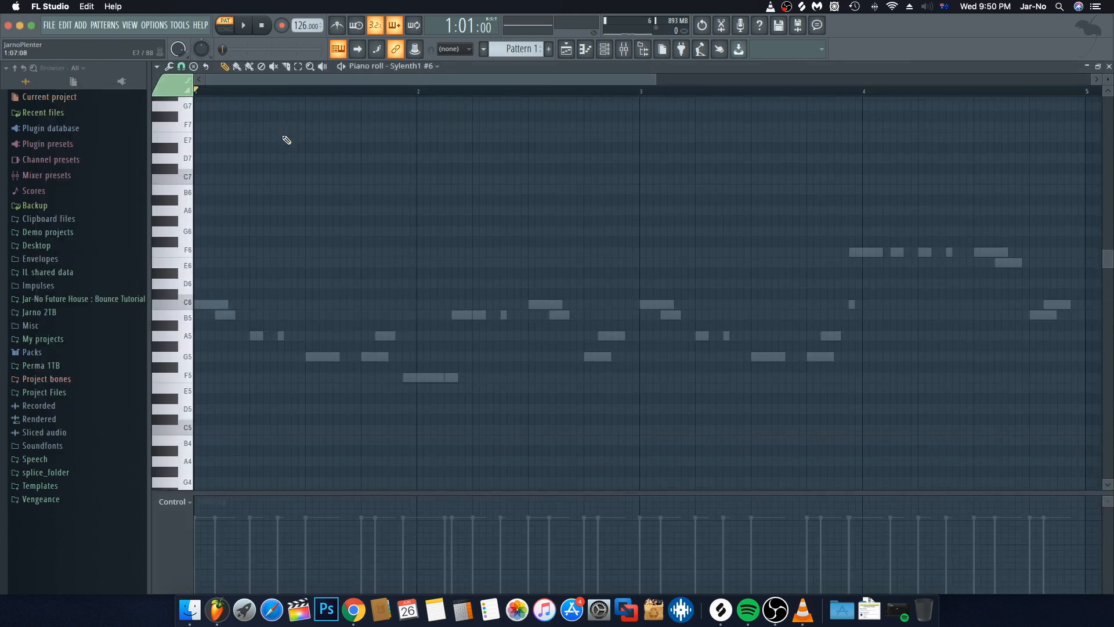
scroll(288, 145, "down", 3)
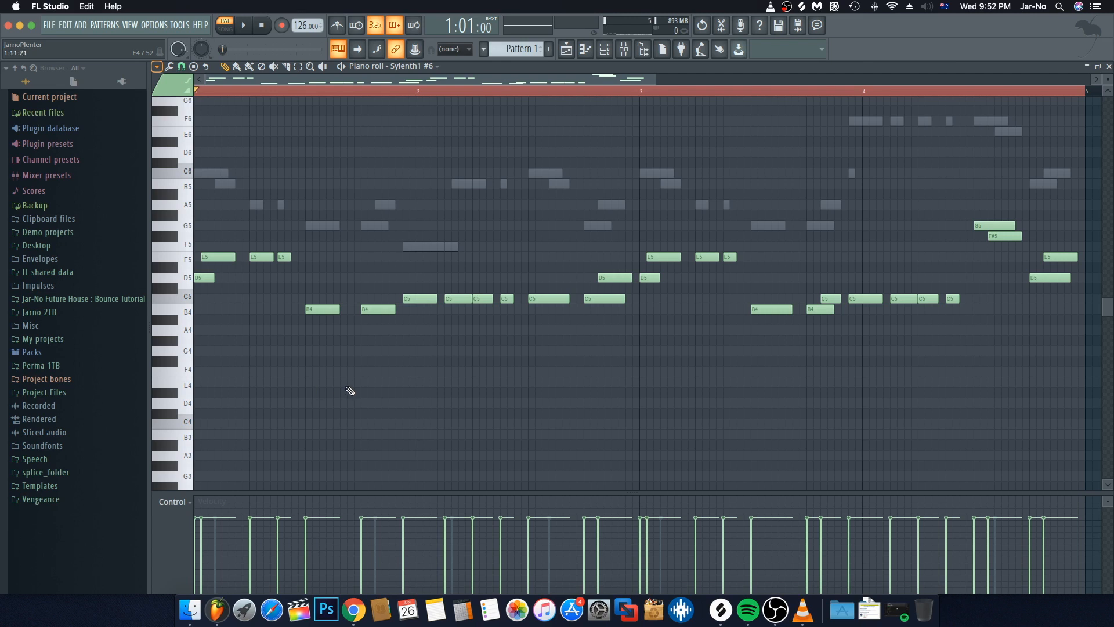
Audition the mid-layer melody, close the piano roll, and listen to the pattern again from the channel rack
key("space")
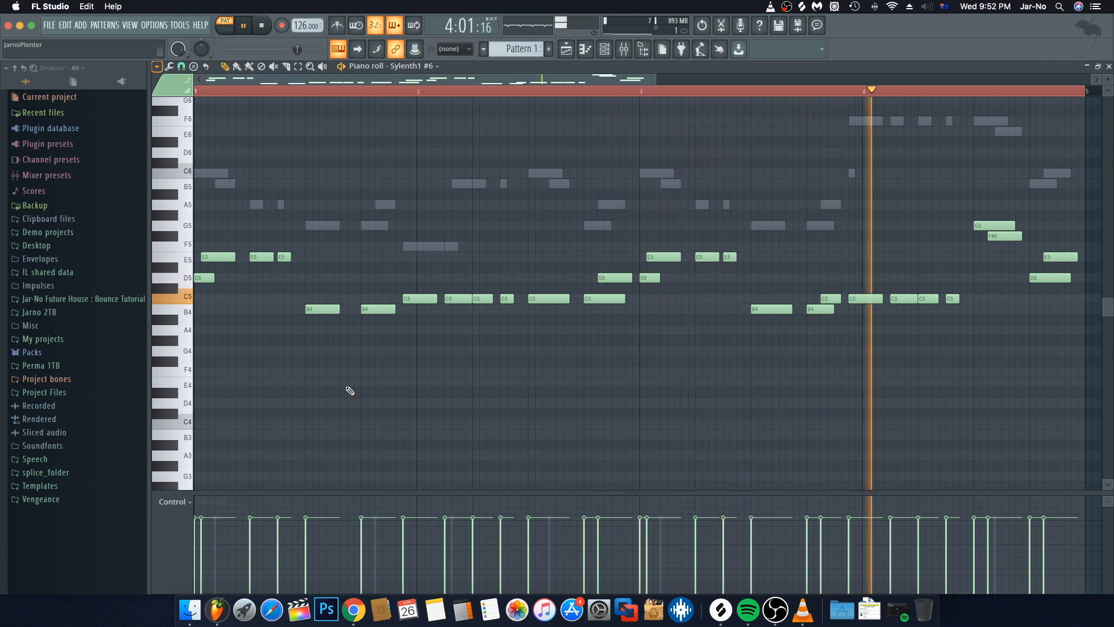
key("space")
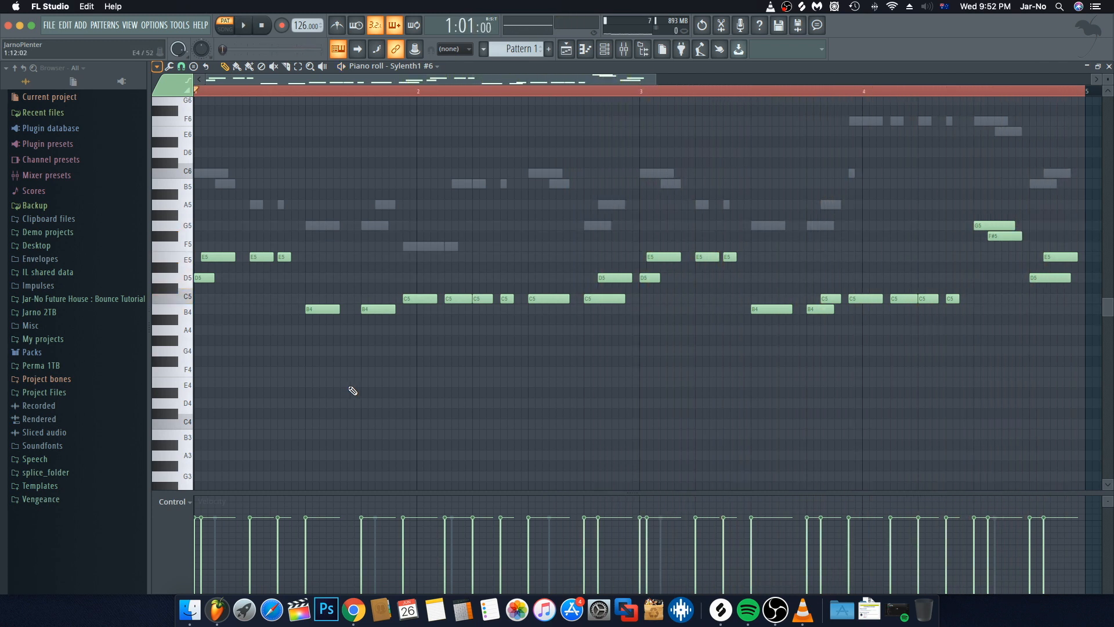
key("Escape")
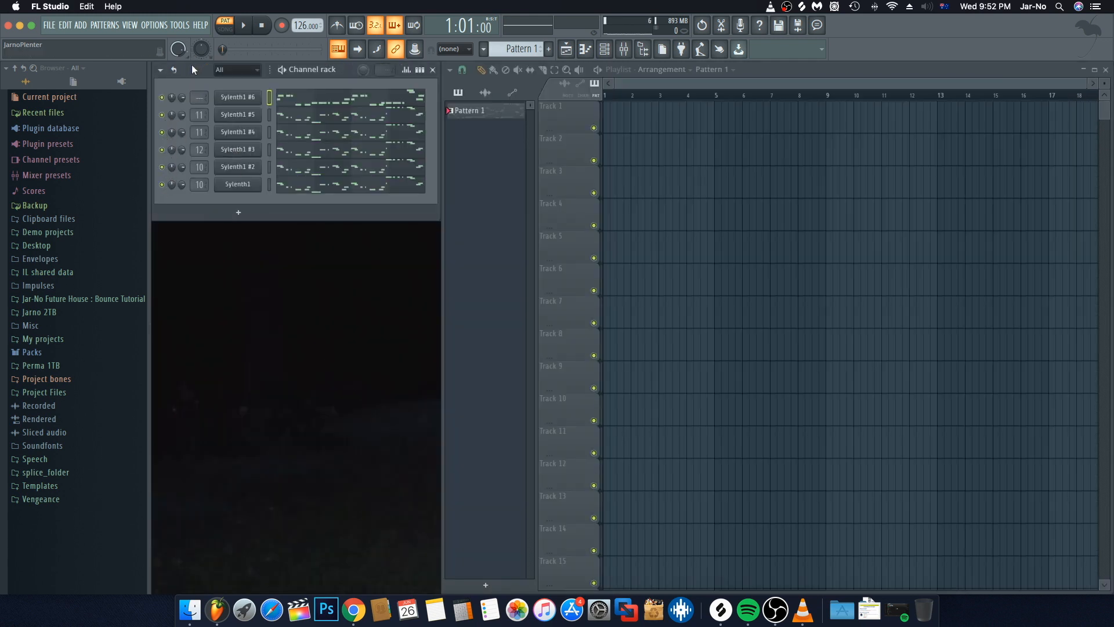
key("space")
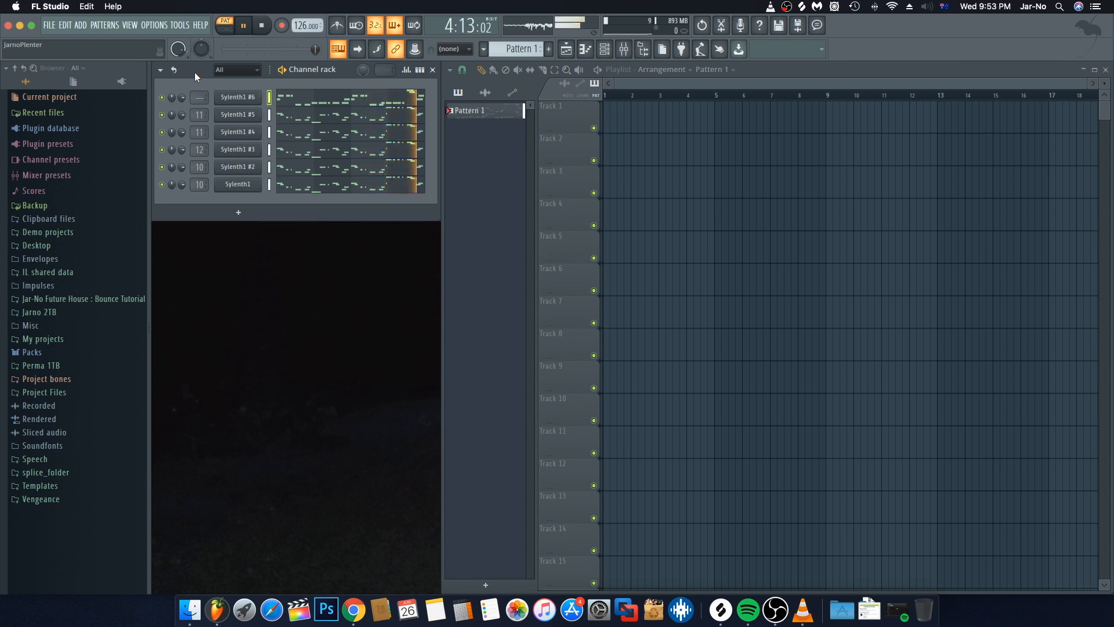
key("space")
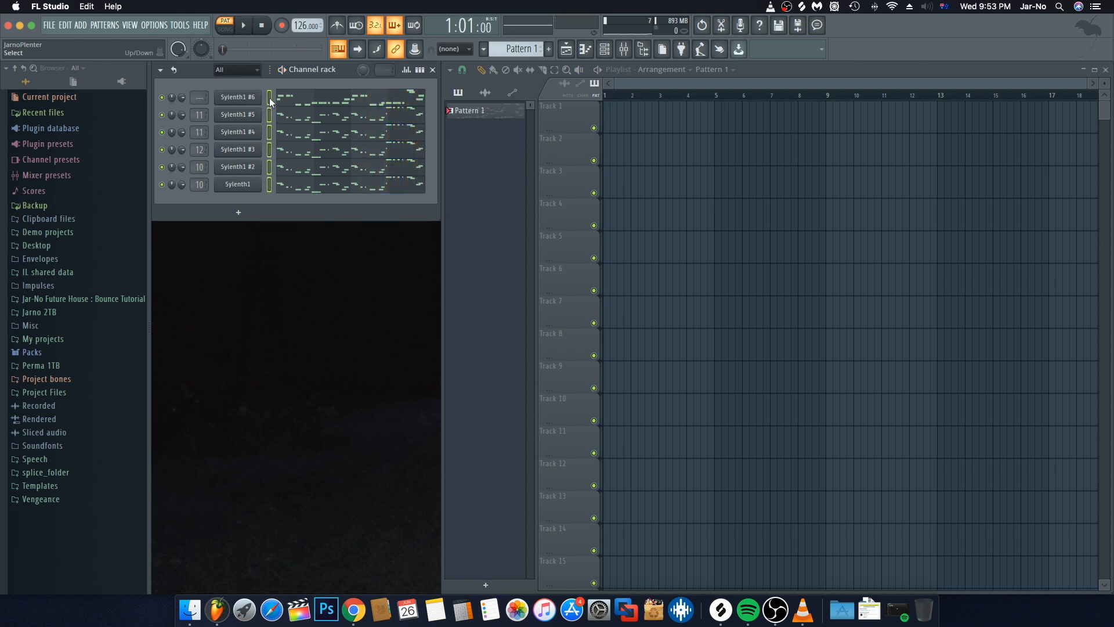
Open the mixer, route the Sylenth1 #6 channel to insert track 13, and solo that track
left_click(630, 51)
left_click(636, 185)
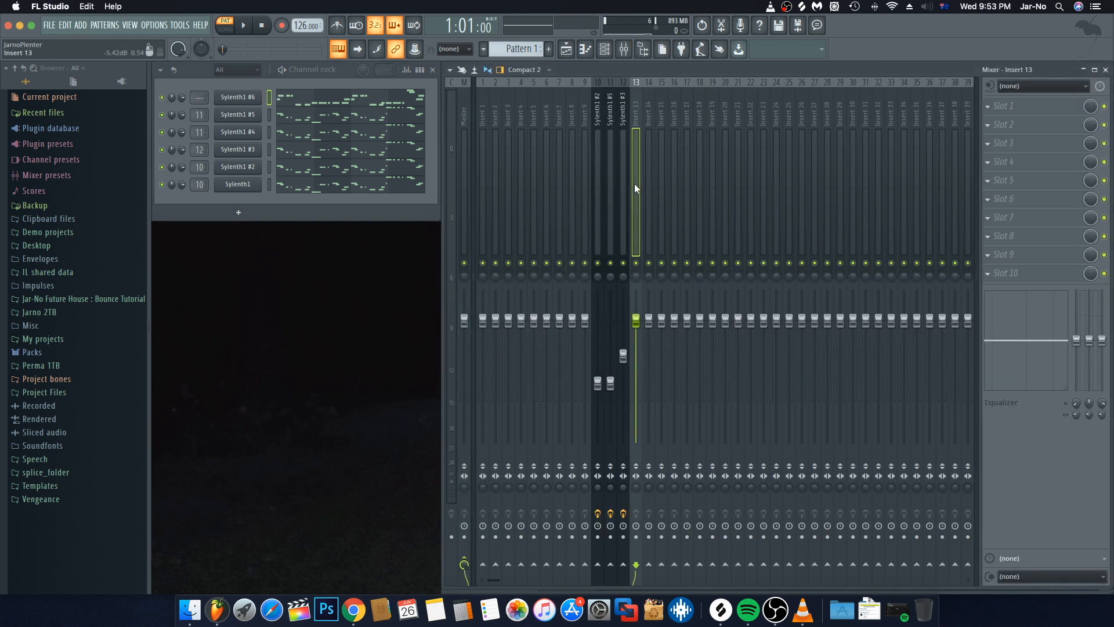
key("ctrl+l")
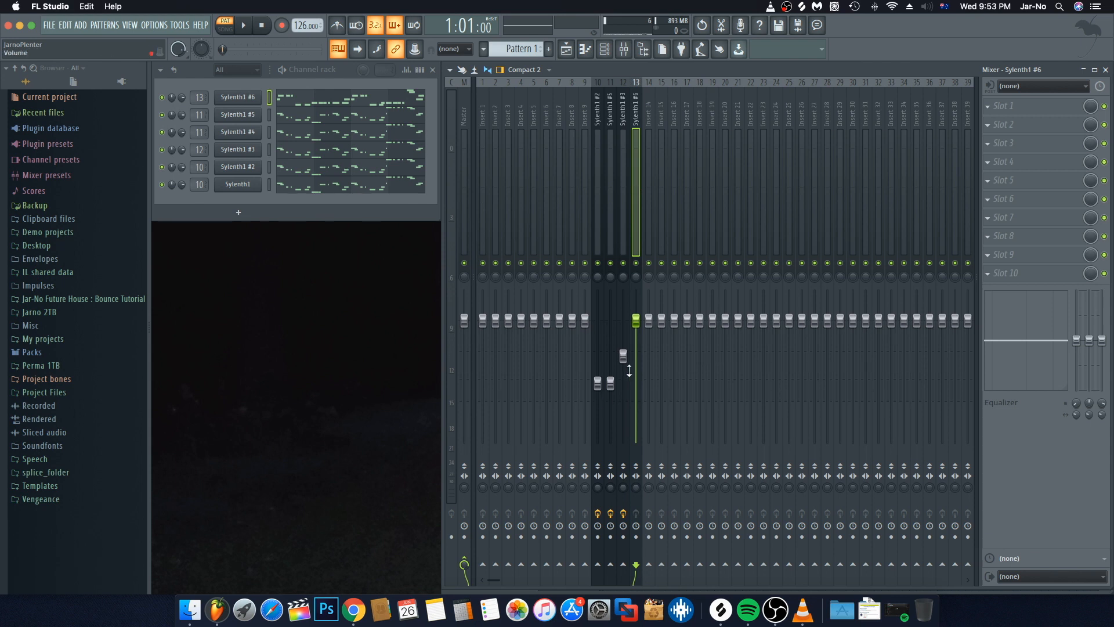
right_click(637, 263)
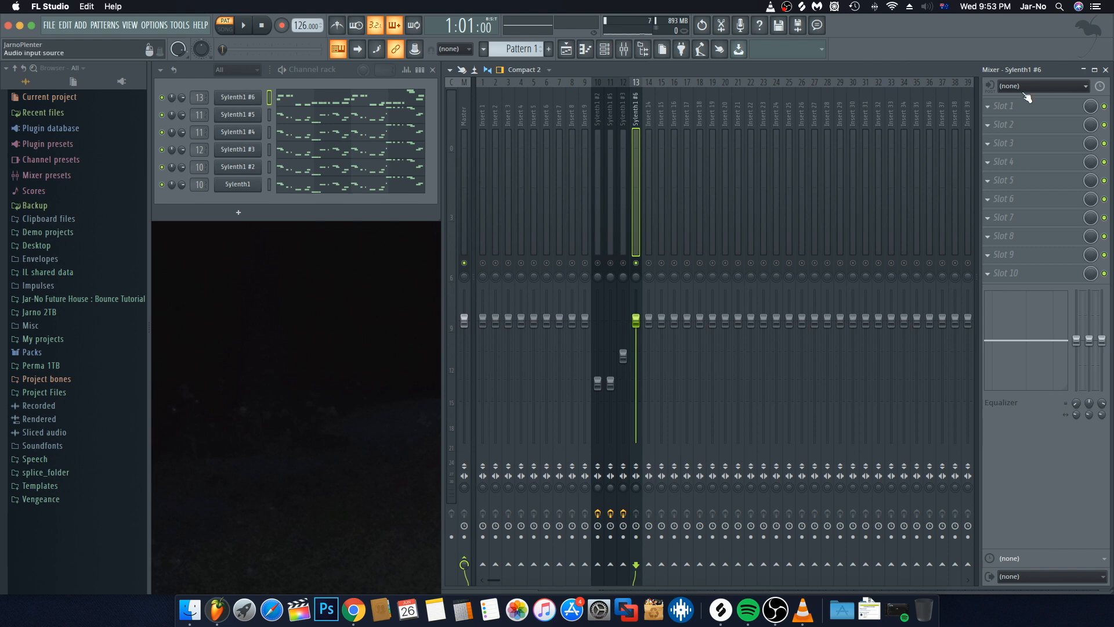
Load Fruity Parametric EQ 2 in the Sylenth1 #6 track's first slot and make band 1 a Steep 8 high pass
left_click(990, 112)
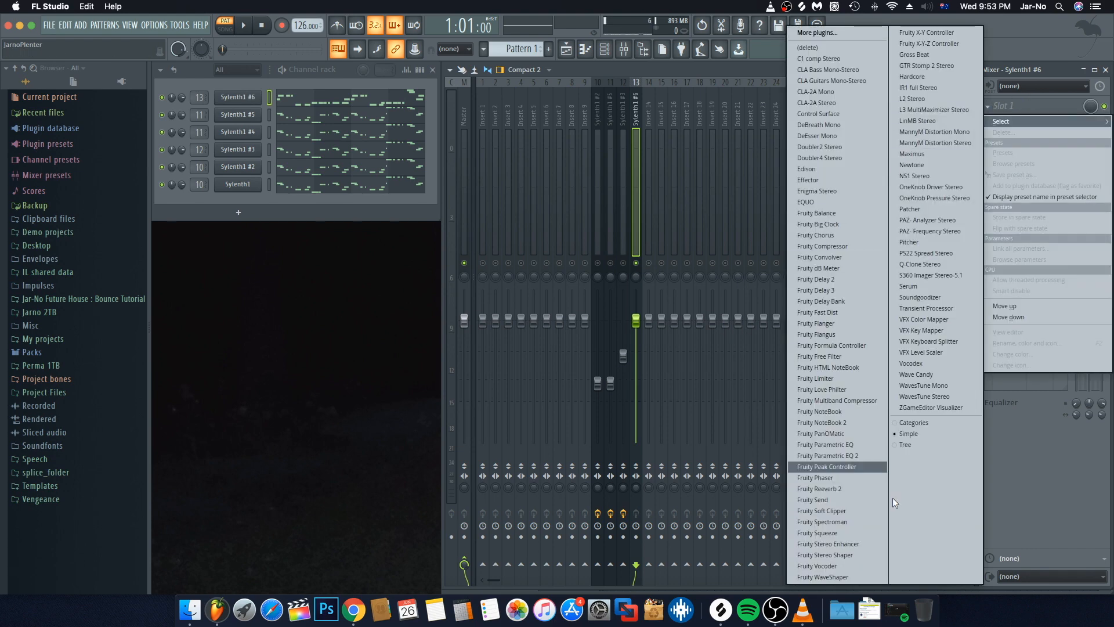
left_click(862, 456)
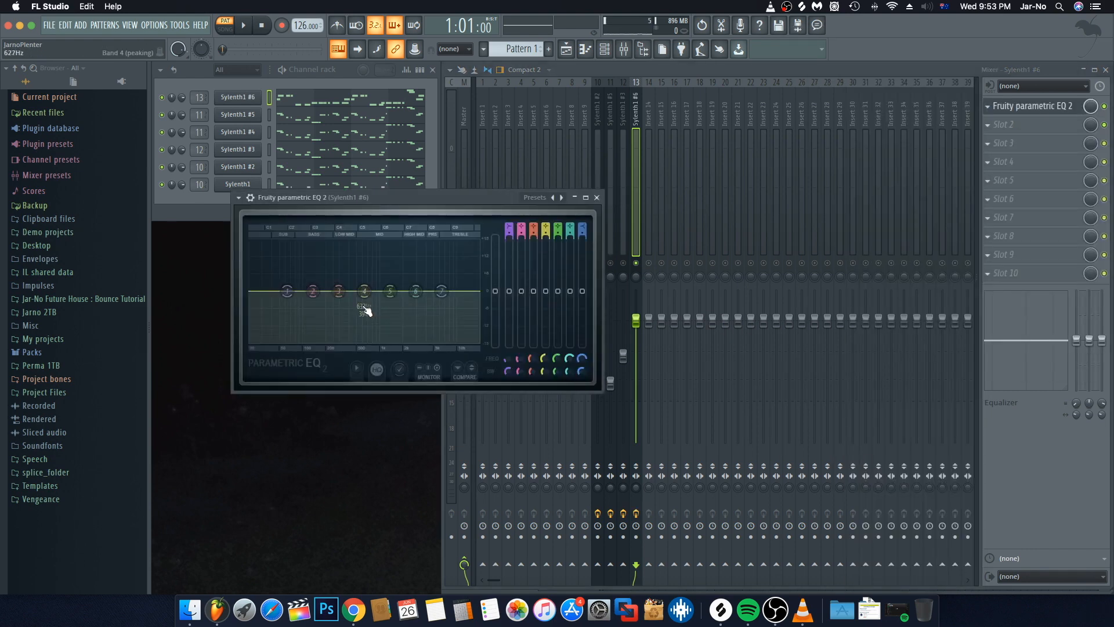
right_click(287, 292)
mouse_move(302, 321)
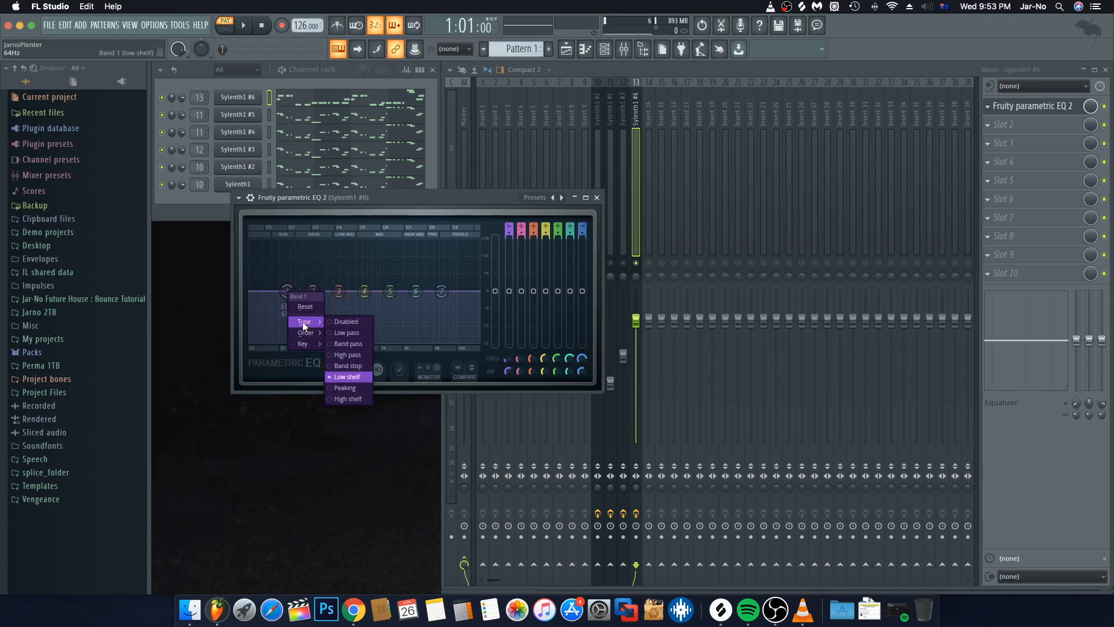
left_click(348, 355)
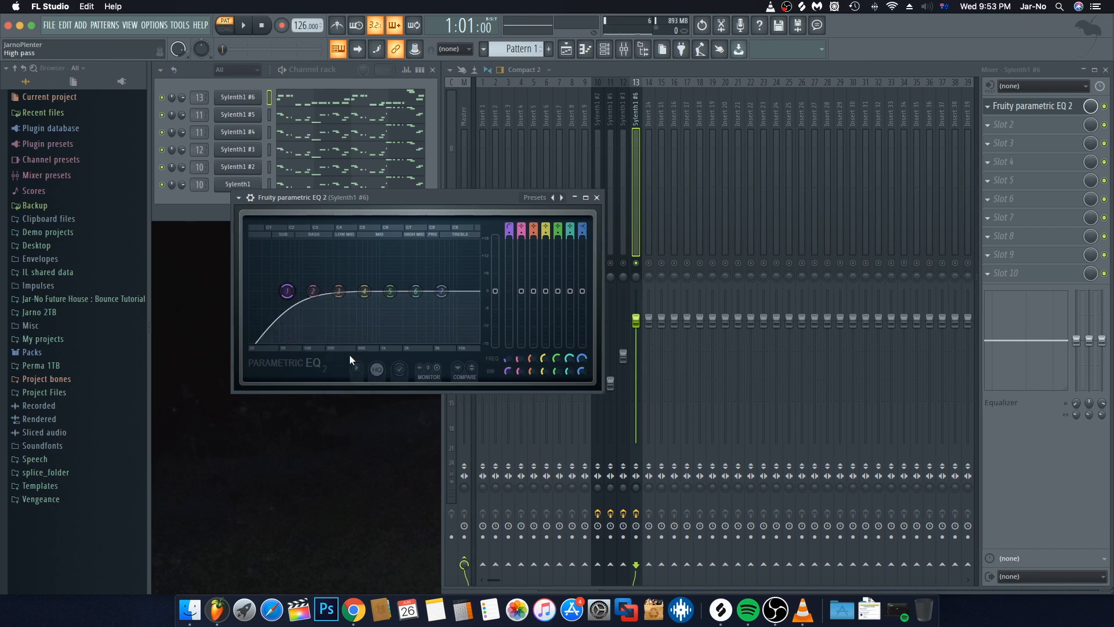
right_click(290, 293)
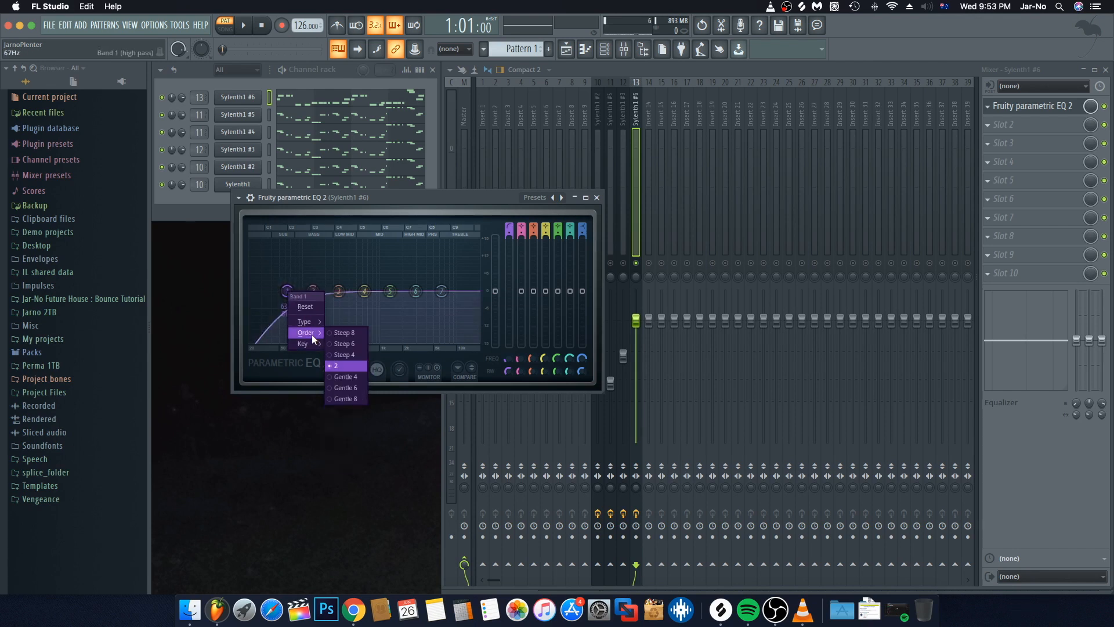
left_click(342, 332)
Cut the lows by raising the high-pass frequency and pulling band 2 fully down at about 101 Hz, auditioning the result
left_click_drag(291, 298, 303, 346)
key("space")
key("space")
key("space")
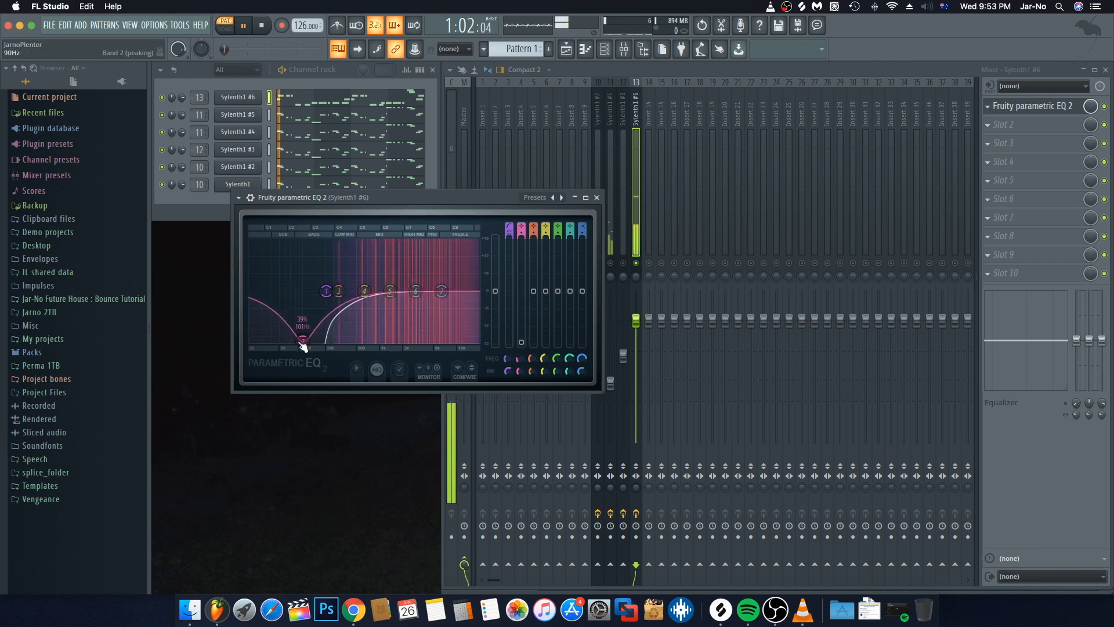
key("space")
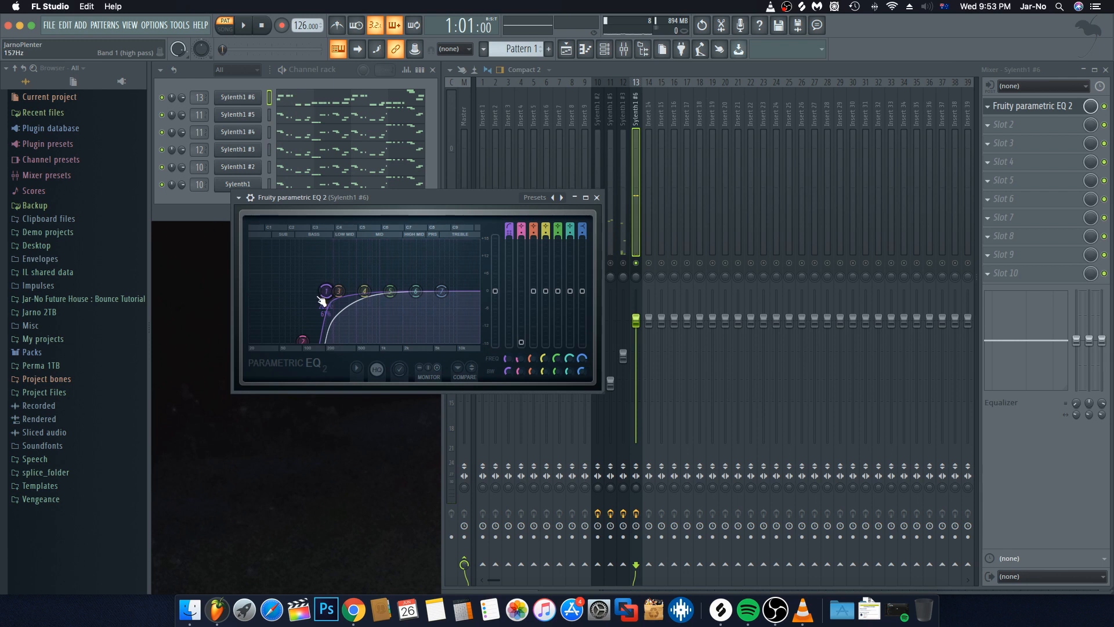
left_click_drag(322, 300, 318, 291)
Boost EQ band 3 at about 103 Hz while listening to the pattern
key("space")
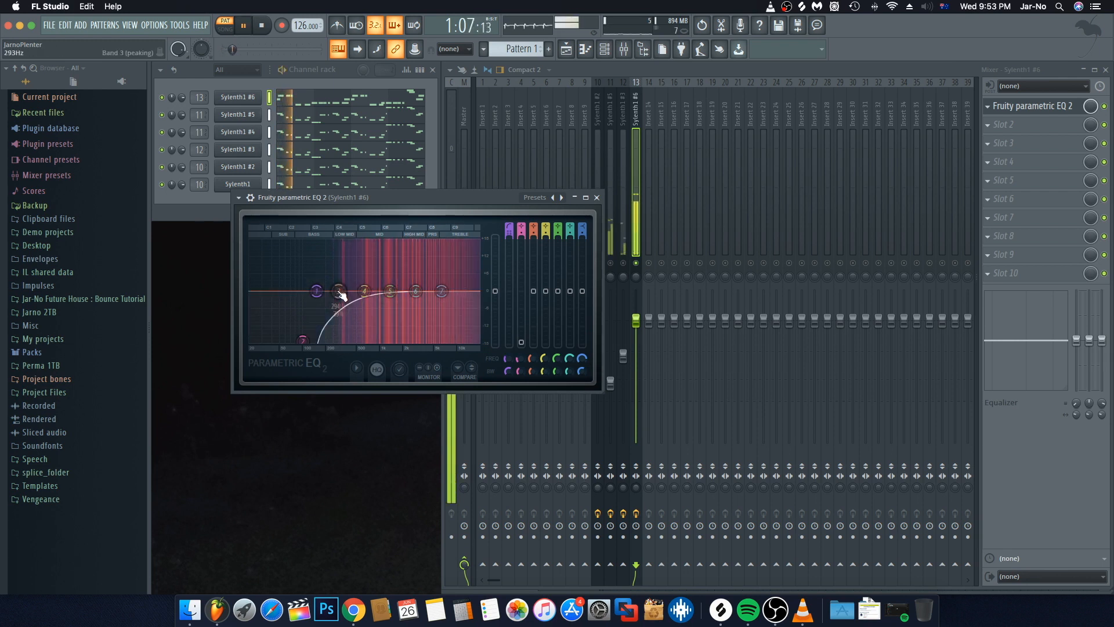
left_click_drag(340, 291, 304, 263)
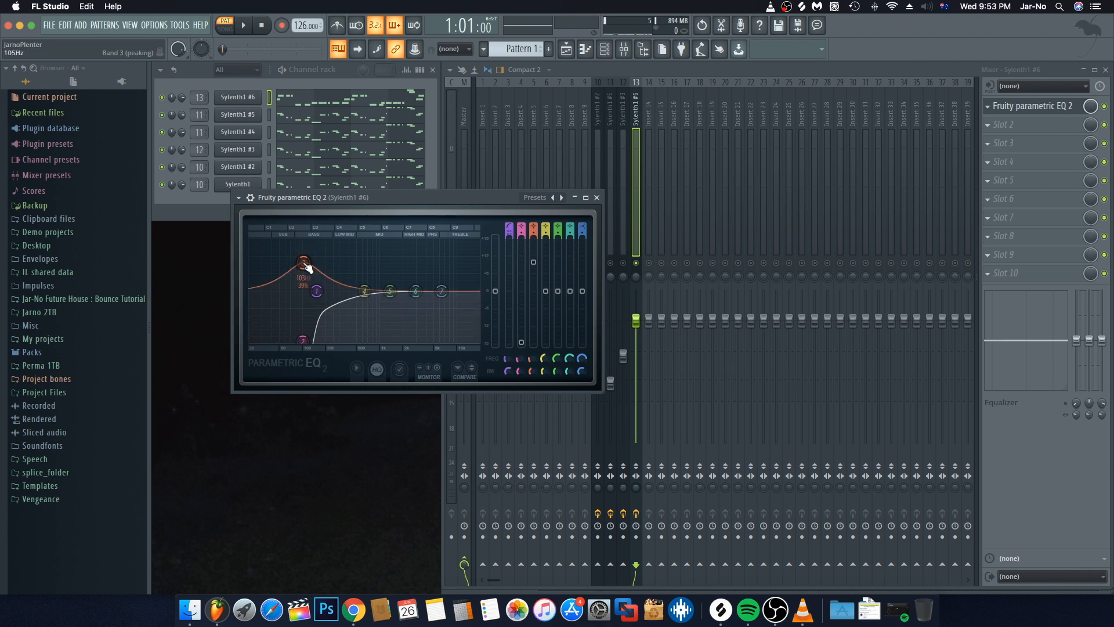
key("space")
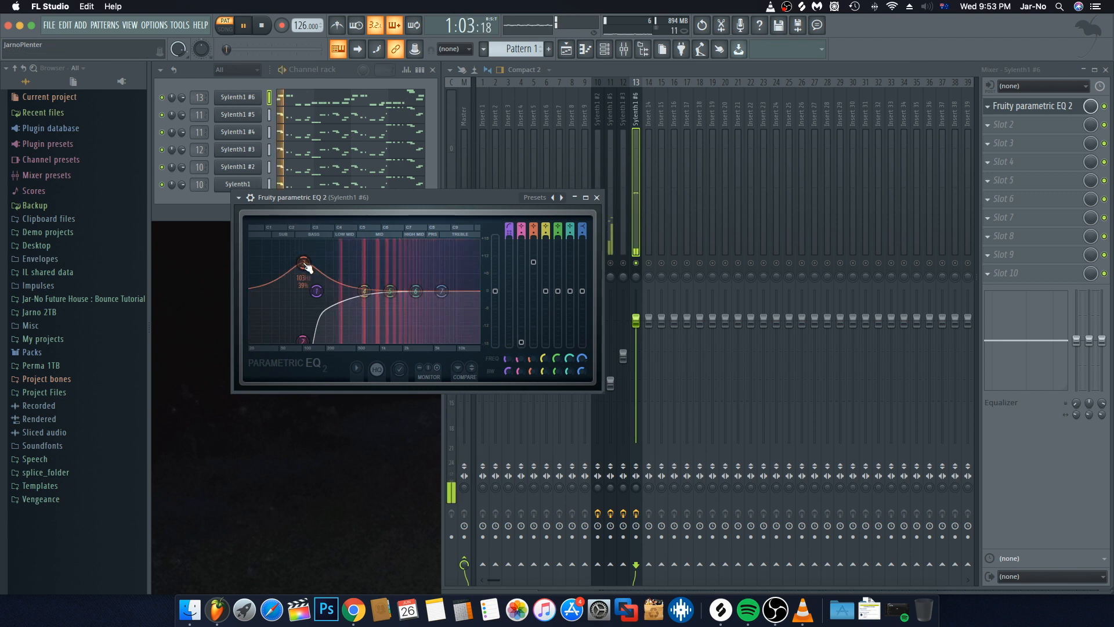
key("space")
Close the EQ and lower the Sylenth1 #6 fader to about the level of the Sylenth1 #3 fader
left_click(597, 198)
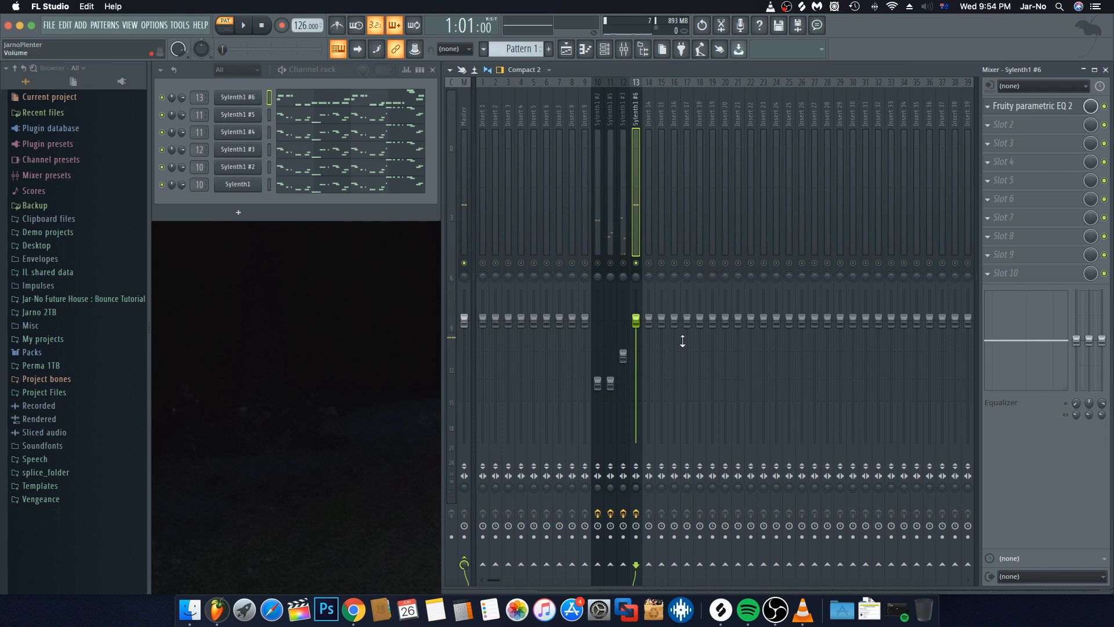
left_click_drag(635, 322, 636, 331)
left_click_drag(636, 344, 636, 347)
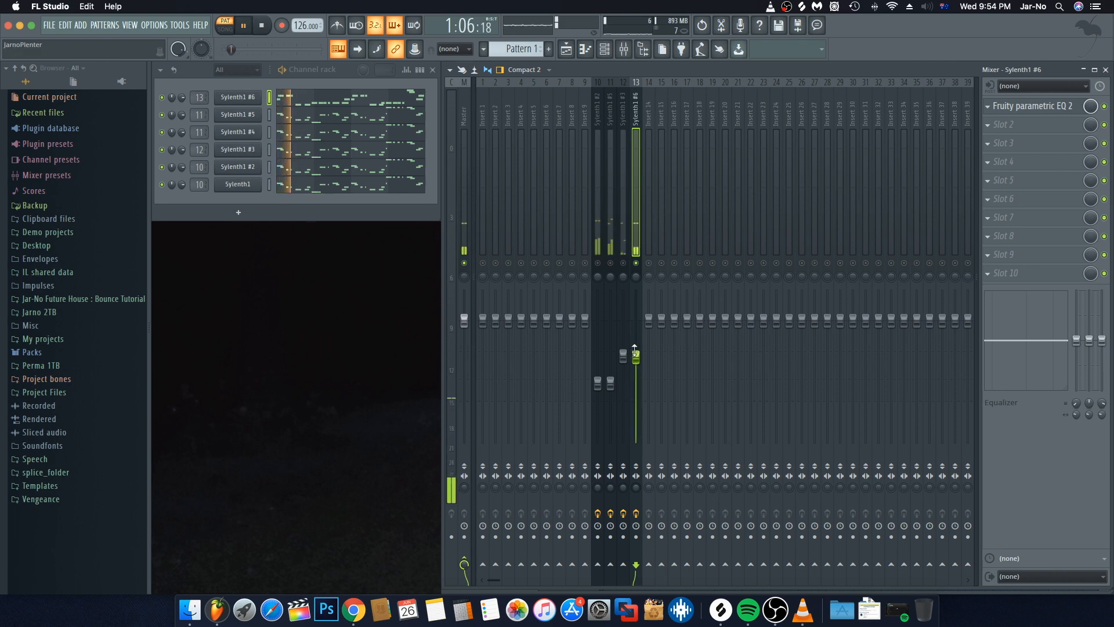
Load Fruity Stereo Shaper in the Sylenth1 #6 track's second slot and apply a preset that delays the right channel
left_click(1003, 125)
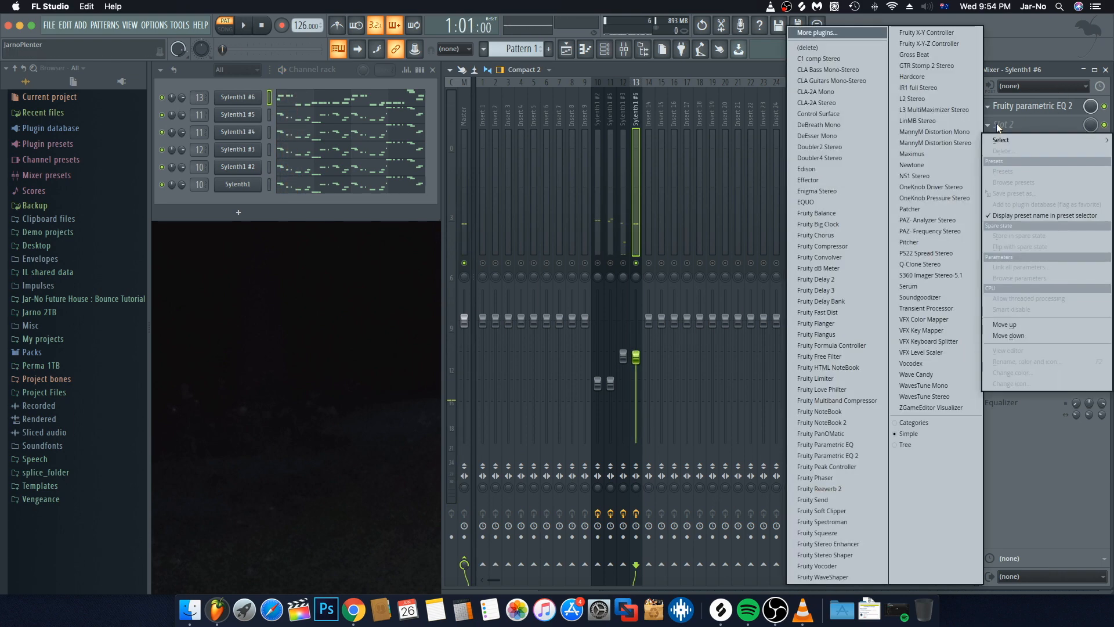
left_click(848, 556)
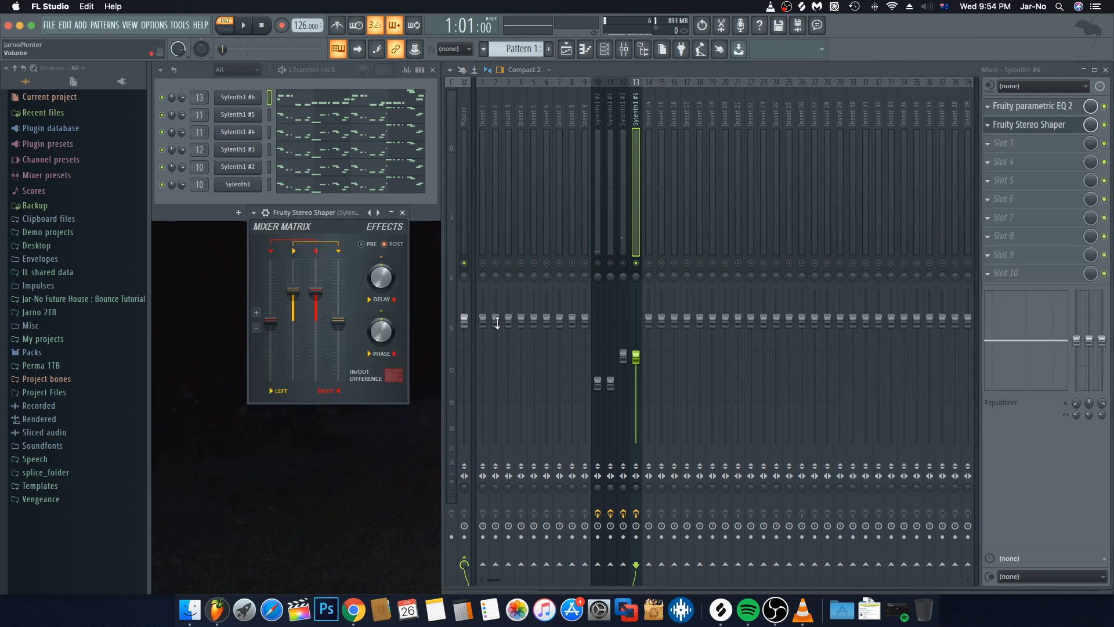
left_click(247, 210)
left_click(186, 211)
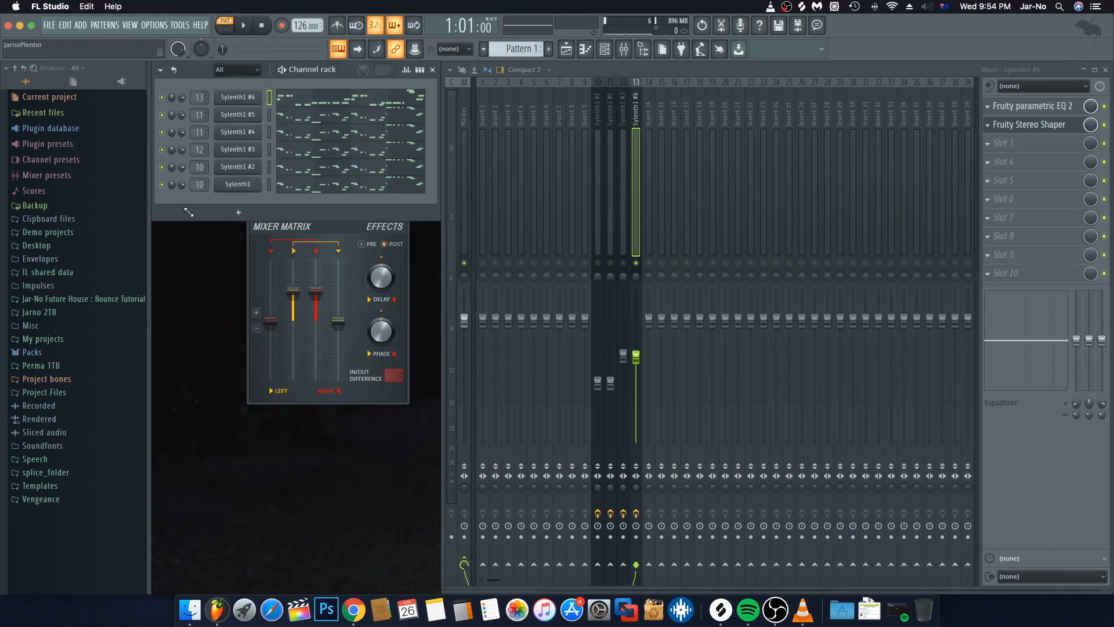
left_click(256, 214)
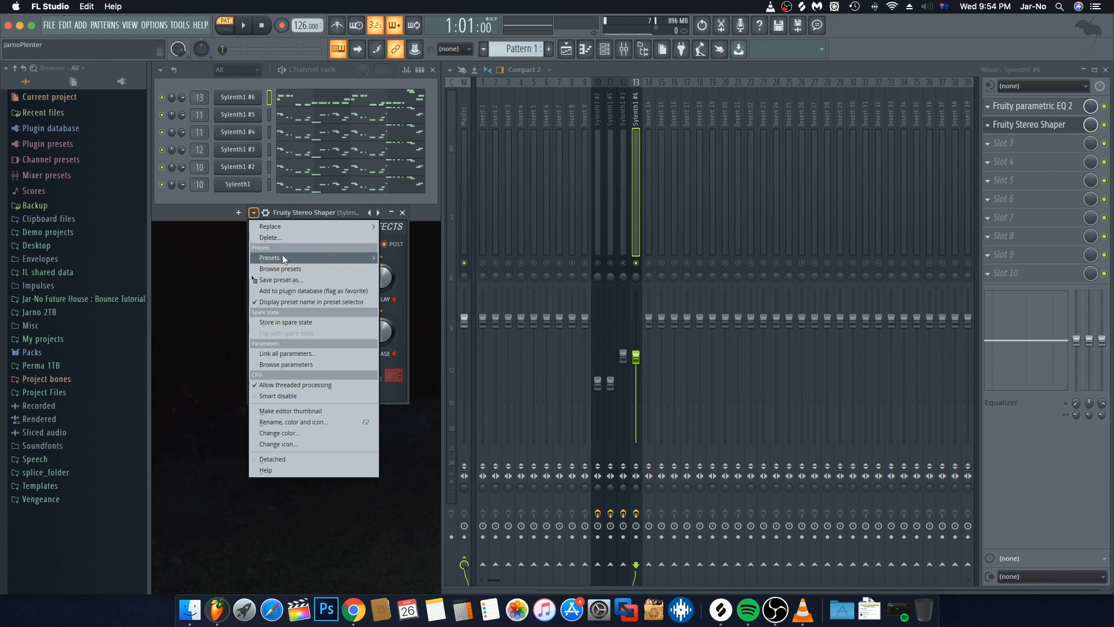
mouse_move(282, 254)
left_click(419, 363)
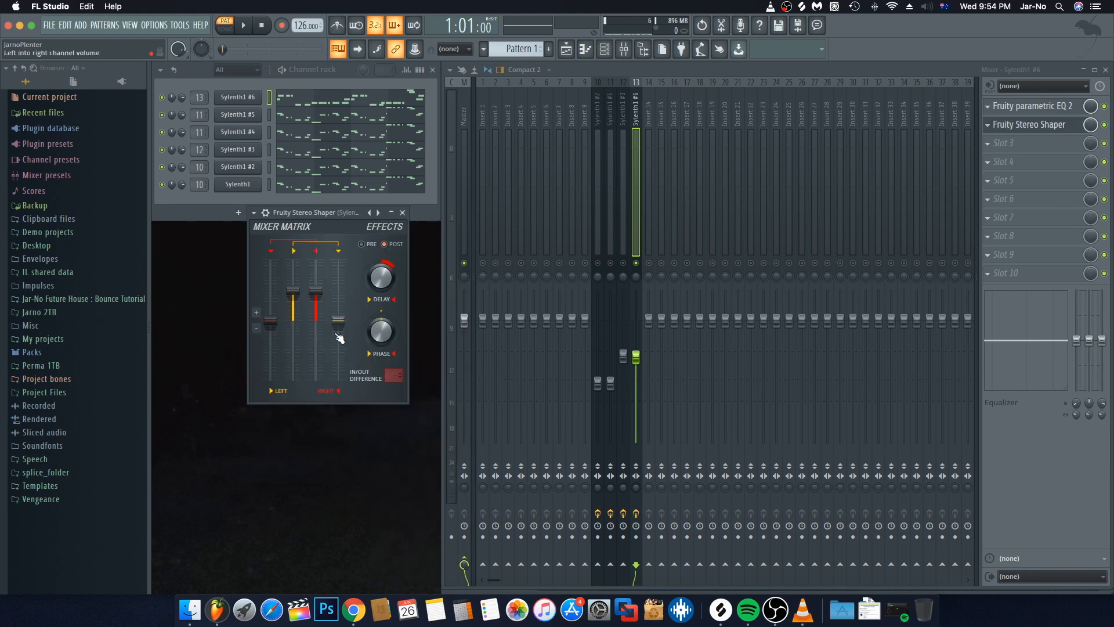
Set the stereo shaper's delay to 8.0 ms right while auditioning the pattern, and close its window
key("space")
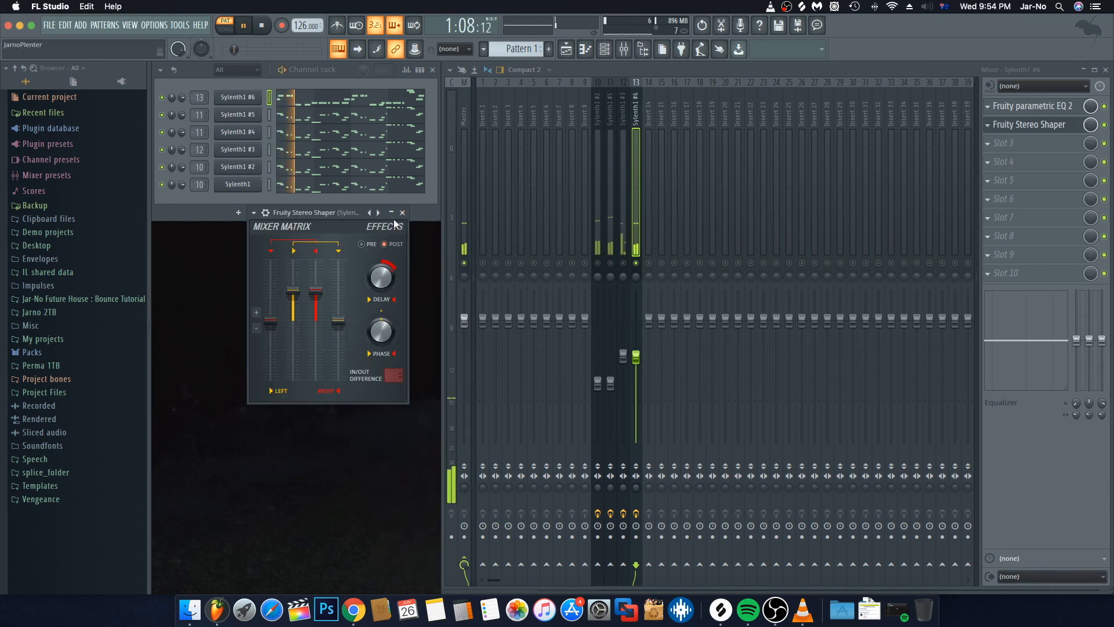
left_click_drag(381, 278, 381, 277)
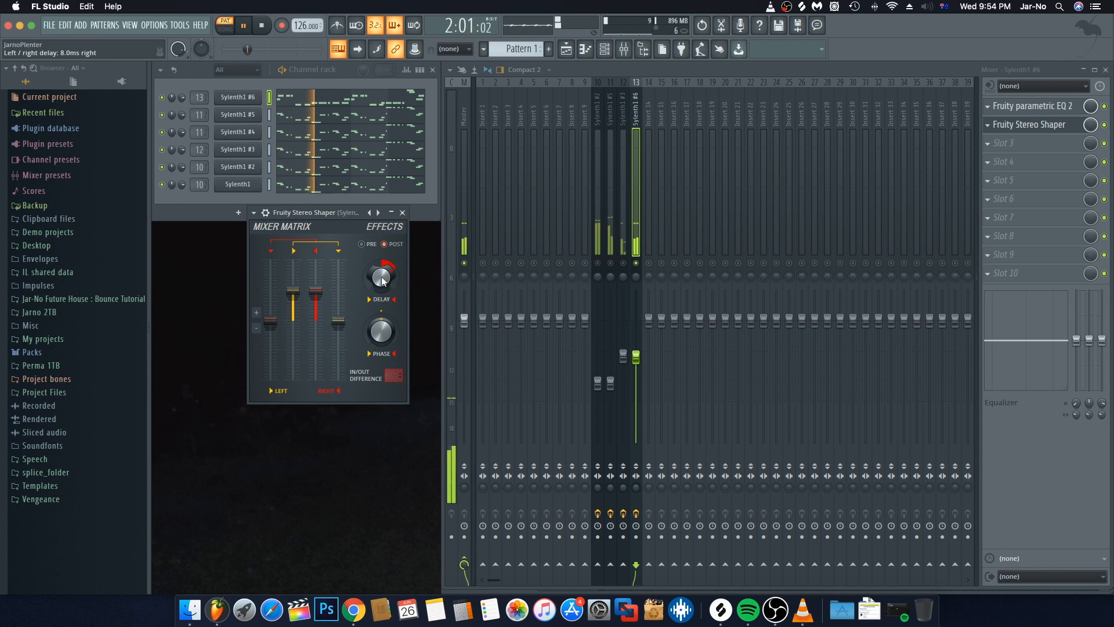
left_click(402, 213)
key("space")
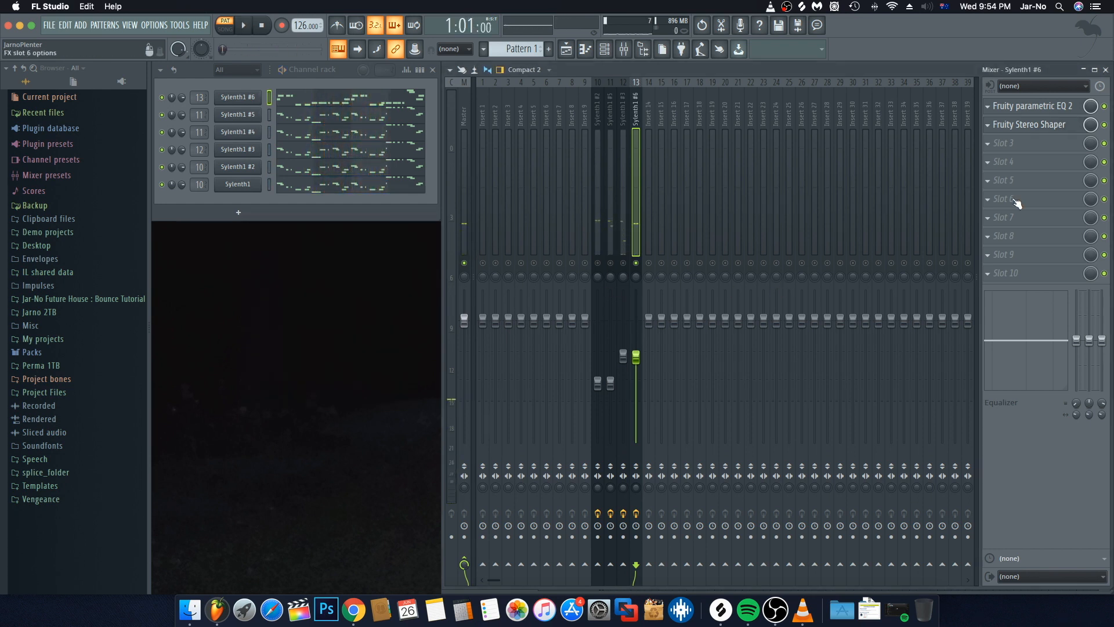
Load Fruity Reeverb 2 in the third slot and adjust its decay, low cut and bass multiplier
left_click(1005, 147)
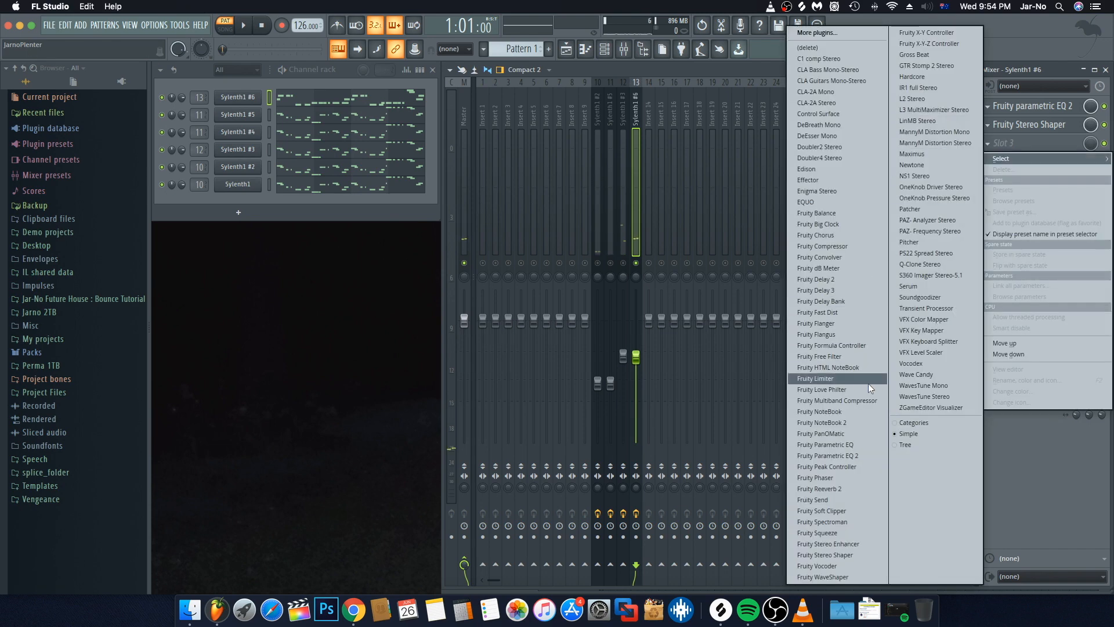
left_click(825, 489)
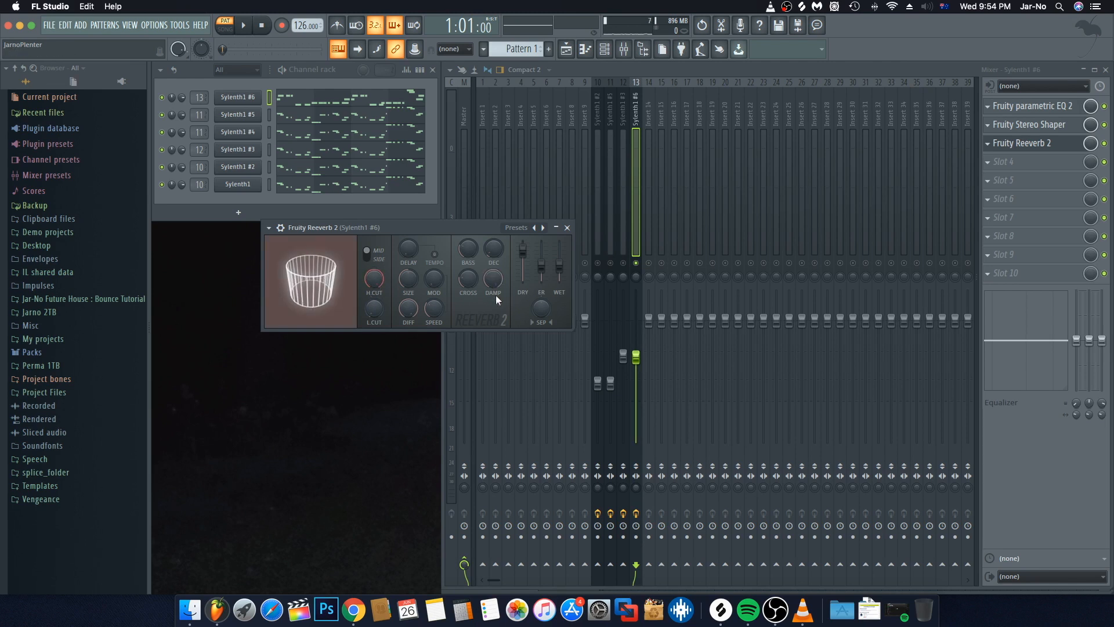
left_click_drag(492, 251, 493, 270)
mouse_move(375, 310)
left_mouse_down()
mouse_move(374, 294)
mouse_move(378, 308)
left_mouse_up()
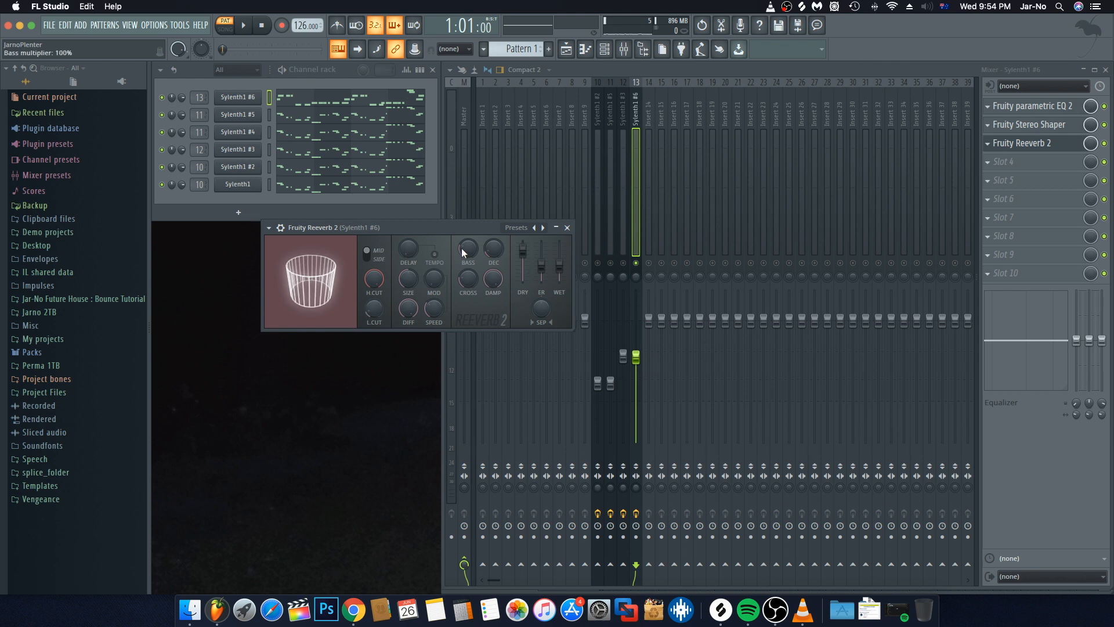
left_click_drag(468, 249, 467, 256)
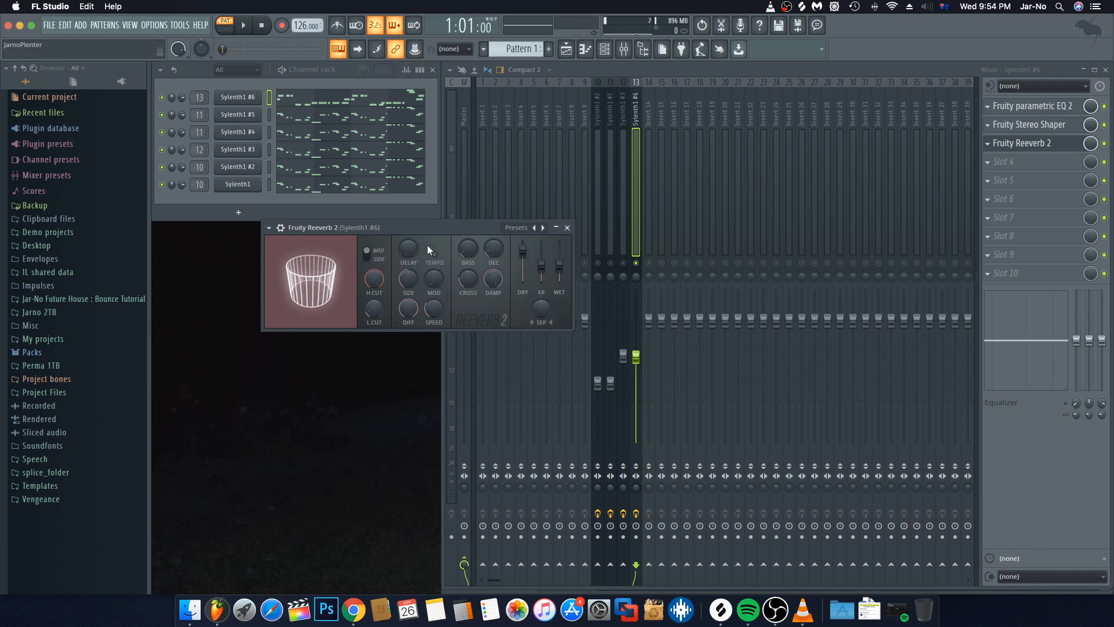
While auditioning the pattern, reset the reverb's bass multiplier to 100% and its low cut to Off
key("space")
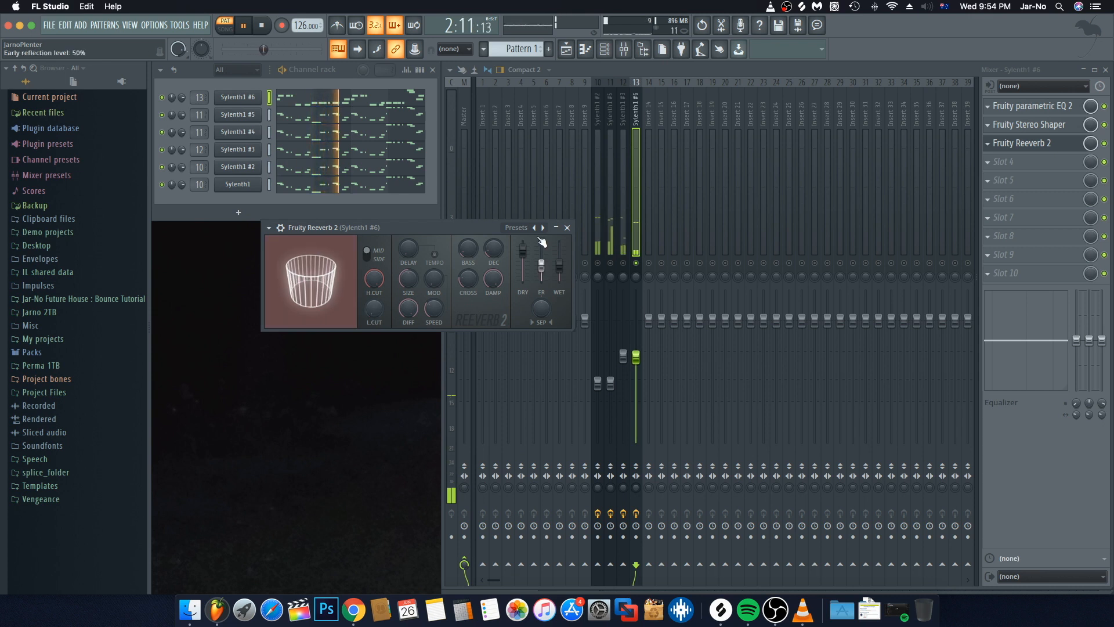
right_click(474, 249)
left_click(487, 259)
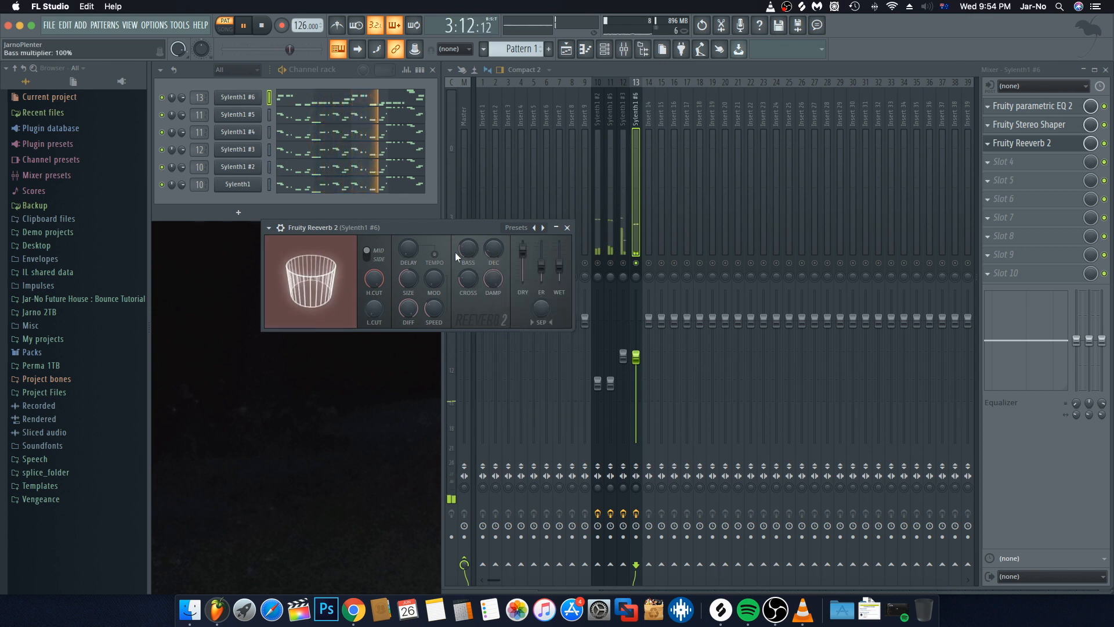
right_click(470, 249)
left_click(485, 256)
right_click(364, 307)
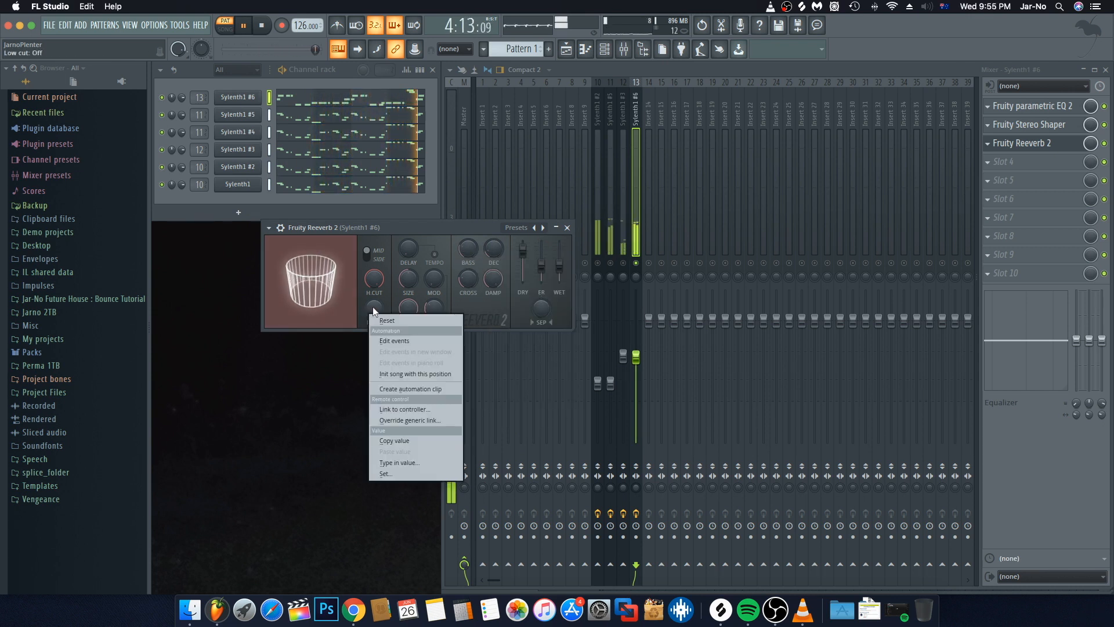
left_click(379, 317)
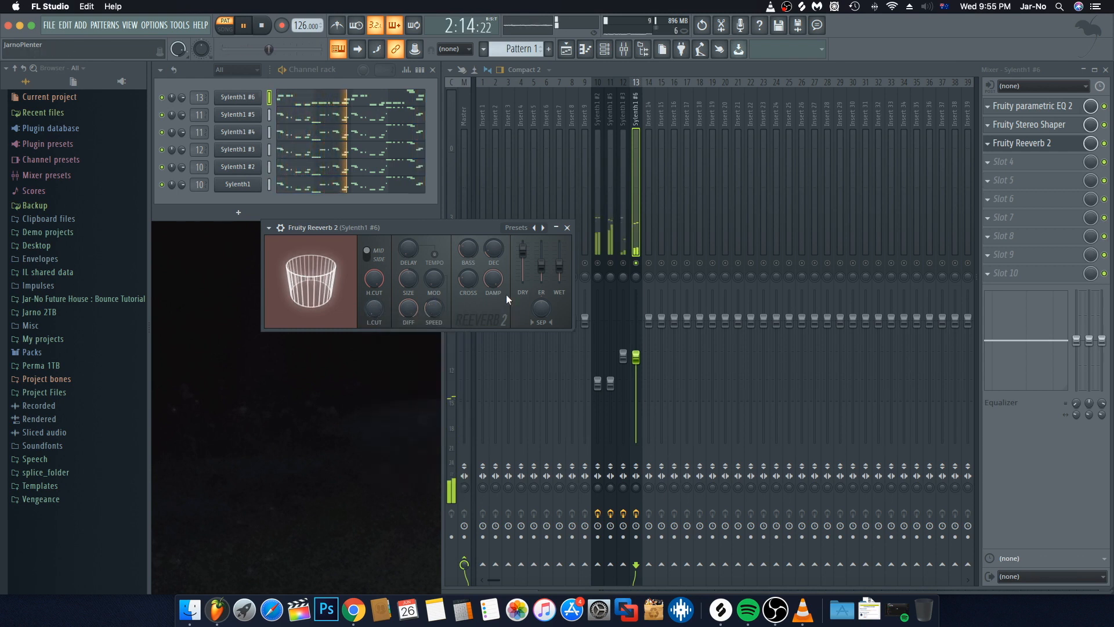
Fine-tune the high cut and high damping of Fruity Reeverb 2 while the pattern plays
left_click_drag(374, 280, 375, 289)
left_click_drag(492, 281, 492, 289)
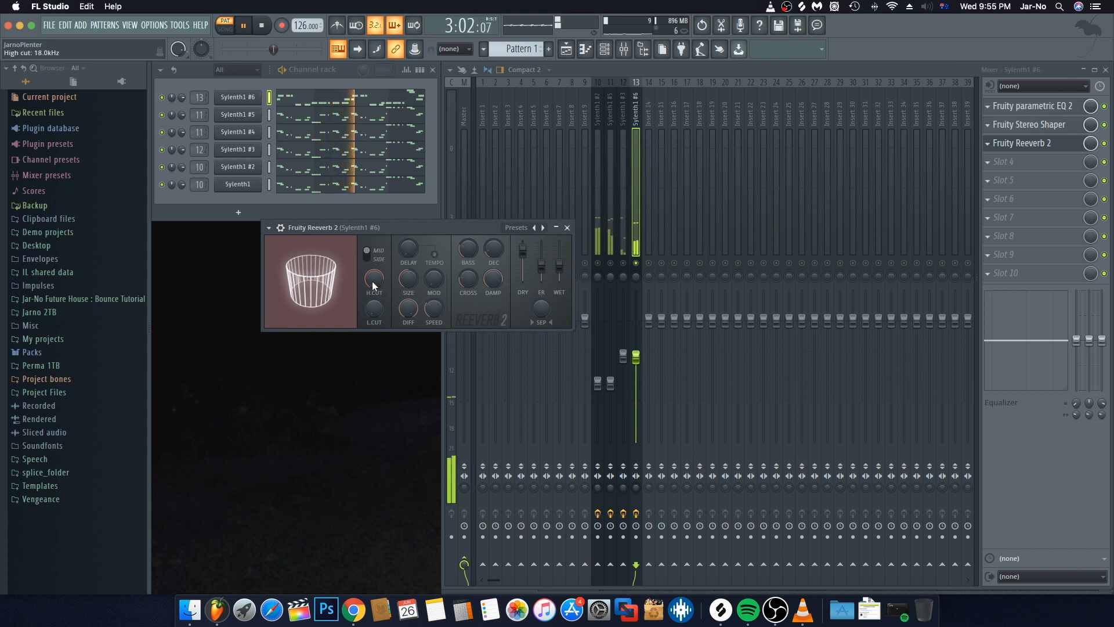
left_click_drag(374, 281, 375, 276)
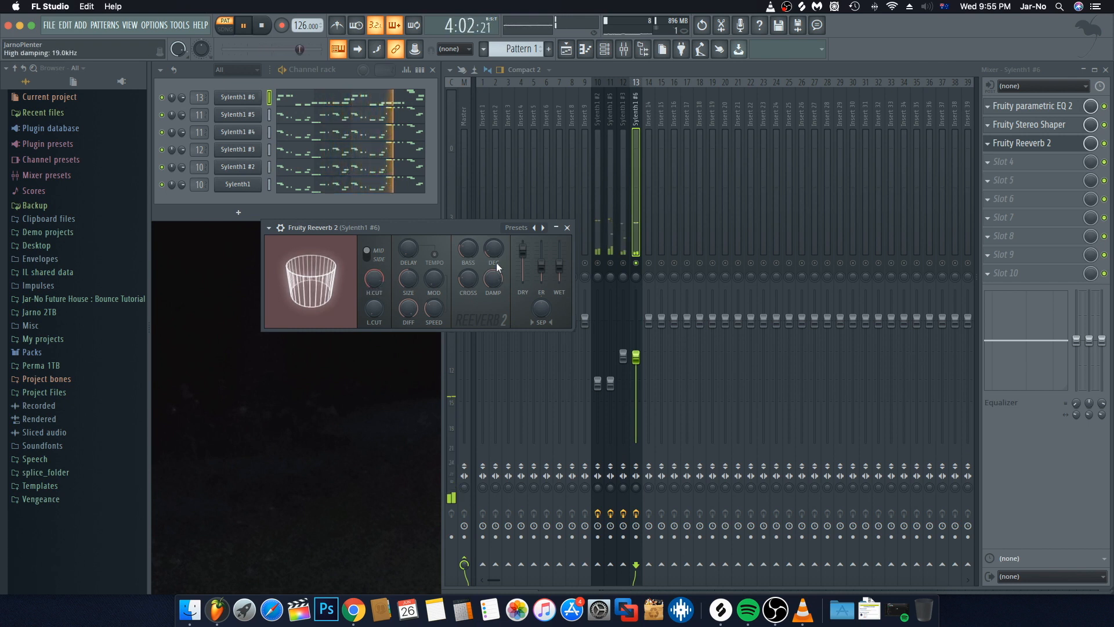
Set the reverb's wet level to 100% and close its window
left_click_drag(560, 266, 559, 251)
right_click(560, 253)
left_click(573, 265)
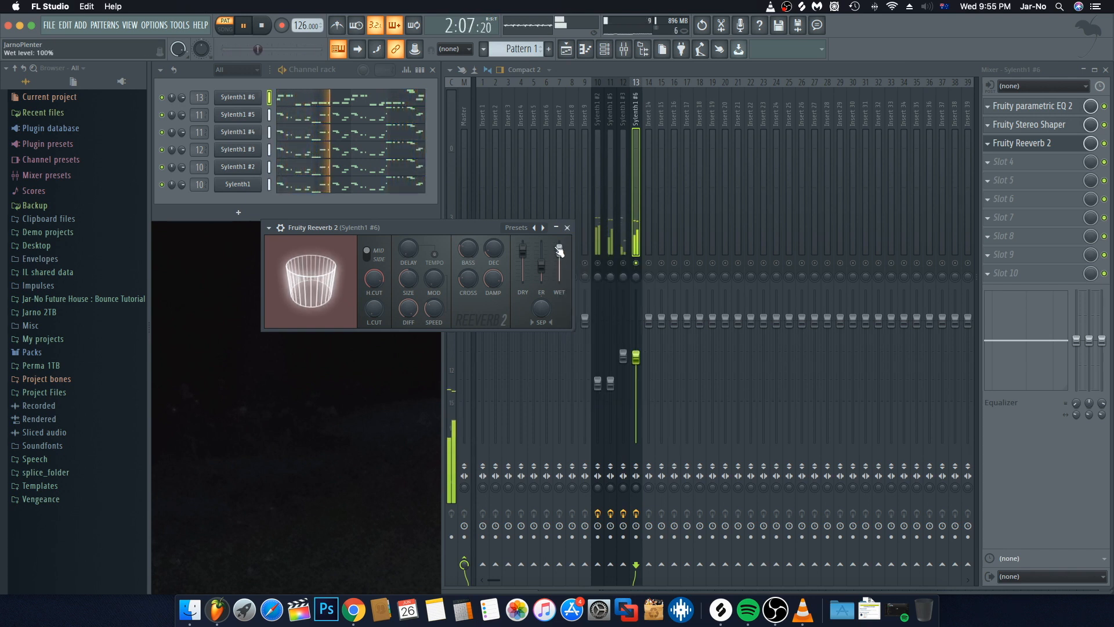
left_click(571, 231)
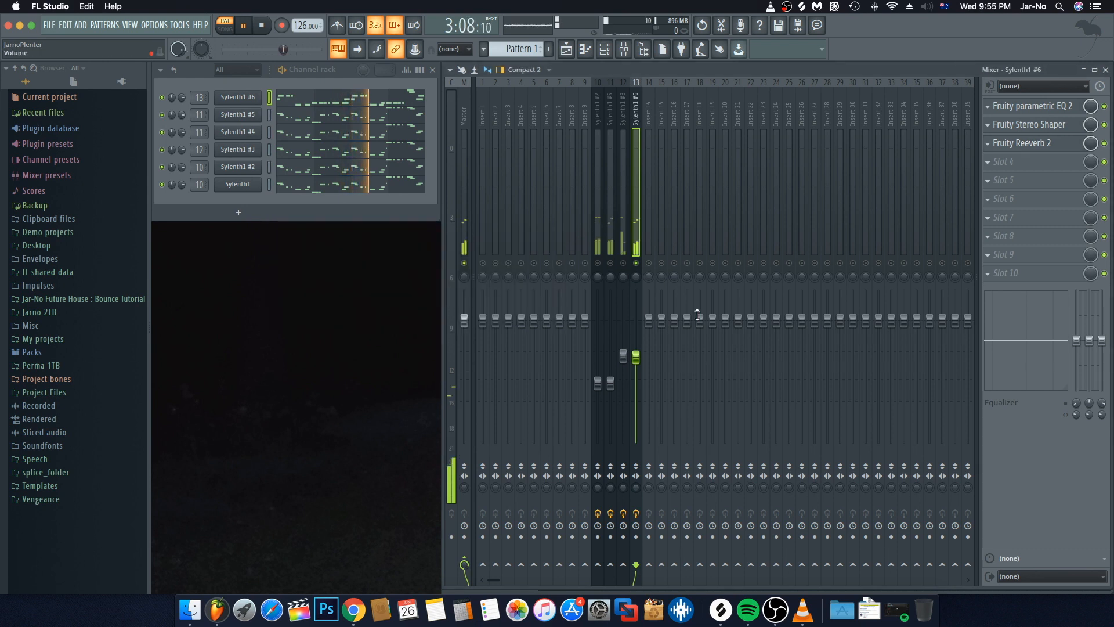
Unsolo the Sylenth1 #6 track, set its fader to 70% (-7.3 dB) while auditioning all layers, and close the mixer
left_click_drag(633, 364, 632, 369)
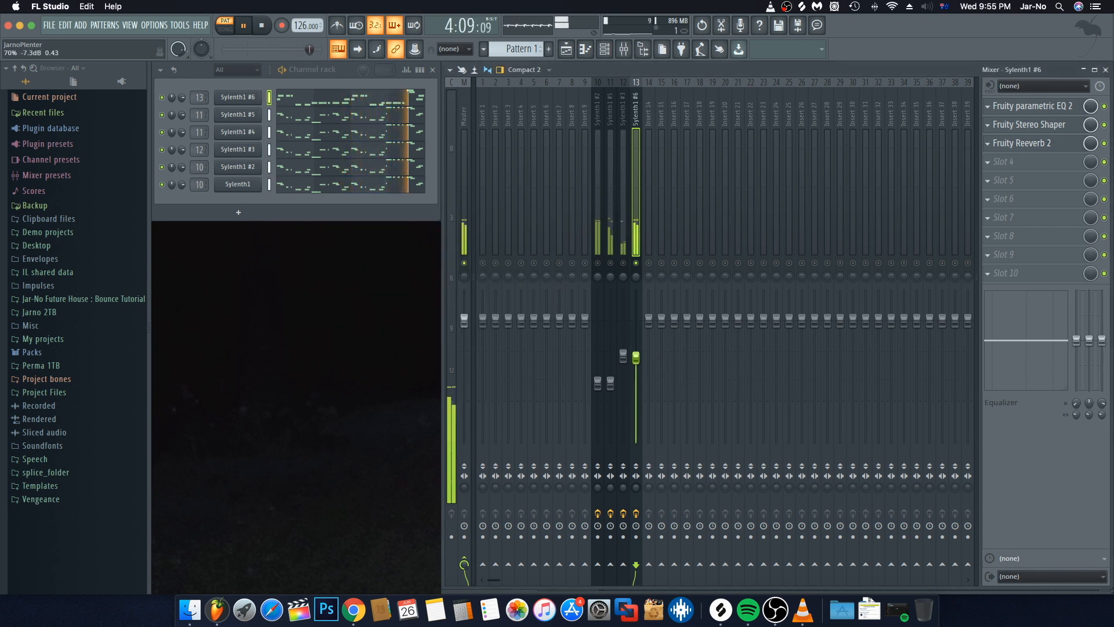
key("space")
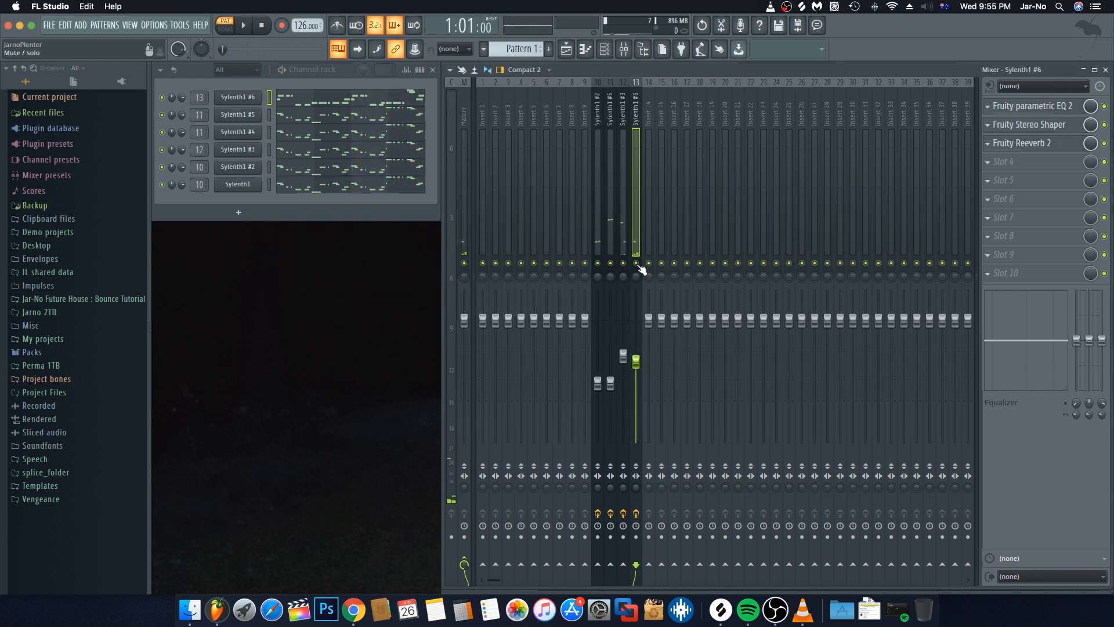
key("space")
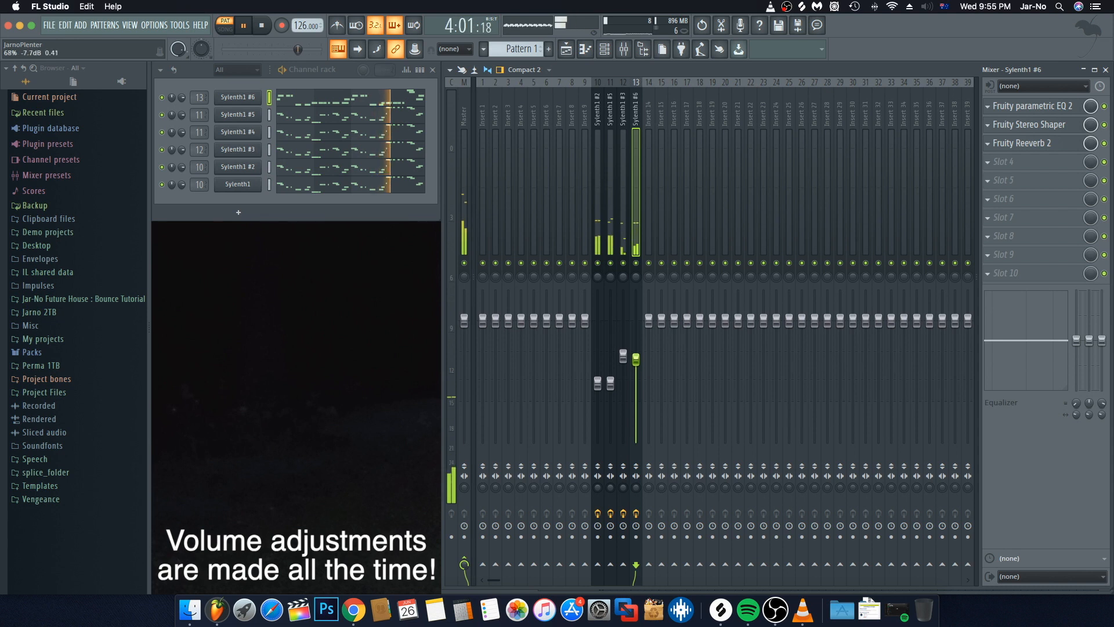
left_click_drag(637, 360, 654, 350)
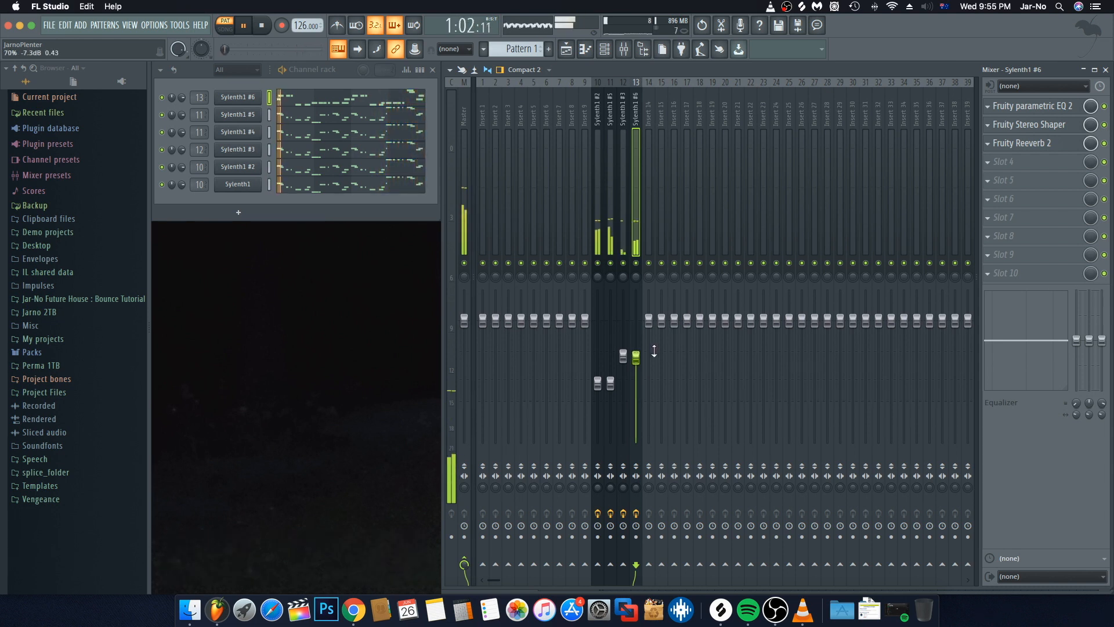
key("space")
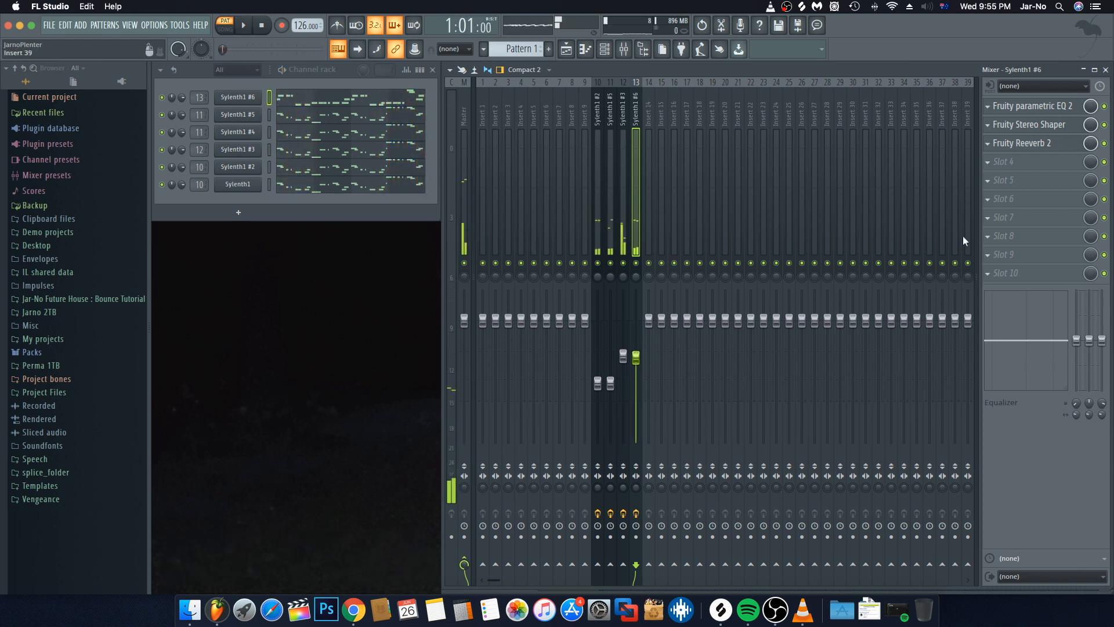
left_click(1106, 71)
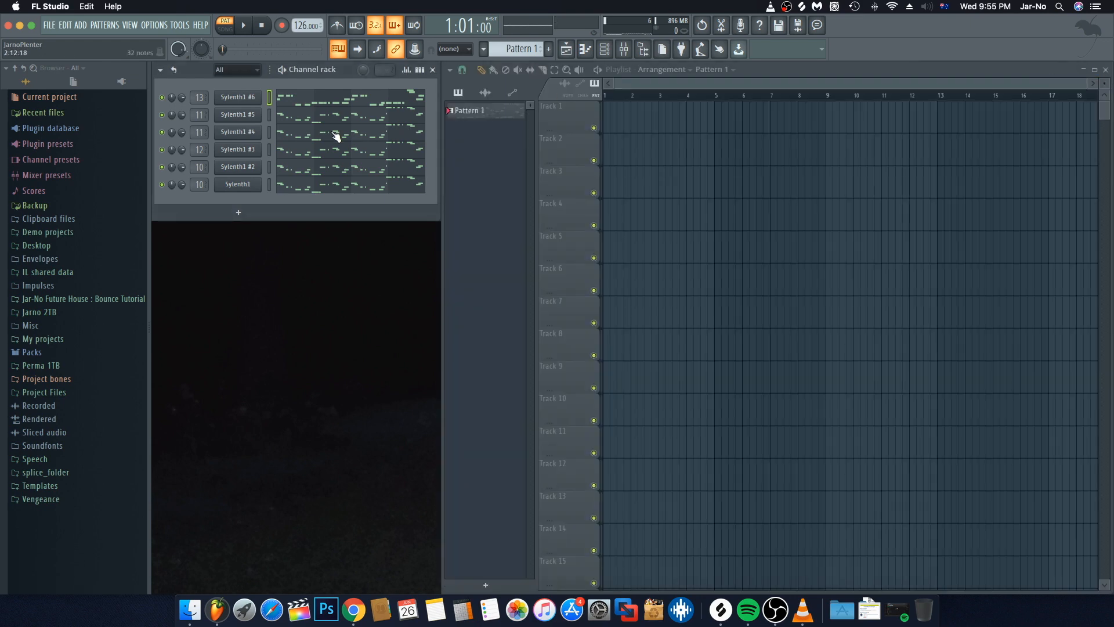
Insert a new Sylenth1 channel above Sylenth1 #6 in the channel rack
right_click(249, 99)
mouse_move(282, 174)
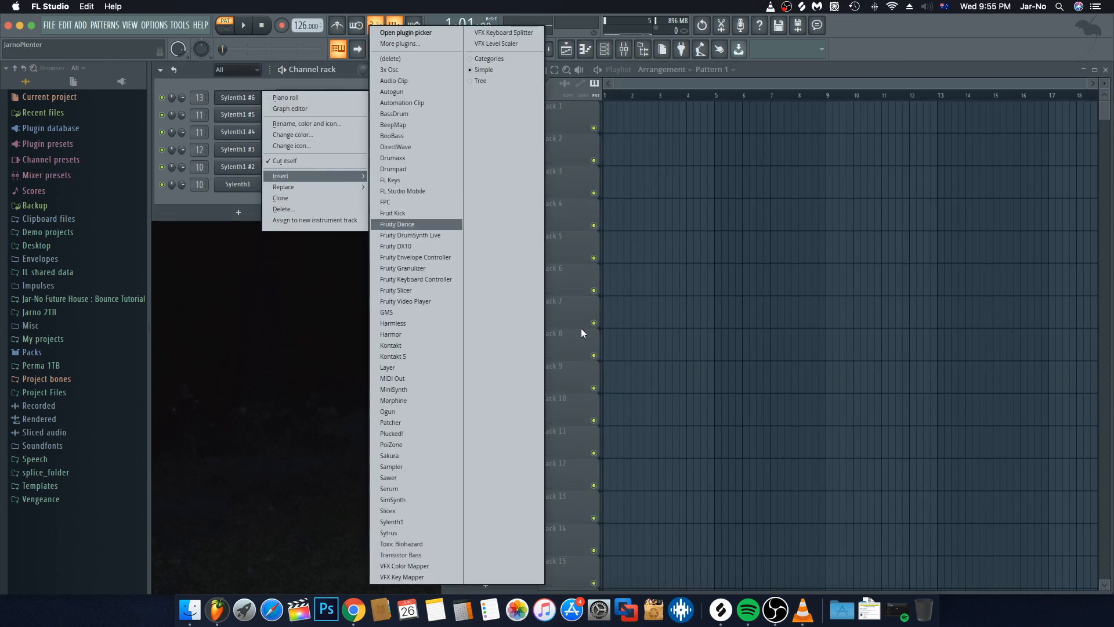
left_click(418, 524)
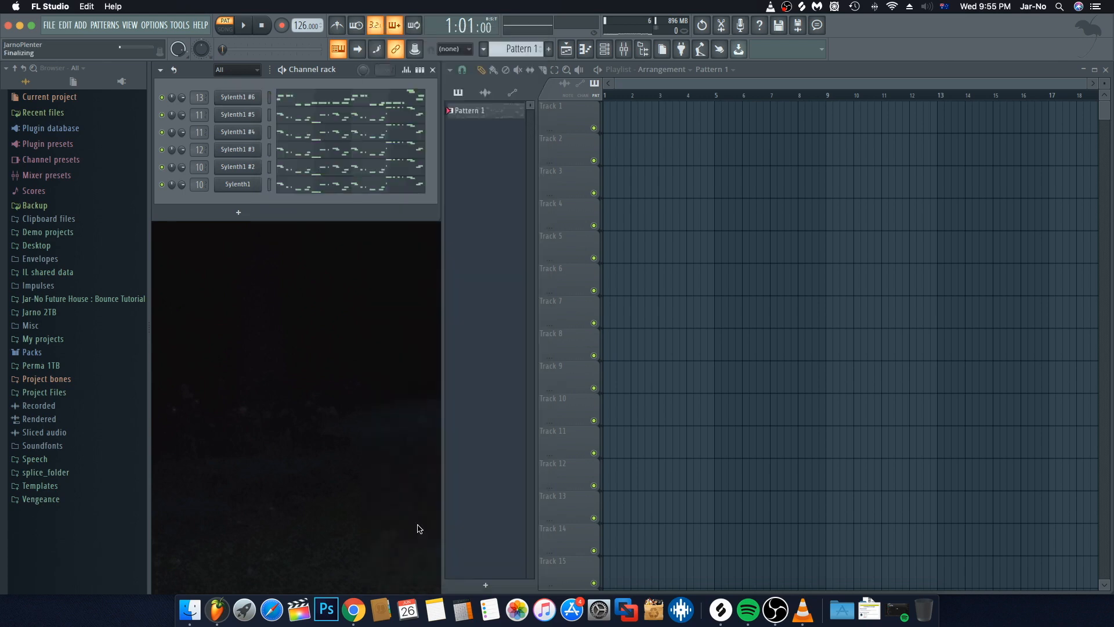
left_click(260, 225)
mouse_move(260, 237)
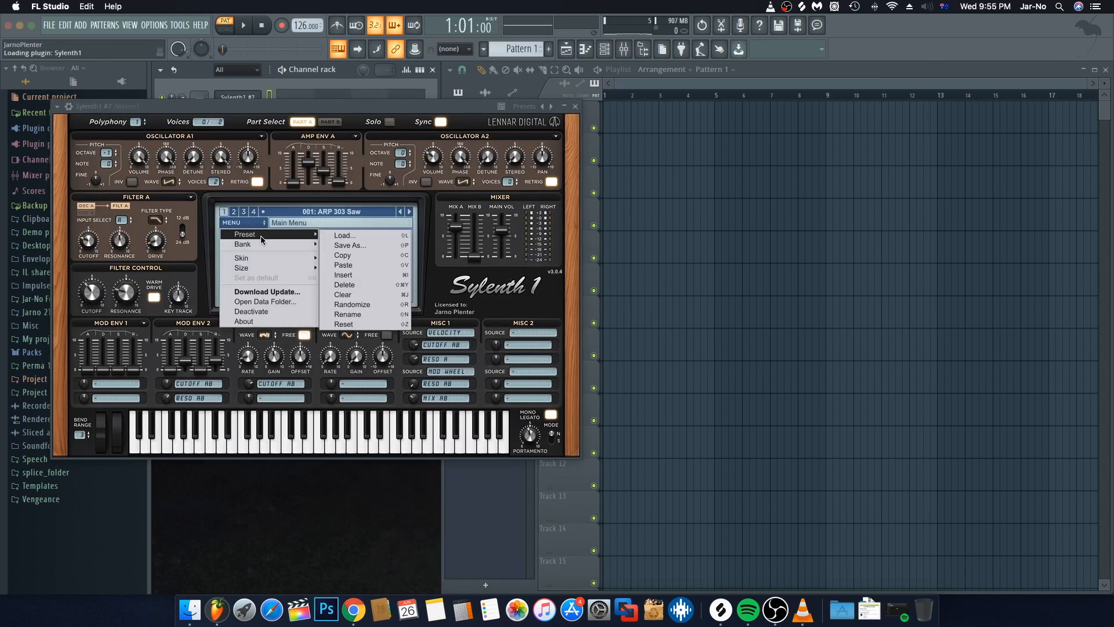
left_click(374, 237)
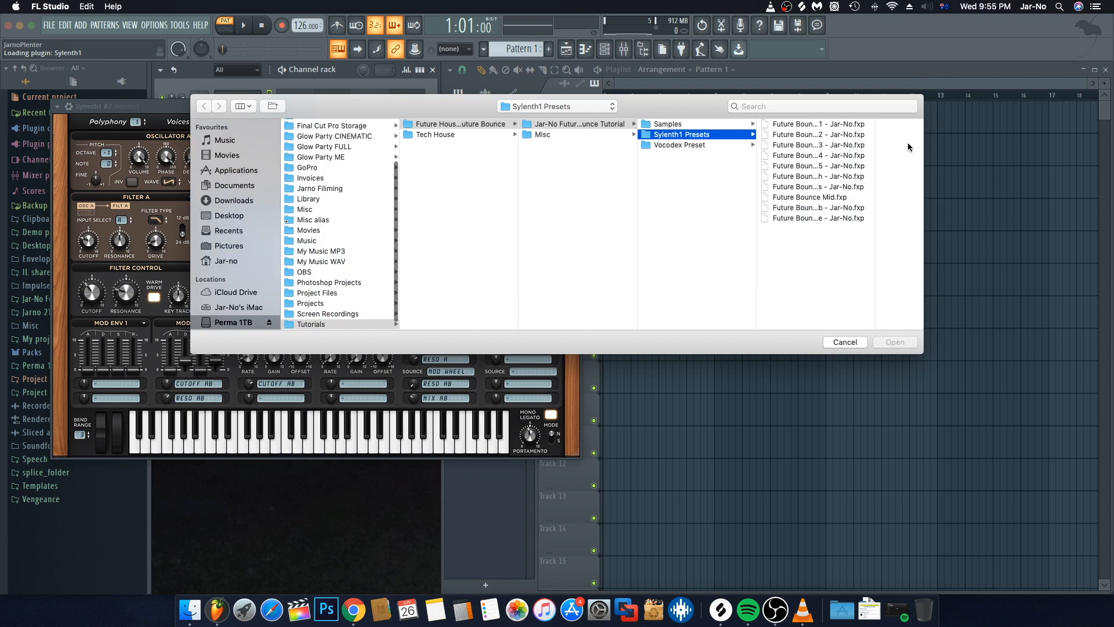
left_click(849, 345)
Load the Future Bounce Sub preset file from the Sylenth1 Presets folder into the new Sylenth1 channel
left_click(245, 228)
mouse_move(256, 235)
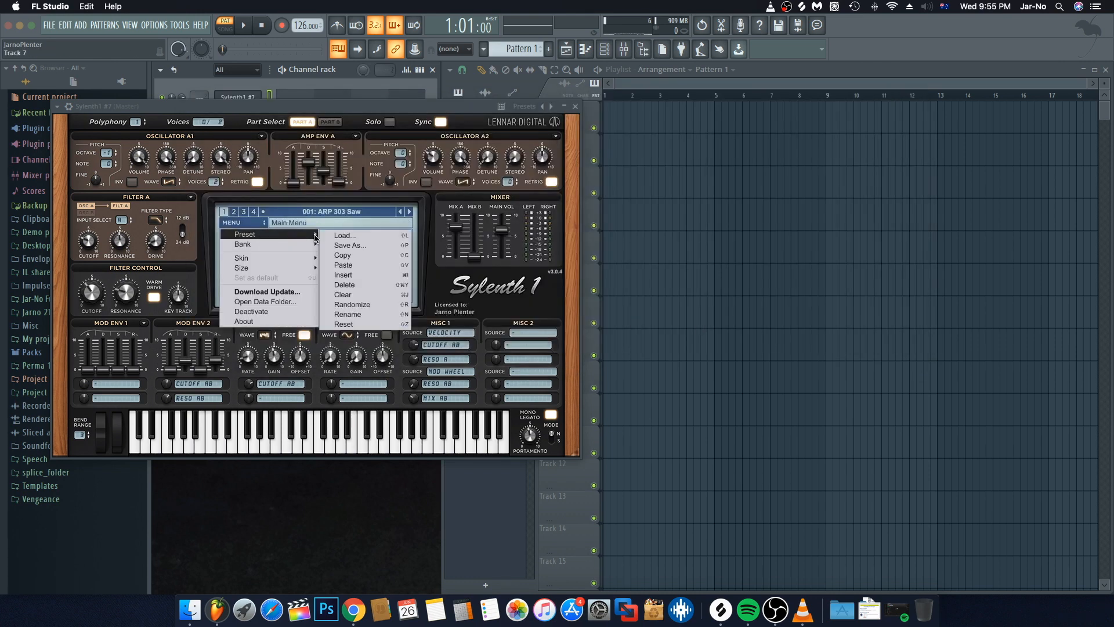
left_click(360, 237)
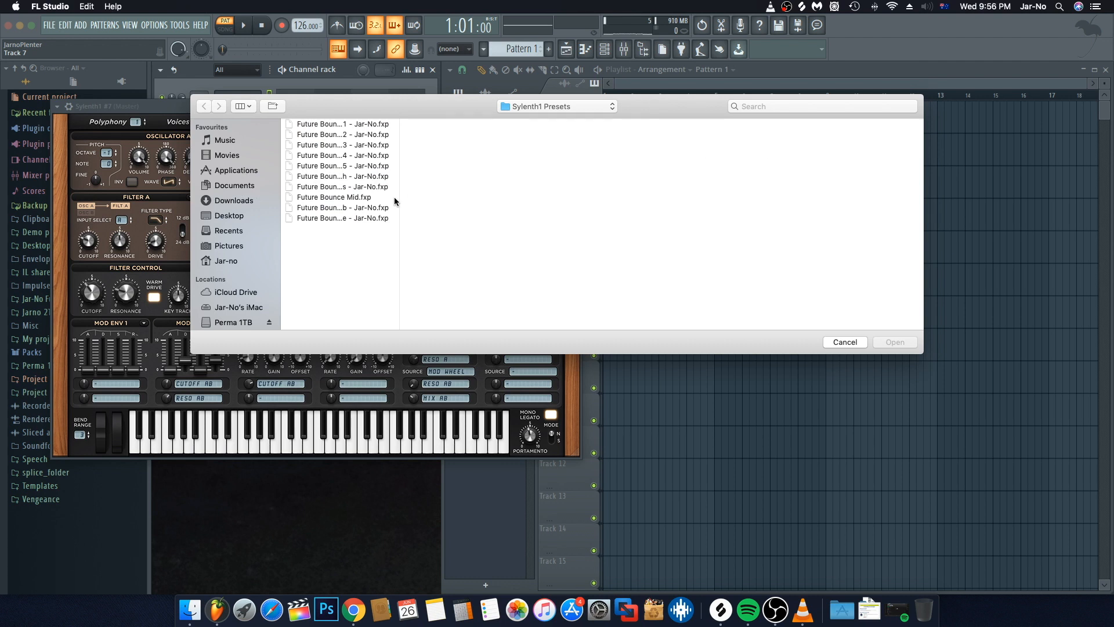
left_click_drag(398, 199, 469, 200)
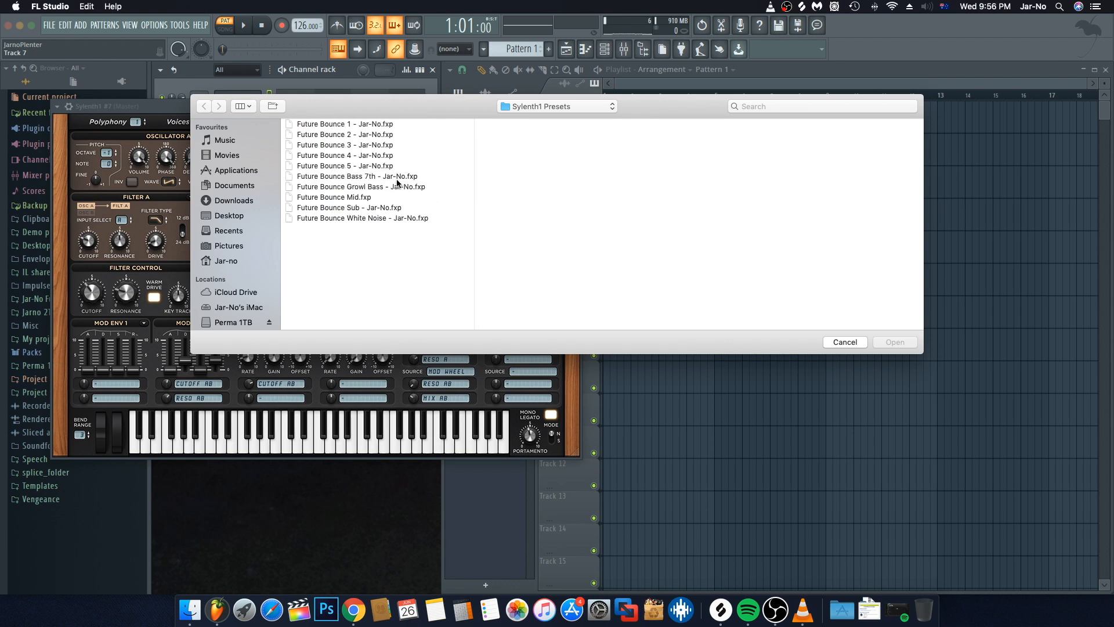
left_click(334, 208)
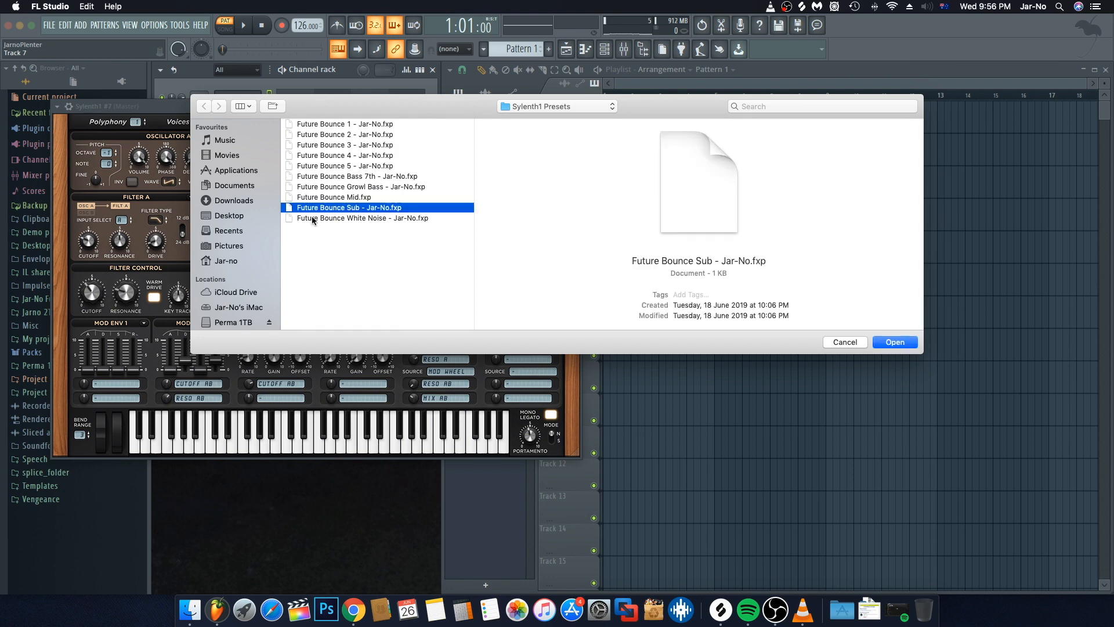
left_click(914, 344)
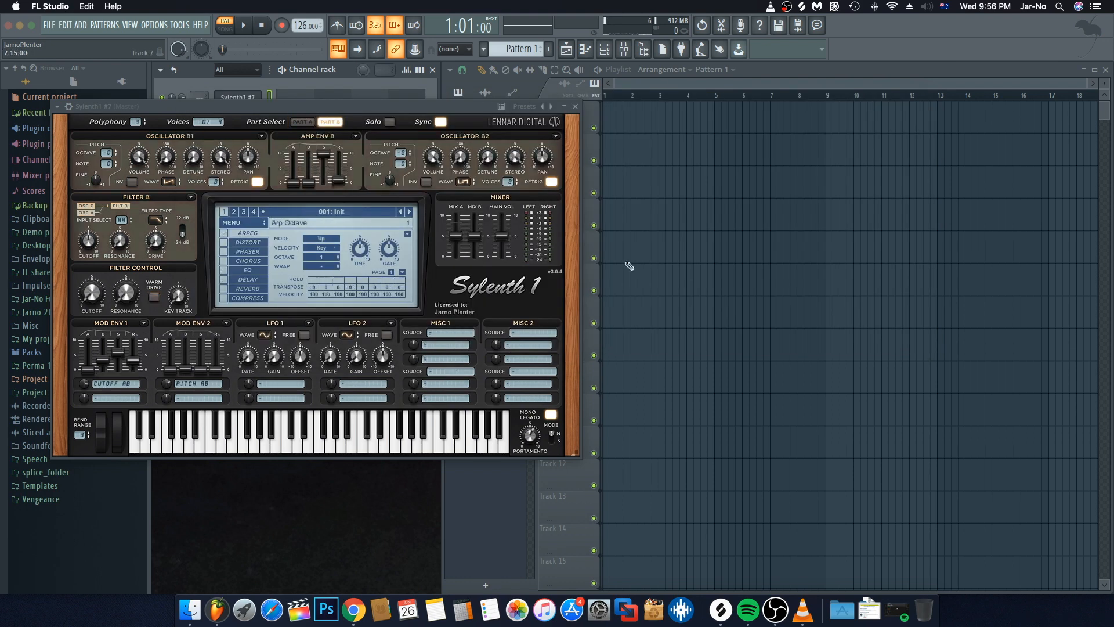
Audition the sub preset with a few notes, including low ones, and close the synth window
key("q")
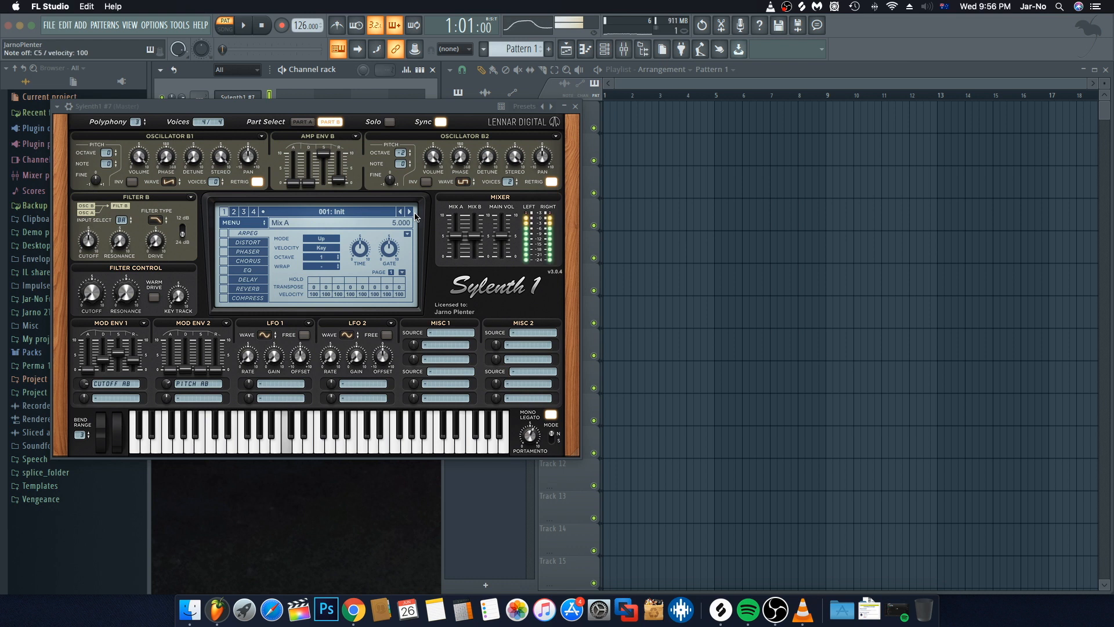
key("z")
key("x")
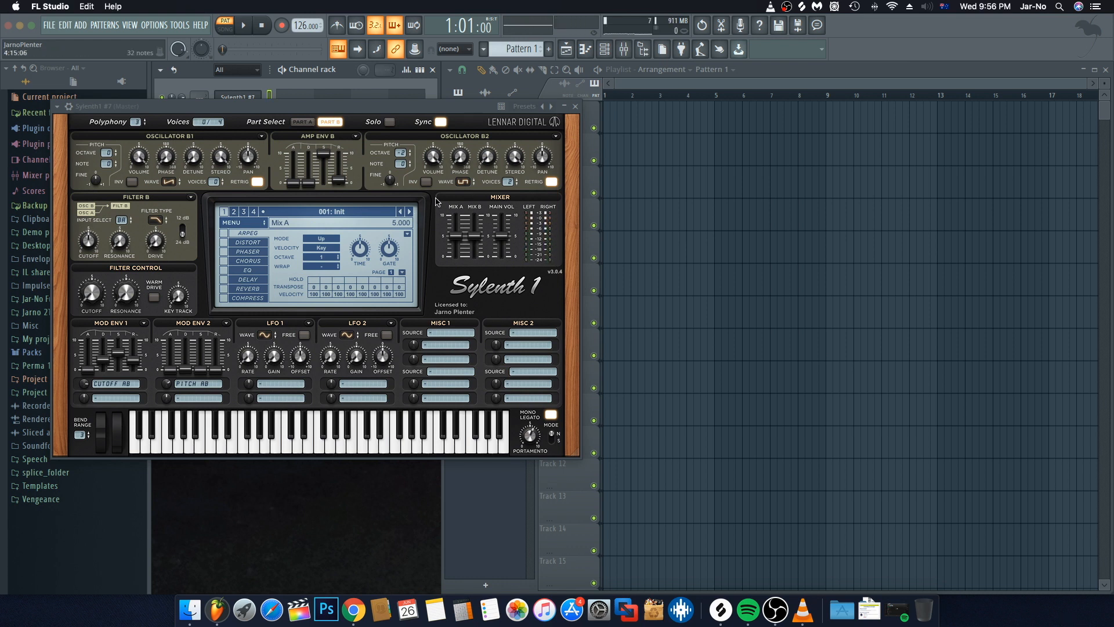
left_click(576, 107)
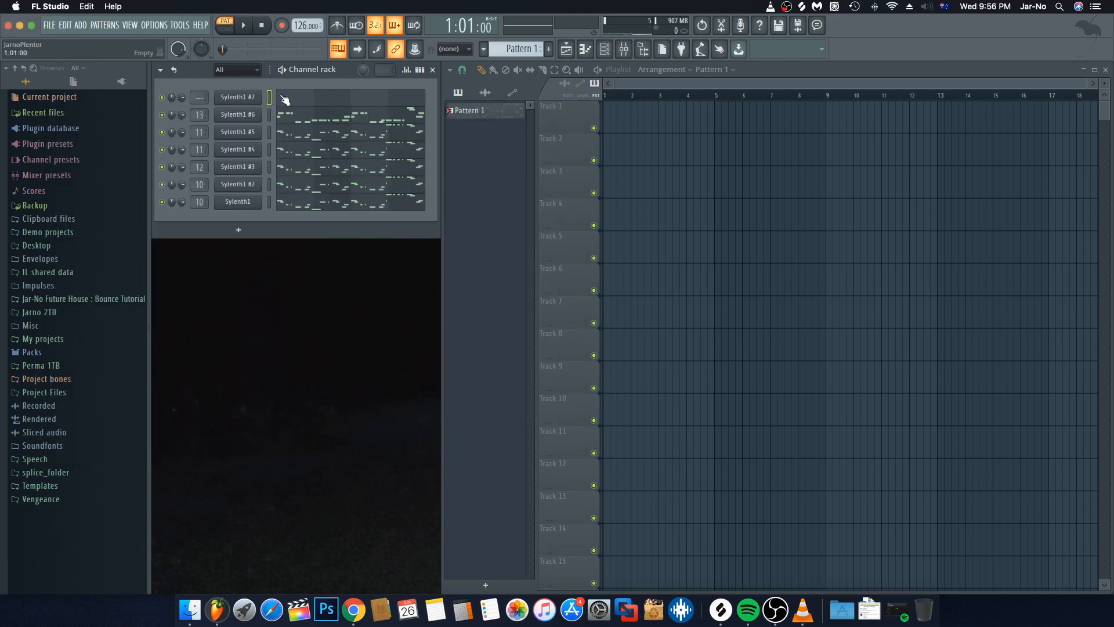
Route the Sylenth1 #7 channel to mixer track 14 and close the mixer
left_click(623, 50)
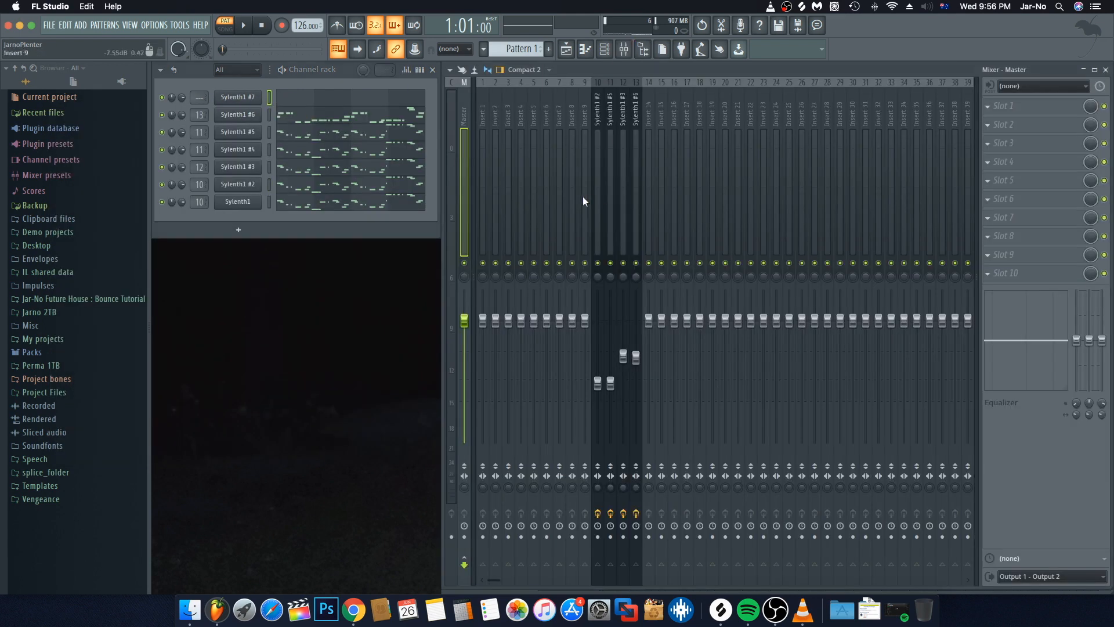
left_click(650, 174)
key("ctrl+l")
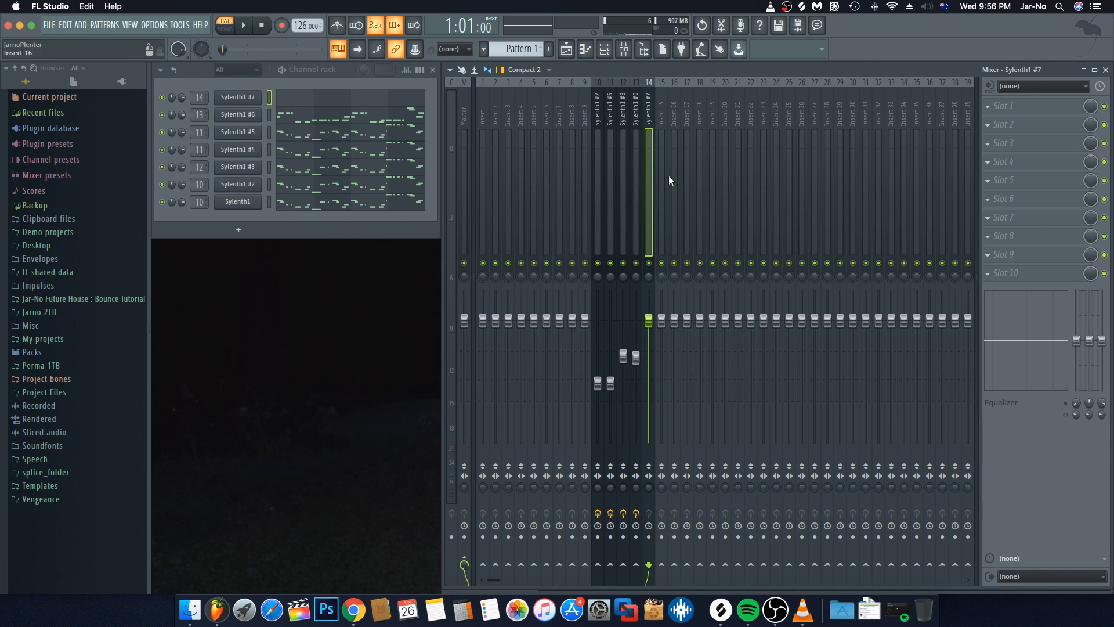
left_click(1106, 69)
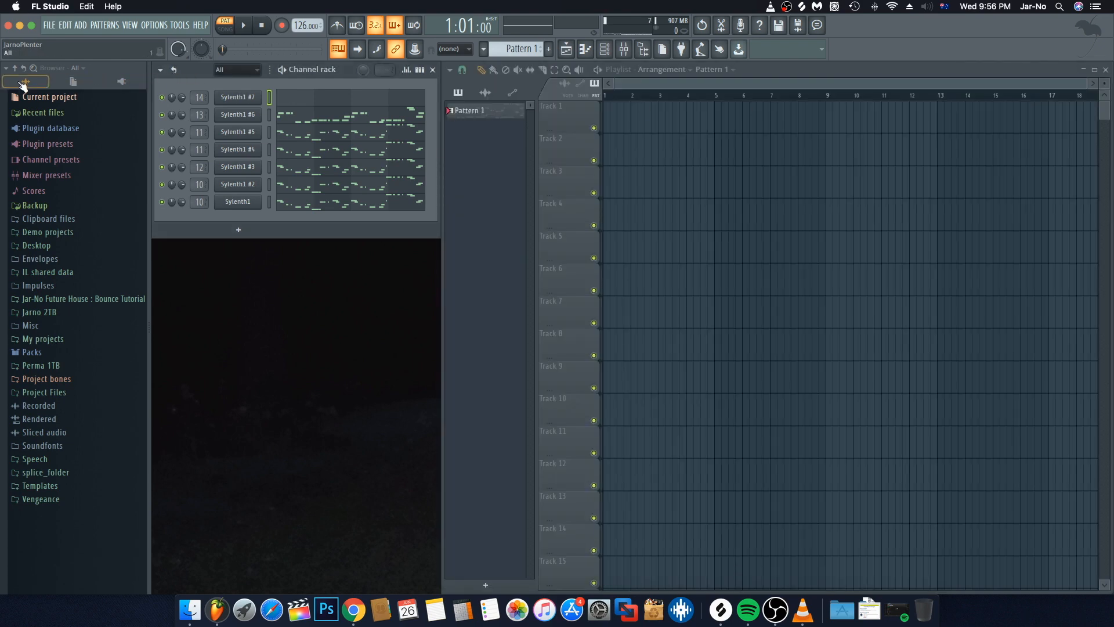
Copy the Sylenth1 #6 notes into the Sylenth1 #7 channel and select all of them in its piano roll
left_click(243, 97)
left_click(575, 107)
left_click(270, 114)
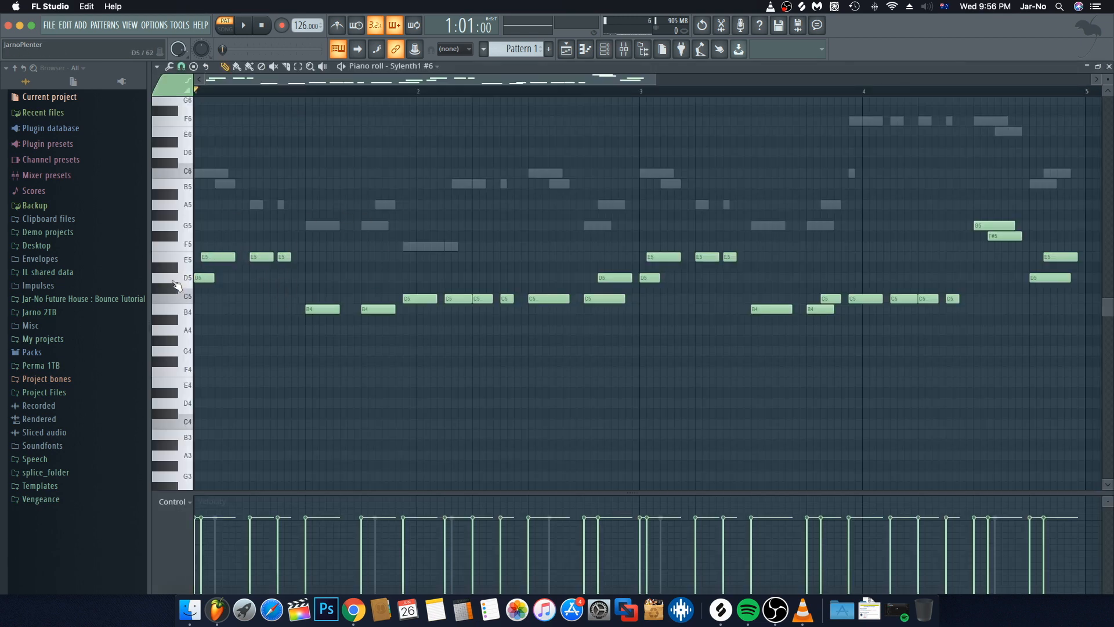
key("Escape")
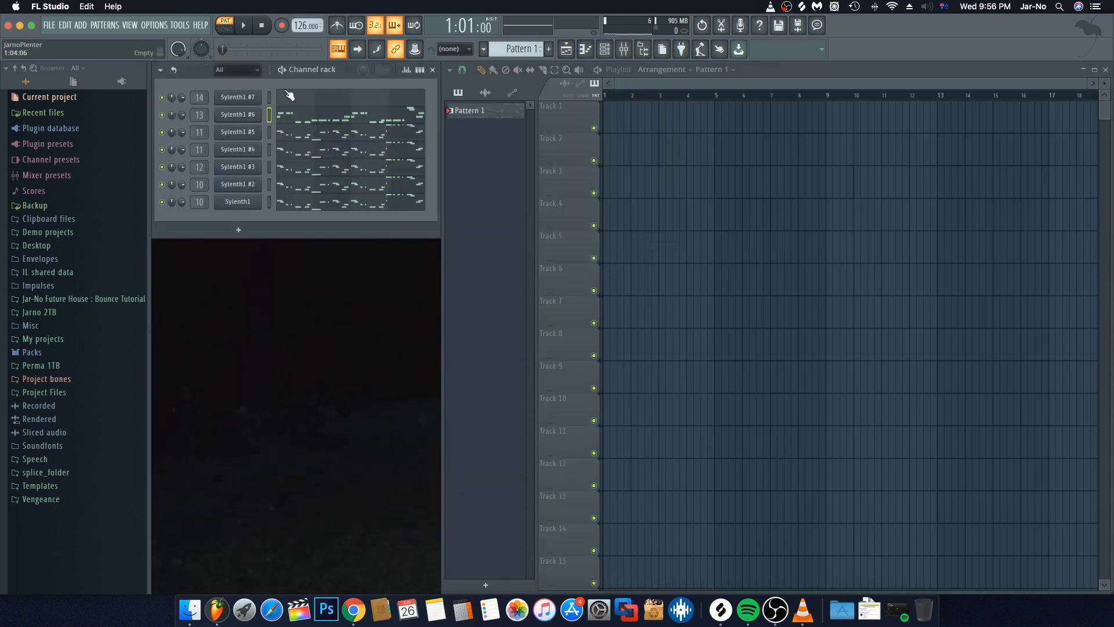
left_click(347, 101)
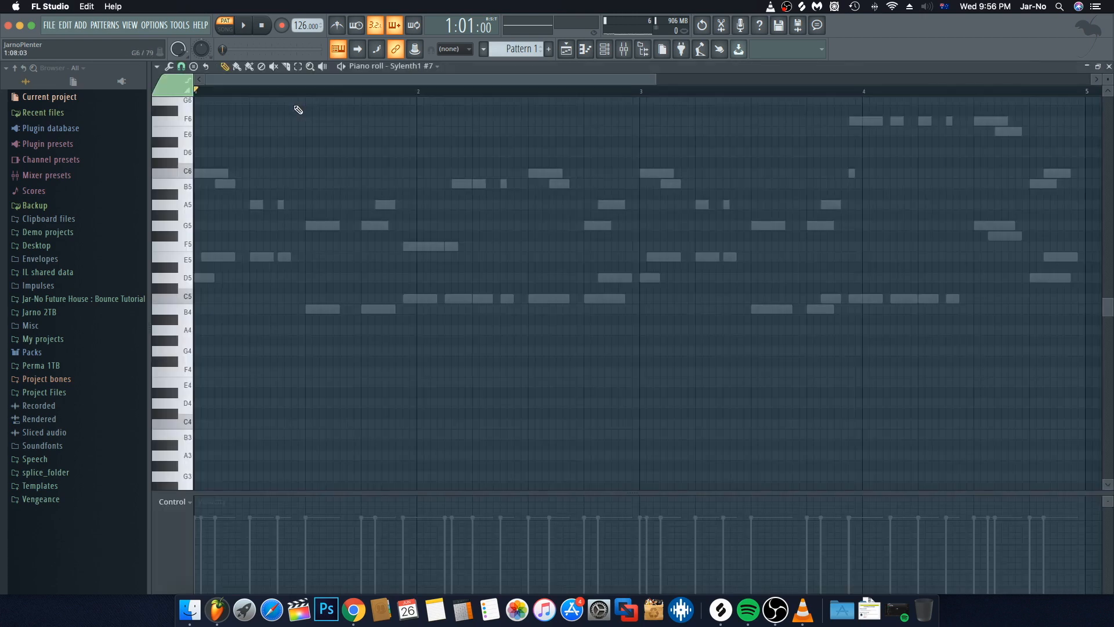
key("Escape")
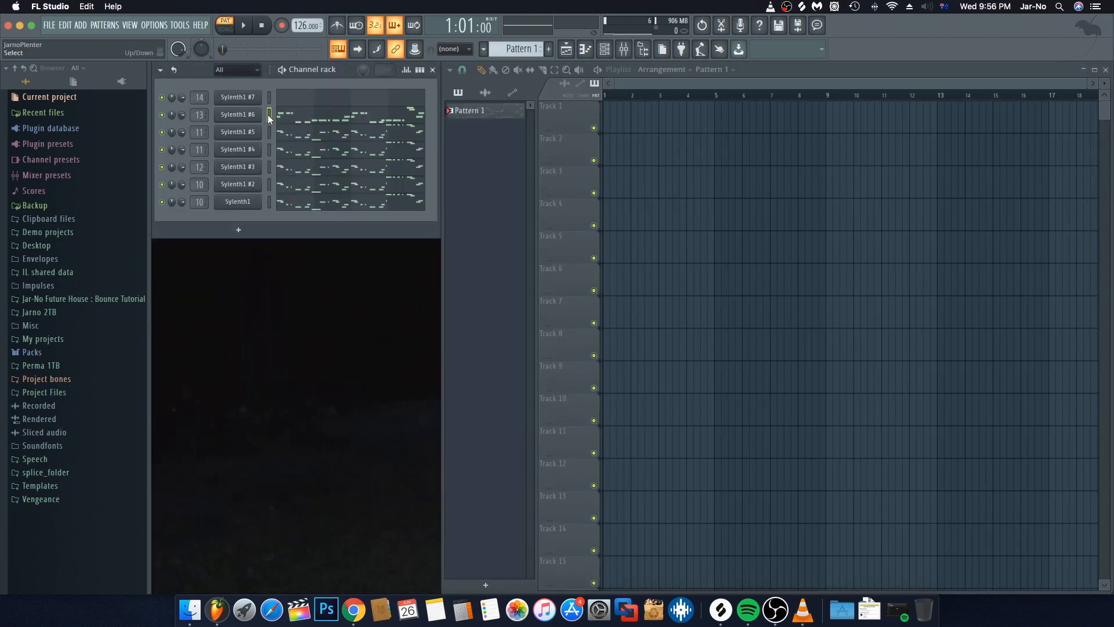
left_click(290, 100)
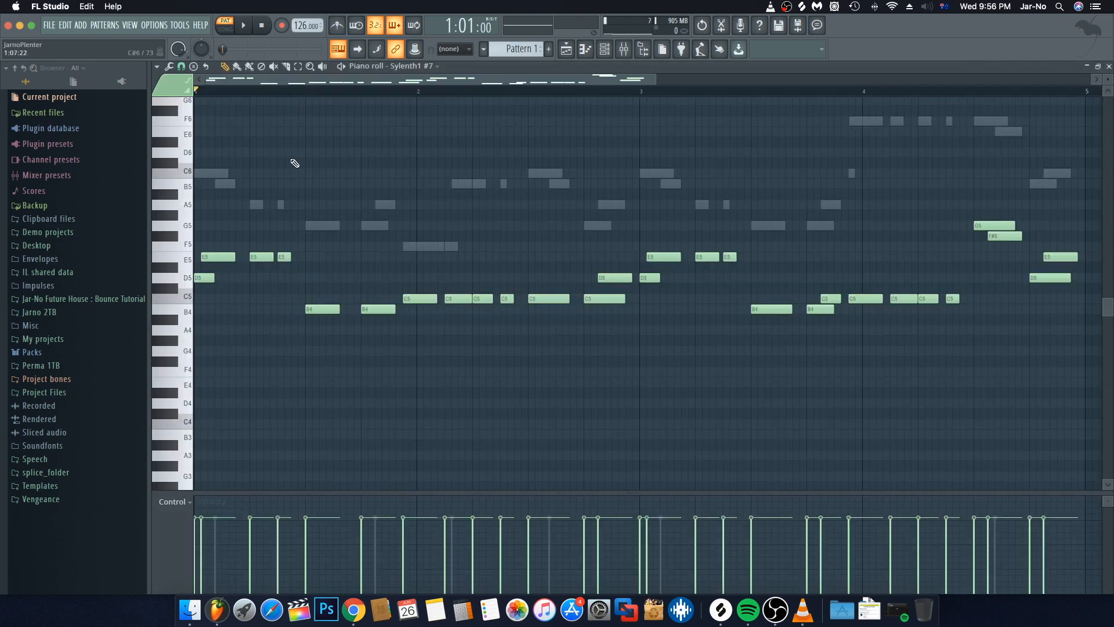
key("super+a")
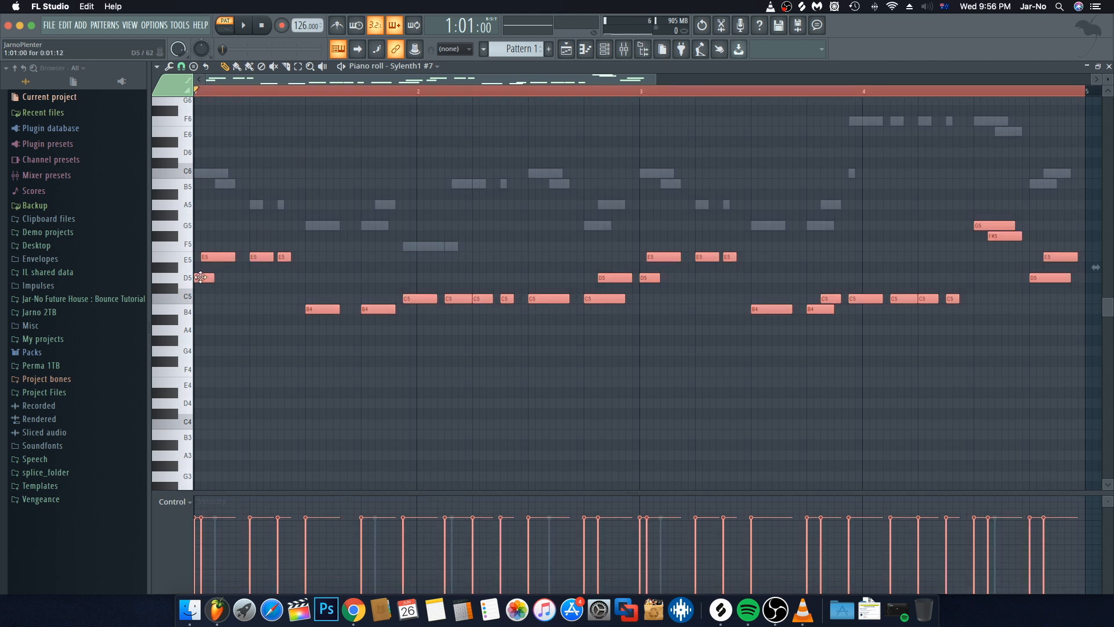
Move all the selected Sylenth1 #7 notes down to a lower pitch in the piano roll
left_click_drag(200, 278, 195, 355)
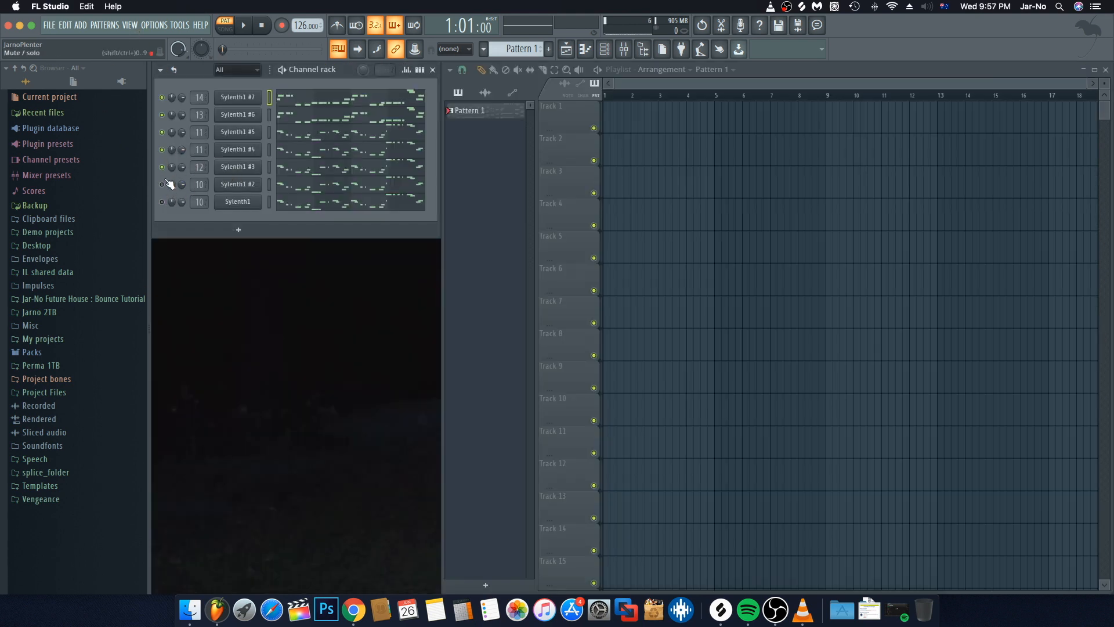
Solo mixer track 14, play the pattern, and lower the track's volume to about -5.8 dB
left_click(622, 50)
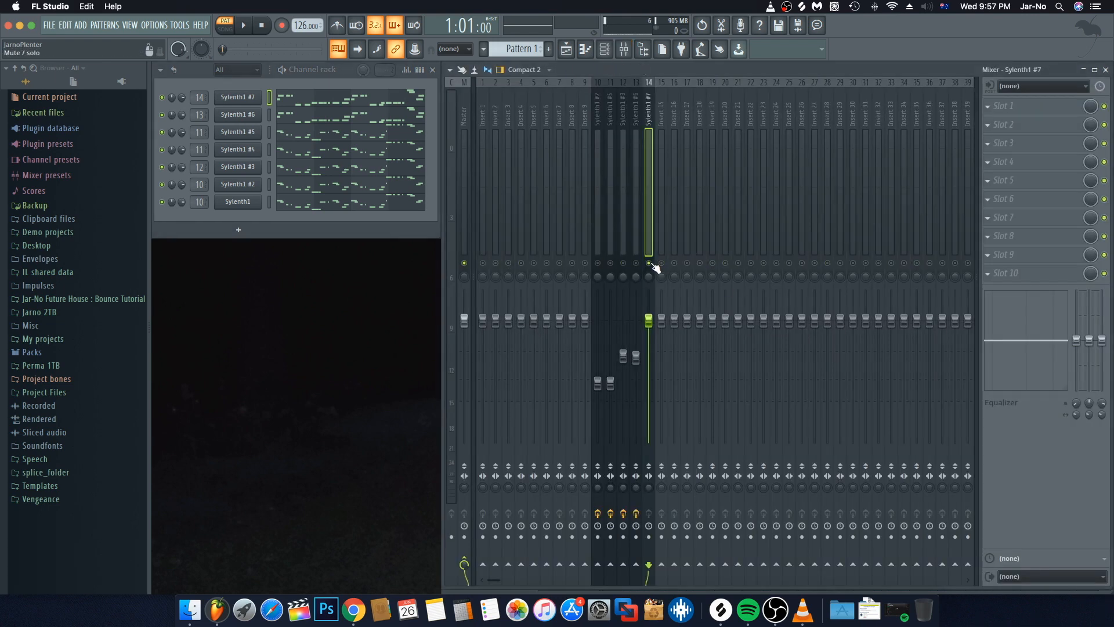
key("space")
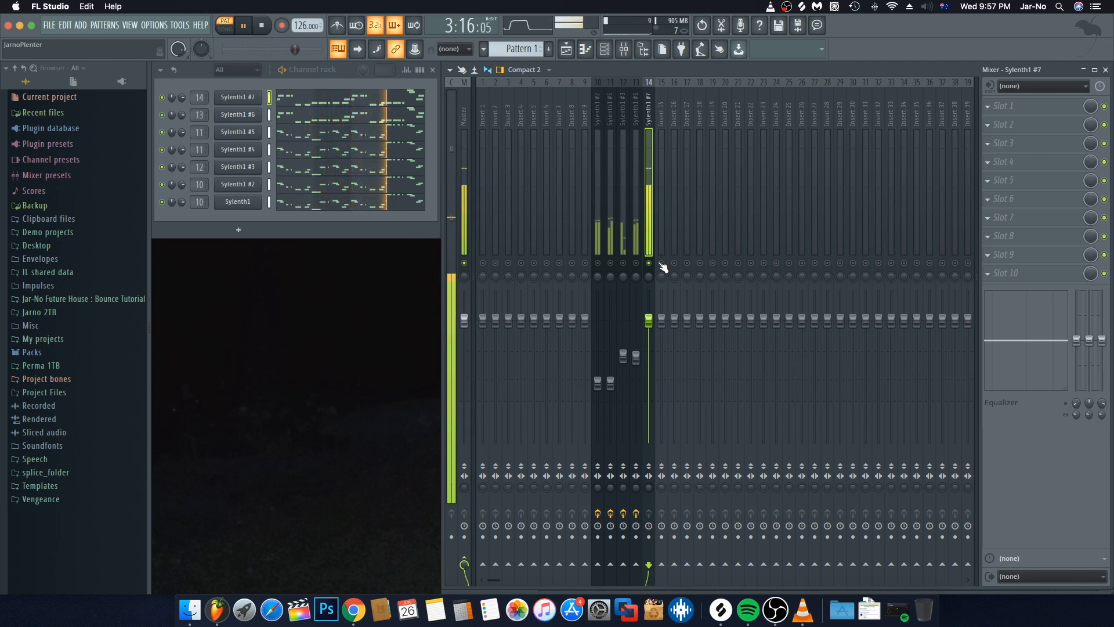
key("space")
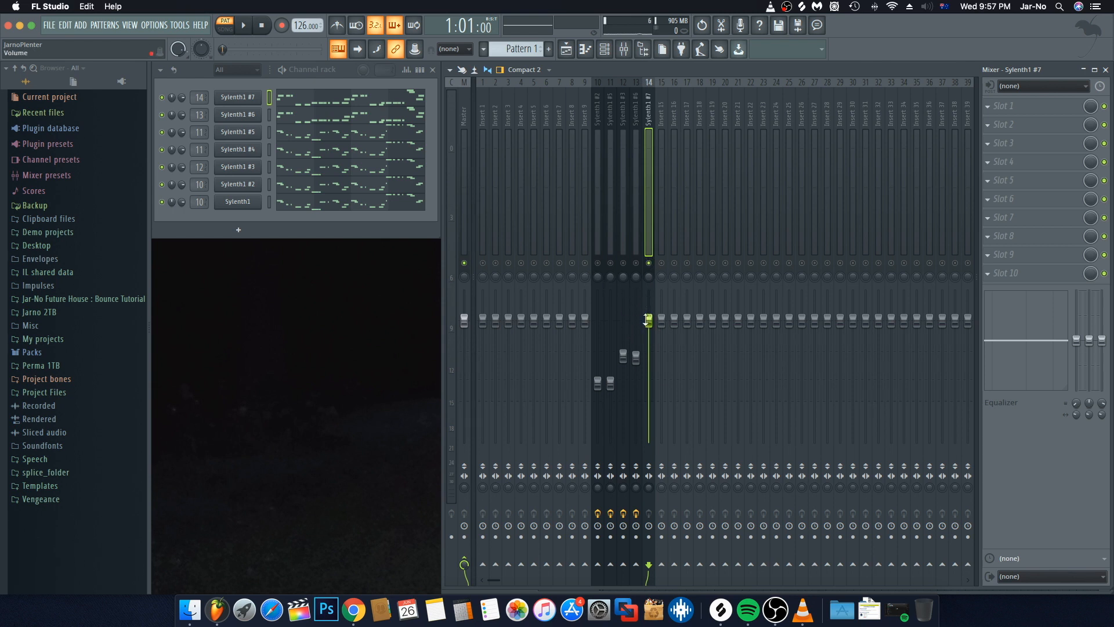
key("space")
left_click_drag(649, 319, 648, 350)
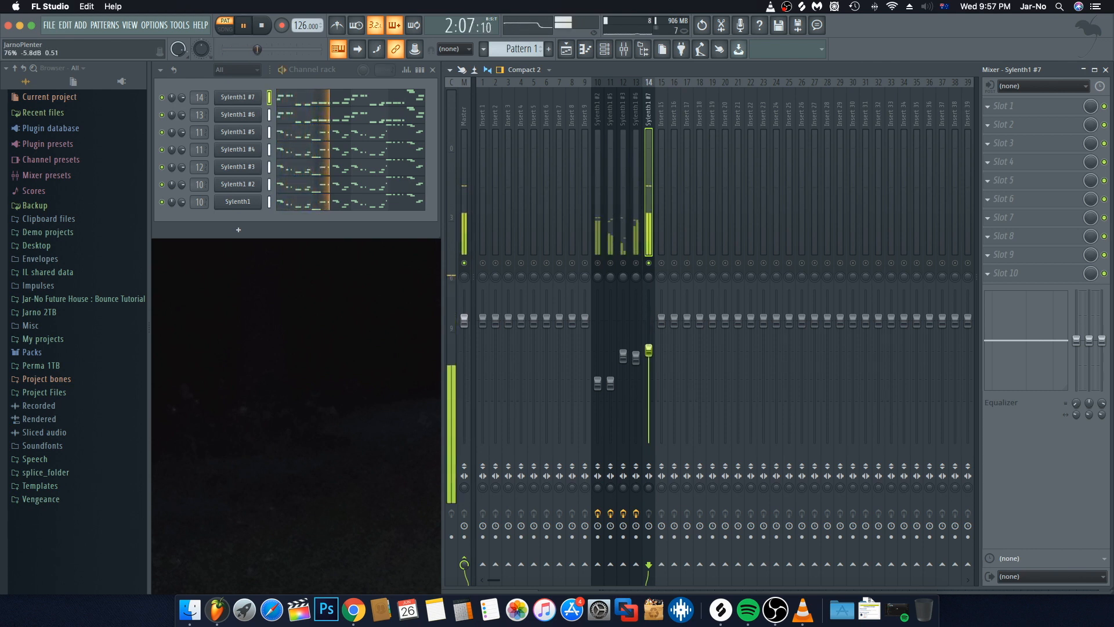
Insert Fruity parametric EQ 2 in the first effect slot of the Sylenth1 #7 mixer track and stop playback
left_click(1039, 107)
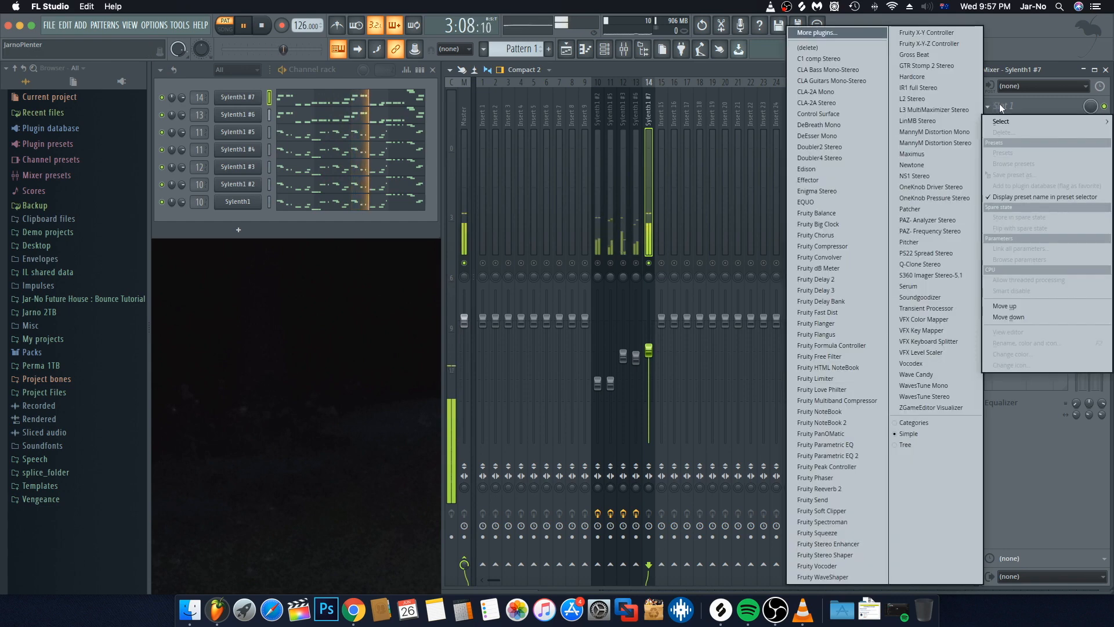
left_click(852, 457)
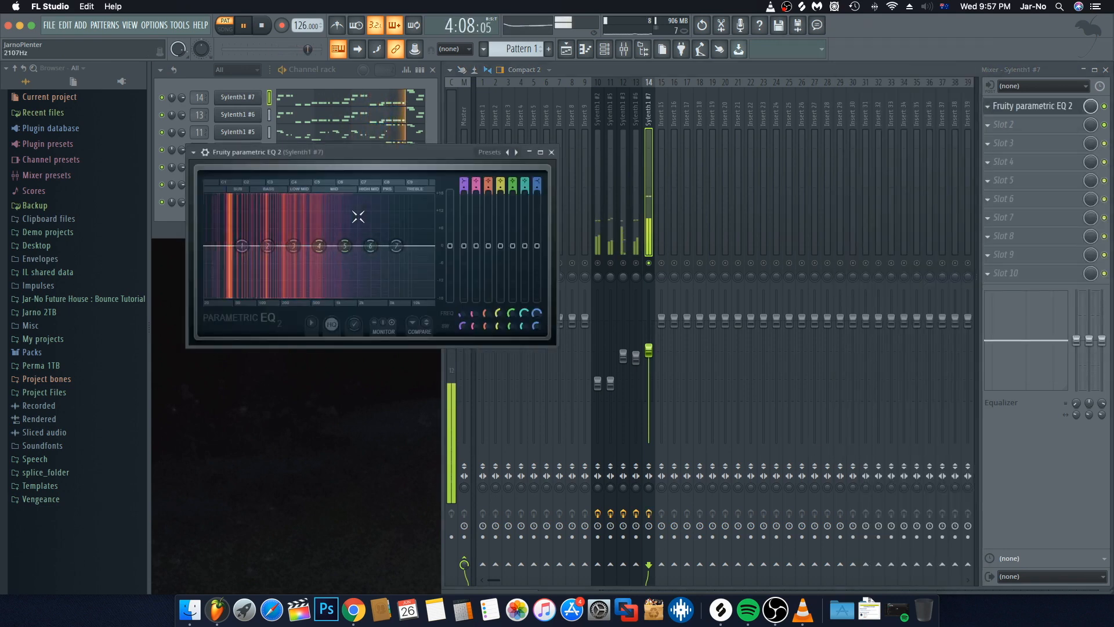
key("space")
Set EQ band 1 to order Steep 8 and pull it down at the lowest frequencies to form a low cut
right_click(242, 246)
mouse_move(259, 276)
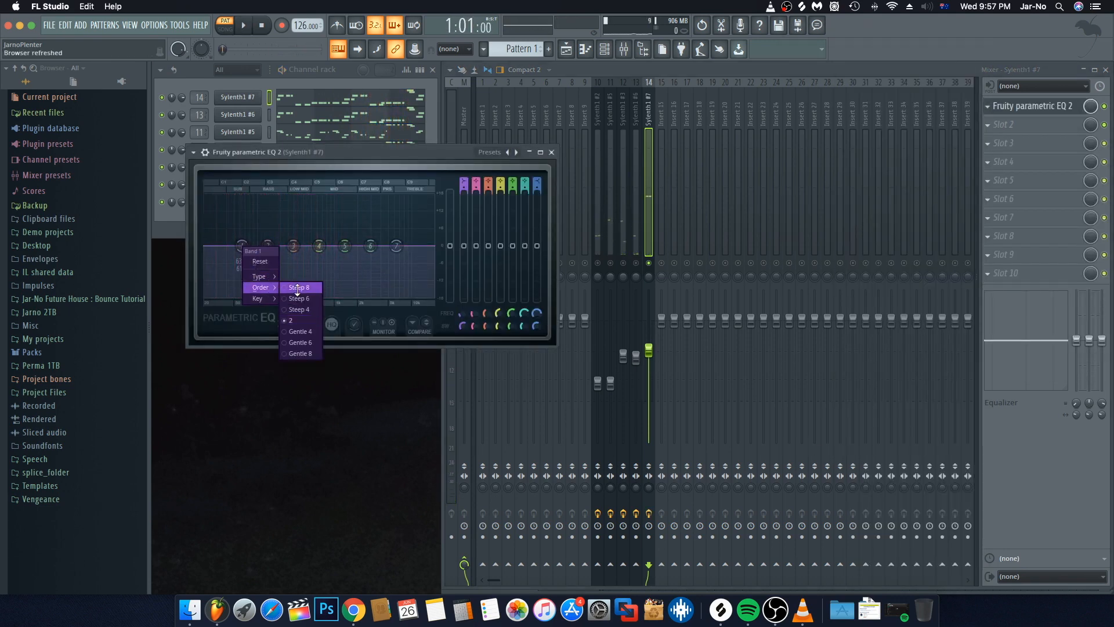
left_click(297, 291)
left_click_drag(242, 247, 206, 292)
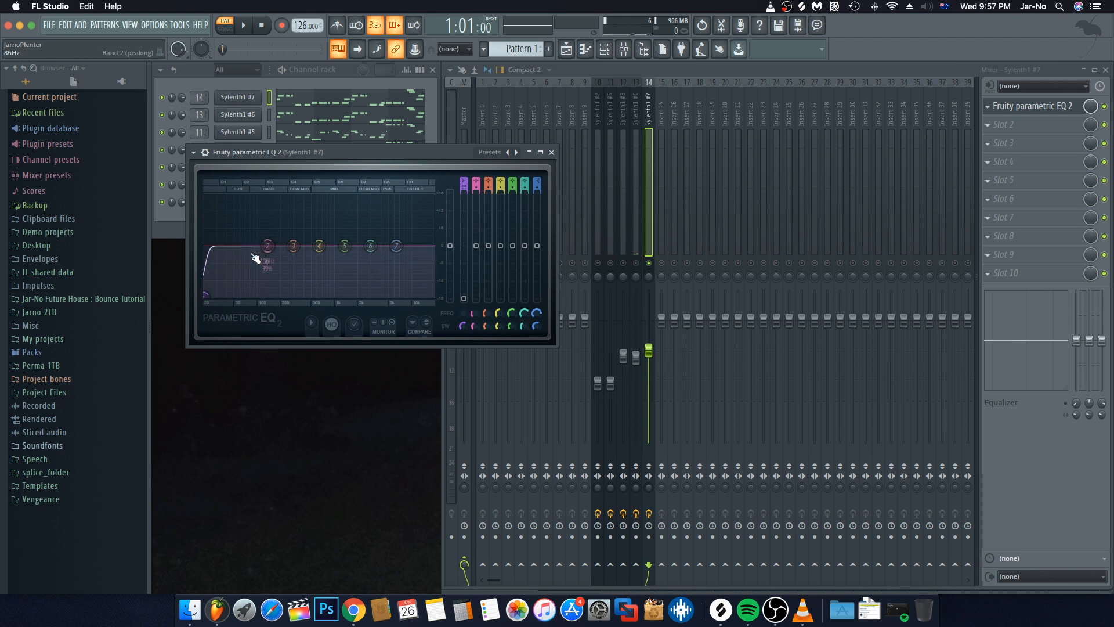
Shift EQ bands 2, 3 and 4 into the sub and bass range with slight boosts, placing band 4 near 141 Hz, and briefly play the result
left_click_drag(267, 247, 216, 235)
left_click_drag(293, 246, 247, 236)
left_click_drag(321, 247, 269, 242)
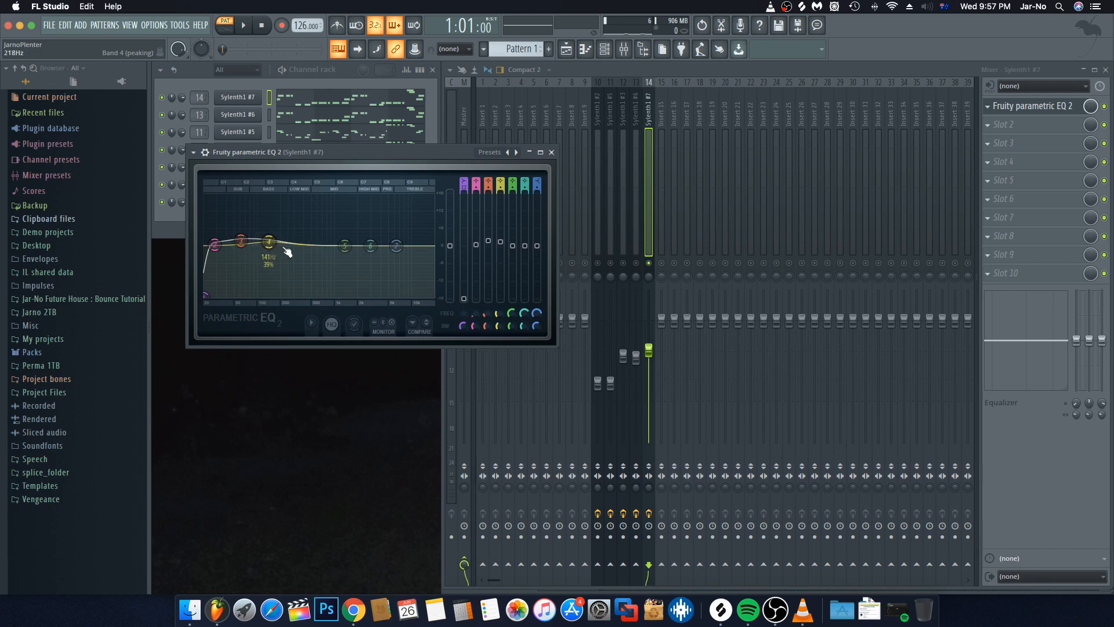
key("space")
key("space")
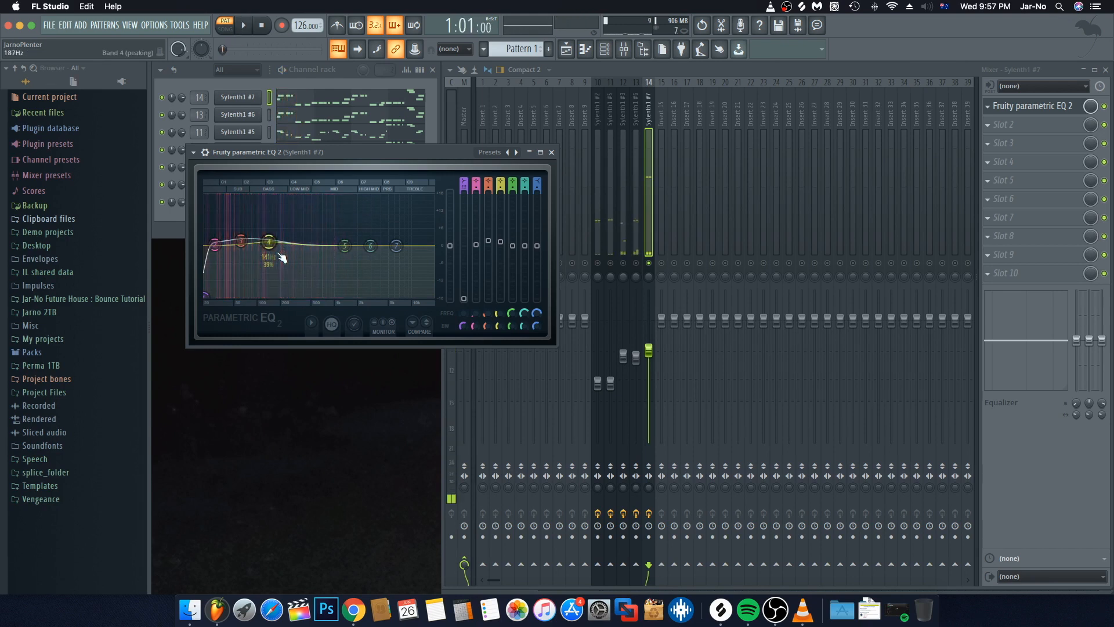
Try the band 1 cut at about 37 Hz, check its order options, and return it to about 20 Hz
left_click_drag(207, 300, 224, 296)
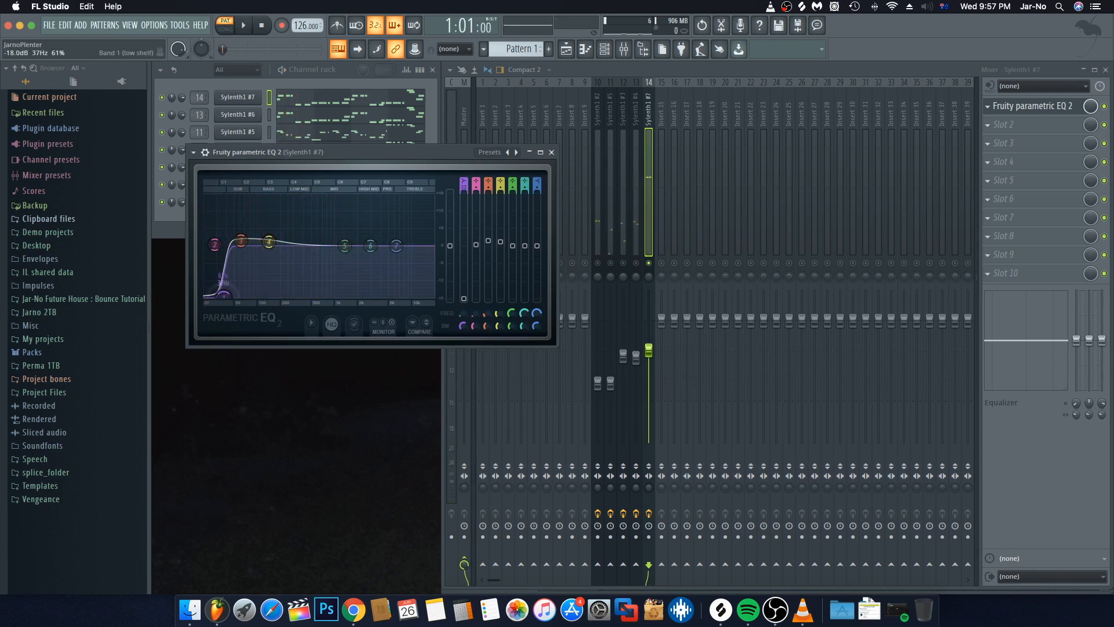
right_click(224, 299)
mouse_move(253, 329)
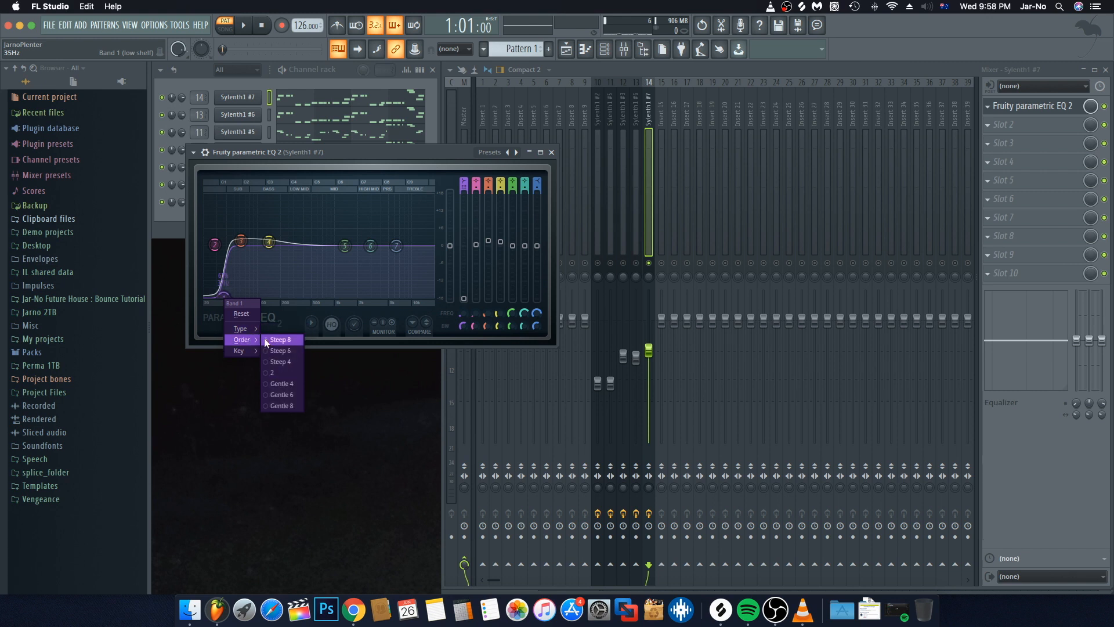
left_click(247, 266)
left_click_drag(223, 295, 204, 294)
Fine-tune the positions of EQ bands 2, 3 and 4, with band 4 at 1.5 dB and 138 Hz
left_click_drag(213, 247, 212, 245)
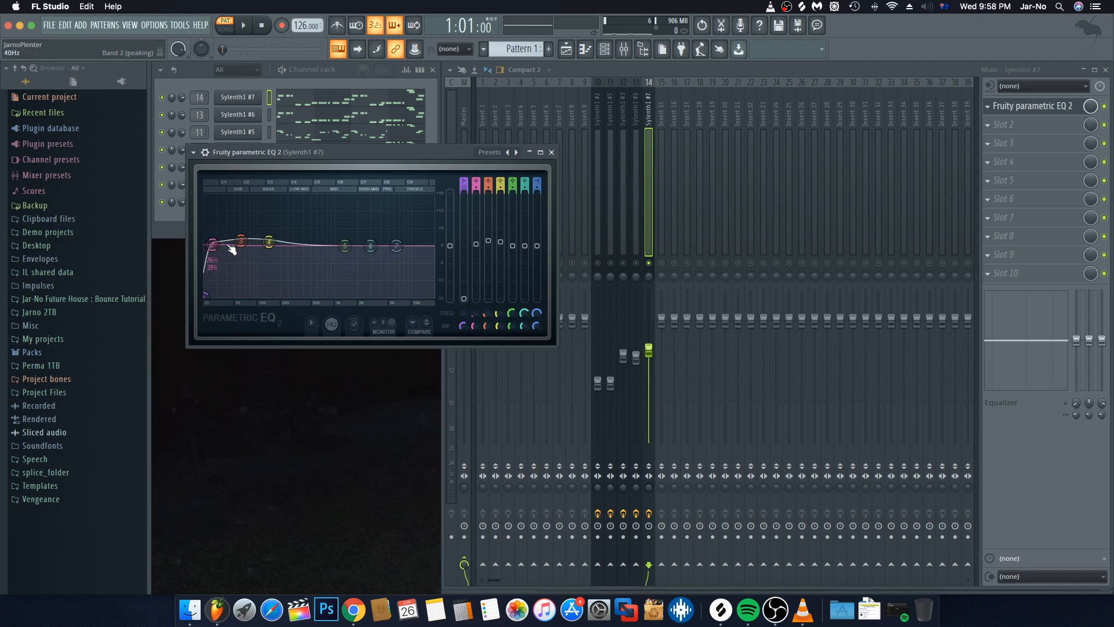
left_click_drag(241, 242, 240, 242)
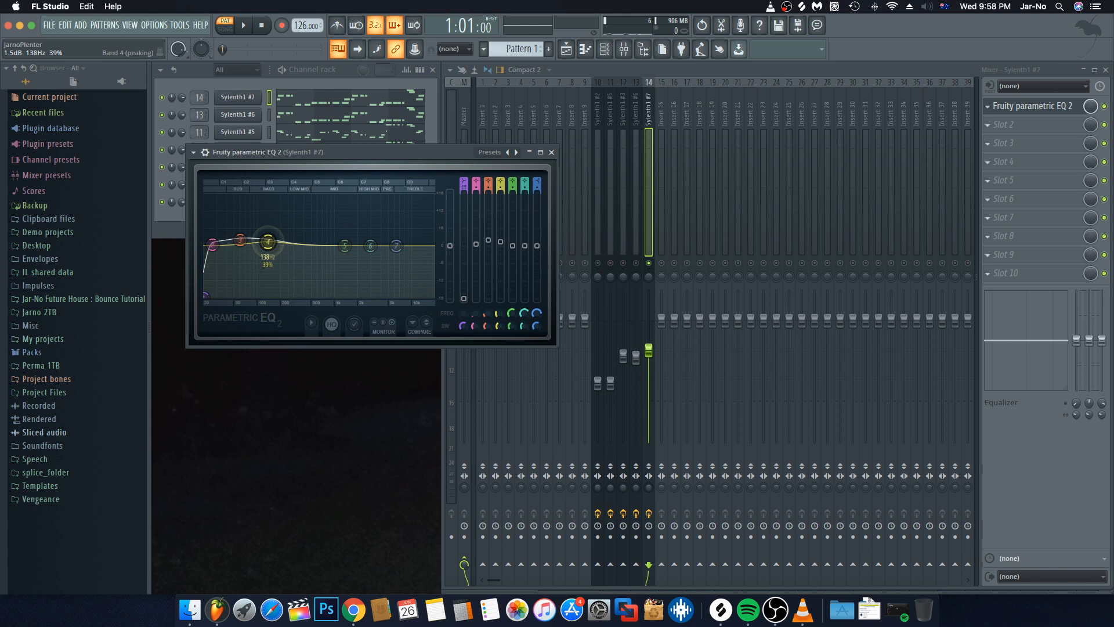
Change the filter type of EQ band 7 to Low pass
right_click(397, 247)
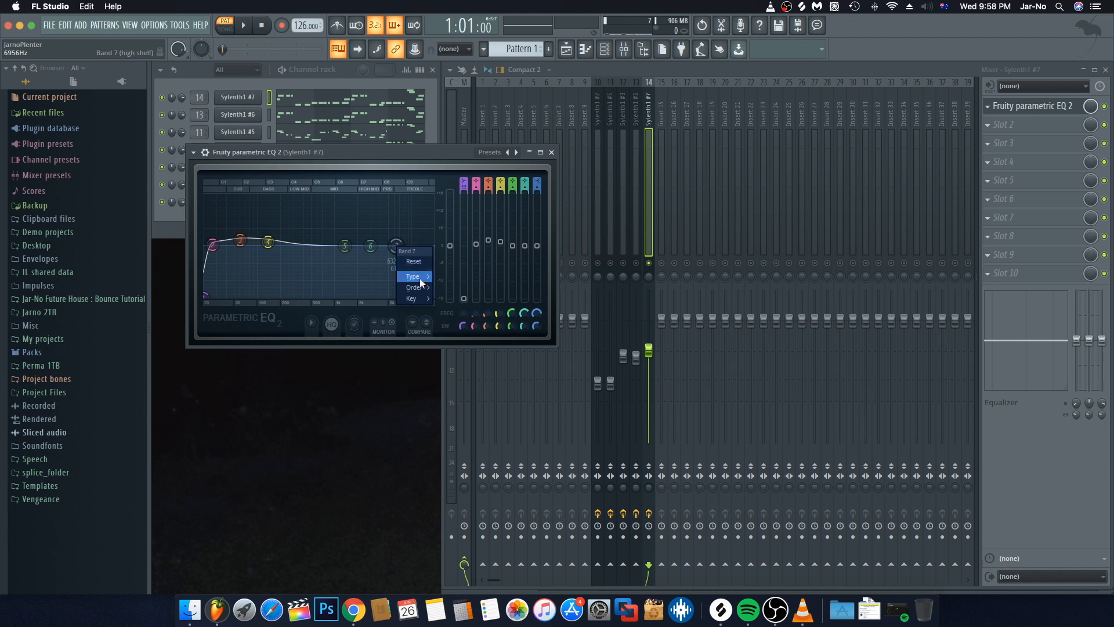
left_click(447, 288)
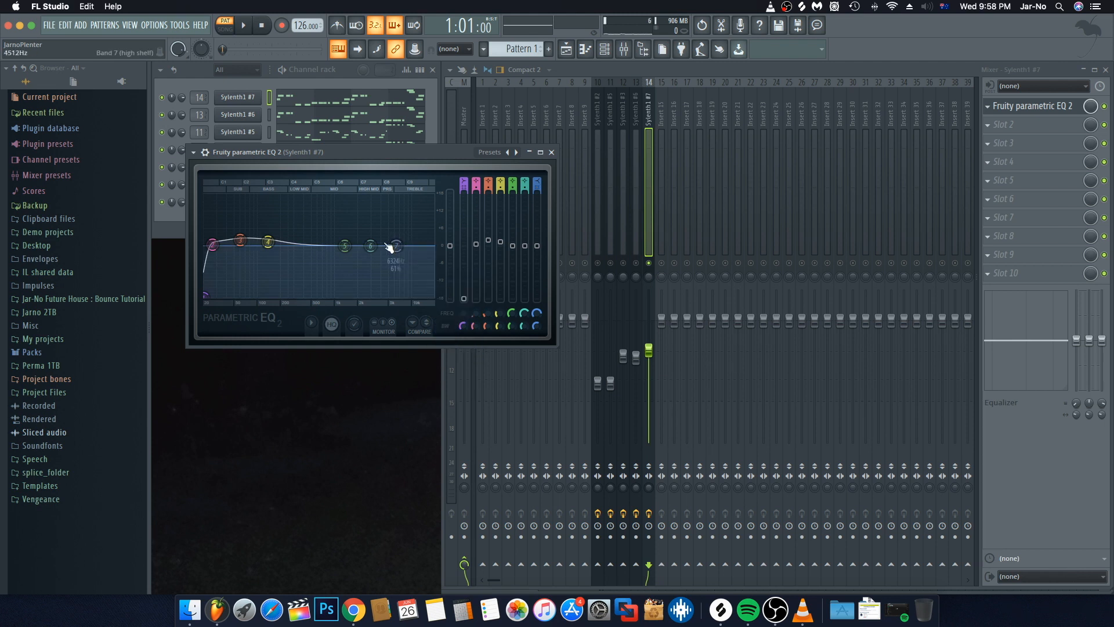
right_click(394, 245)
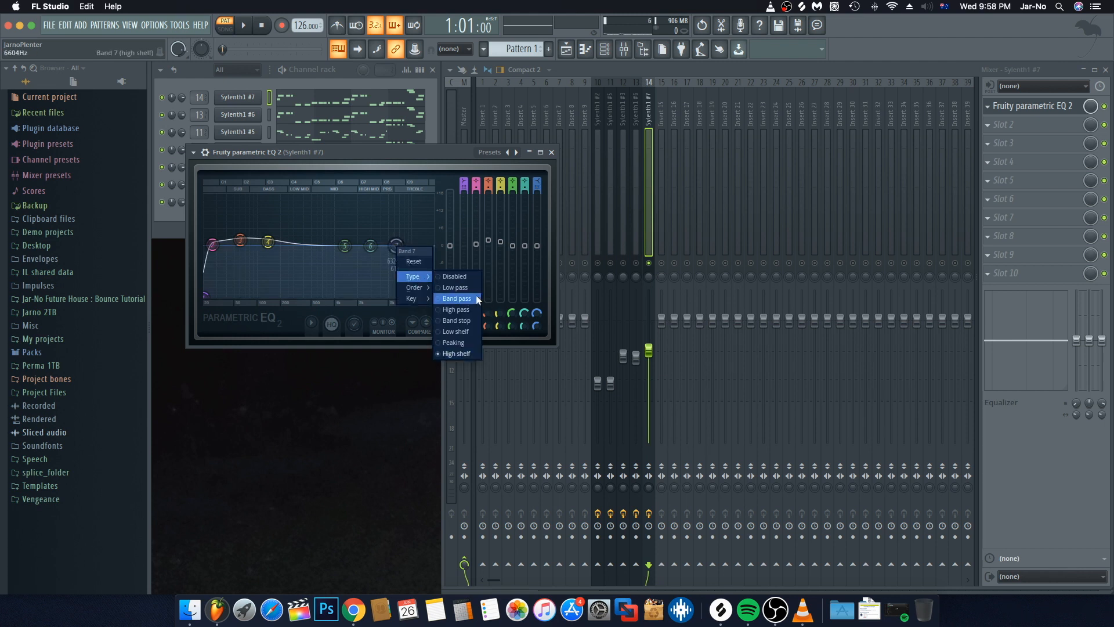
left_click(455, 287)
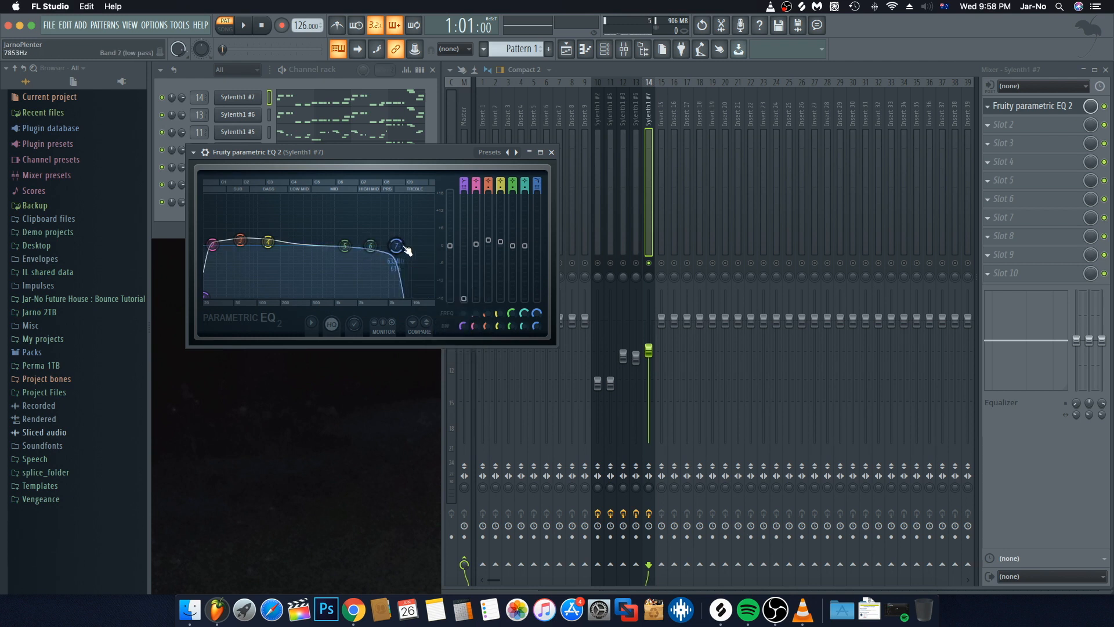
Try sweeping the band 7 low pass down to about 238 Hz during playback
key("space")
left_click_drag(399, 248, 286, 246)
key("space")
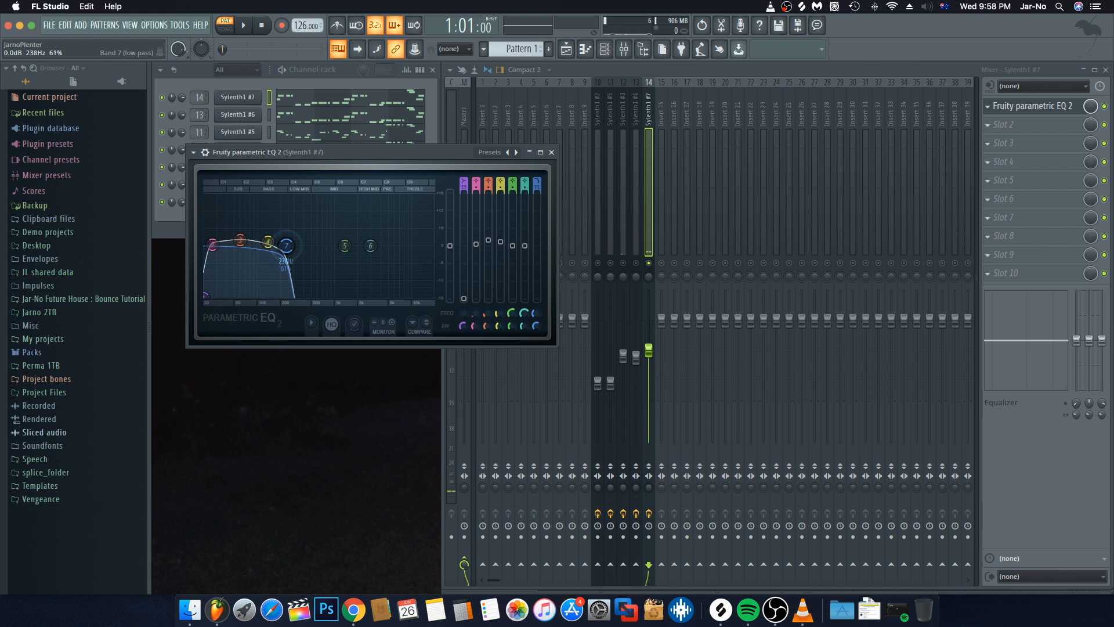
Move the band 7 low pass back up near the high mids and lower band 6 while listening to the sub
left_click_drag(286, 245, 377, 246)
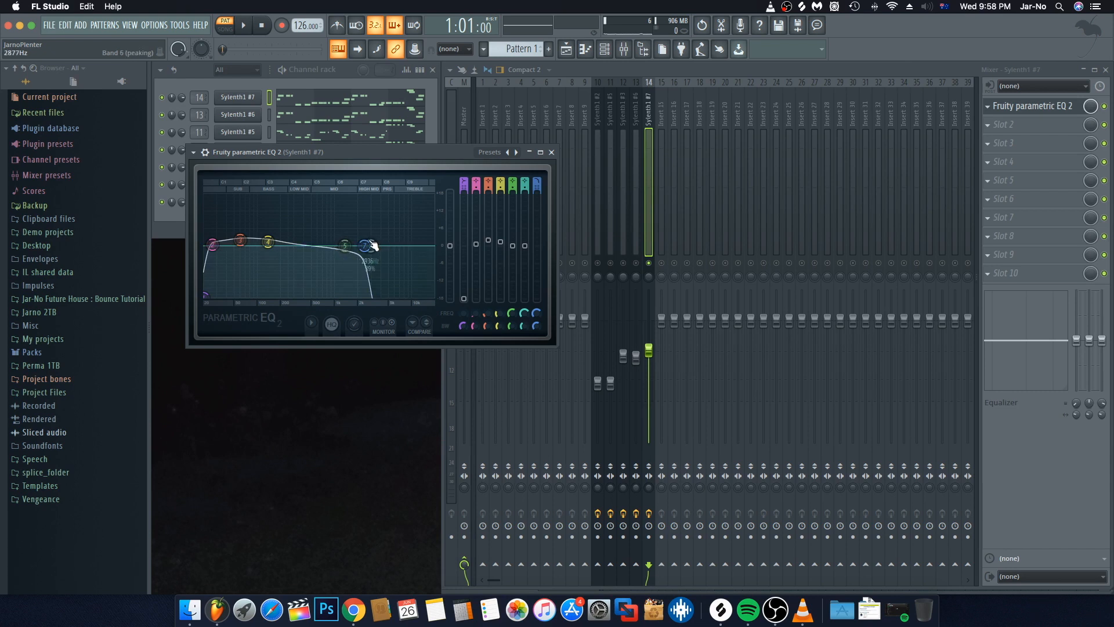
key("space")
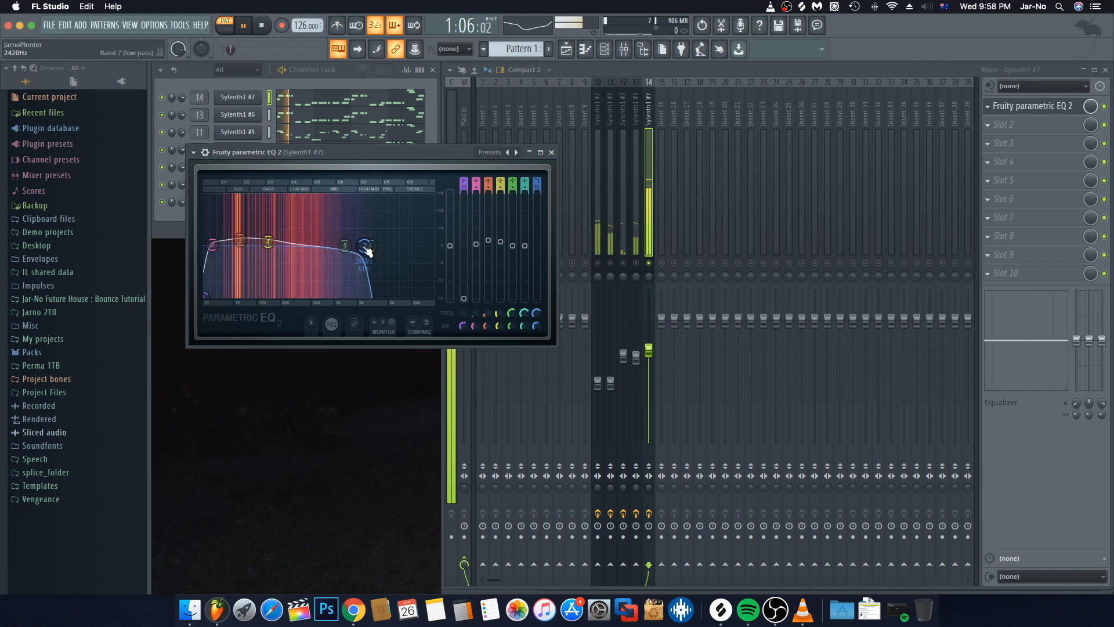
mouse_move(367, 251)
left_mouse_down()
mouse_move(432, 248)
mouse_move(354, 246)
mouse_move(369, 263)
mouse_move(357, 246)
left_mouse_up()
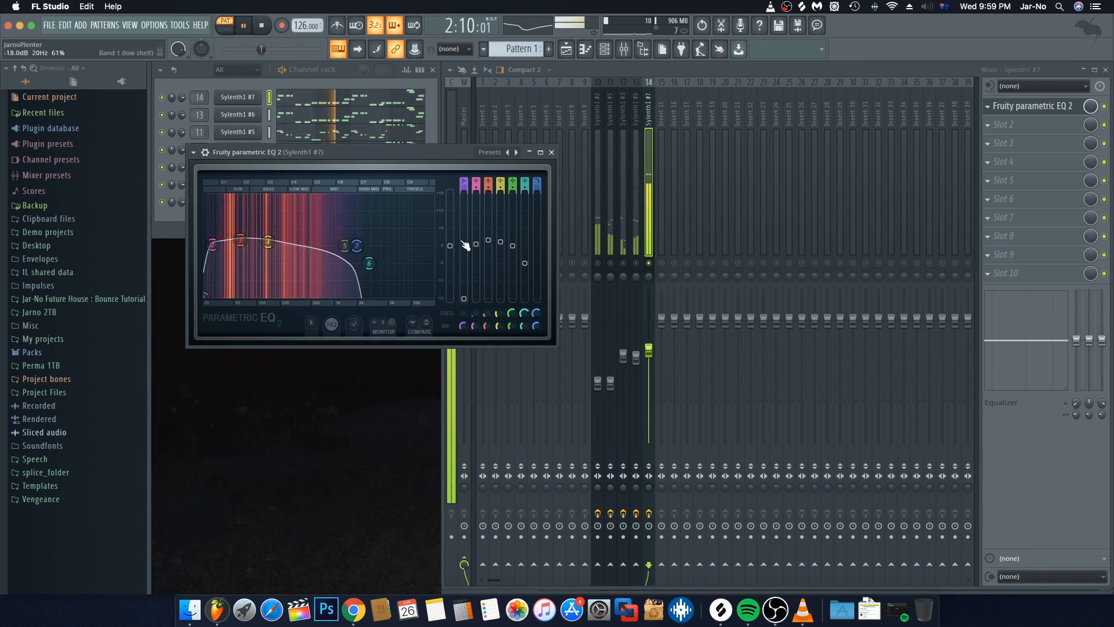
key("space")
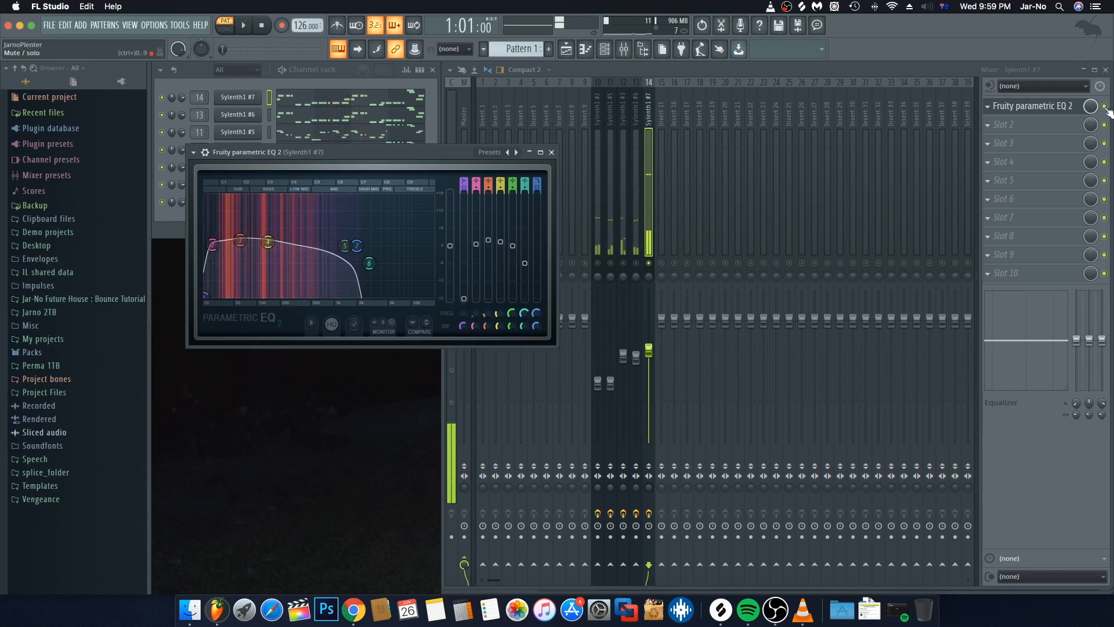
Compare the soloed sub with the EQ bypassed and enabled, leave it enabled, and close the EQ window
left_click(1107, 110)
key("space")
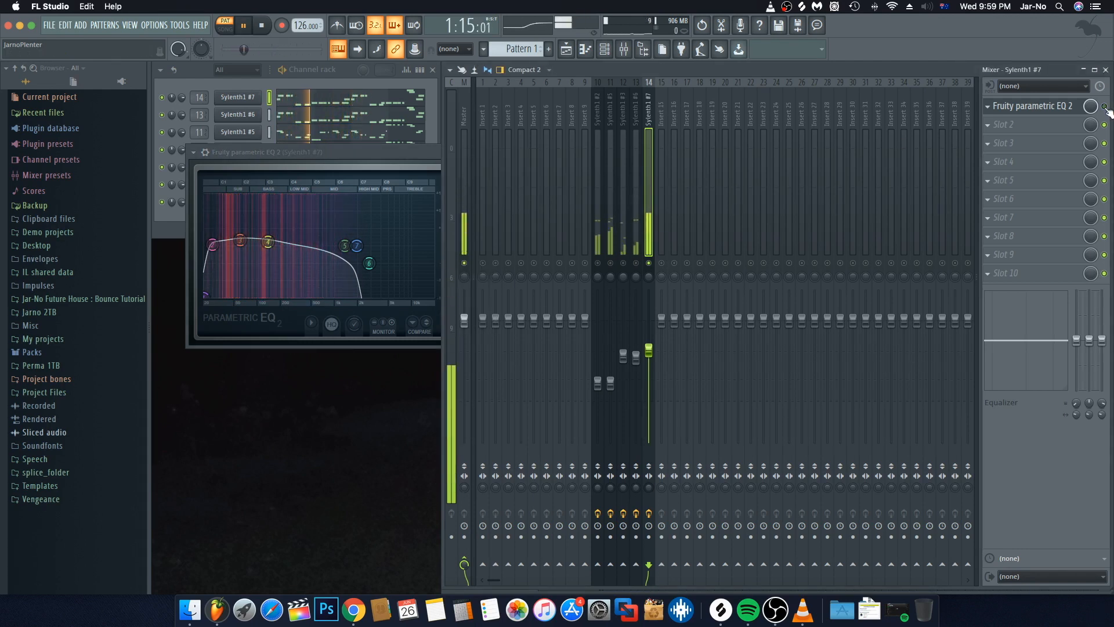
key("space")
key("space")
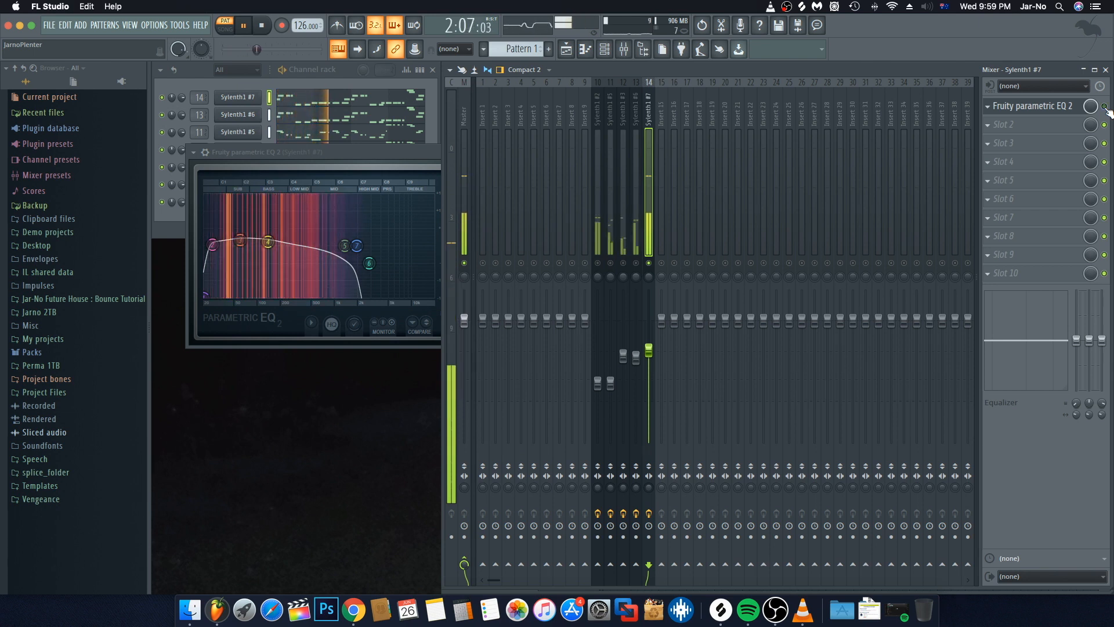
key("space")
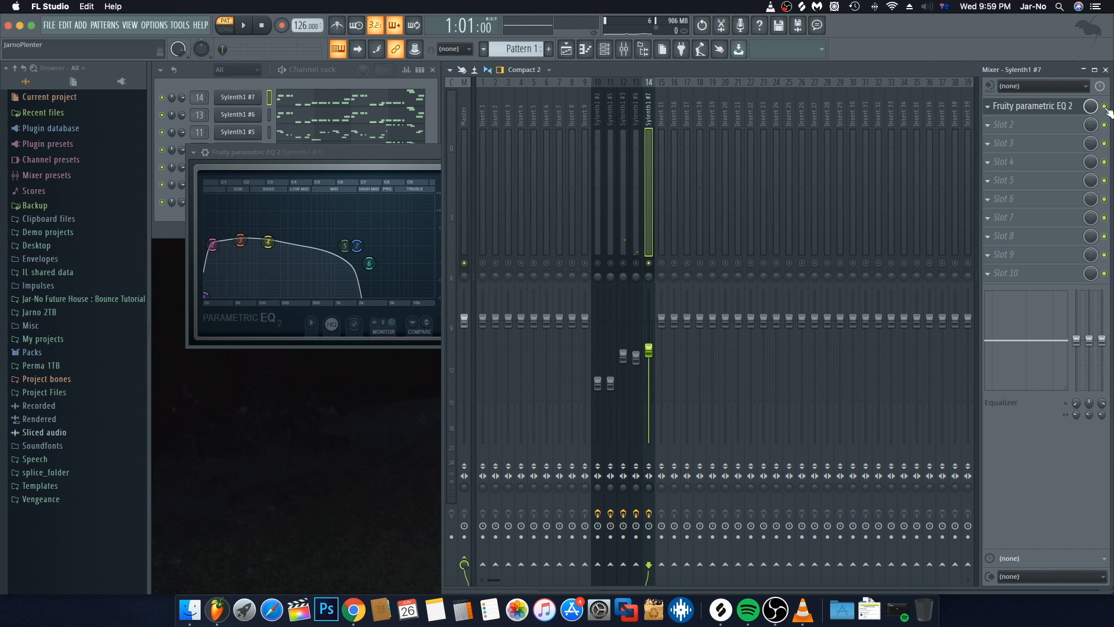
left_click(391, 150)
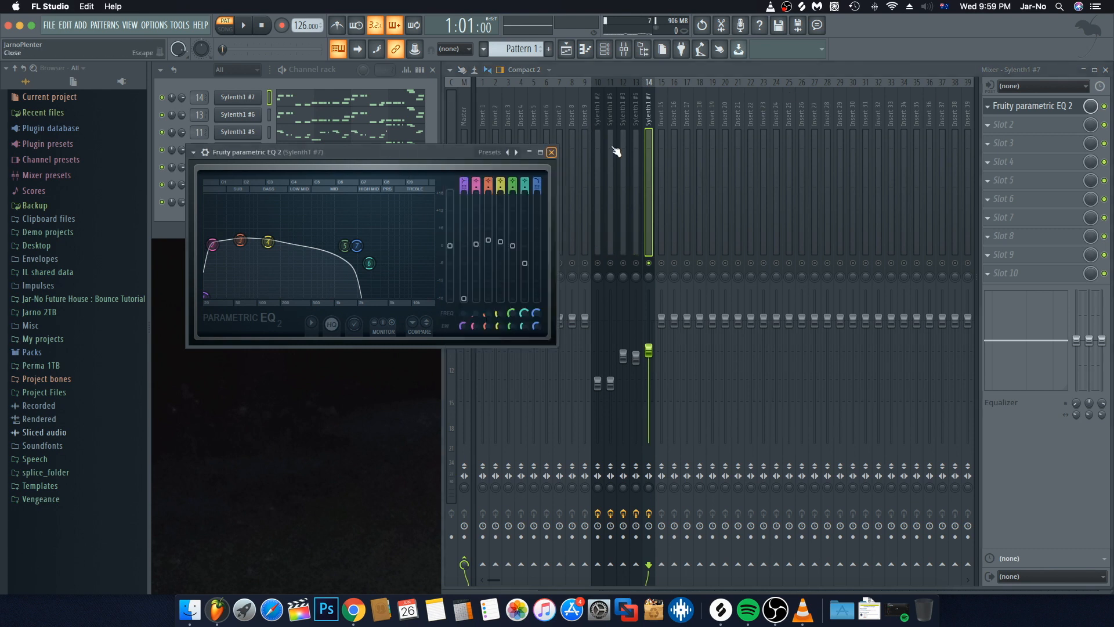
left_click(551, 152)
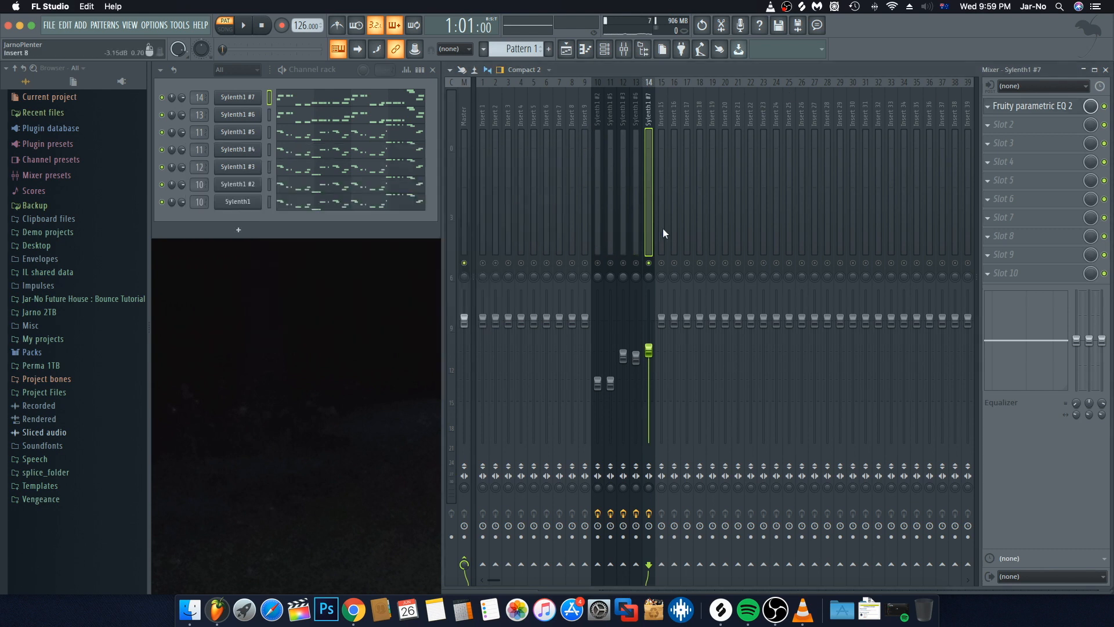
Unsolo track 14, play all layers together, and lower the sub's volume further to balance it with the mix
right_click(654, 263)
key("space")
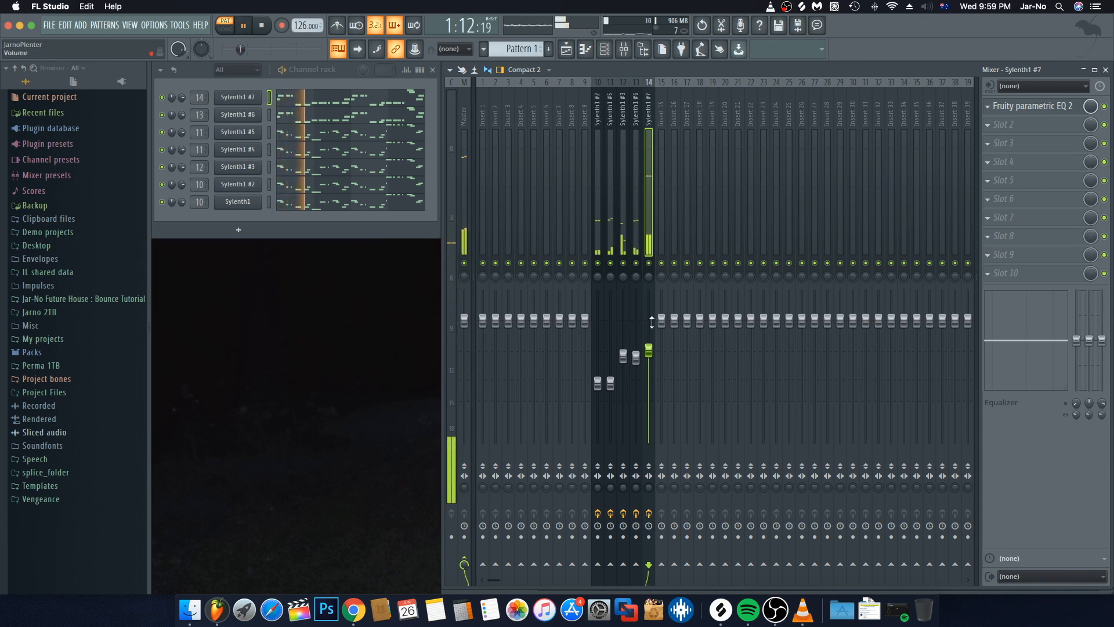
key("space")
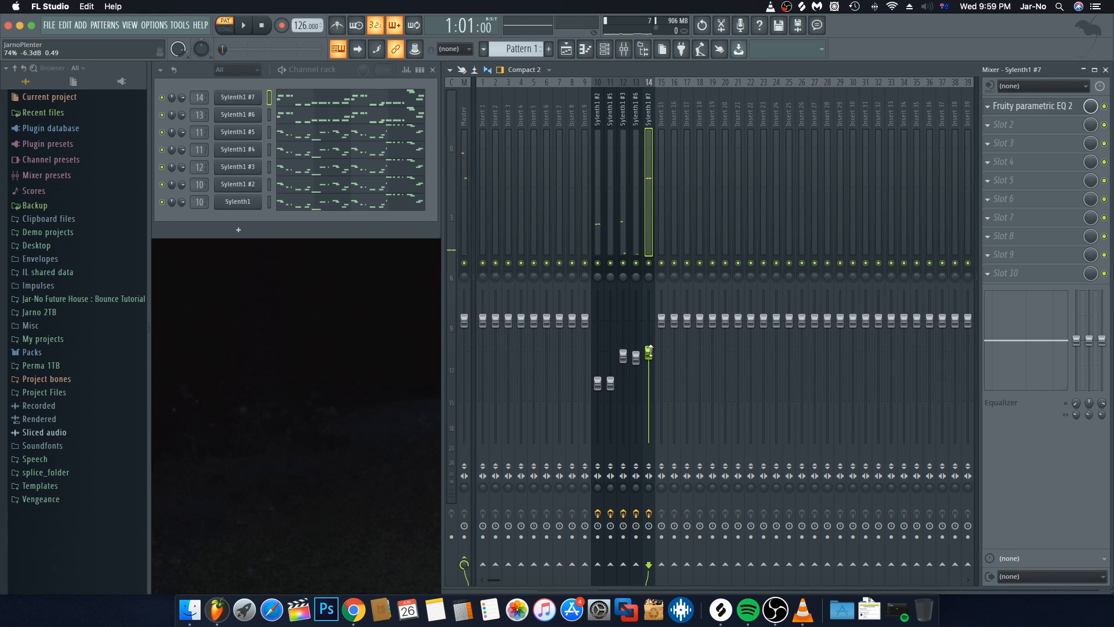
key("space")
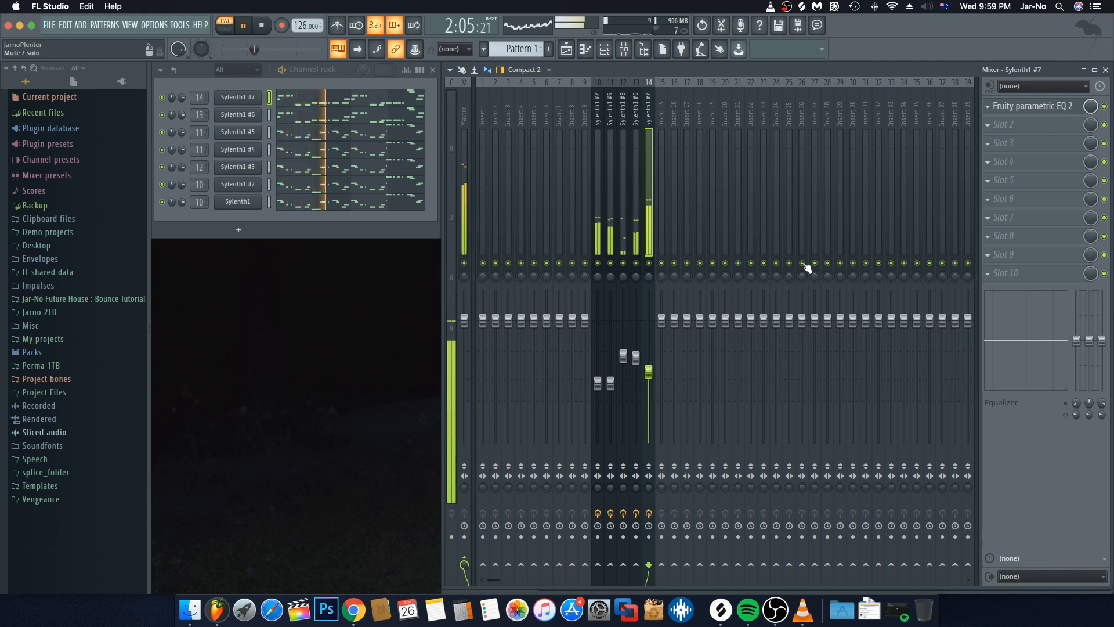
key("space")
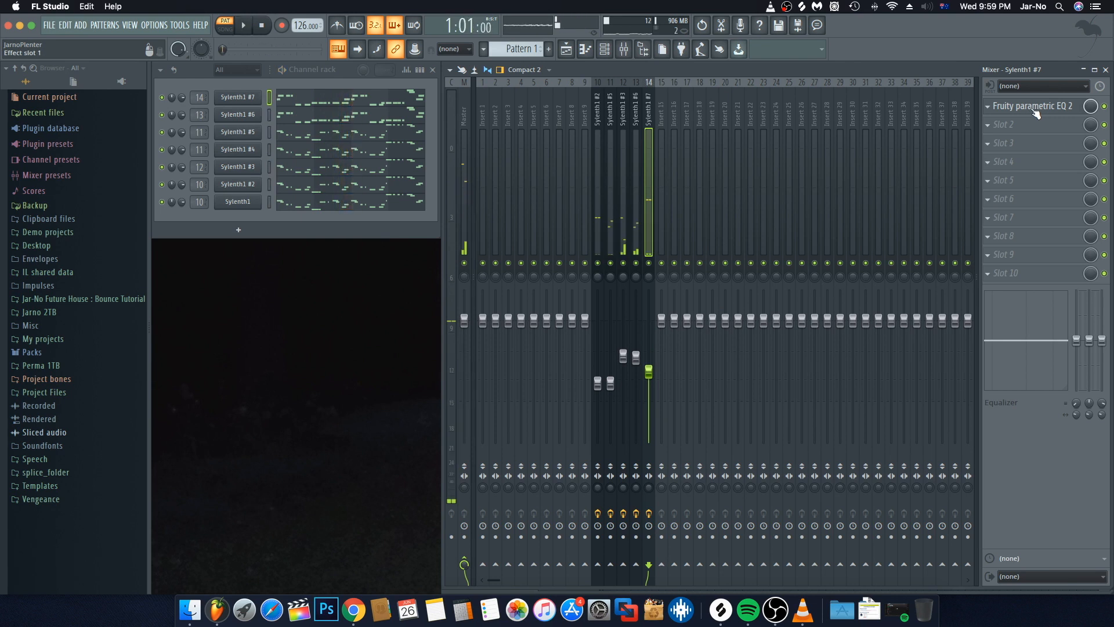
Reopen the sub's parametric EQ and reduce the boosts on bands 2, 3 and 4, setting band 4 to 0.8 dB
left_click(1037, 114)
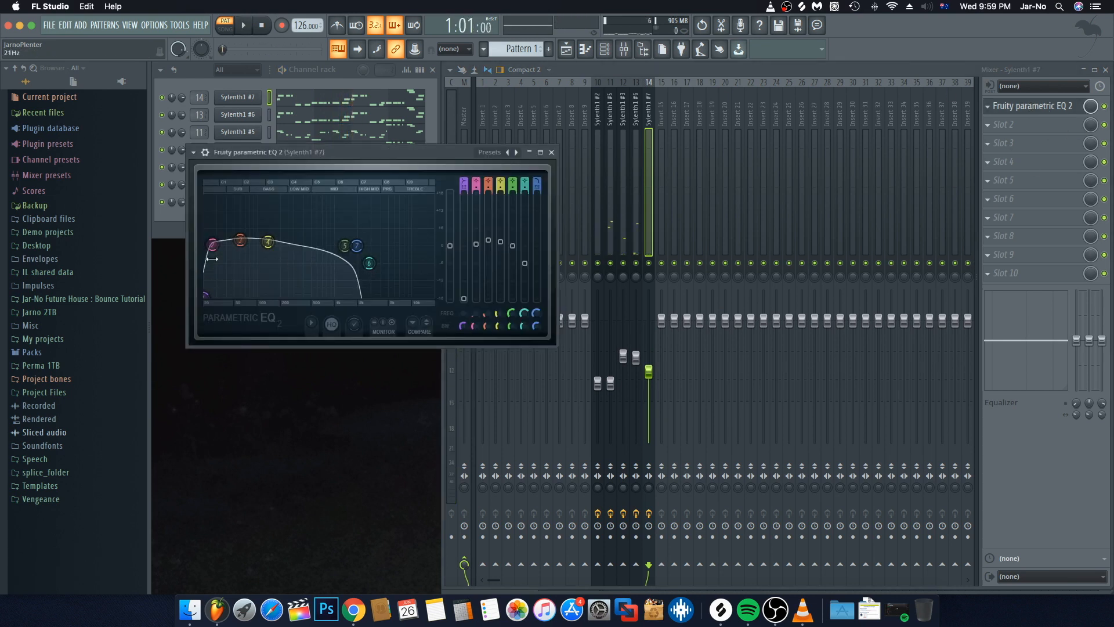
left_click_drag(214, 254, 268, 243)
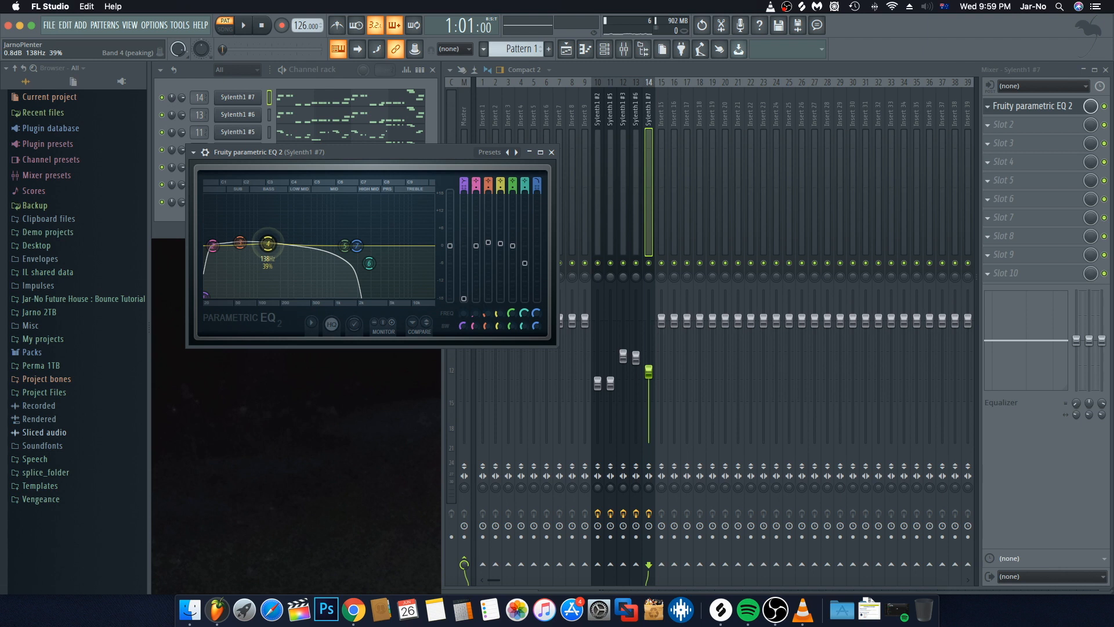
Make a small adjustment to the sub's low EQ bands, close the EQ, and raise track 14's volume slightly while all layers play
left_click_drag(240, 241, 213, 245)
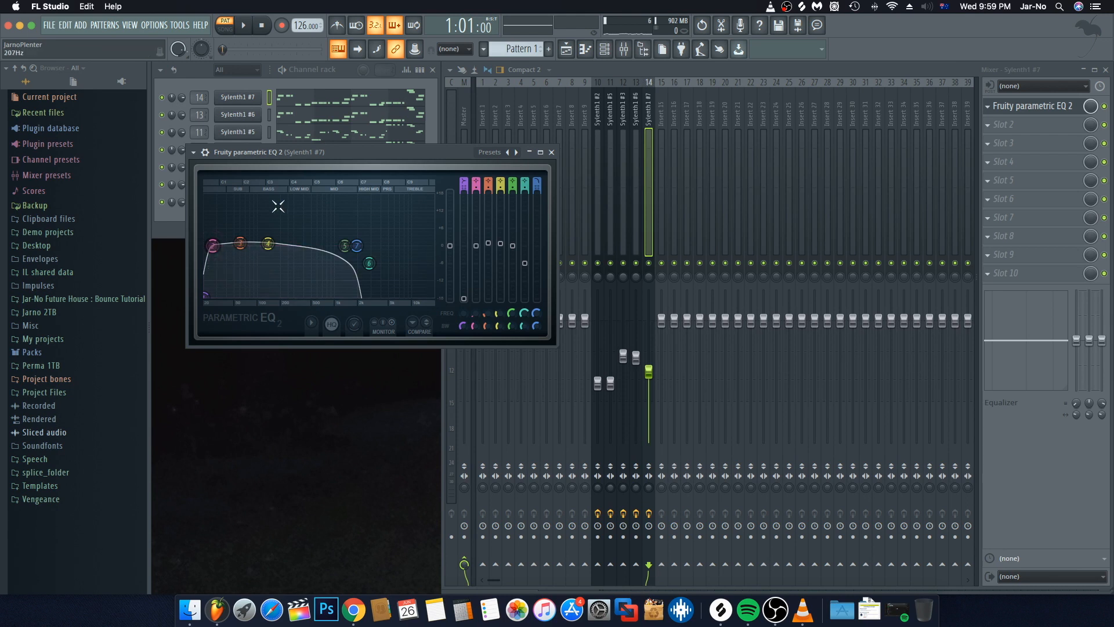
key("space")
left_click(551, 152)
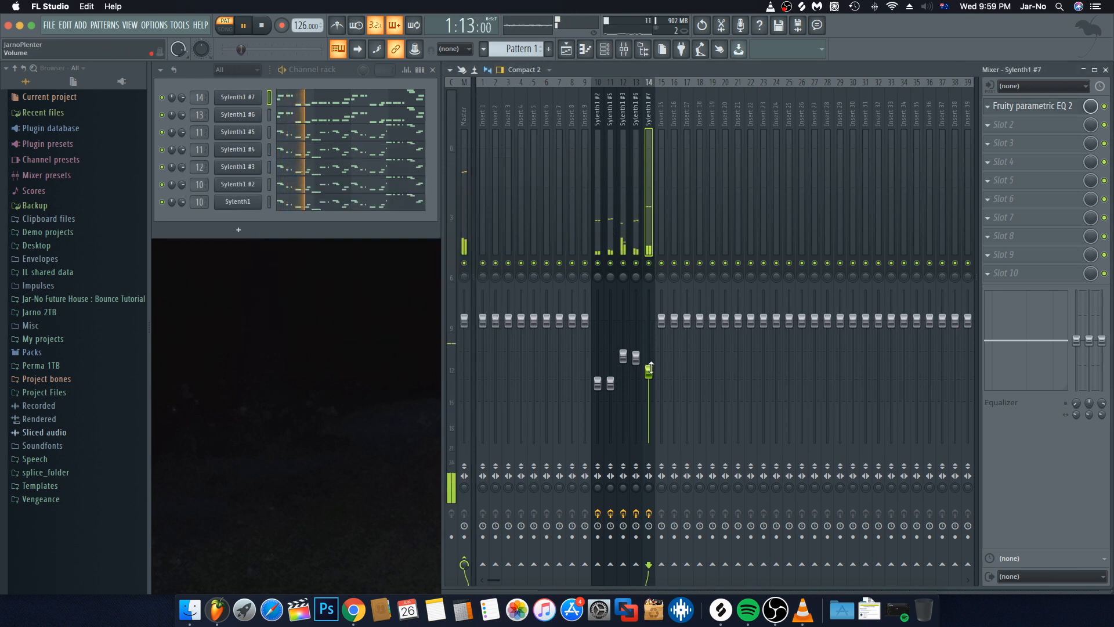
left_click_drag(648, 371, 648, 364)
key("space")
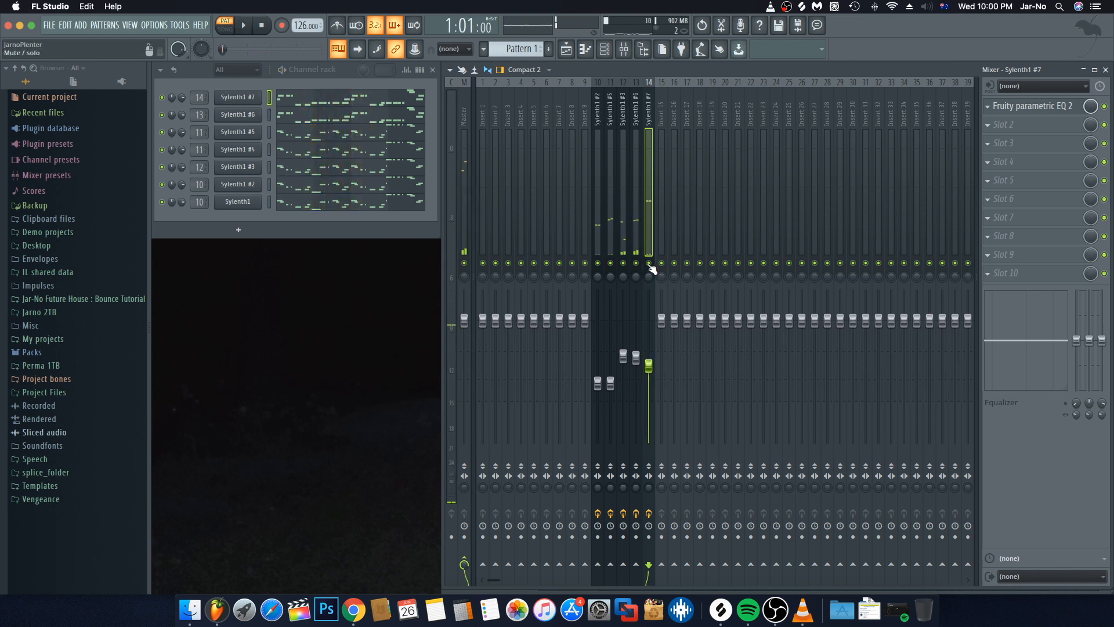
Solo track 14, add Fruity Limiter after its parametric EQ, and set the limiter ceiling to -1.1 dB while checking playback
right_click(649, 264)
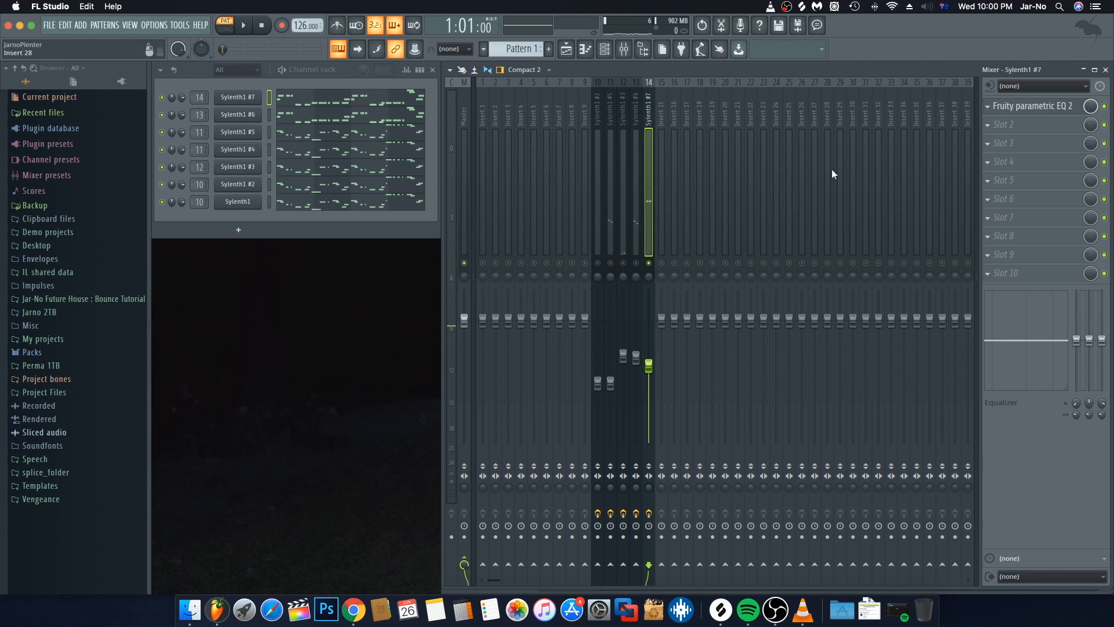
left_click(1022, 121)
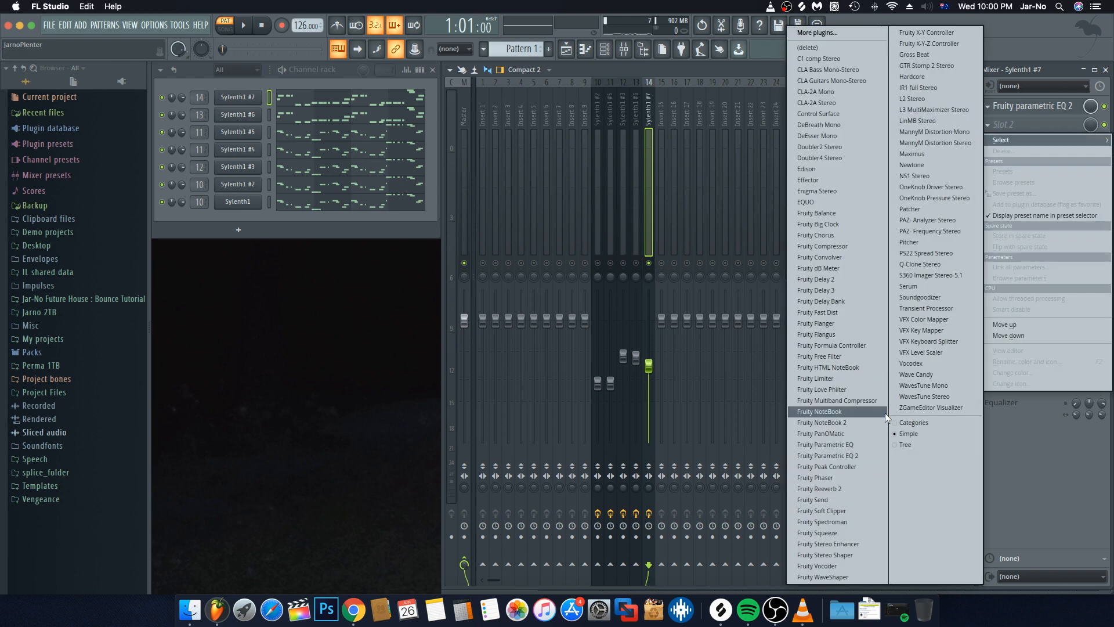
left_click(837, 379)
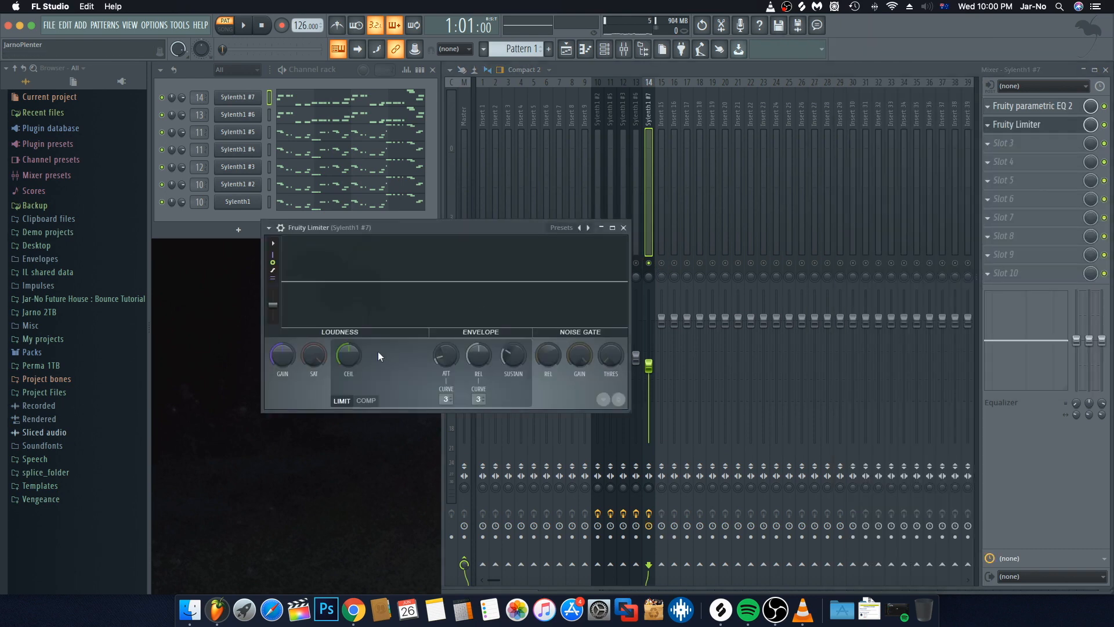
left_click_drag(348, 373, 348, 367)
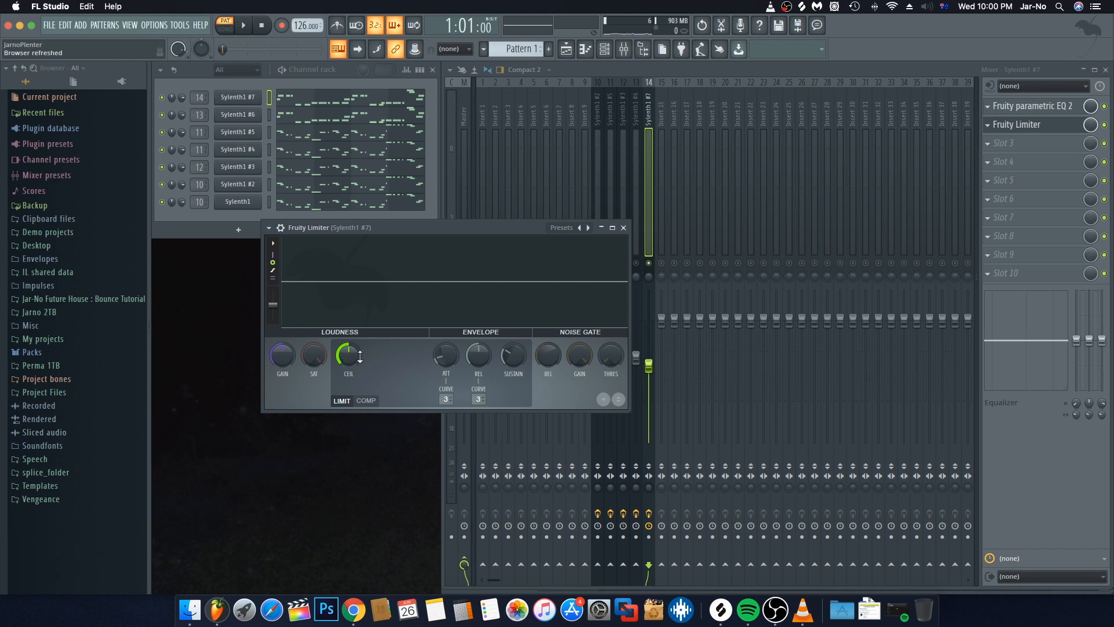
key("space")
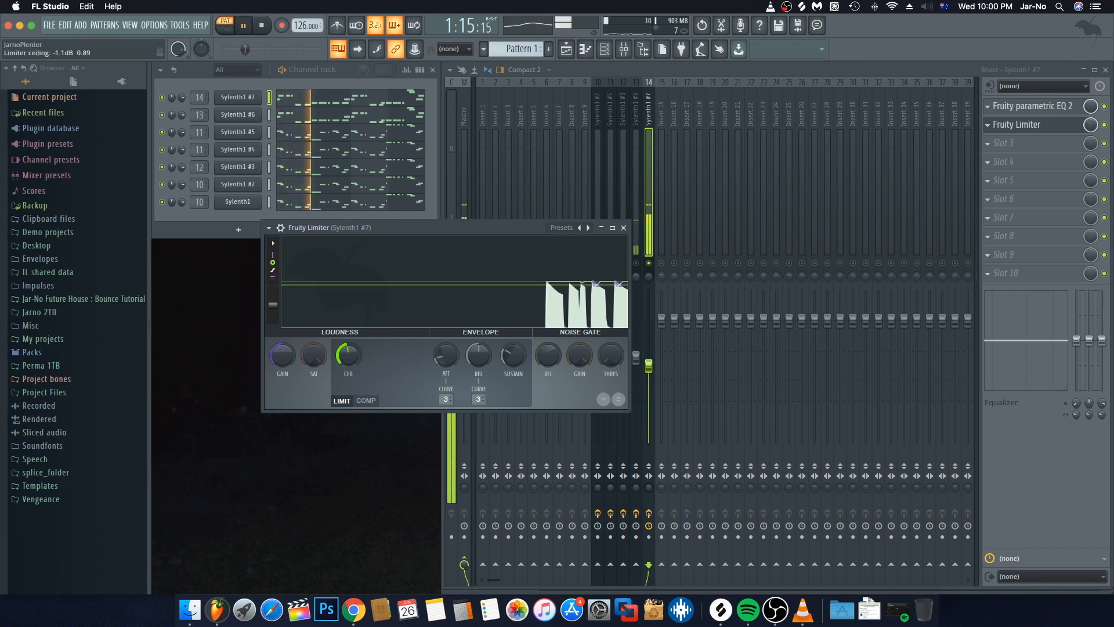
key("space")
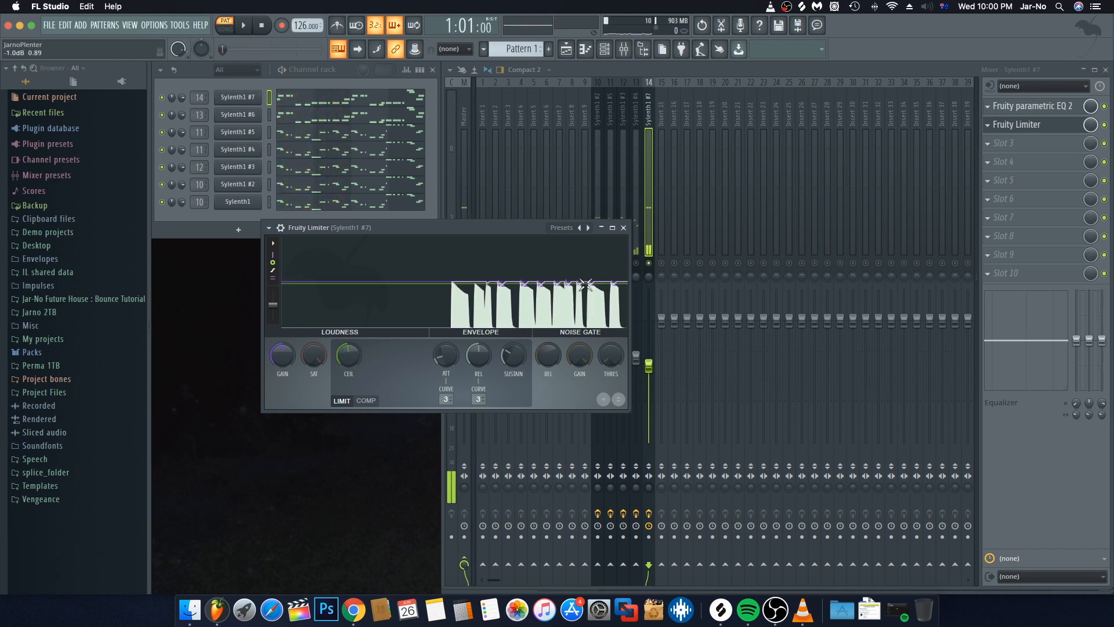
Play the soloed sub repeatedly, examine how the limiter's ceiling, attack and release act on its peaks, and close the limiter window
left_click(536, 283)
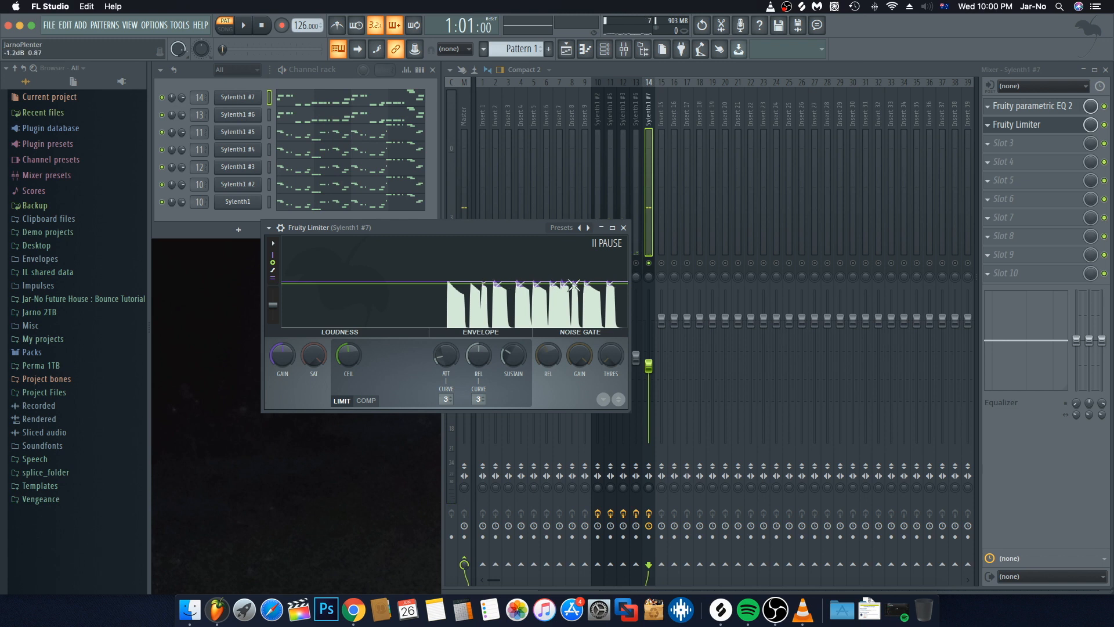
key("space")
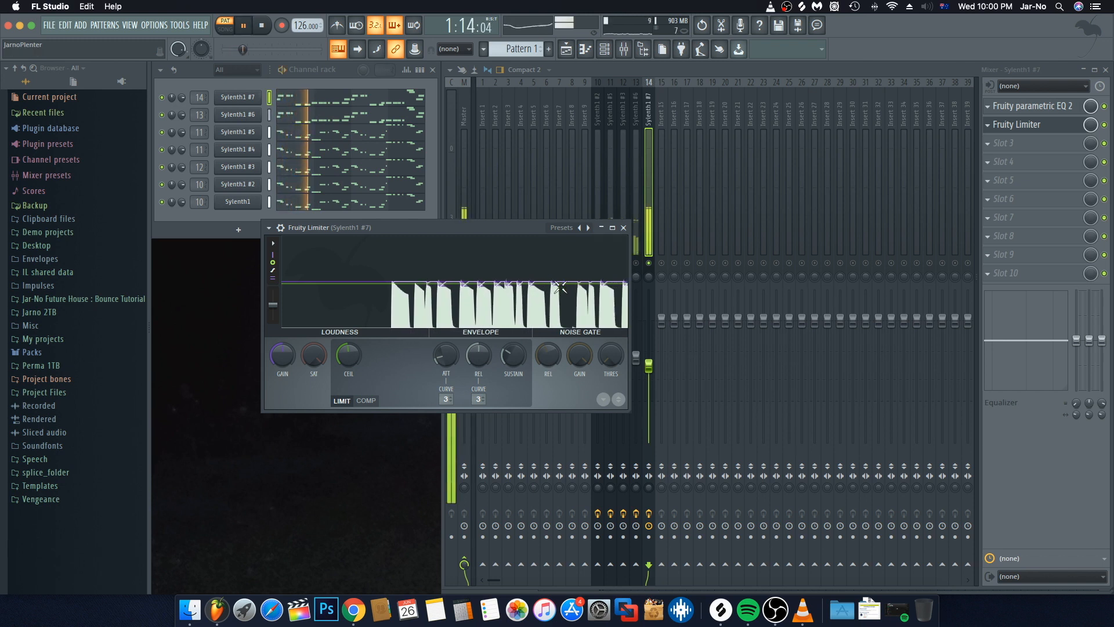
left_click_drag(356, 356, 356, 342)
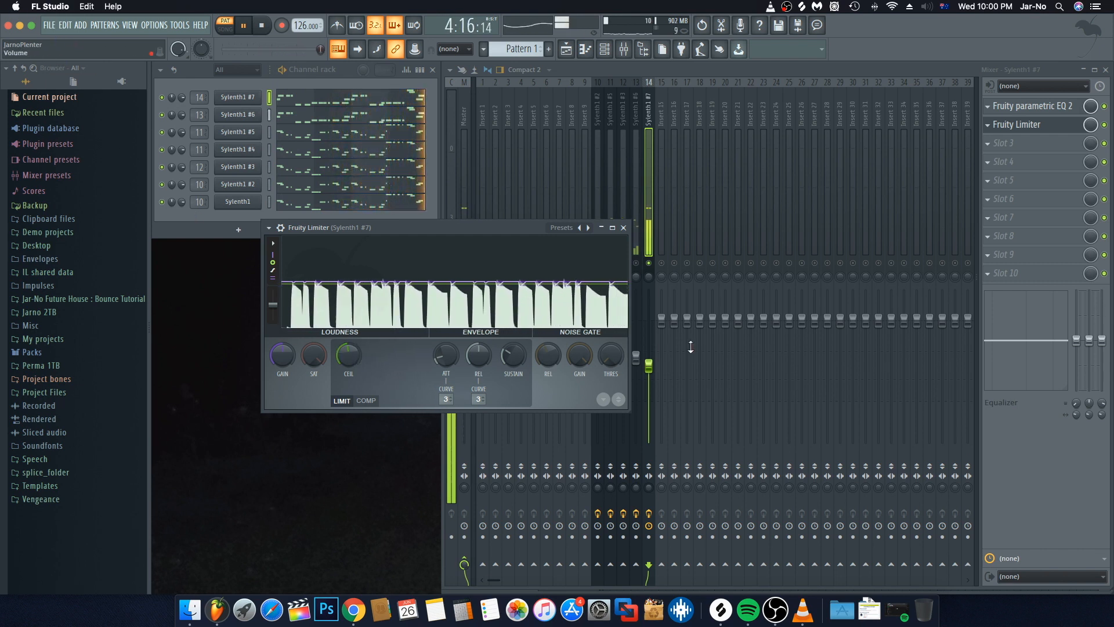
key("space")
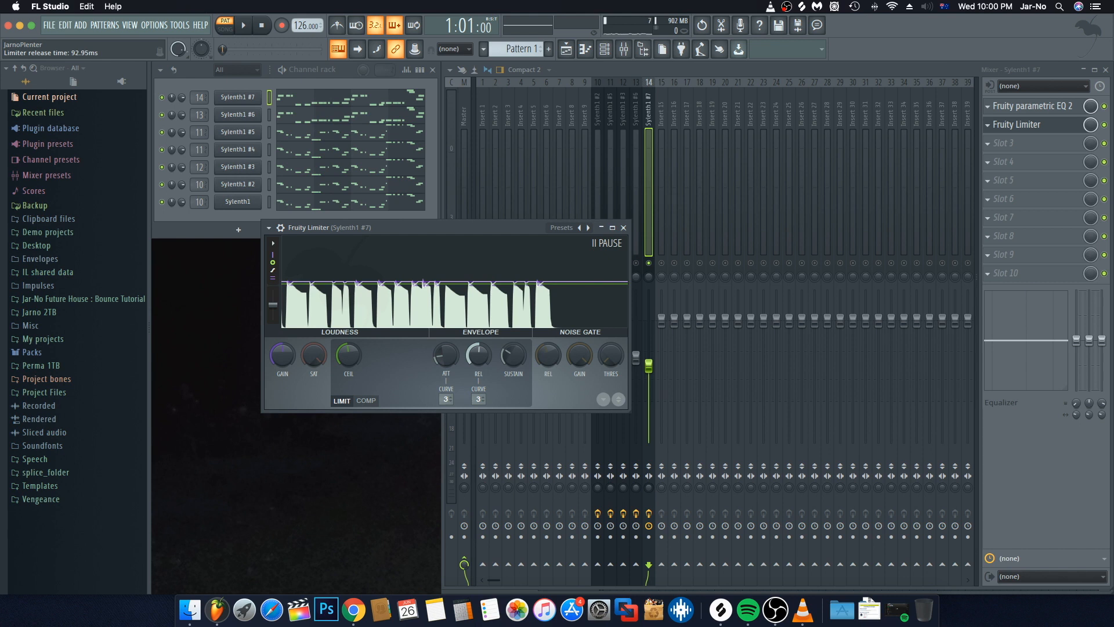
key("space")
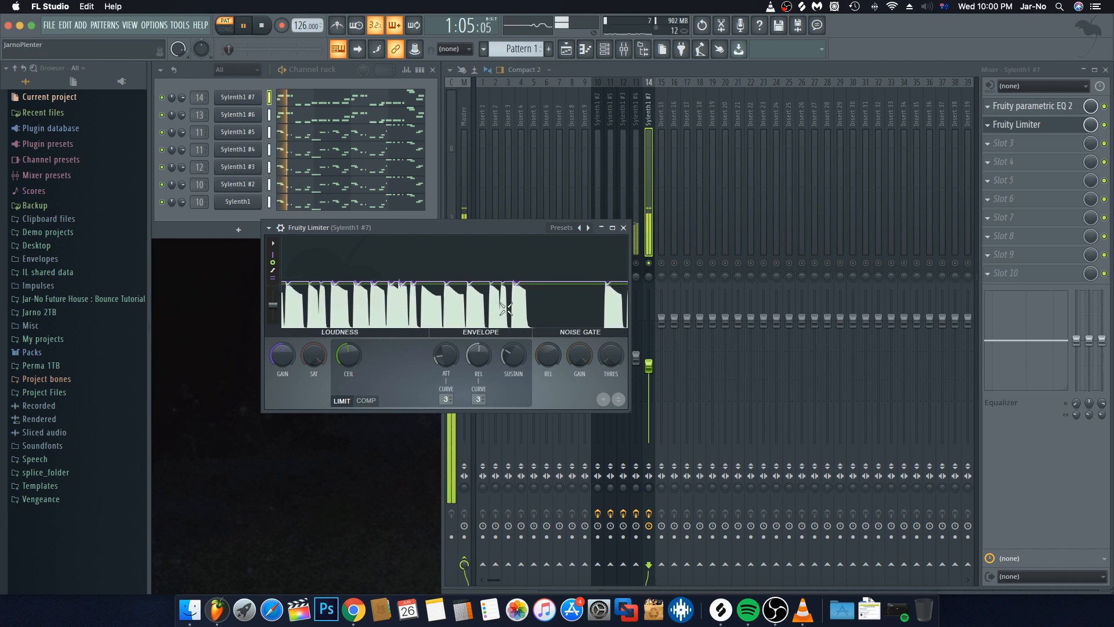
left_click(558, 303)
key("space")
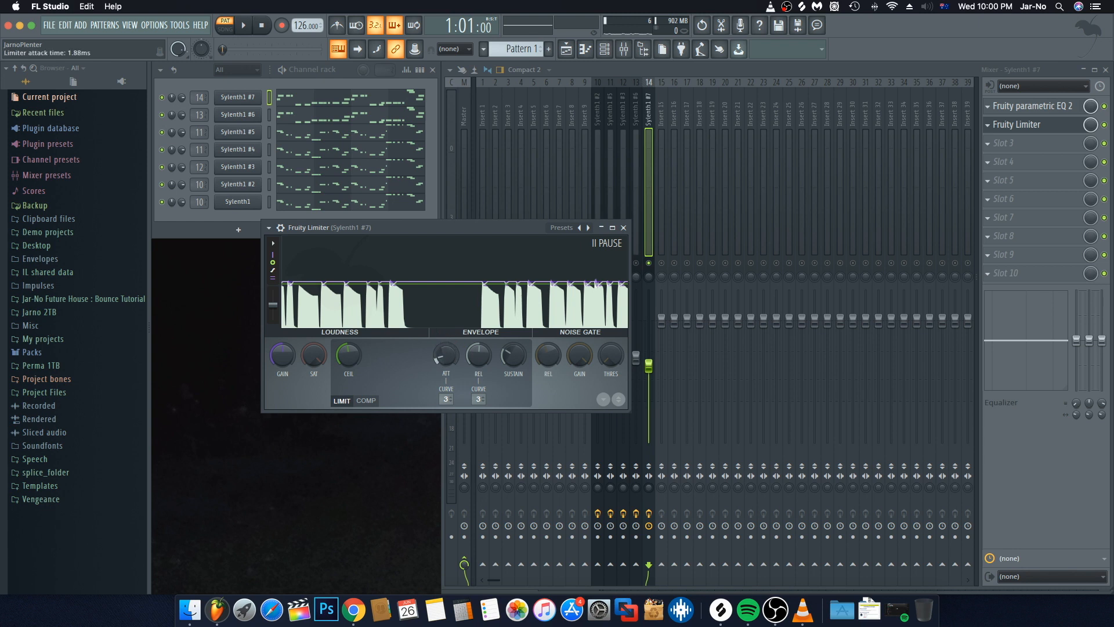
key("space")
left_click(487, 313)
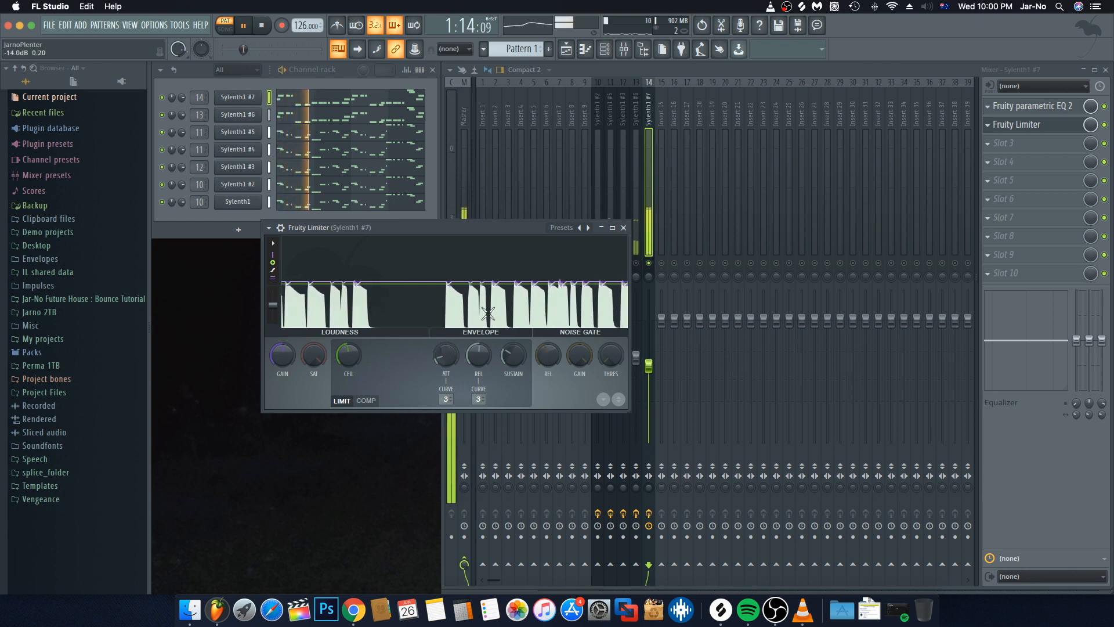
key("space")
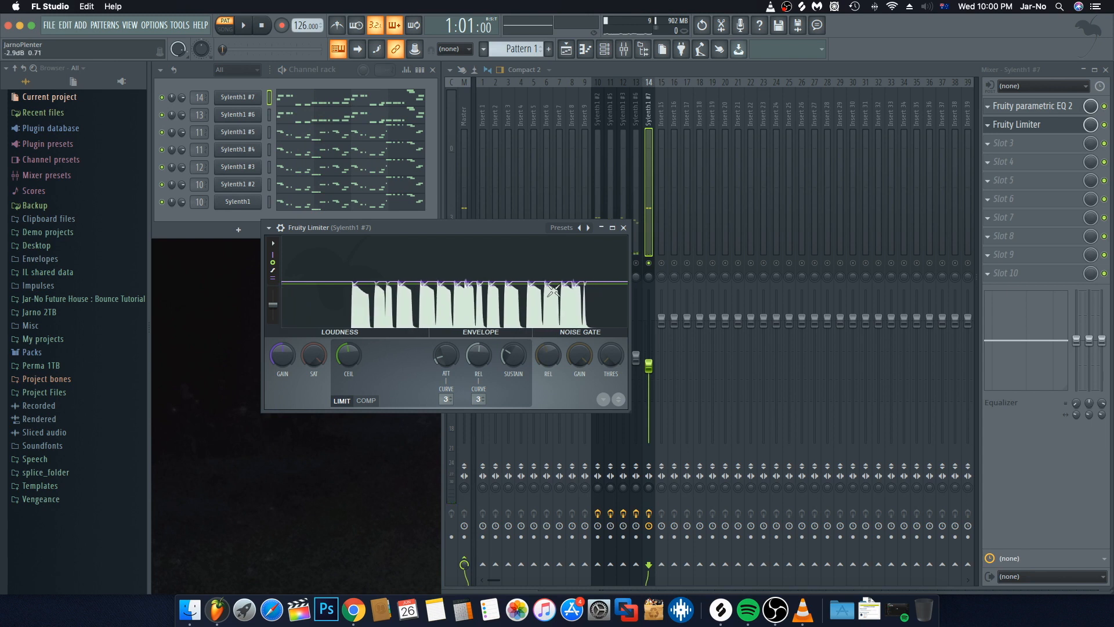
left_click(624, 228)
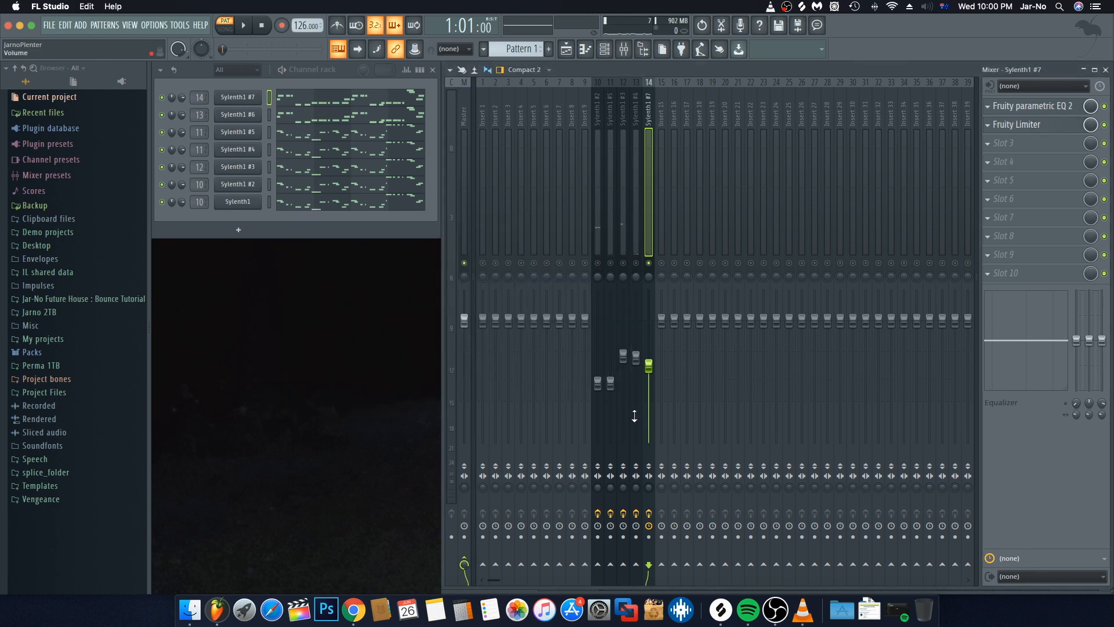
Lower the sub's volume slightly during playback and unsolo track 14 to hear it with all the other layers
key("space")
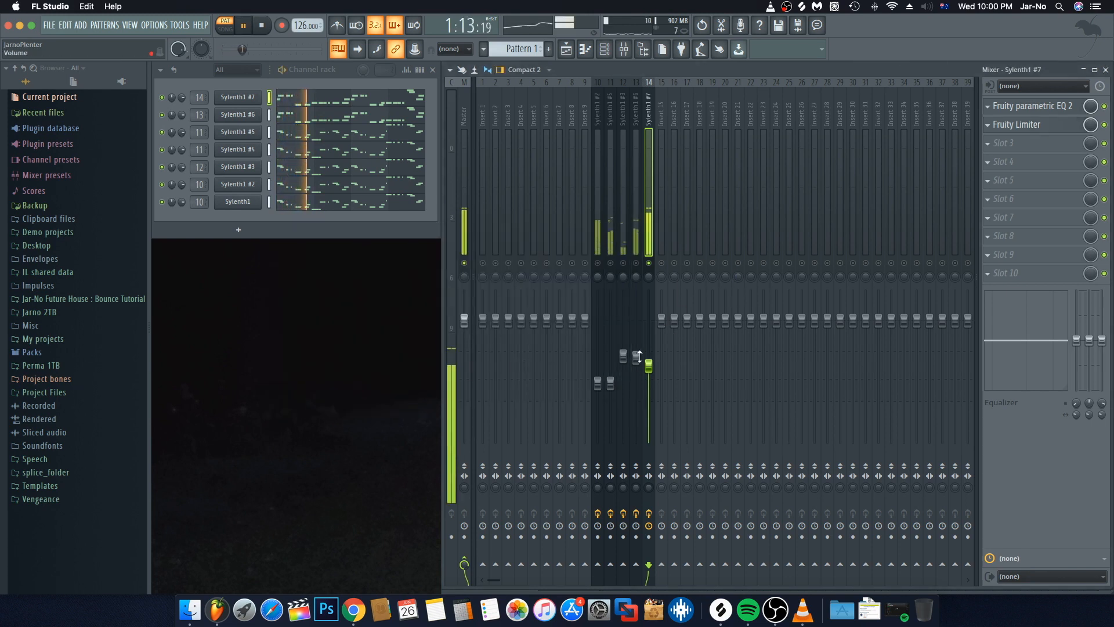
key("space")
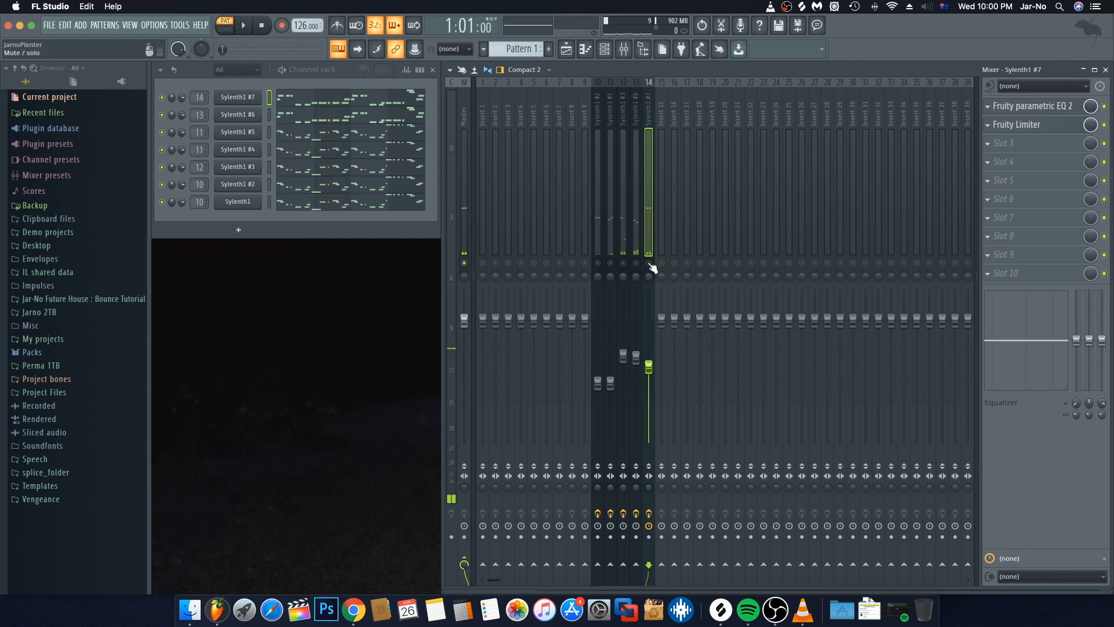
right_click(650, 264)
key("space")
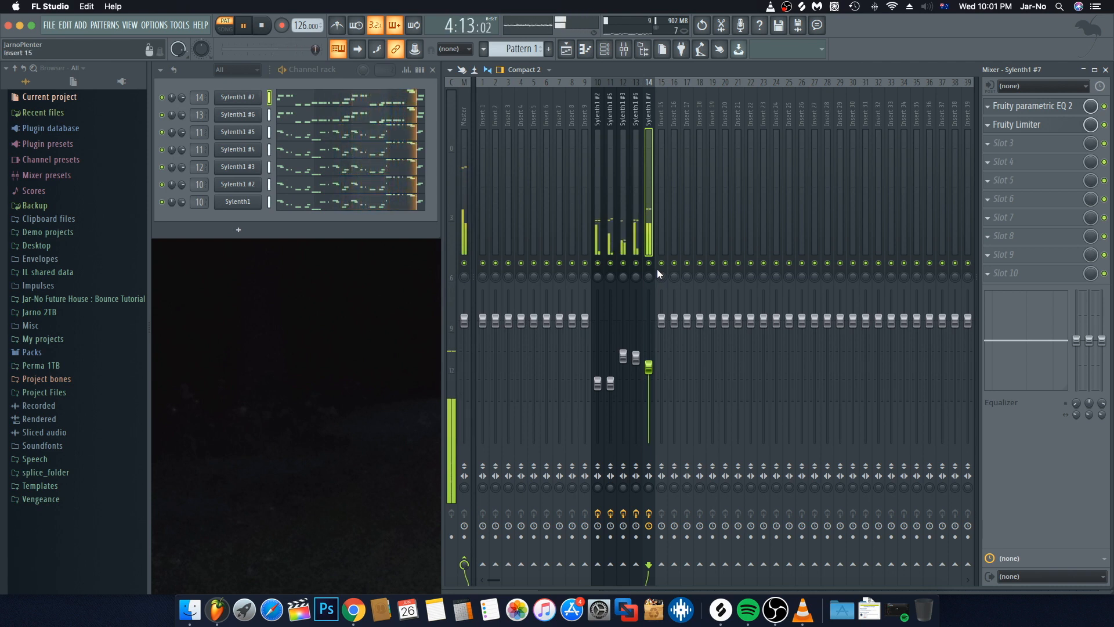
key("space")
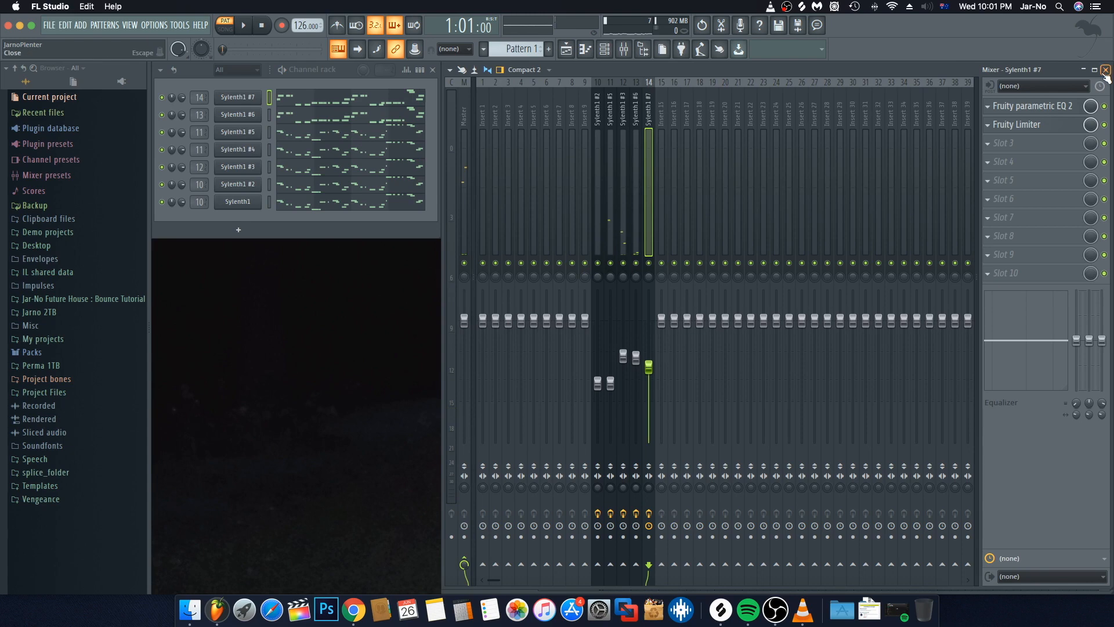
Close the mixer and insert a new Sylenth1 channel above Sylenth1 #7 in the channel rack
left_click(1106, 70)
right_click(246, 98)
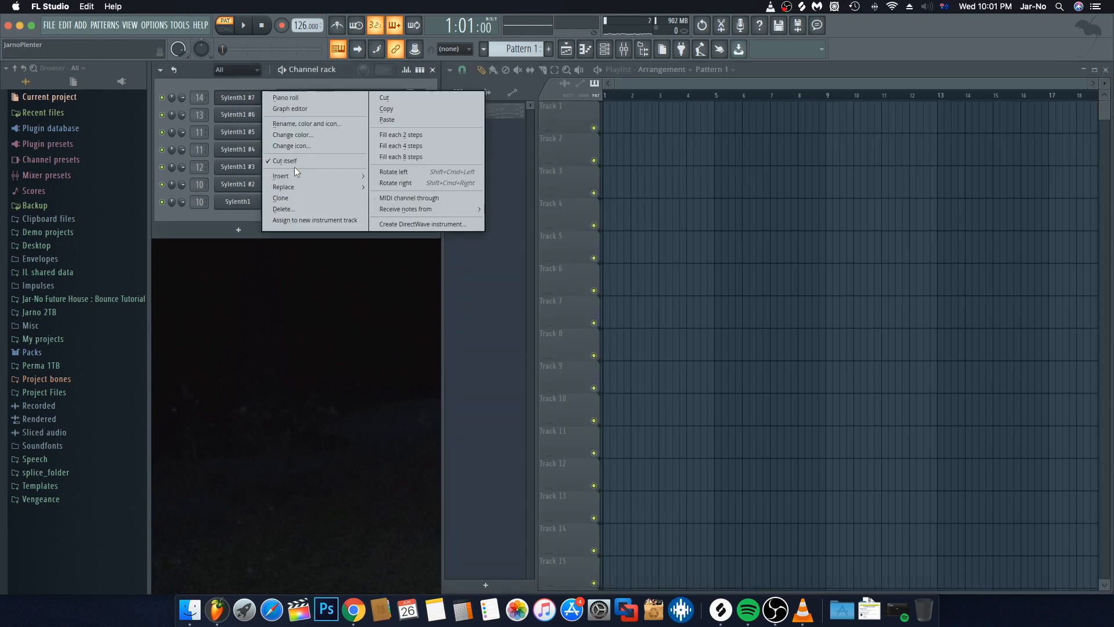
mouse_move(311, 176)
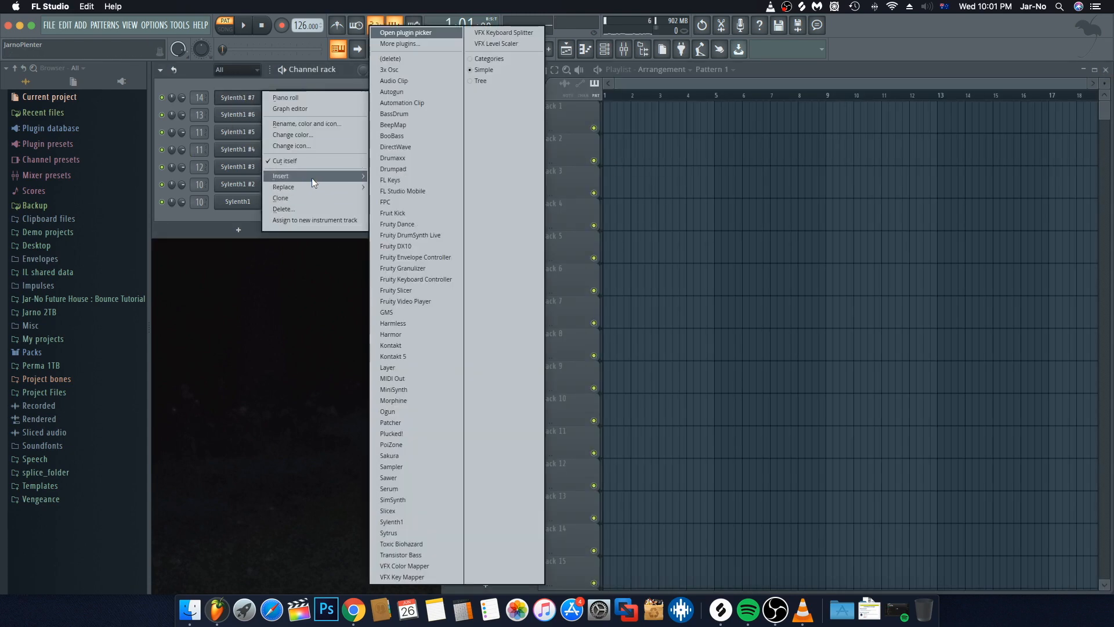
left_click(430, 523)
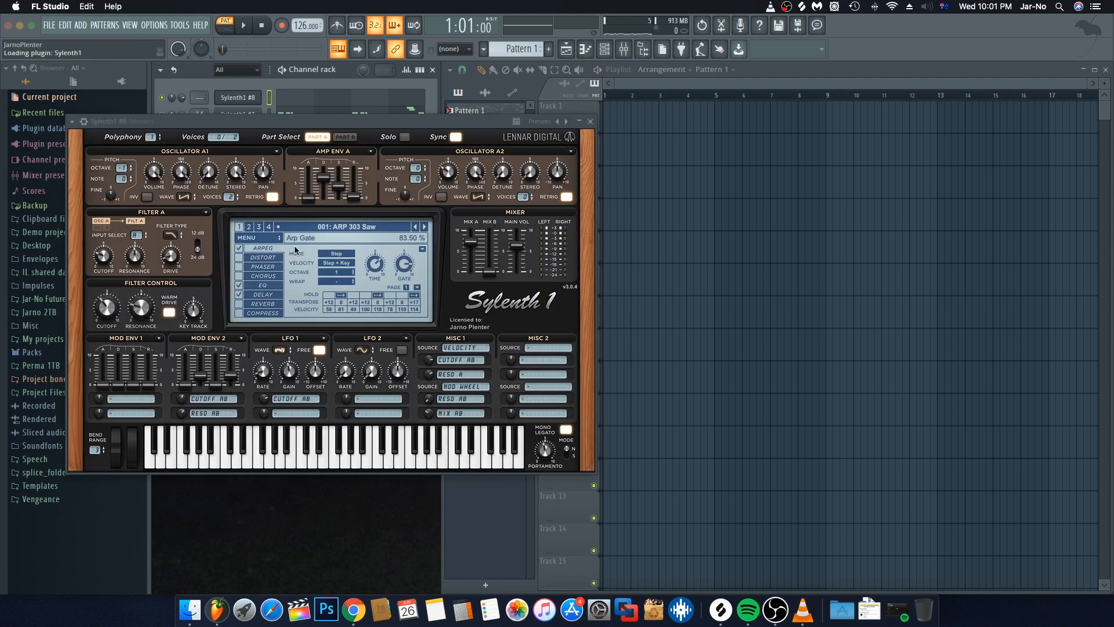
Load the Future Bounce Bass 7th preset file into the new Sylenth1, audition a low note, and close the synth window
left_click(270, 238)
mouse_move(270, 250)
left_click(371, 255)
left_click_drag(400, 206, 462, 205)
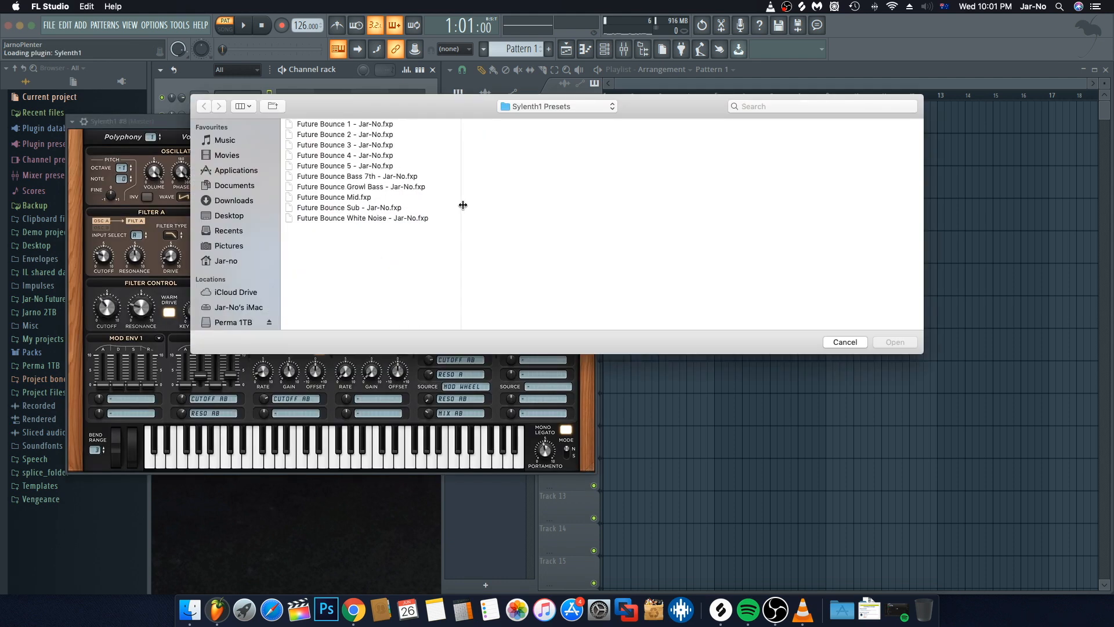
left_click(366, 177)
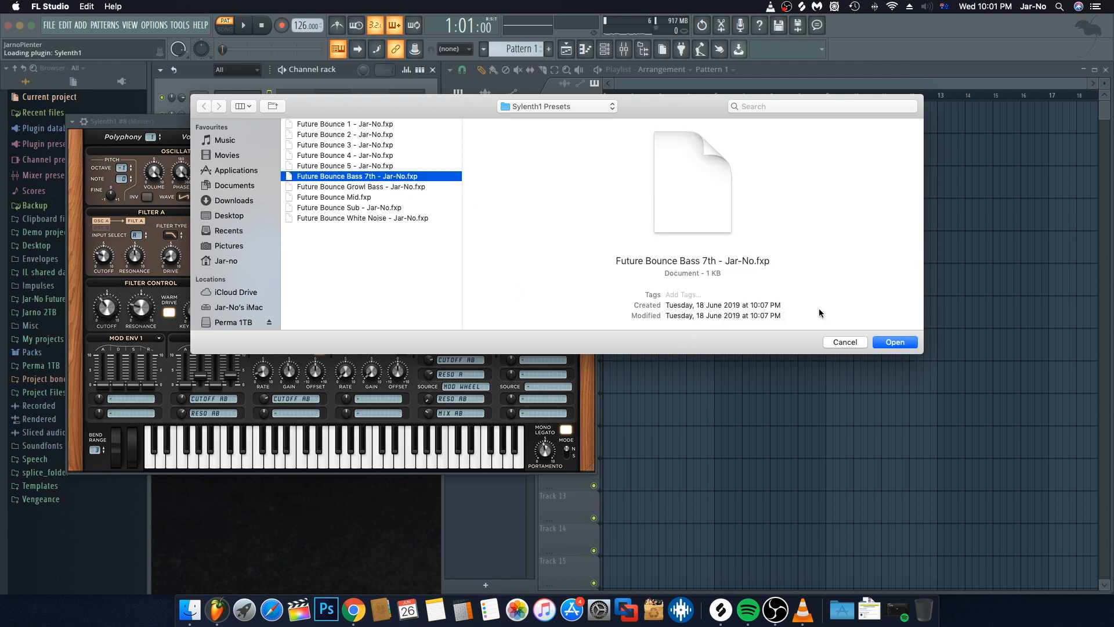
left_click(892, 344)
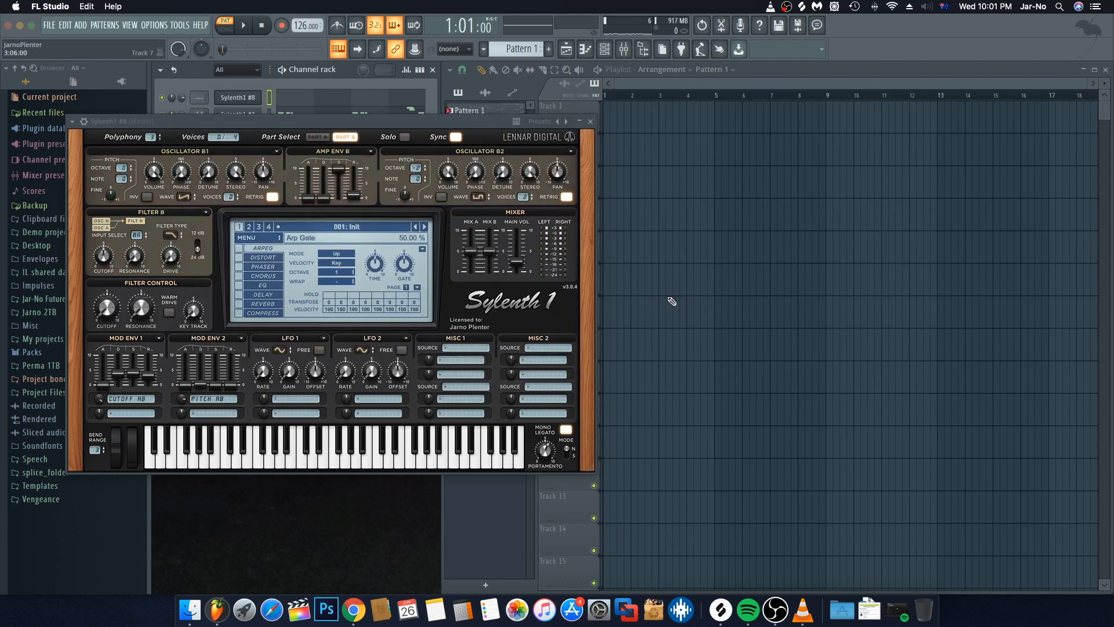
key("z")
key("z")
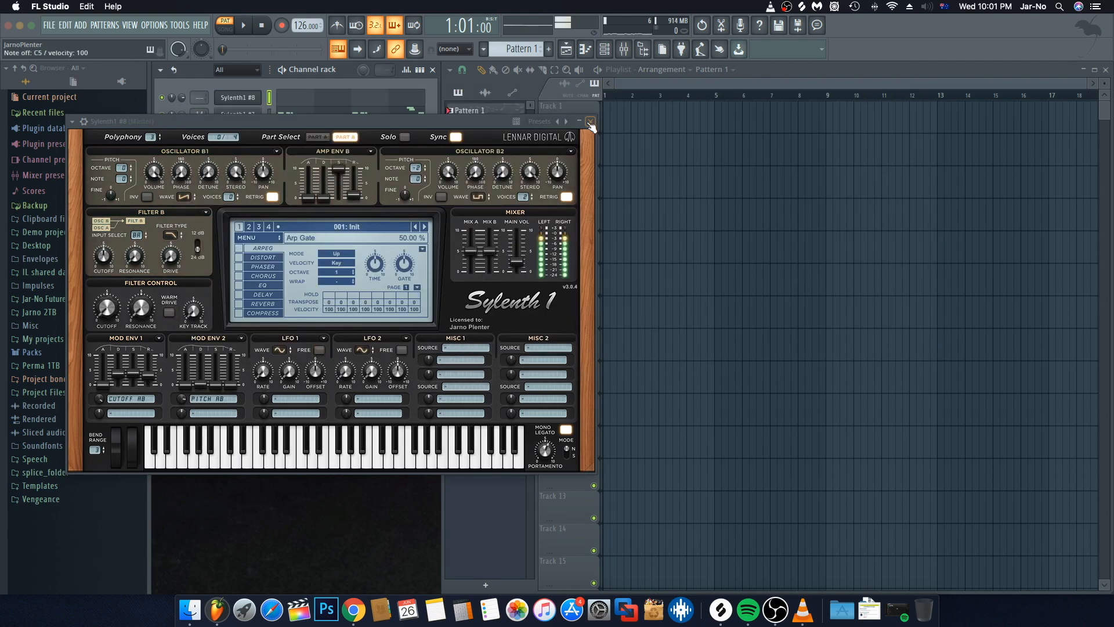
left_click(590, 123)
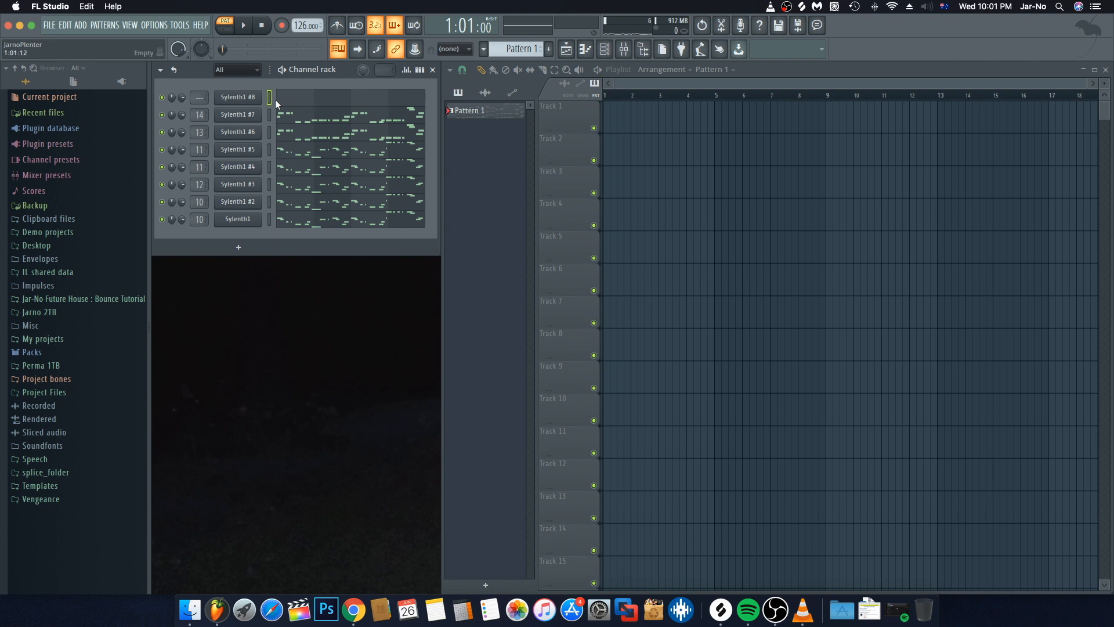
Link the Sylenth1 #8 channel to mixer track 15 and start playback with only tracks 14 and 15 active
left_click(624, 48)
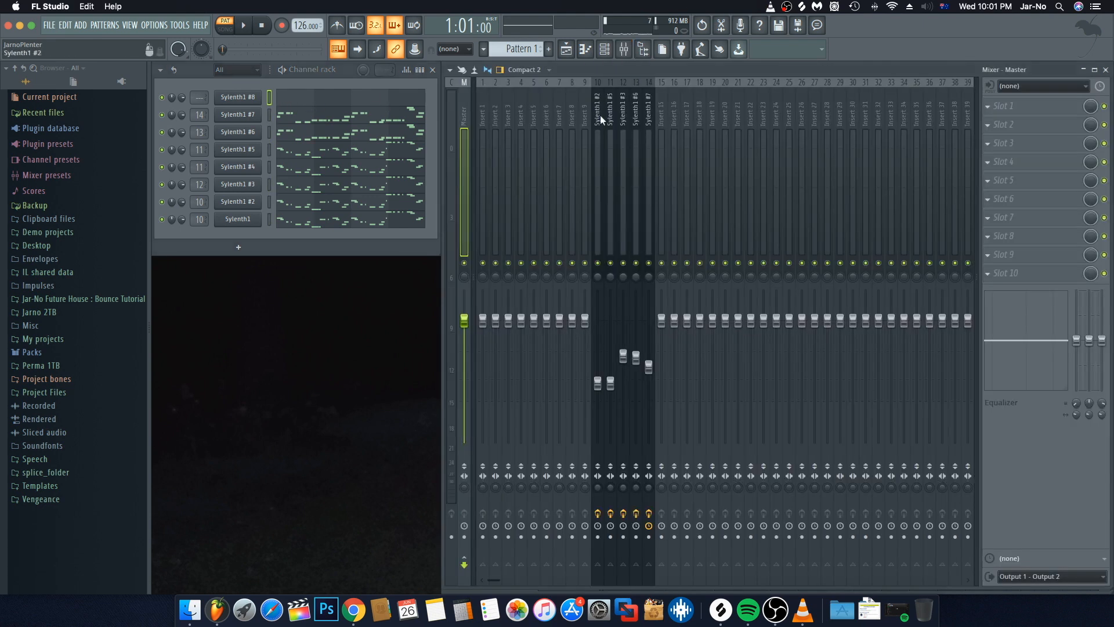
left_click(662, 168)
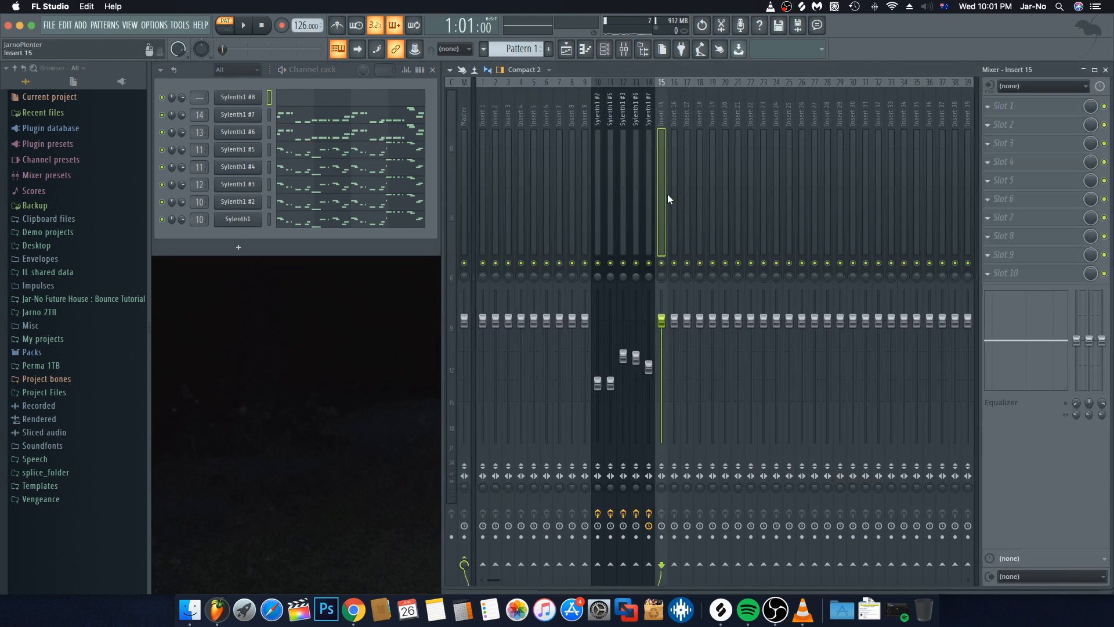
key("ctrl+l")
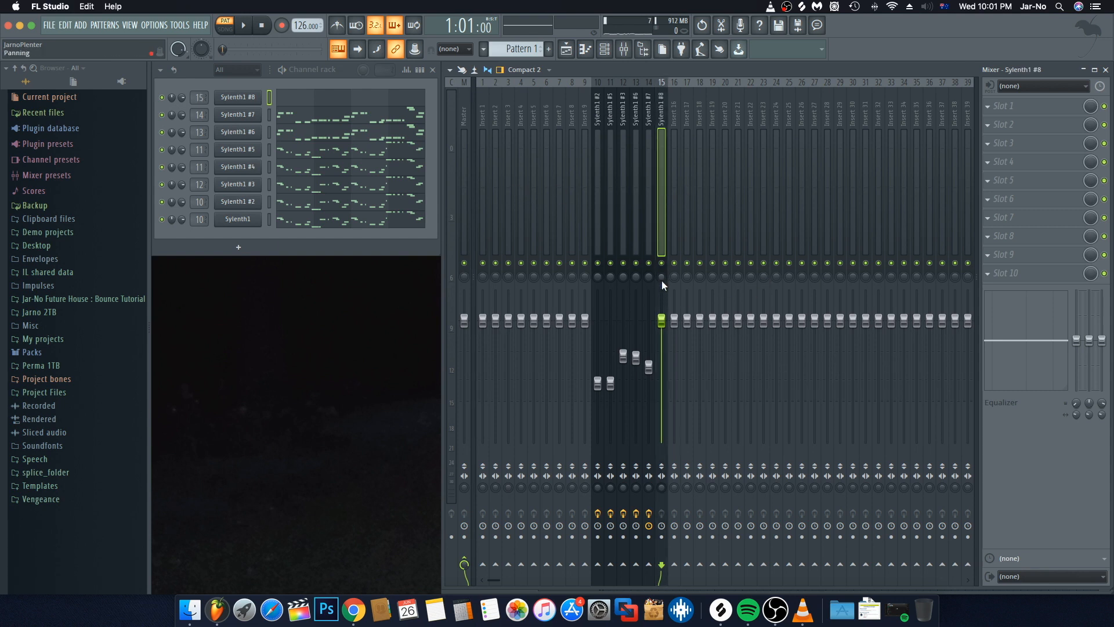
left_click(649, 263)
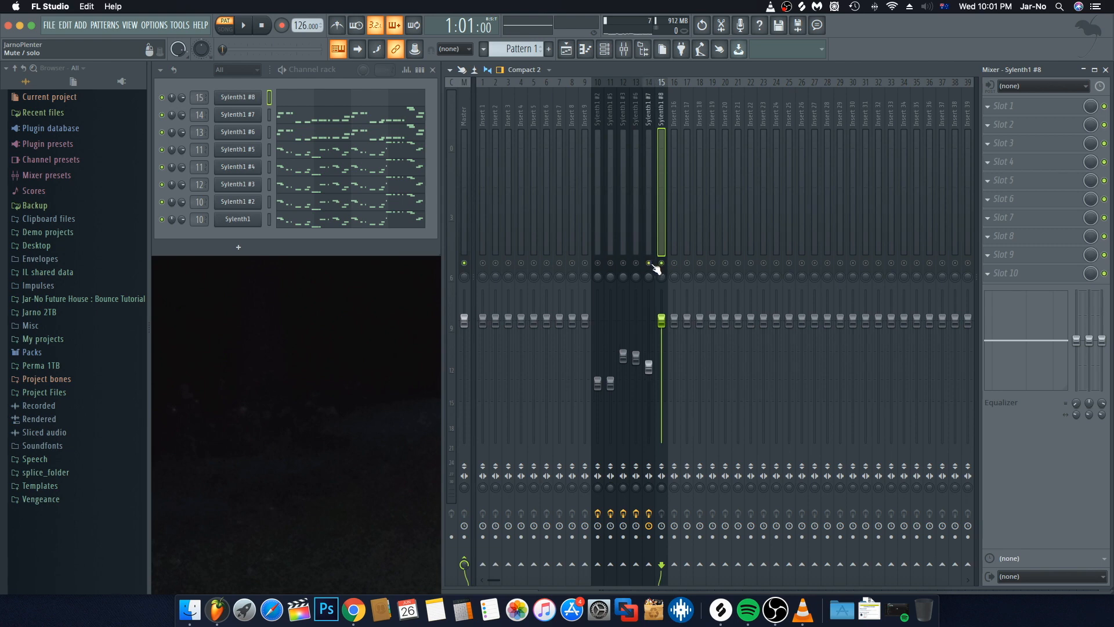
key("space")
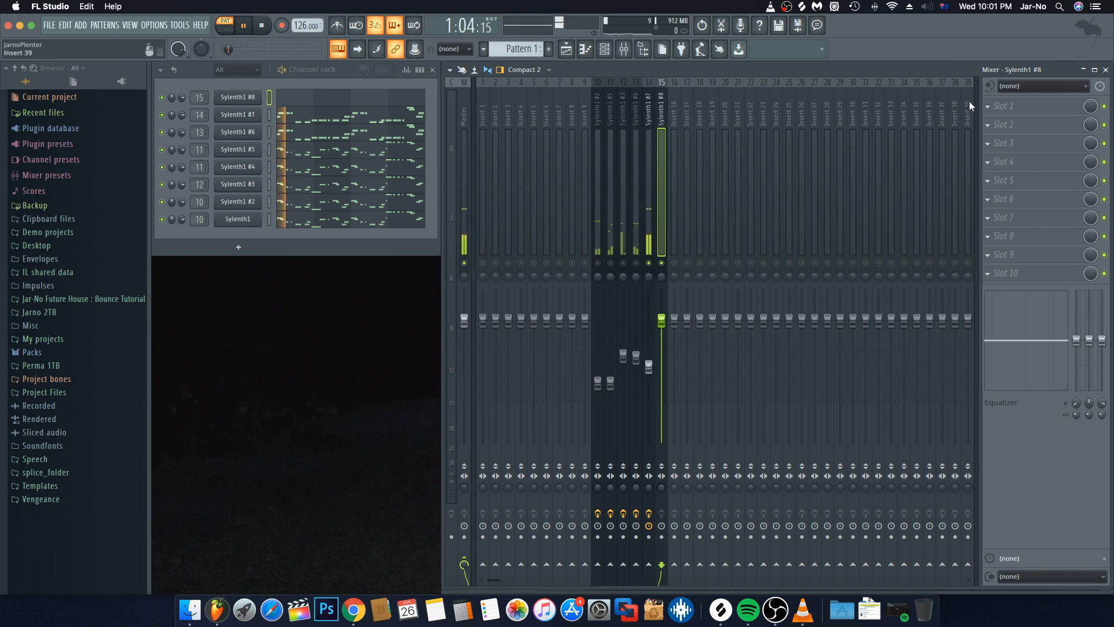
Stop playback, close the mixer, paste the Sylenth1 #7 notes into Sylenth1 #8, and open them in the piano roll
key("space")
left_click(1106, 69)
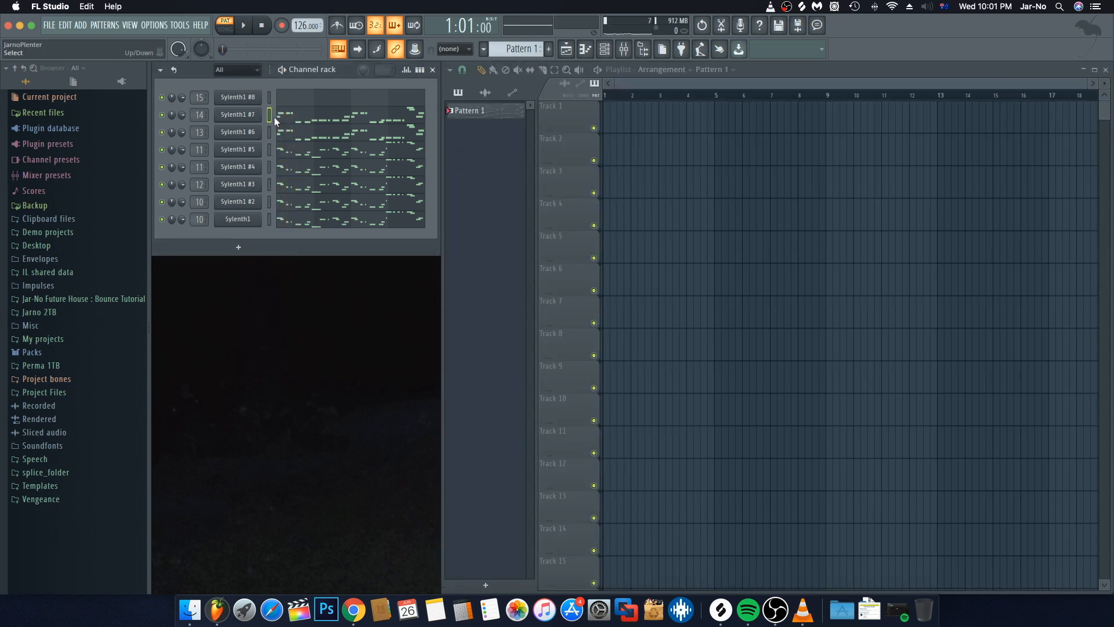
key("ctrl+v")
left_click(292, 106)
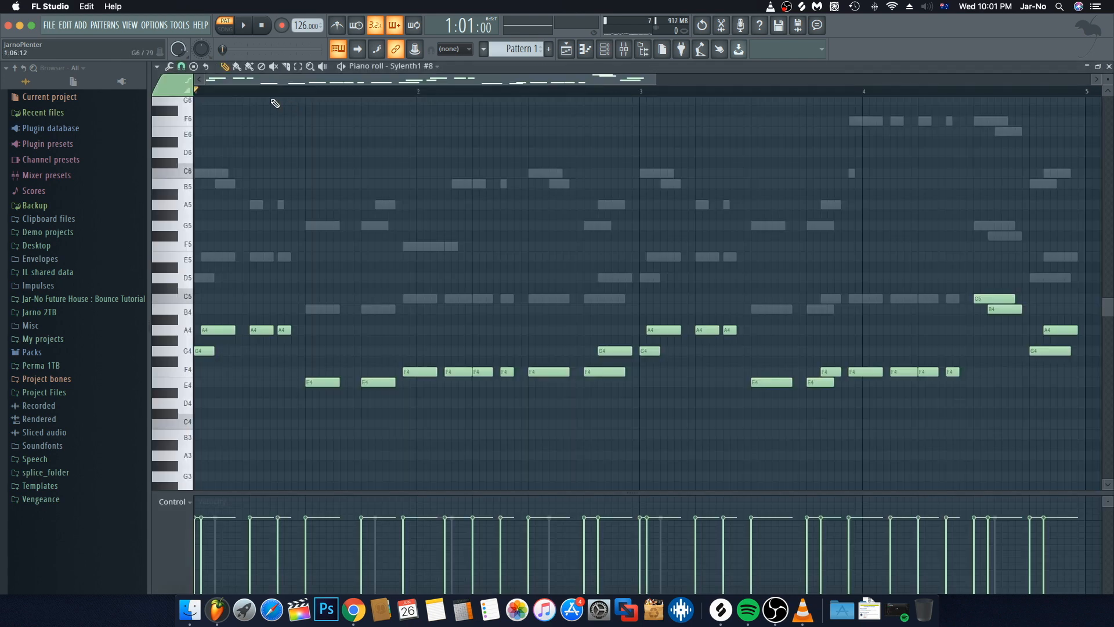
Transpose all Sylenth1 #8 notes up seven semitones so the first note sits on D5, and audition the pattern briefly
key("ctrl+a")
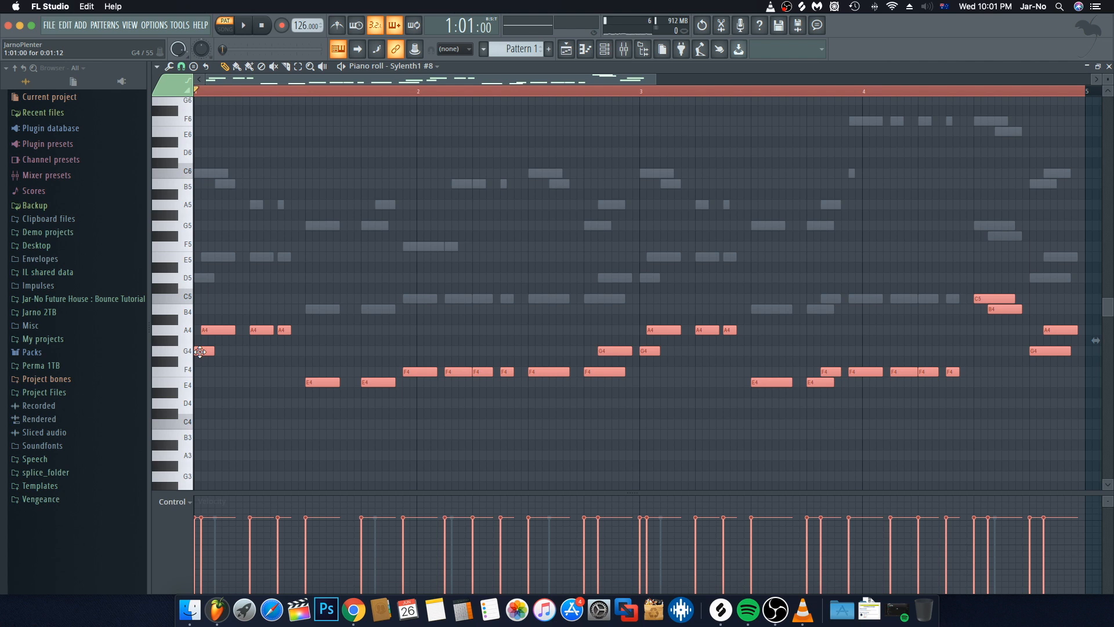
left_click_drag(195, 348, 165, 274)
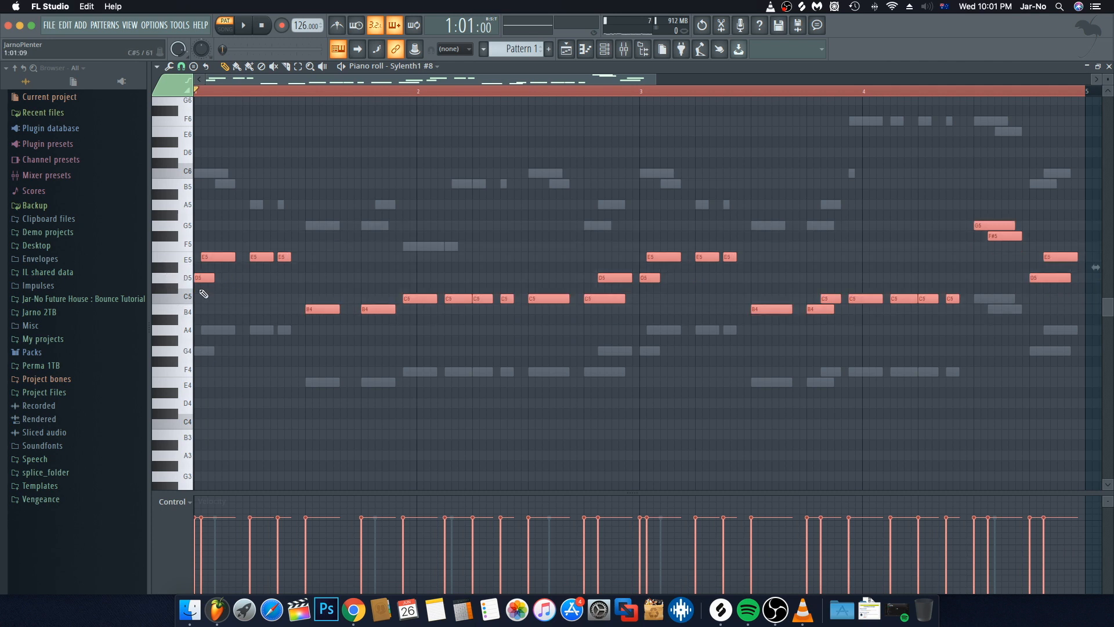
key("space")
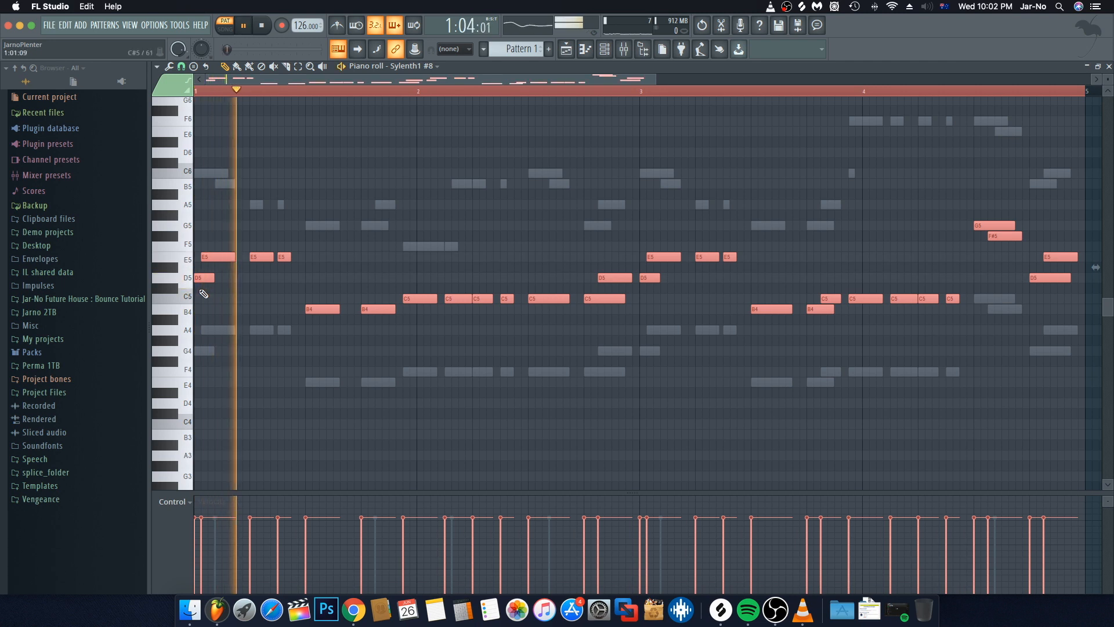
key("space")
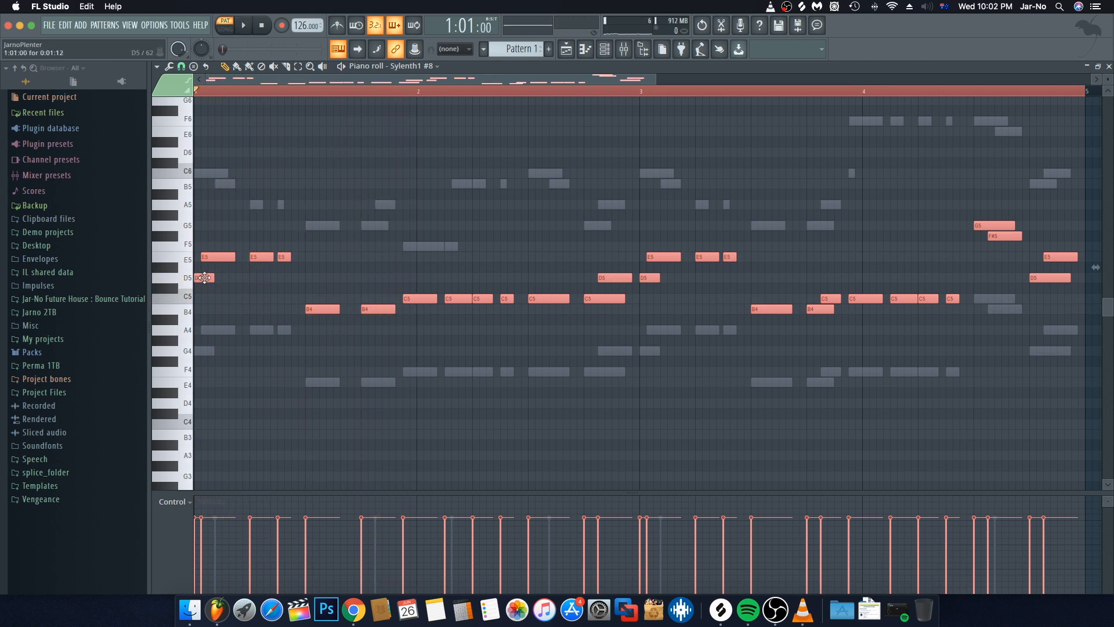
Raise all selected notes one octave so the first note sits on D6, and play the pattern through
left_click_drag(204, 277, 183, 149)
key("space")
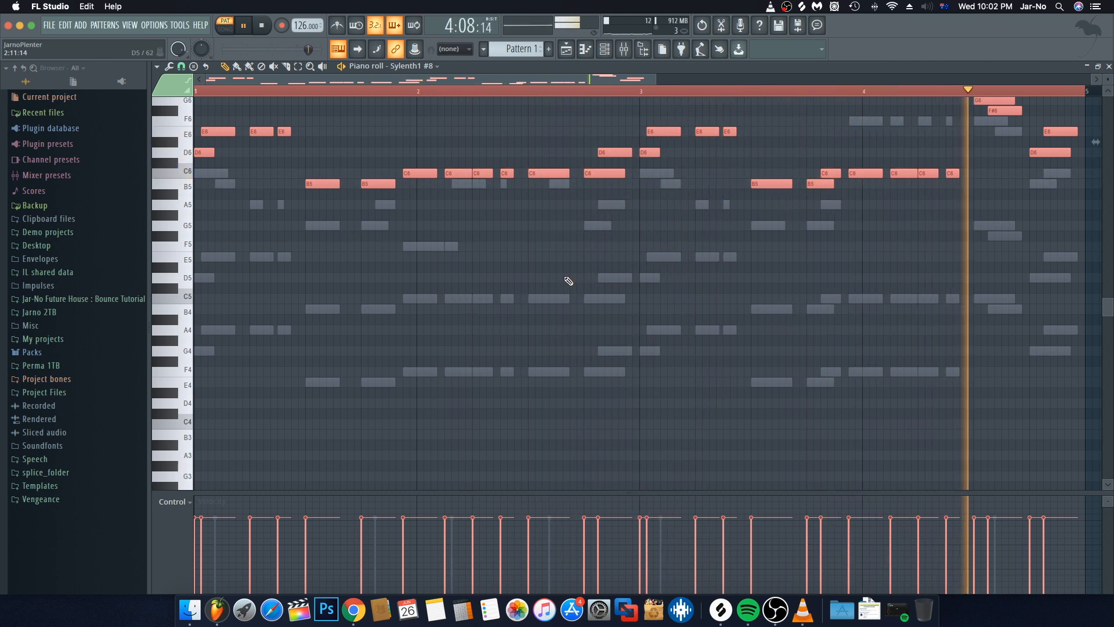
key("space")
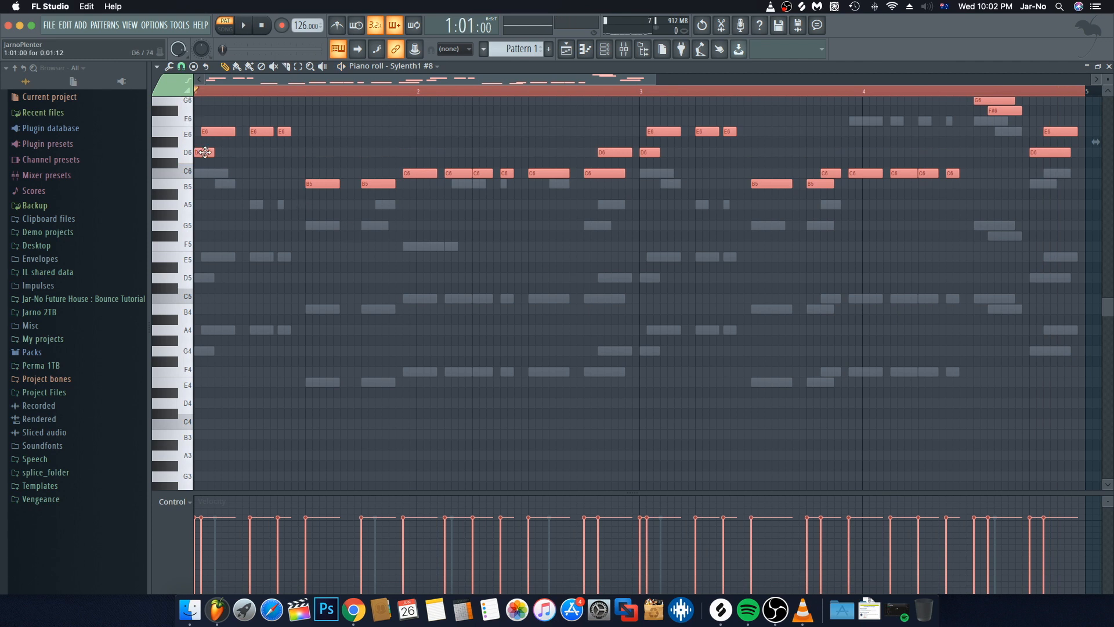
Compare the melody an octave lower, starting on D5, during short playback, and return all notes to start on D6
left_click_drag(202, 153, 172, 282)
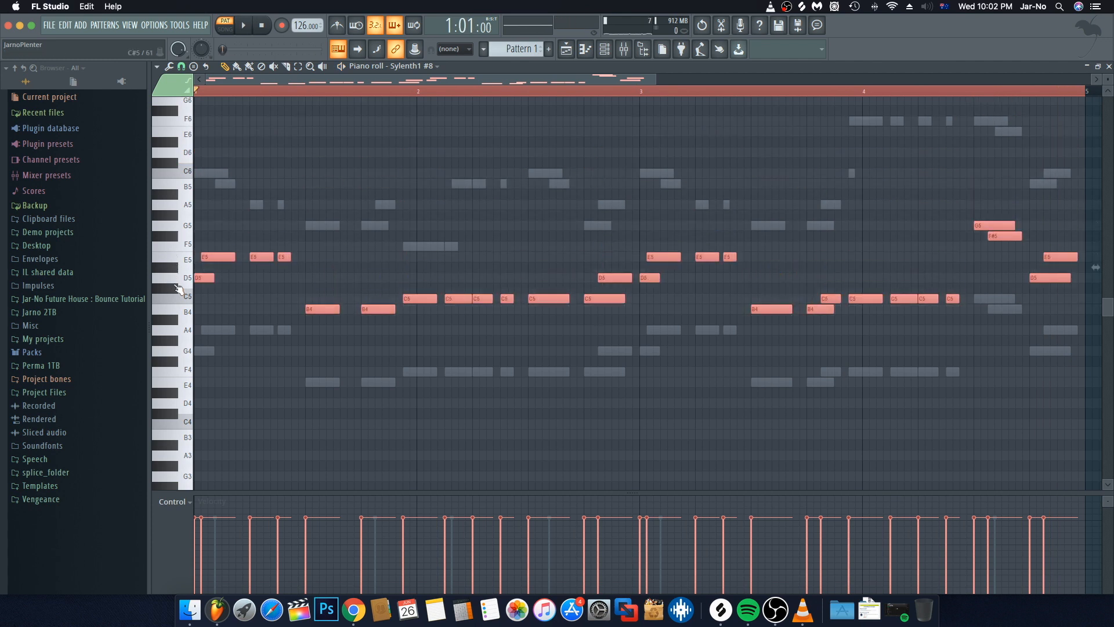
key("space")
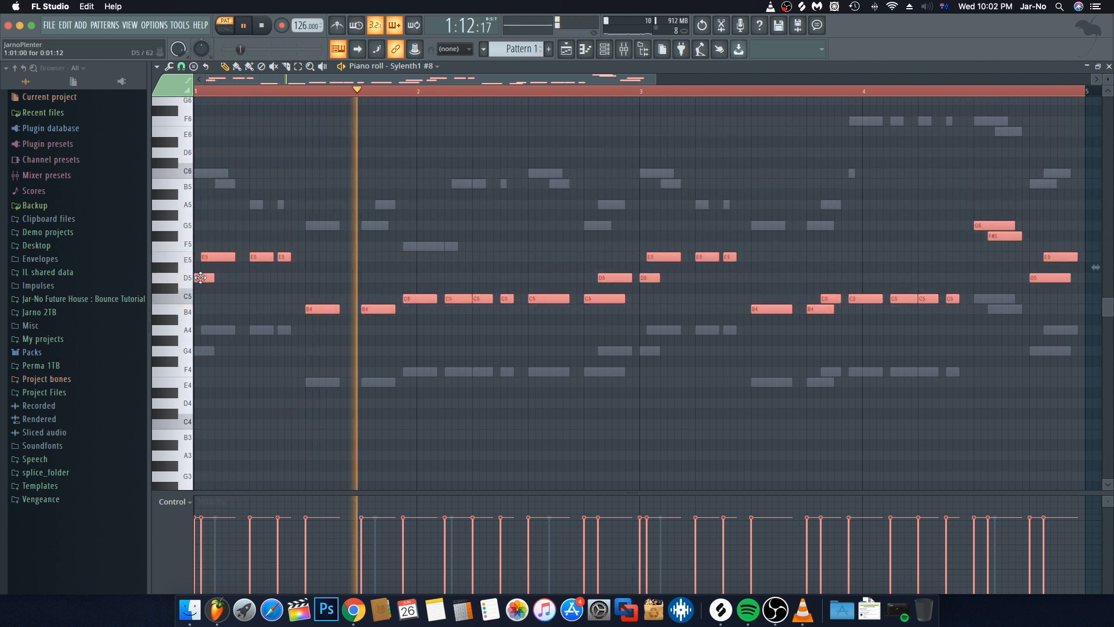
key("space")
left_click_drag(200, 277, 159, 156)
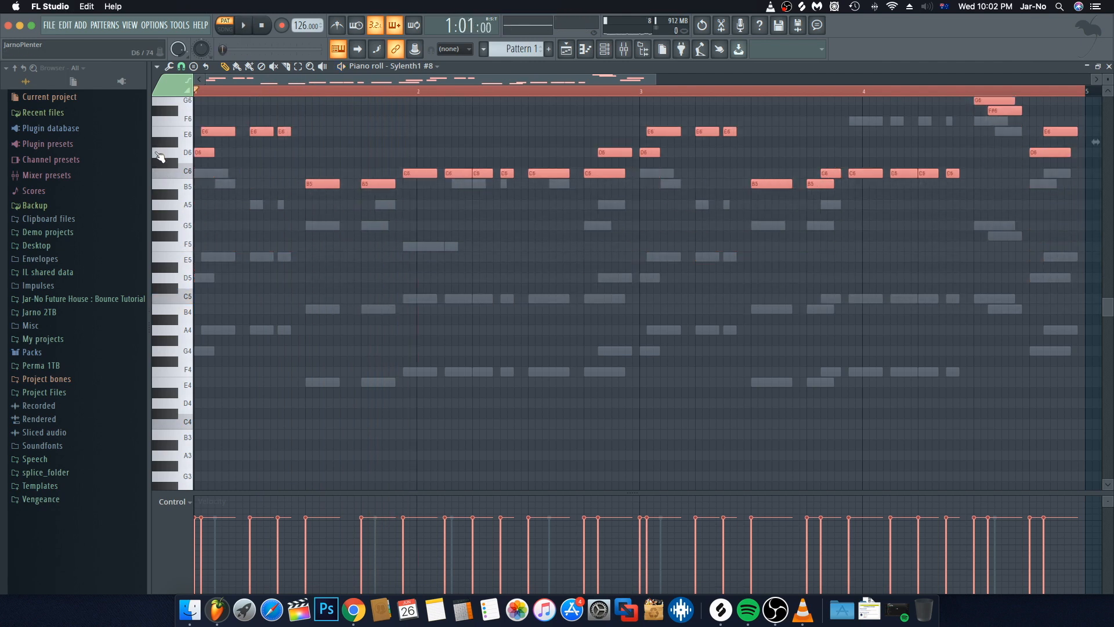
Audition the pattern with the Sylenth1 #8 layer from the piano roll and again with the mixer shown
key("space")
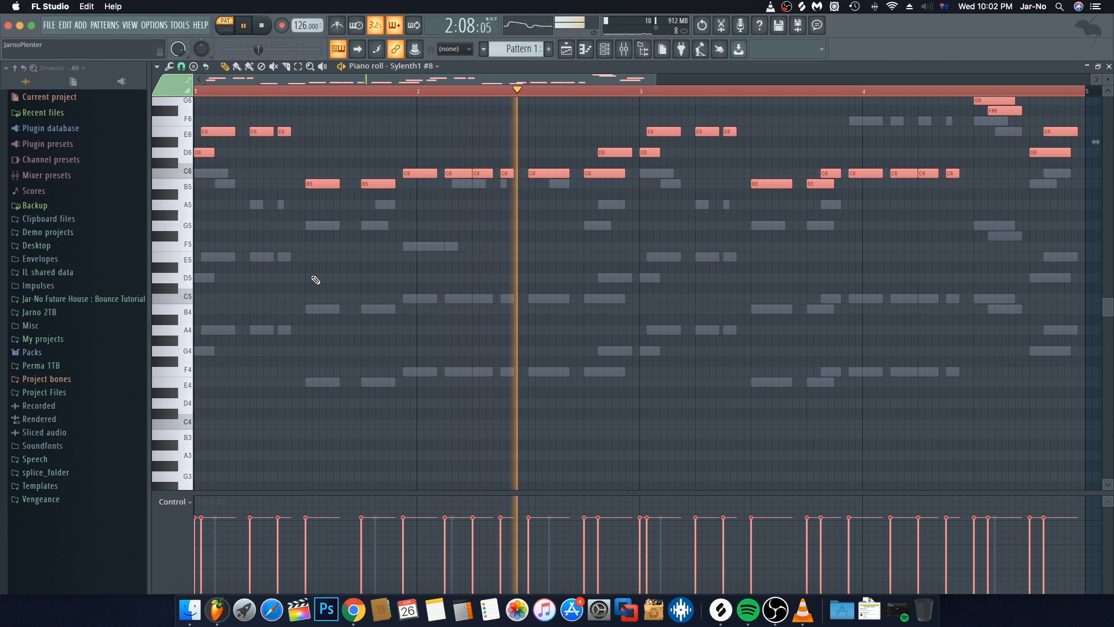
key("space")
key("F7")
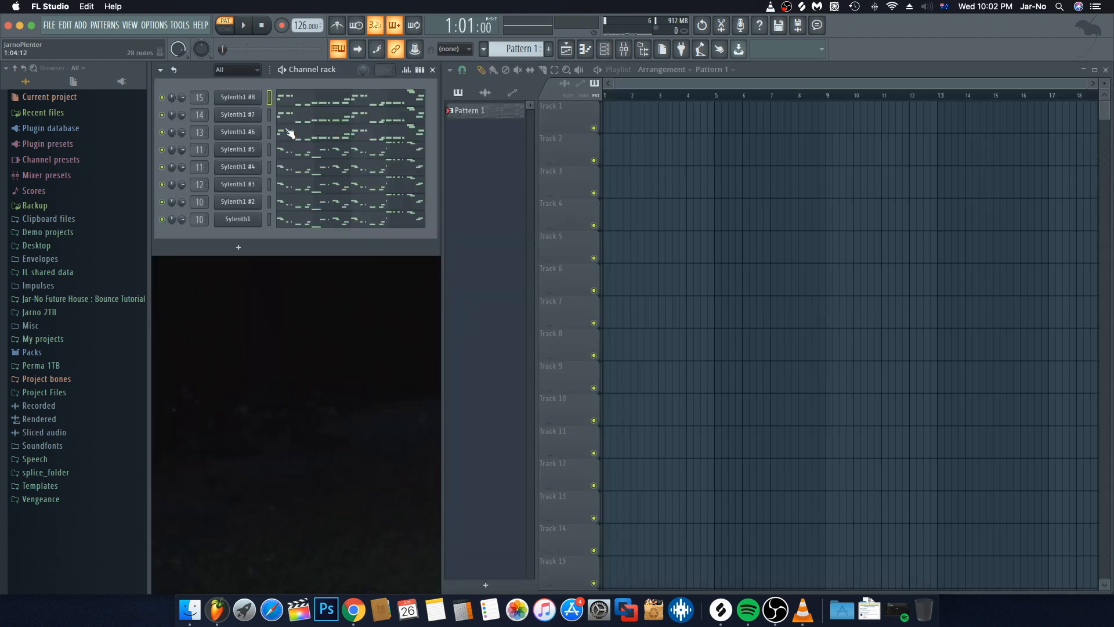
left_click(640, 53)
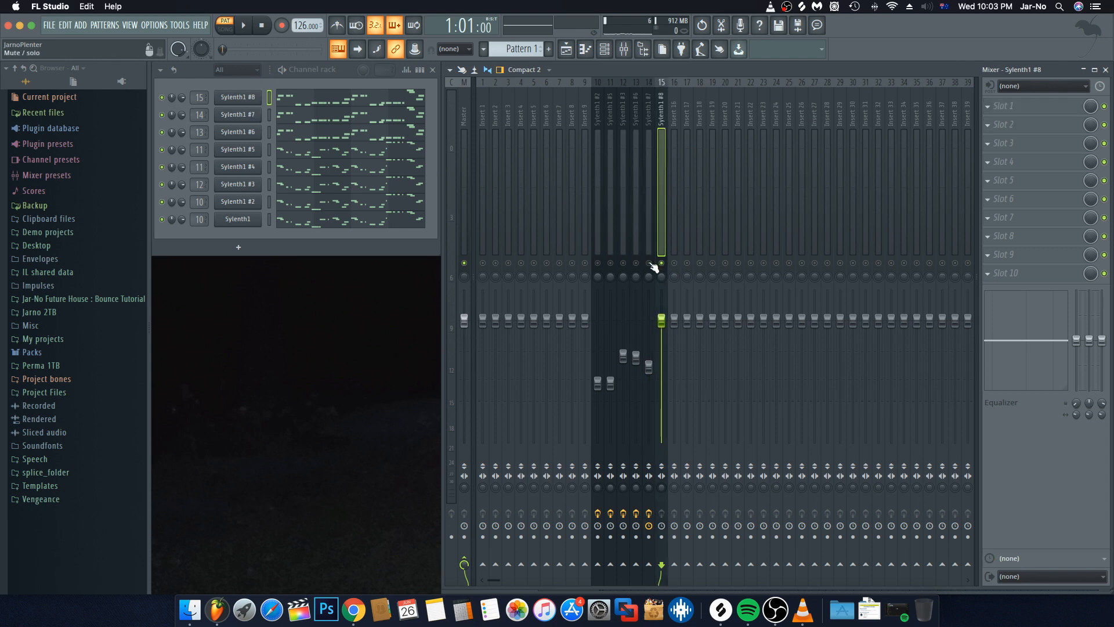
key("space")
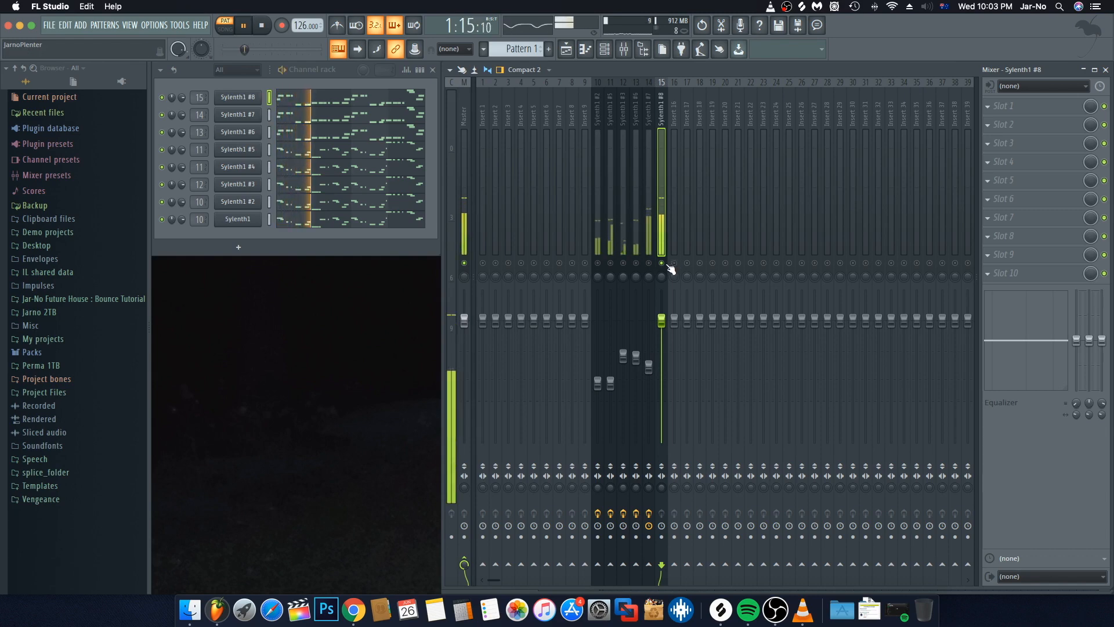
key("space")
Insert Fruity Parametric EQ 2 on the Sylenth1 #8 mixer track and make band 1 a high pass with a steeper order
left_click(1004, 111)
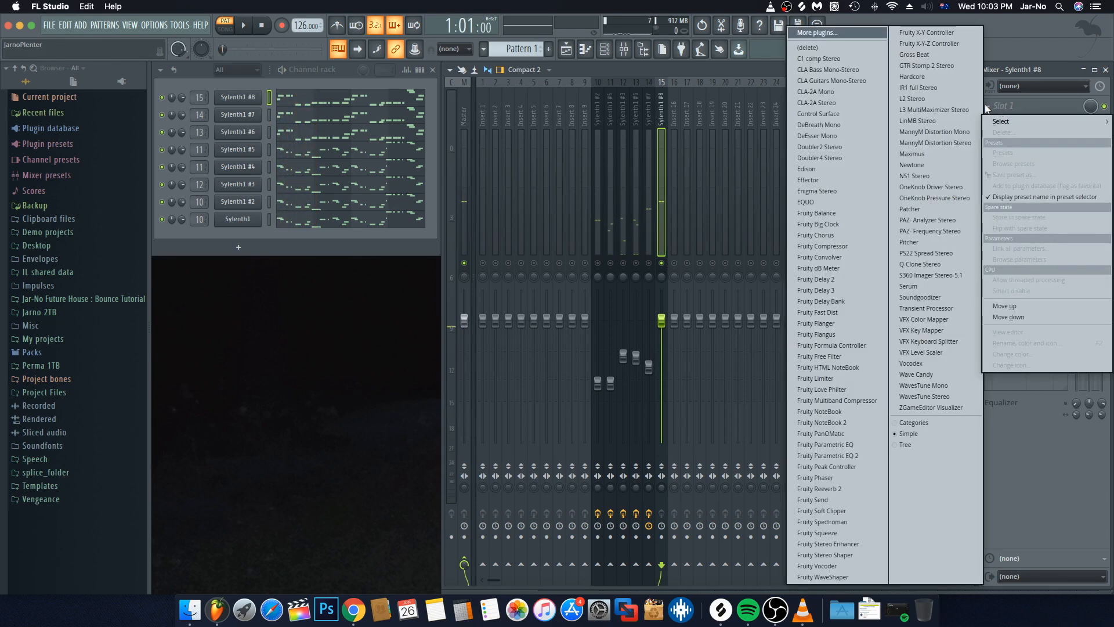
left_click(838, 458)
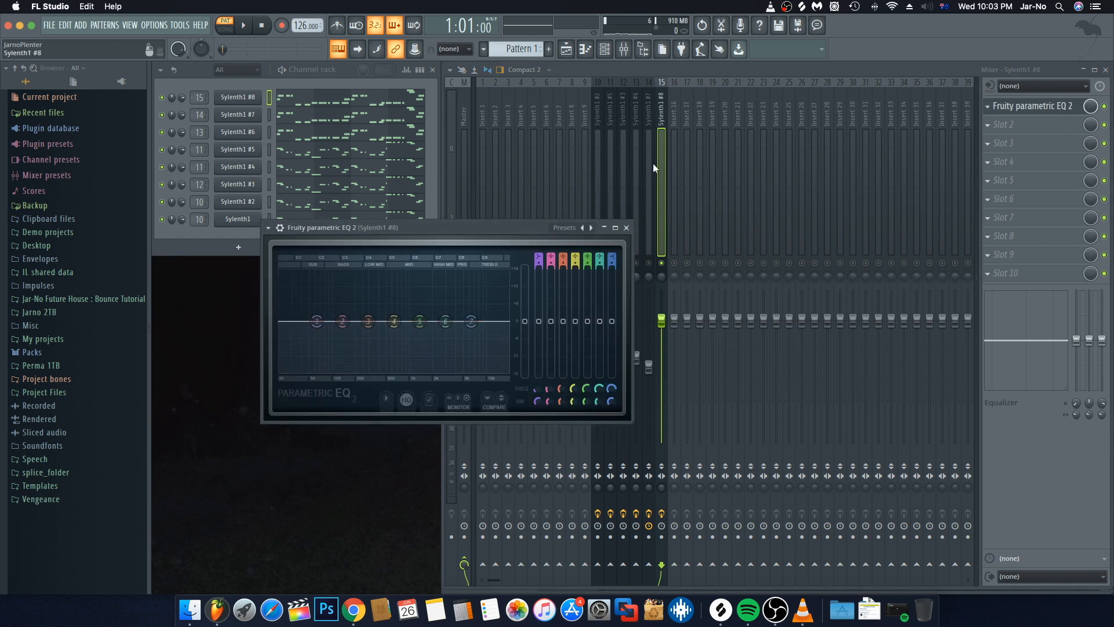
right_click(318, 323)
mouse_move(335, 352)
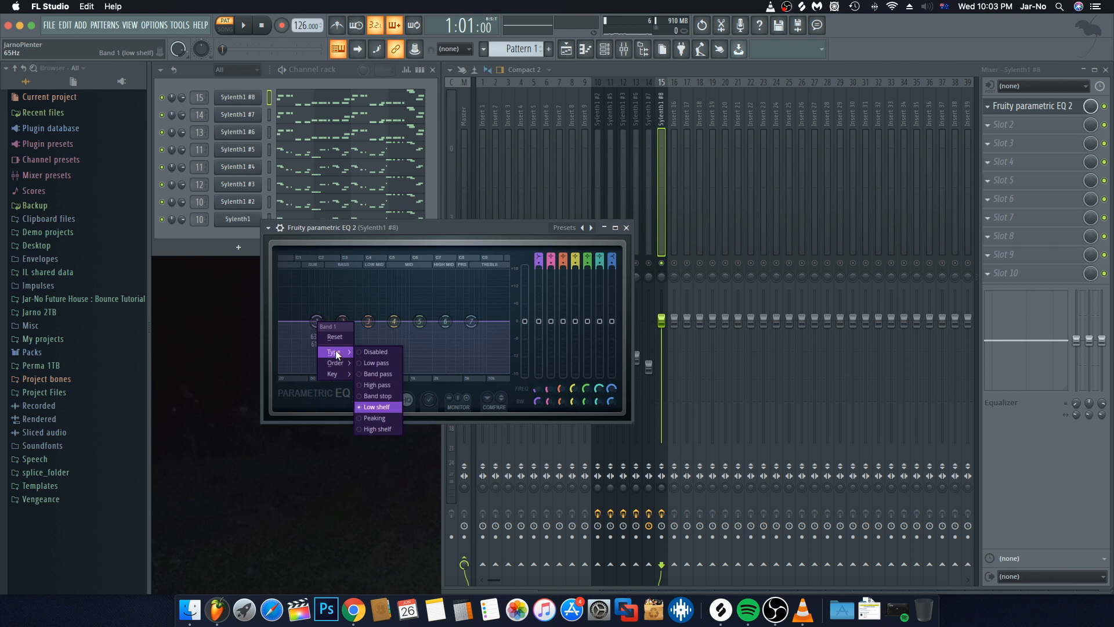
left_click(374, 381)
right_click(316, 320)
mouse_move(343, 364)
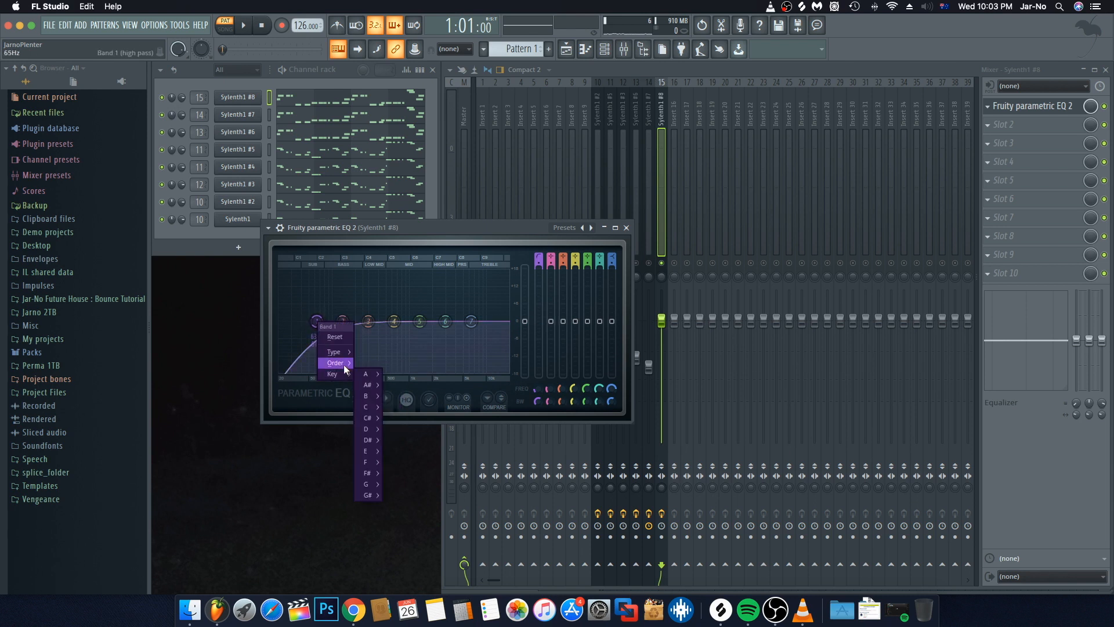
left_click(378, 363)
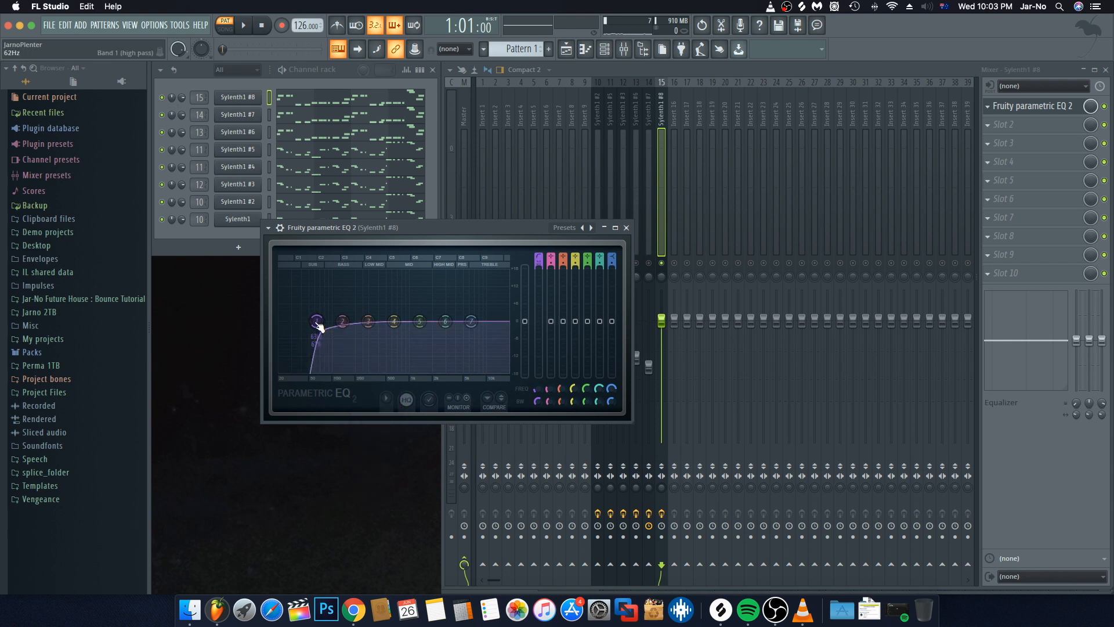
During playback, raise the band 1 high-pass cutoff slightly above 100 Hz and set band 2 to about -2.6 dB at 100 Hz
key("space")
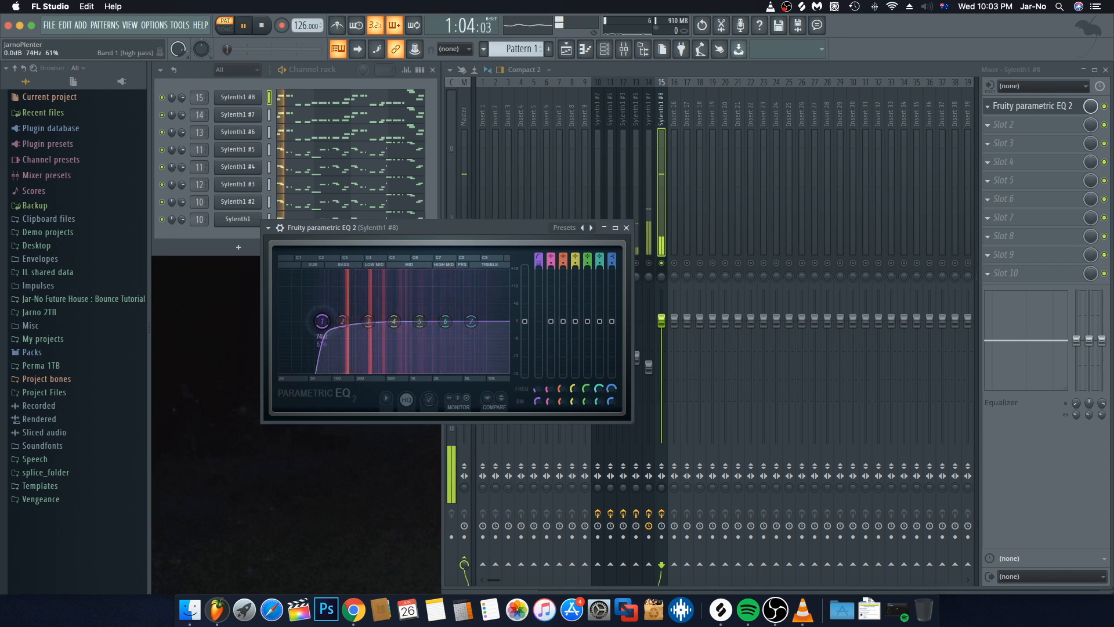
mouse_move(318, 325)
left_mouse_down()
mouse_move(348, 322)
mouse_move(332, 330)
left_mouse_up()
key("space")
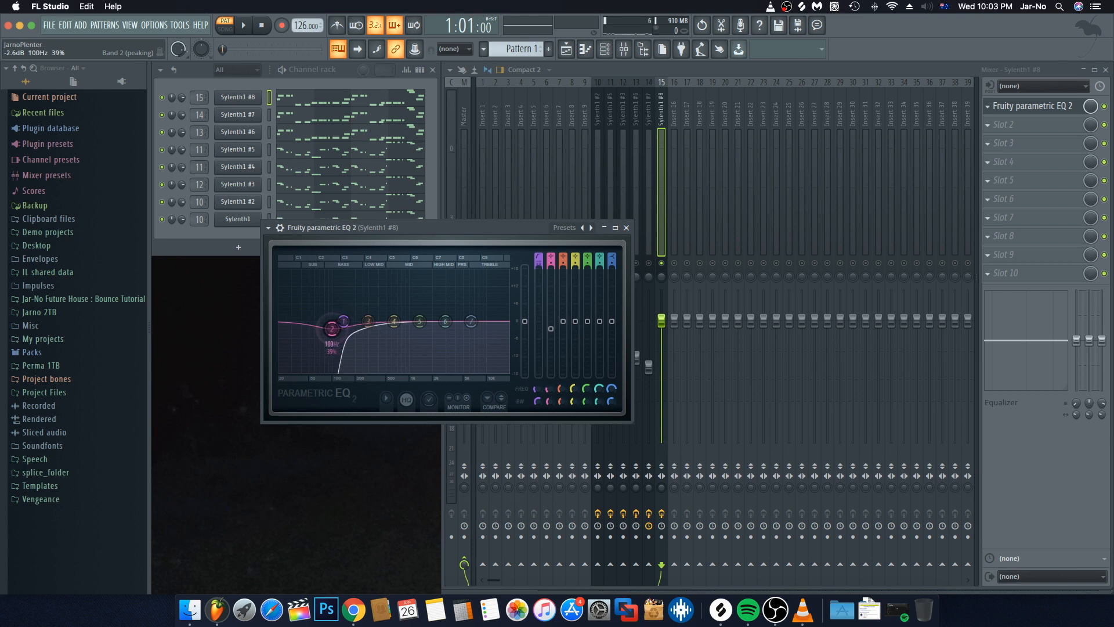
key("space")
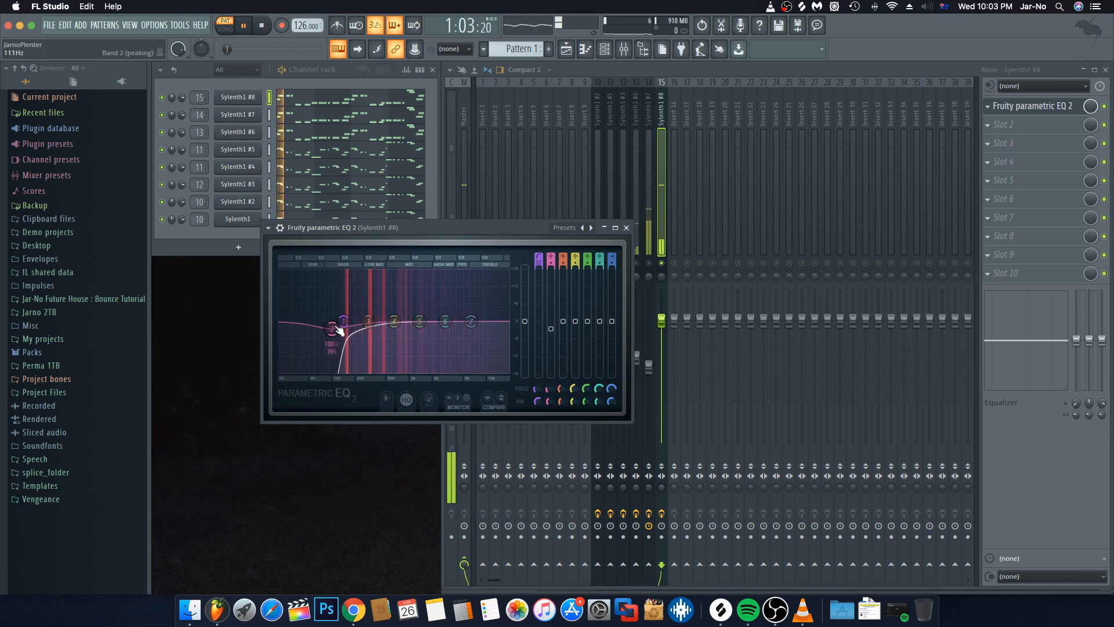
key("space")
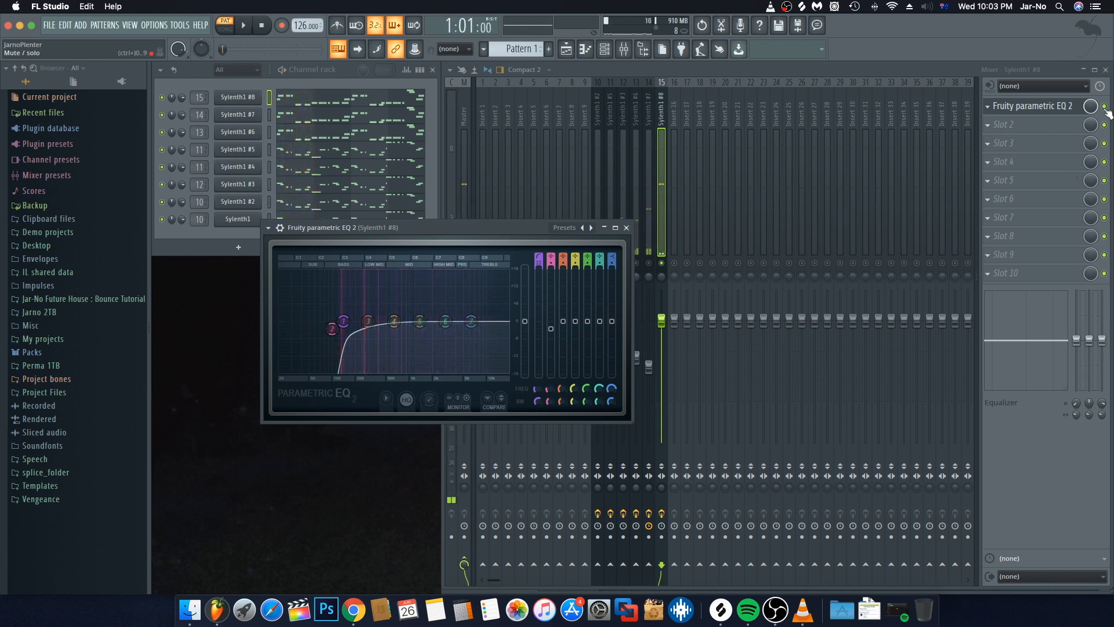
Compare the Sylenth1 #8 sound with the parametric EQ bypassed and enabled
left_click(1104, 107)
key("space")
key("space")
left_click(1104, 106)
key("space")
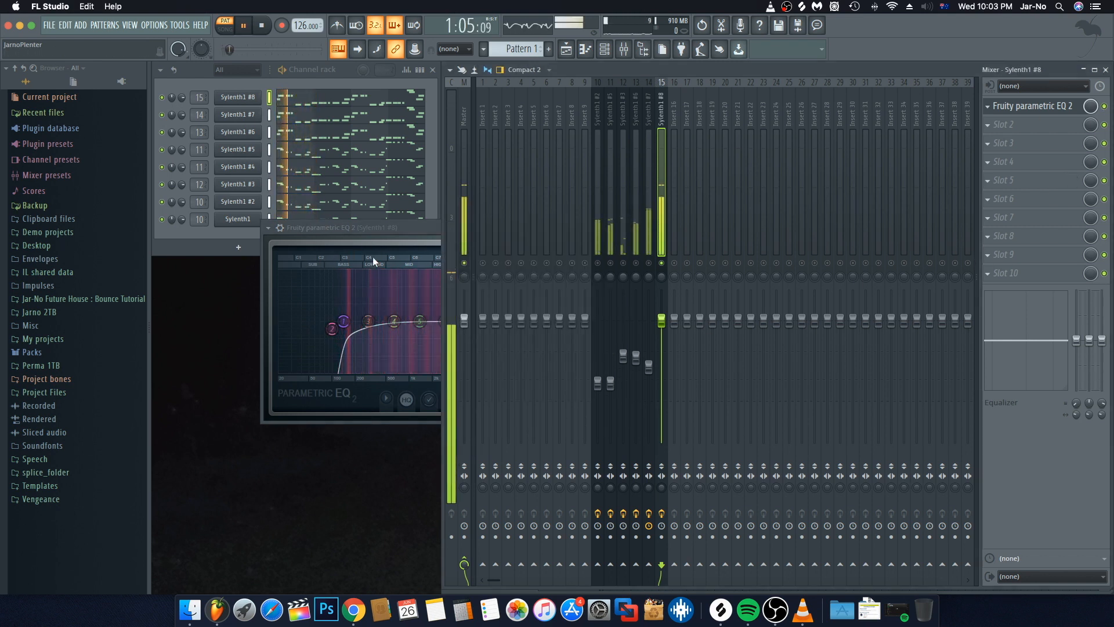
key("space")
Pull EQ band 7, the high shelf, down to its minimum at the upper end of the spectrum and audition the cut
left_click(409, 229)
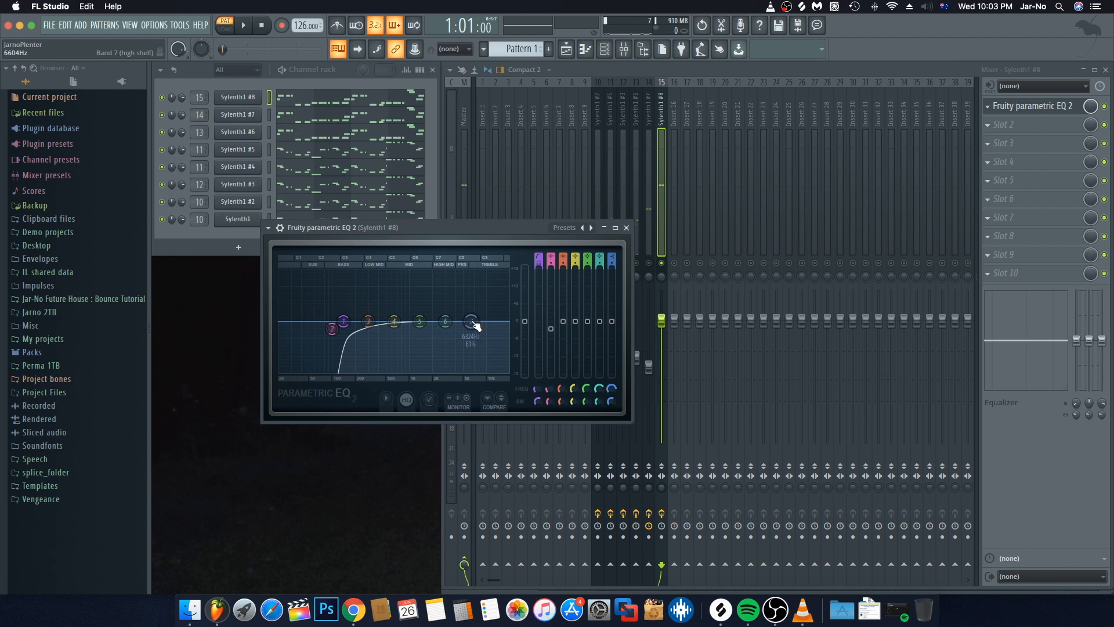
left_click_drag(471, 323, 508, 373)
key("space")
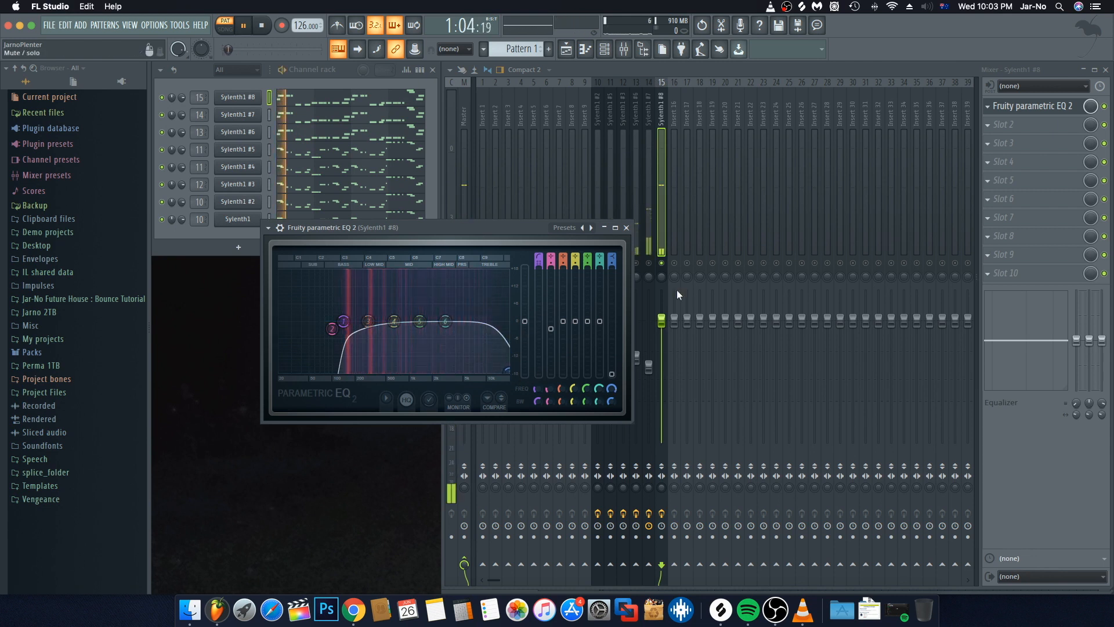
left_click(1104, 106)
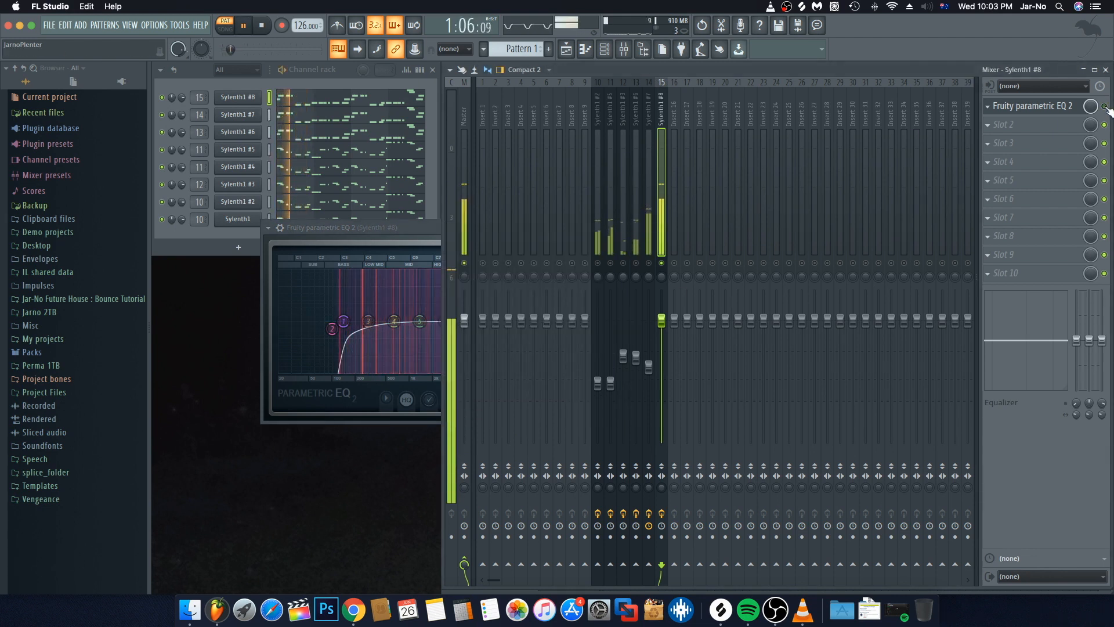
left_click(409, 227)
key("space")
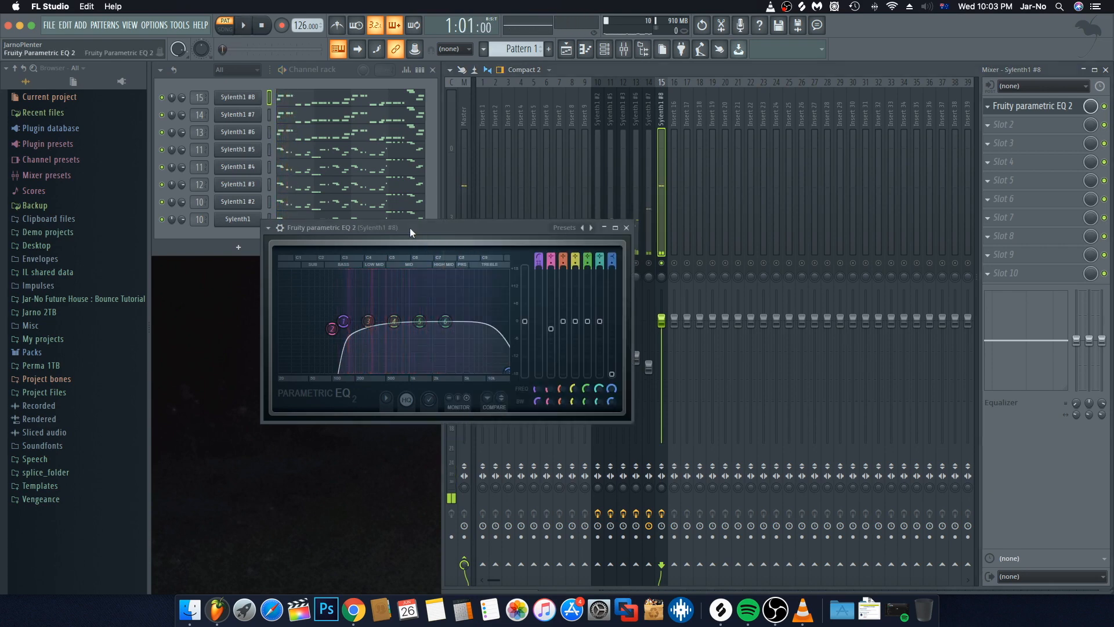
left_click(626, 227)
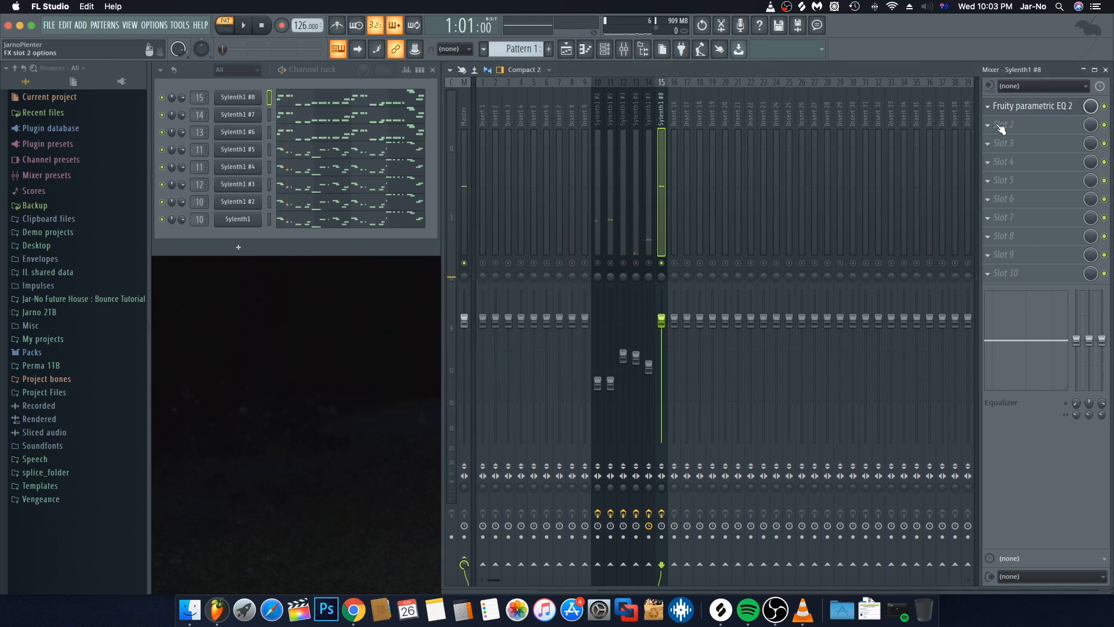
Add Fruity Stereo Shaper in slot 2 of the Sylenth1 #8 track, load its Stereoize preset and audition it
left_click(1001, 126)
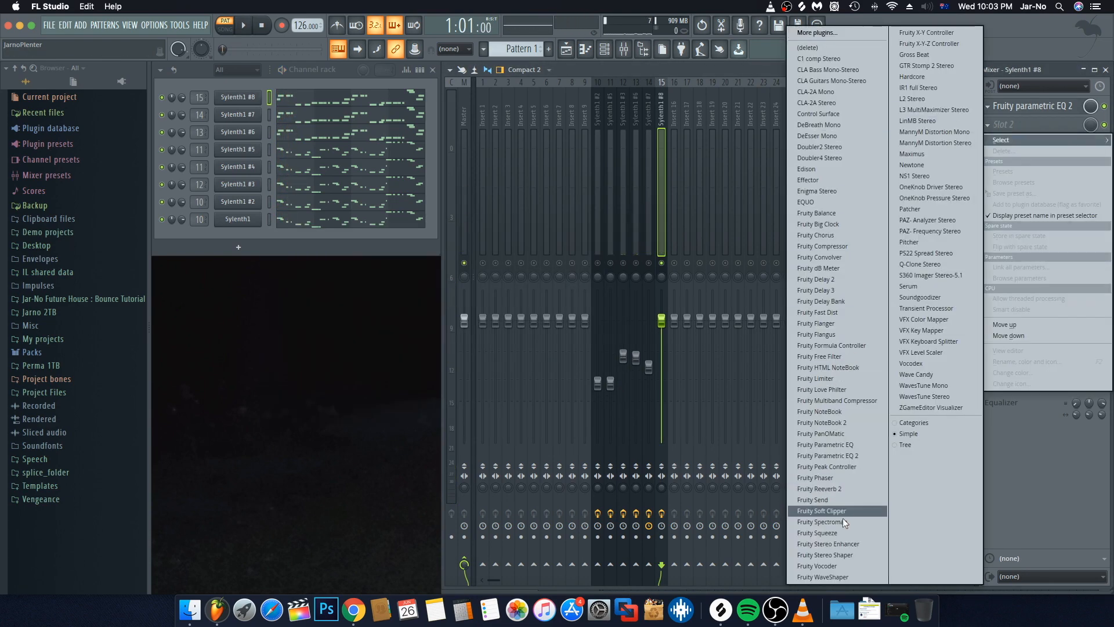
left_click(837, 554)
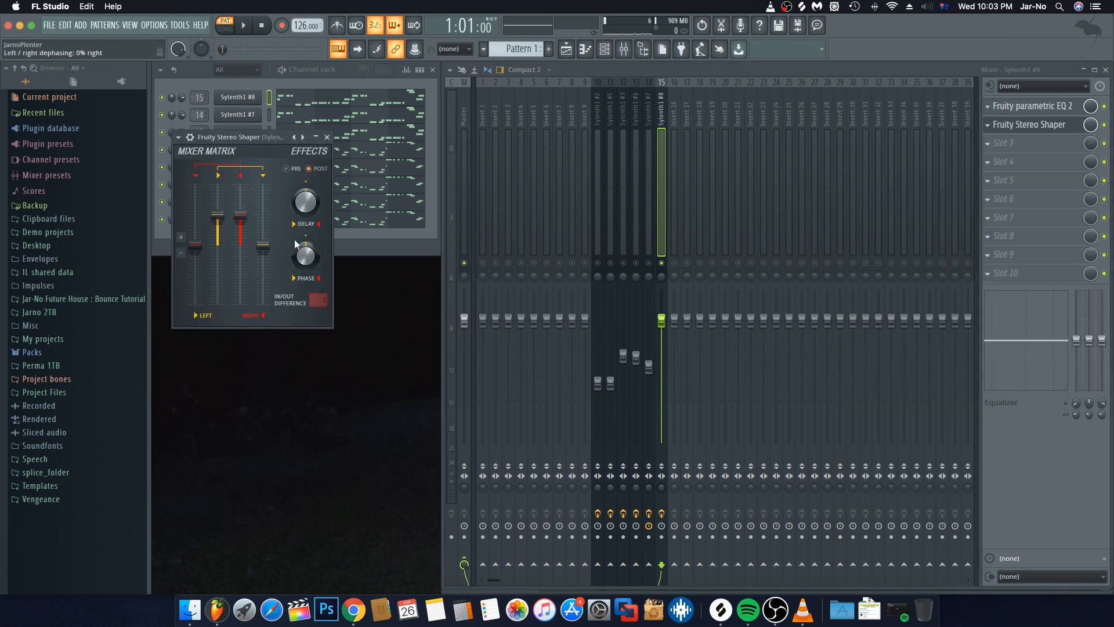
left_click(178, 137)
mouse_move(207, 182)
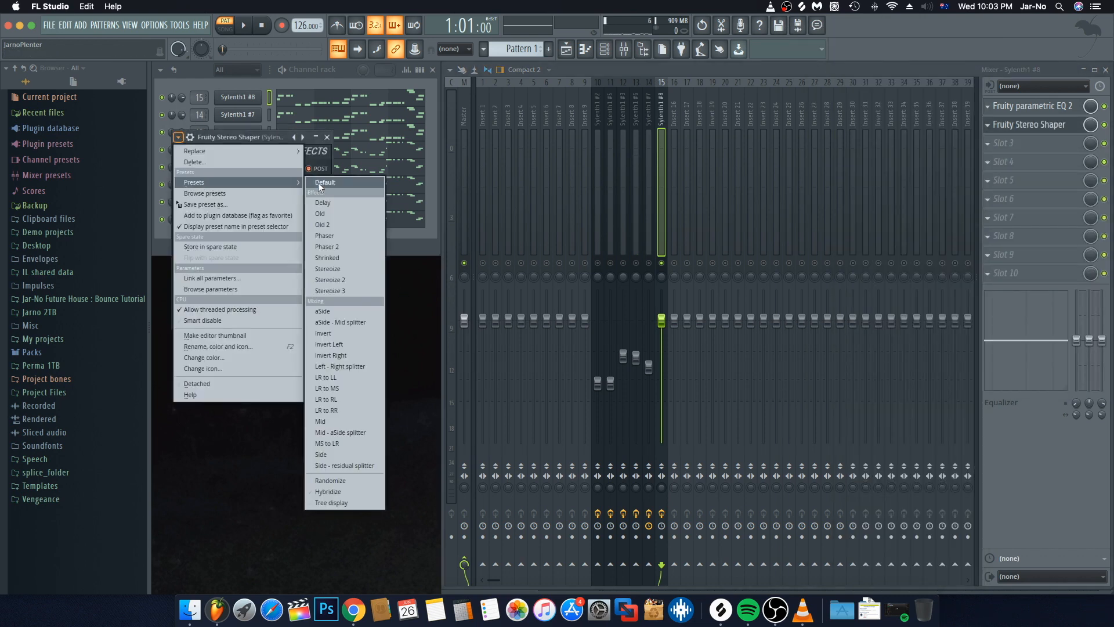
left_click(343, 273)
key("space")
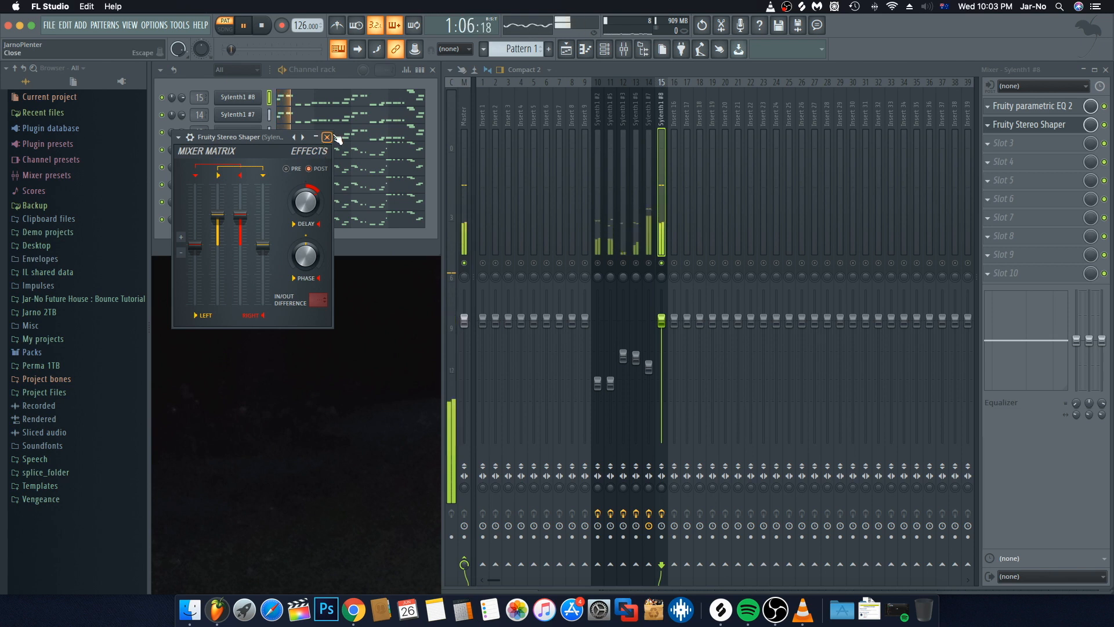
left_click(327, 136)
key("space")
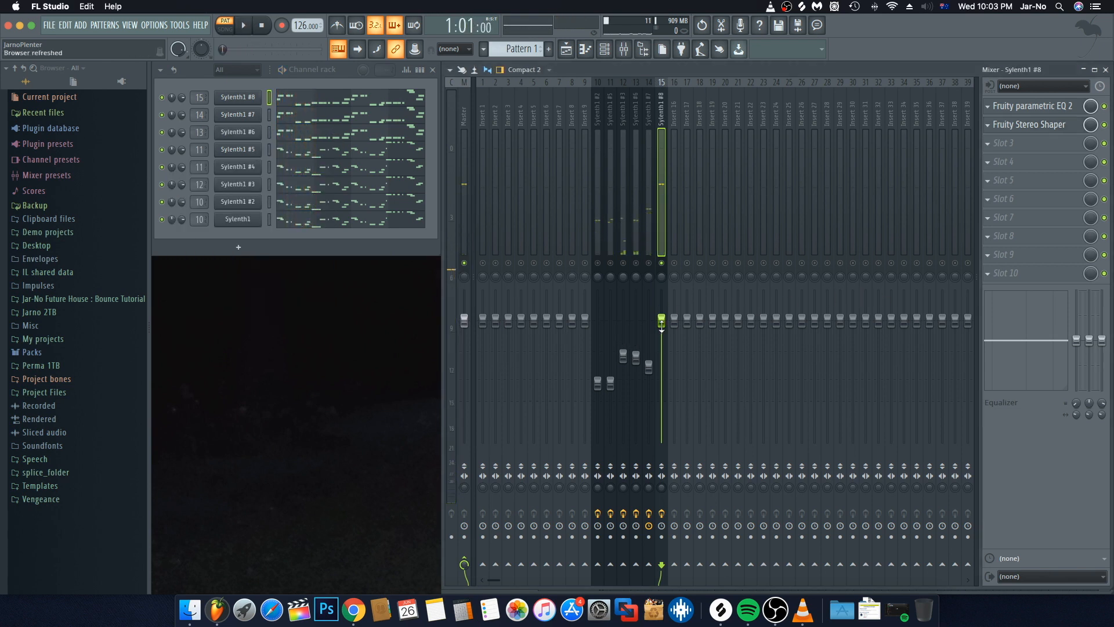
Lower the Sylenth1 #8 track volume to about -3.7 dB while listening to the pattern
left_click_drag(661, 318, 661, 340)
key("space")
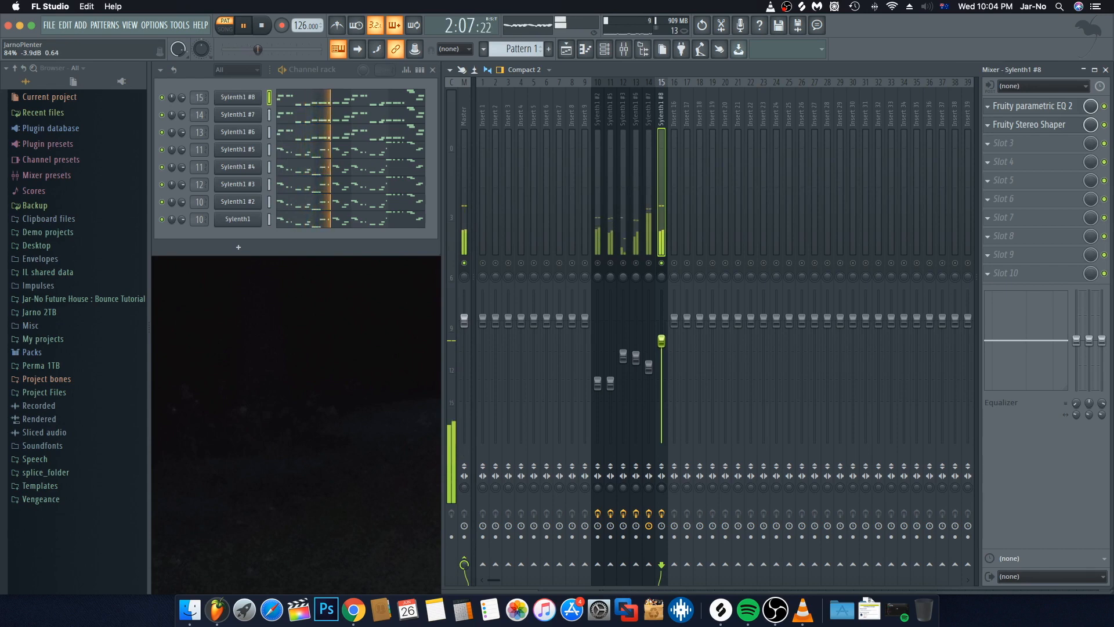
key("space")
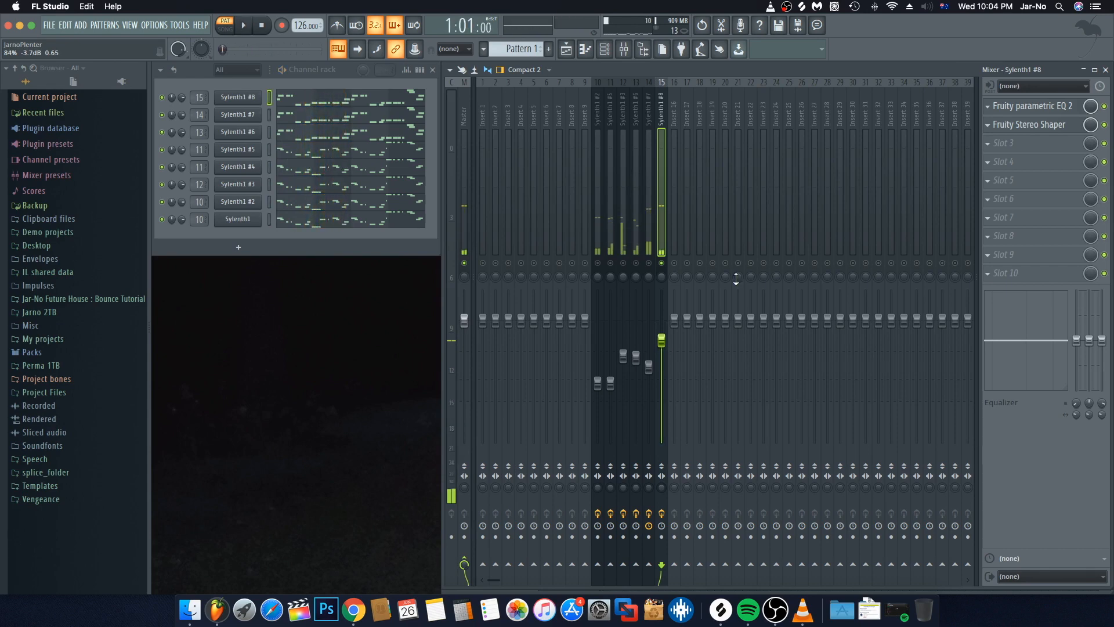
Add Fruity Limiter in slot 3 of the Sylenth1 #8 track, lower its ceiling below -4.9 dB and audition the limiting
left_click(994, 149)
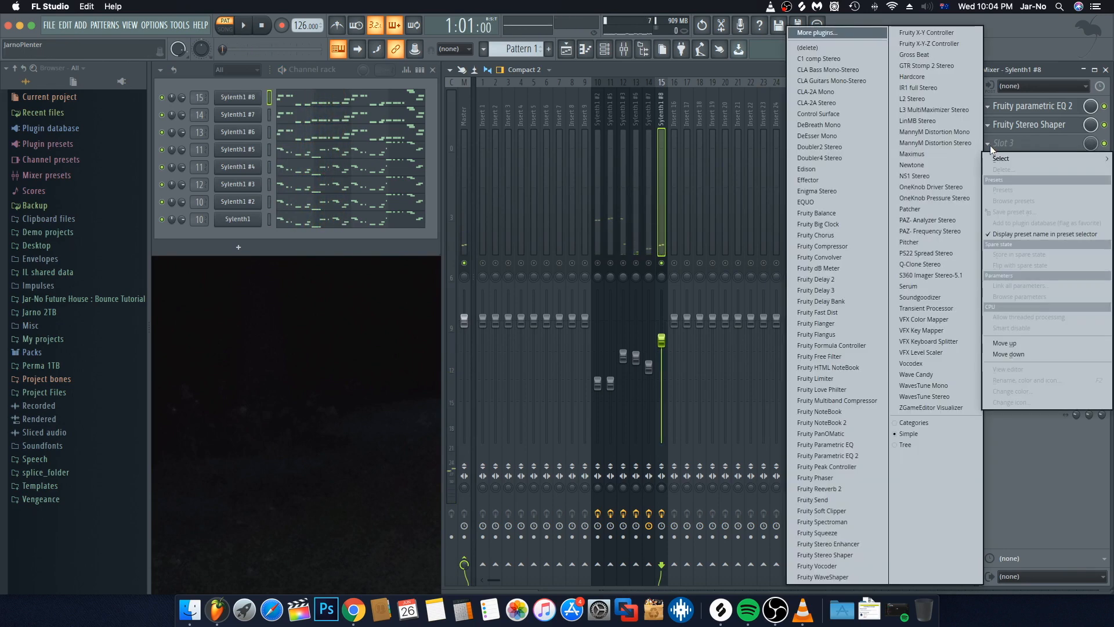
left_click(848, 378)
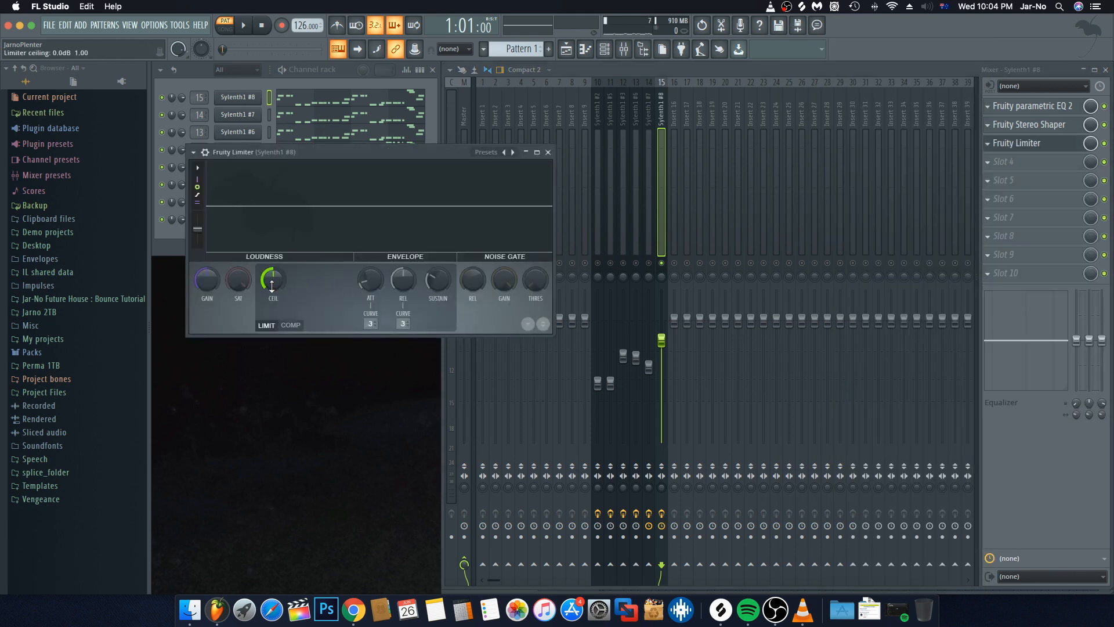
key("space")
left_click_drag(273, 284, 274, 303)
key("space")
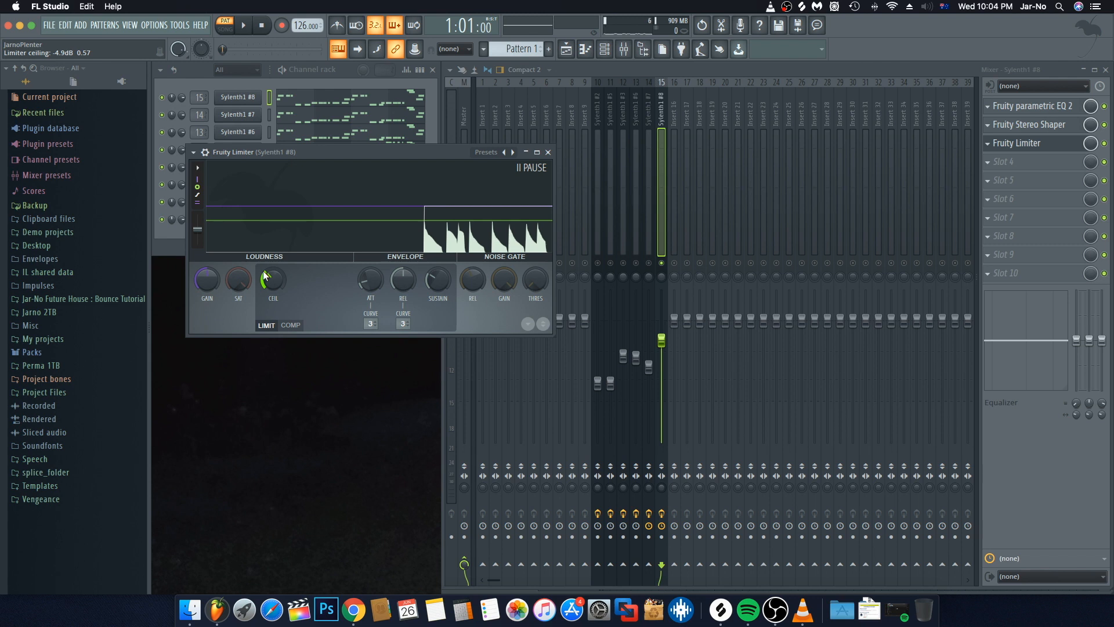
left_click_drag(272, 280, 272, 295)
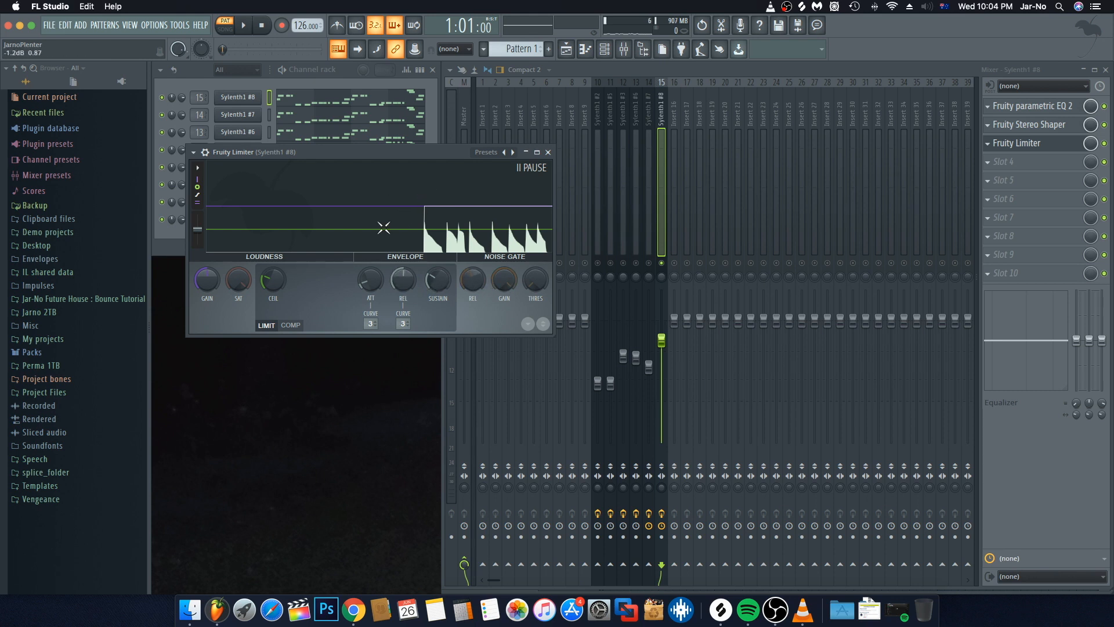
key("space")
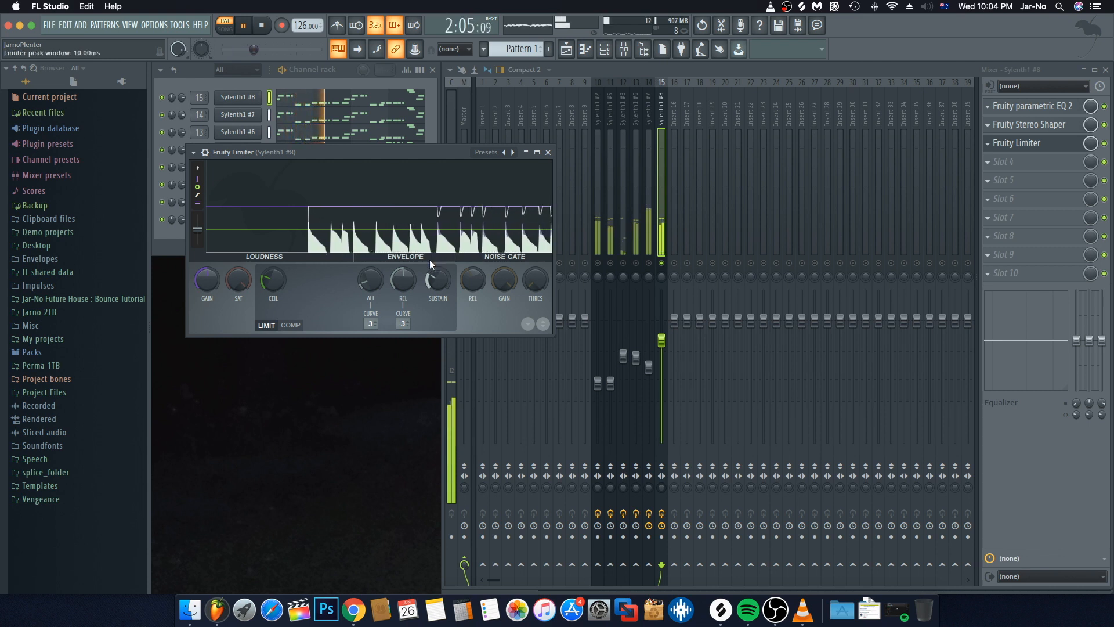
key("space")
Set the limiter's attack time to about 1.09 ms and its release time to about 110 ms, checking by playback
left_click_drag(379, 281, 378, 285)
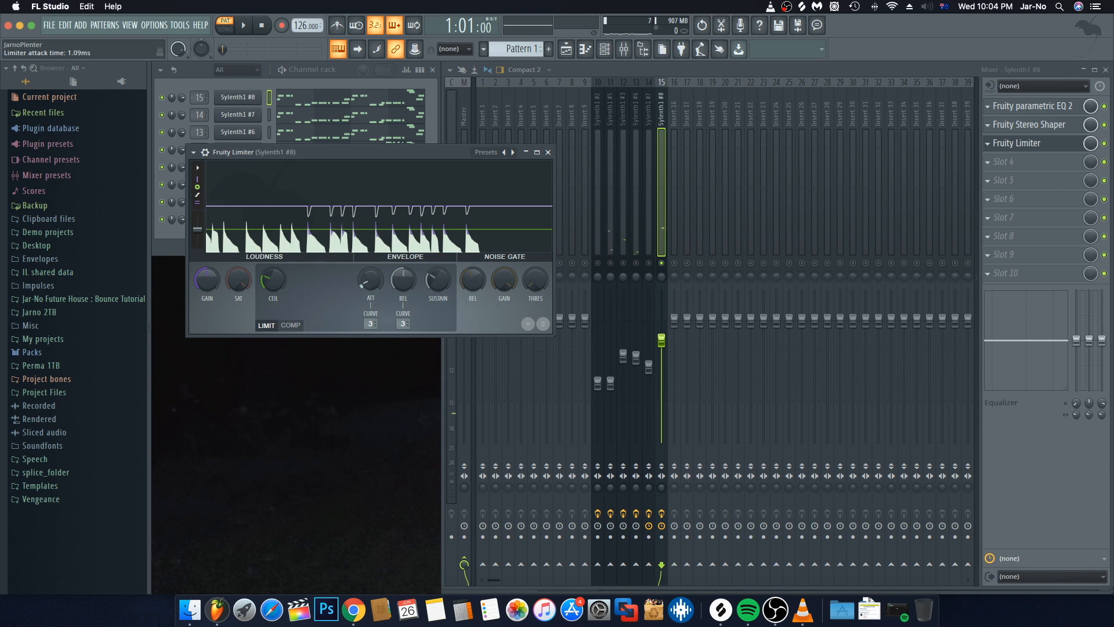
key("space")
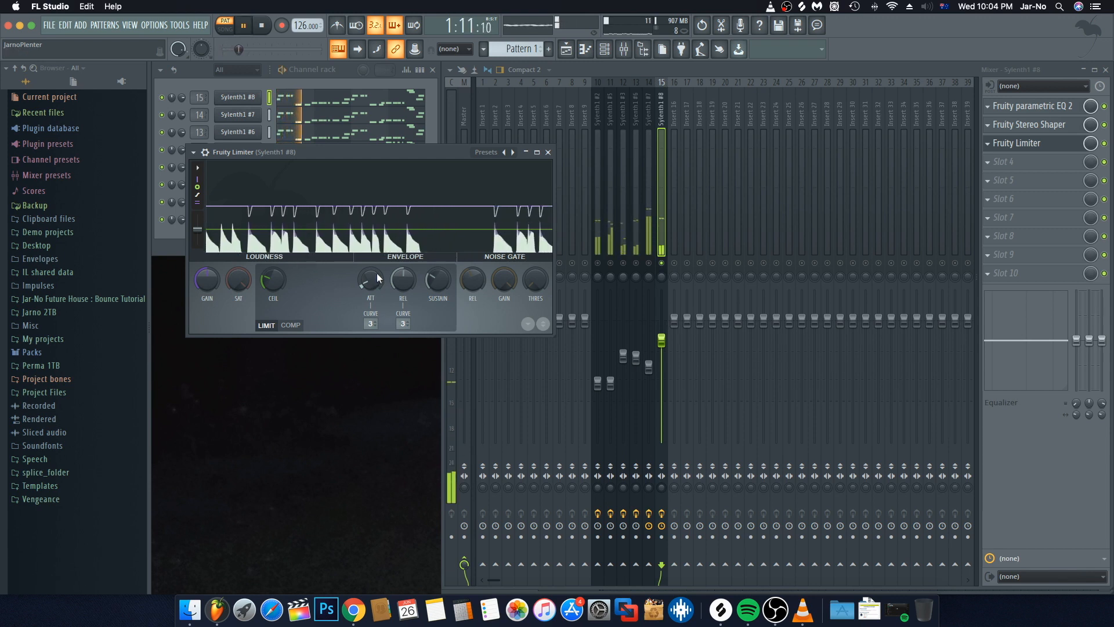
key("space")
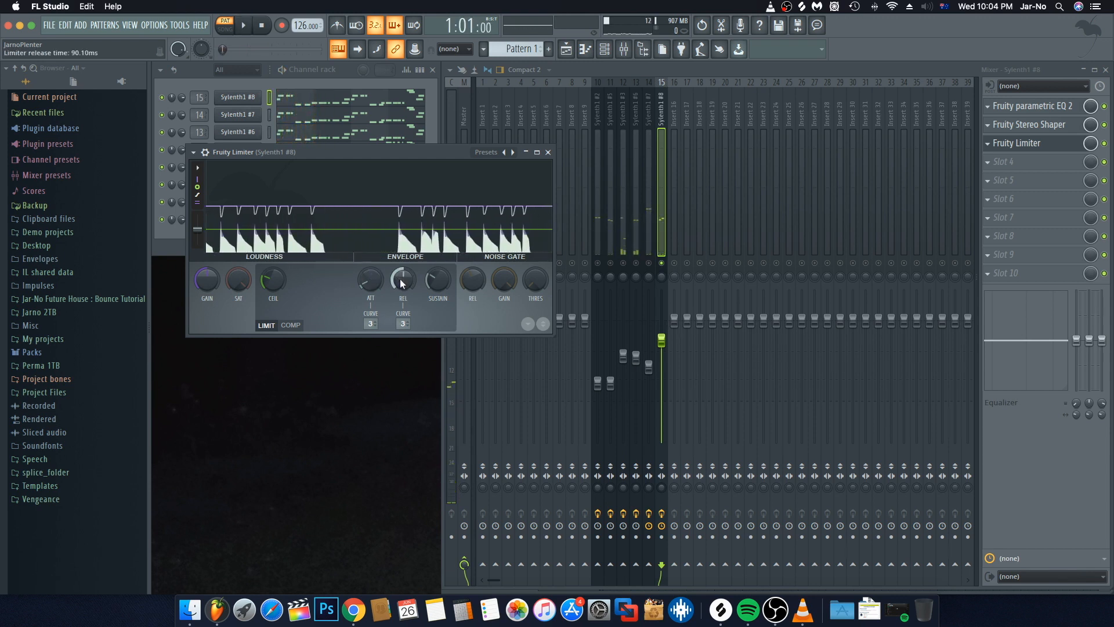
left_click_drag(399, 280, 400, 275)
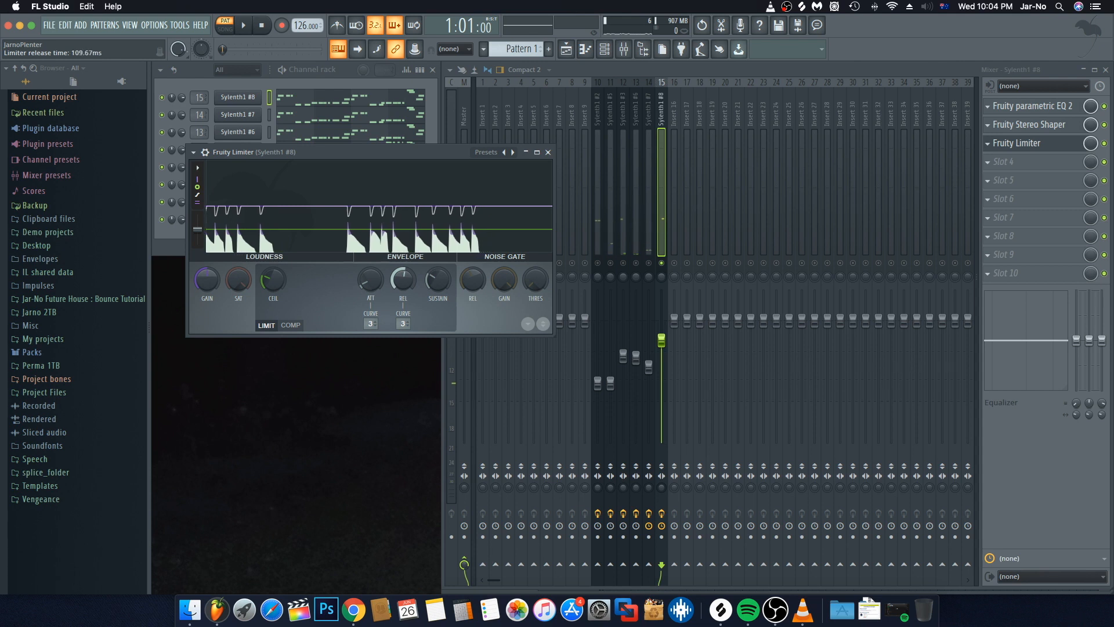
Audition the limited pattern, close the limiter, and raise the Sylenth1 #8 track volume to about -2.4 dB
key("space")
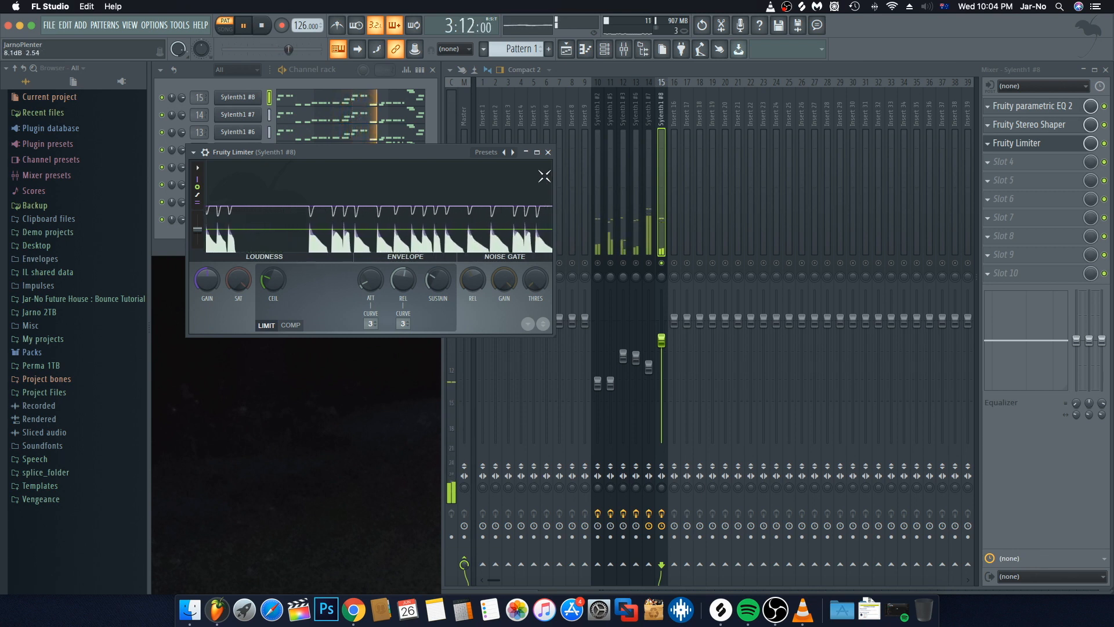
left_click(549, 152)
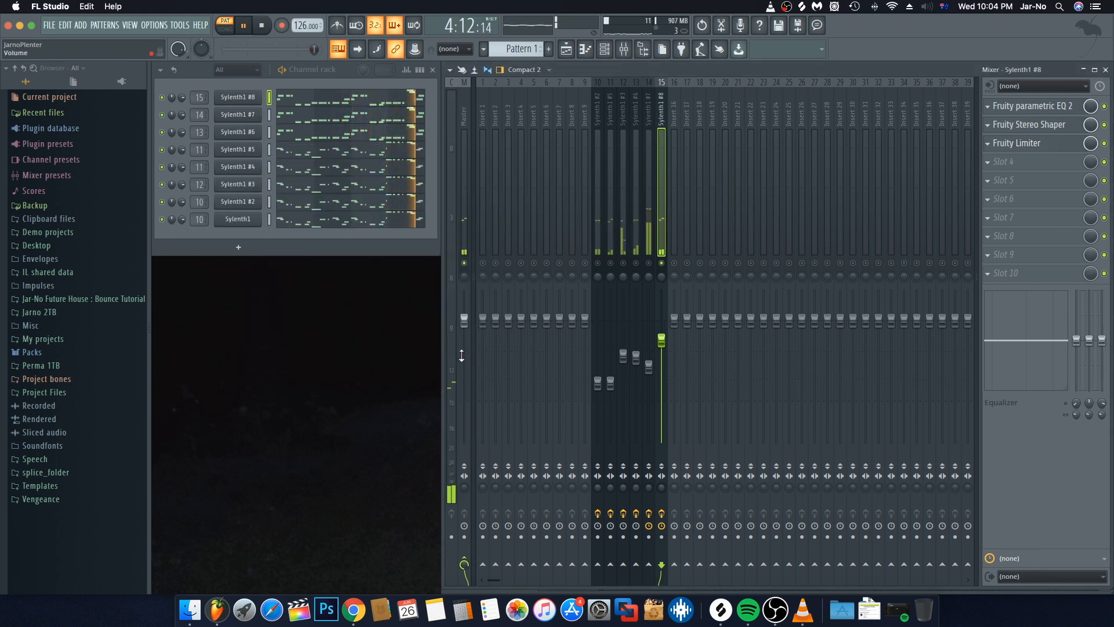
key("space")
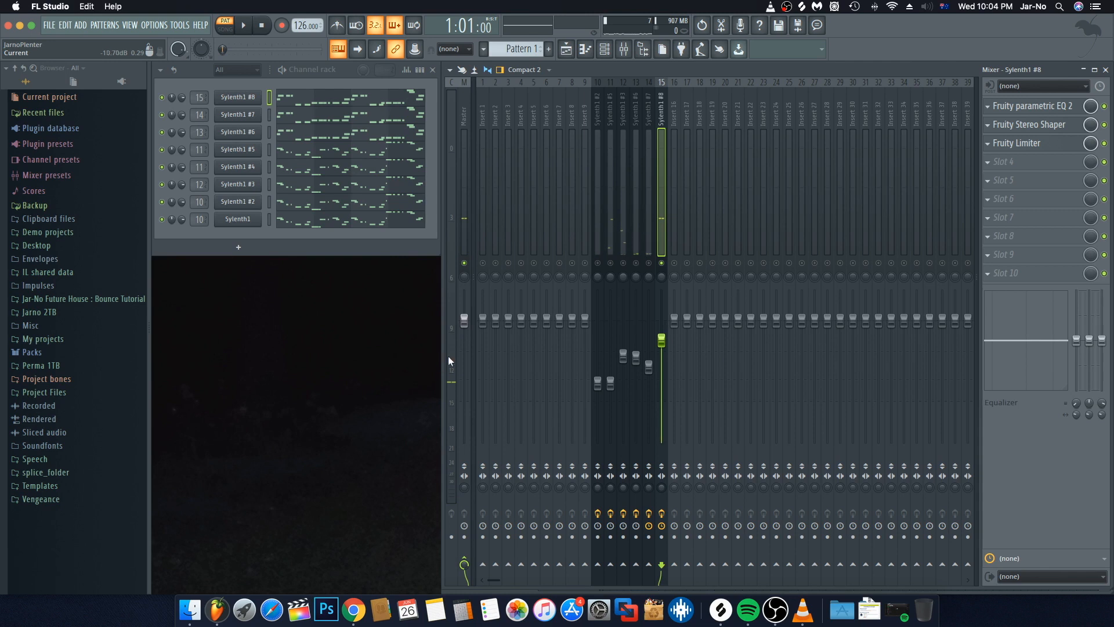
left_click(661, 341)
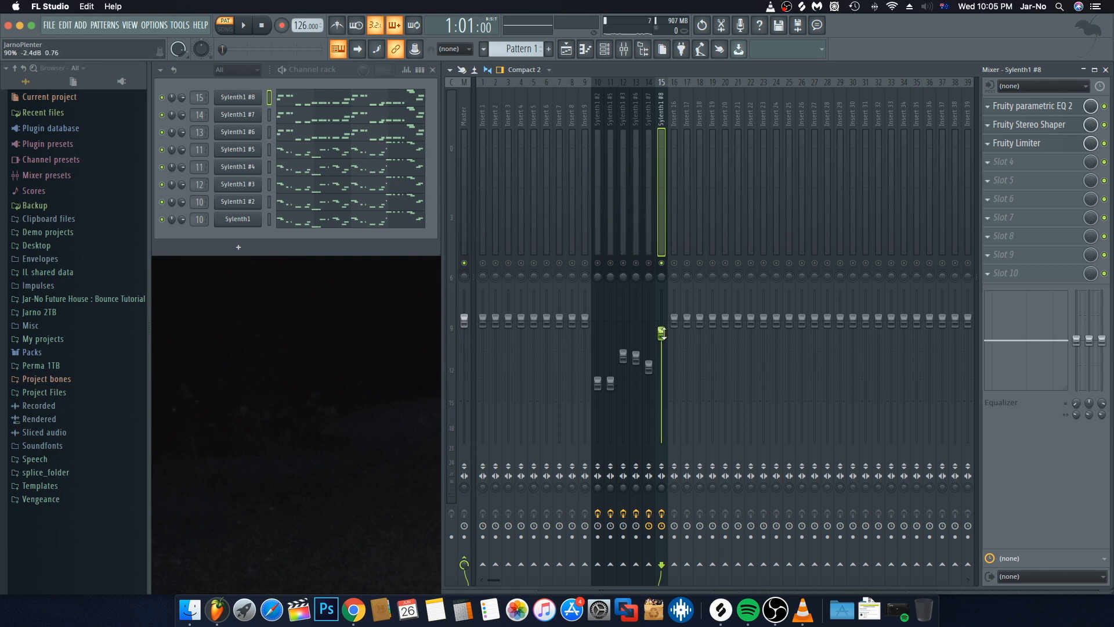
Play the pattern with all layers and lower the Sylenth1 #7 track volume to about -9.8 dB
key("space")
key("space")
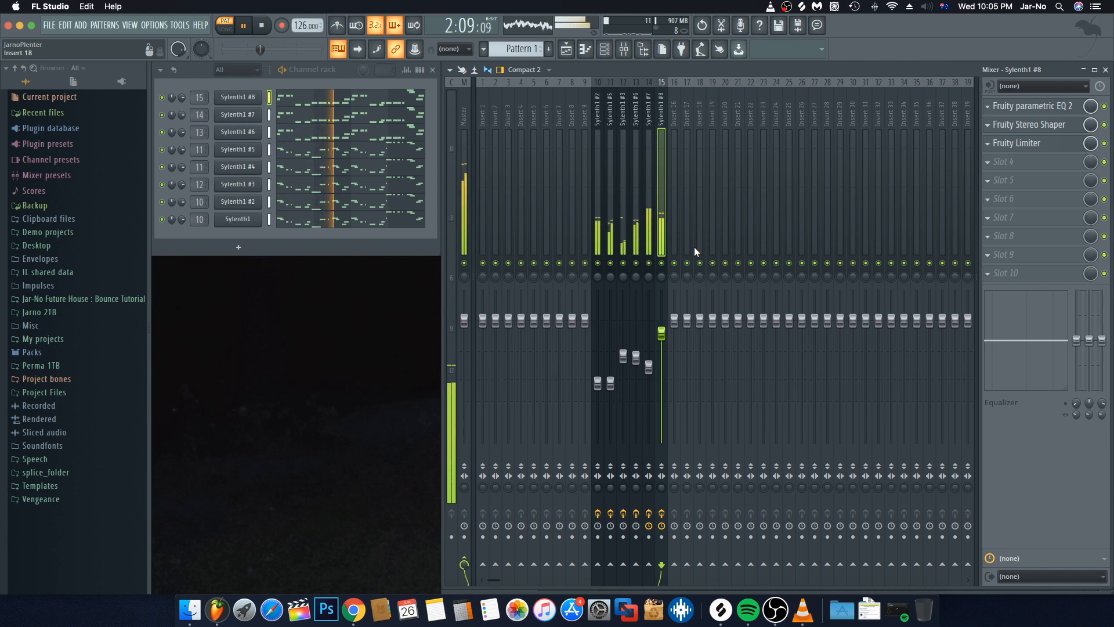
left_click(650, 231)
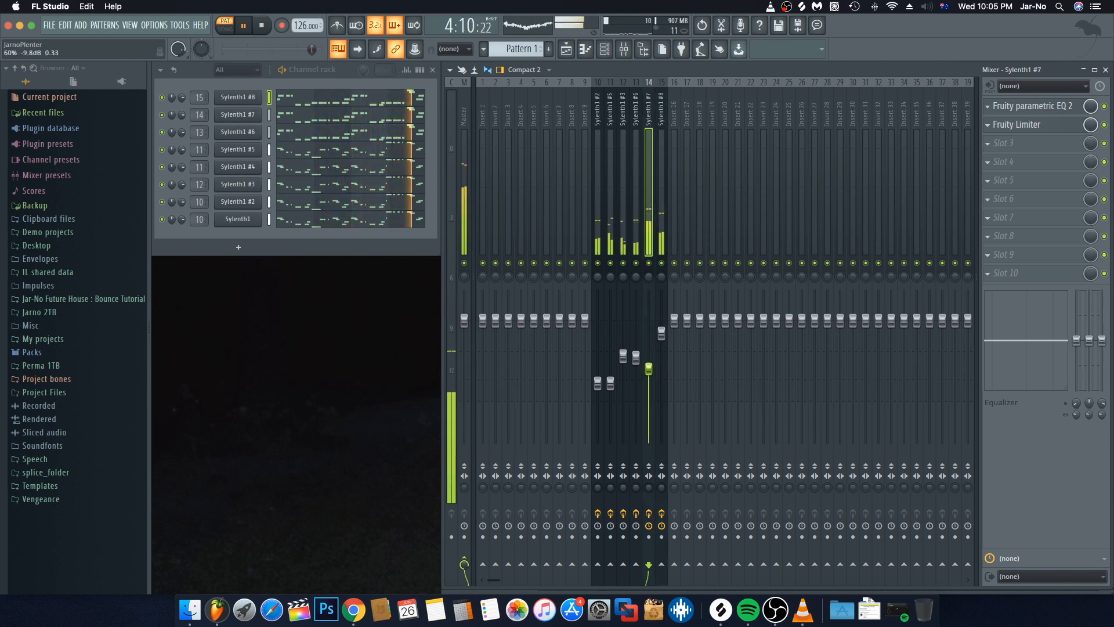
key("space")
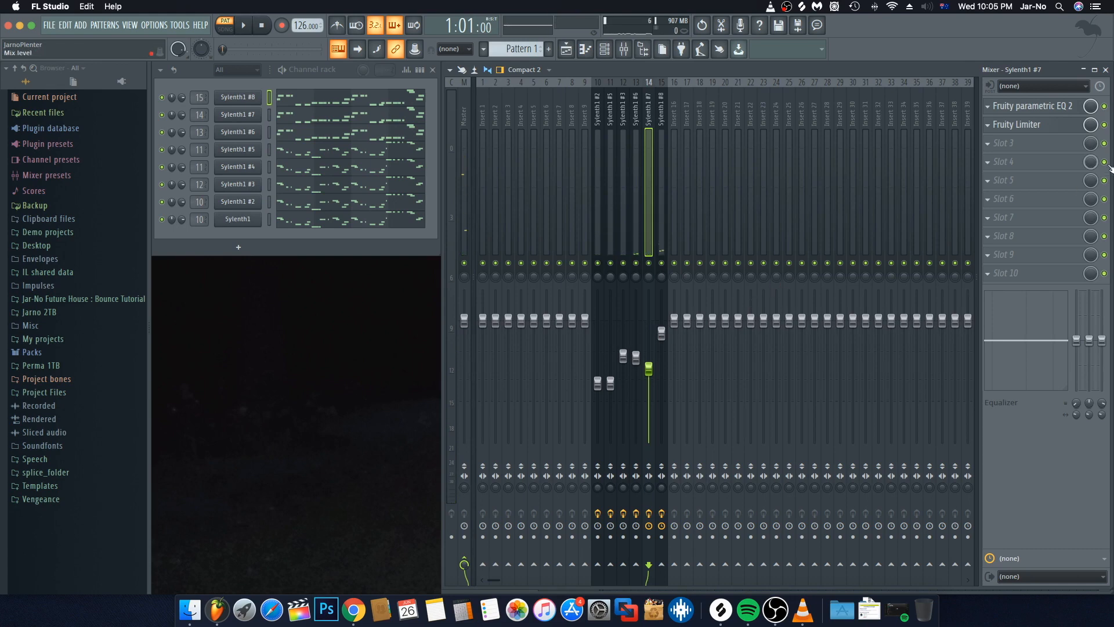
Solo the Sylenth1 #8 track in the mixer
left_click(1106, 69)
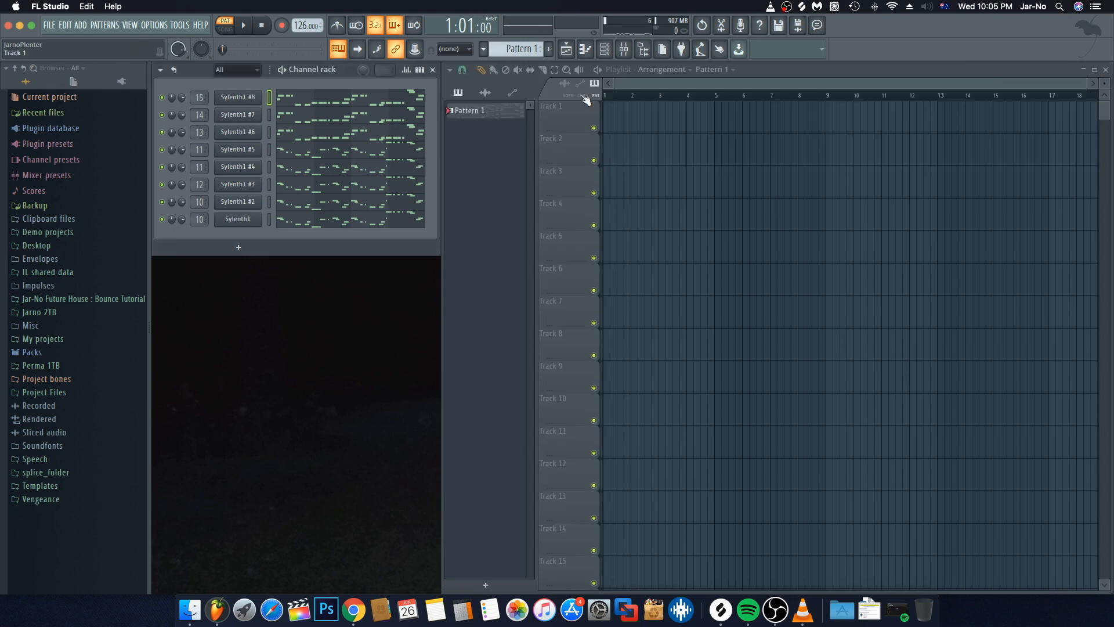
left_click(625, 50)
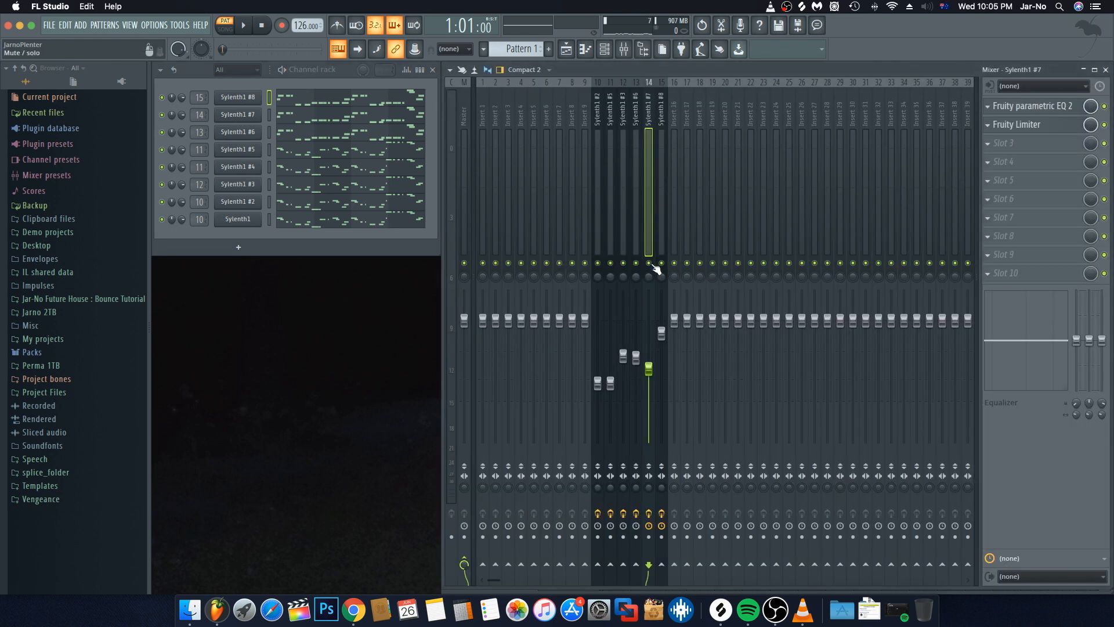
left_click(664, 264)
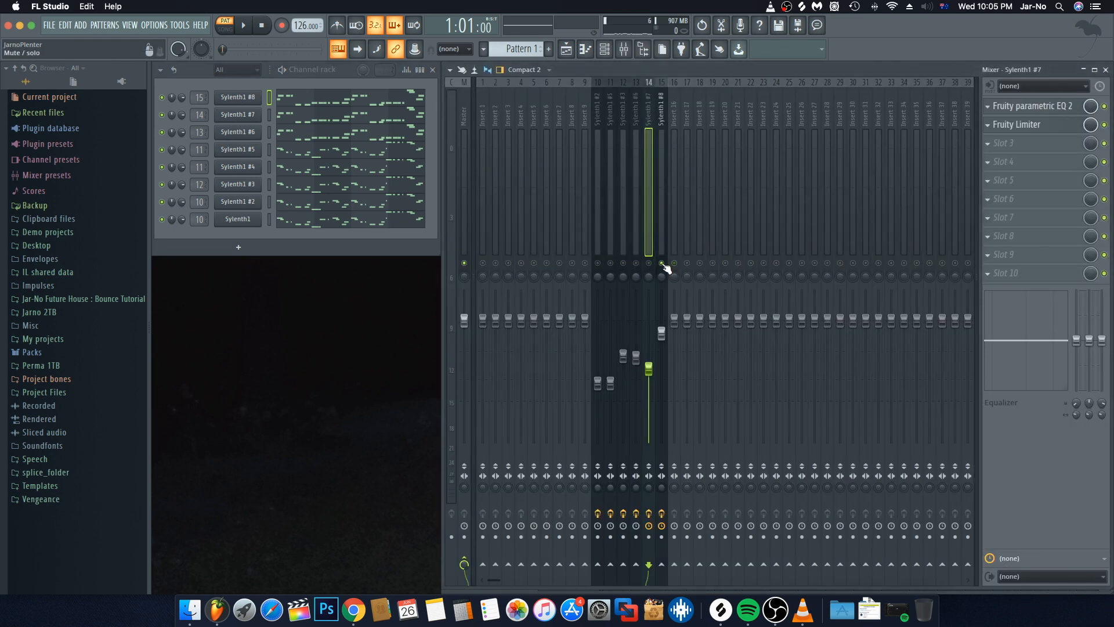
left_click(1105, 70)
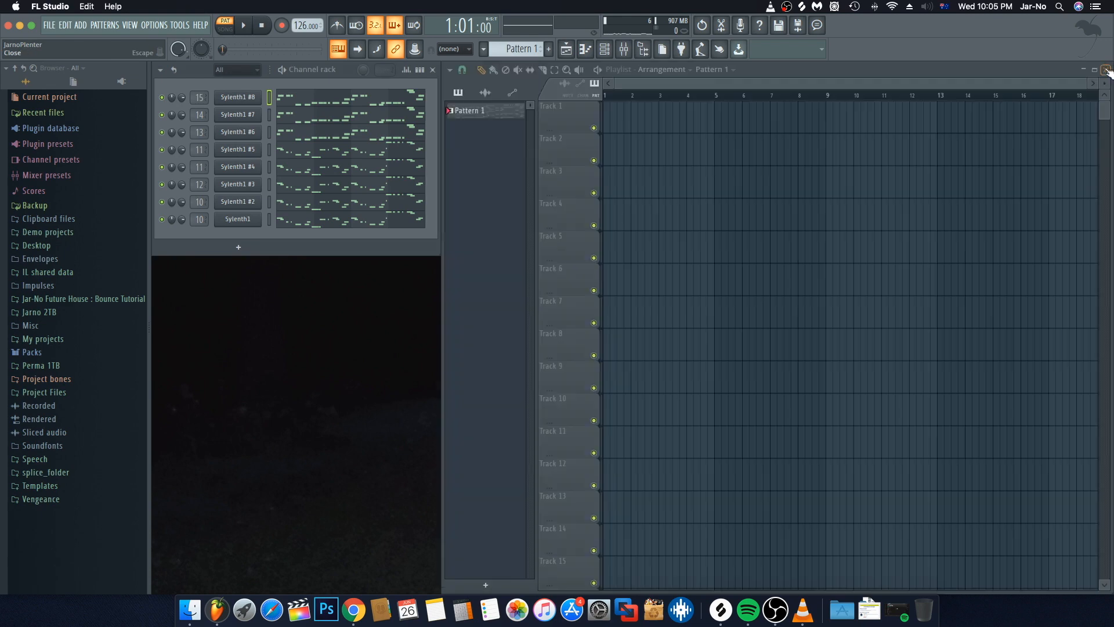
Insert another Sylenth1 instrument channel above Sylenth1 #8 in the channel rack
right_click(238, 97)
mouse_move(295, 179)
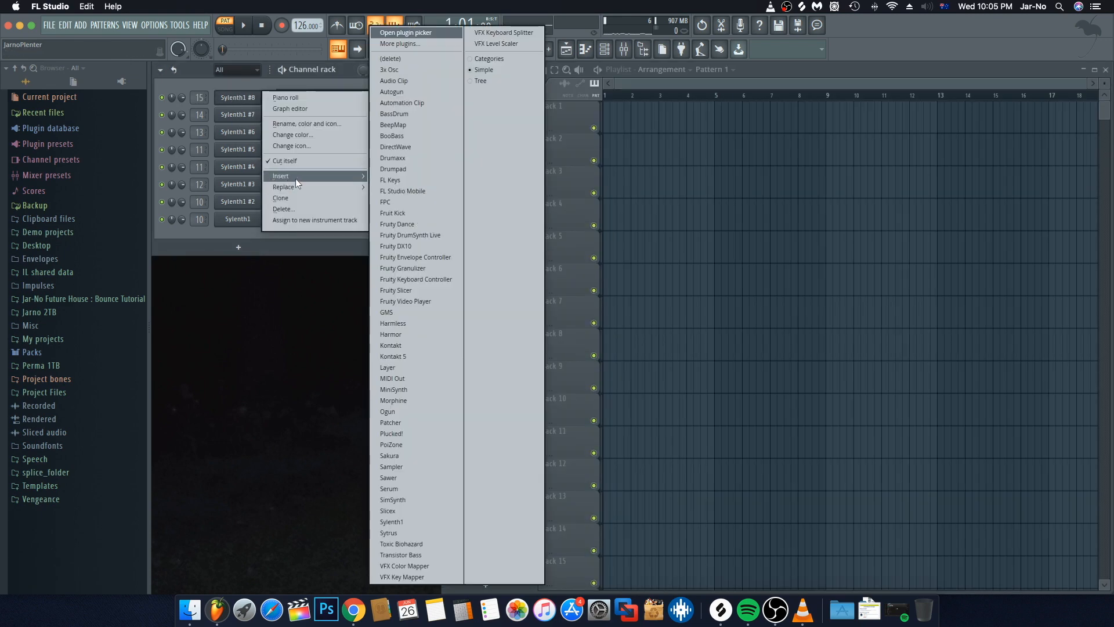
left_click(449, 545)
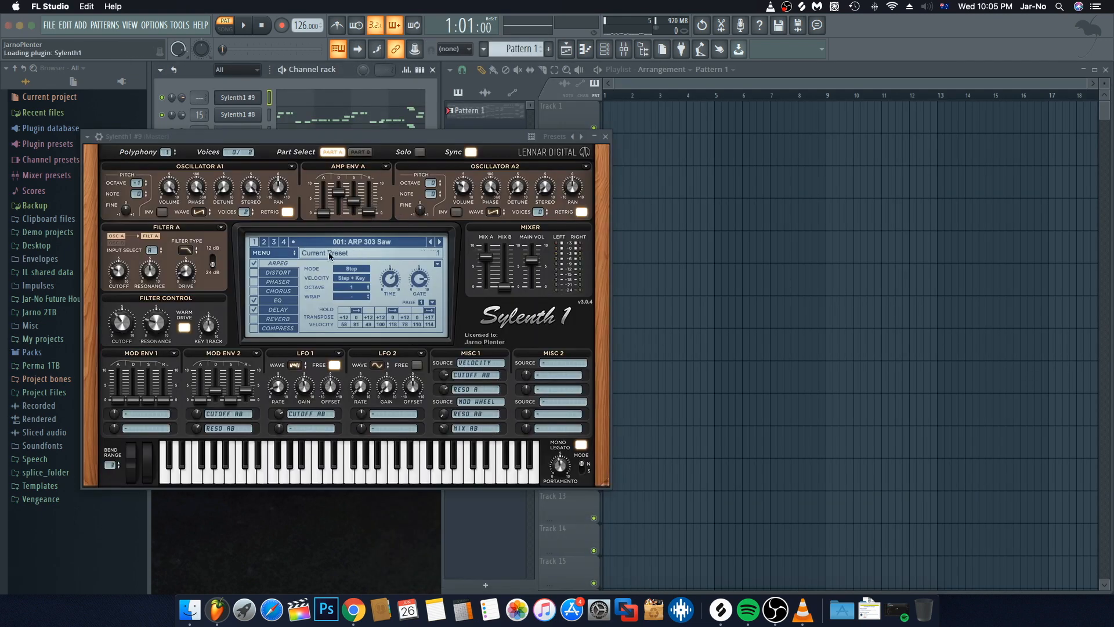
Load the Future Bounce Growl Bass preset file into the new Sylenth1, test a note and close the synth
left_click(273, 253)
mouse_move(285, 264)
left_click(362, 266)
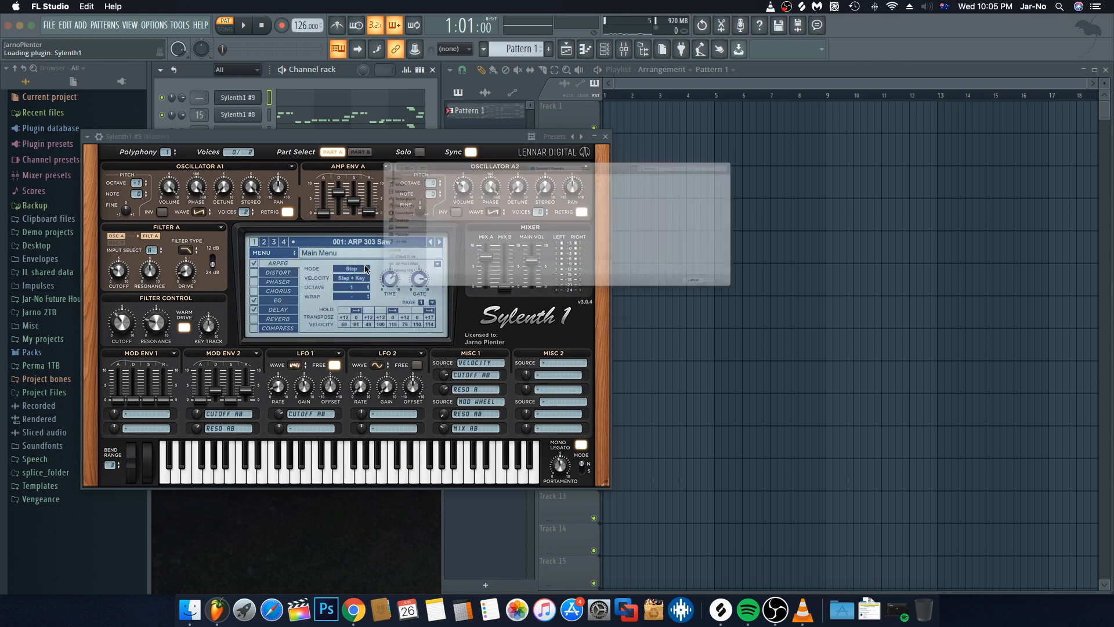
left_click(372, 187)
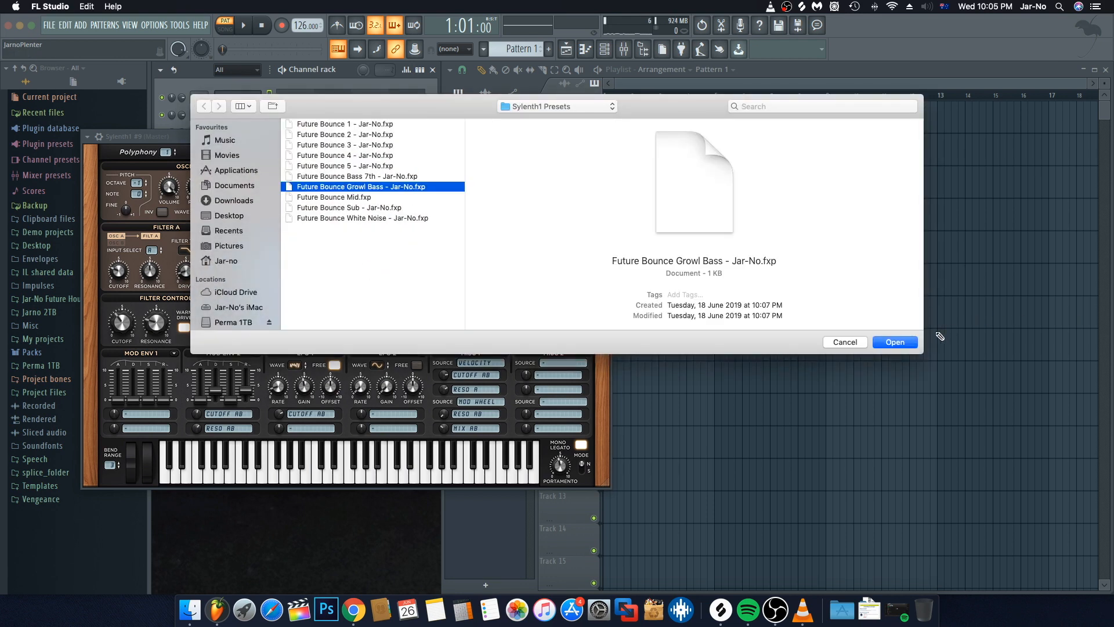
left_click(898, 342)
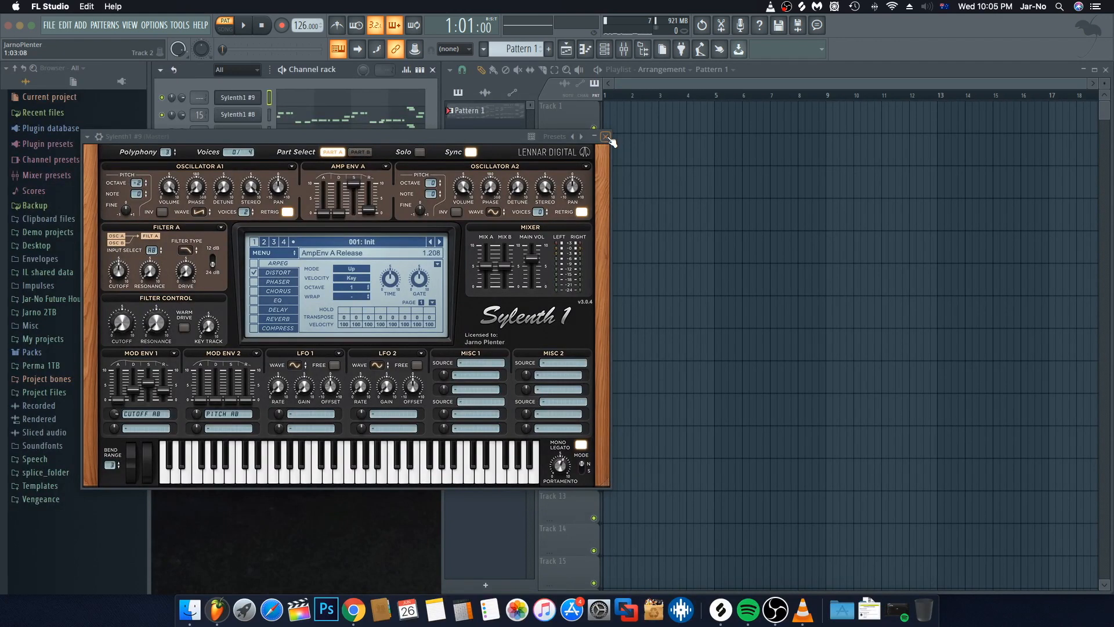
key("z")
left_click(606, 137)
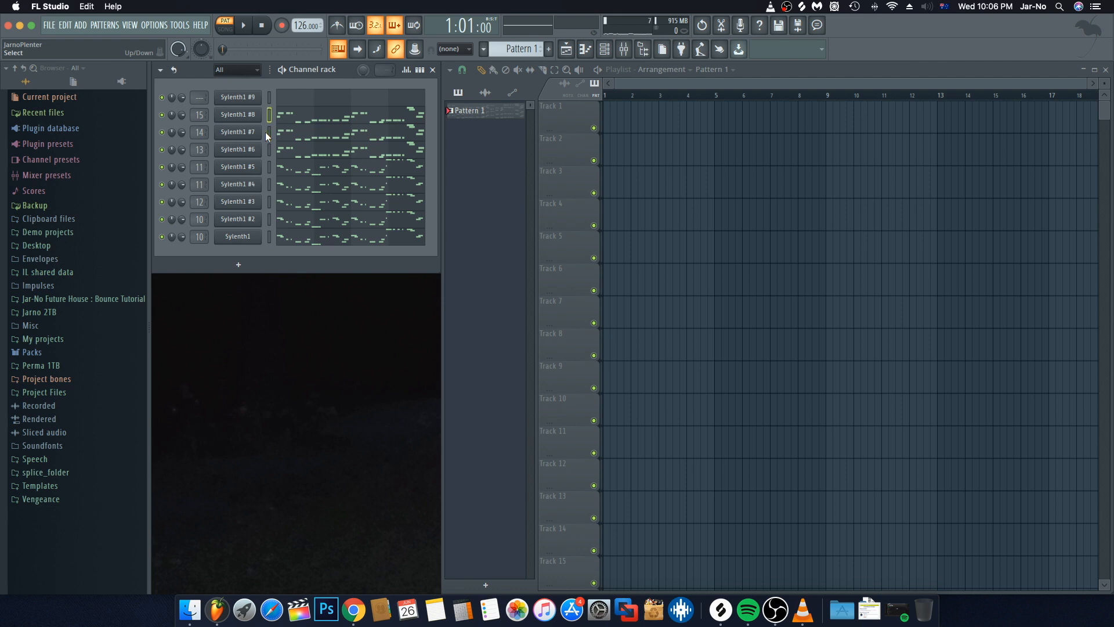
Select the Sylenth1 #9 channel and paste the copied notes into it
key("Up")
key("super+v")
Route the Sylenth1 #9 channel to mixer insert 16, solo that track and audition the pattern
left_click(623, 49)
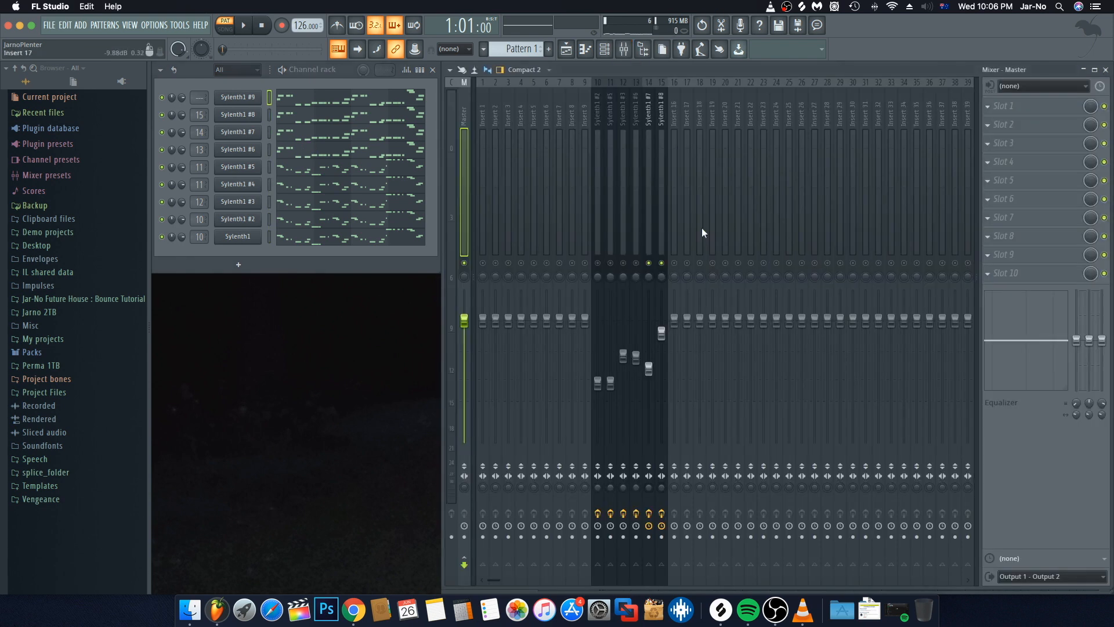
left_click(675, 211)
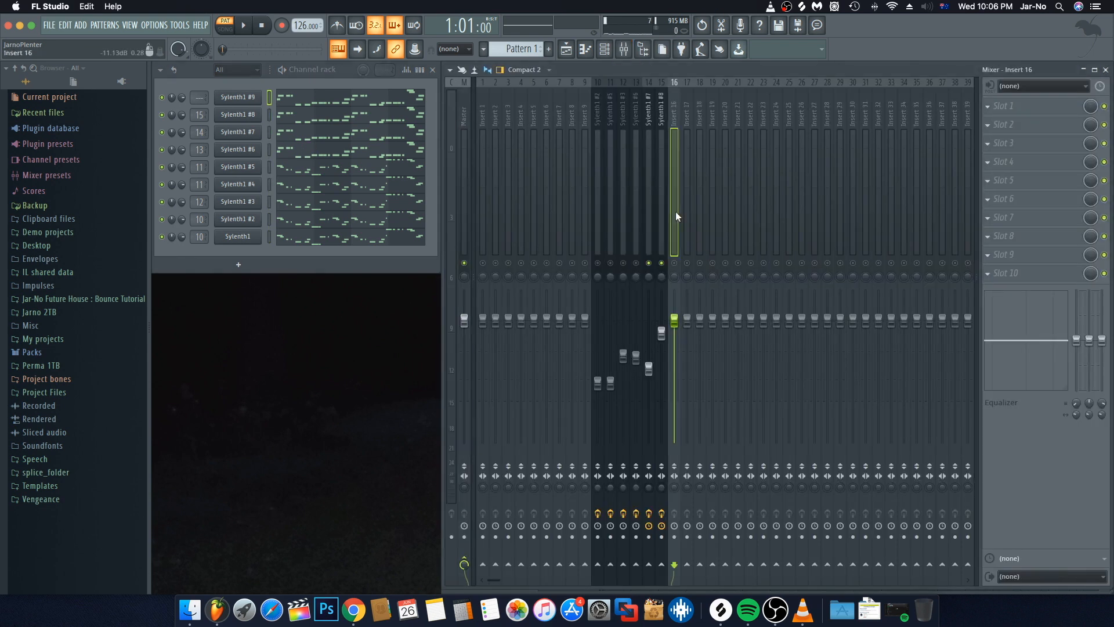
key("super+l")
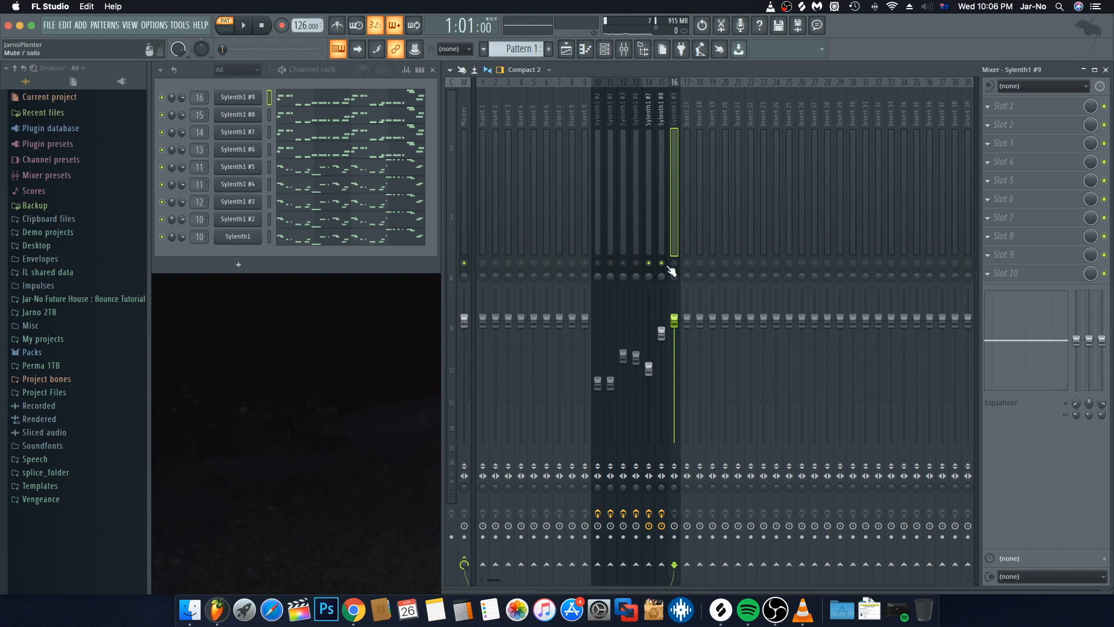
key("space")
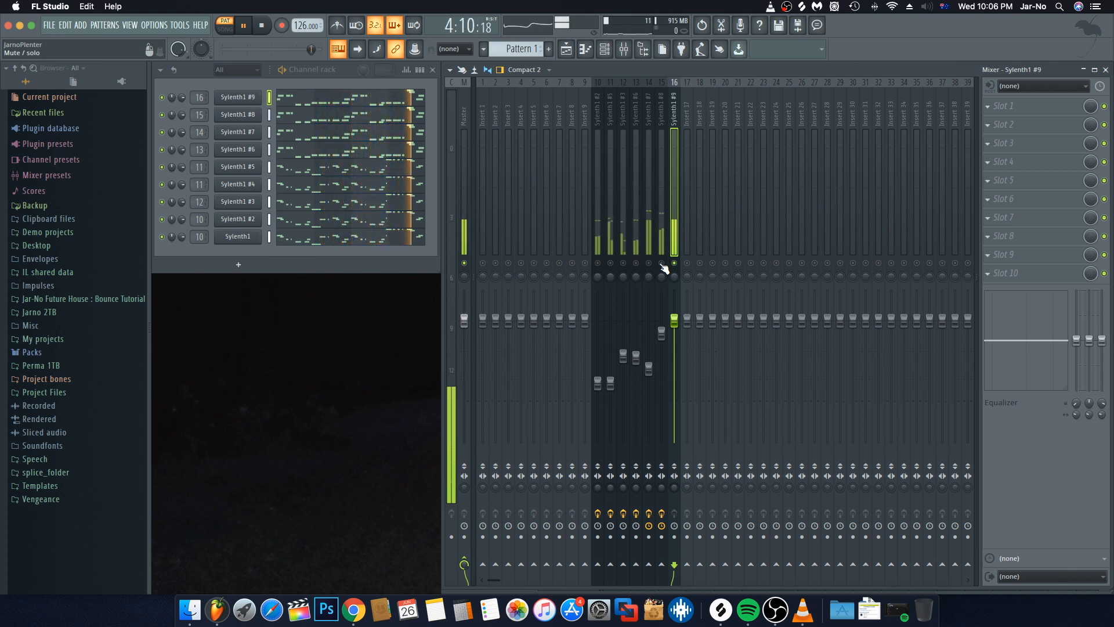
key("space")
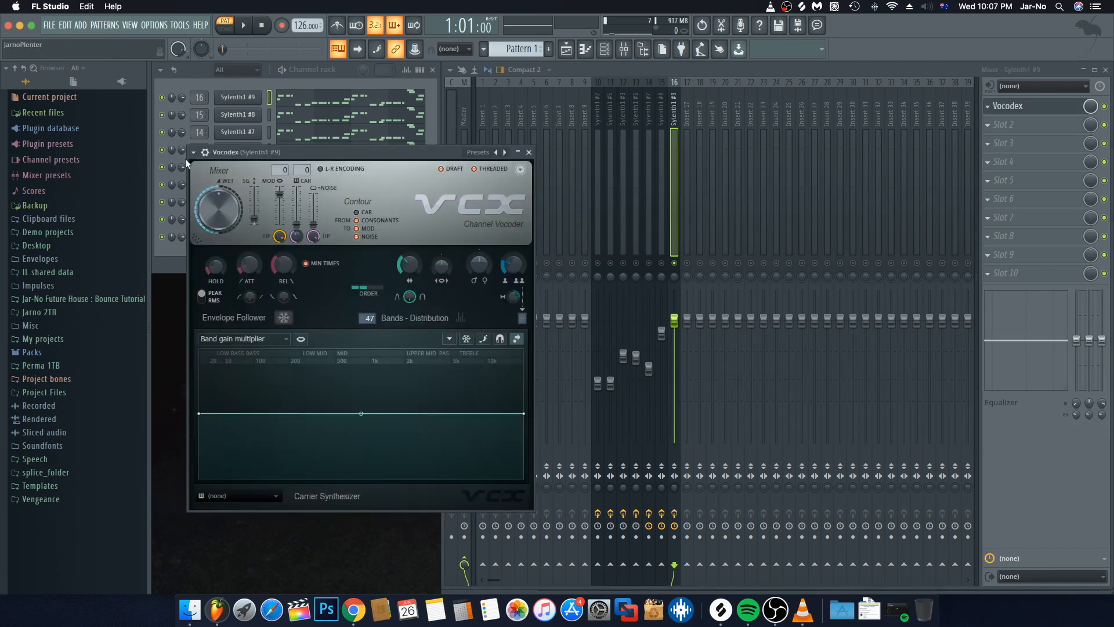
Load the Growl Bass preset in Vocodex on the Sylenth1 #9 track, close the plugin and audition the sound
left_click(193, 152)
mouse_move(246, 196)
left_click(367, 213)
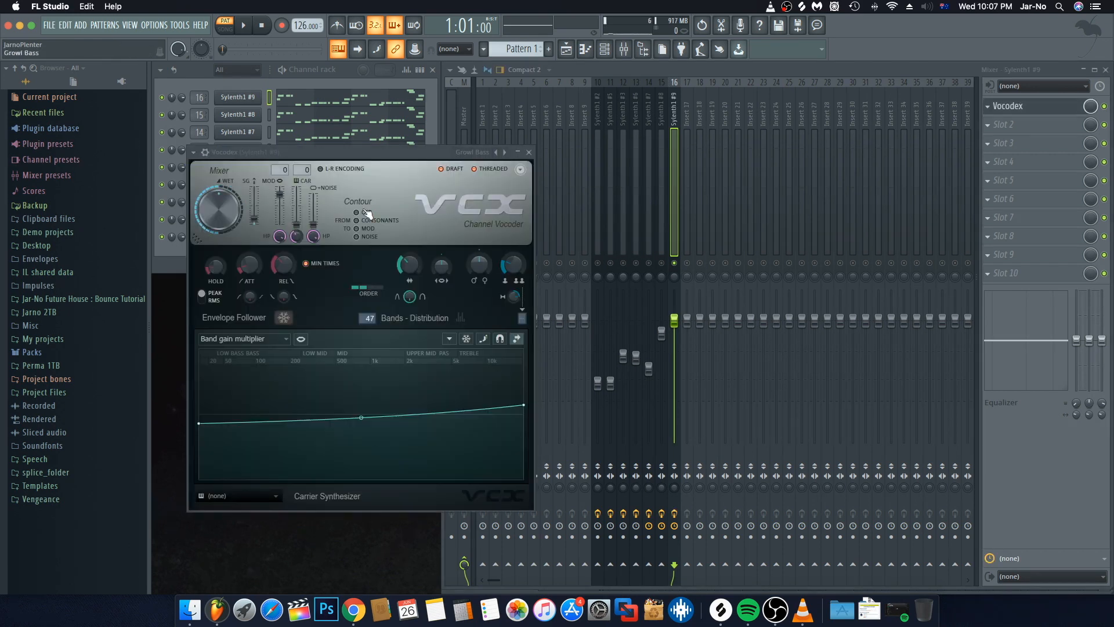
left_click(529, 152)
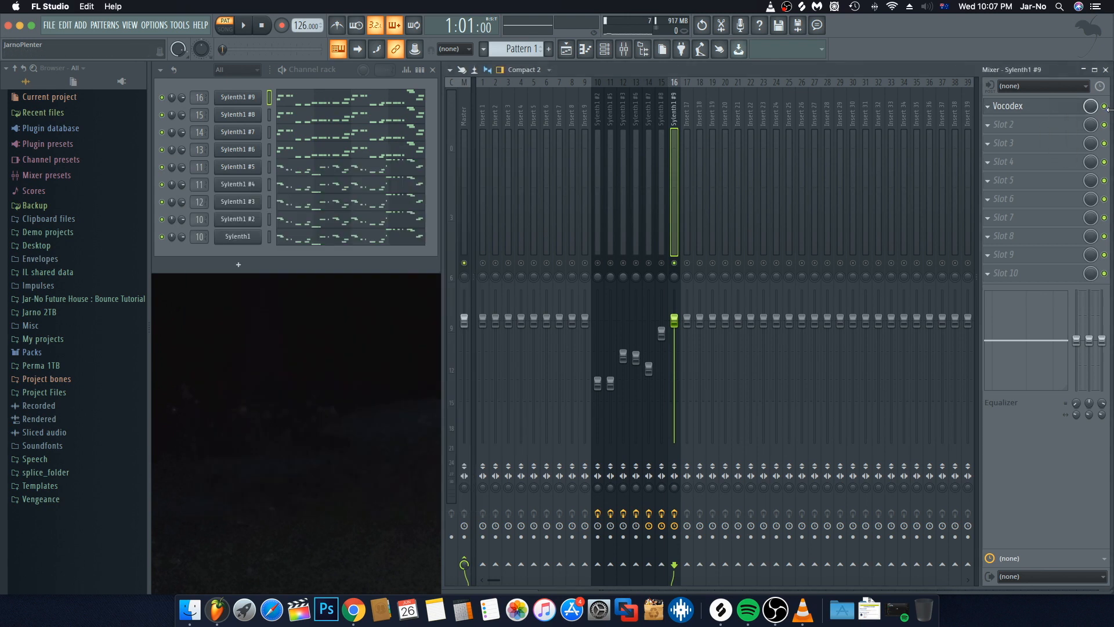
key("space")
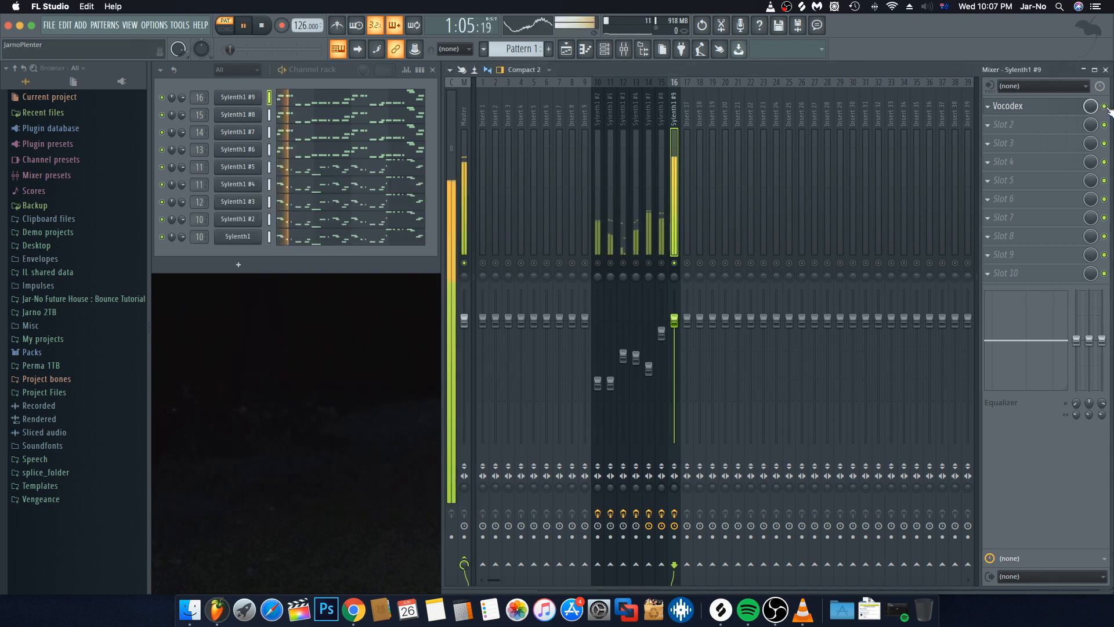
key("space")
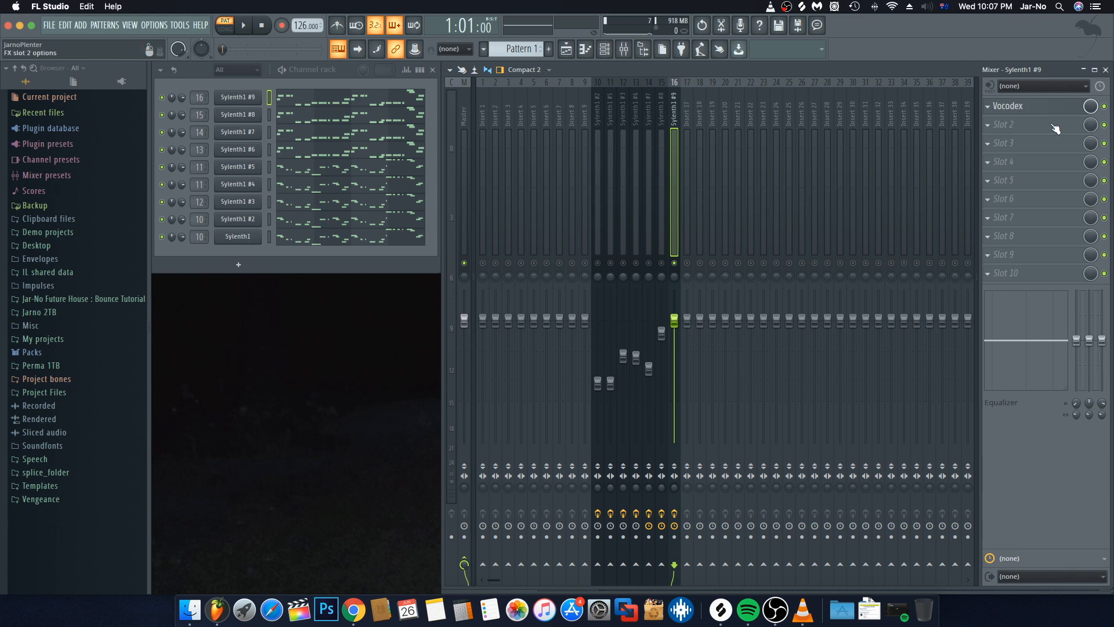
Add Fruity Parametric EQ 2 in slot 2 of the Sylenth1 #9 track and make band 1 a Steep 8 high pass
left_click(992, 128)
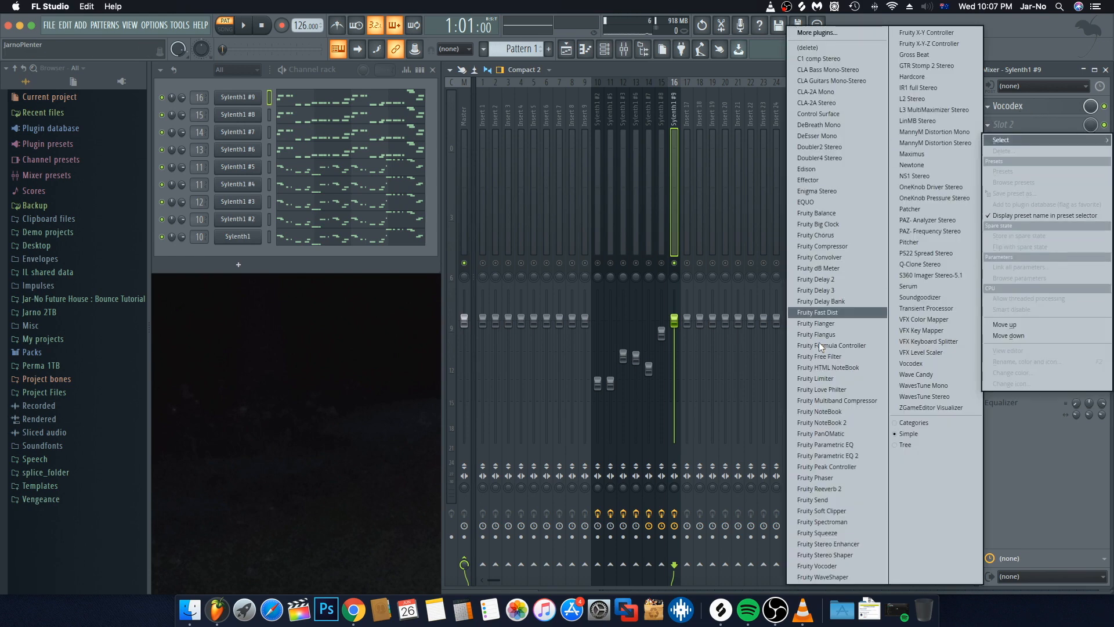
left_click(840, 455)
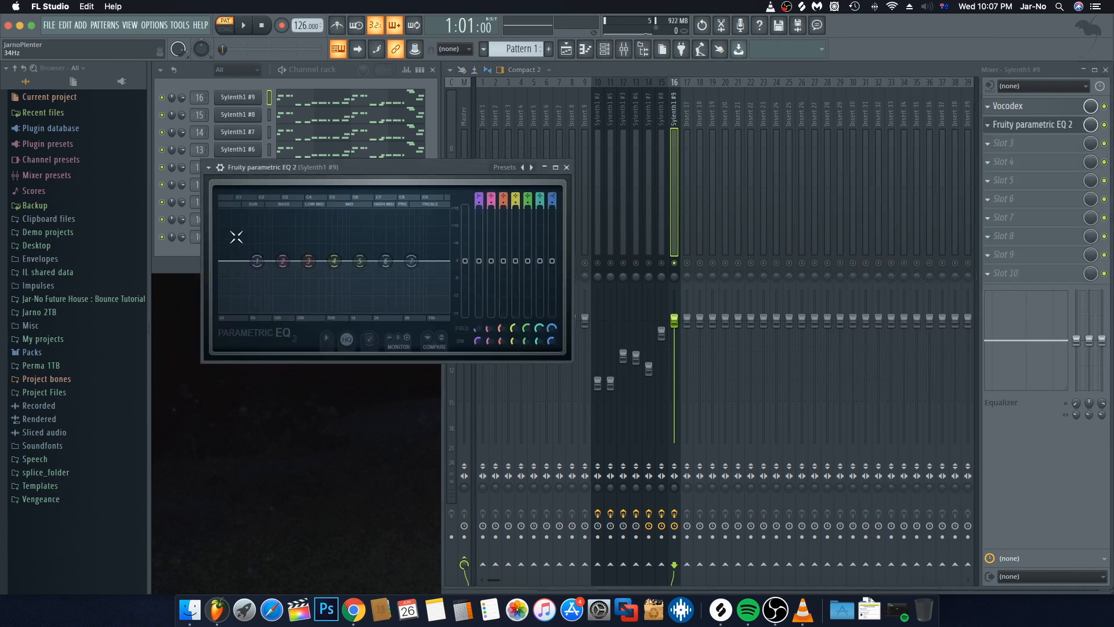
right_click(253, 261)
mouse_move(279, 290)
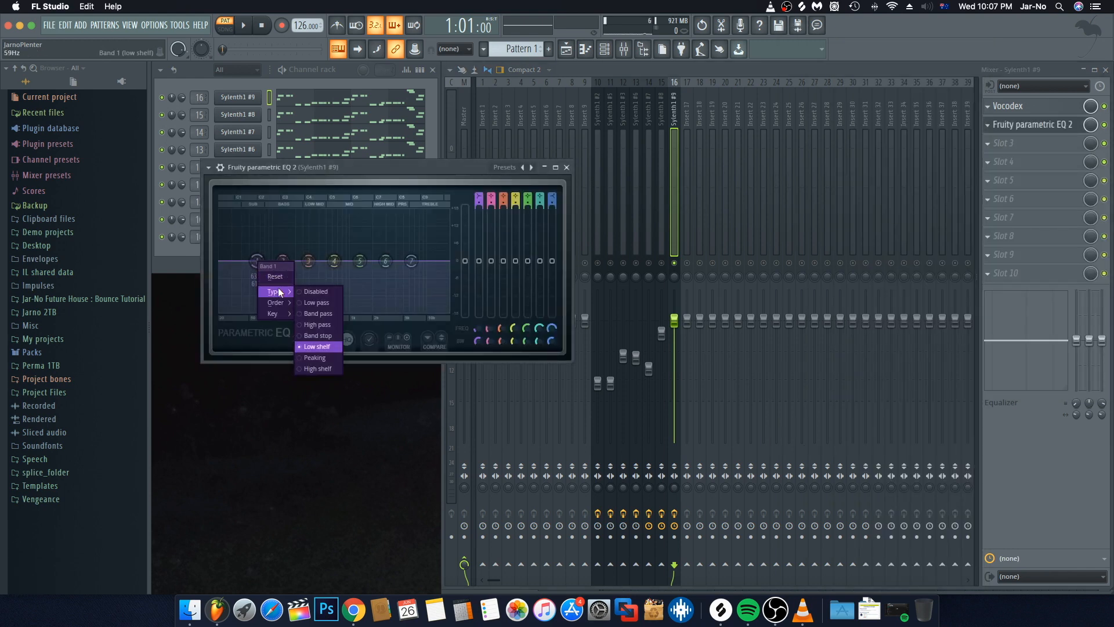
left_click(307, 313)
right_click(255, 264)
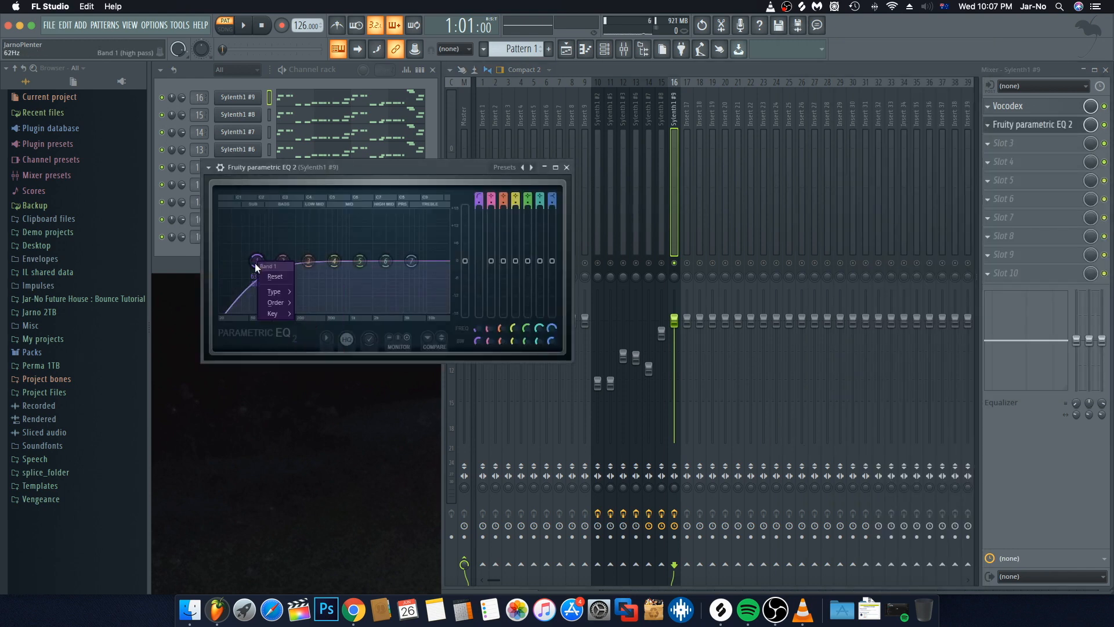
left_click(303, 303)
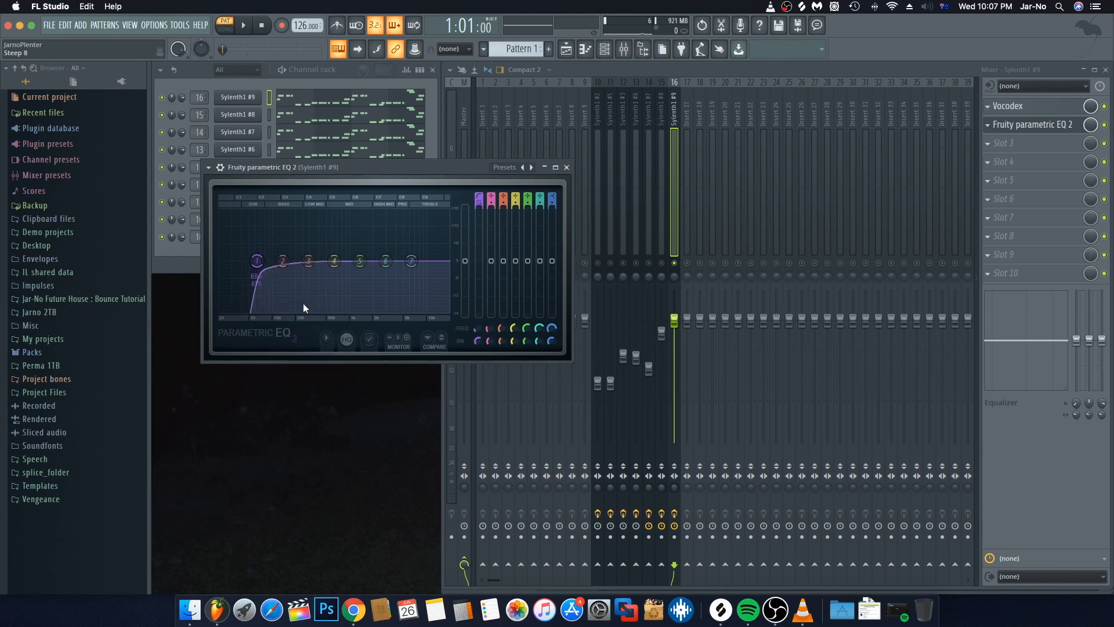
Raise the band 1 high-pass cutoff to about 120 Hz, checking the sound by playback
left_click_drag(256, 262, 272, 262)
key("space")
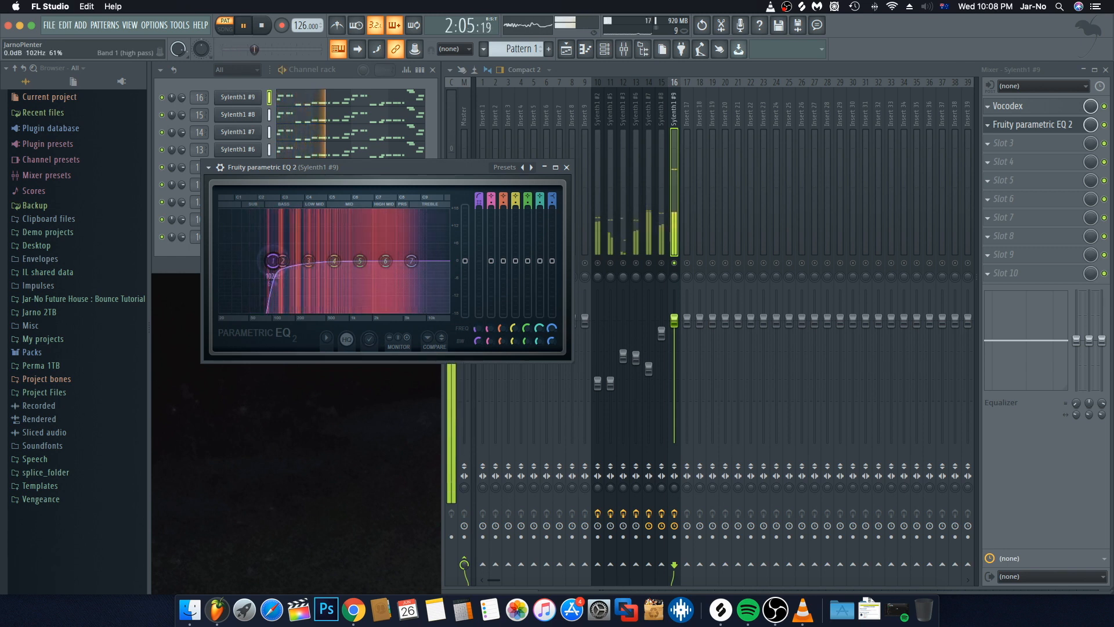
key("space")
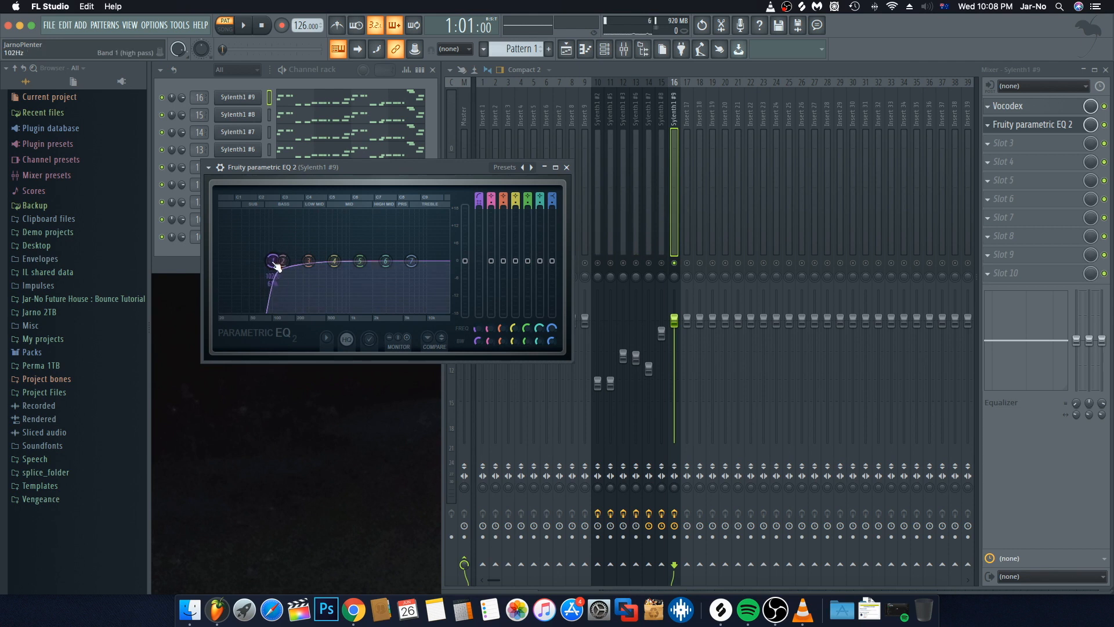
key("space")
left_click_drag(276, 265, 279, 264)
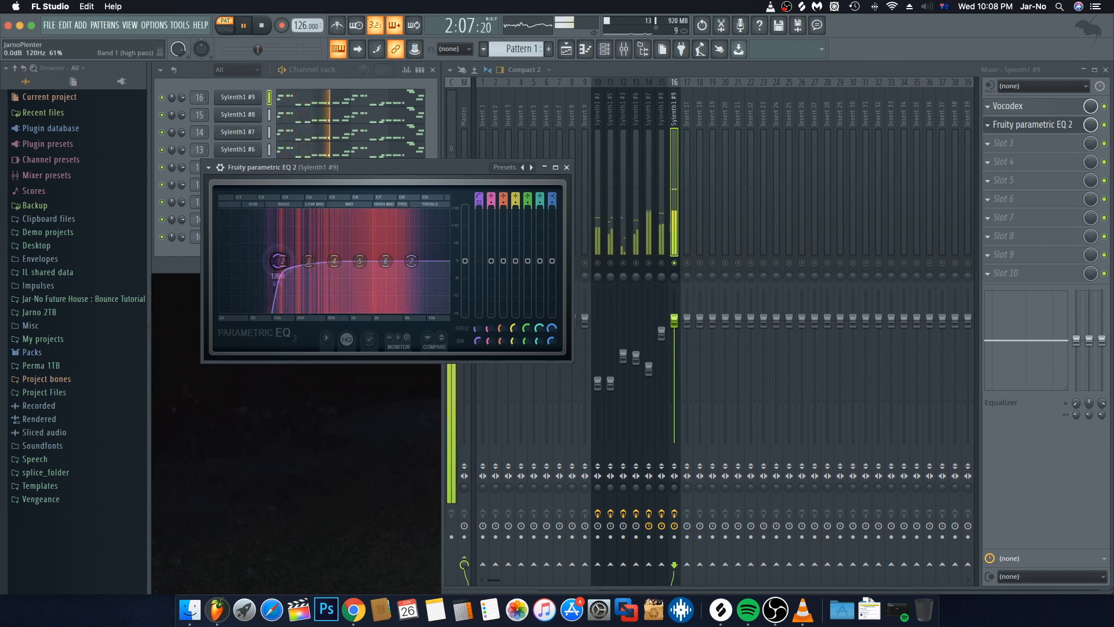
key("space")
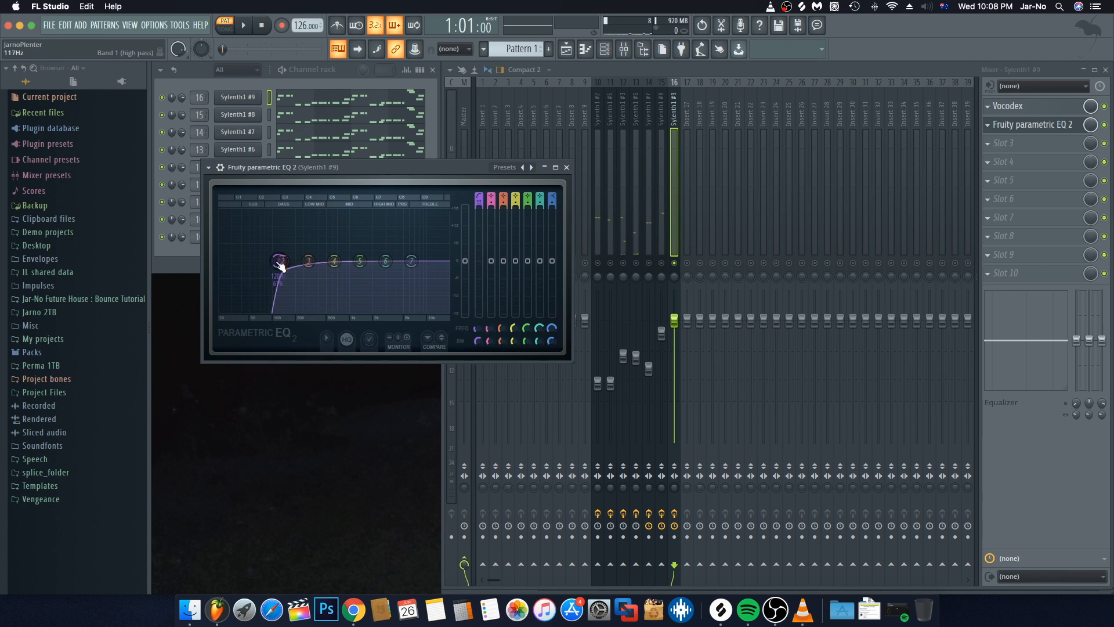
Move EQ band 2 below the high-pass cutoff with a slight cut, compare the sound with the EQ bypassed and close it
left_click_drag(288, 266, 250, 275)
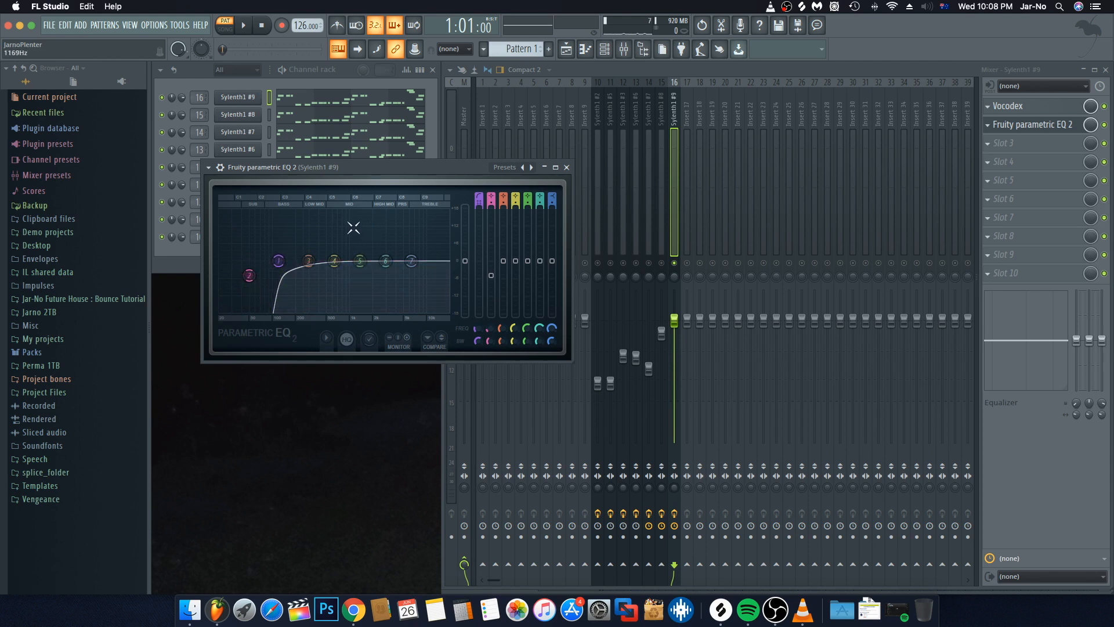
key("space")
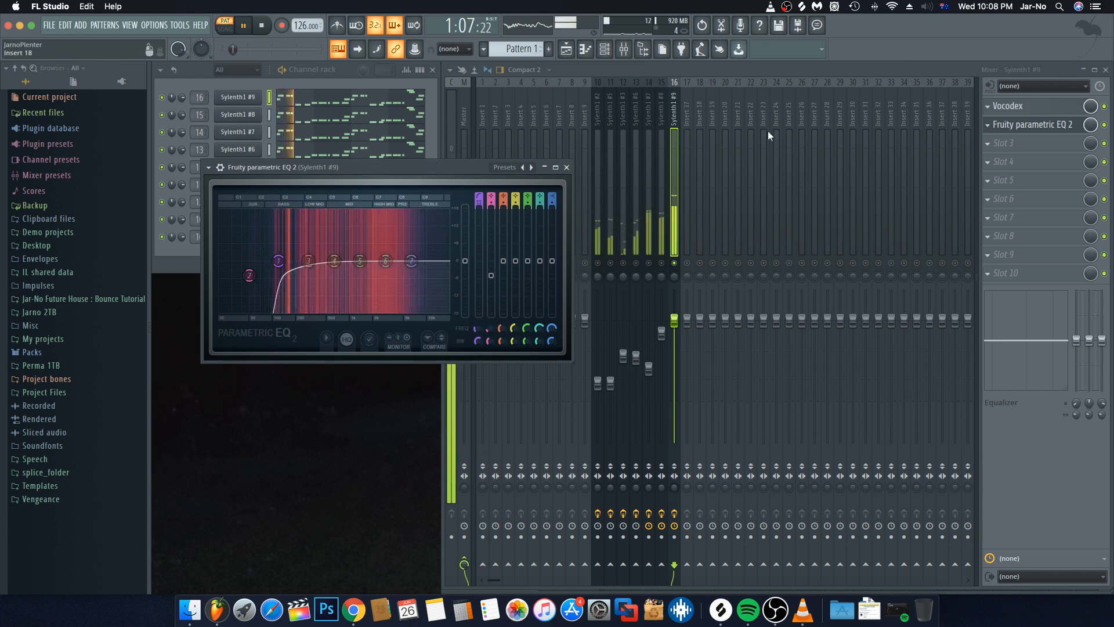
left_click(1104, 125)
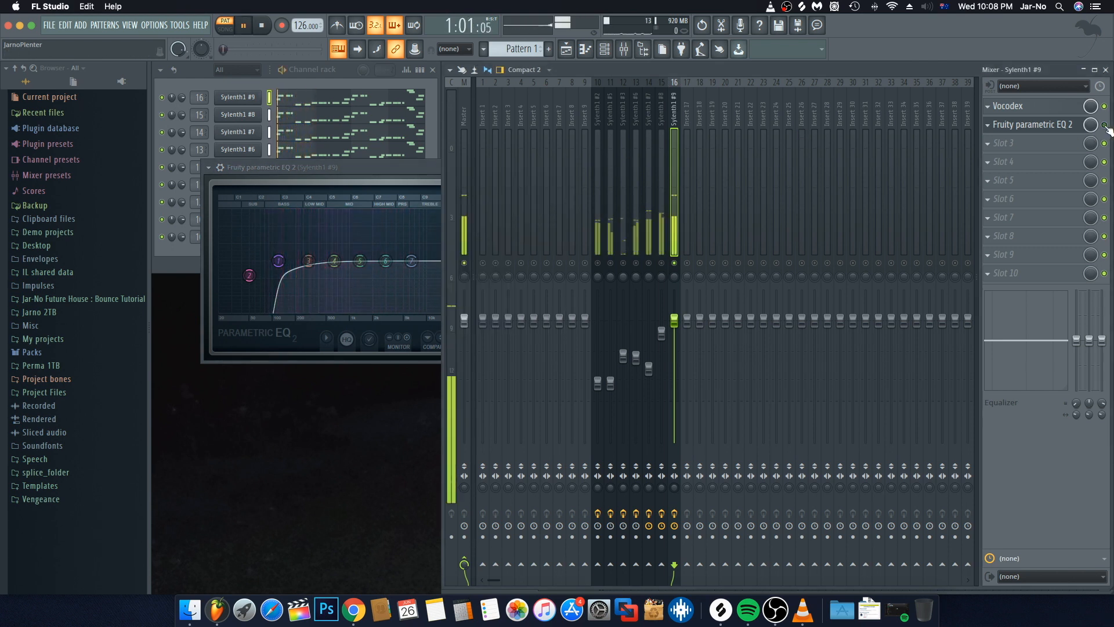
left_click(1104, 125)
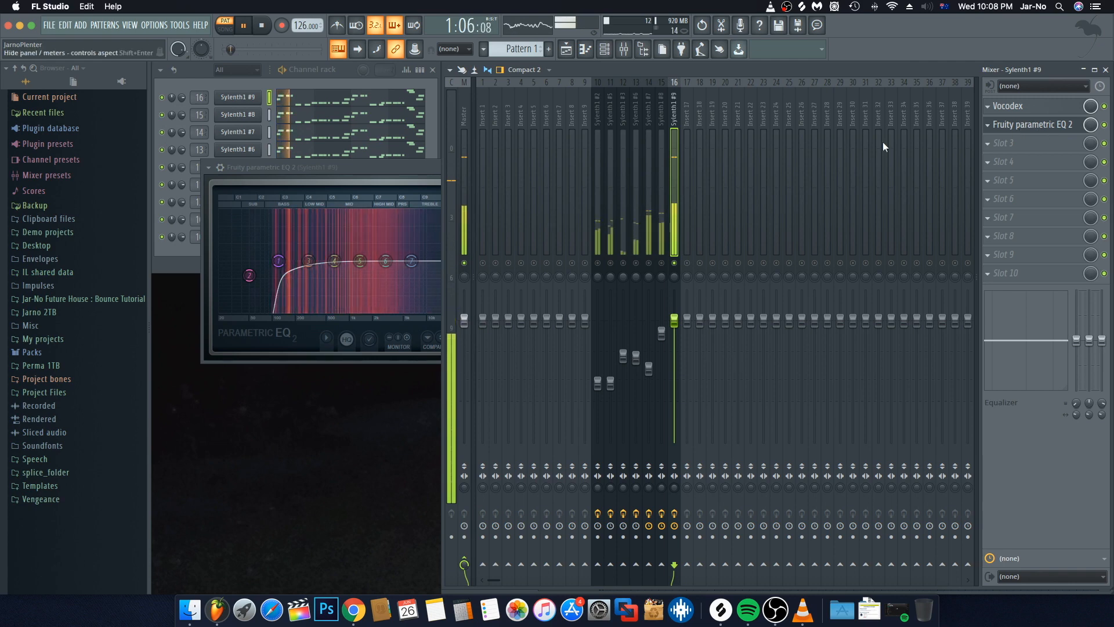
left_click(420, 163)
key("space")
left_click(570, 167)
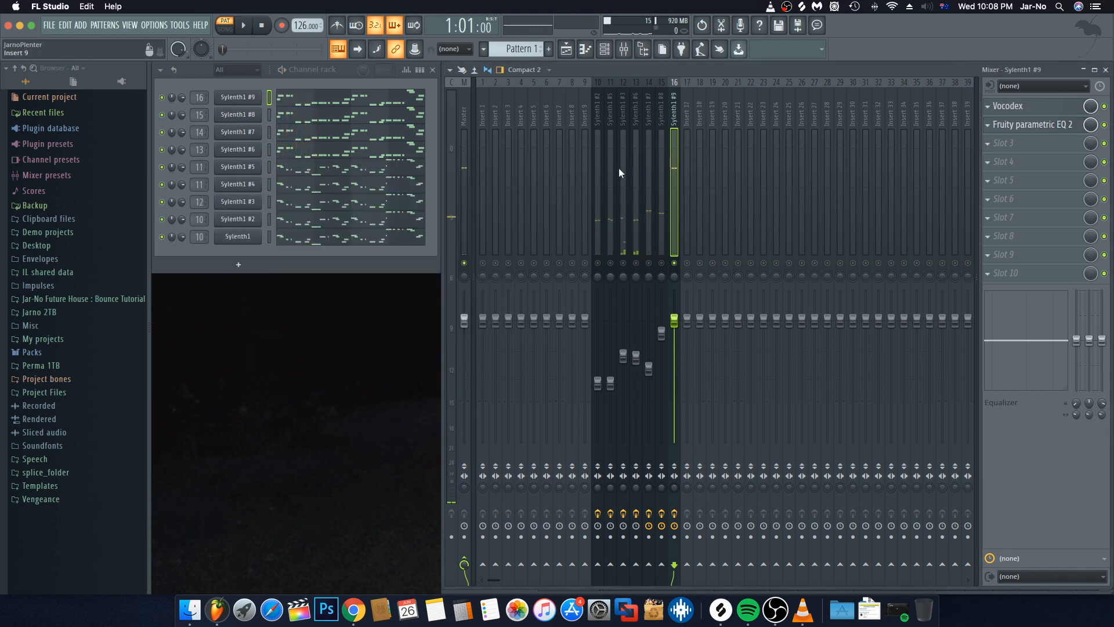
Add Fruity Stereo Shaper in slot 3 of the Sylenth1 #9 track, load its Stereoize preset and close the plugin
left_click(998, 146)
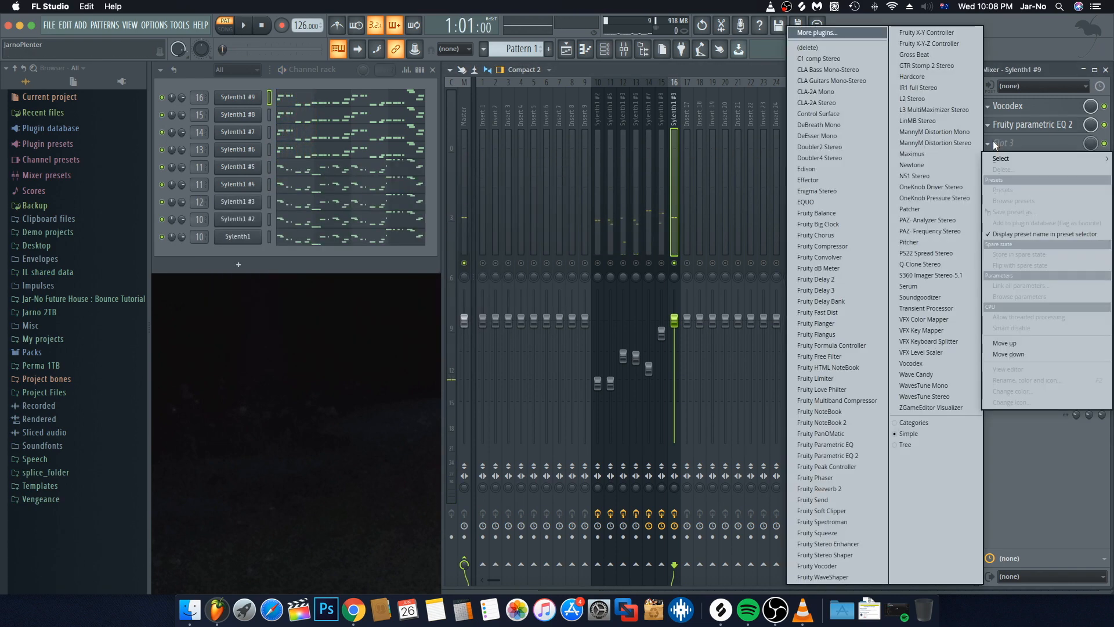
left_click(821, 559)
left_click(223, 183)
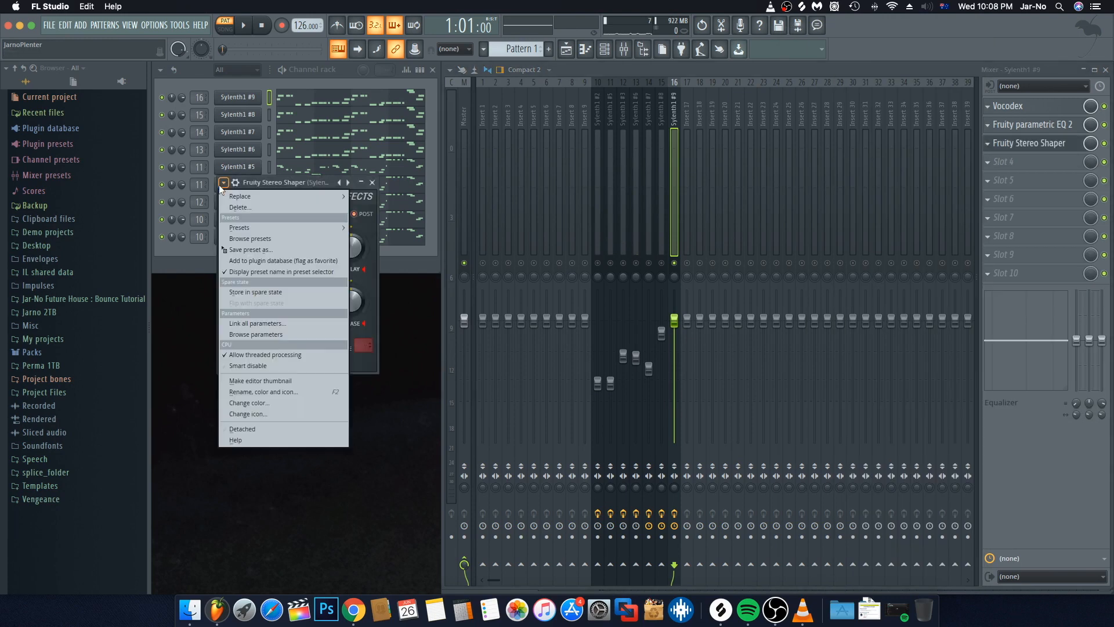
mouse_move(301, 228)
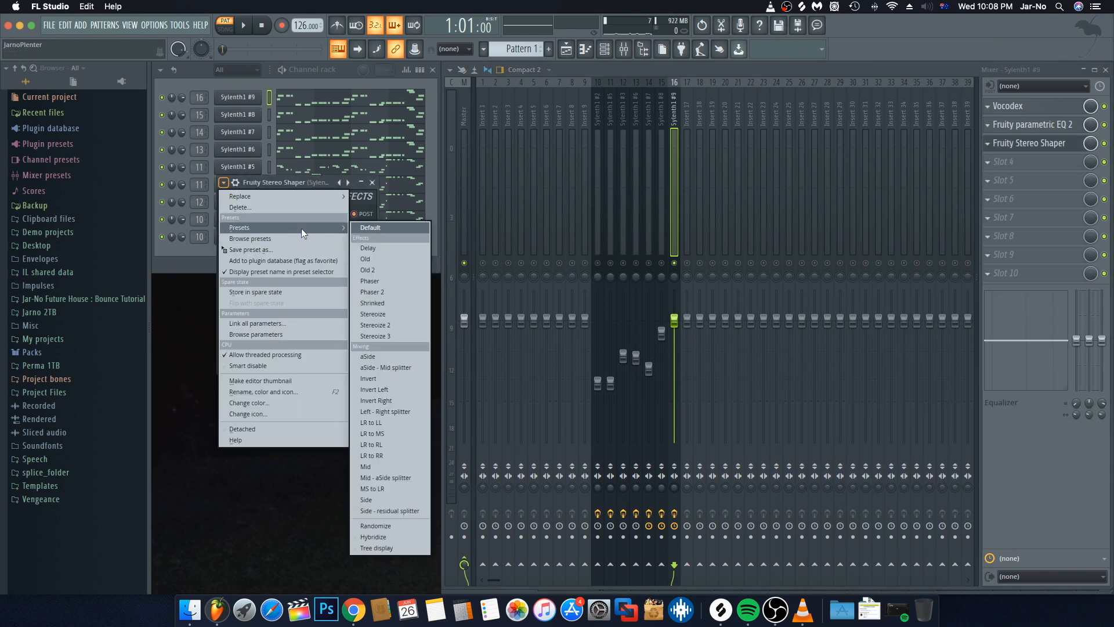
left_click(385, 318)
left_click(372, 182)
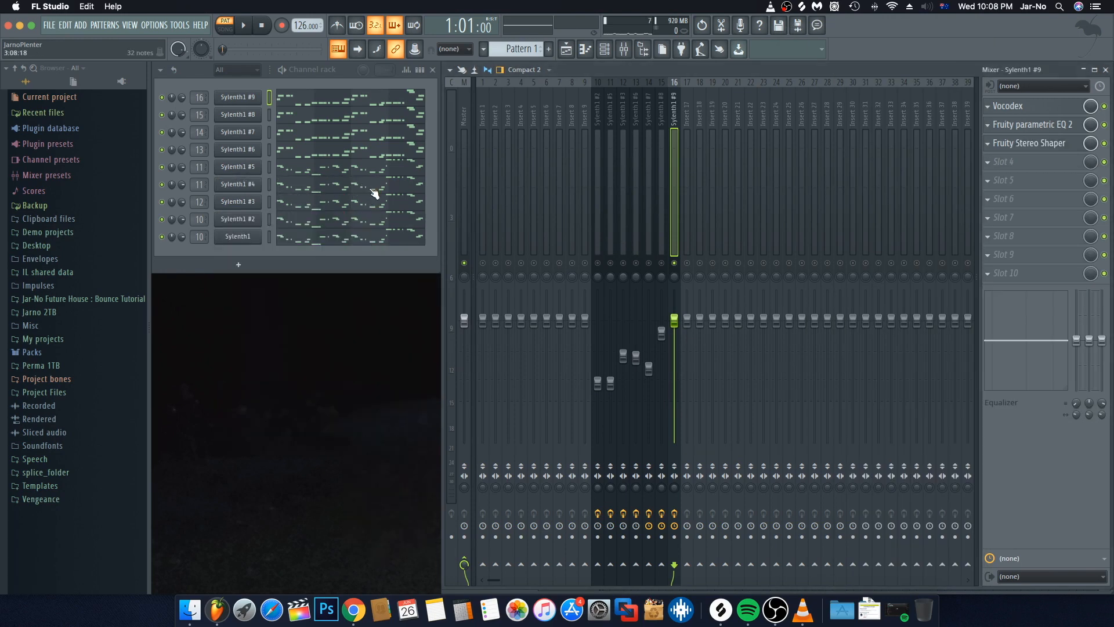
Audition the soloed Sylenth1 #9 track and lower its volume to about 88% (-2.8 dB)
key("space")
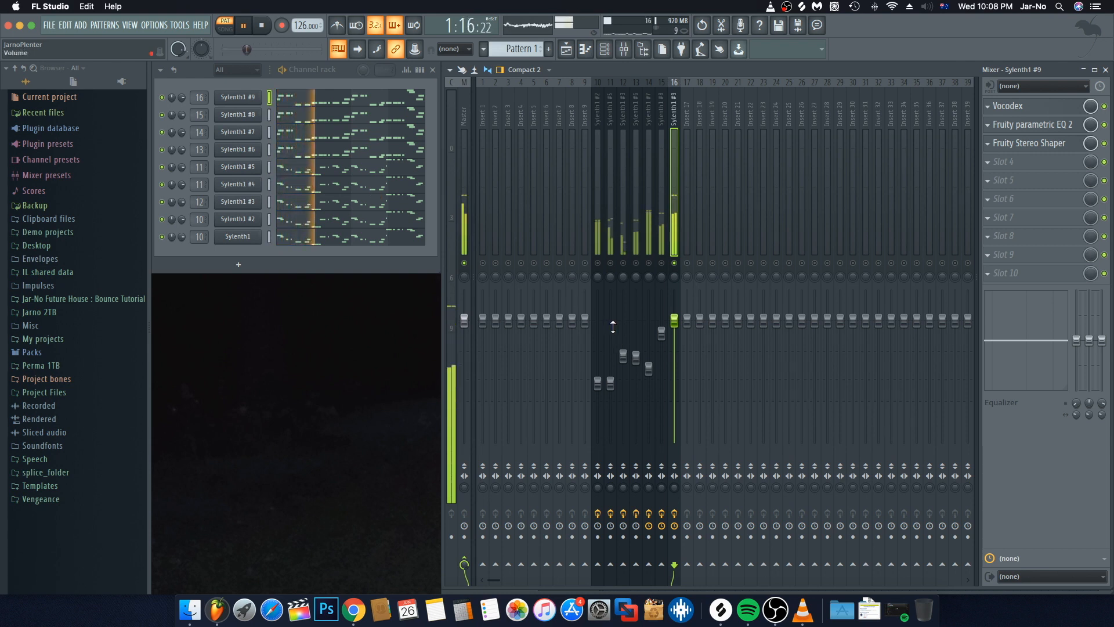
key("space")
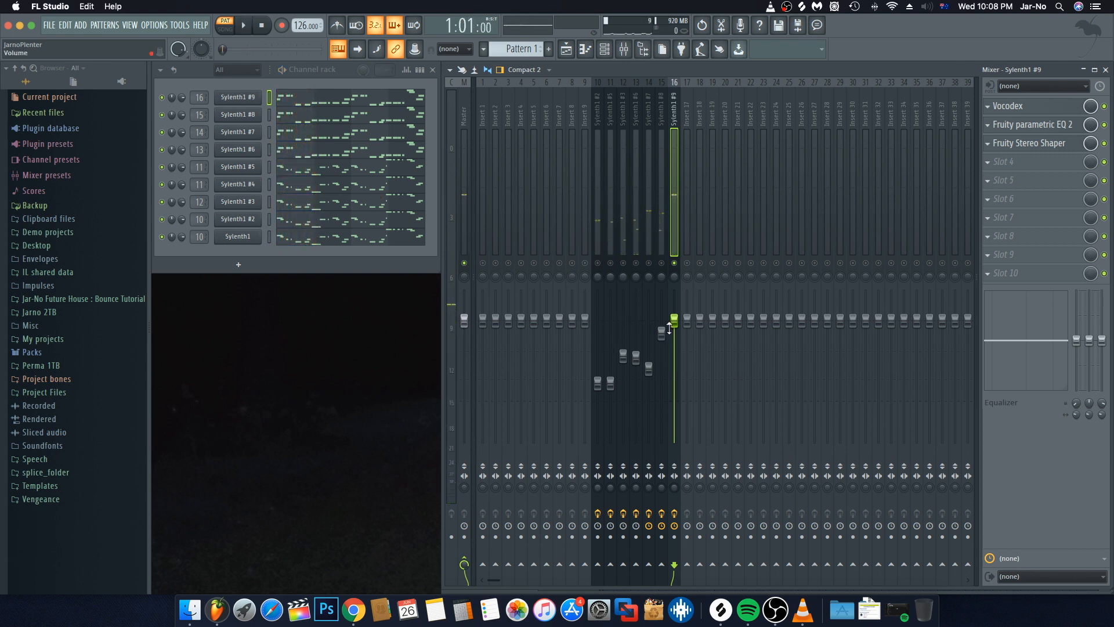
key("space")
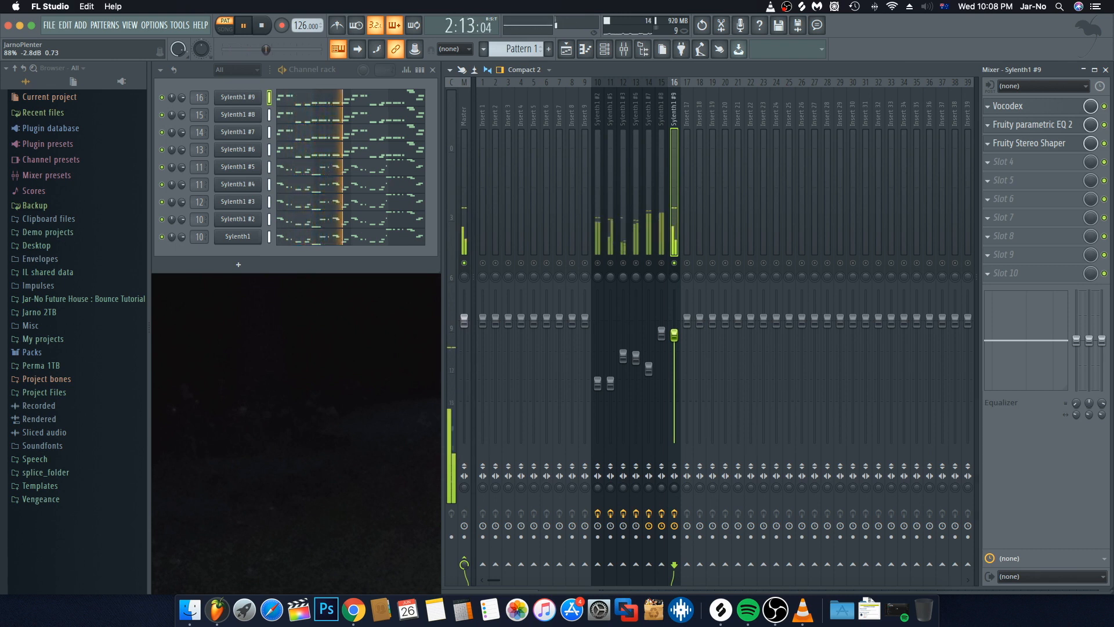
key("space")
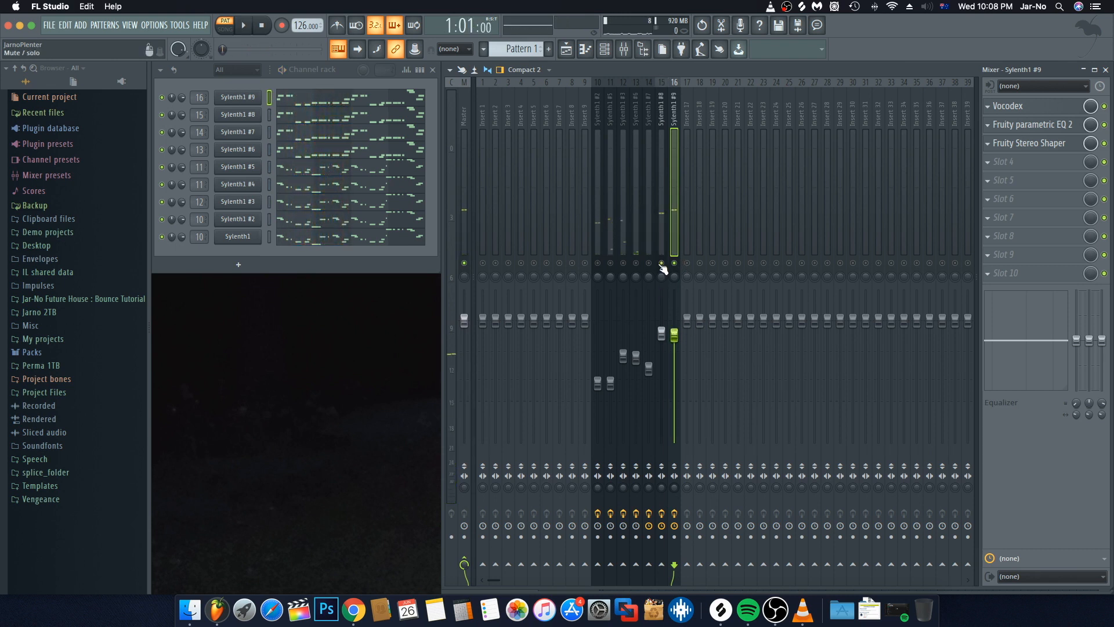
With Sylenth1 #7 and #8 also unmuted, lower the Sylenth1 #9 volume to about 66% (-8.4 dB) between playbacks
key("space")
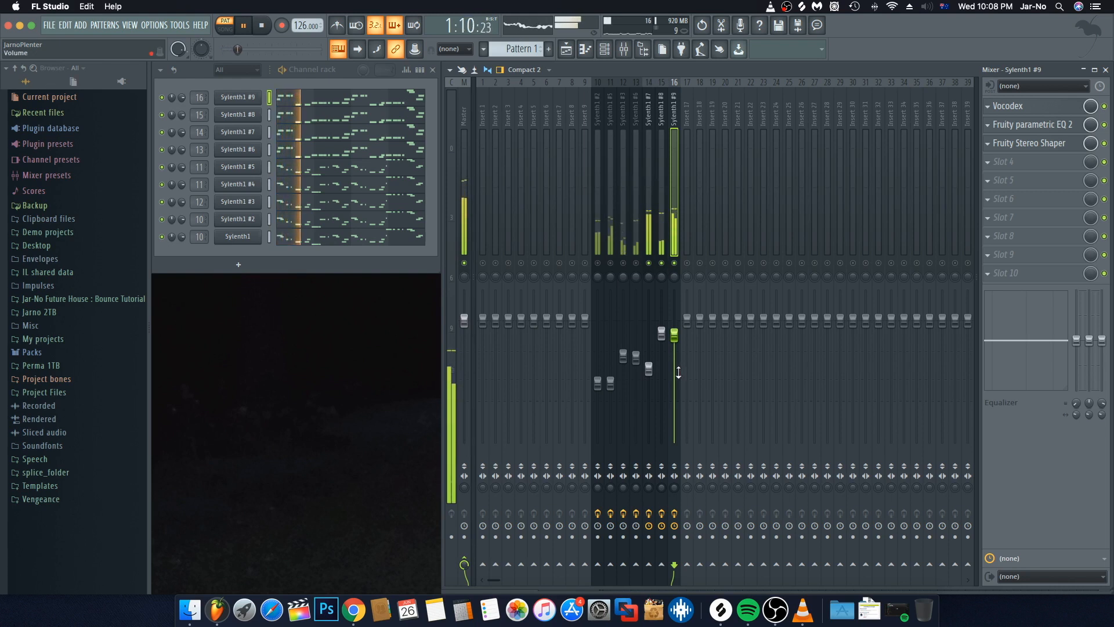
key("space")
left_click_drag(674, 334, 674, 337)
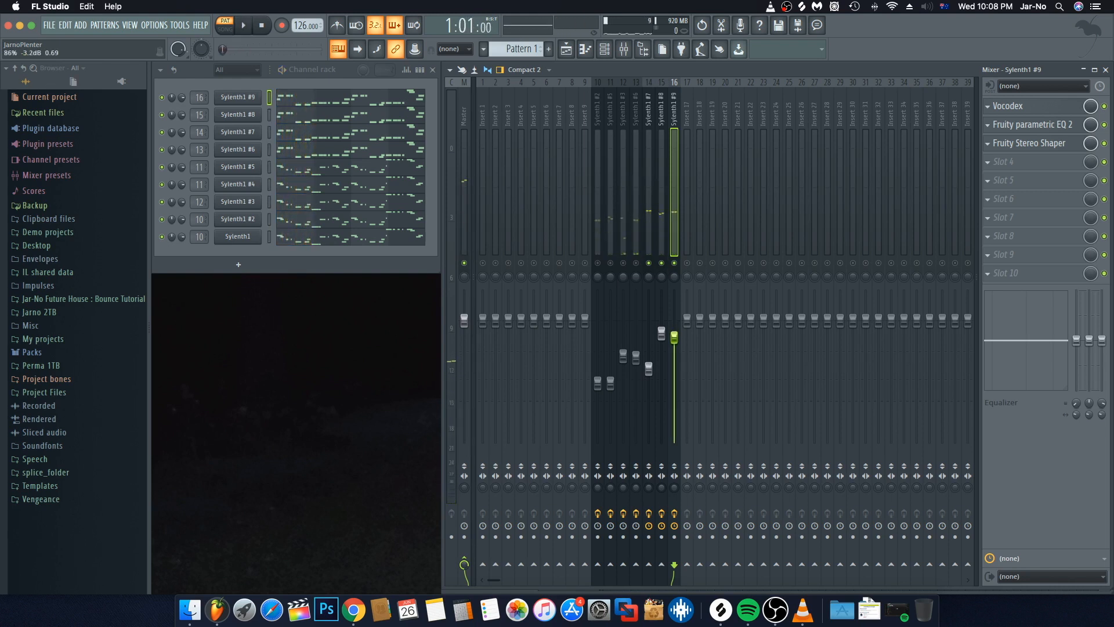
key("space")
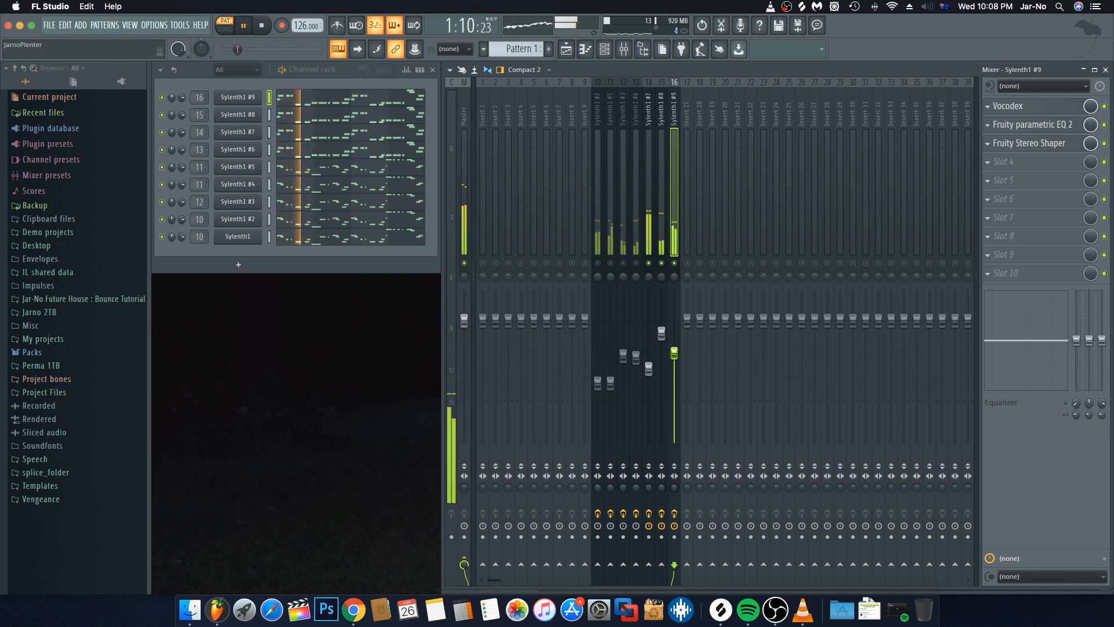
left_click_drag(674, 352, 674, 355)
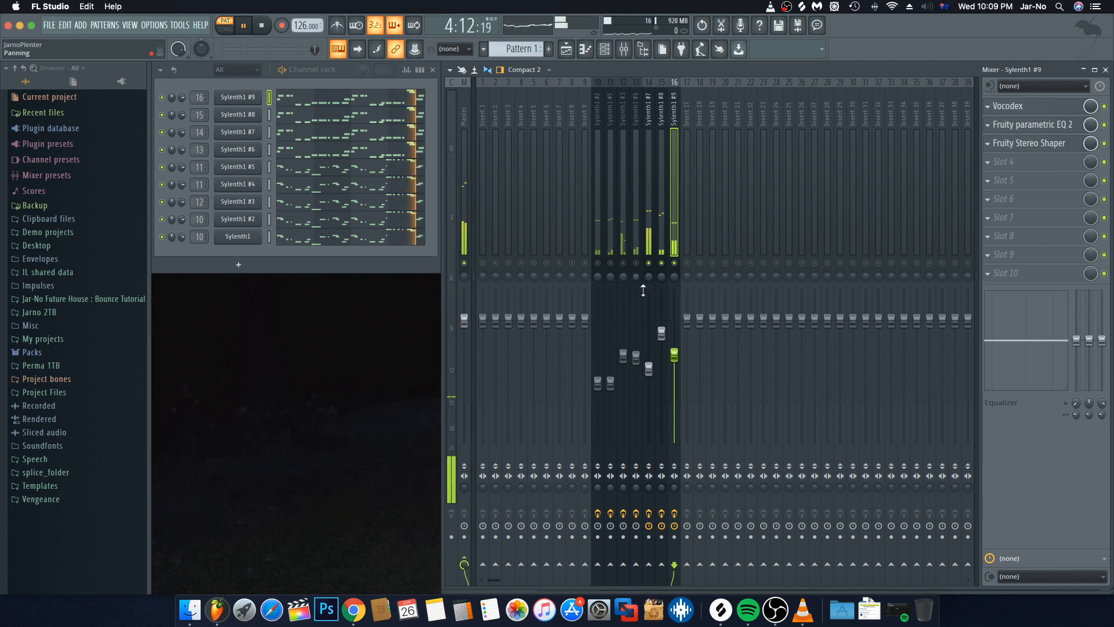
key("space")
left_click_drag(674, 374, 674, 378)
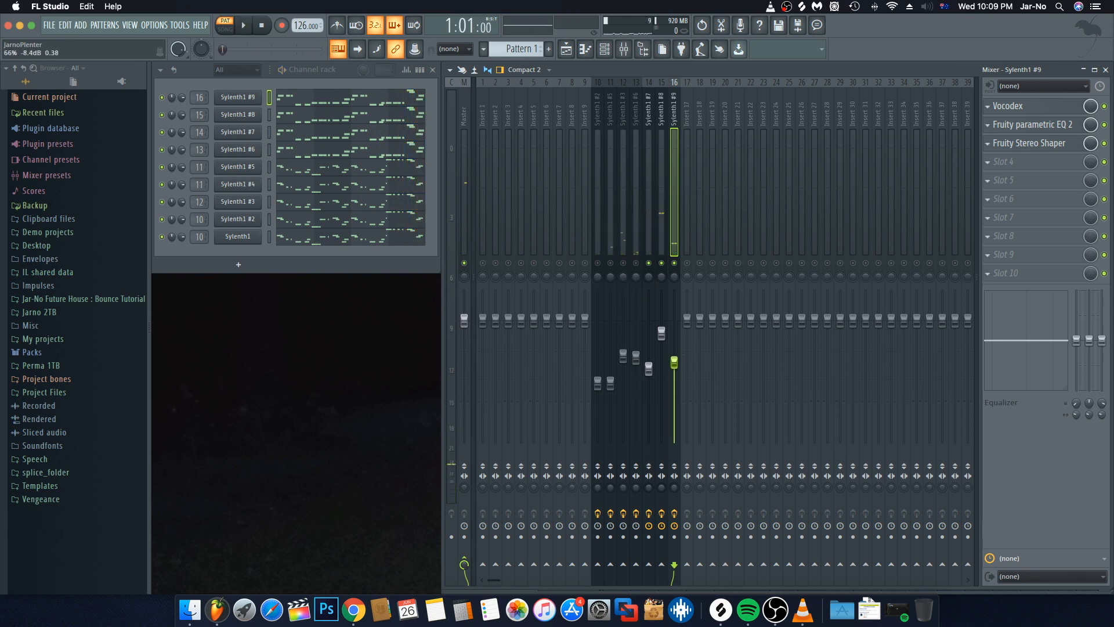
Compare the Sylenth1 #7 and #8 layers with Sylenth1 #9 muted and unmuted during playback
key("space")
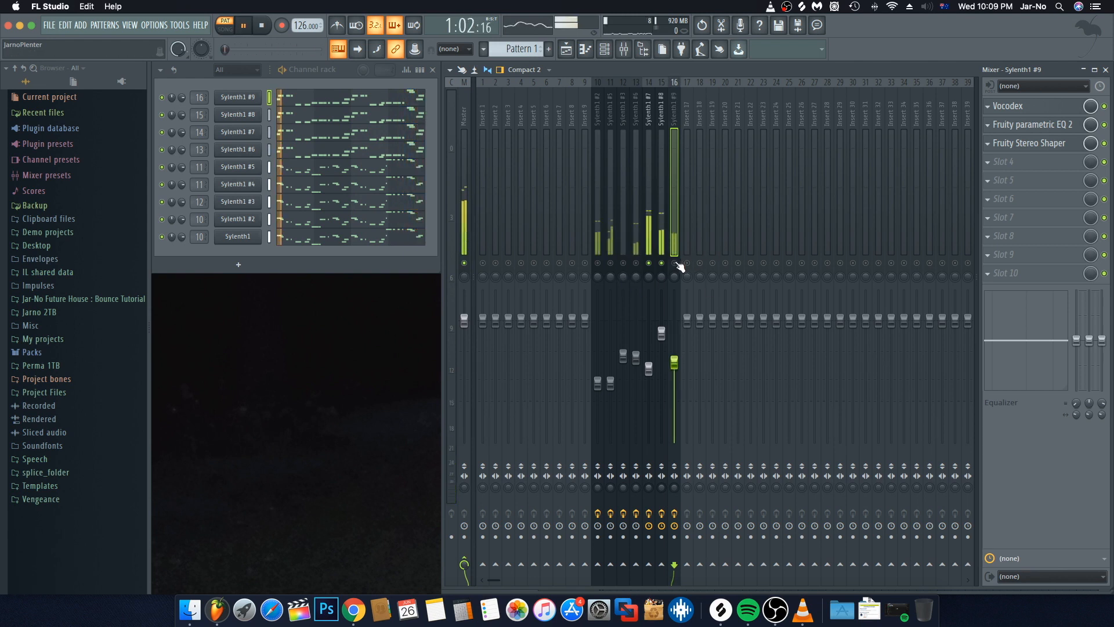
key("space")
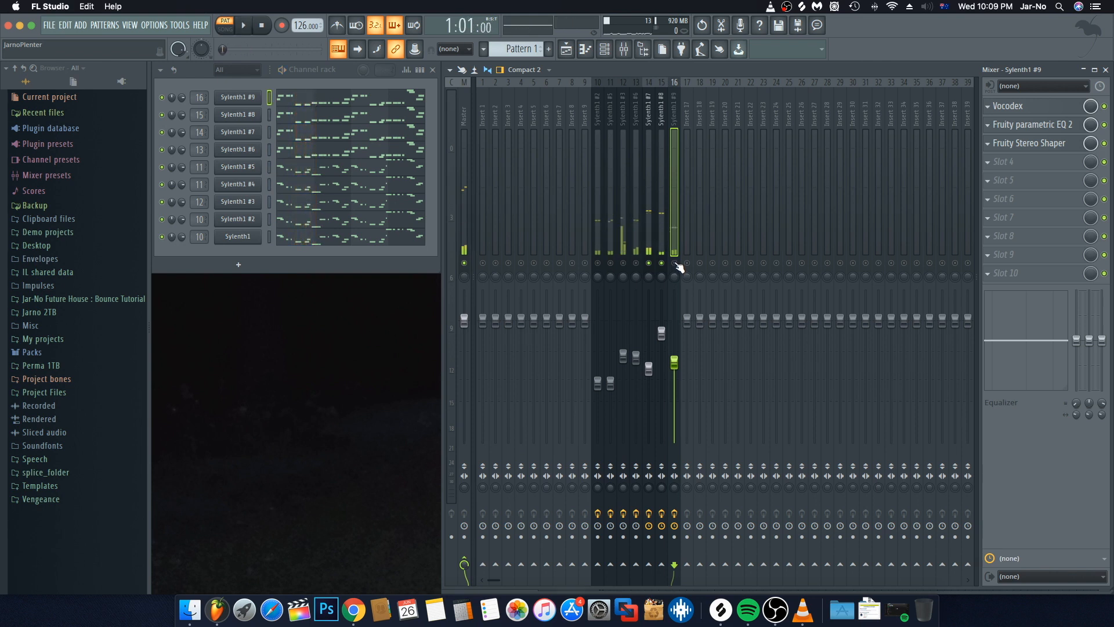
key("space")
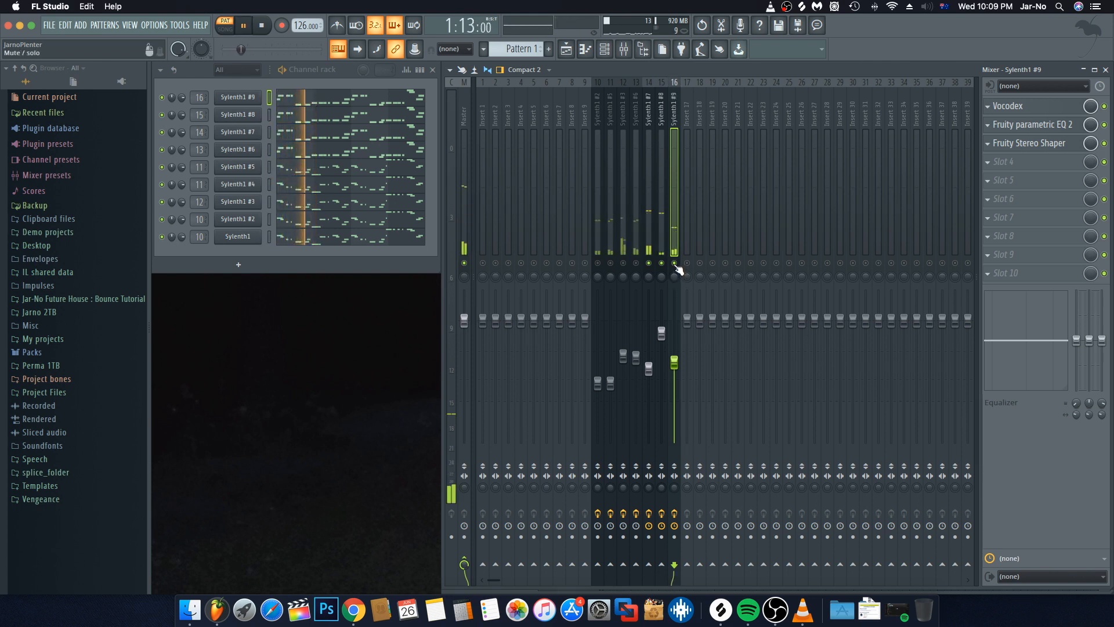
key("space")
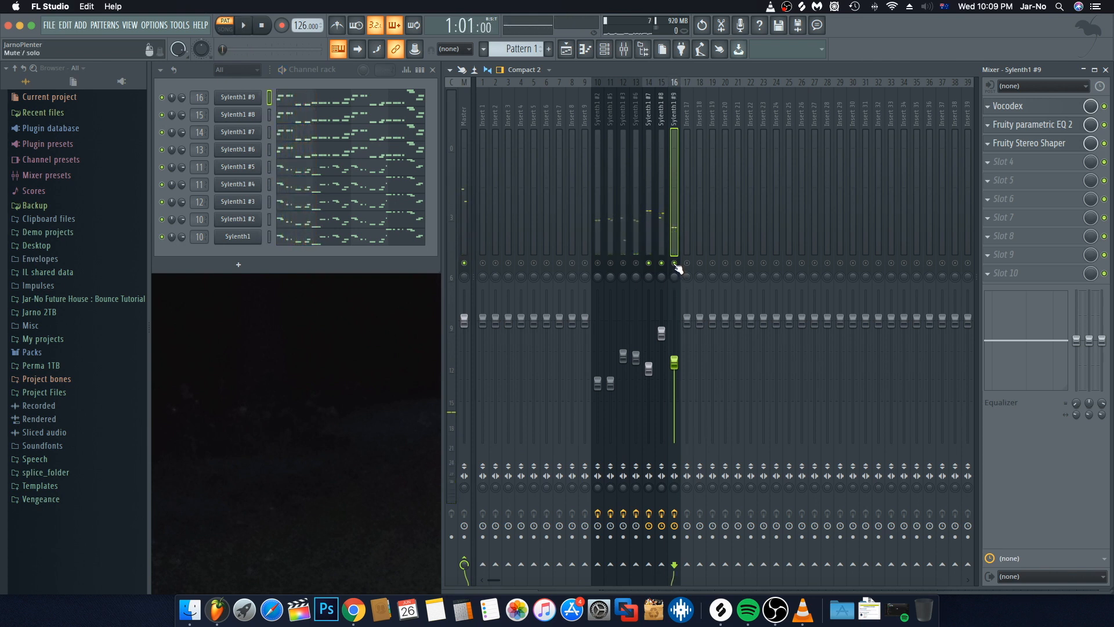
Play the full mix with all mixer tracks unmuted, and lower the Sylenth1 #3 track's volume slightly
key("space")
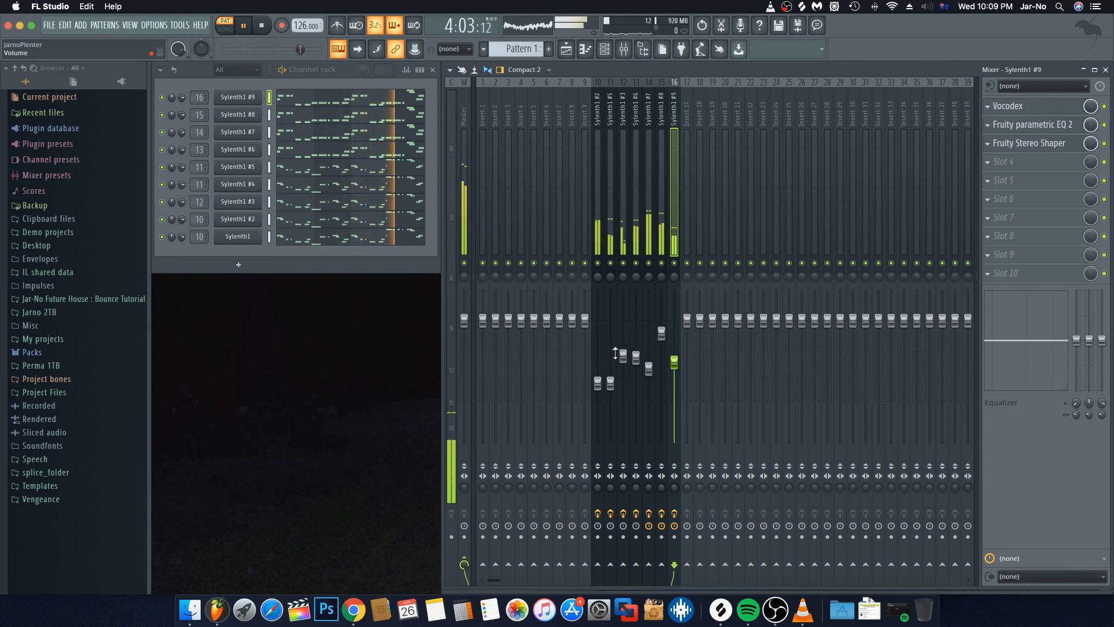
key("space")
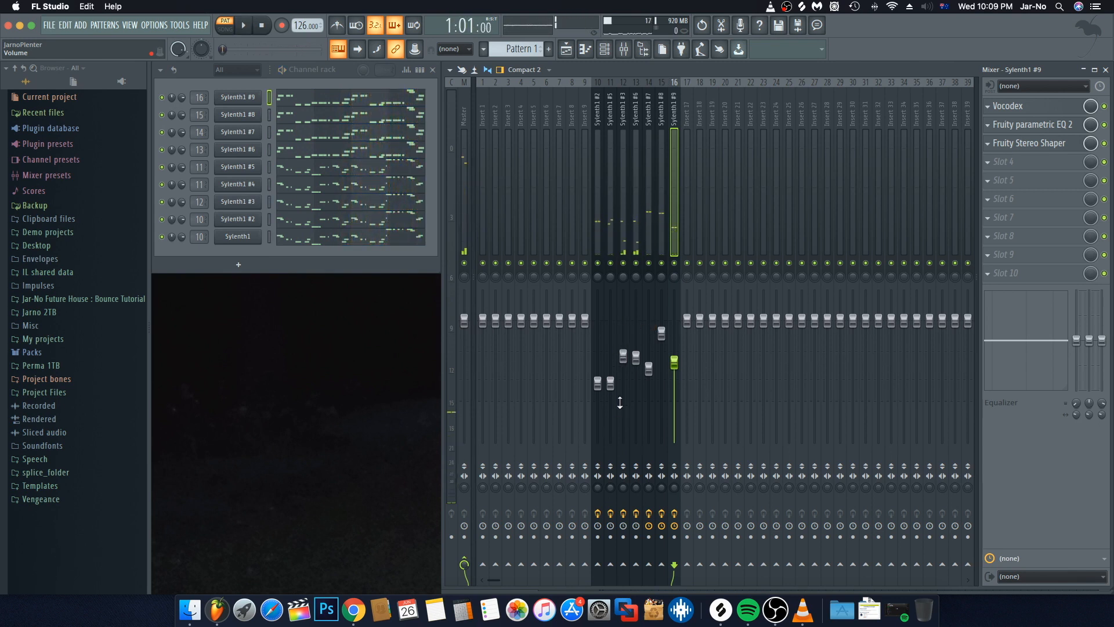
left_click(622, 356)
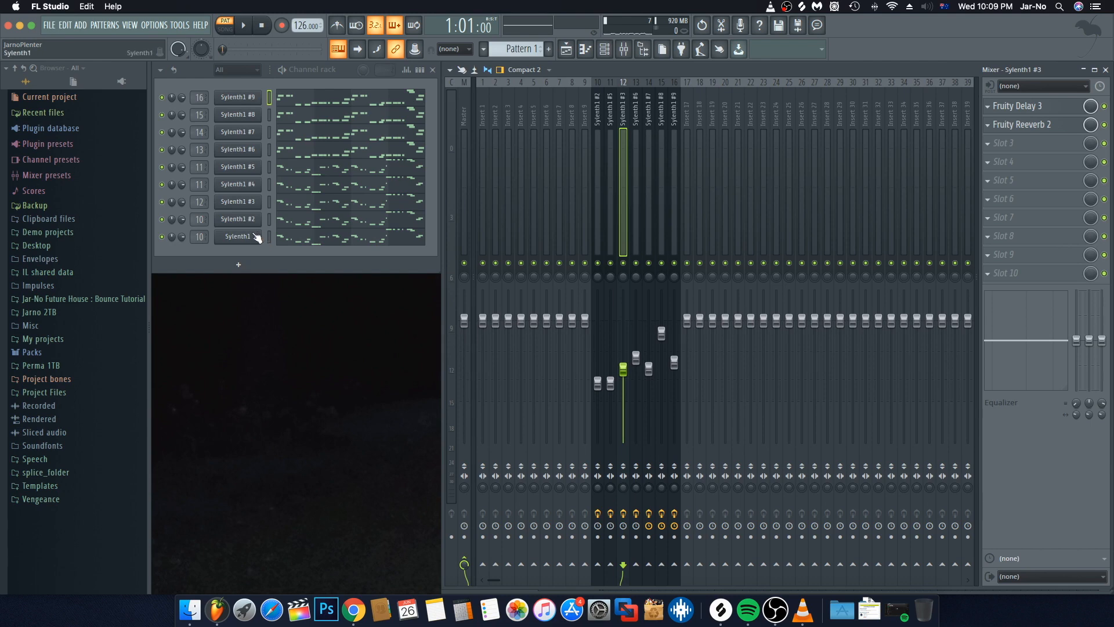
Insert another Sylenth1 instrument channel above Sylenth1 #9 in the channel rack
right_click(248, 97)
mouse_move(290, 175)
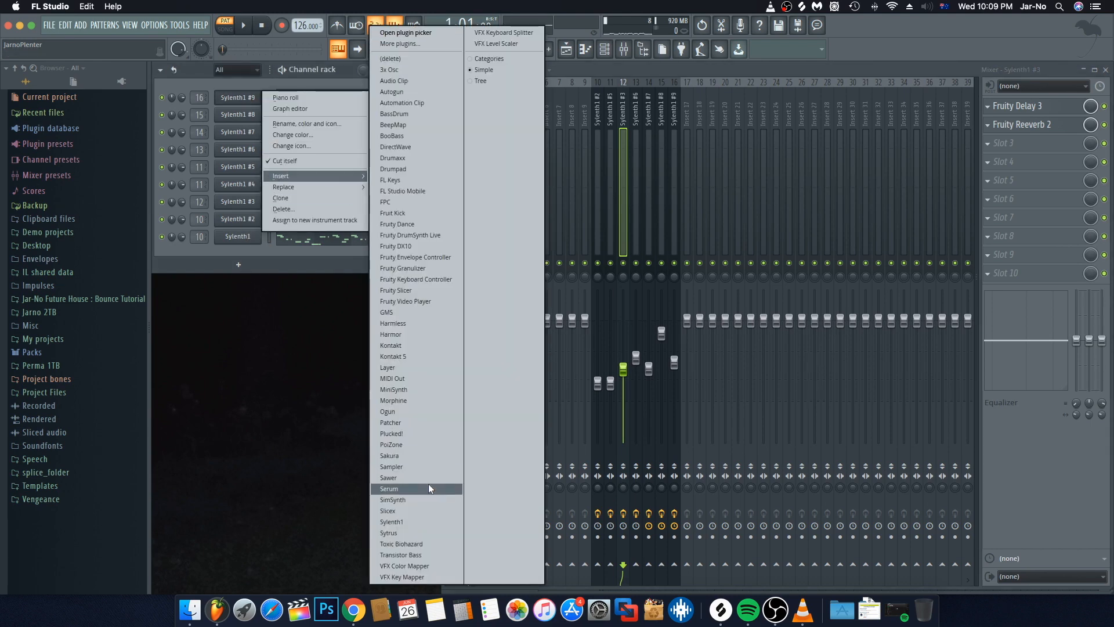
left_click(394, 522)
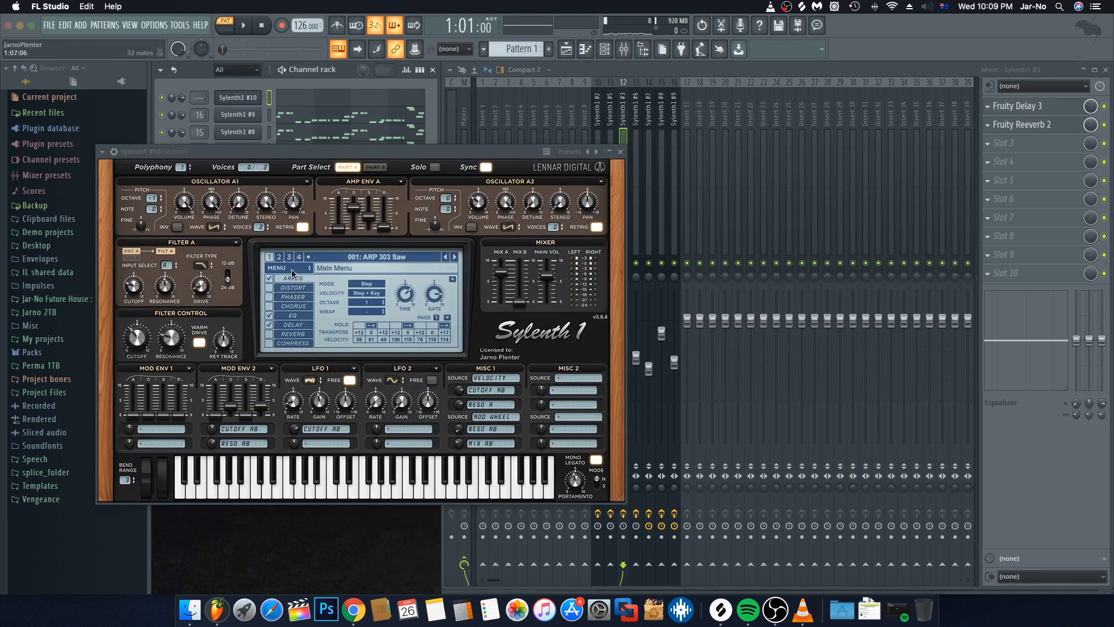
Load the Future Bounce White Noise preset from the Sylenth1 Presets folder into the new Sylenth1 and close the plugin
left_click(307, 270)
mouse_move(311, 279)
left_click(374, 282)
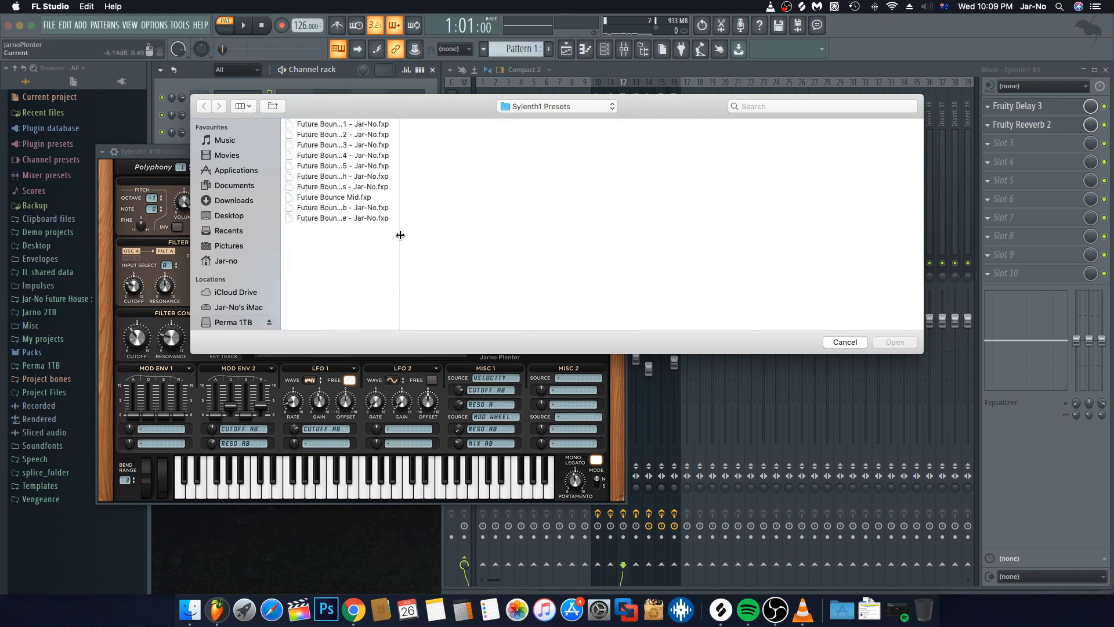
left_click_drag(399, 234, 642, 230)
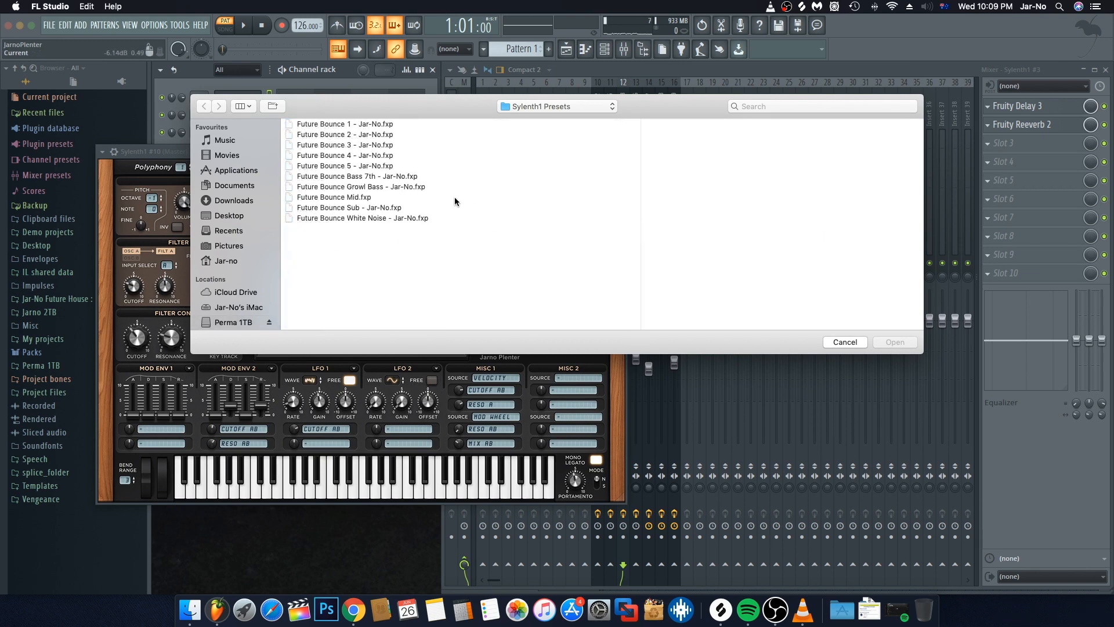
left_click(334, 218)
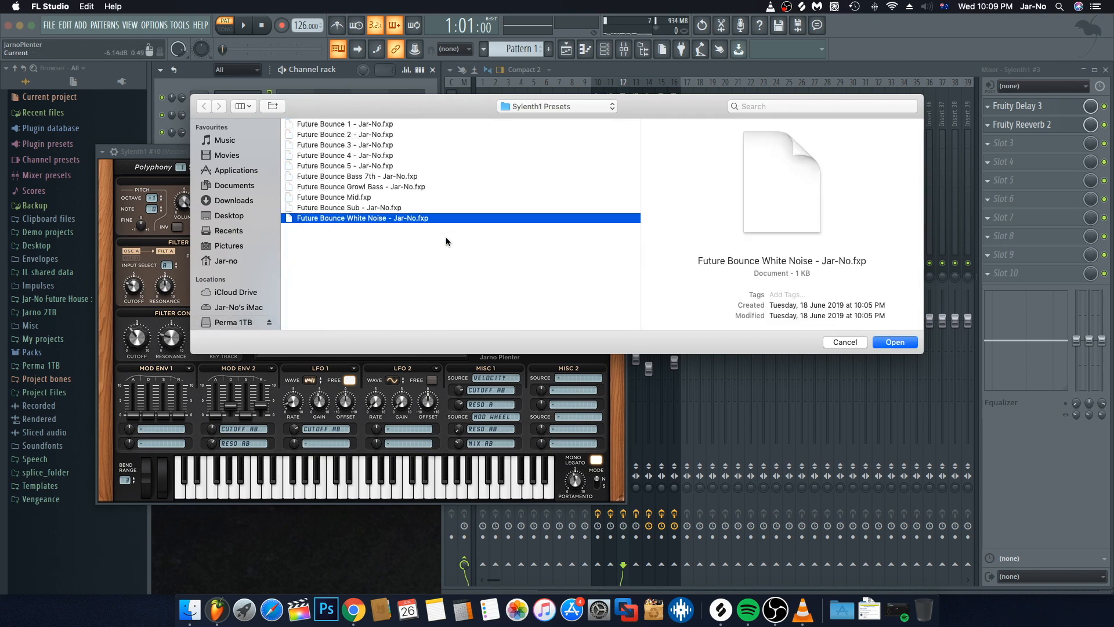
left_click(893, 342)
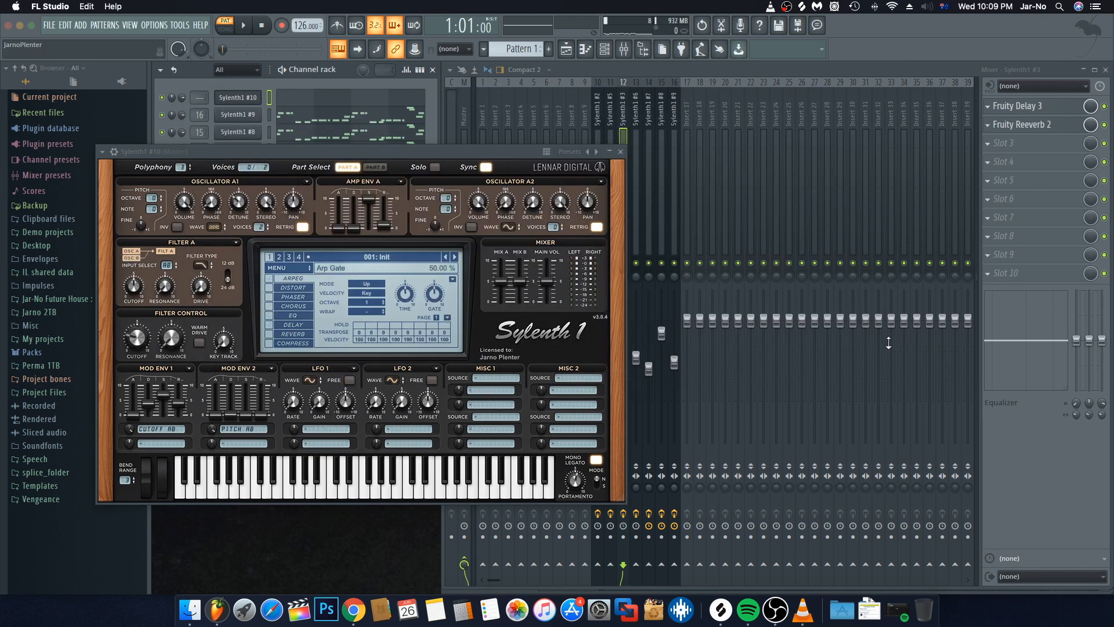
left_click(620, 152)
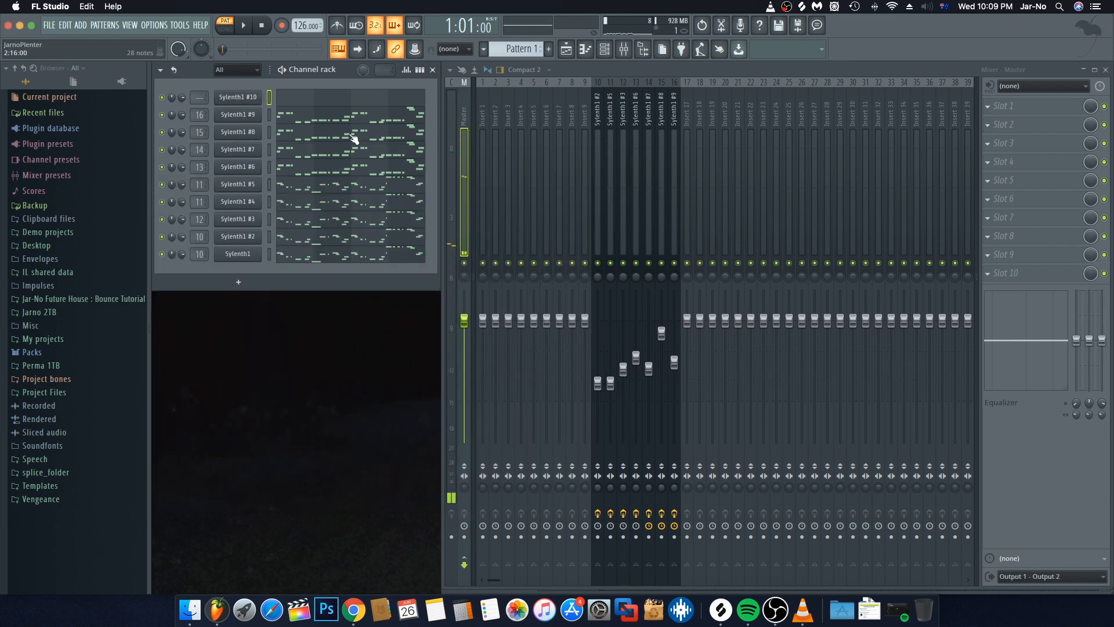
Route the Sylenth1 #10 channel to mixer insert 17 and pull its volume down well below the default level
left_click(685, 153)
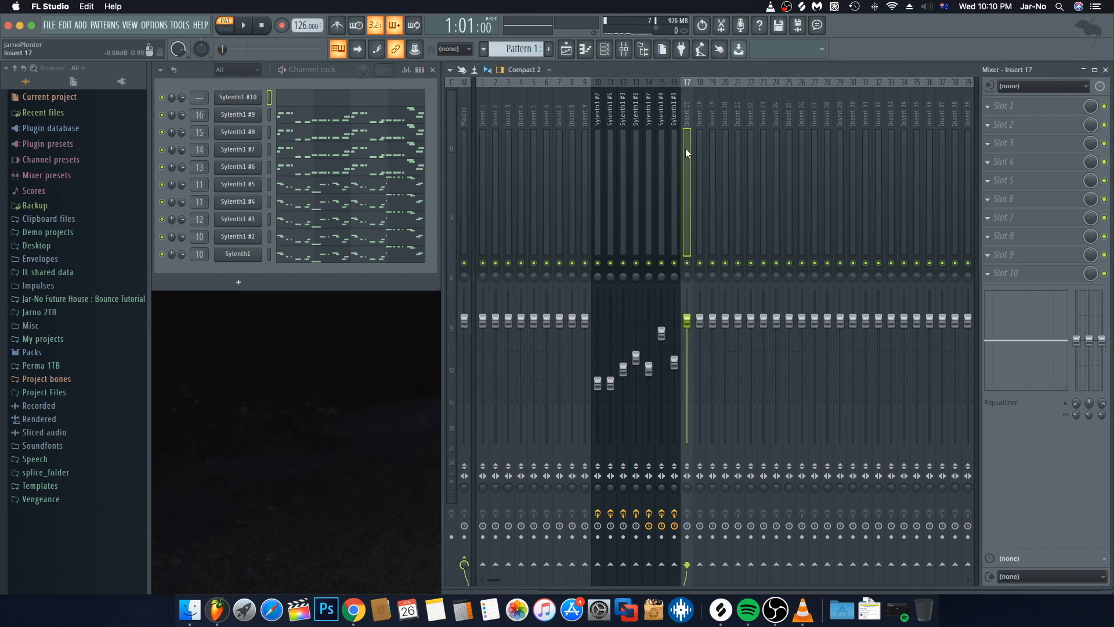
key("ctrl+l")
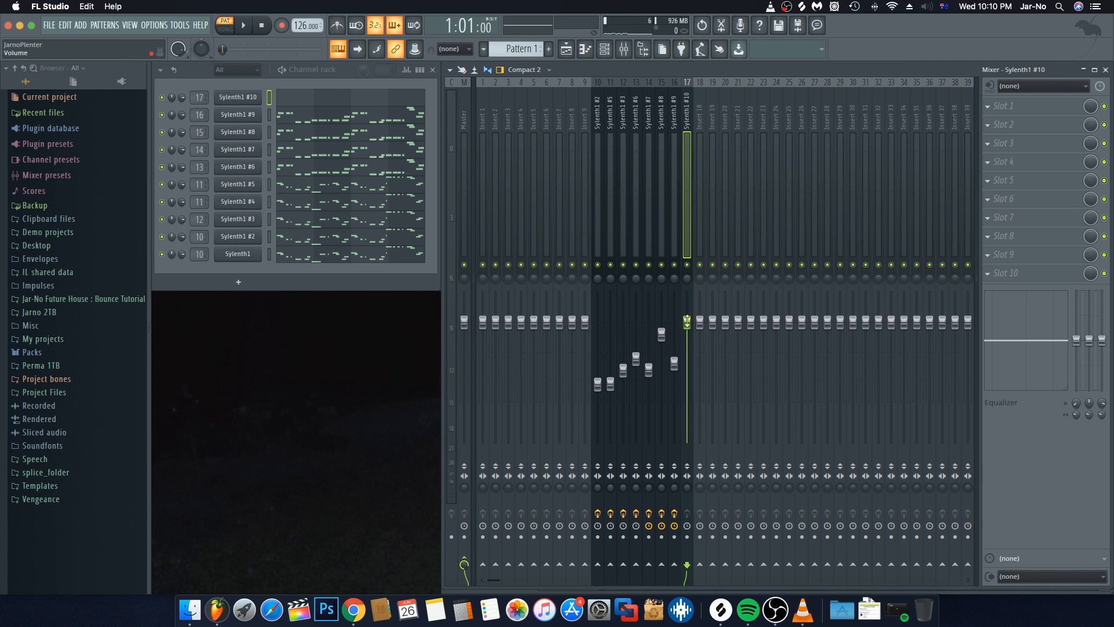
left_click_drag(687, 320, 687, 375)
Solo the Sylenth1 #10 mixer track and play the pattern briefly
right_click(687, 265)
key("space")
scroll(696, 366, "down", 1)
key("space")
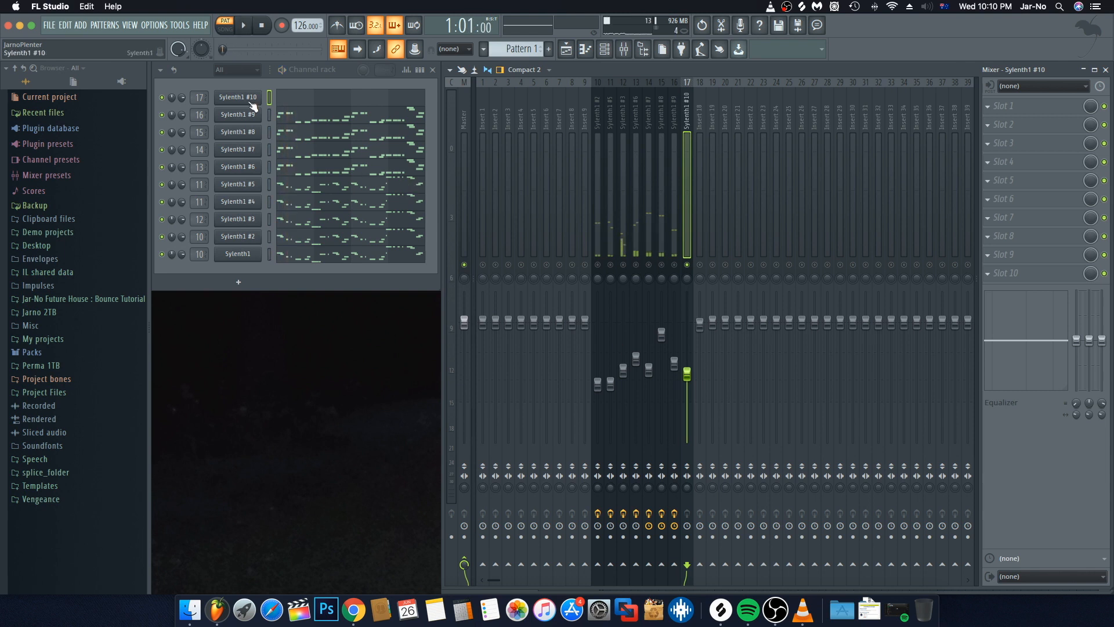
Copy the note pattern of the Sylenth1 #5 channel into the empty Sylenth1 #10 channel
left_click(270, 187)
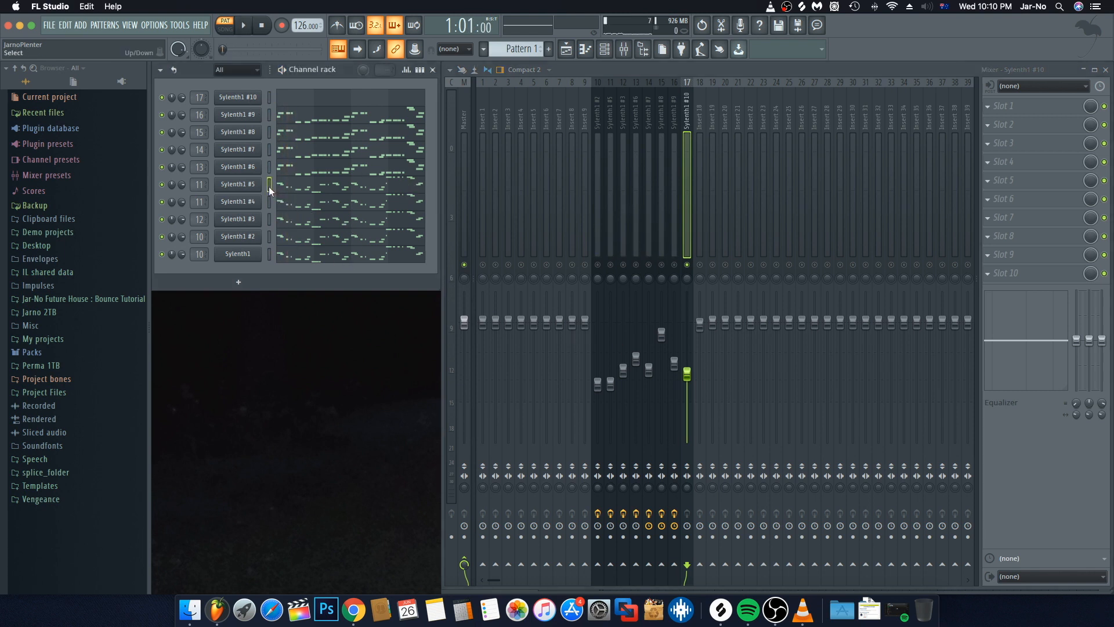
key("Up")
key("Up")
key("Up")
key("Up")
key("Up")
Move the Sylenth1 #10 channel down the rack to directly above Sylenth1 #5 and play the pattern briefly
key("alt+Down")
key("alt+Down")
key("alt+Down")
key("alt+Down")
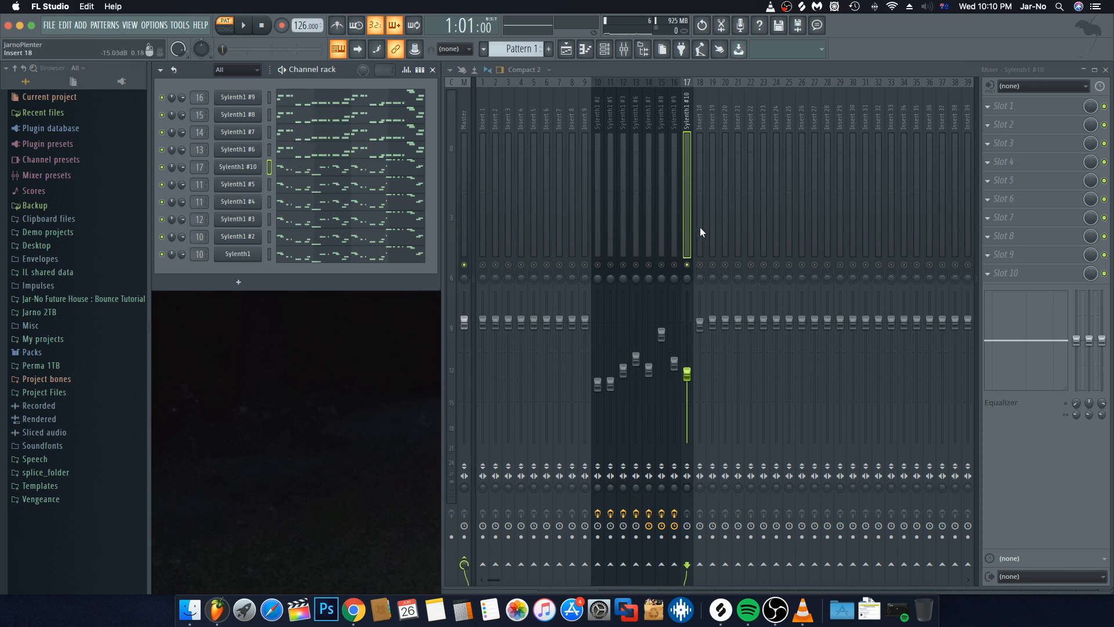
key("space")
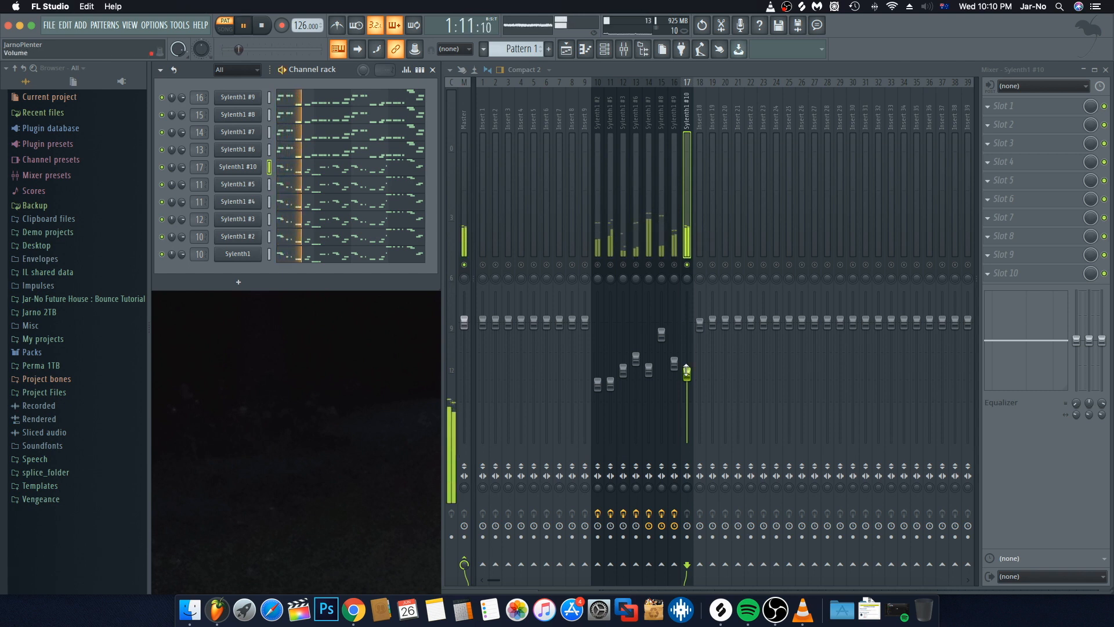
key("space")
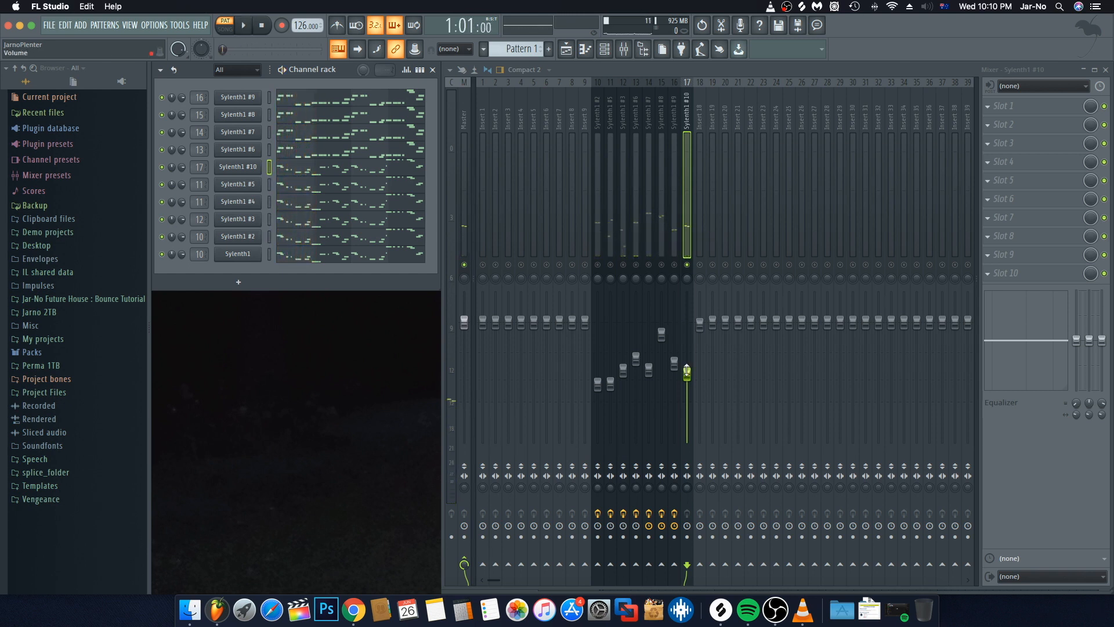
Load Fruity Parametric EQ 2 in slot 1 of the Sylenth1 #10 mixer track and make band 1 a steep high pass
left_click(1018, 105)
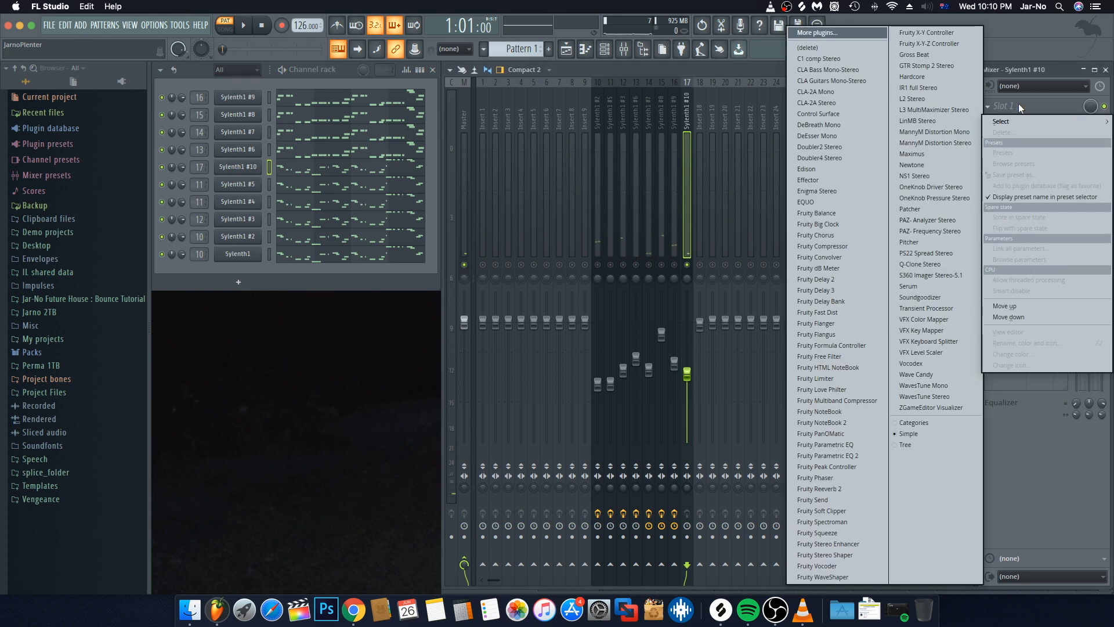
left_click(834, 457)
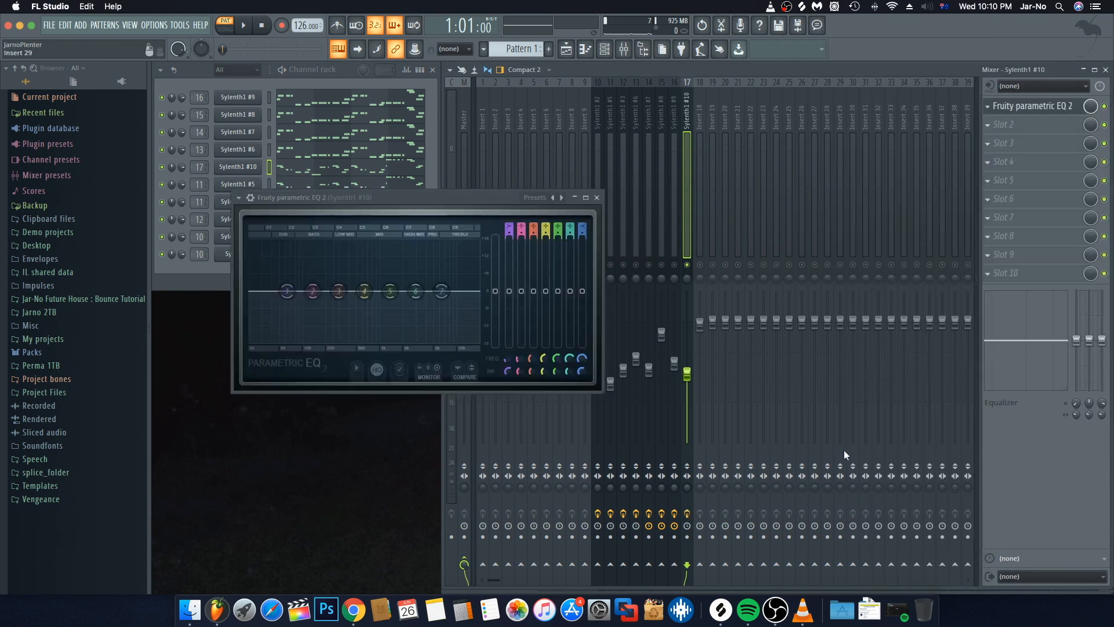
right_click(288, 293)
mouse_move(305, 325)
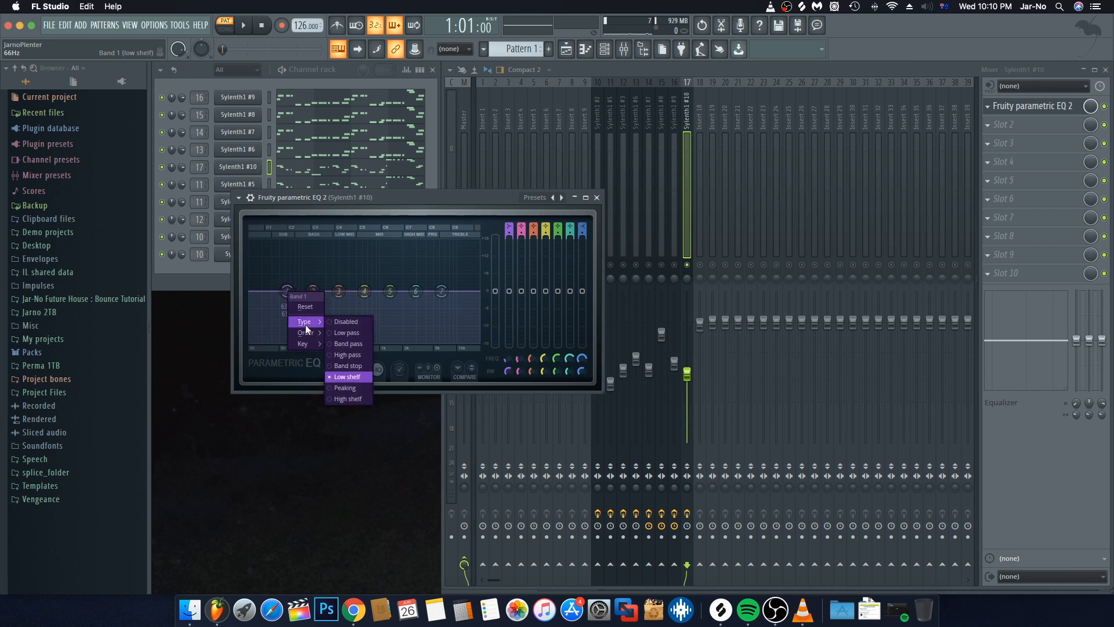
left_click(348, 350)
right_click(286, 290)
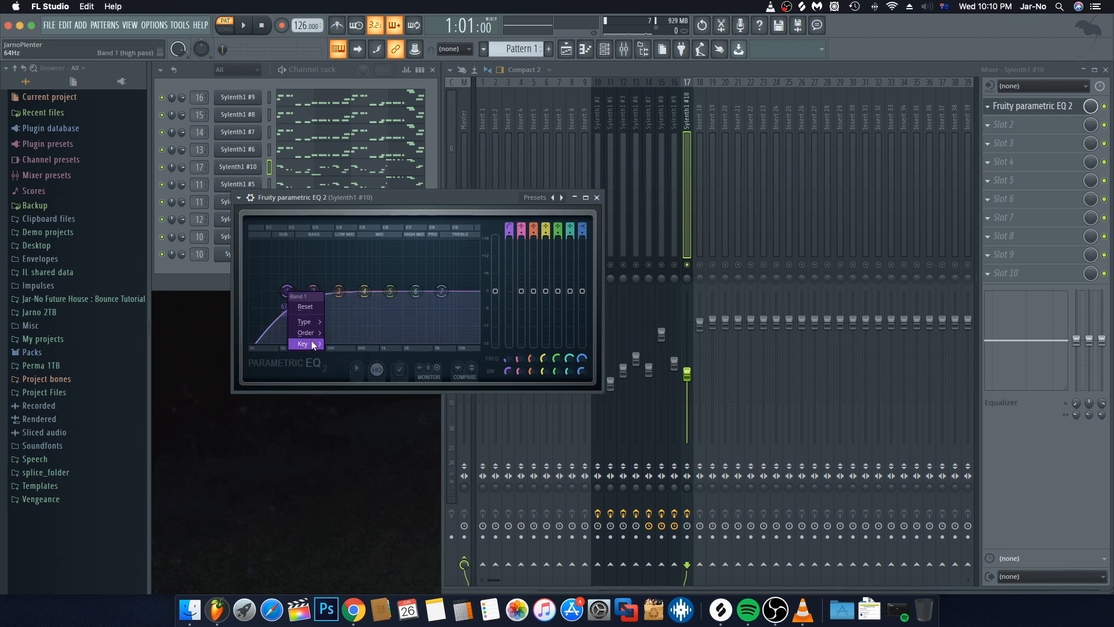
left_click(352, 346)
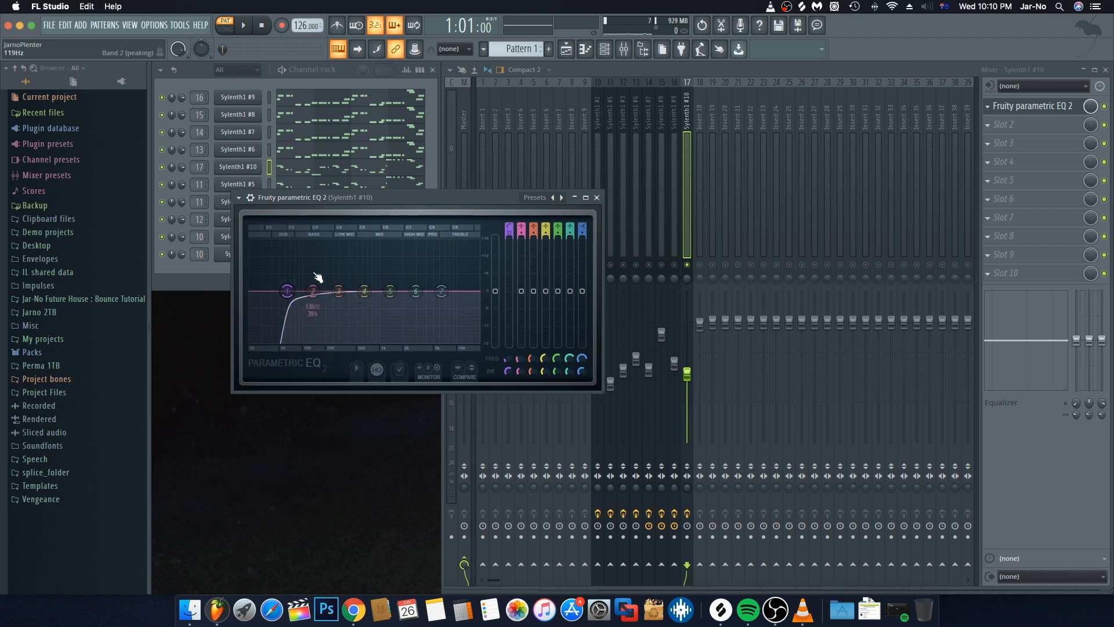
Move the band 1 high pass to about 298 Hz and cut band 2 by 18 dB at about 153 Hz while auditioning
key("space")
left_click_drag(291, 297, 326, 340)
key("space")
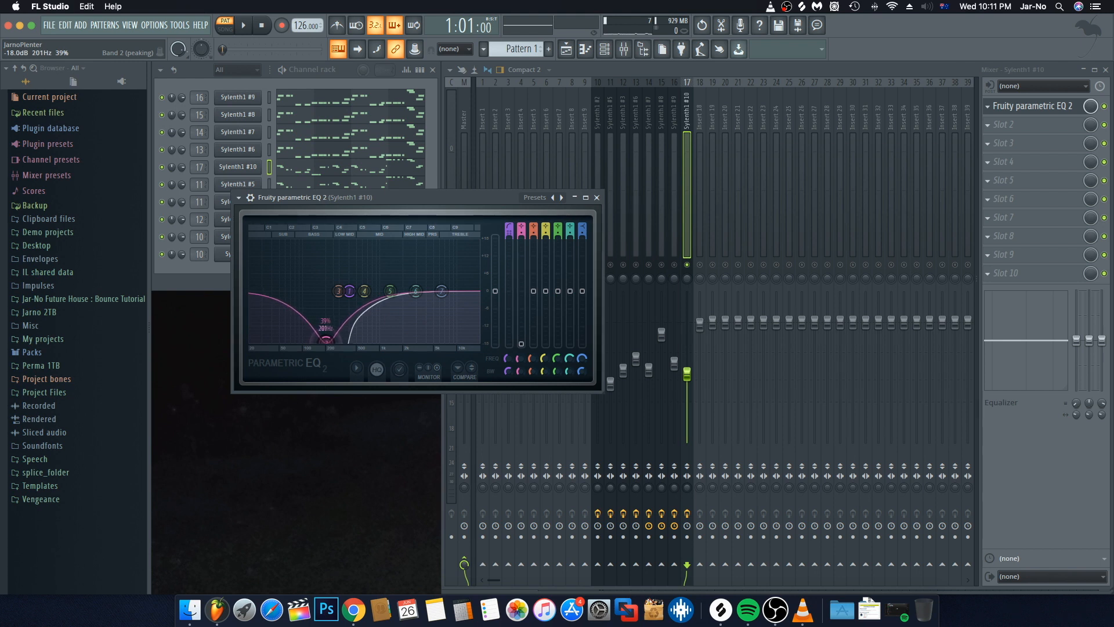
key("space")
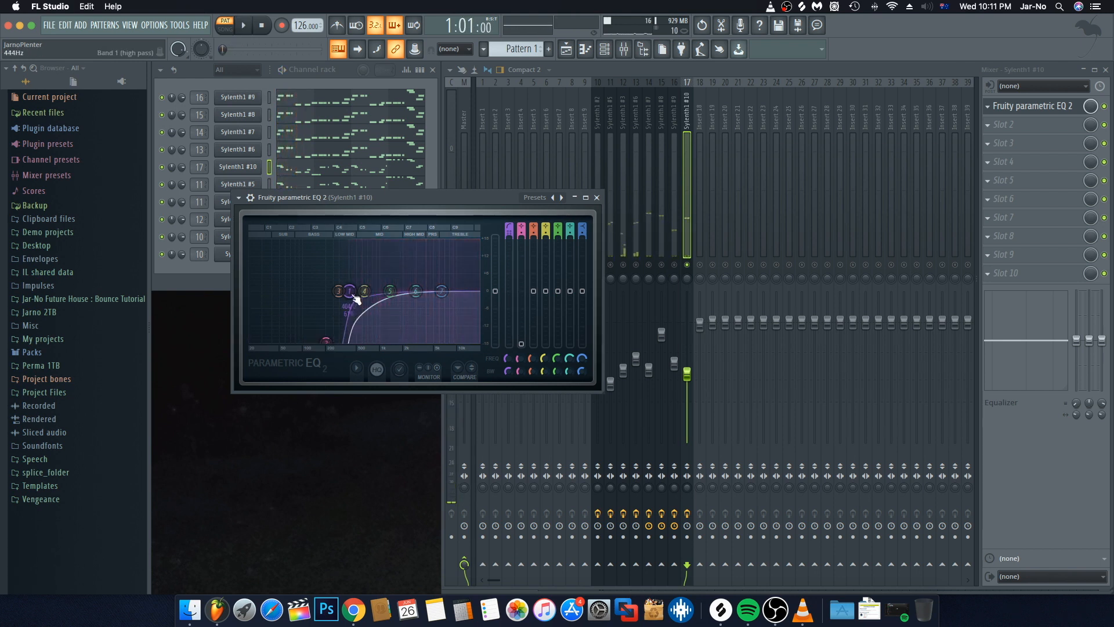
left_click_drag(355, 298, 351, 298)
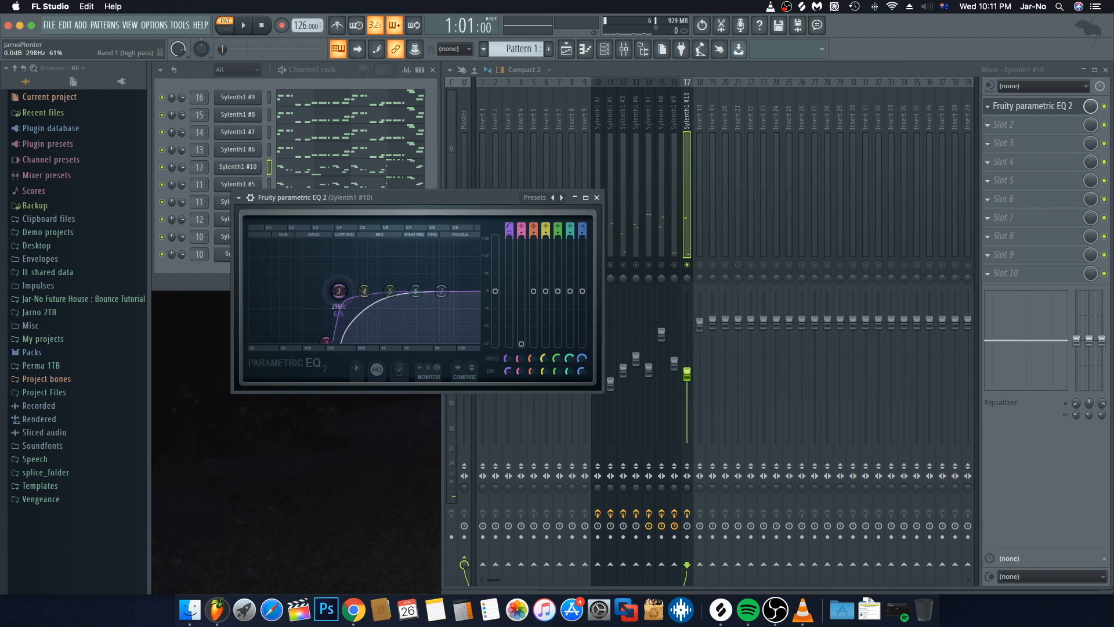
left_click_drag(325, 340, 317, 340)
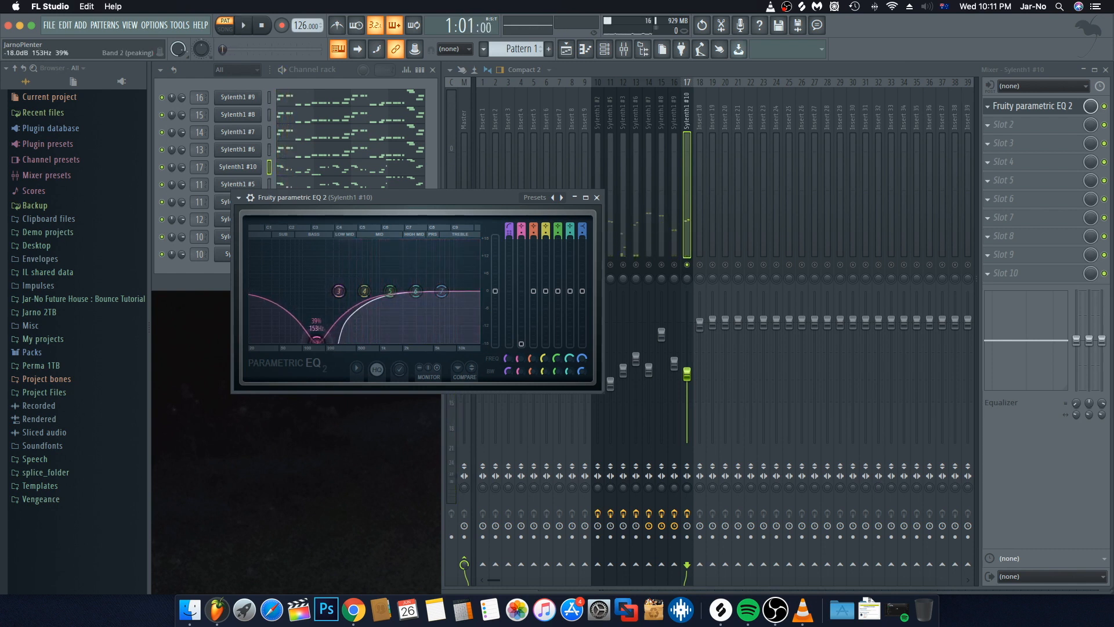
key("space")
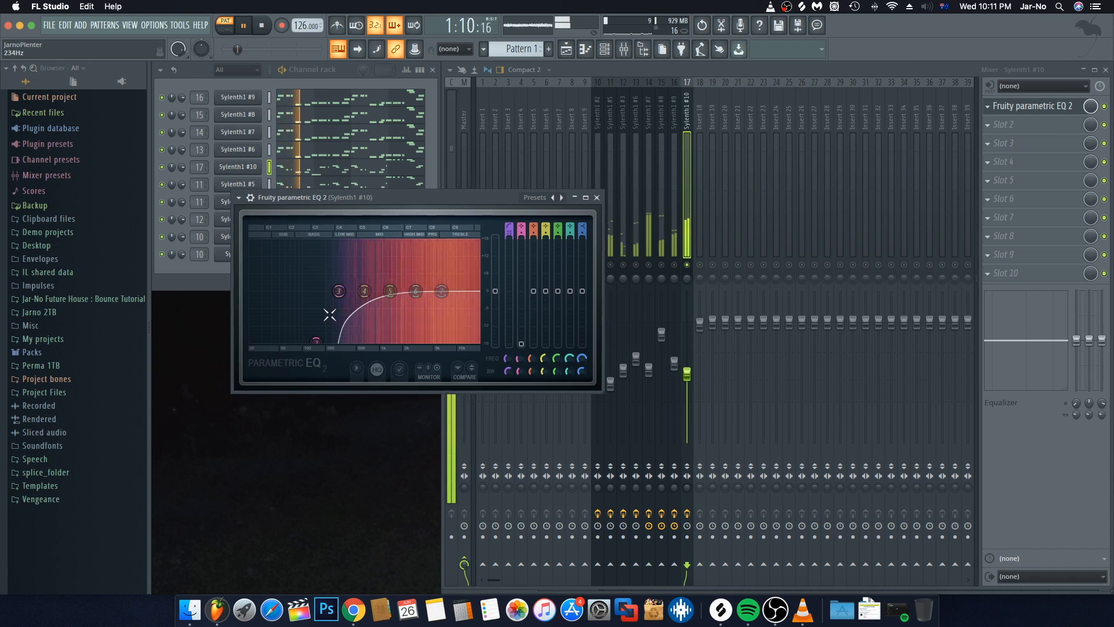
key("space")
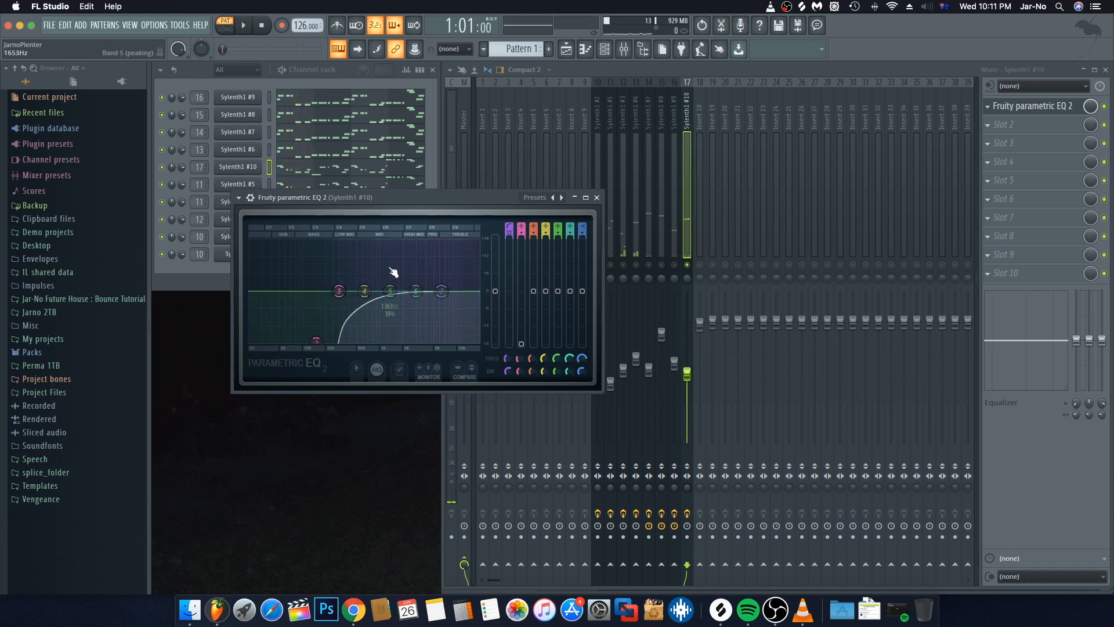
Set EQ band 7 to order Steep 8 and move it to -18 dB at 20000 Hz
right_click(442, 293)
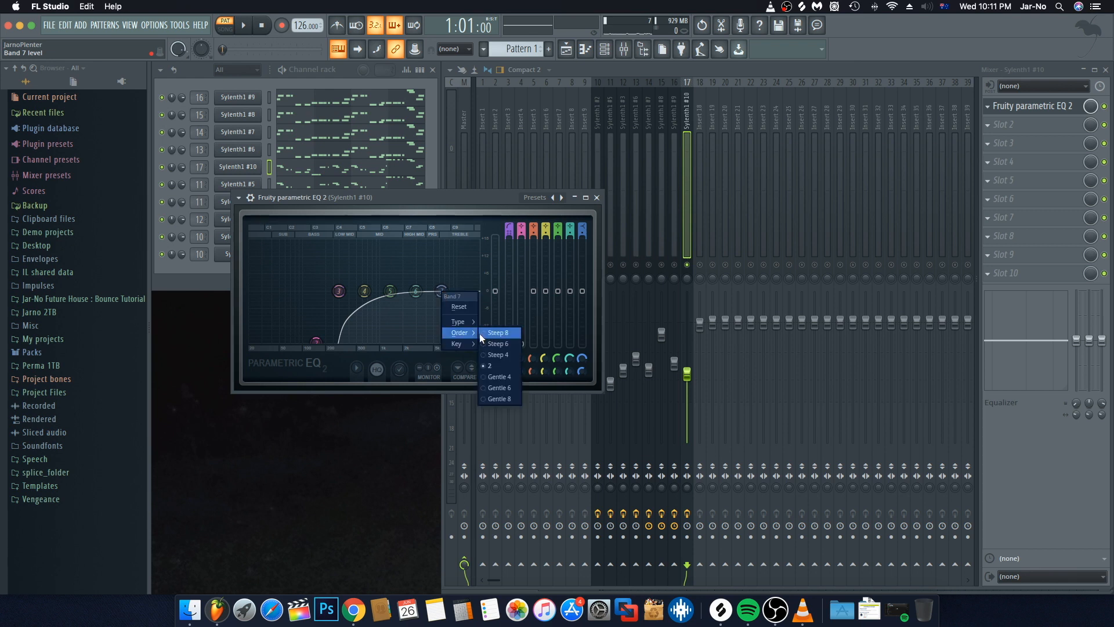
left_click(481, 332)
left_click_drag(442, 291, 477, 341)
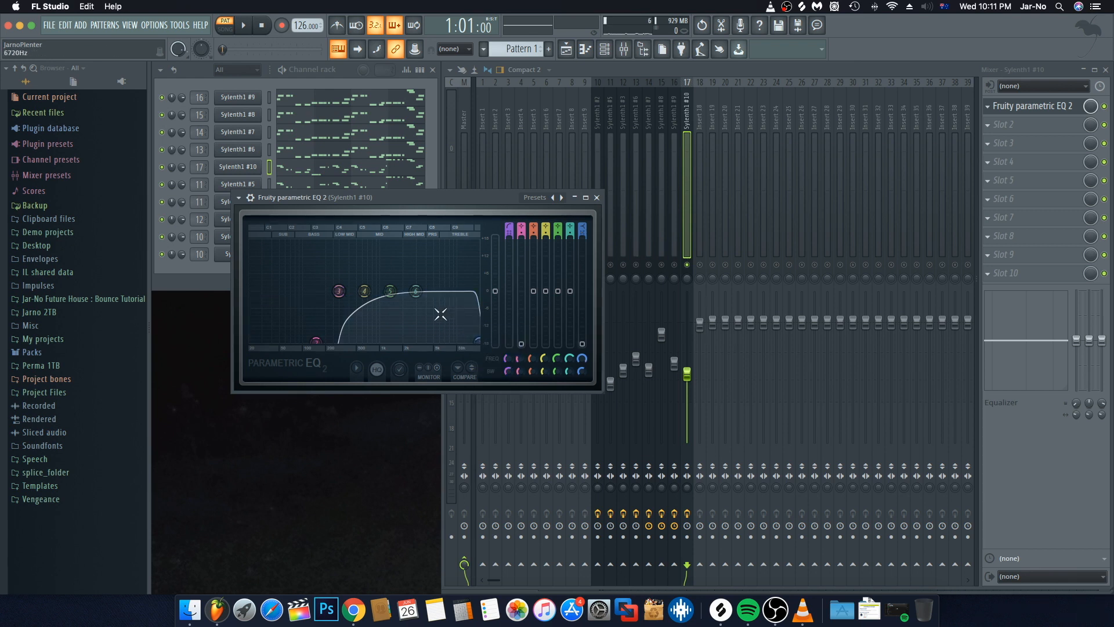
Boost EQ band 6 by 8 dB at 20000 Hz, adjust its bandwidth, and audition the noise layer
left_click_drag(417, 291, 476, 268)
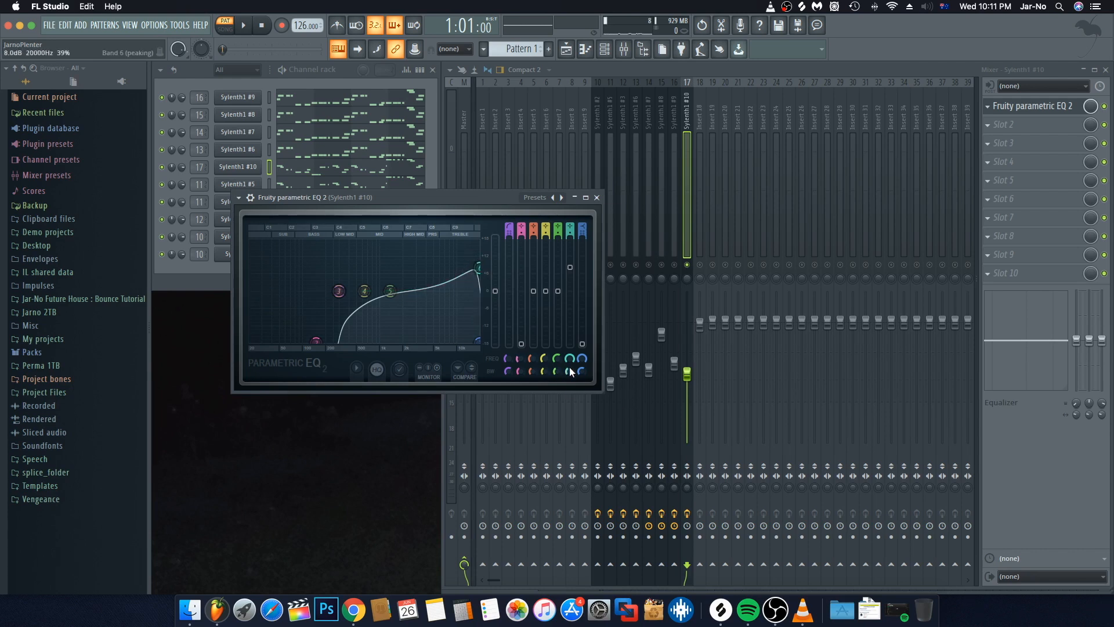
left_click_drag(568, 368, 568, 392)
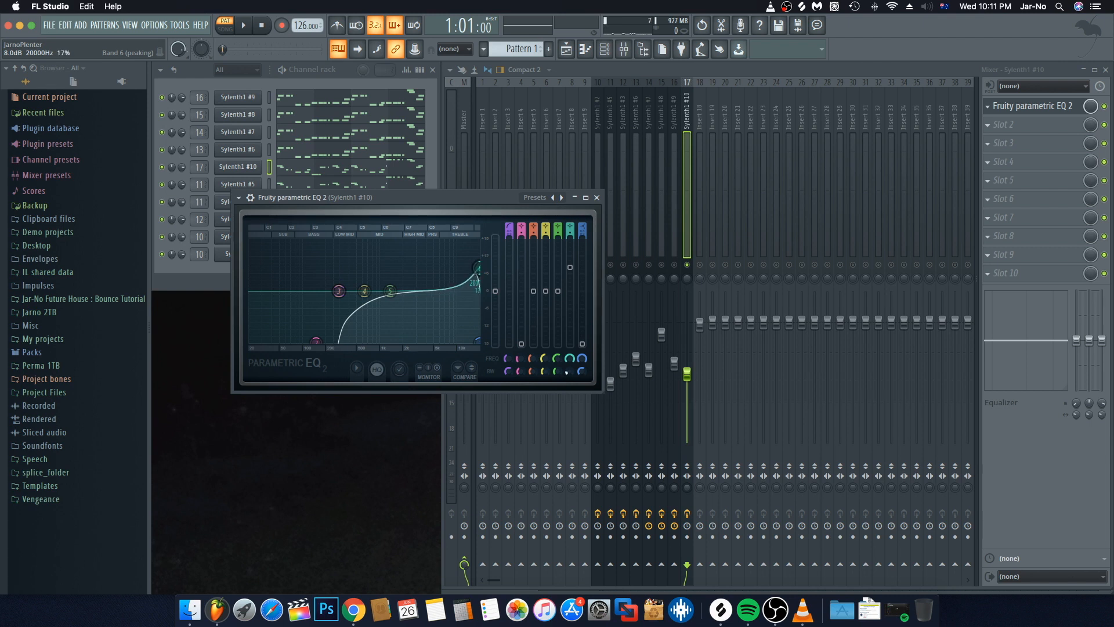
key("space")
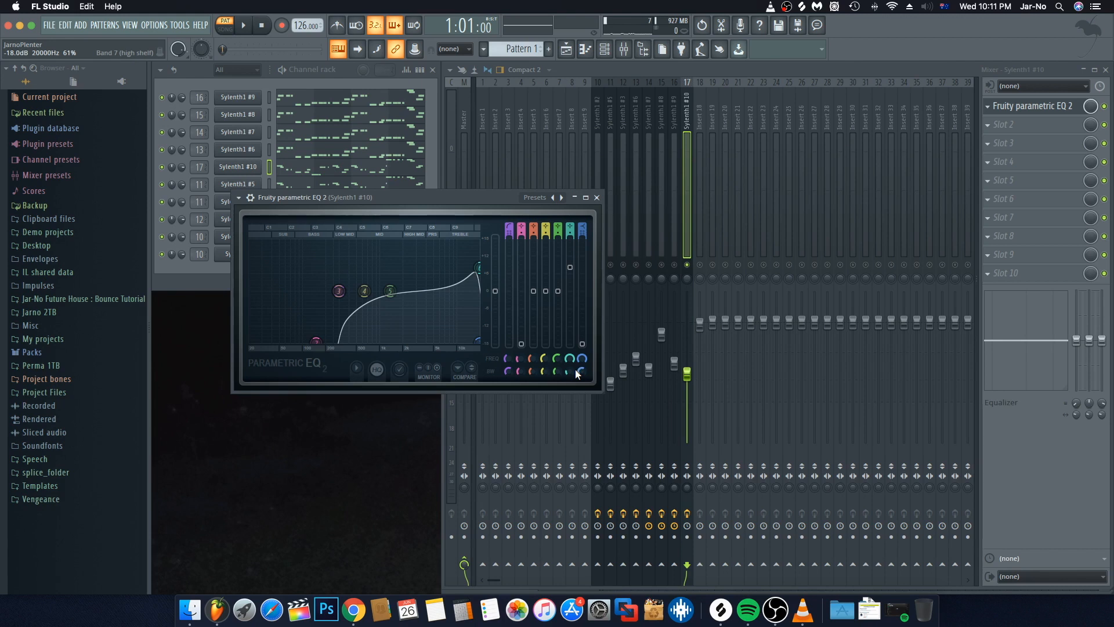
key("space")
key("space")
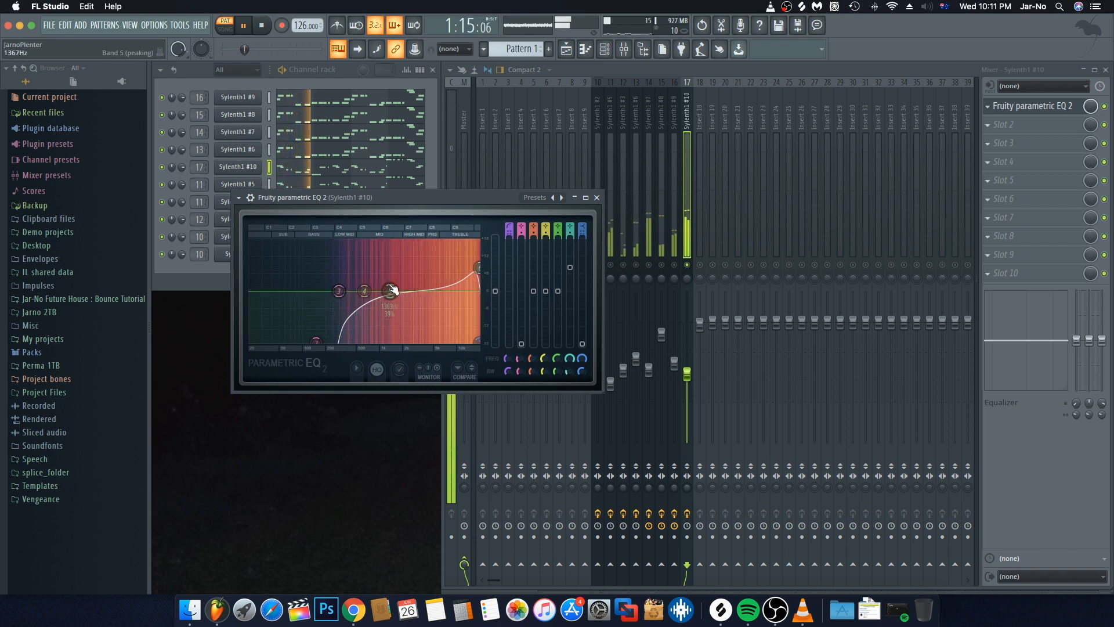
key("space")
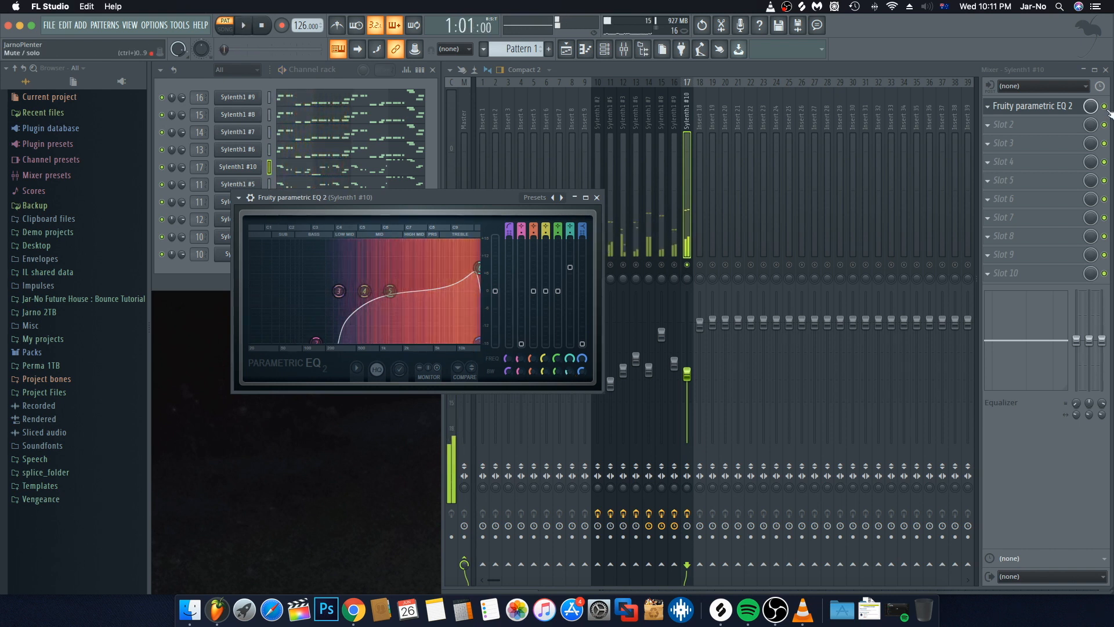
Compare the noise layer with and without the equalizer by toggling the effect during playback
left_click(1105, 107)
key("space")
key("space")
key("space")
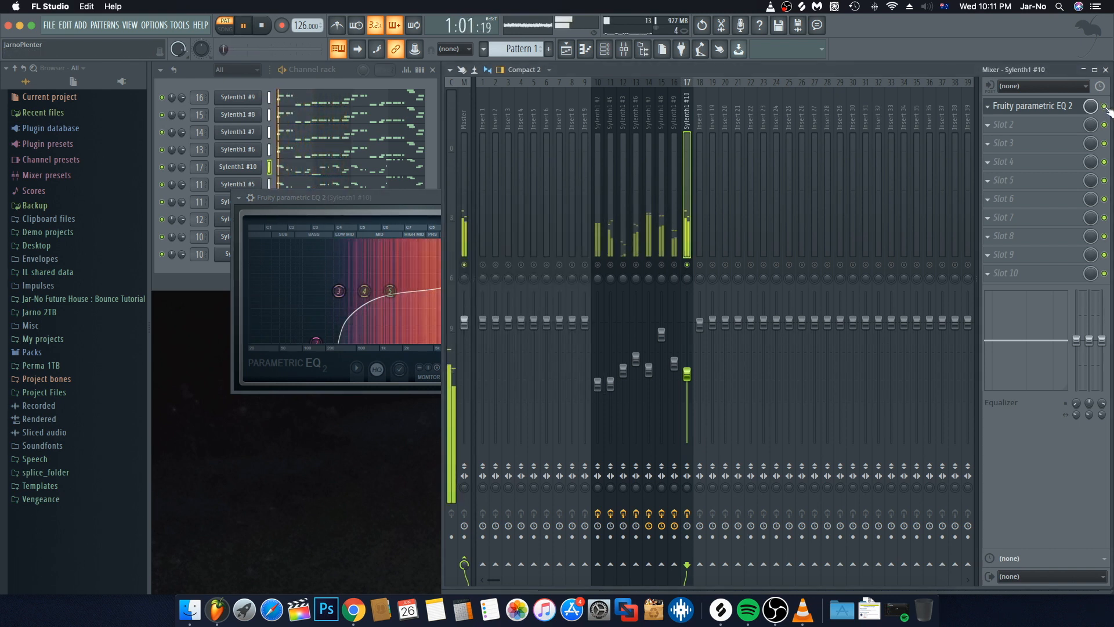
key("space")
Boost EQ band 5 by about 1.6 dB near 10 kHz, audition the noise, and close the equalizer
left_click(395, 197)
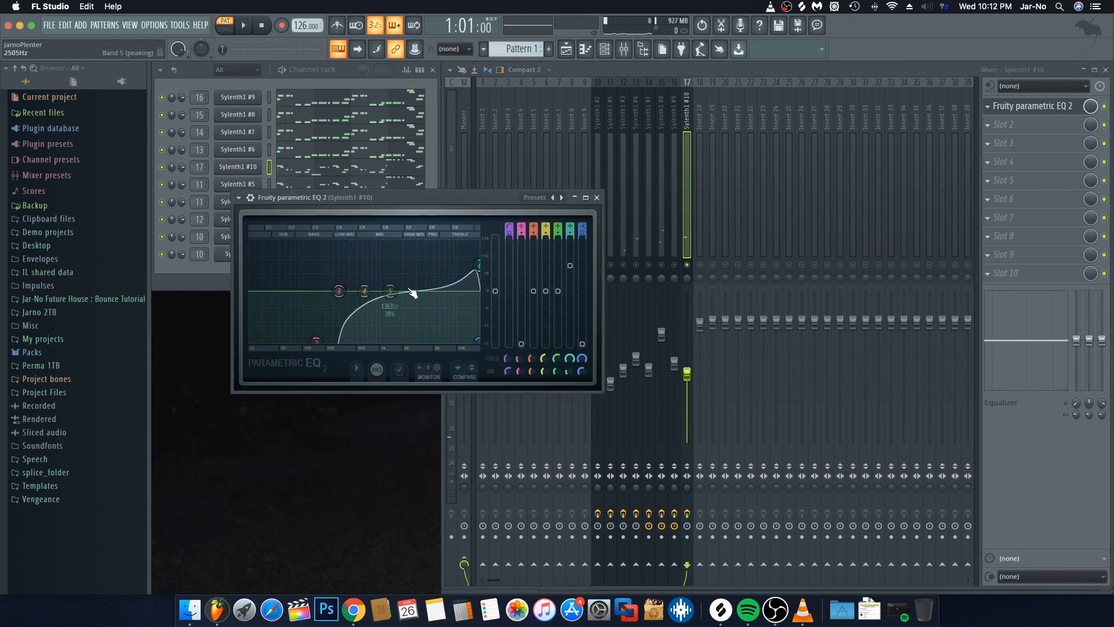
left_click_drag(390, 291, 447, 289)
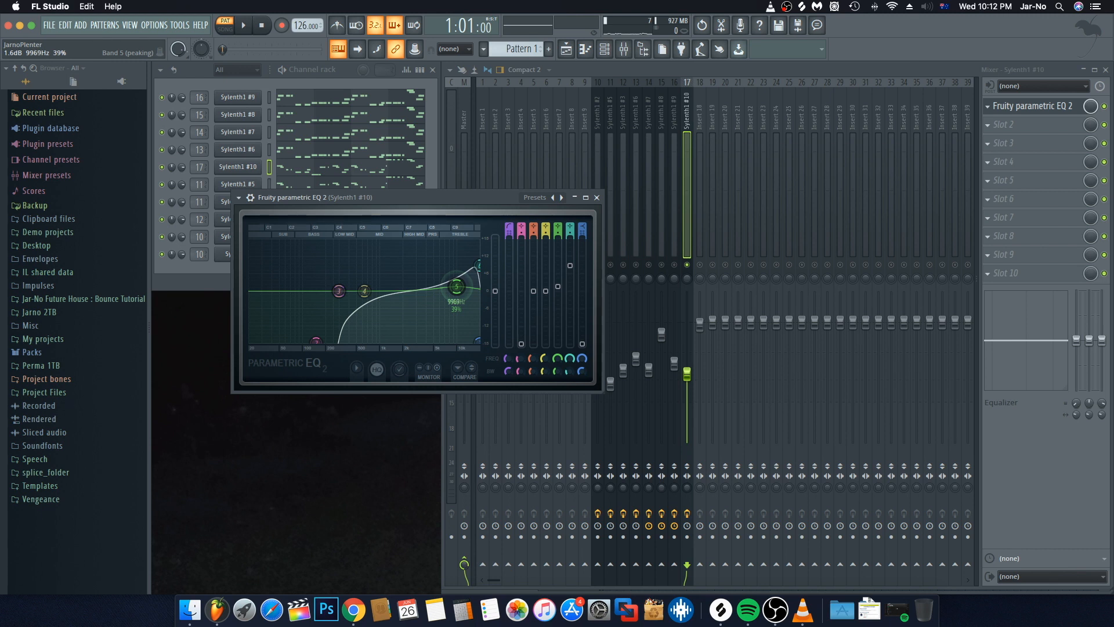
key("space")
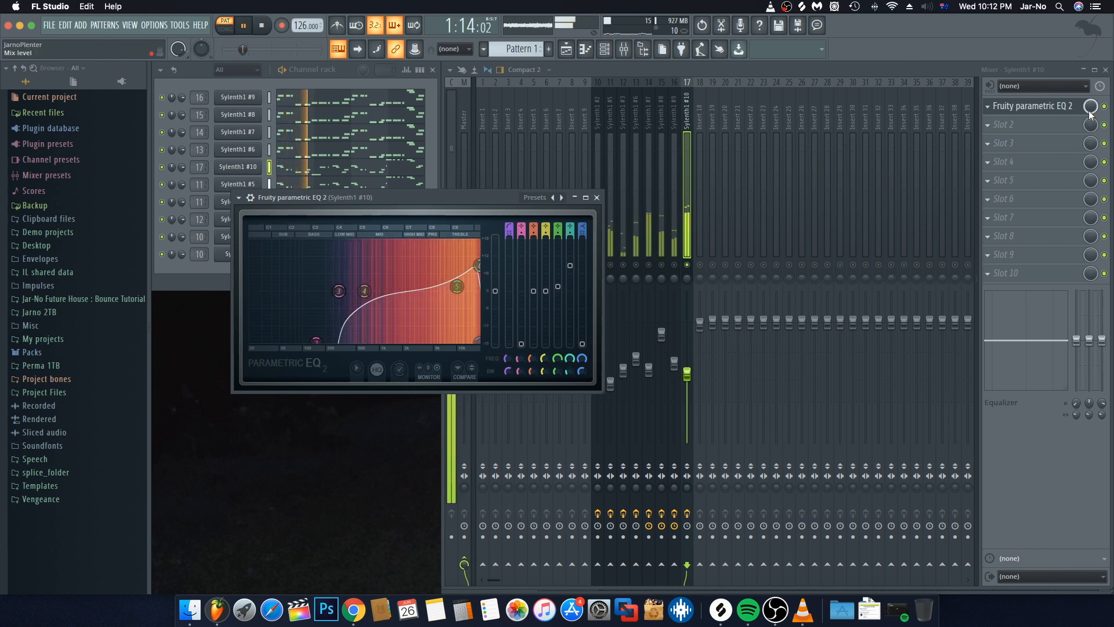
key("space")
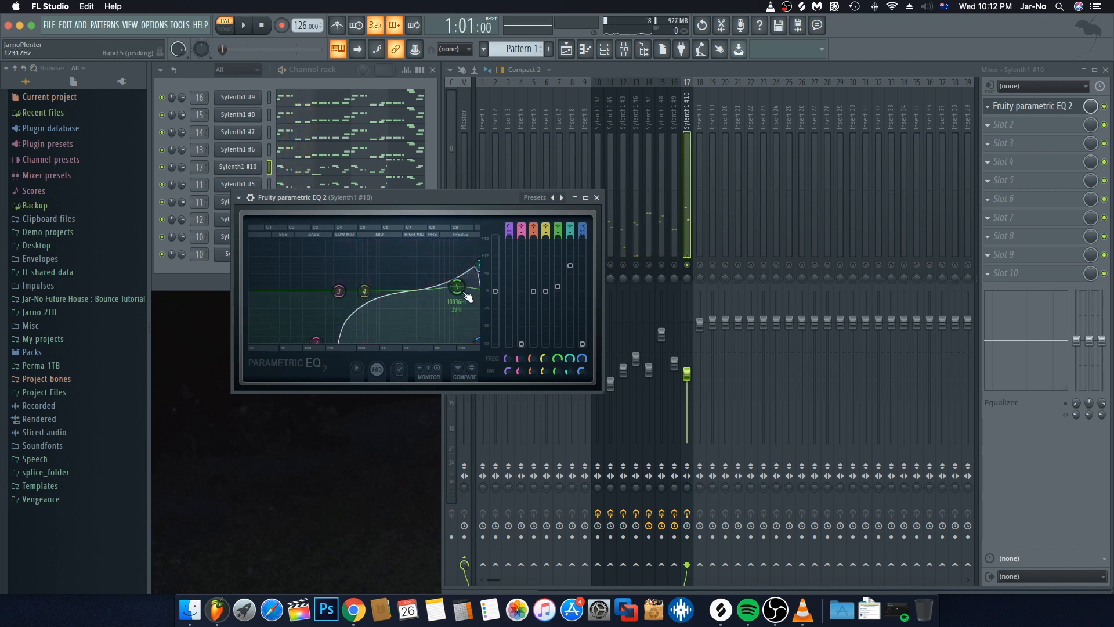
left_click_drag(464, 294, 466, 294)
key("space")
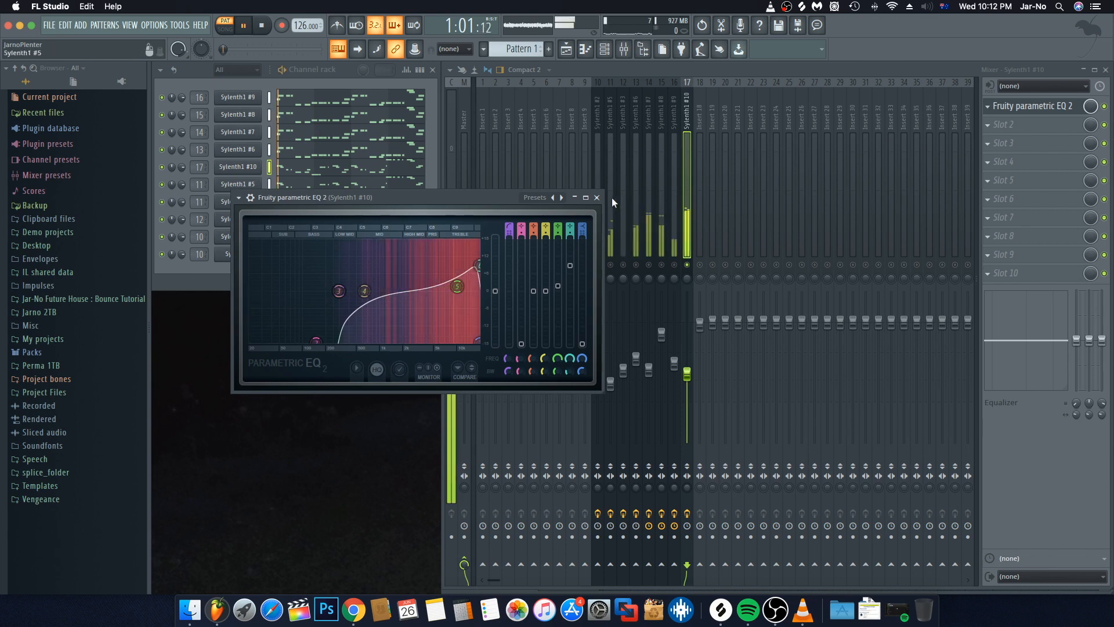
key("space")
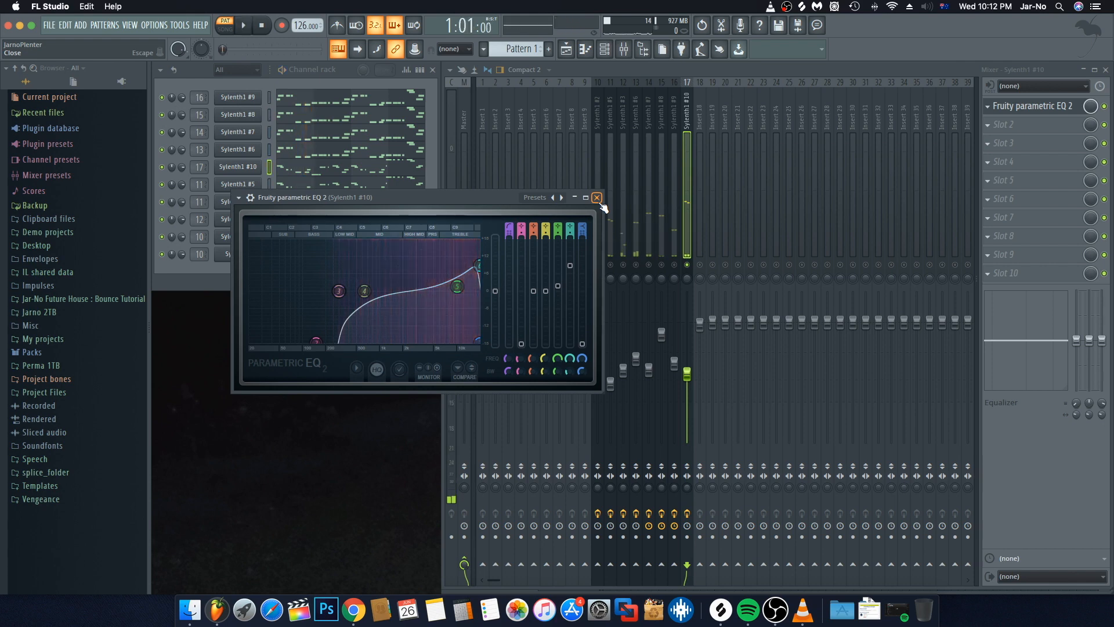
key("space")
key("space")
left_click(598, 200)
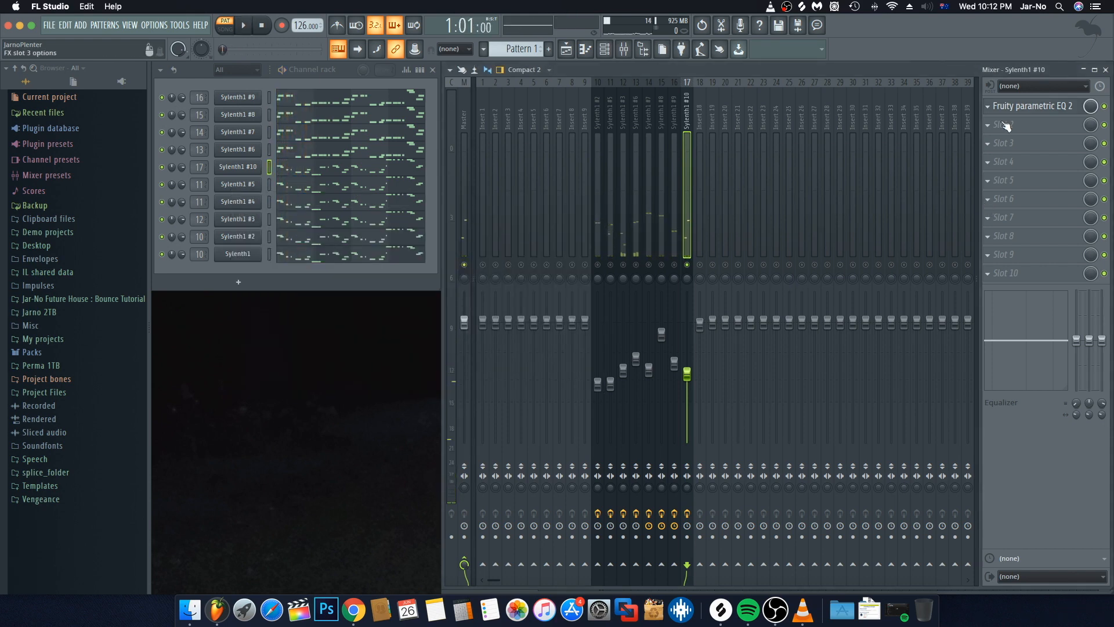
Add Fruity Stereo Shaper in slot 2 of the Sylenth1 #10 track with the Stereoize 3 preset and close it
left_click(996, 129)
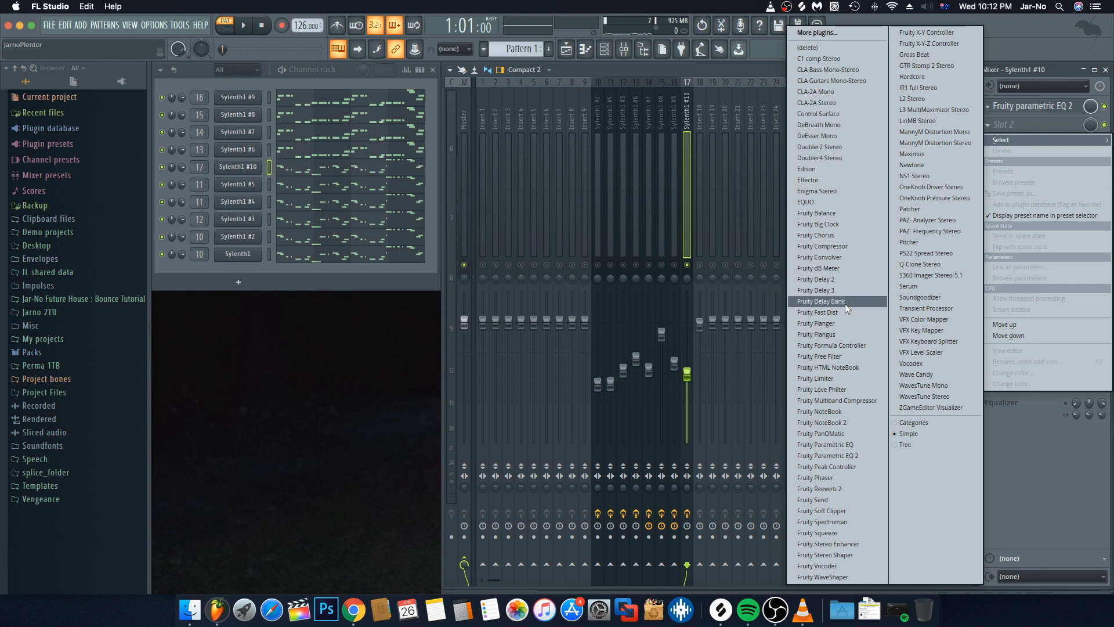
left_click(820, 552)
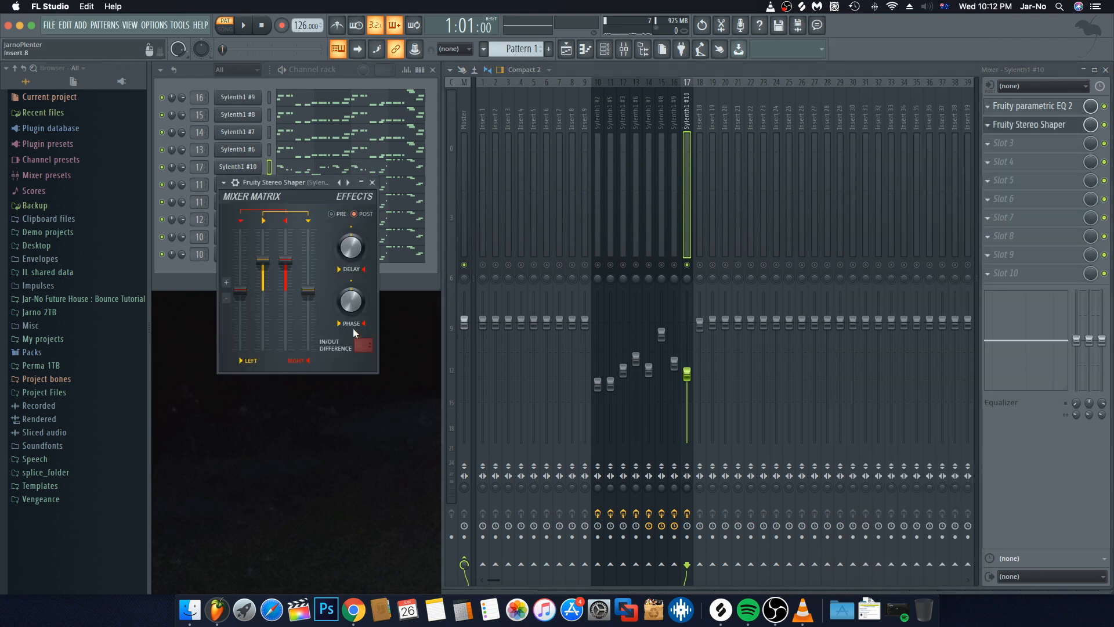
left_click(223, 183)
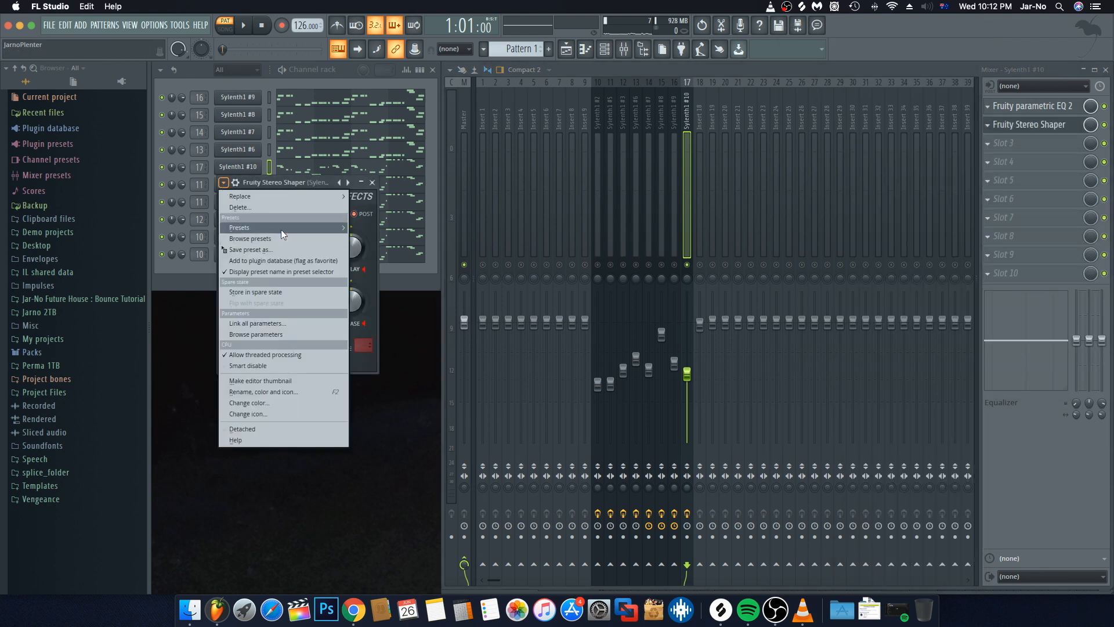
mouse_move(280, 229)
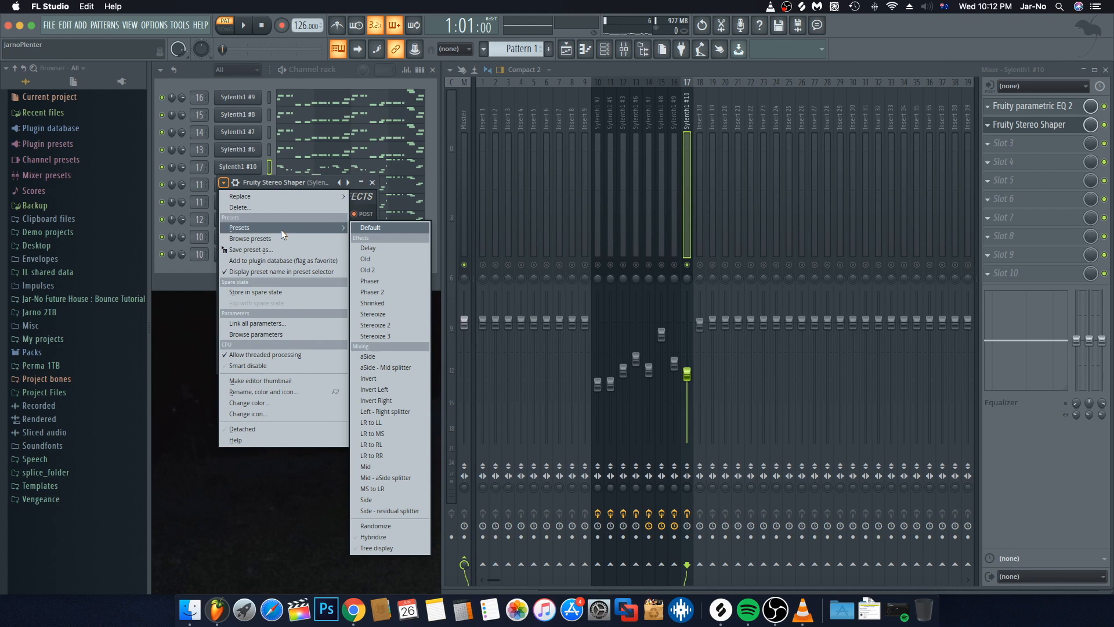
left_click(397, 334)
left_click(372, 182)
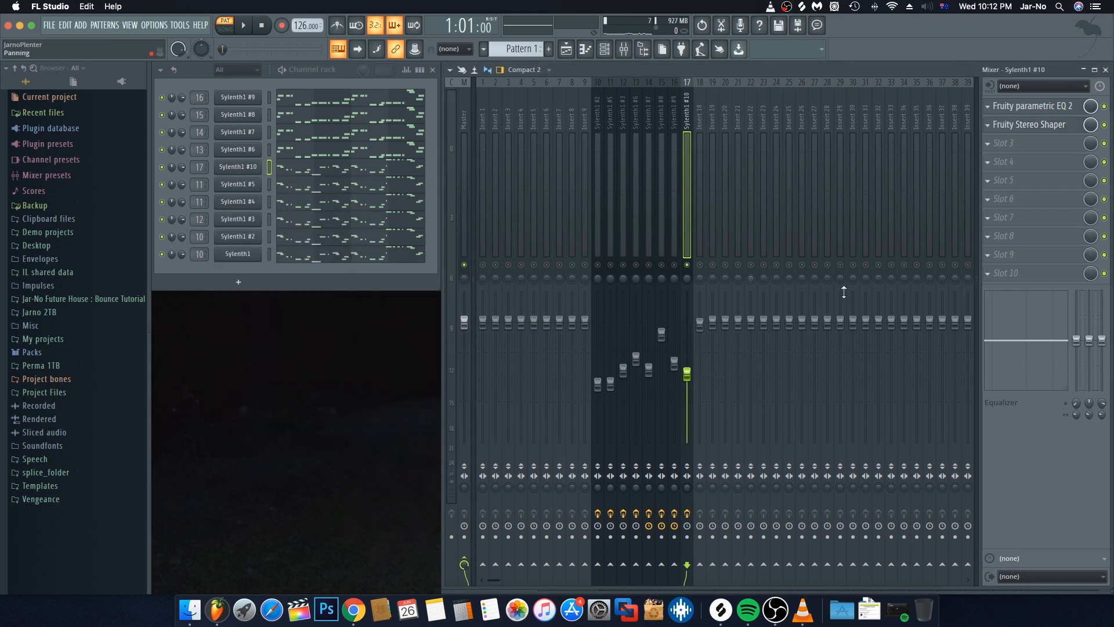
Unmute mixer tracks Sylenth1 #2, #5, #3 and #6 and audition them together with the Sylenth1 #10 noise layer
left_click(599, 265)
left_click(609, 265)
left_click(622, 265)
key("space")
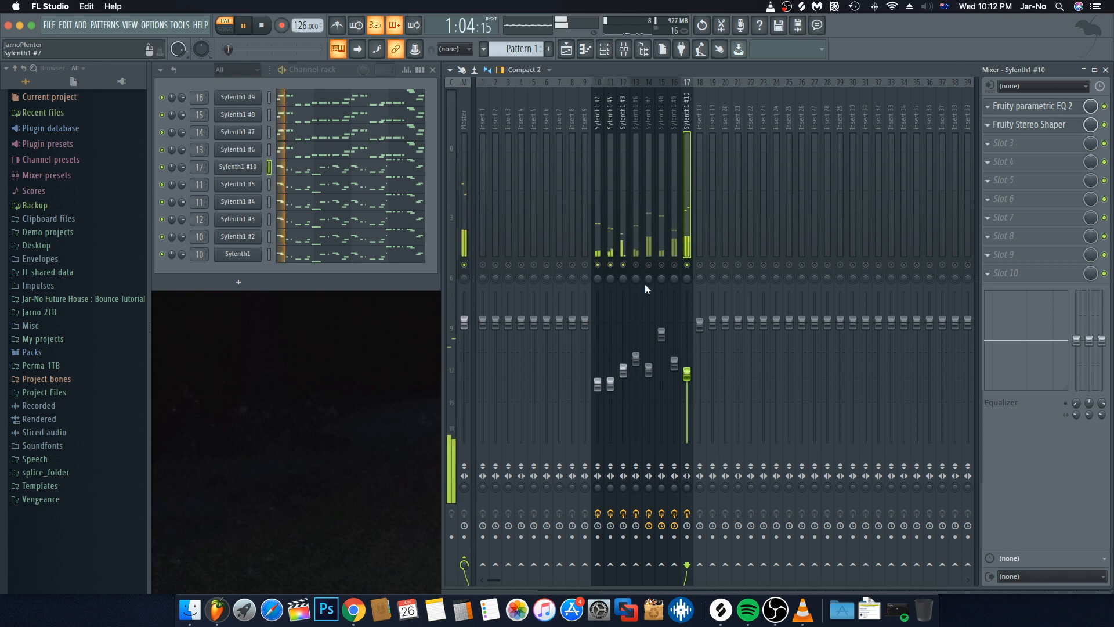
left_click(636, 265)
key("space")
key("space")
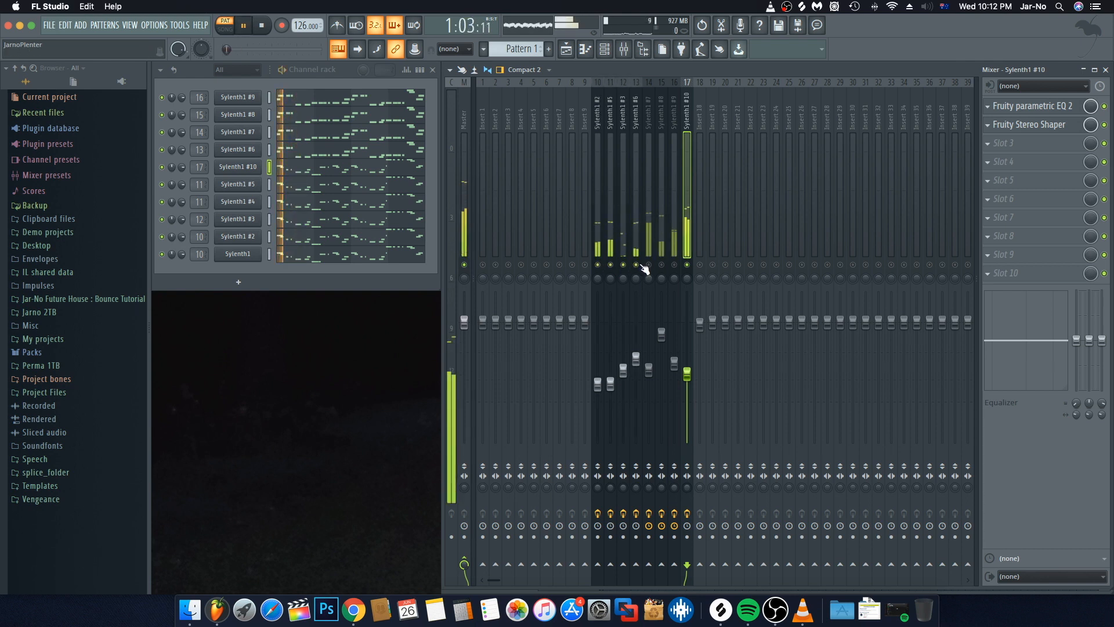
key("space")
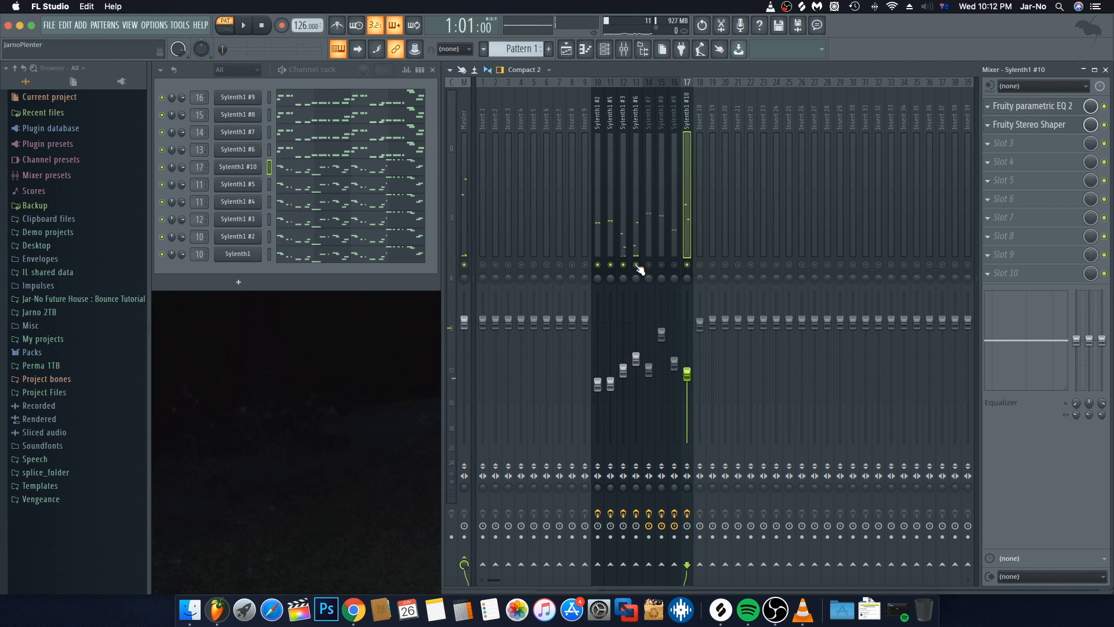
Lower the Sylenth1 #10 mixer volume to about -14.9 dB while the pattern plays
key("space")
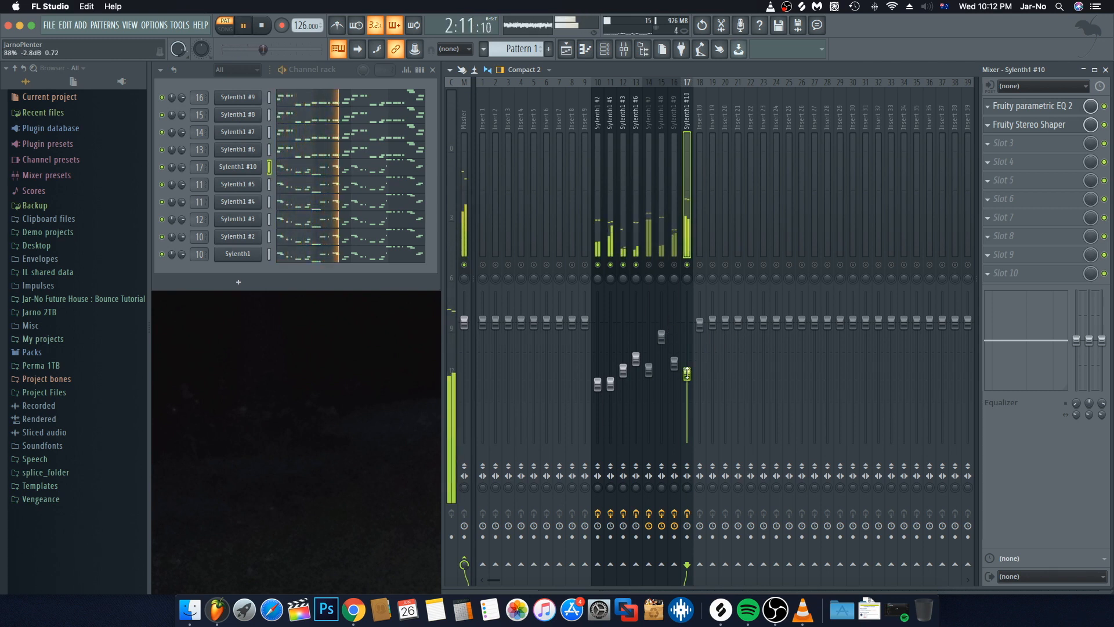
left_click_drag(687, 373, 686, 388)
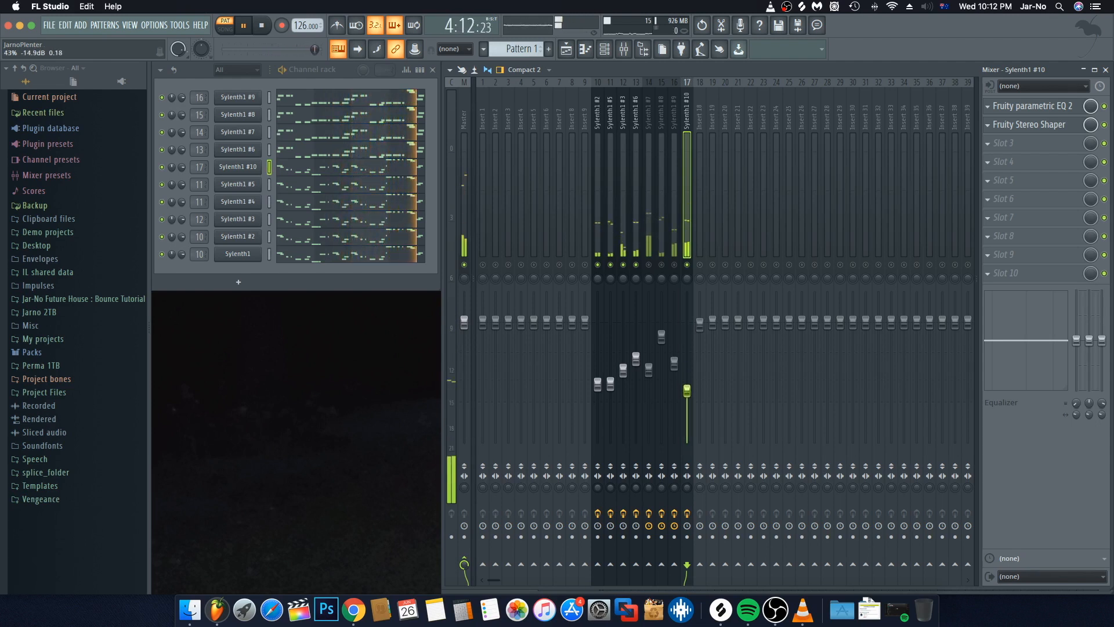
left_click_drag(687, 388, 687, 390)
key("space")
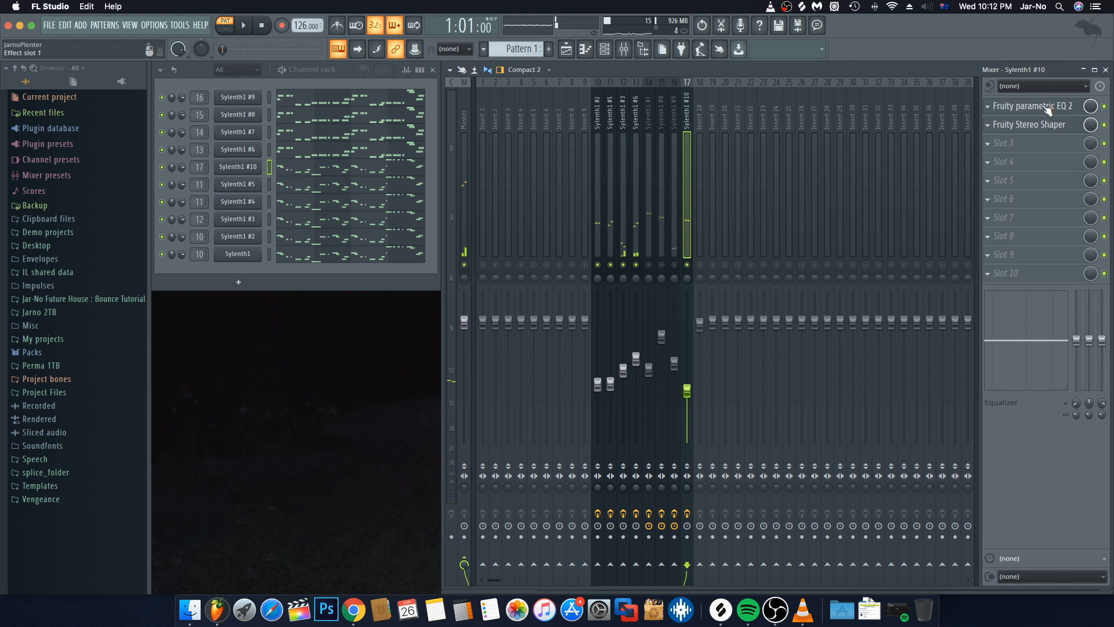
Raise the high-pass cutoff of EQ band 1 on Sylenth1 #10 and readjust the track's volume against the other layers
left_click(1047, 110)
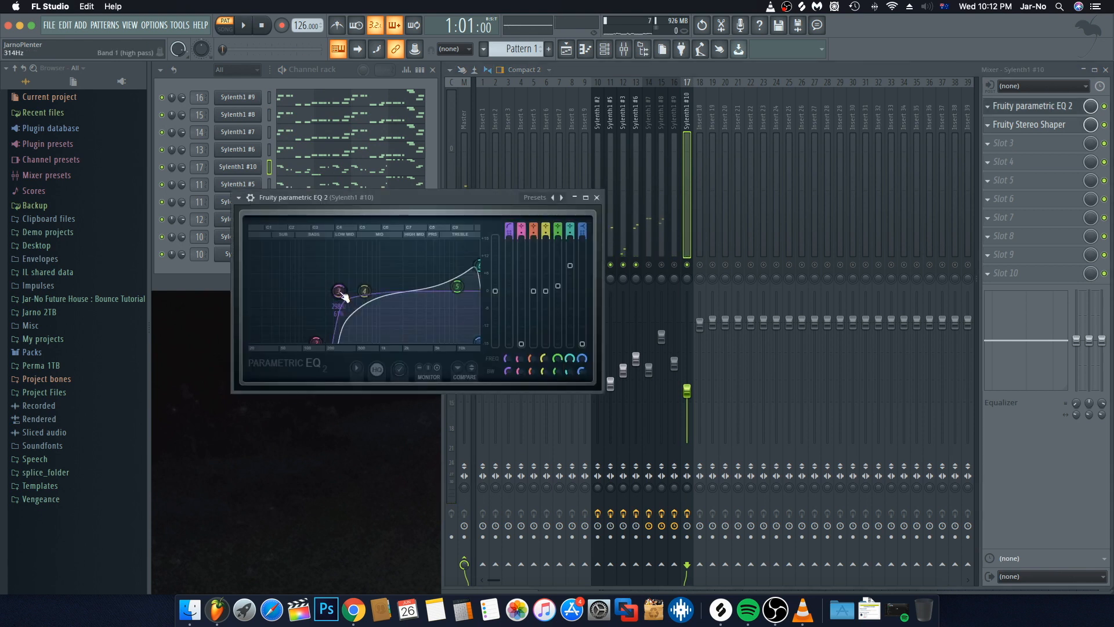
left_click_drag(348, 294, 349, 290)
key("space")
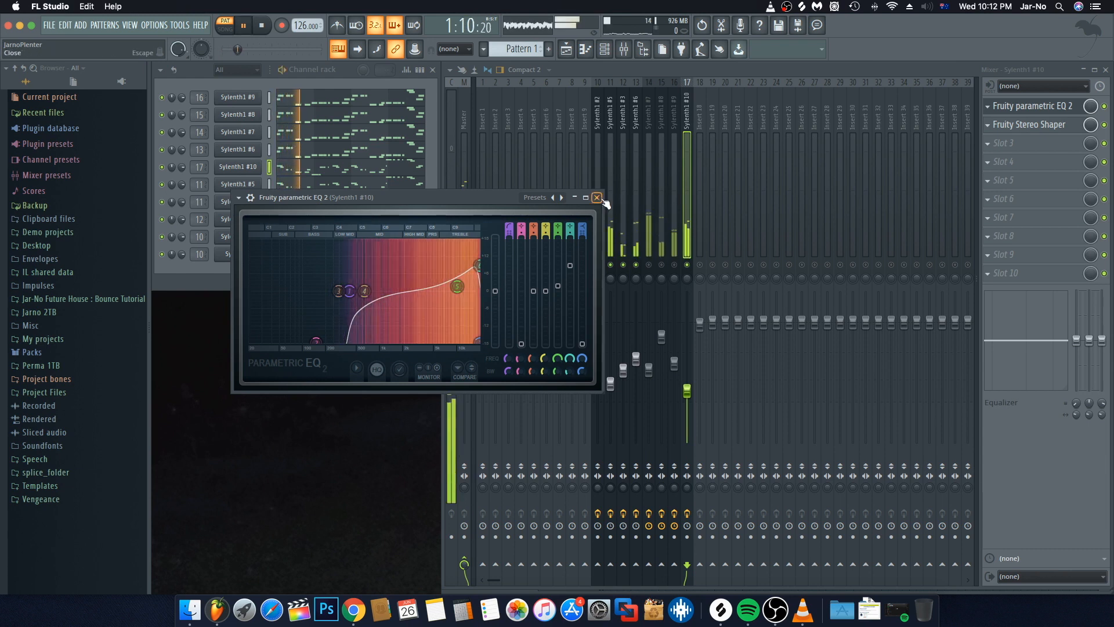
left_click(597, 197)
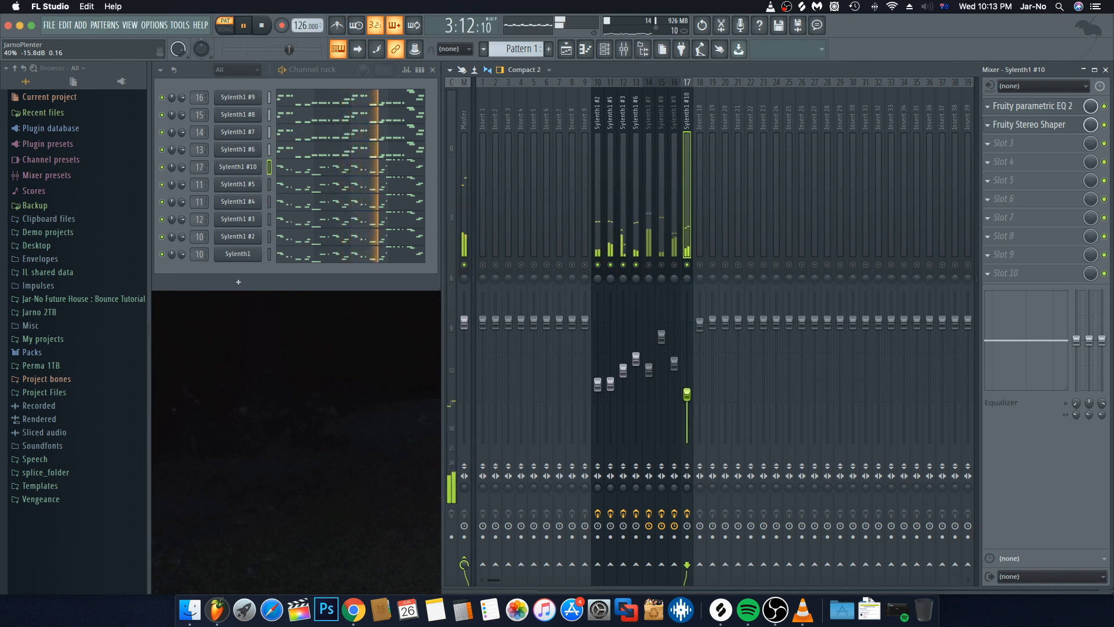
key("space")
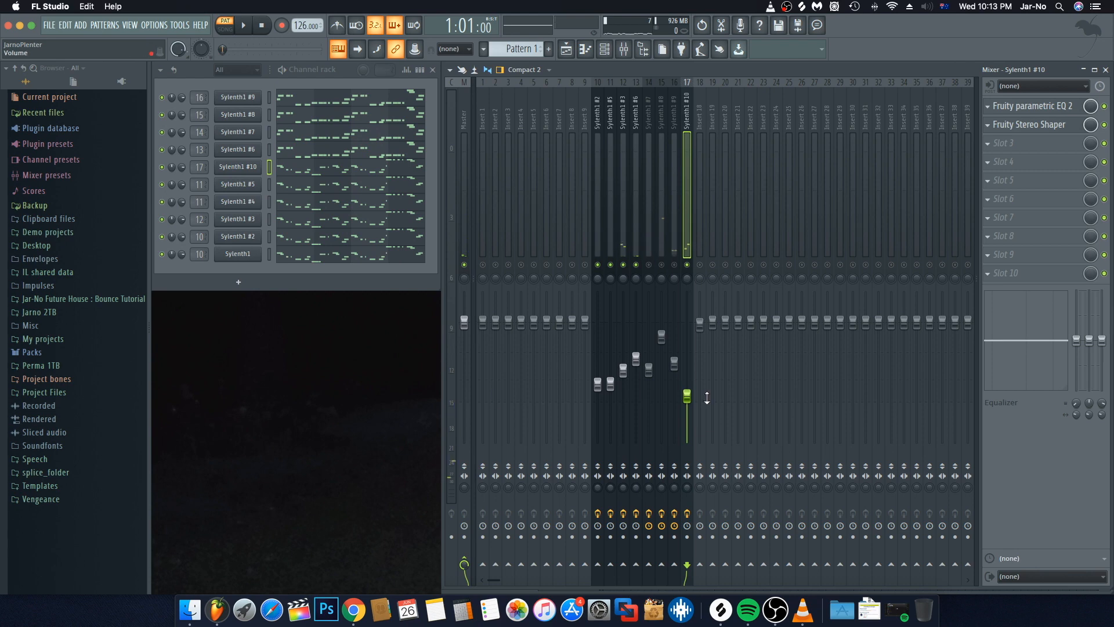
left_click_drag(687, 396, 687, 393)
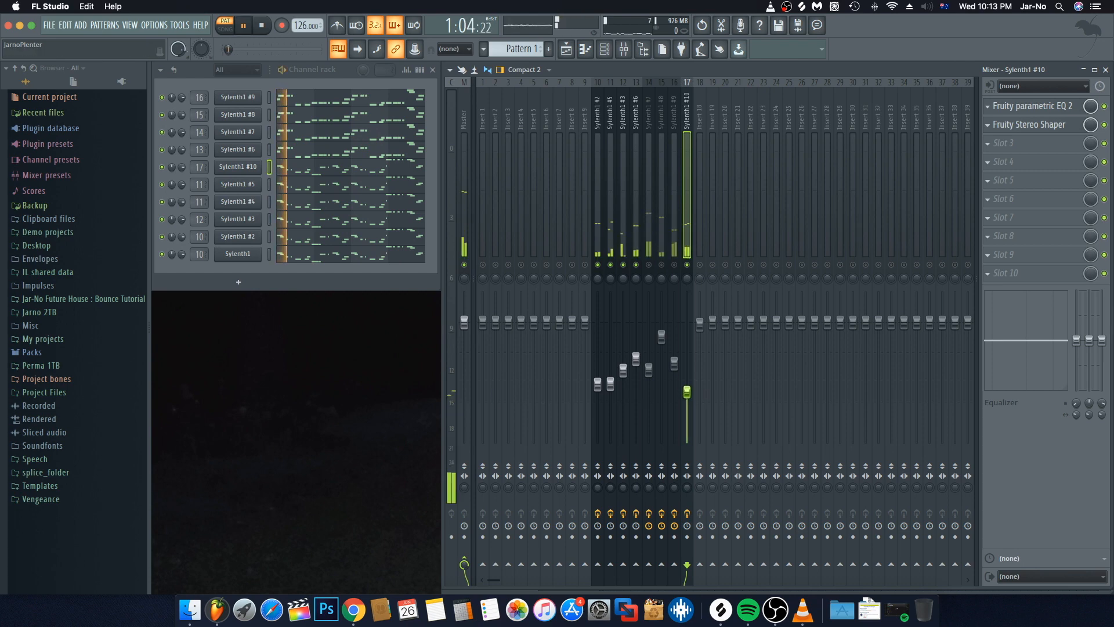
Add Fruity Limiter in slot 3 of the Sylenth1 #10 track, audition it, and close the limiter
left_click(990, 143)
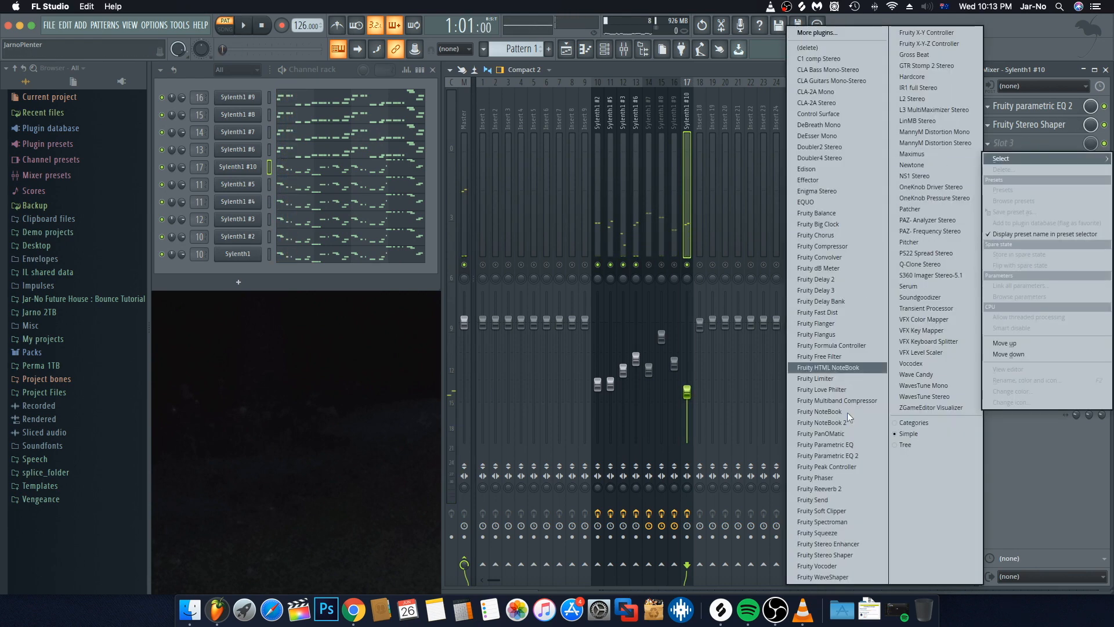
left_click(828, 377)
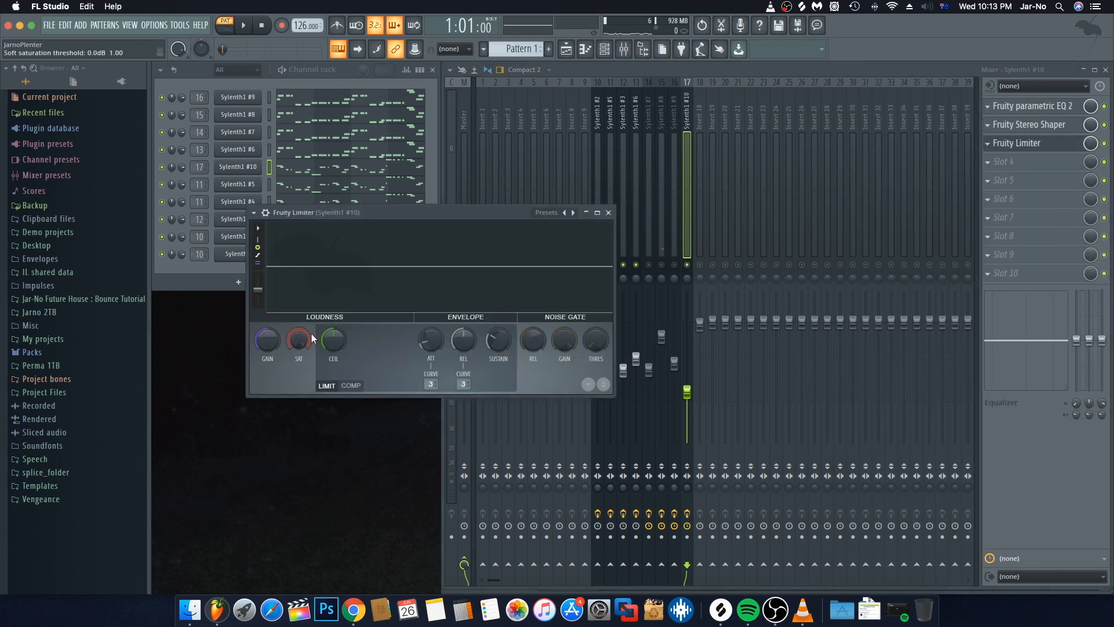
key("space")
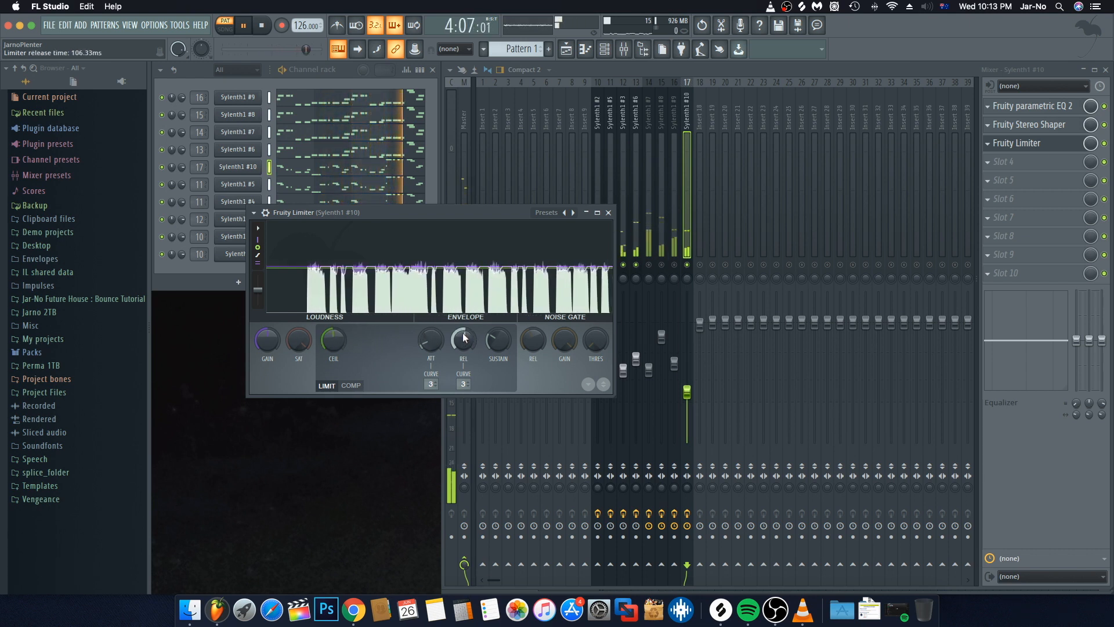
key("space")
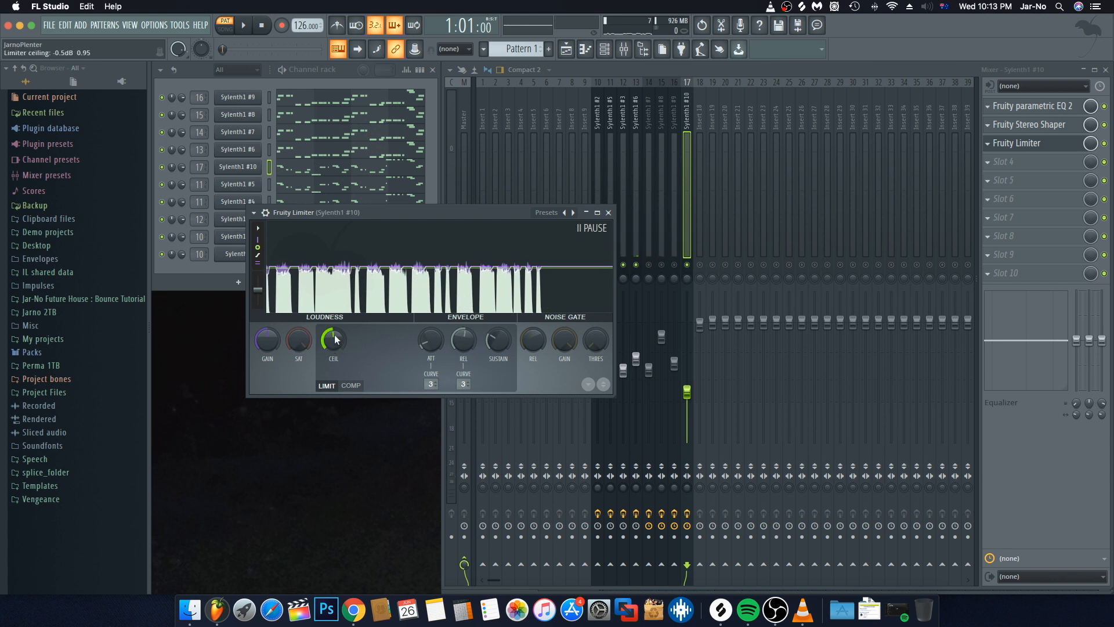
left_click(608, 212)
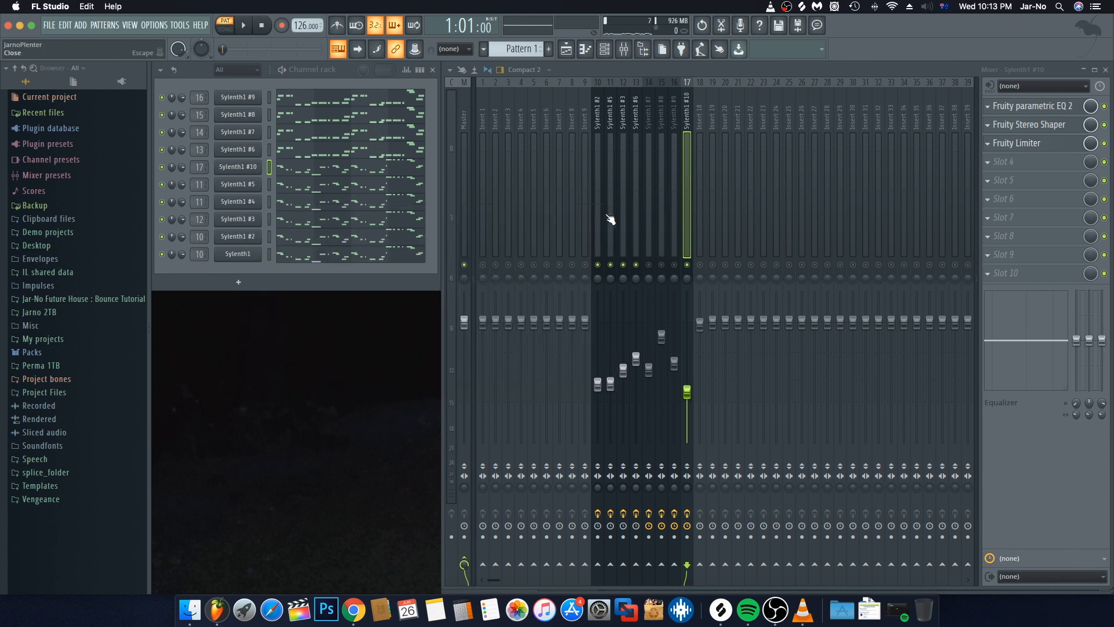
Raise the Sylenth1 #10 mixer volume slightly and audition it with the unmuted layers
key("space")
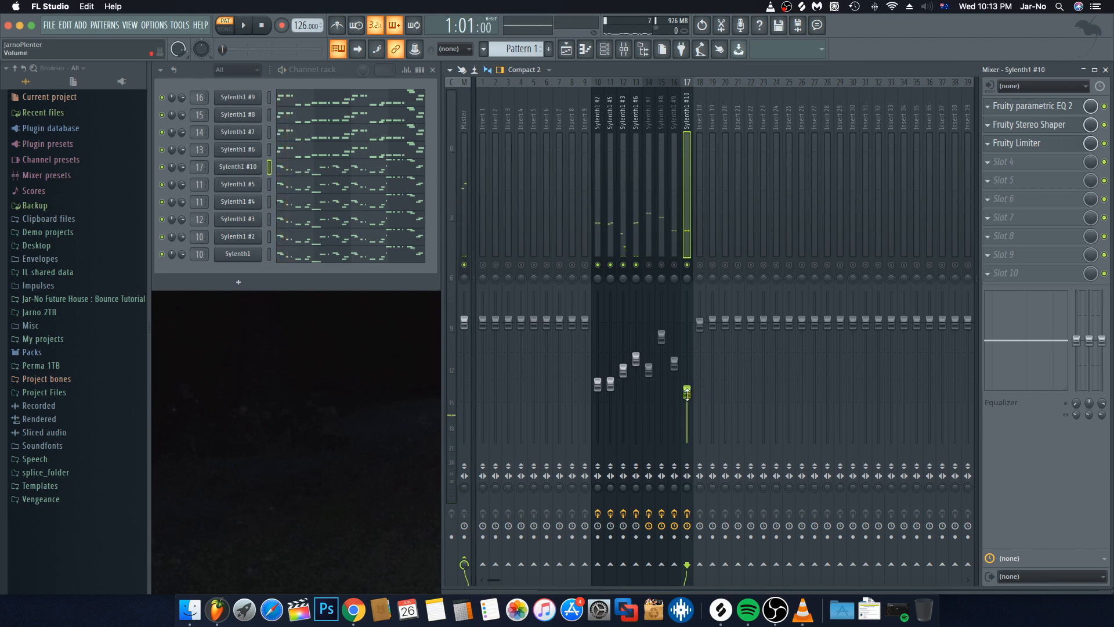
left_click_drag(687, 391, 687, 389)
key("space")
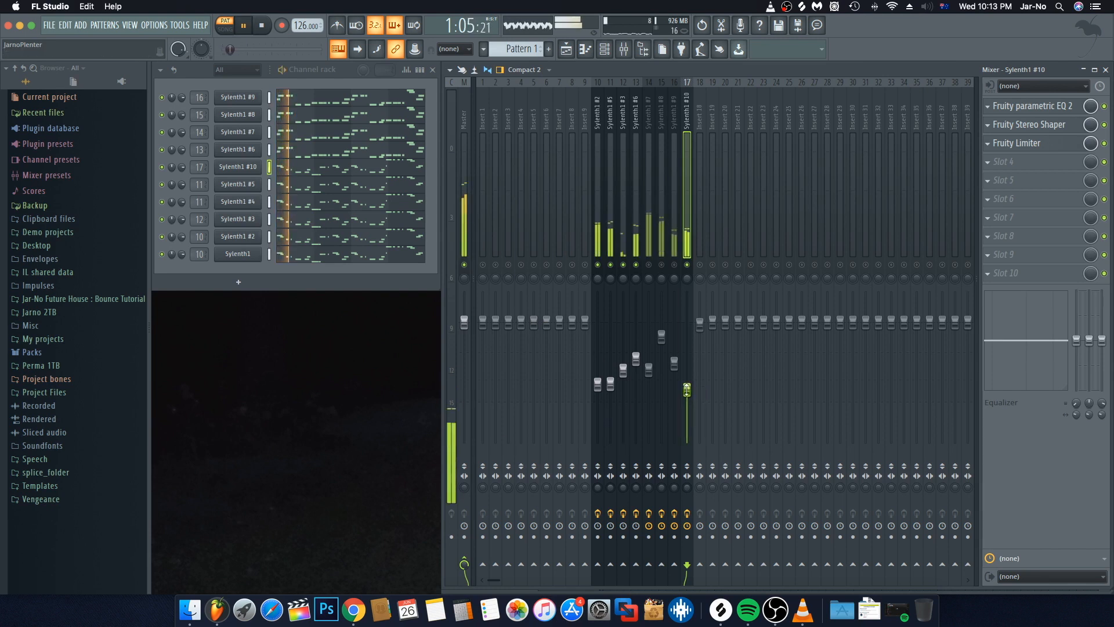
key("space")
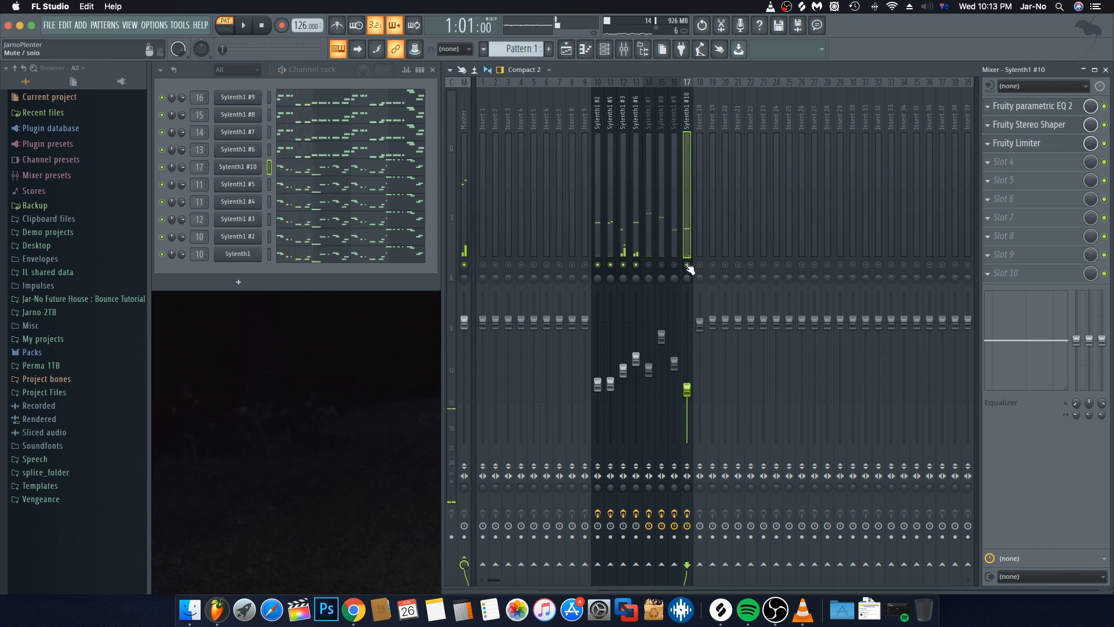
Unmute all mixer tracks, play the full layered pattern, and close the mixer
left_click(688, 265)
key("space")
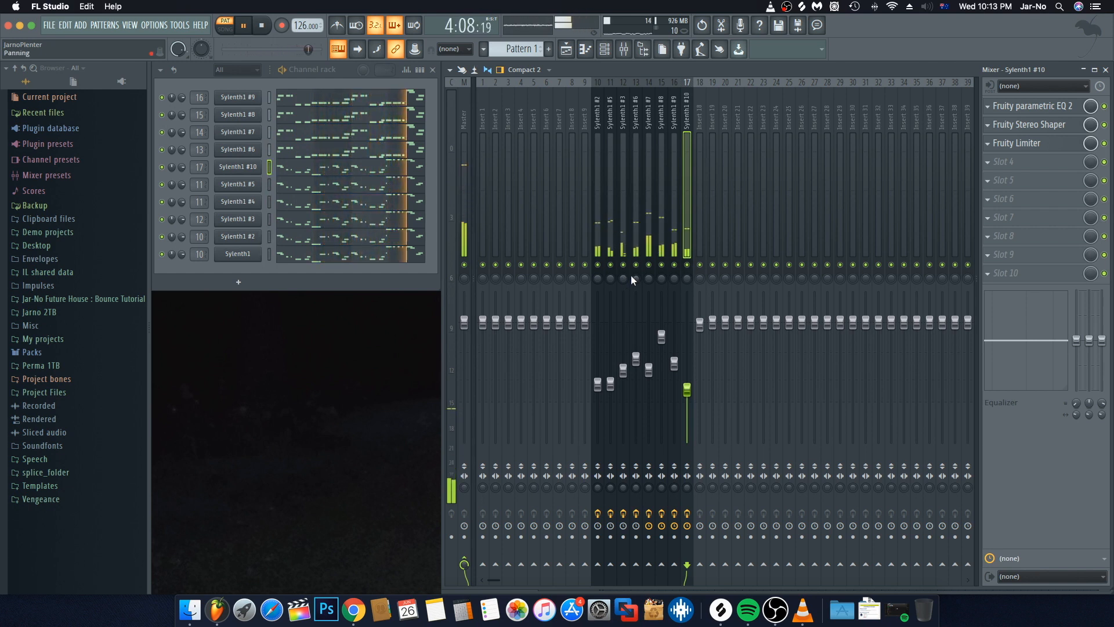
key("space")
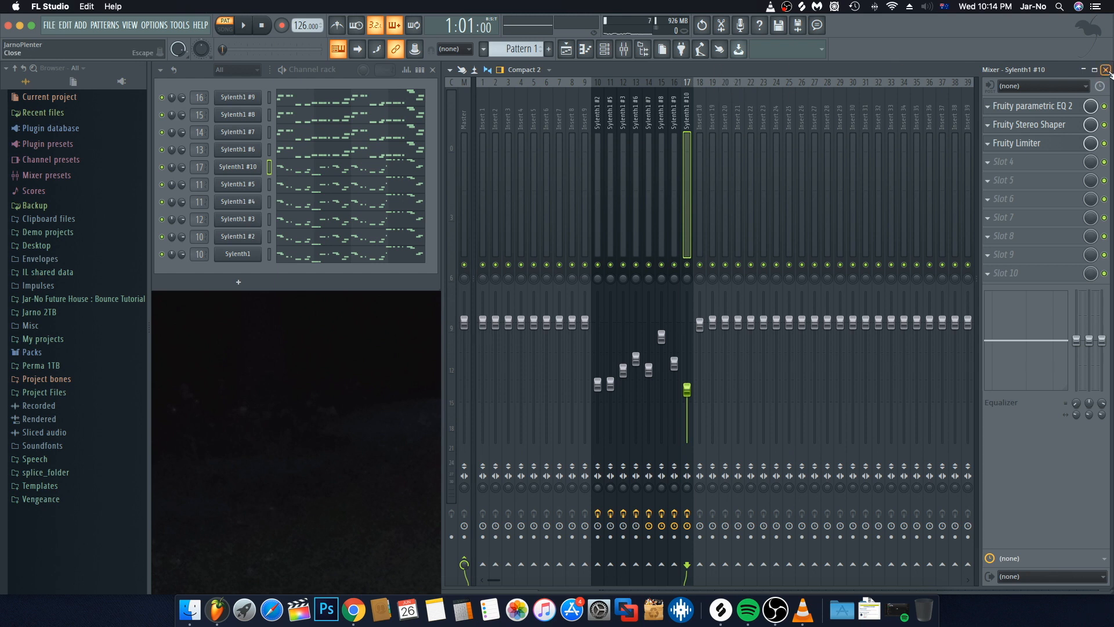
left_click(1106, 70)
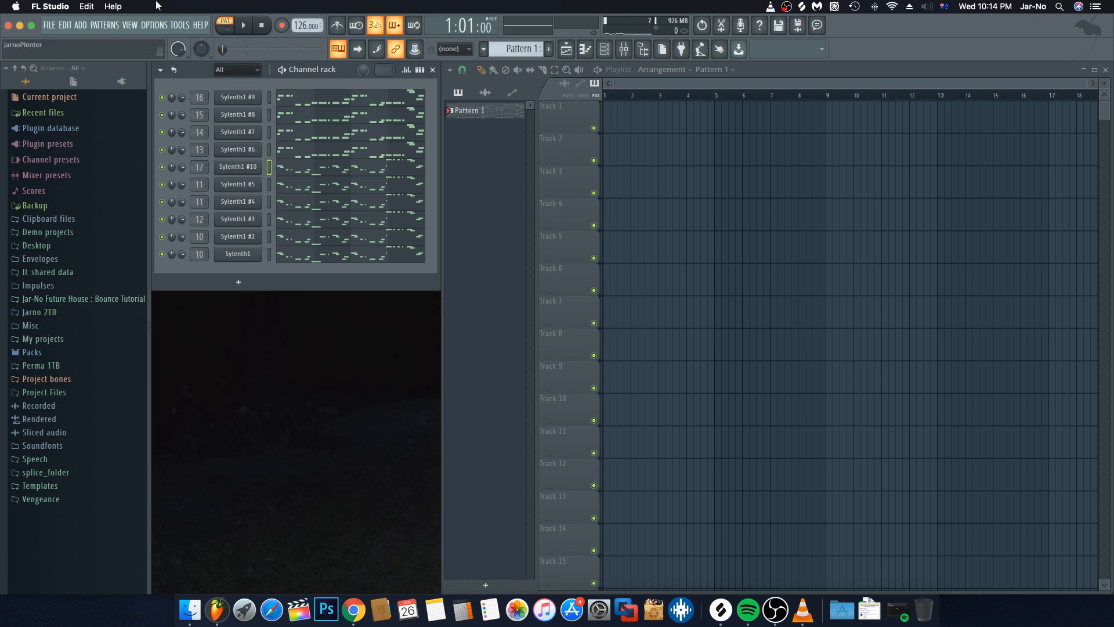
left_click(155, 25)
left_click(171, 84)
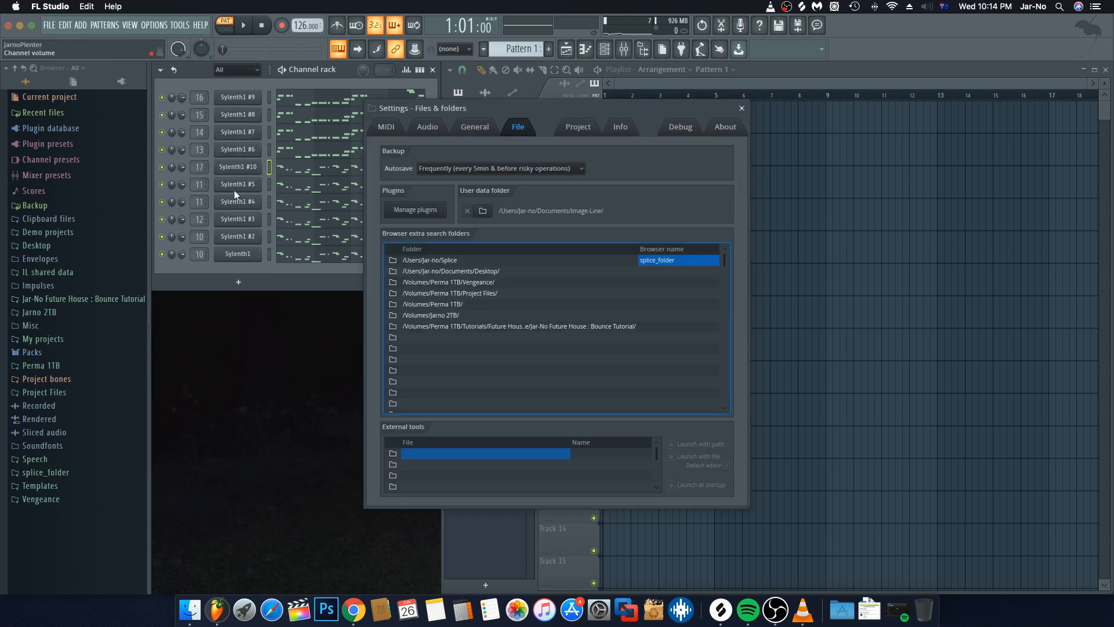
left_click(393, 338)
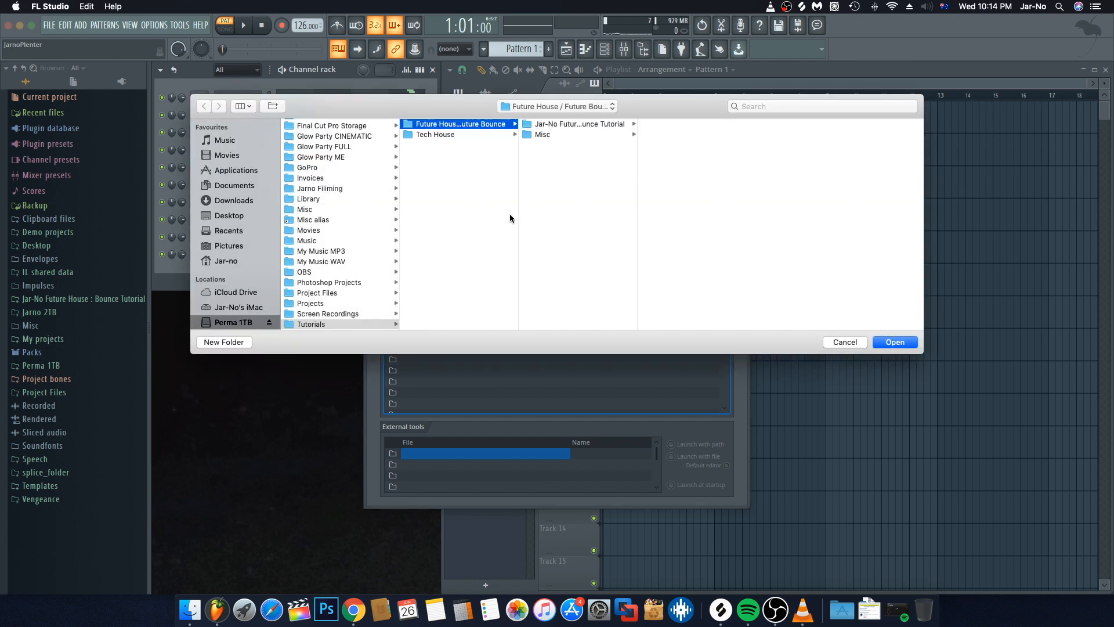
left_click(845, 342)
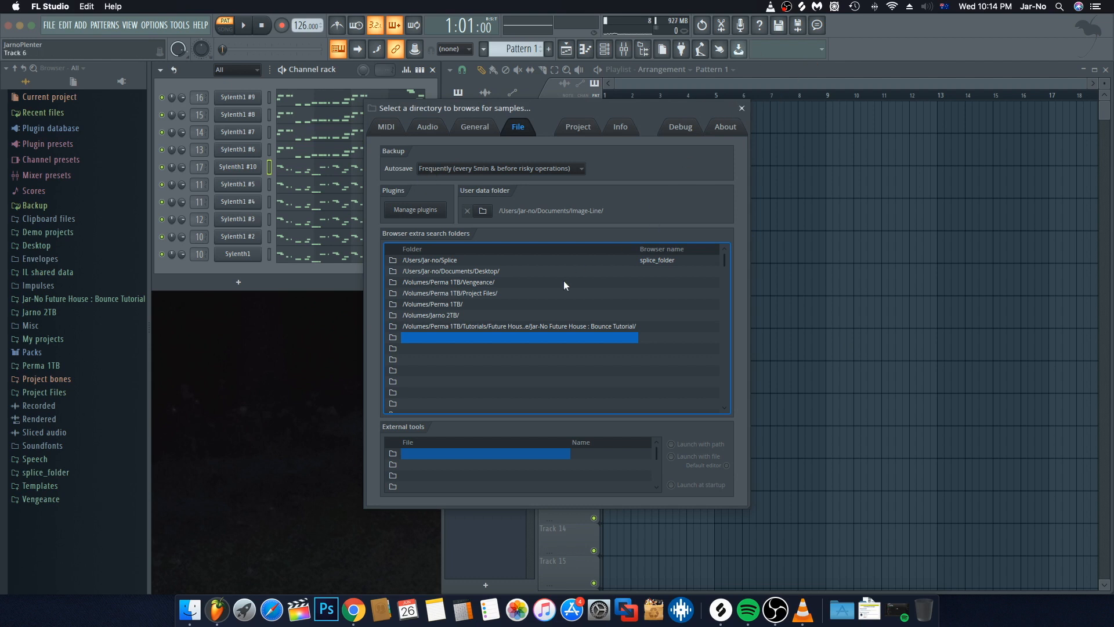
left_click(742, 109)
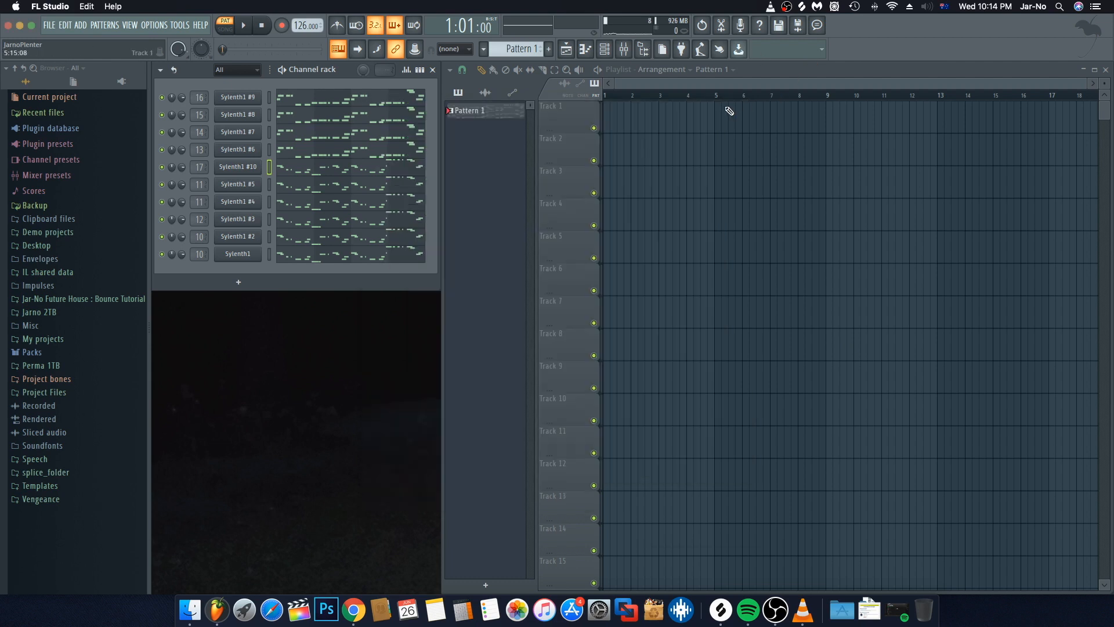
Place the Kick and Snare samples from the tutorial's Samples folder on playlist Tracks 1 and 2 at bar 1
left_click(72, 299)
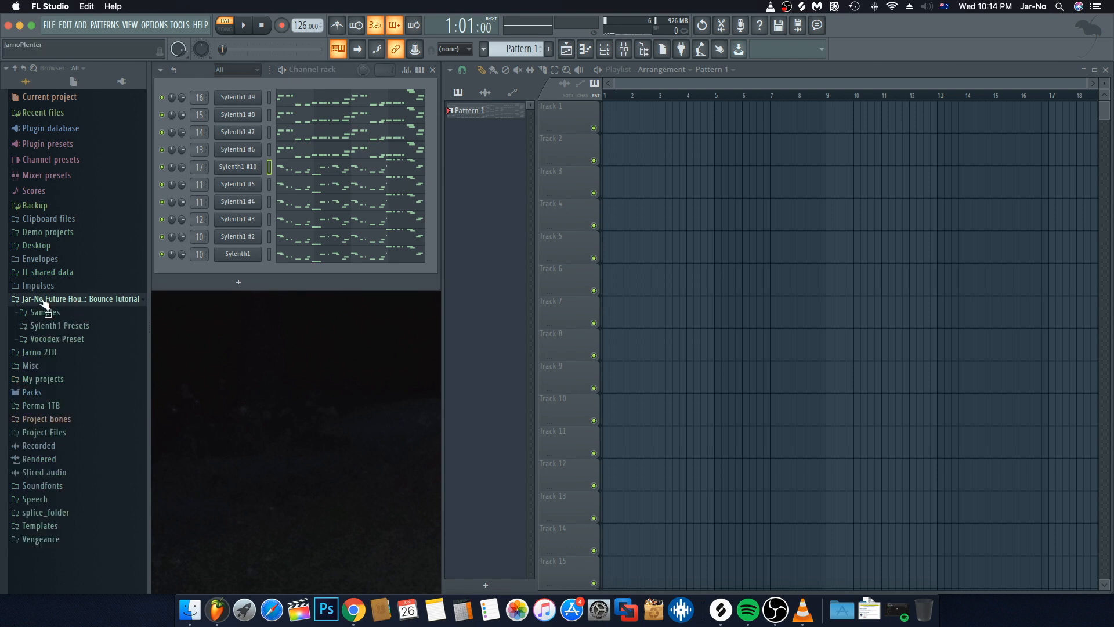
left_click(45, 314)
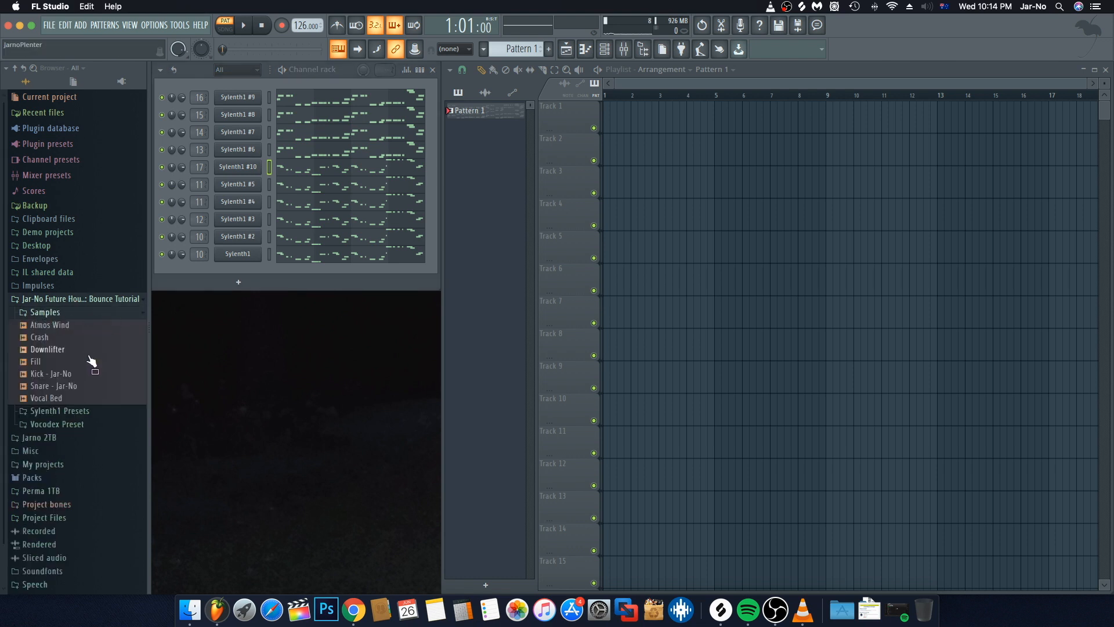
left_click_drag(57, 378, 604, 122)
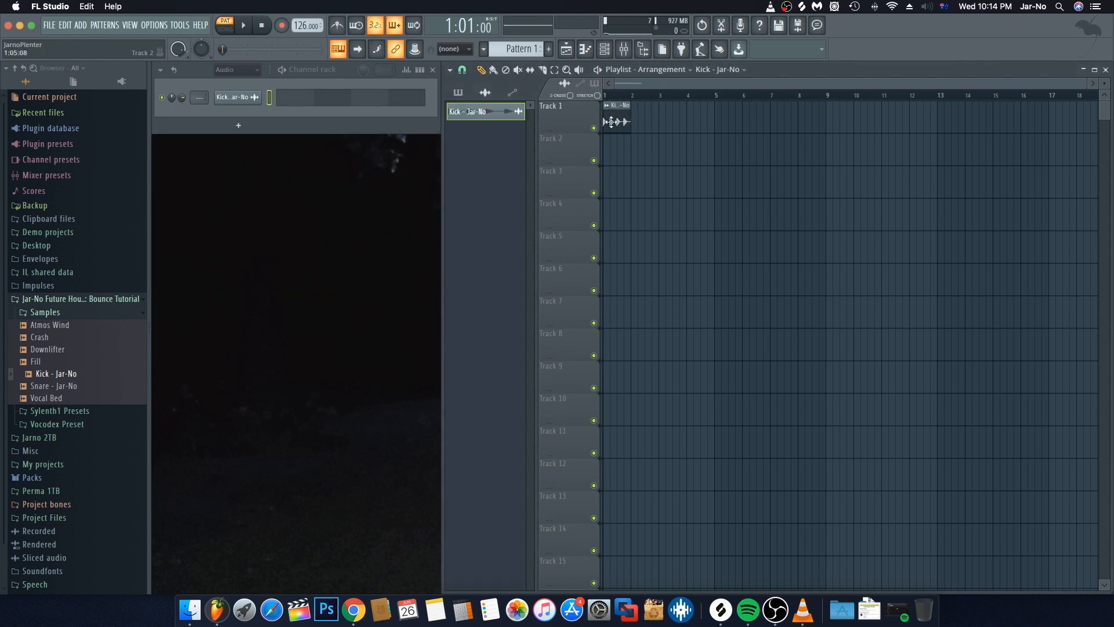
left_click(49, 386)
left_click_drag(48, 392, 638, 156)
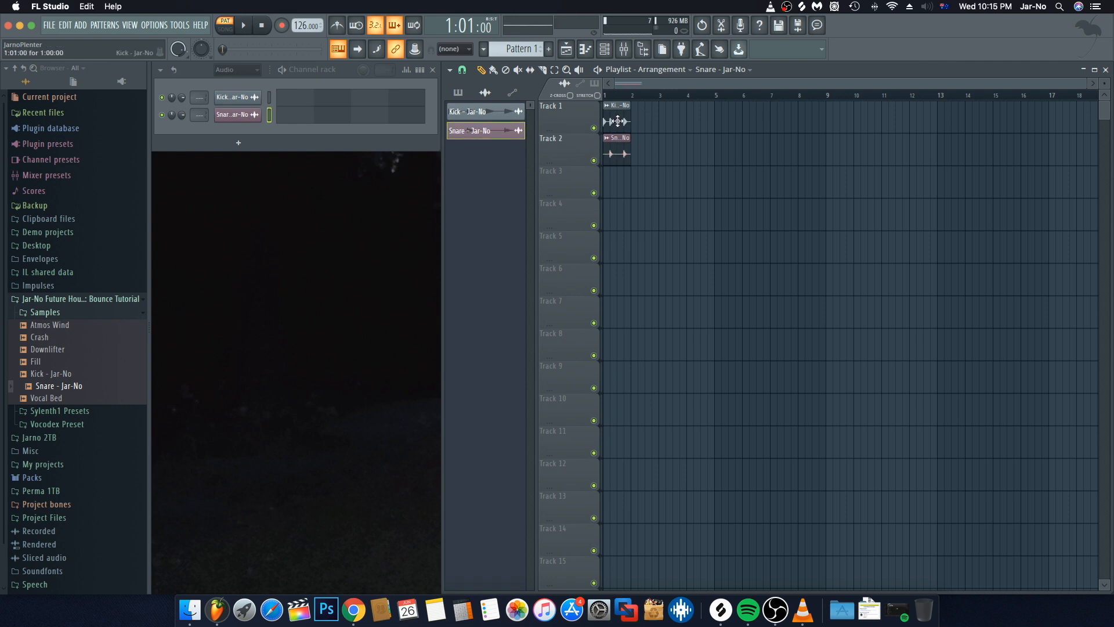
Move the kick and snare clips in the playlist so both start at bar 5
left_click_drag(638, 122, 751, 121)
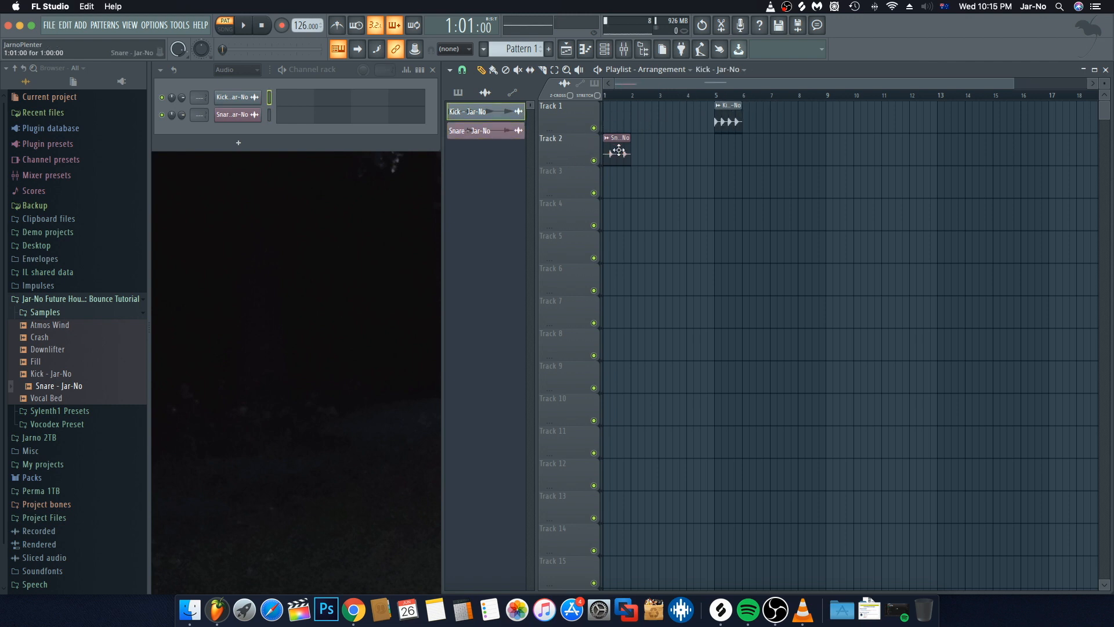
left_click_drag(615, 154, 724, 162)
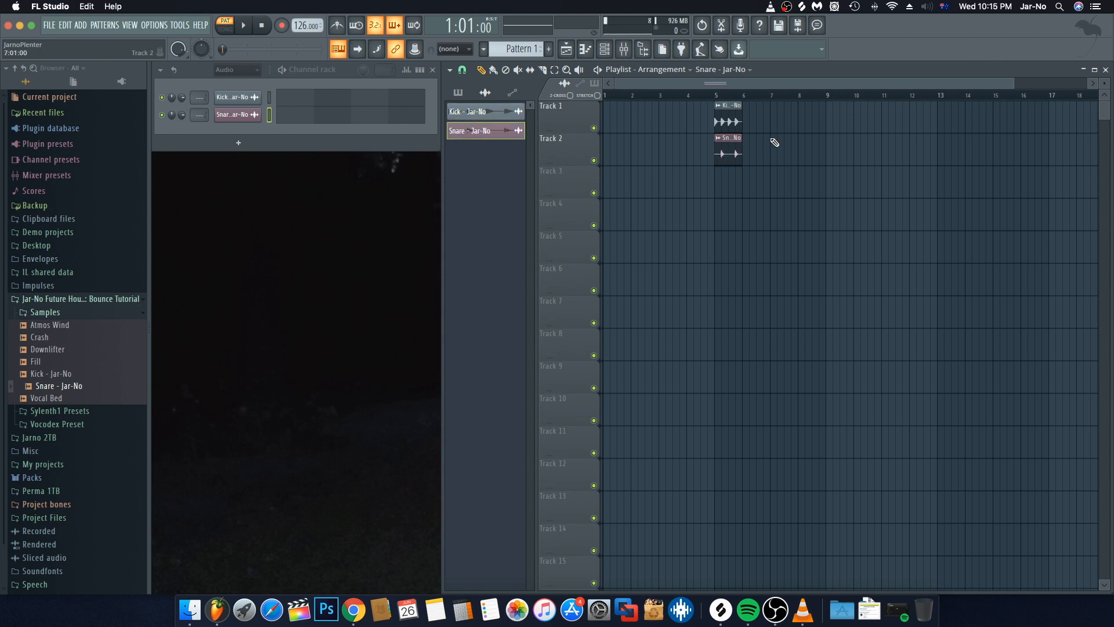
Clear the kick and snare clips from playlist Tracks 1 and 2, with Kick - Jar-No set as the clip source for the Paint tool
scroll(743, 105, "down", 1)
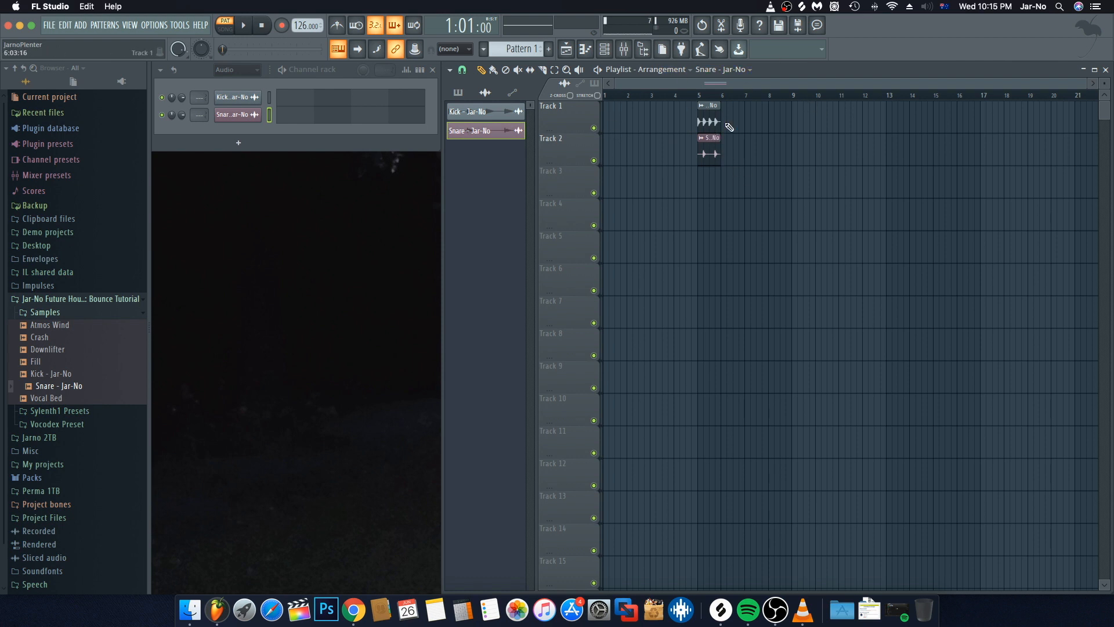
left_click(707, 120)
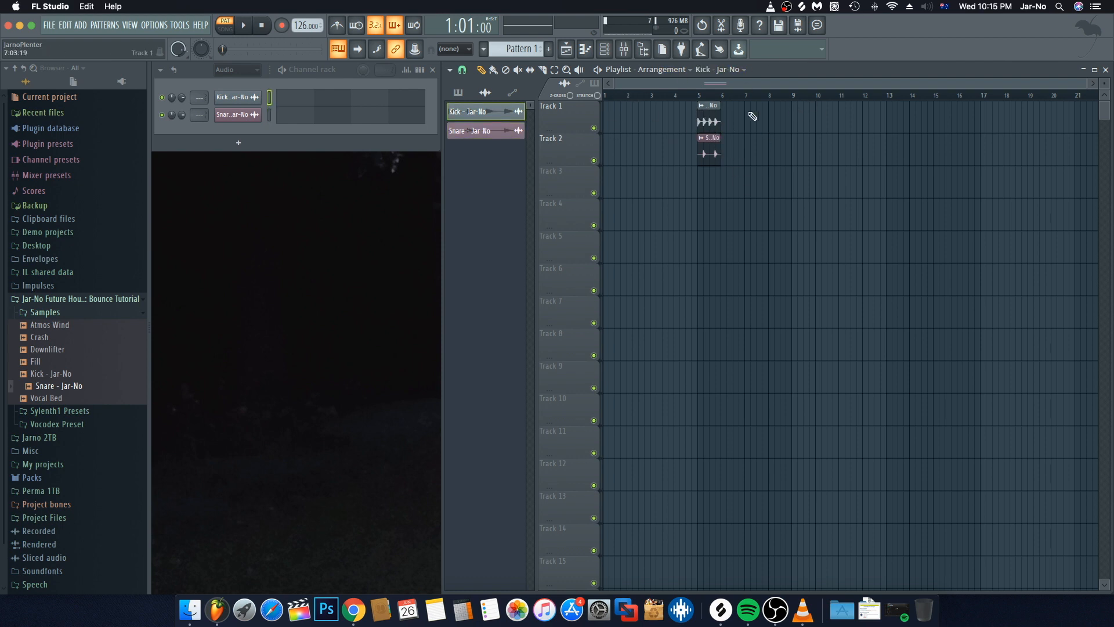
left_click(494, 70)
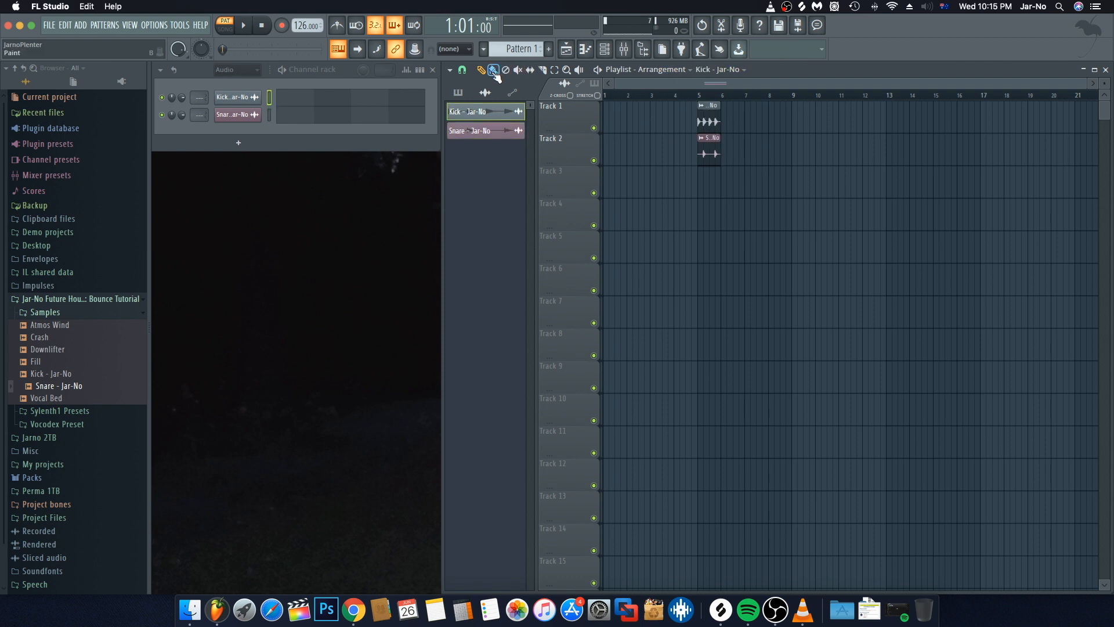
left_click(726, 120)
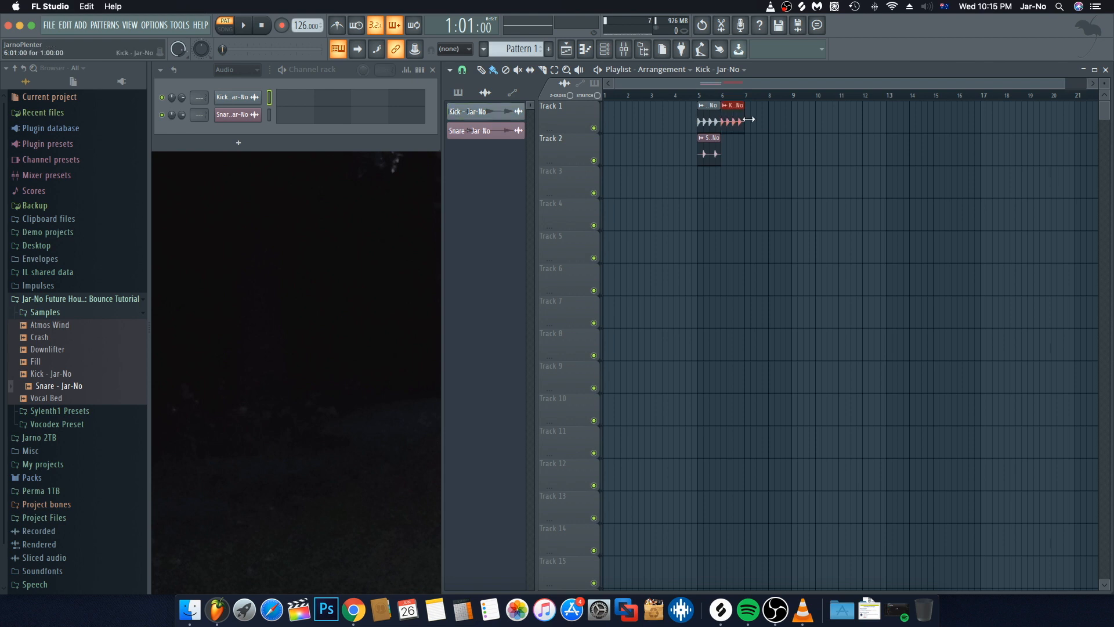
right_click(733, 121)
right_click(711, 121)
right_click(711, 154)
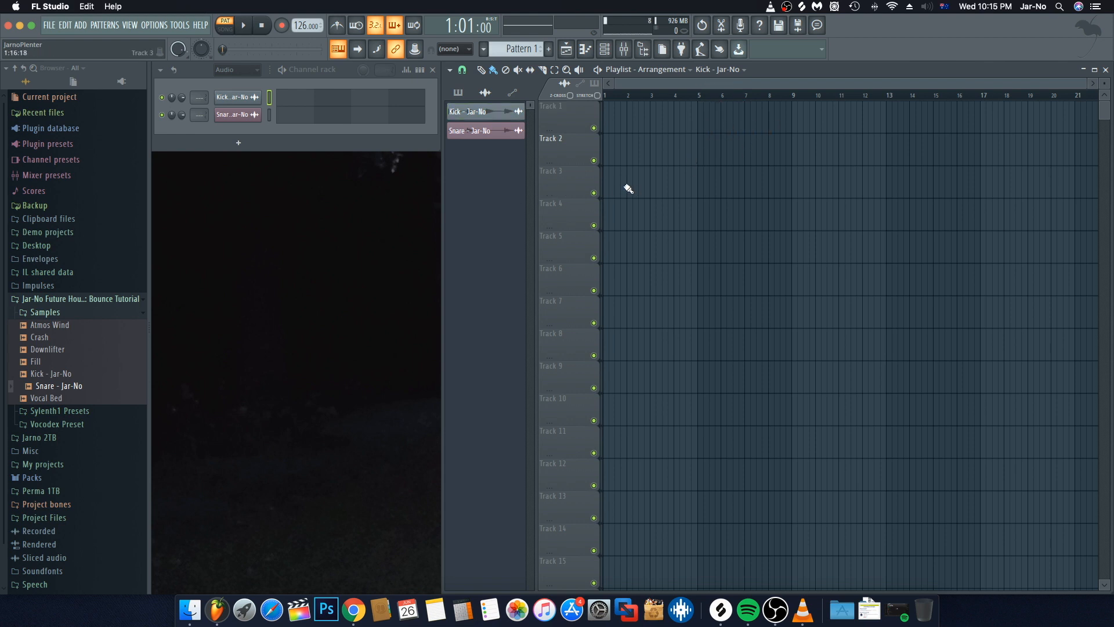
Paint kick clips on Track 3 over bars 5–11 and 13–19, and snare clips on Track 4 over bars 5–20
mouse_move(717, 186)
left_mouse_down()
mouse_move(920, 186)
mouse_move(870, 187)
left_mouse_up()
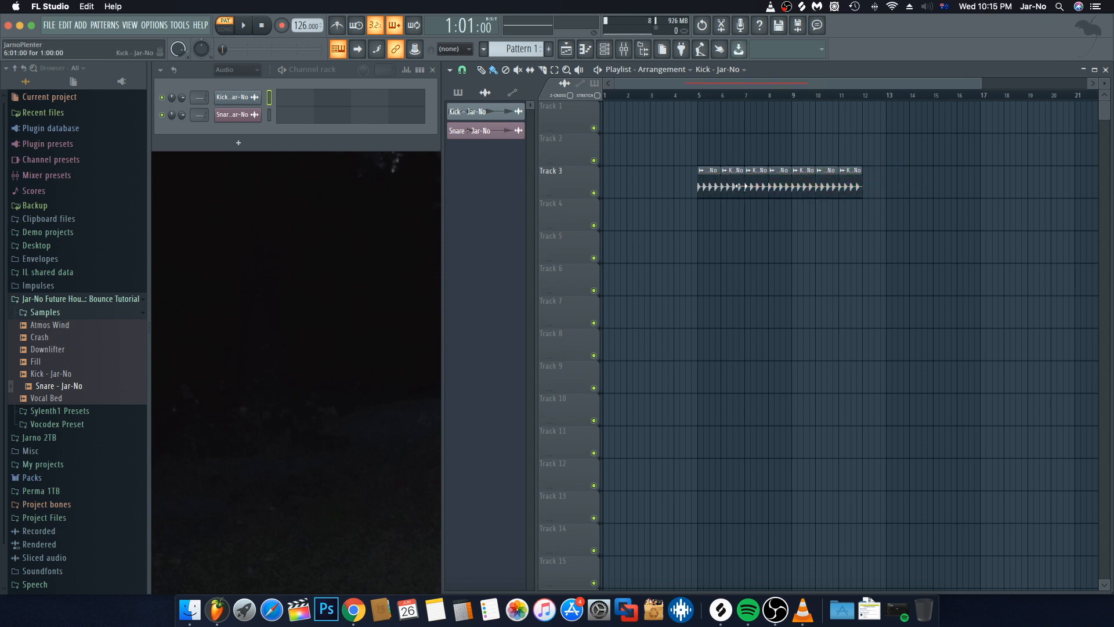
left_click_drag(886, 186, 1047, 189)
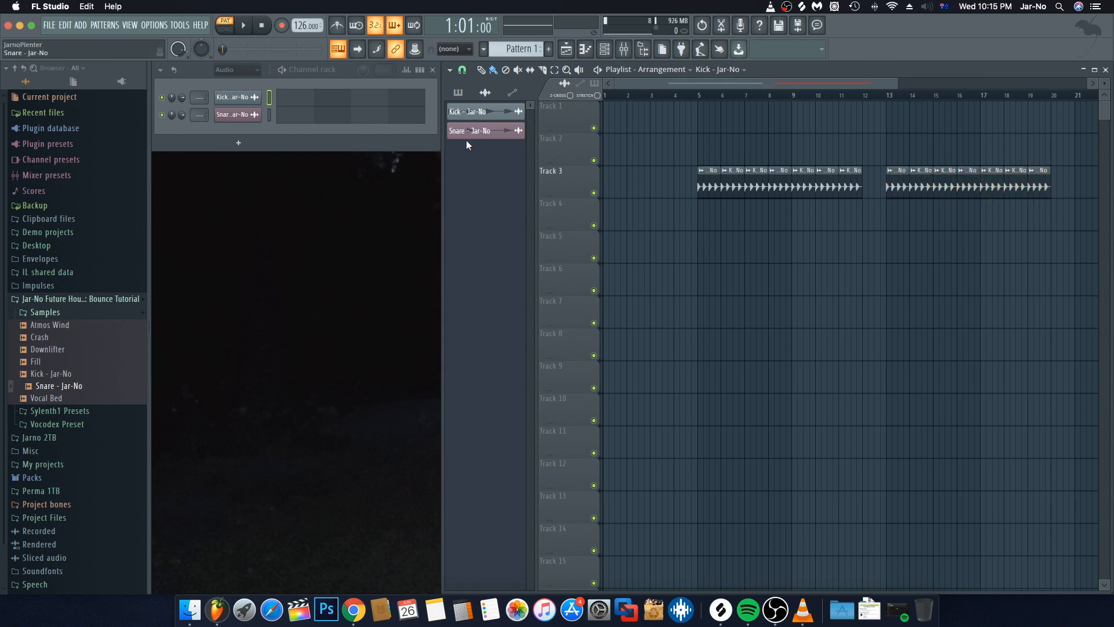
left_click(489, 133)
mouse_move(701, 226)
left_mouse_down()
mouse_move(1046, 221)
mouse_move(1060, 244)
left_mouse_up()
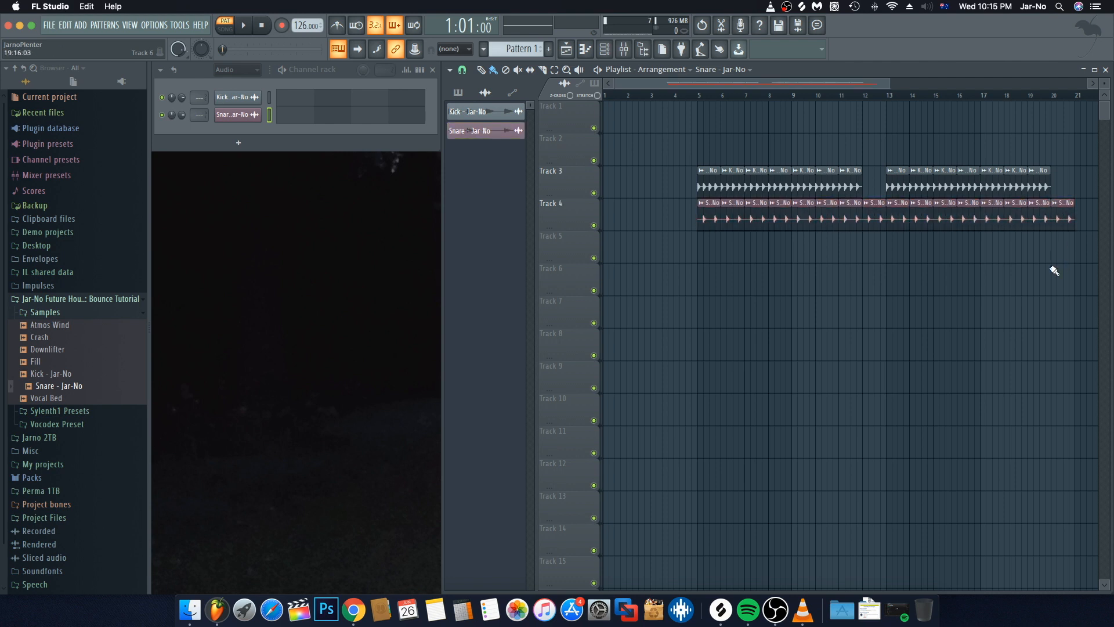
Play the kick and snare arrangement from bar 5 in song mode, and collapse the expanded browser folders
left_click(694, 94)
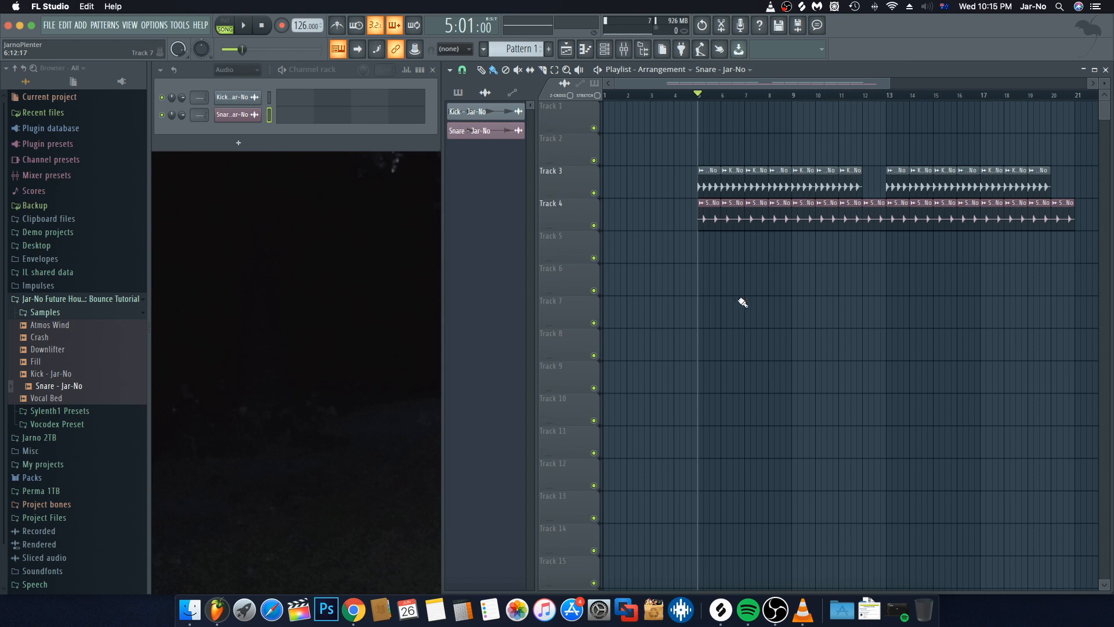
key("space")
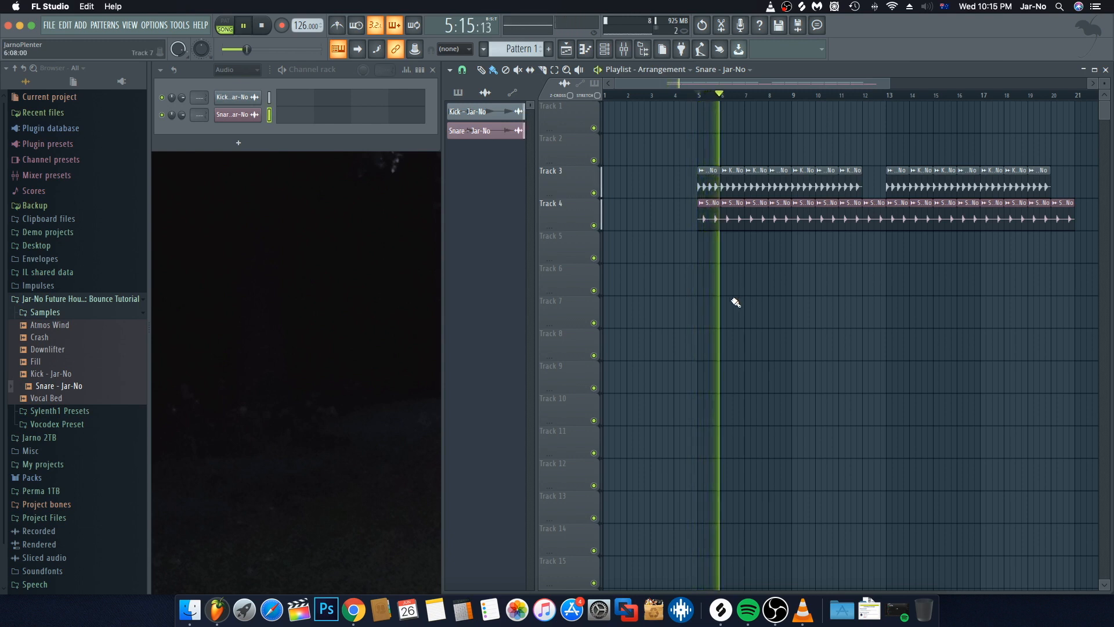
key("space")
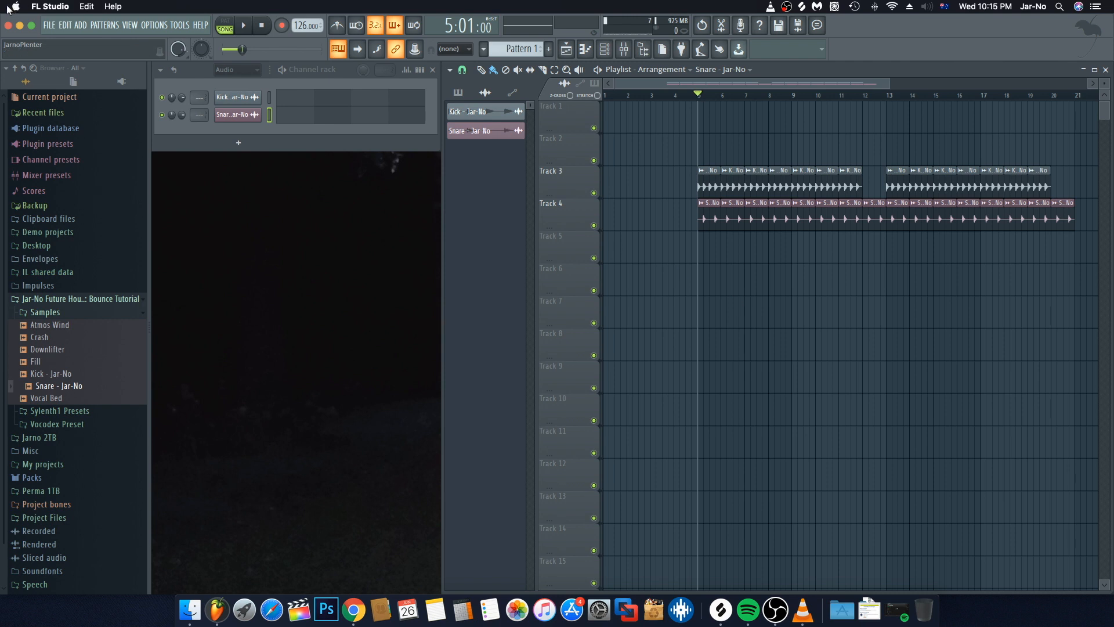
left_click(14, 67)
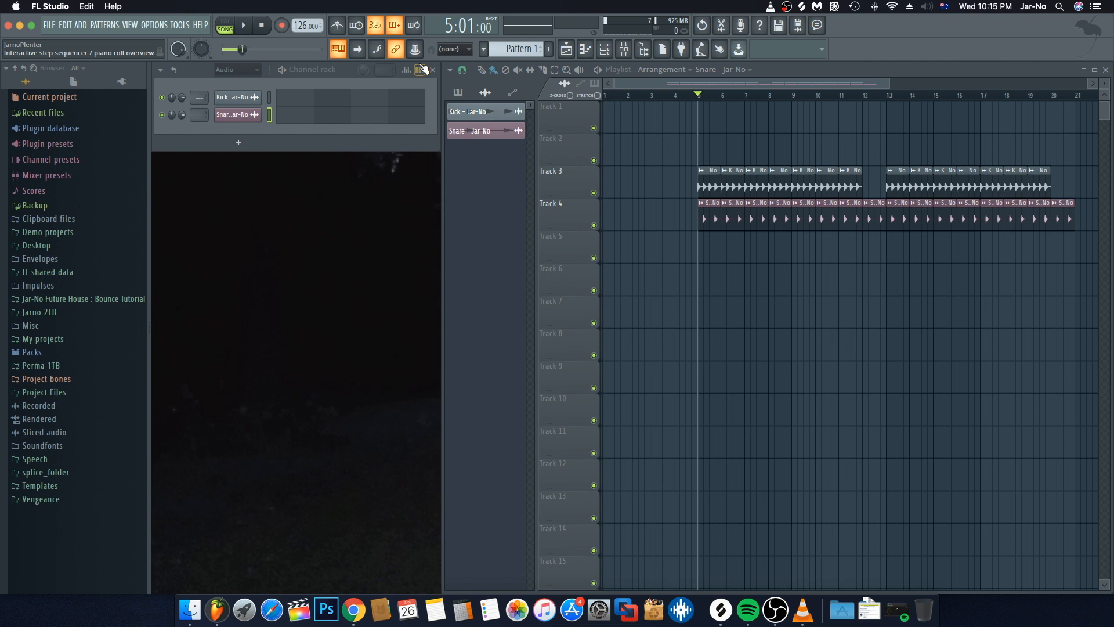
Route the kick channel to mixer track 1 and the snare channel to mixer track 2
left_click(269, 98)
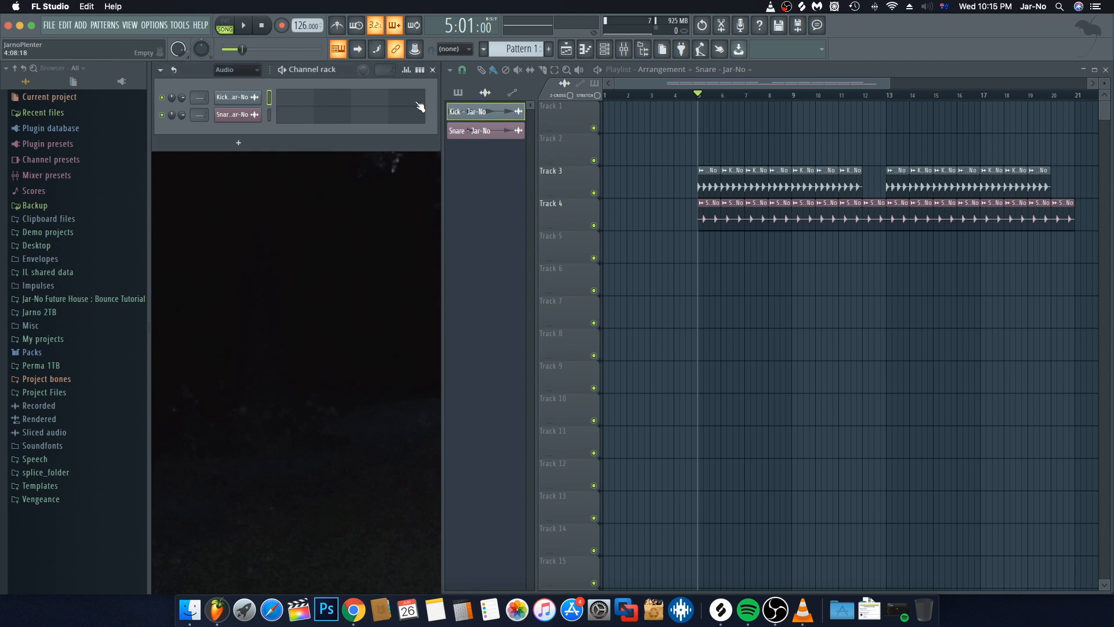
left_click(625, 49)
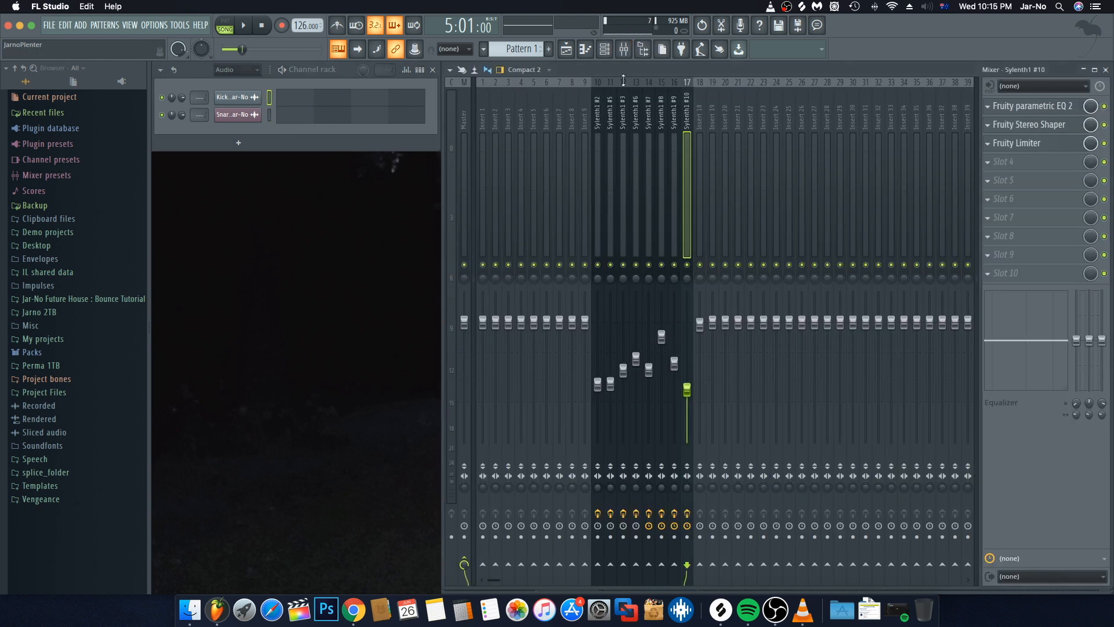
left_click(485, 163)
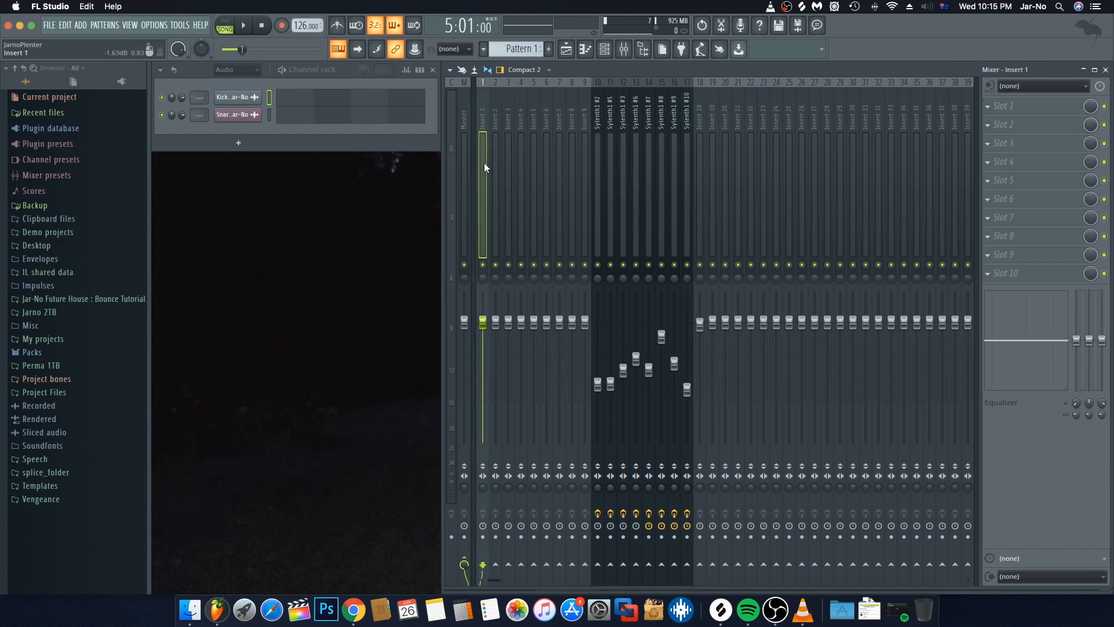
key("ctrl+l")
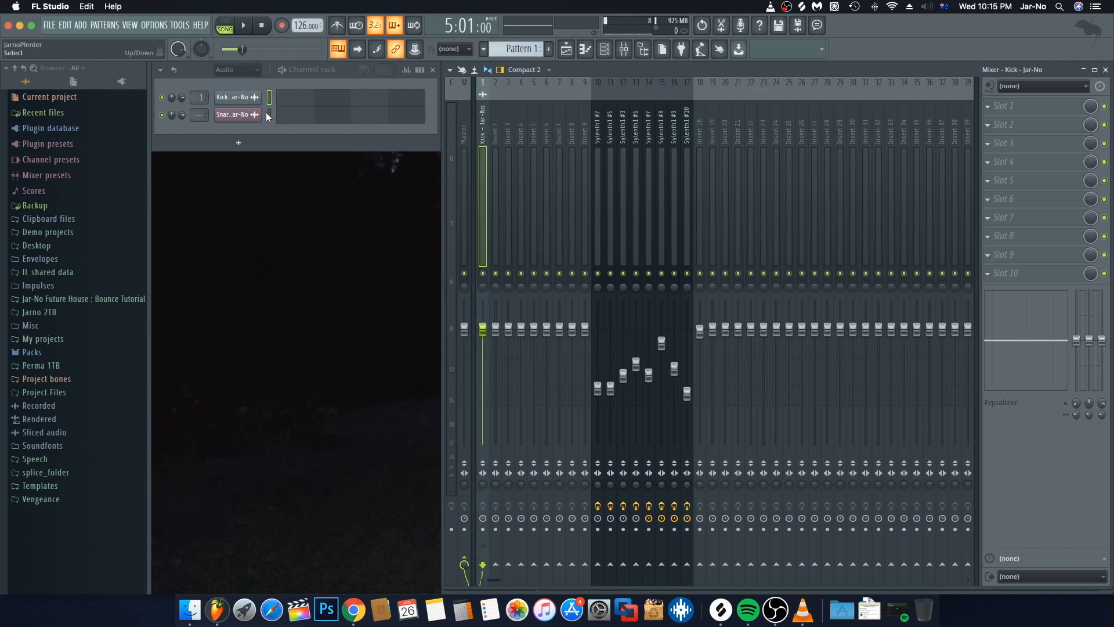
left_click(498, 162)
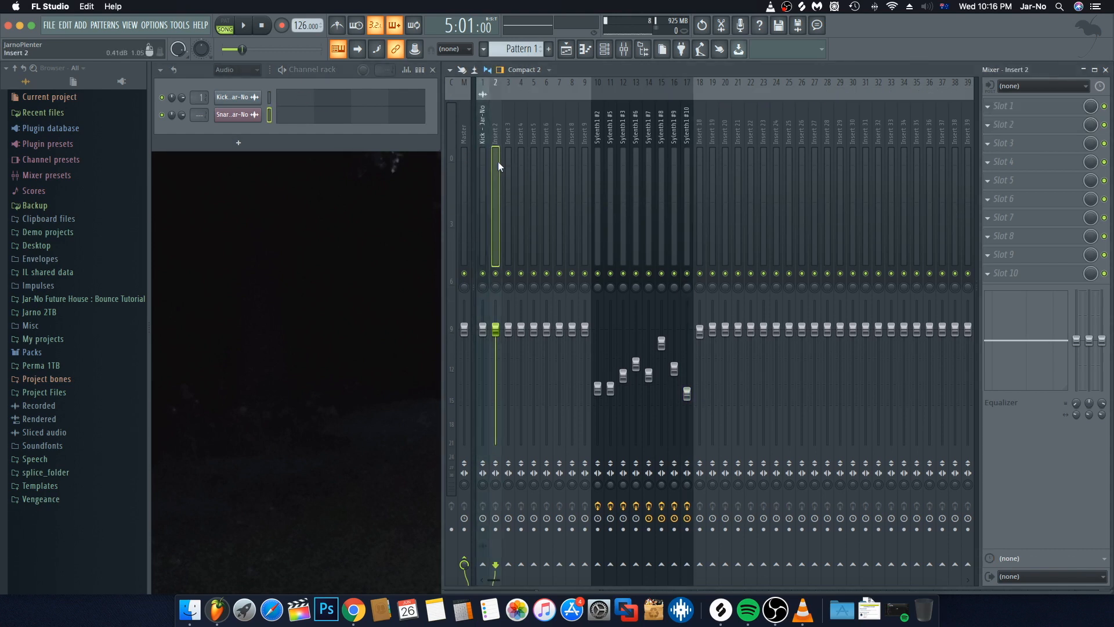
key("ctrl+l")
Play the drums from bar 5 while checking the kick and snare mixer levels, and close the mixer
key("space")
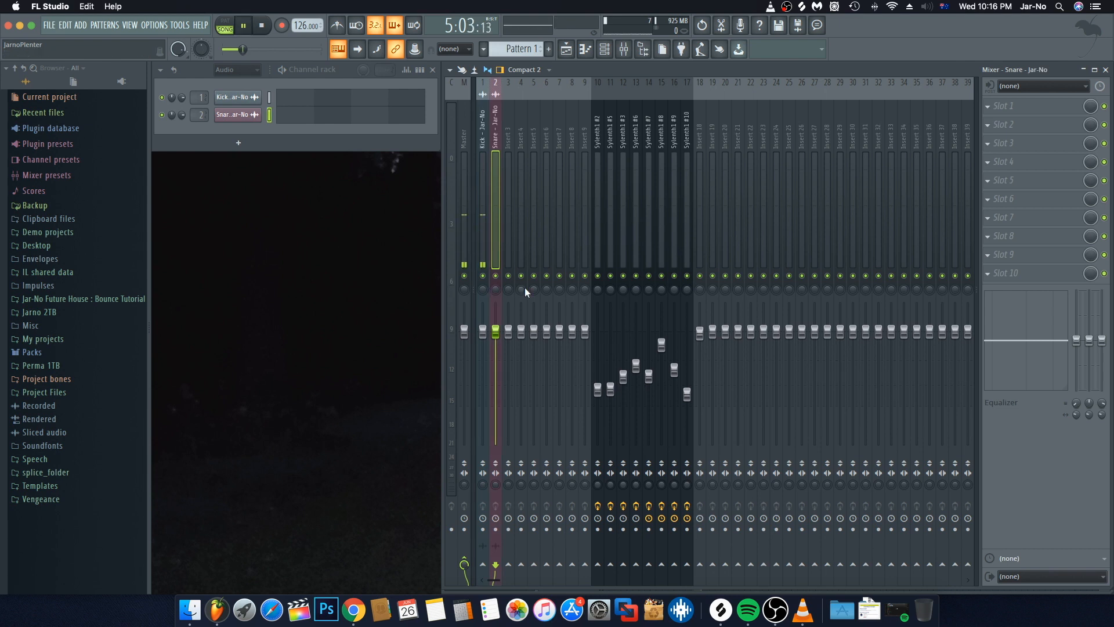
left_click(485, 235)
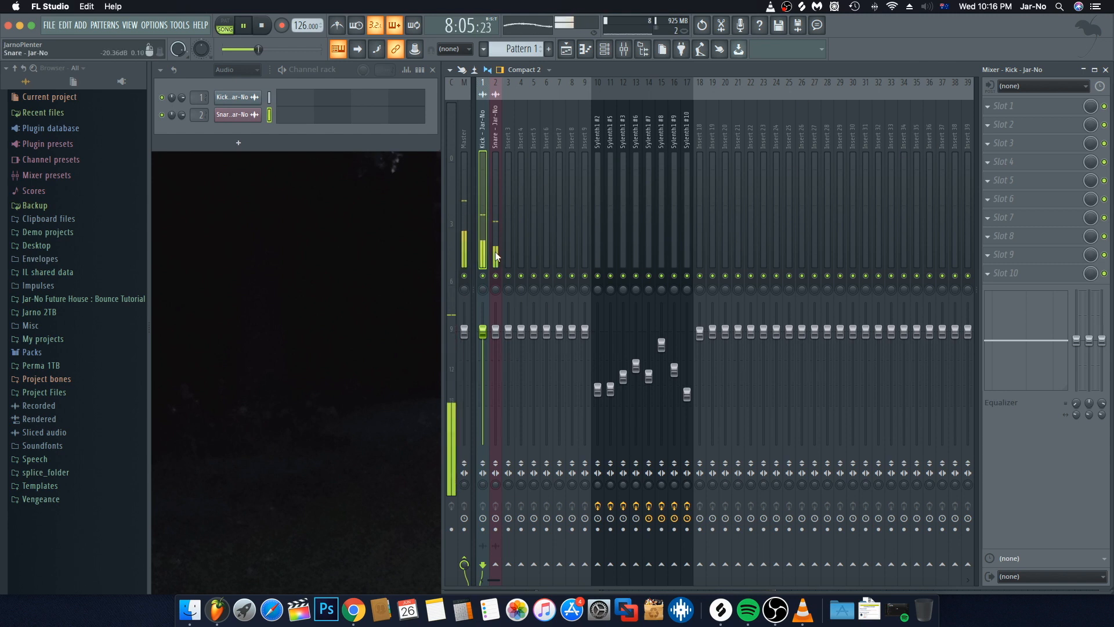
key("space")
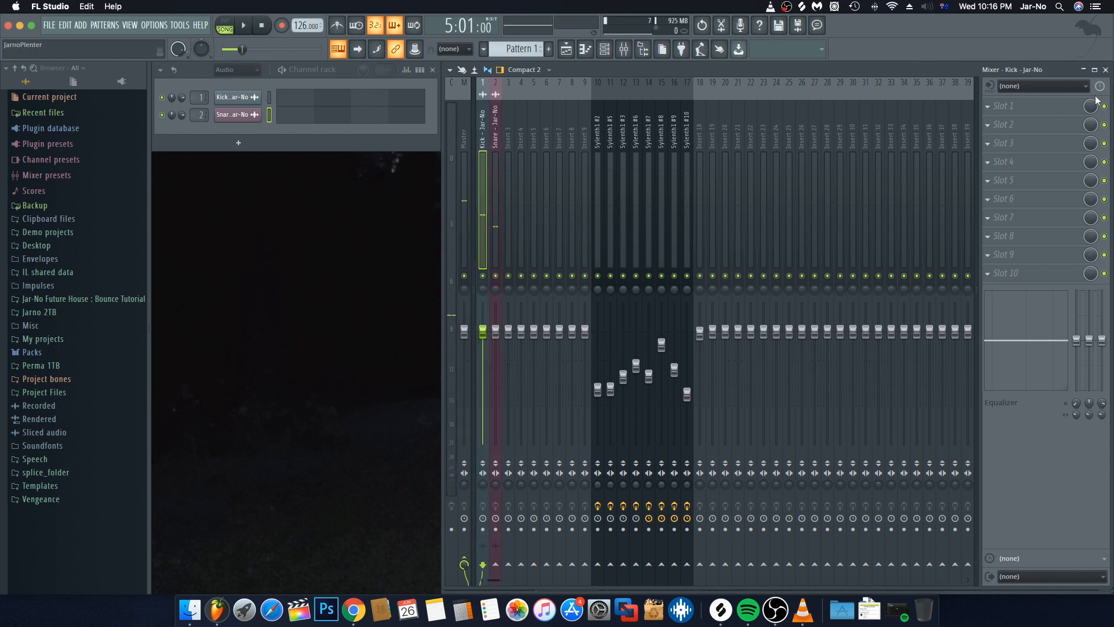
left_click(1106, 69)
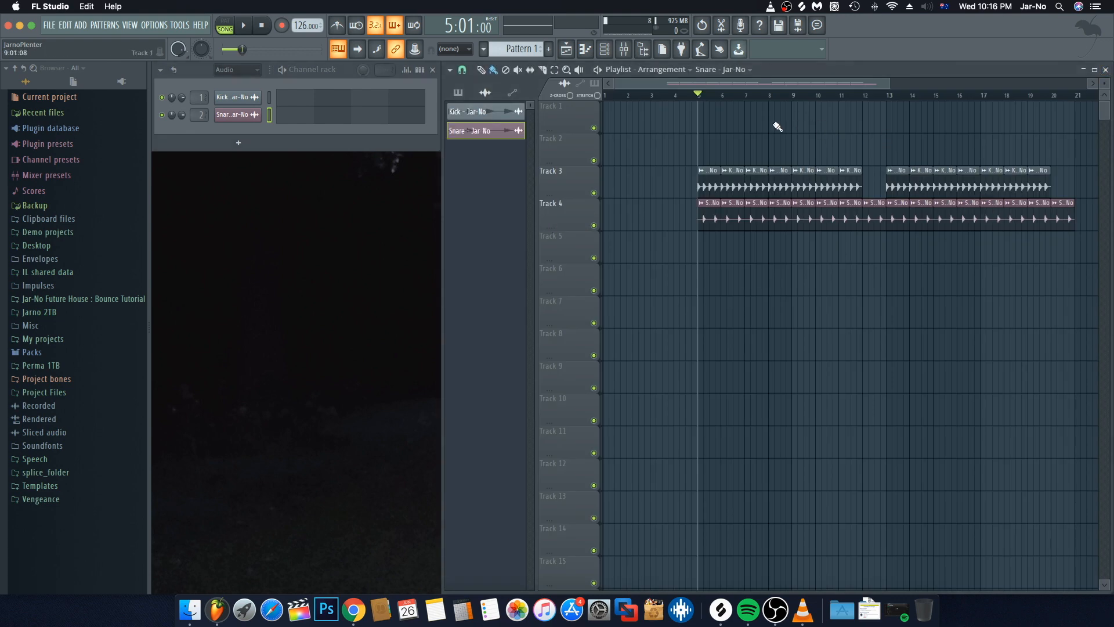
left_click(90, 299)
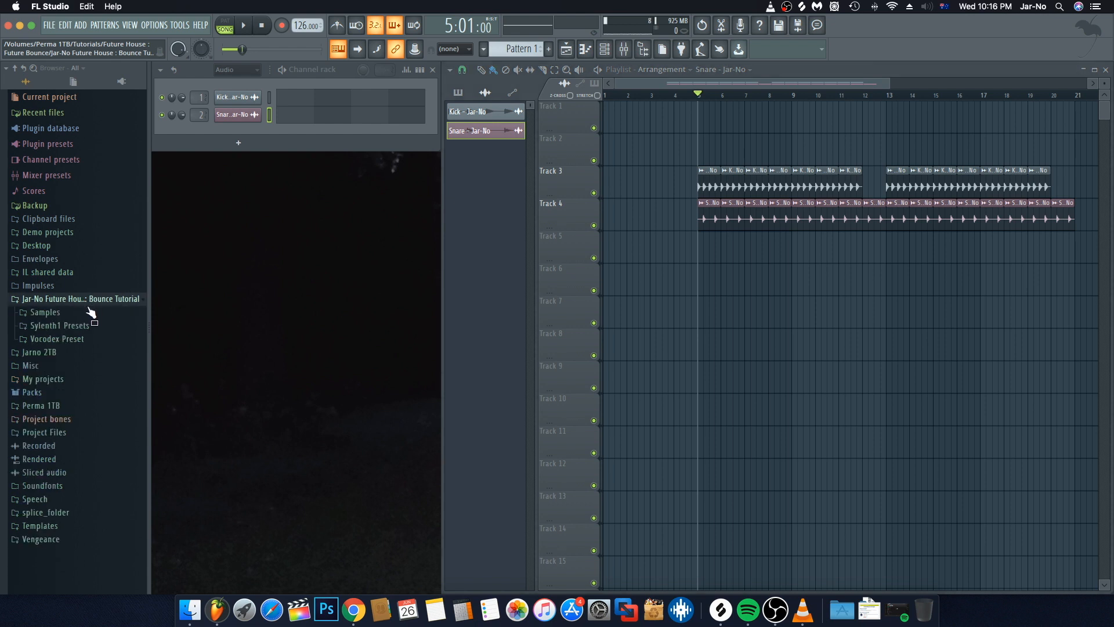
left_click(83, 313)
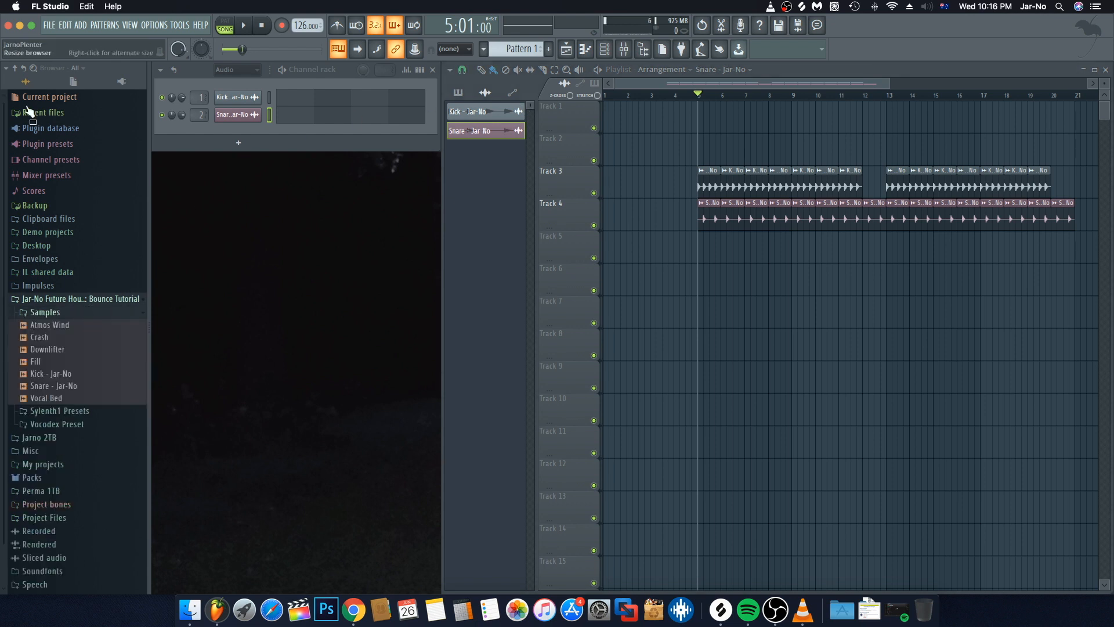
left_click(23, 68)
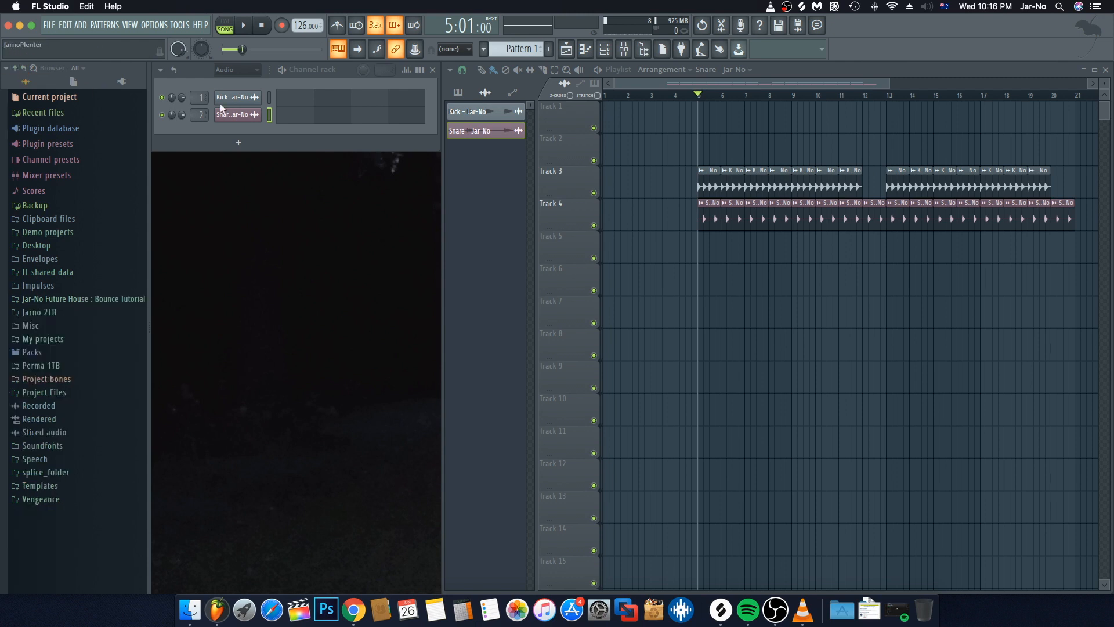
Paint Pattern 1 clips on playlist Track 1 from bar 5 through bar 20
left_click(458, 92)
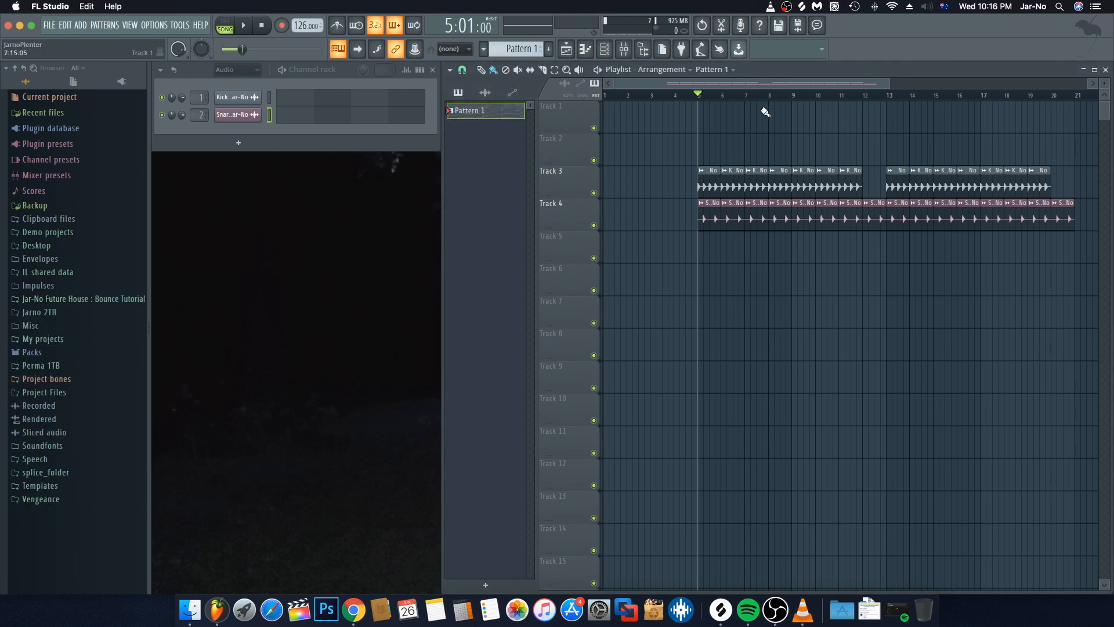
left_click_drag(702, 122, 1004, 123)
left_click_drag(966, 300, 967, 310)
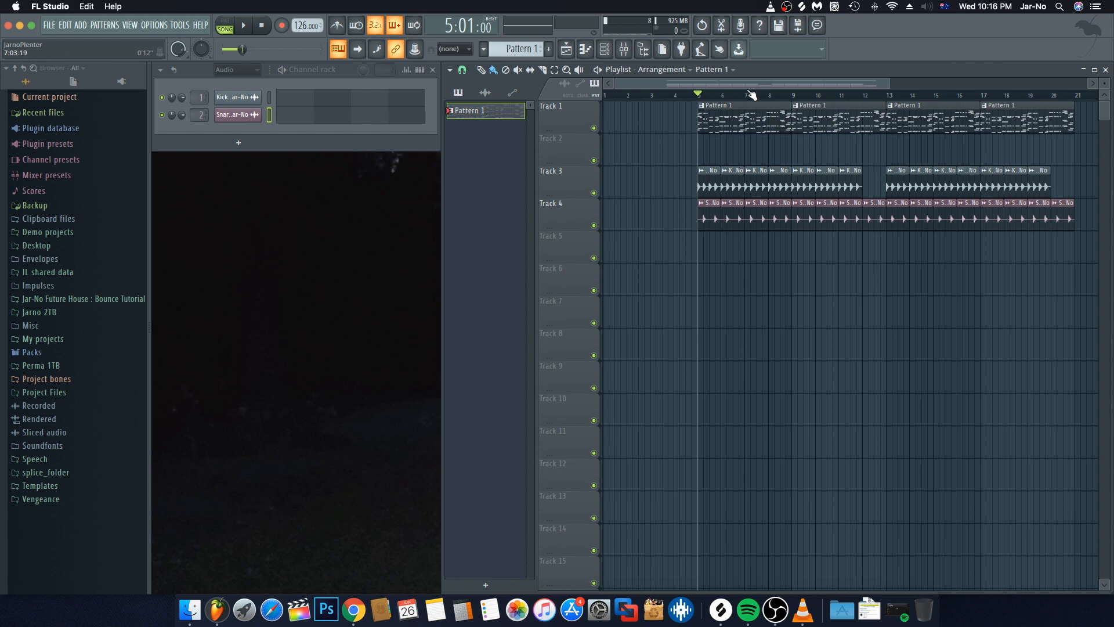
Select the first beat of bar 5 as the playlist loop range and mute Track 1
scroll(742, 102, "up", 3)
scroll(742, 102, "up", 3)
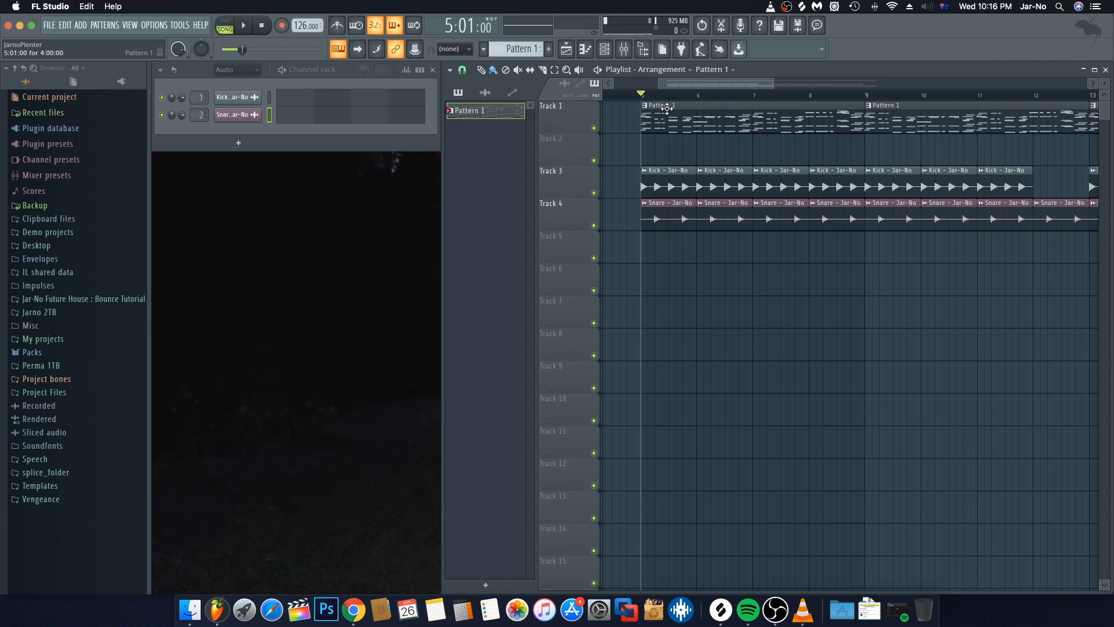
scroll(688, 100, "up", 4)
scroll(688, 100, "up", 2)
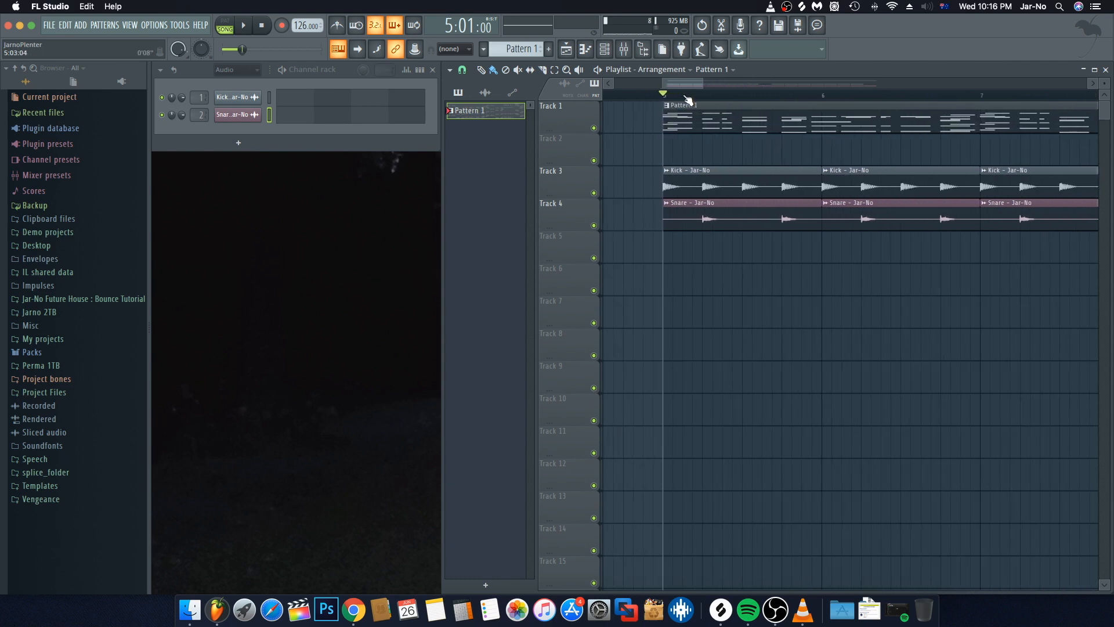
scroll(696, 99, "up", 3)
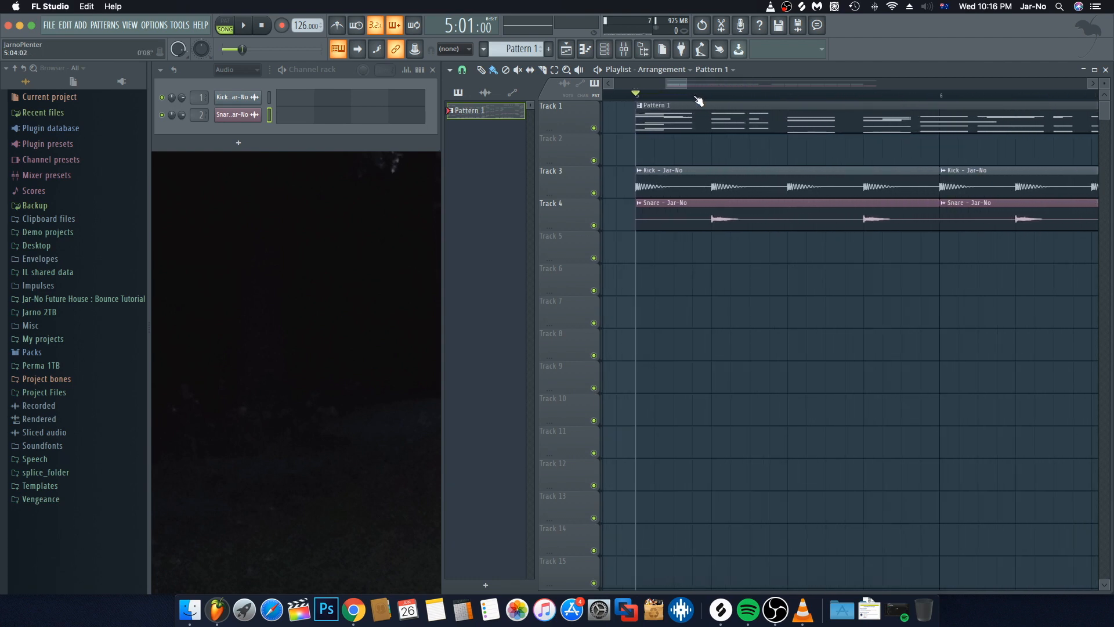
left_click_drag(713, 97, 641, 100)
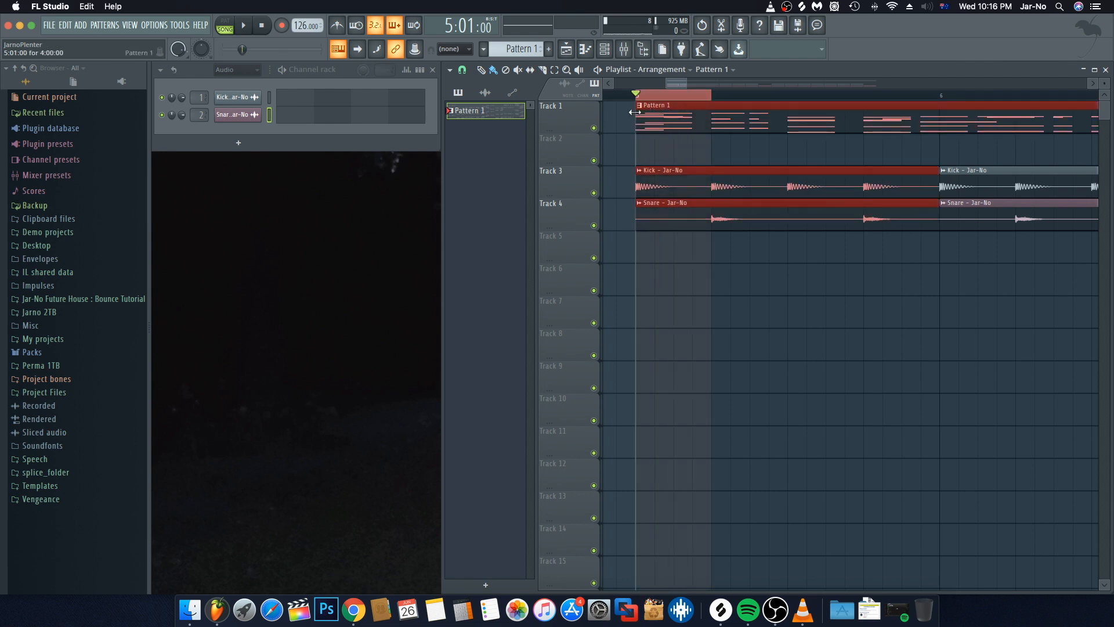
left_click(595, 128)
Audition the kick and snare over the start of bar 5, keeping the loop range at 5:01:00 to 5:05:00
key("space")
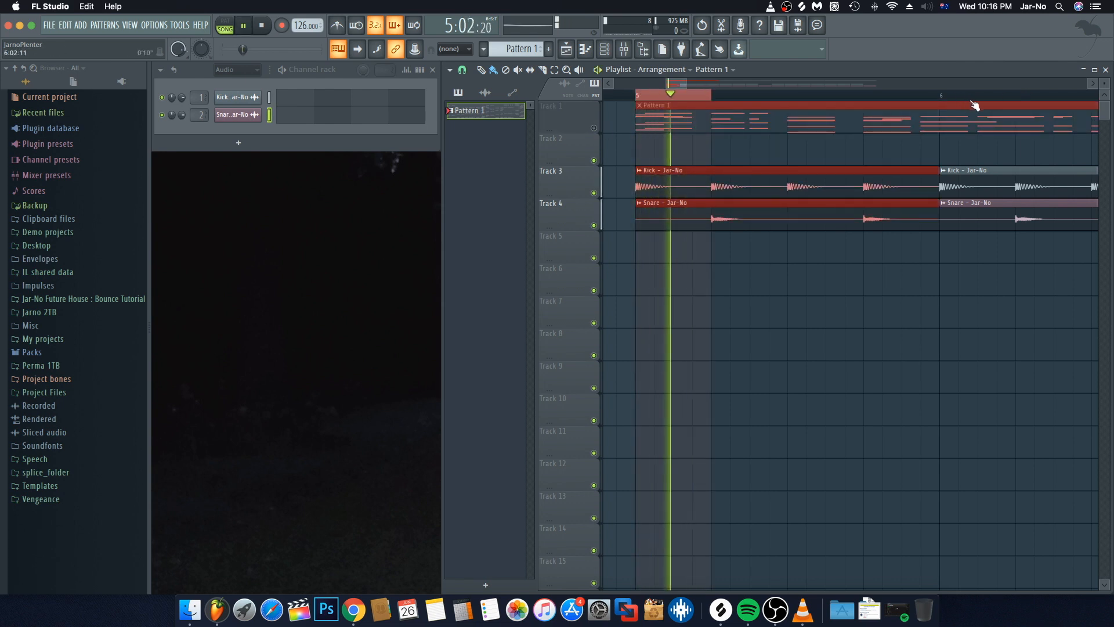
key("space")
key("space")
left_click_drag(950, 97, 715, 105)
key("space")
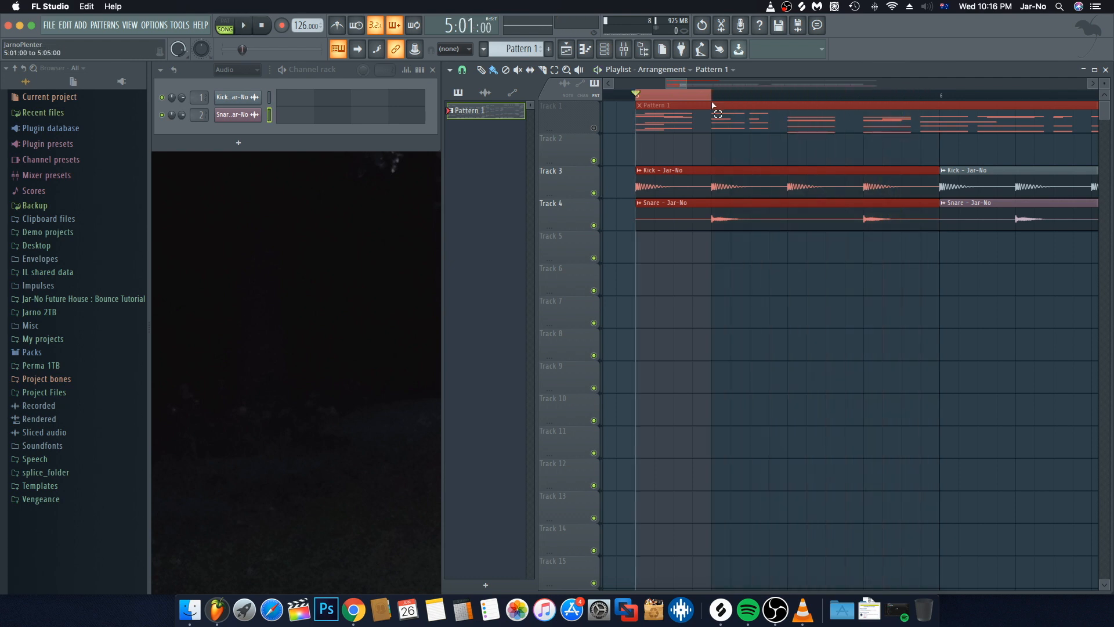
key("space")
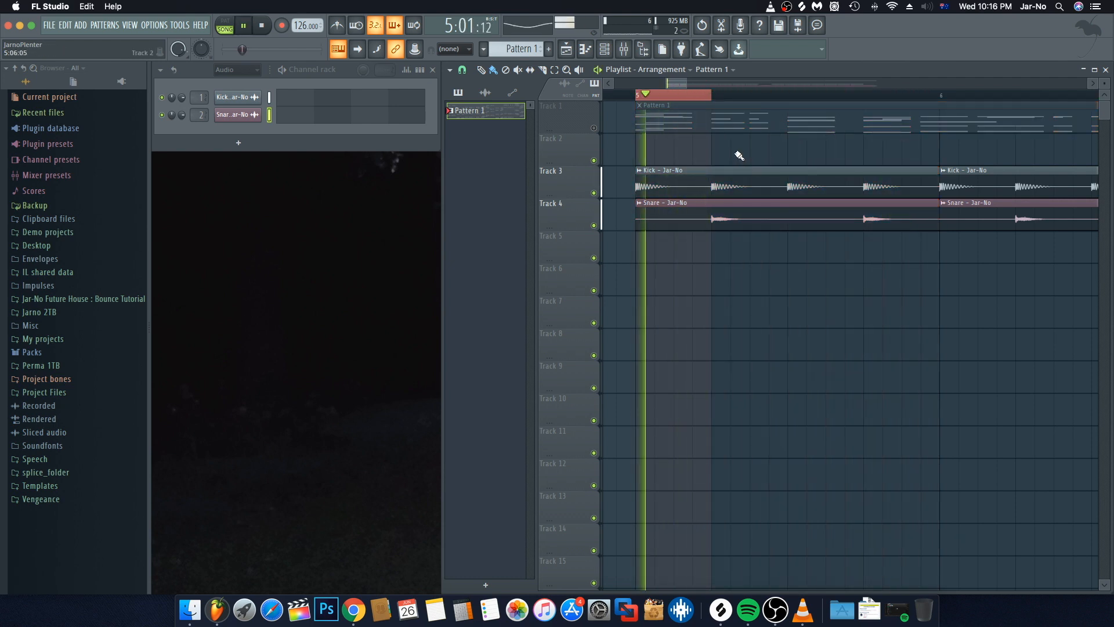
key("space")
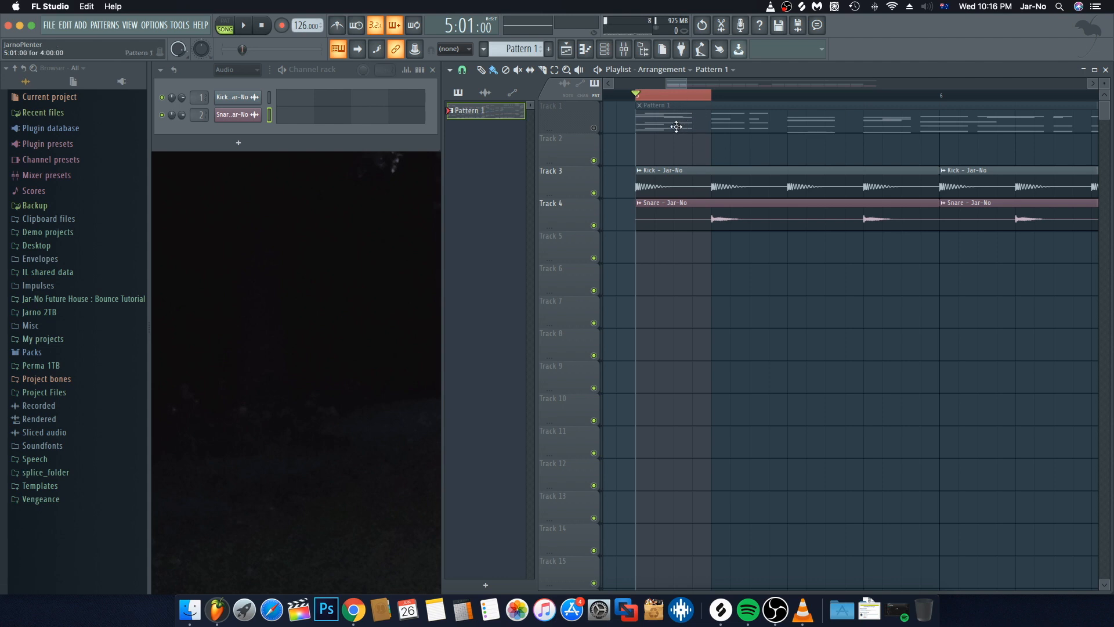
Open the mixer and look through the effect slots of the Sylenth1 channels on inserts 10 to 17
left_click(624, 50)
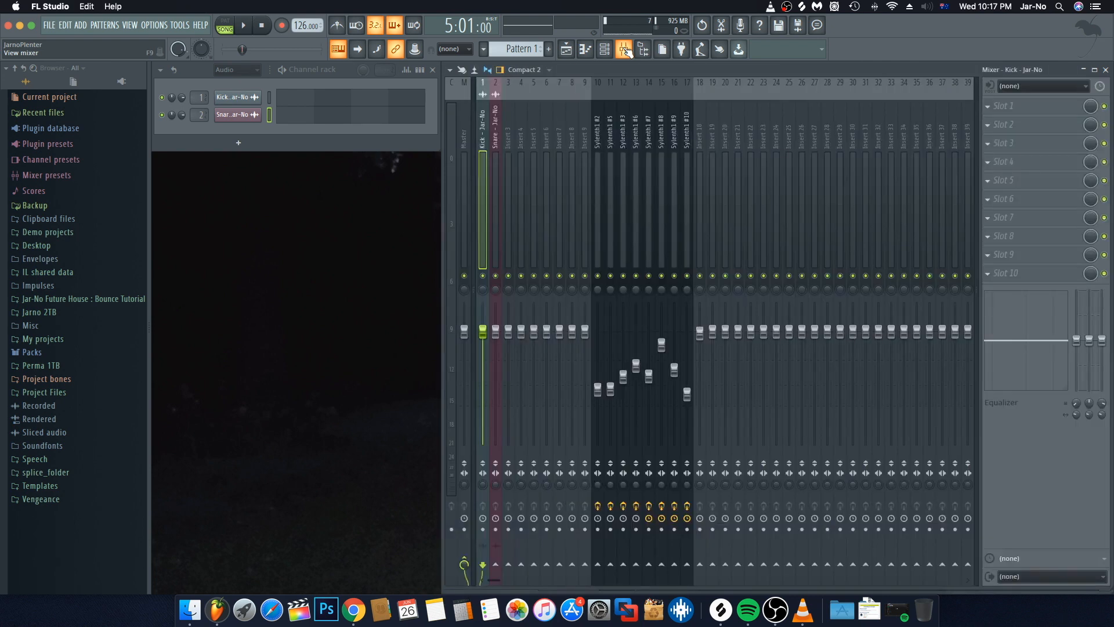
left_click(597, 207)
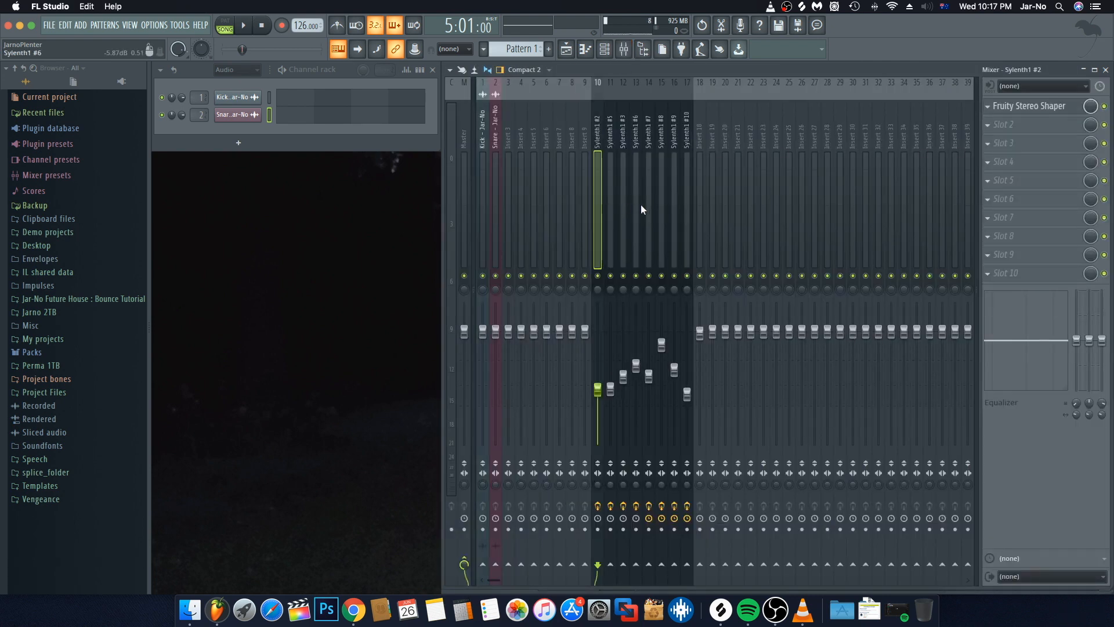
key("Right")
key("Right")
key("Right")
key("Right")
key("Right")
key("Right")
key("Right")
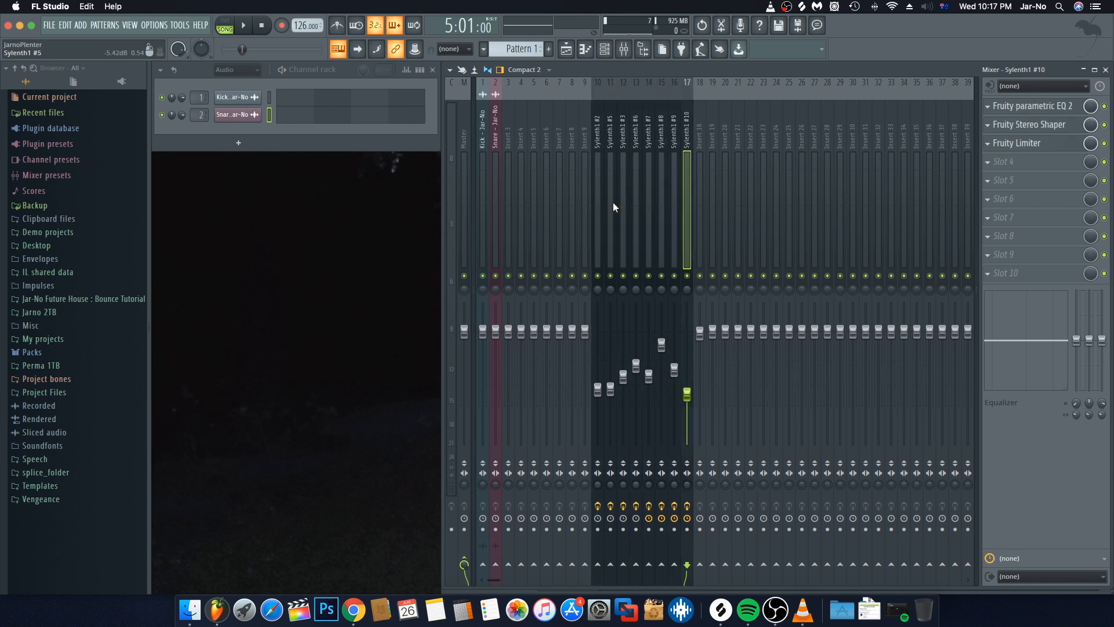
key("Left")
key("Left")
key("Left")
key("Left")
key("Left")
key("Left")
key("Left")
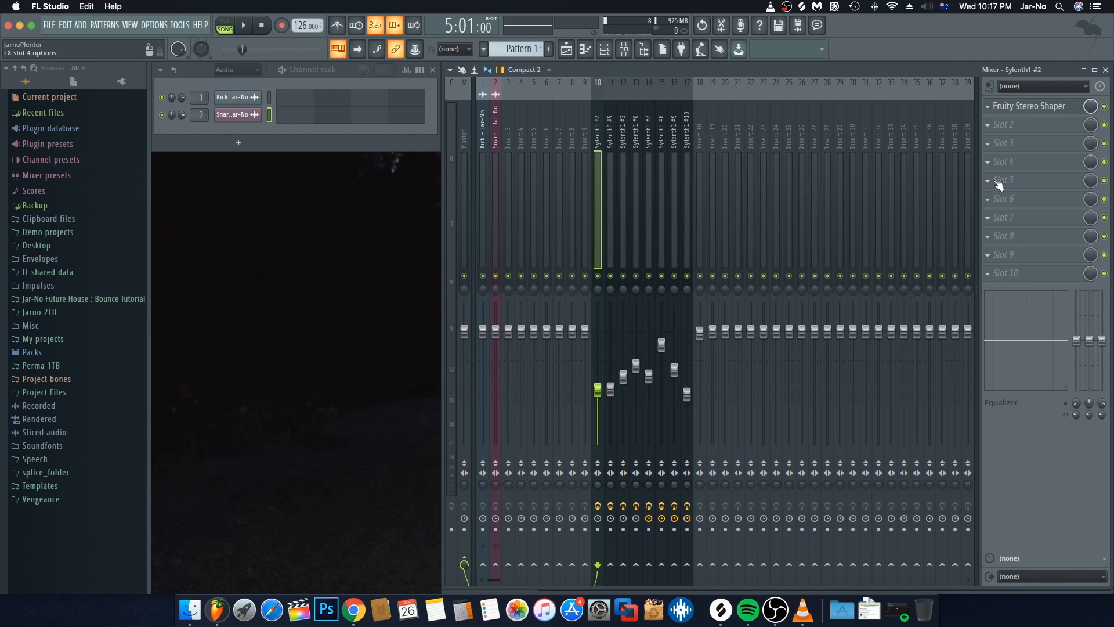
Add Fruity Balance to slot 8 of the Sylenth1 #2 insert and create an automation clip for its volume
left_click(996, 242)
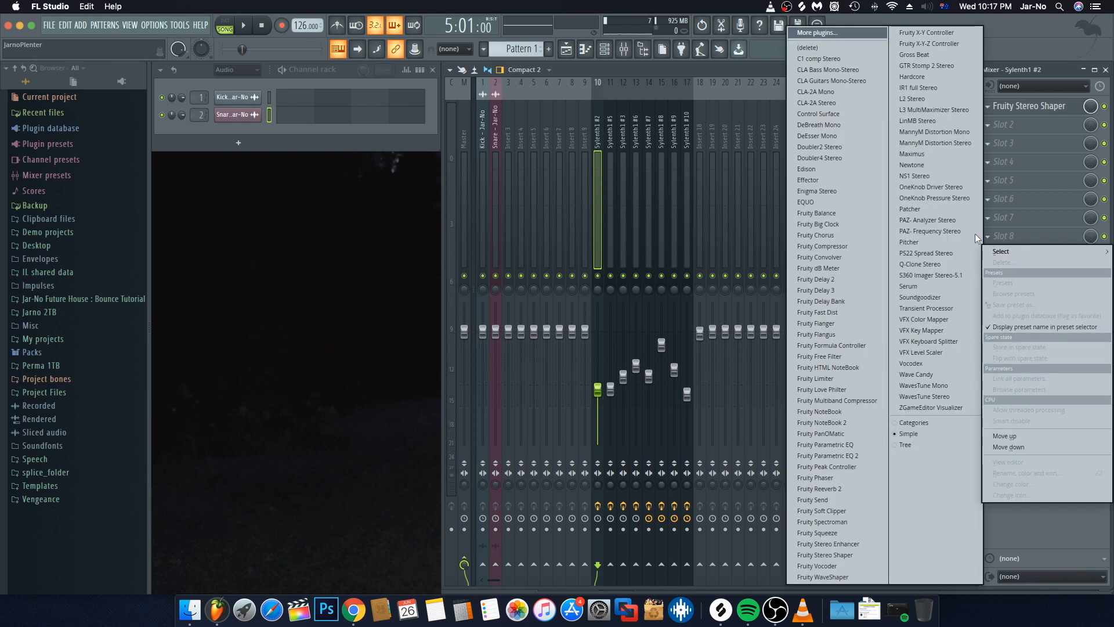
left_click(843, 212)
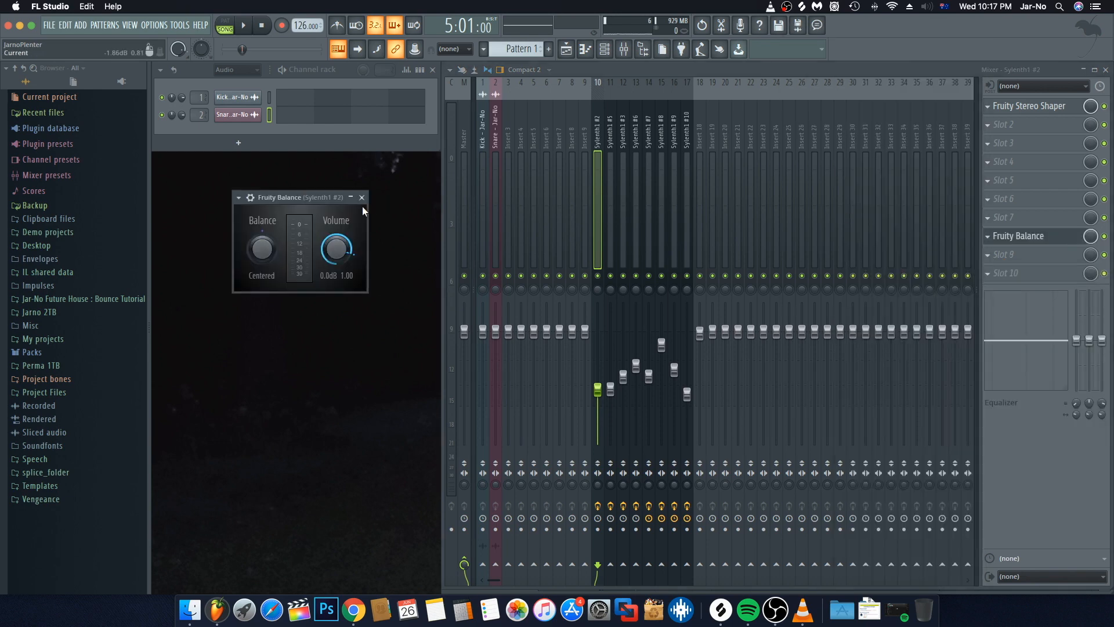
right_click(338, 249)
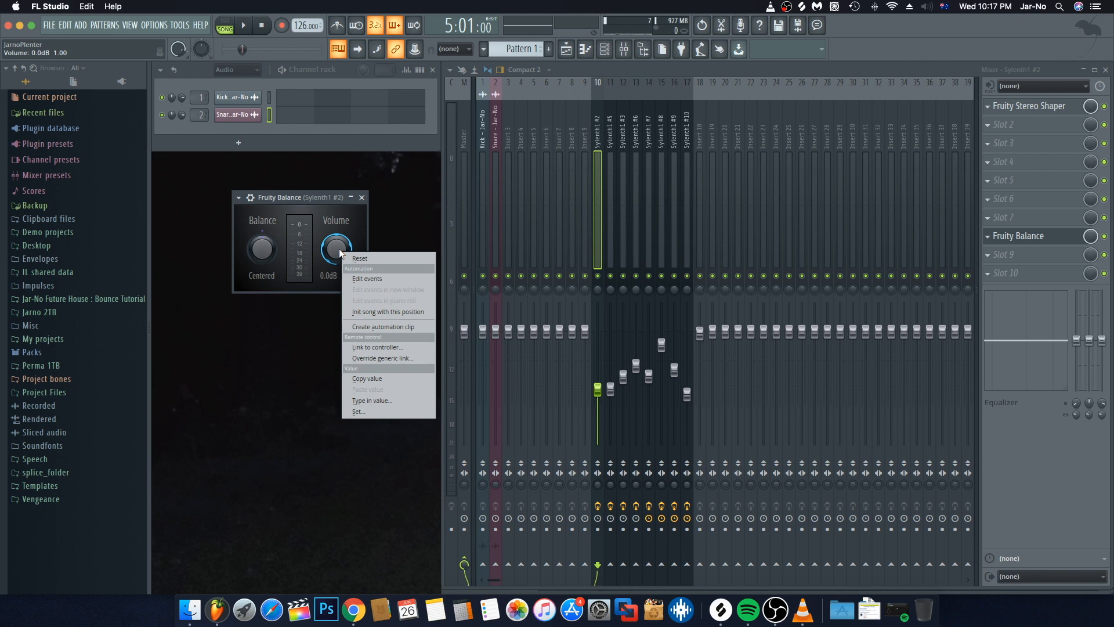
left_click(370, 327)
left_click(361, 197)
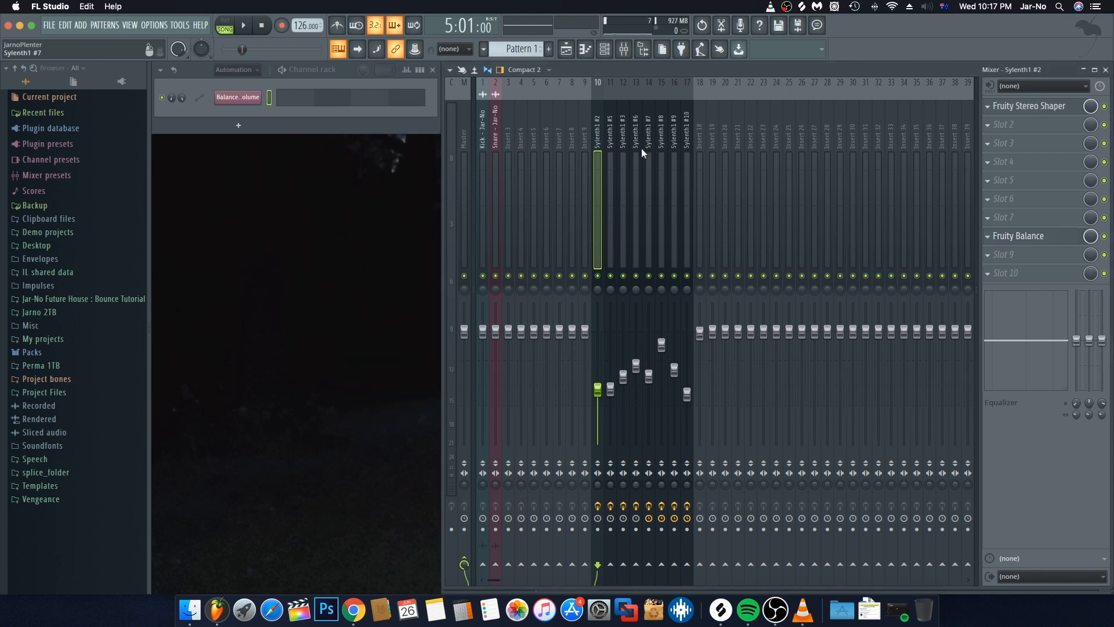
Add Fruity Balance to slot 8 of the Sylenth1 #5 insert
left_click(610, 166)
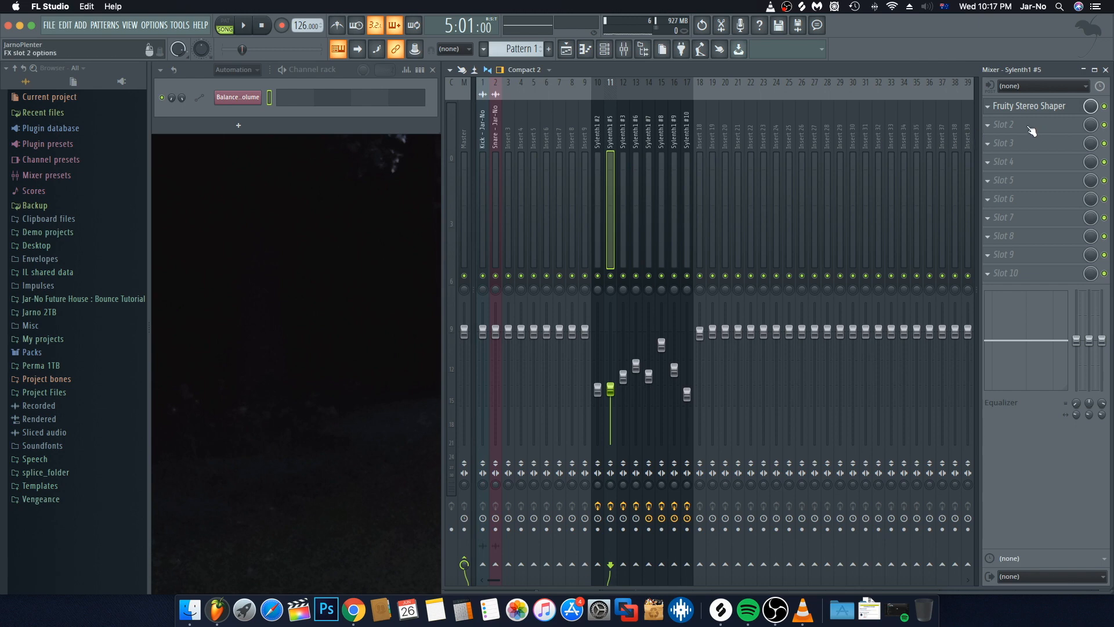
left_click(990, 234)
left_click(838, 213)
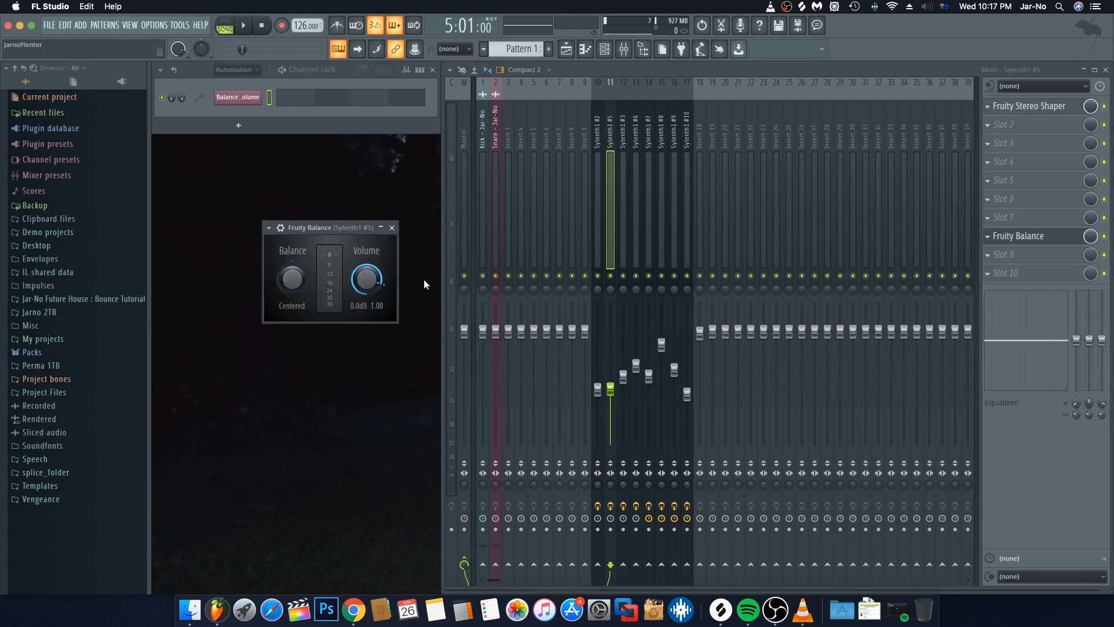
Link the Sylenth1 #5 Fruity Balance volume to the internal controller "Balance - Sylenth1 #2 - Volume"
right_click(365, 281)
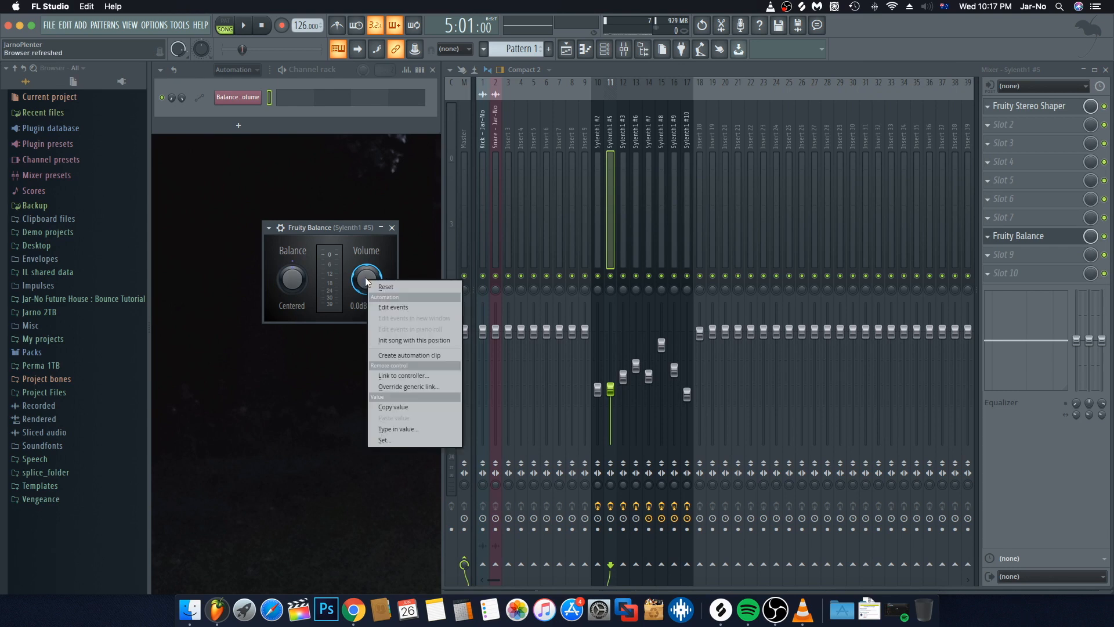
left_click(411, 377)
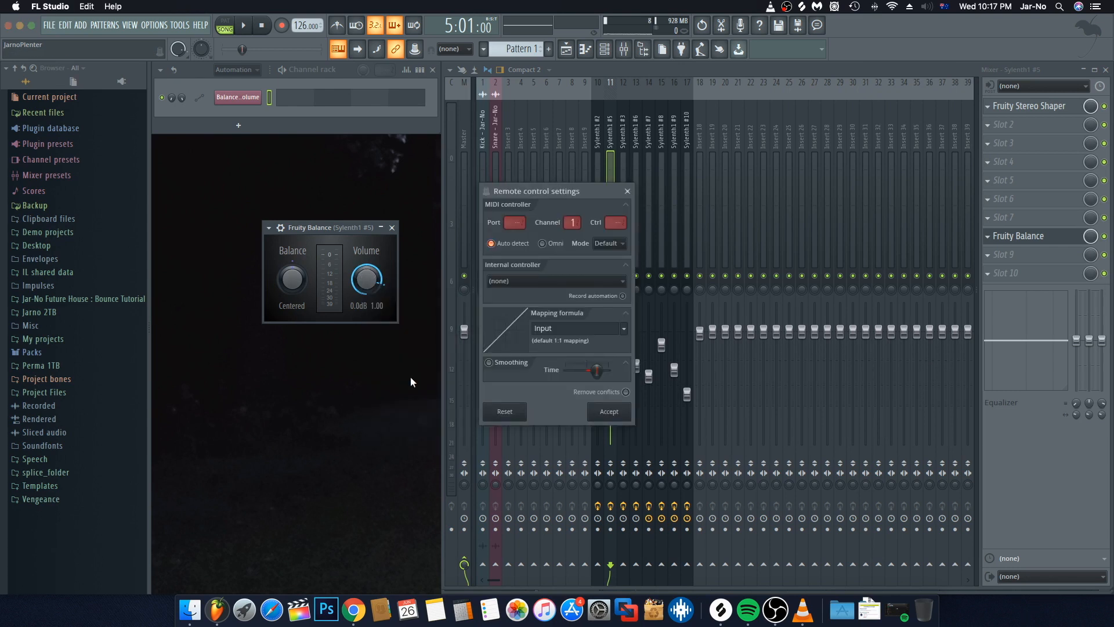
left_click(513, 281)
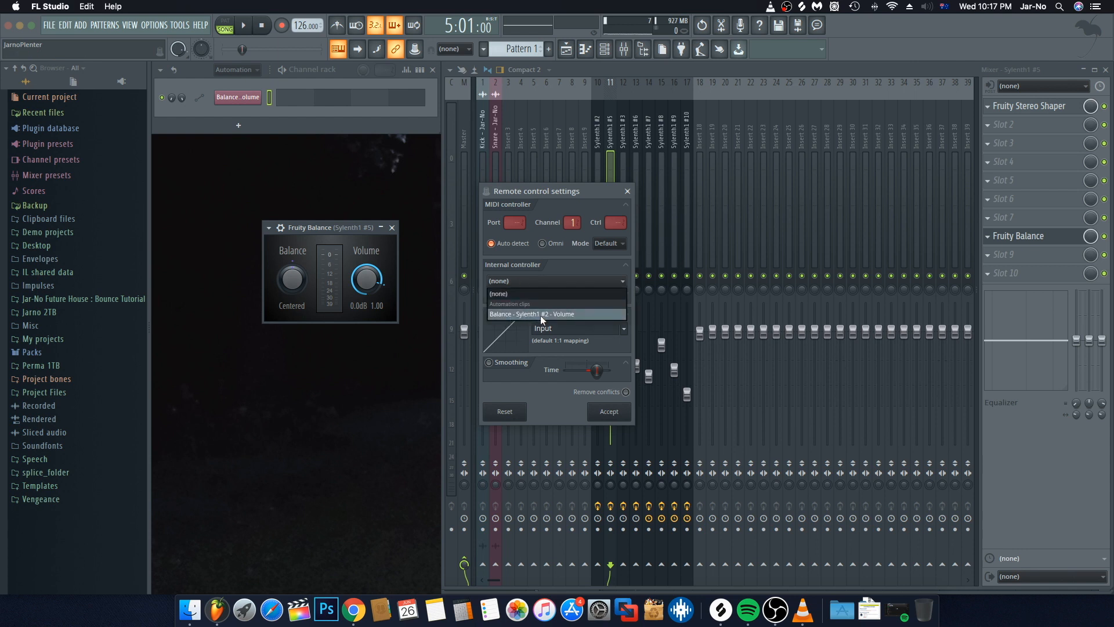
left_click(567, 315)
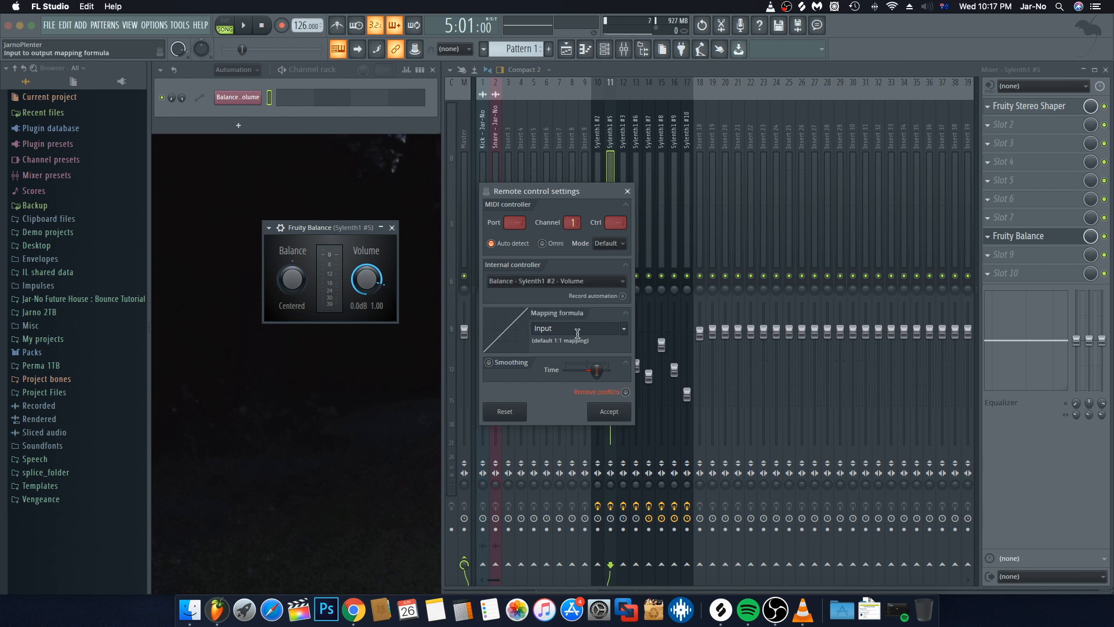
left_click(625, 392)
left_click(625, 392)
left_click(625, 392)
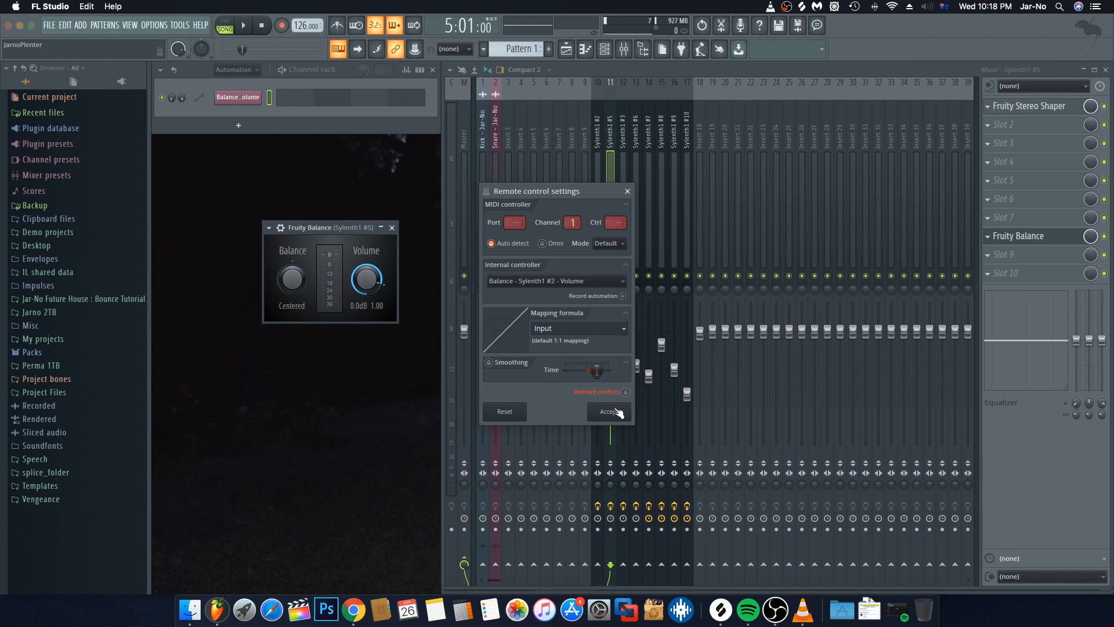
left_click(609, 412)
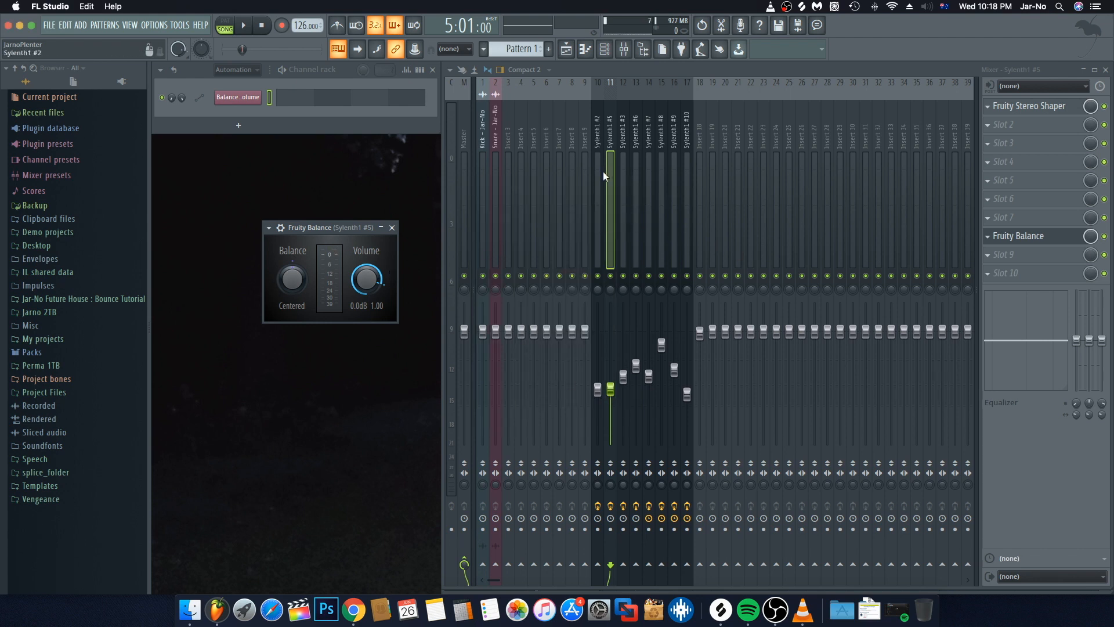
Add Fruity Balance to slot 8 of Sylenth1 #3, link its volume to "Balance - Sylenth1 #2 - Volume", and close the Fruity Balance windows
left_click(620, 174)
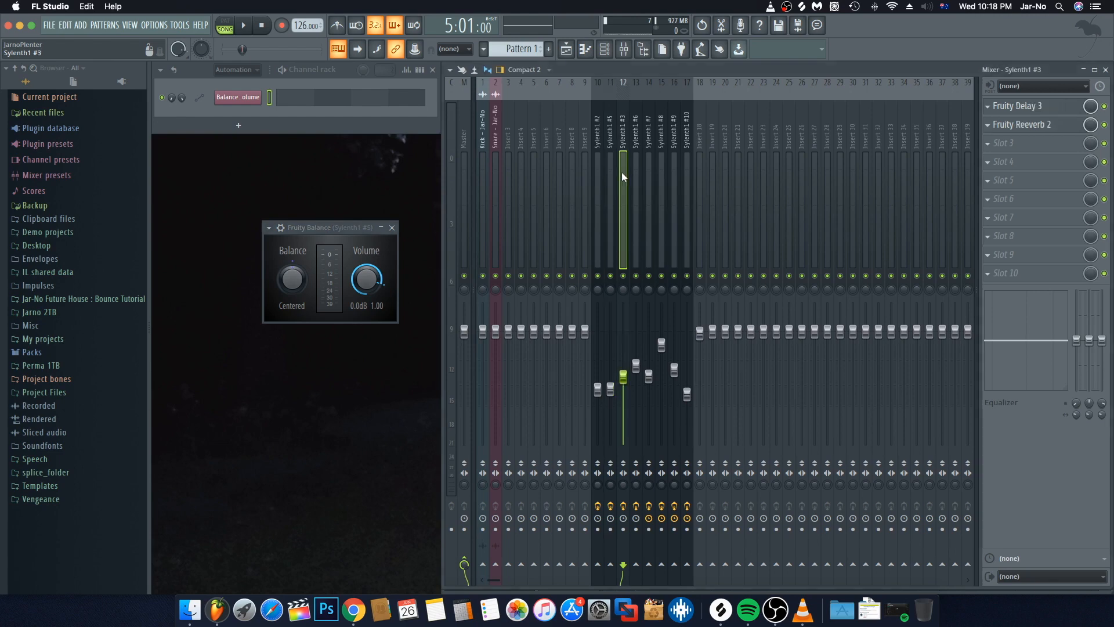
left_click(994, 238)
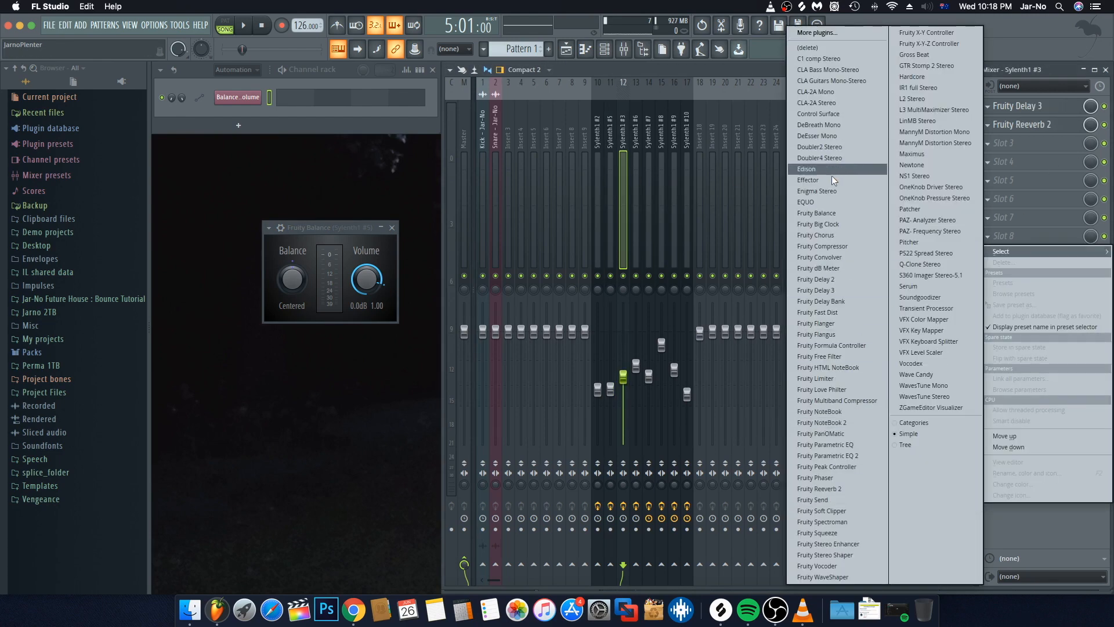
left_click(819, 212)
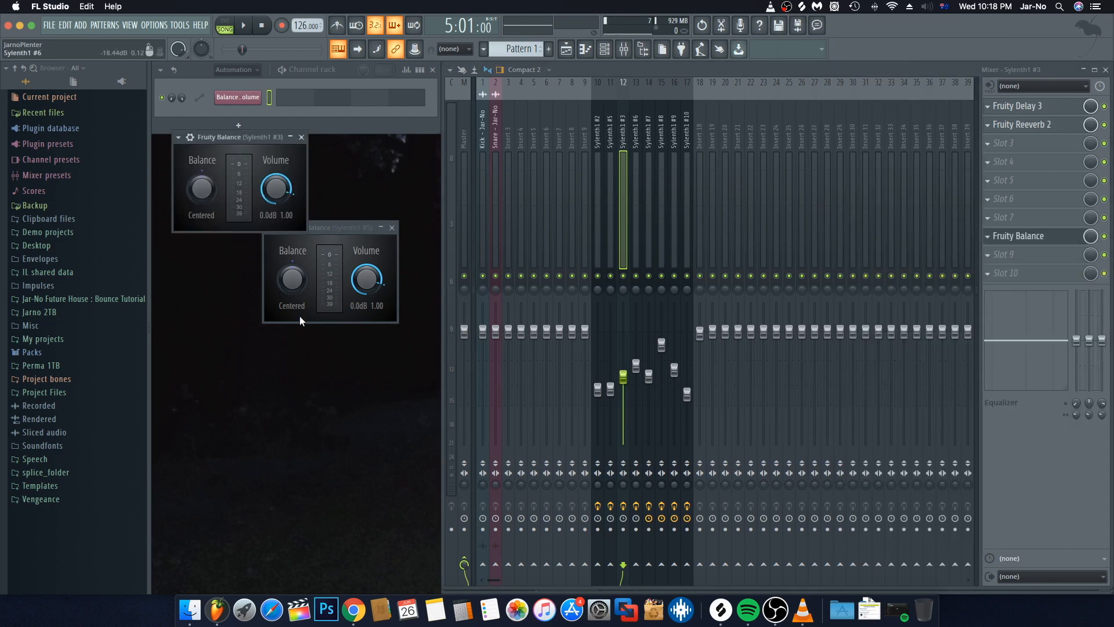
right_click(280, 190)
left_click(336, 289)
left_click(538, 281)
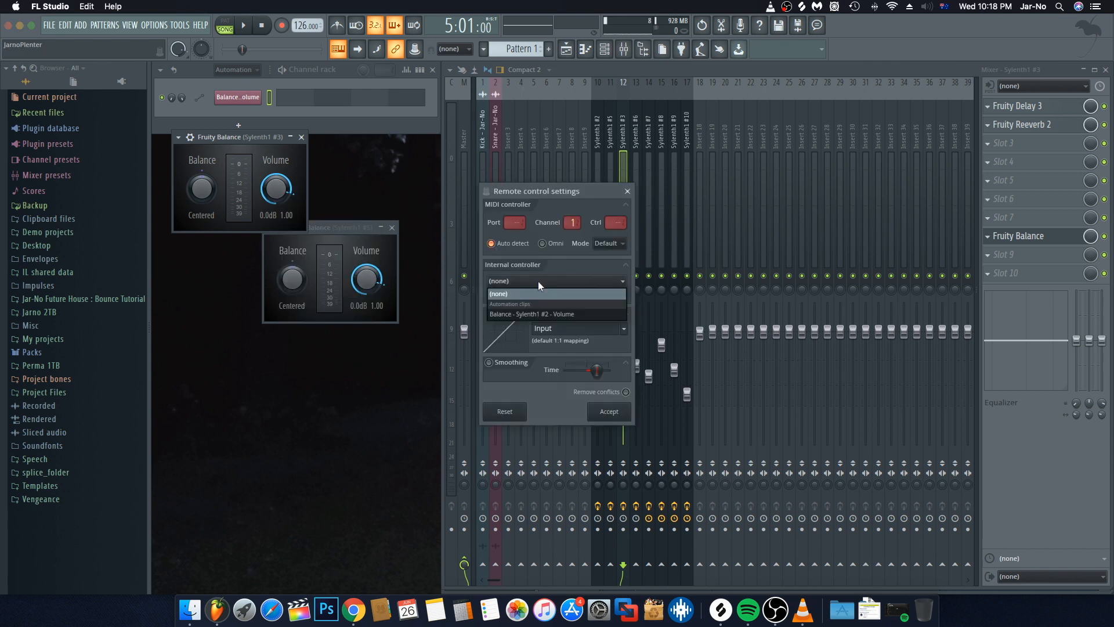
left_click(524, 312)
left_click(608, 412)
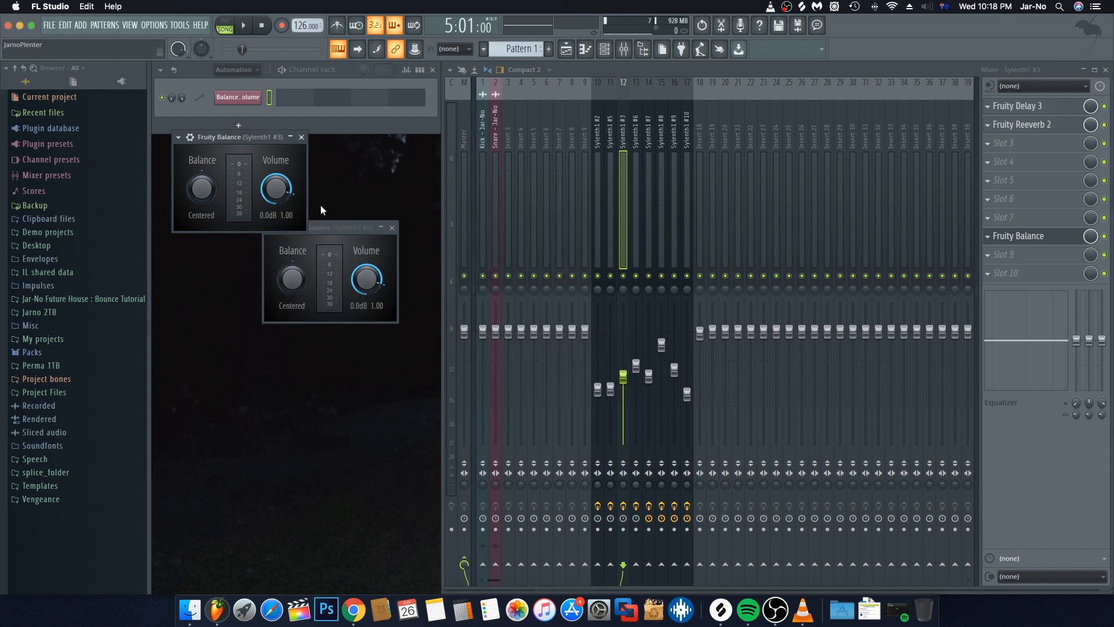
left_click(301, 137)
left_click(391, 228)
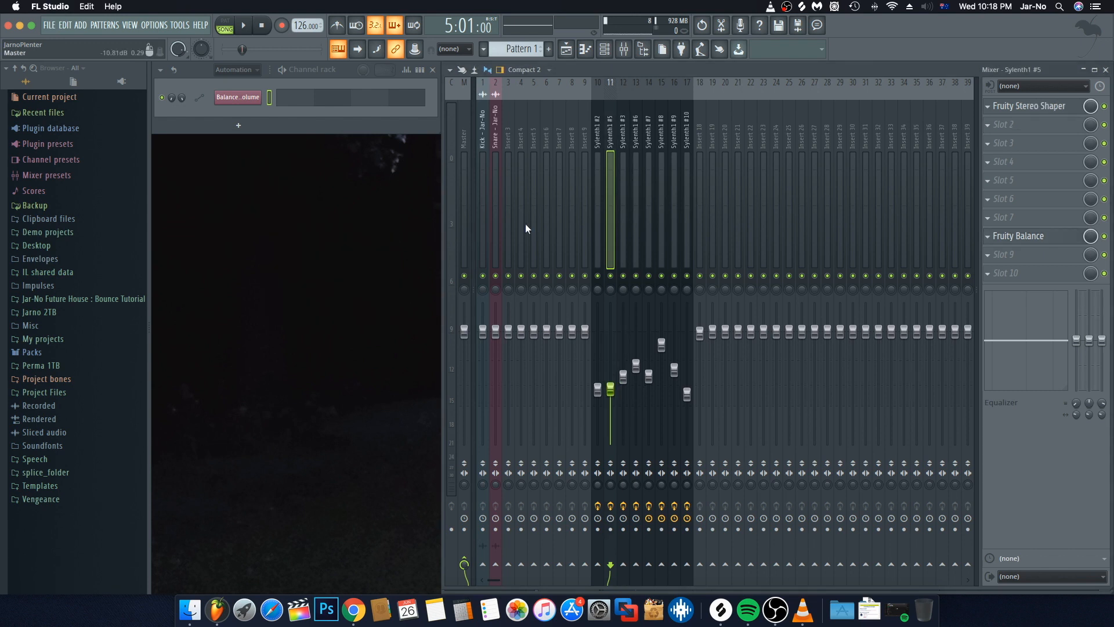
Close the open Fruity Balance windows of the remaining Sylenth1 inserts
left_click(623, 179)
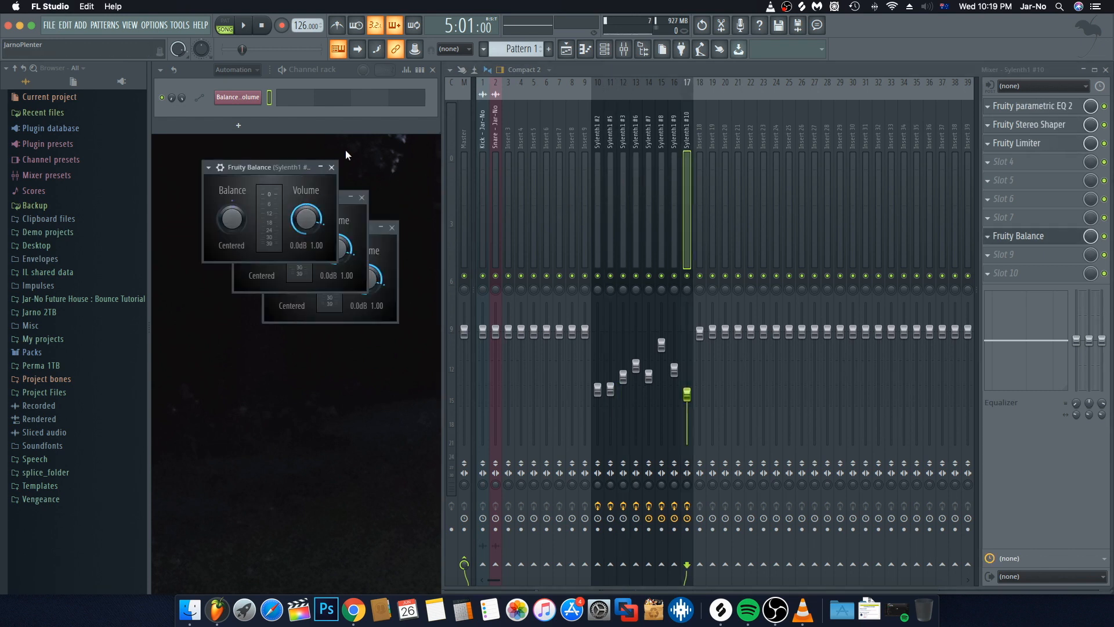
left_click(332, 168)
left_click(362, 198)
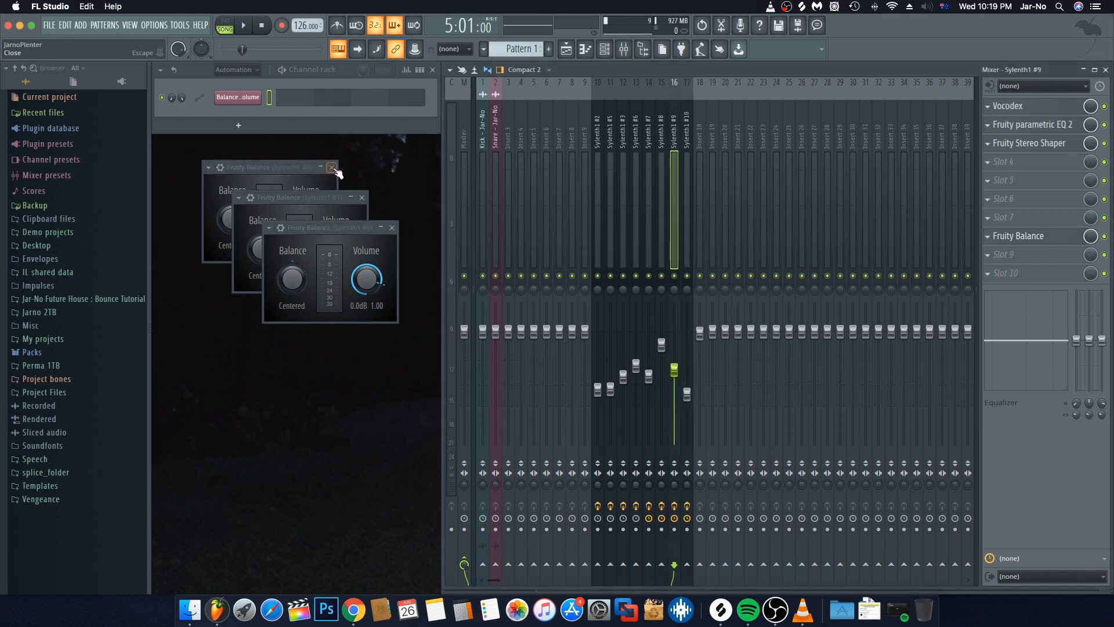
left_click(333, 169)
left_click(362, 198)
left_click(392, 228)
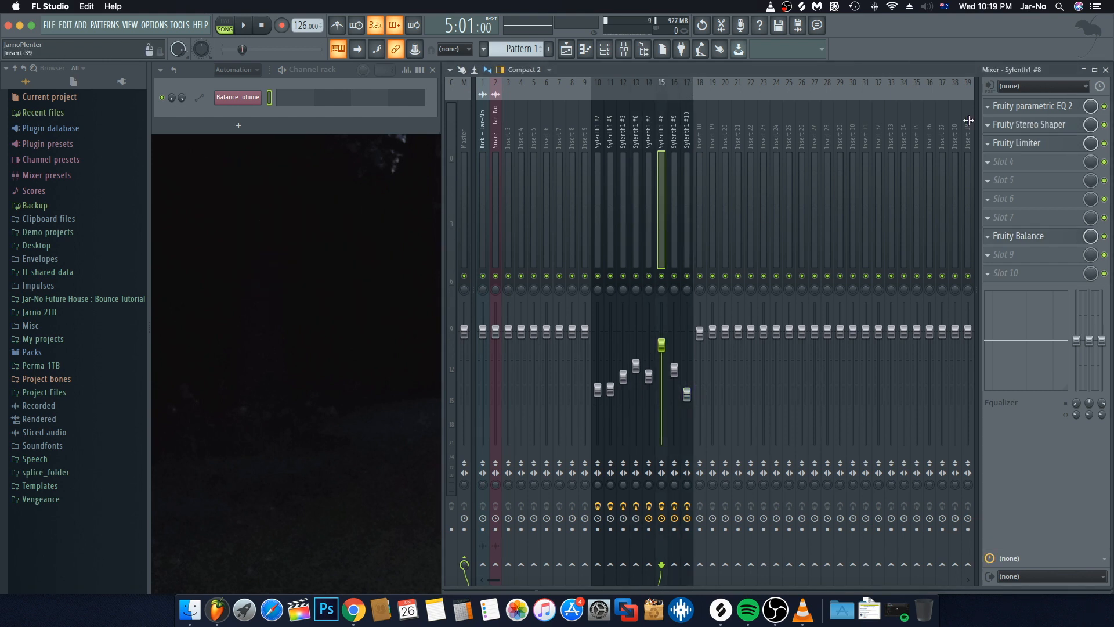
Check slot 8 of the Sylenth1 inserts from #10 back to #5 for Fruity Balance, and close the mixer
left_click(688, 175)
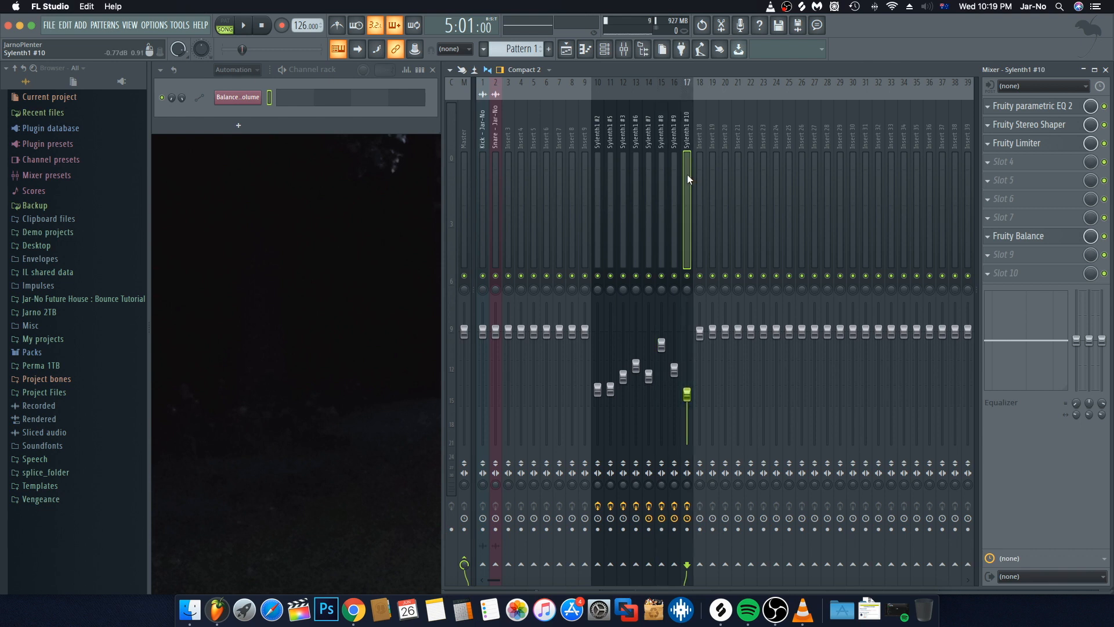
key("Left")
key("Left")
key("Left")
key("Left")
key("Left")
key("Left")
key("Left")
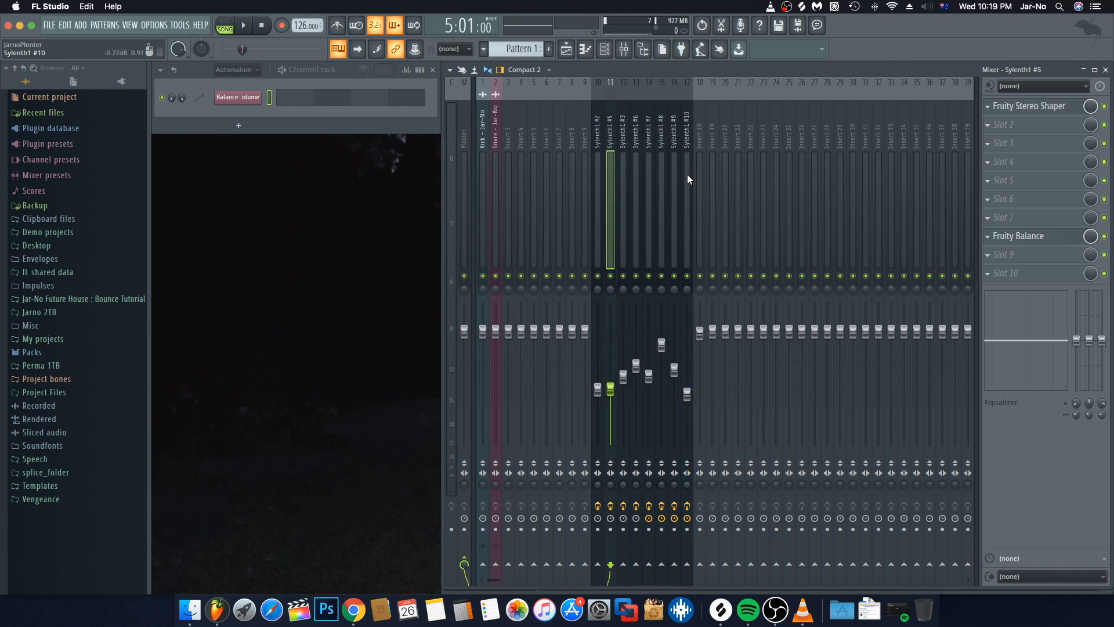
left_click(1106, 69)
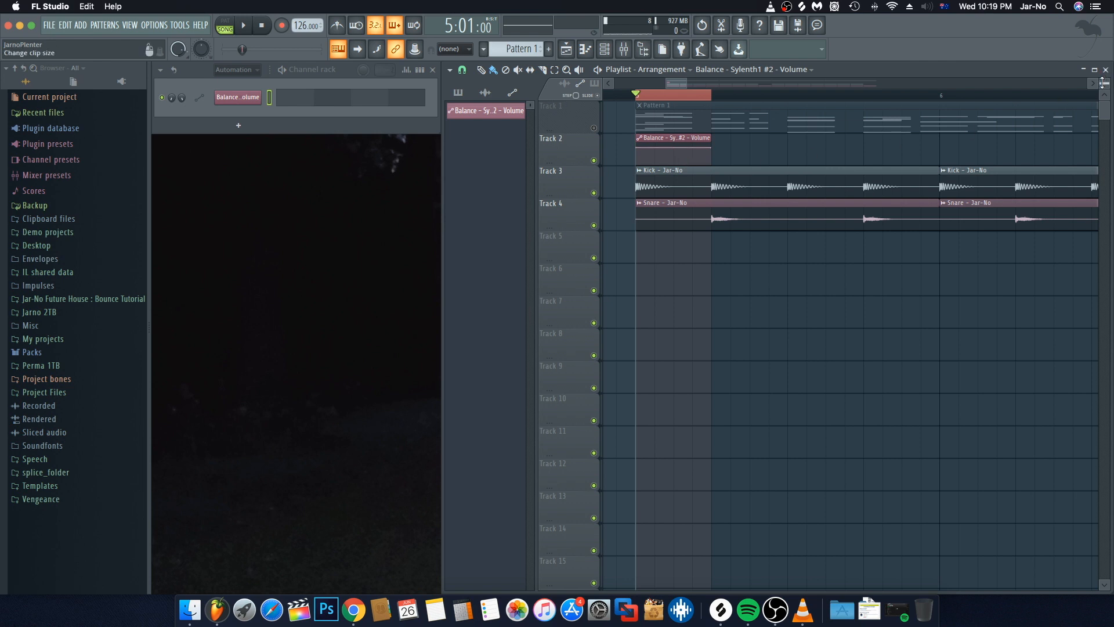
Shape the Track 2 volume automation clip with a steep curved drop to zero about one eighth in and a straight rise back
scroll(1103, 81, "up", 5)
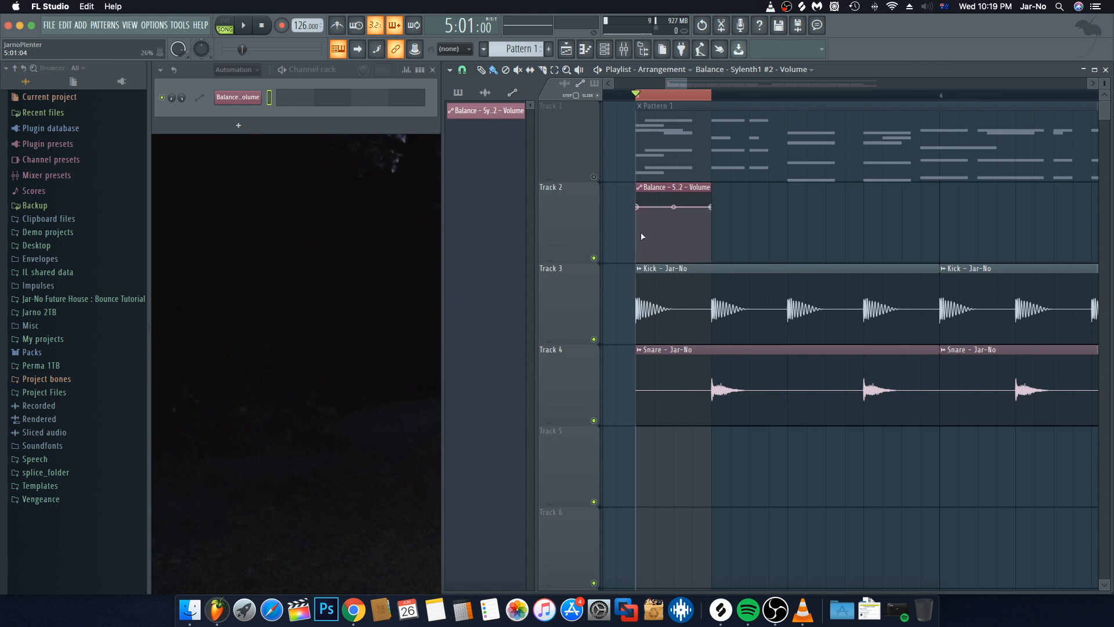
scroll(676, 98, "up", 2)
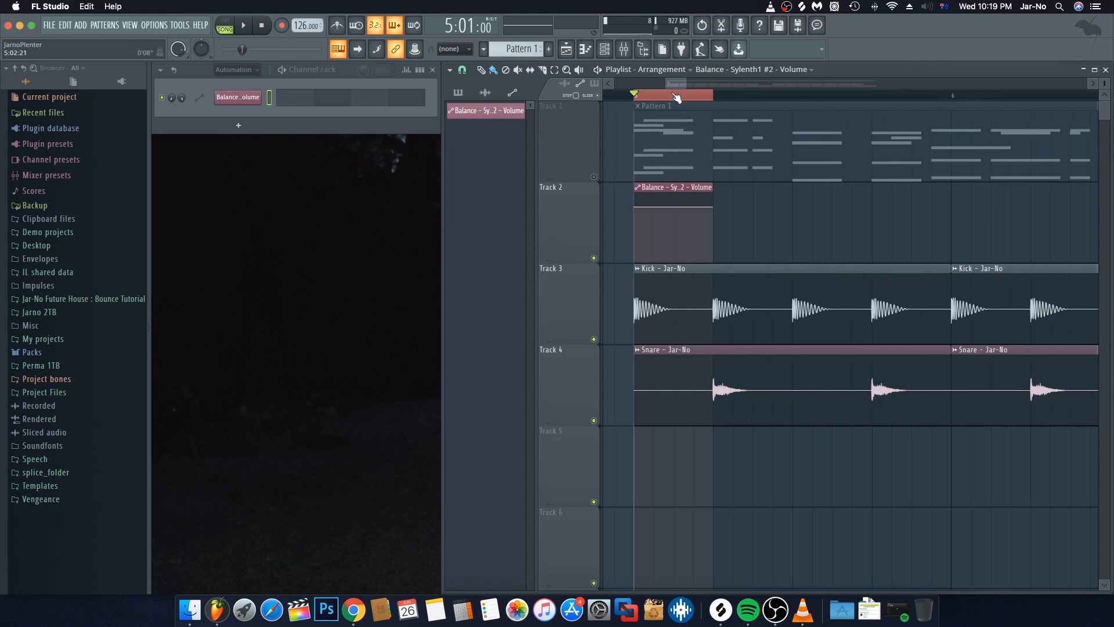
scroll(677, 98, "up", 4)
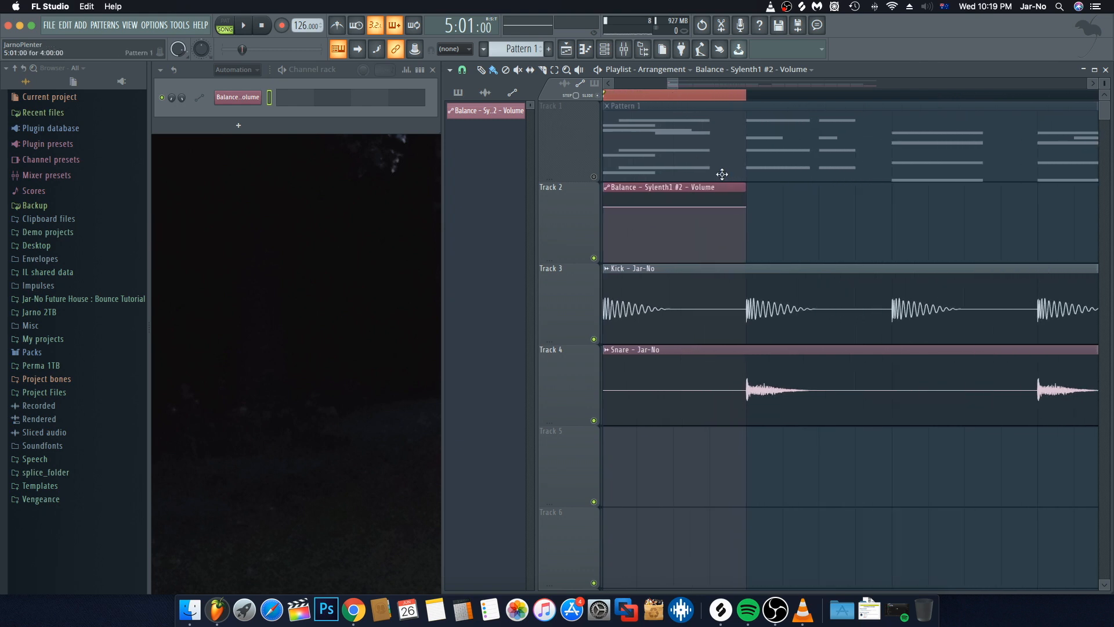
left_click_drag(722, 174, 869, 147)
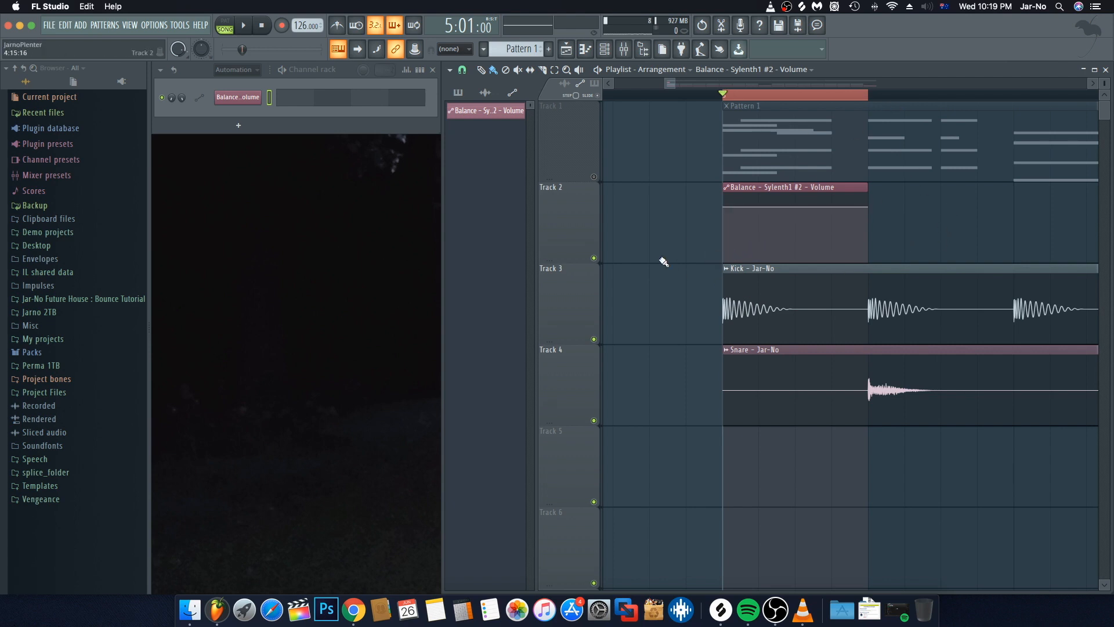
left_click_drag(753, 231, 763, 271)
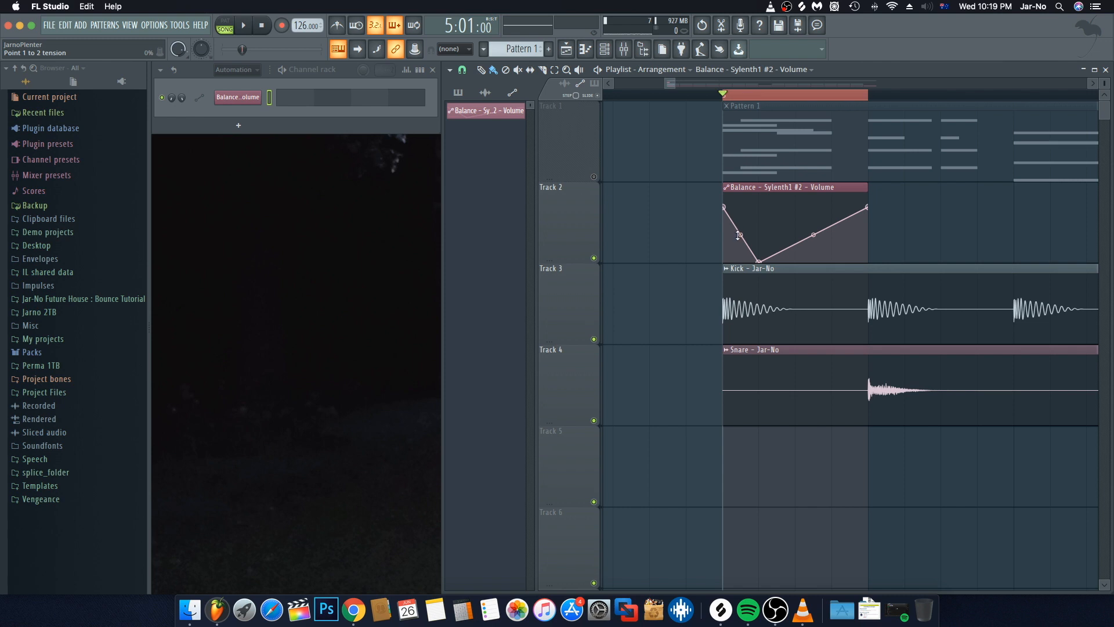
left_click_drag(739, 235, 739, 267)
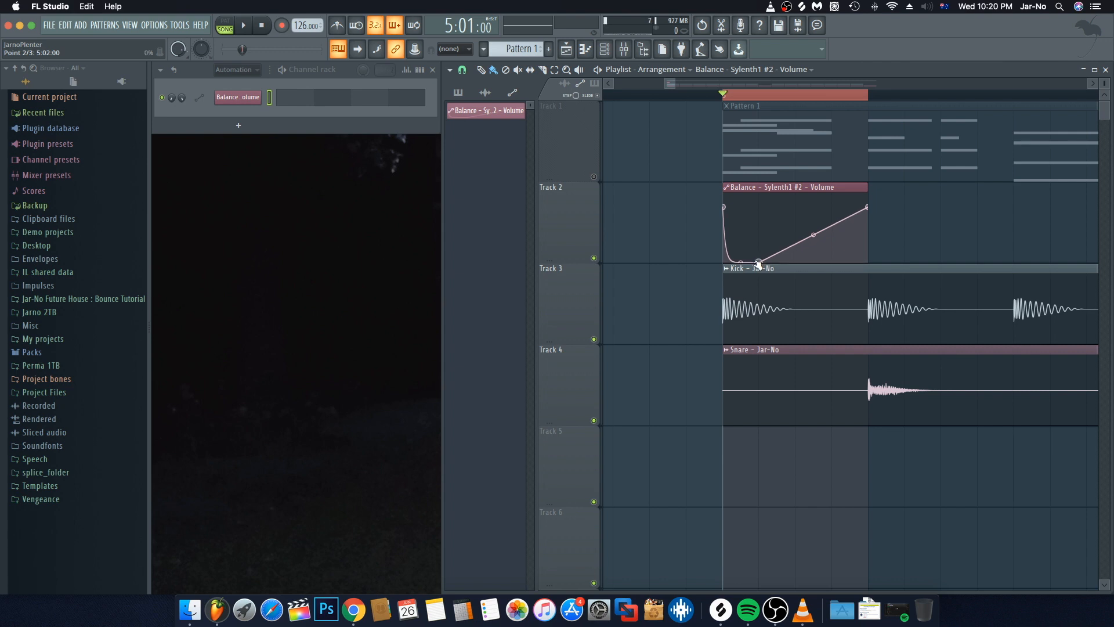
mouse_move(758, 264)
left_mouse_down()
mouse_move(749, 264)
mouse_move(777, 263)
mouse_move(745, 265)
mouse_move(759, 263)
left_mouse_up()
mouse_move(758, 263)
left_mouse_down()
mouse_move(760, 274)
mouse_move(734, 275)
mouse_move(745, 275)
left_mouse_up()
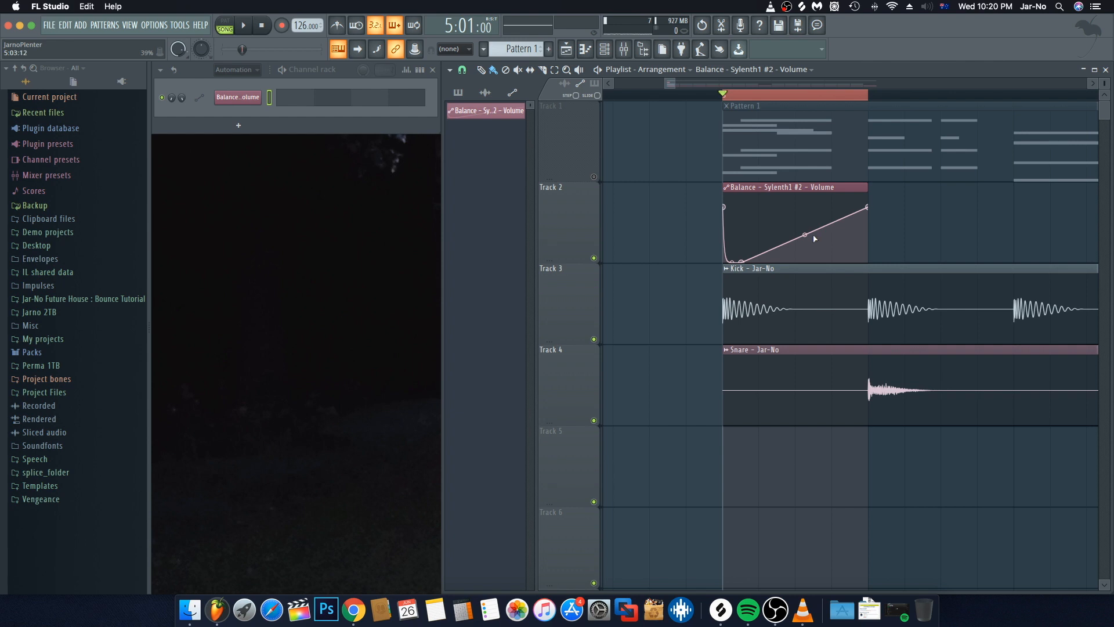
Curve the rise of the Track 2 volume automation clip so it climbs quickly and levels off near its maximum
left_click_drag(804, 234, 805, 208)
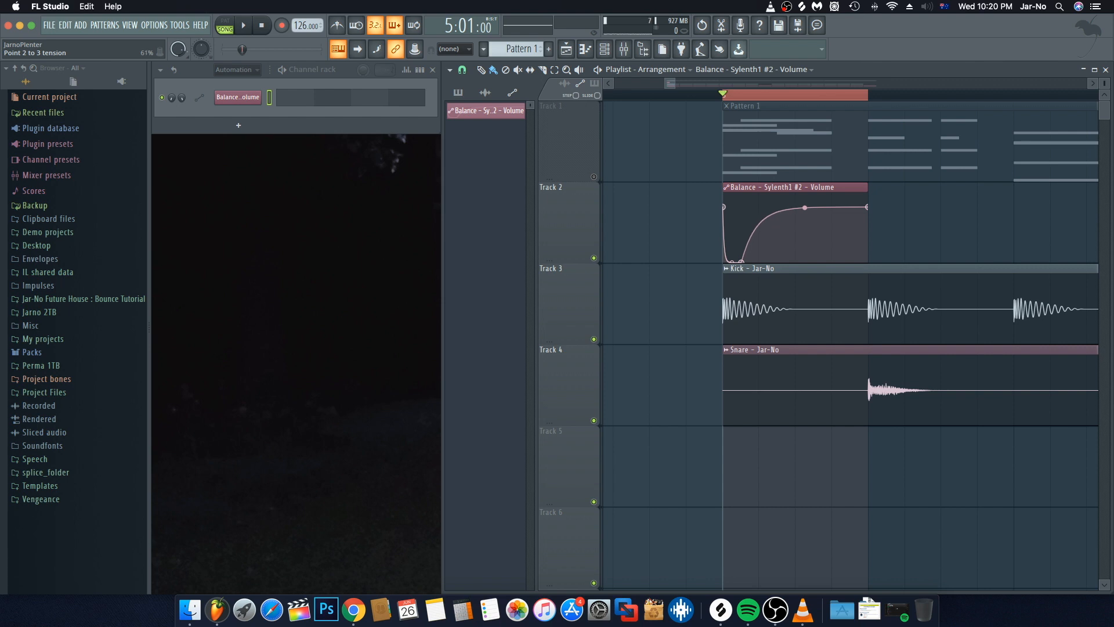
left_click_drag(805, 207, 805, 209)
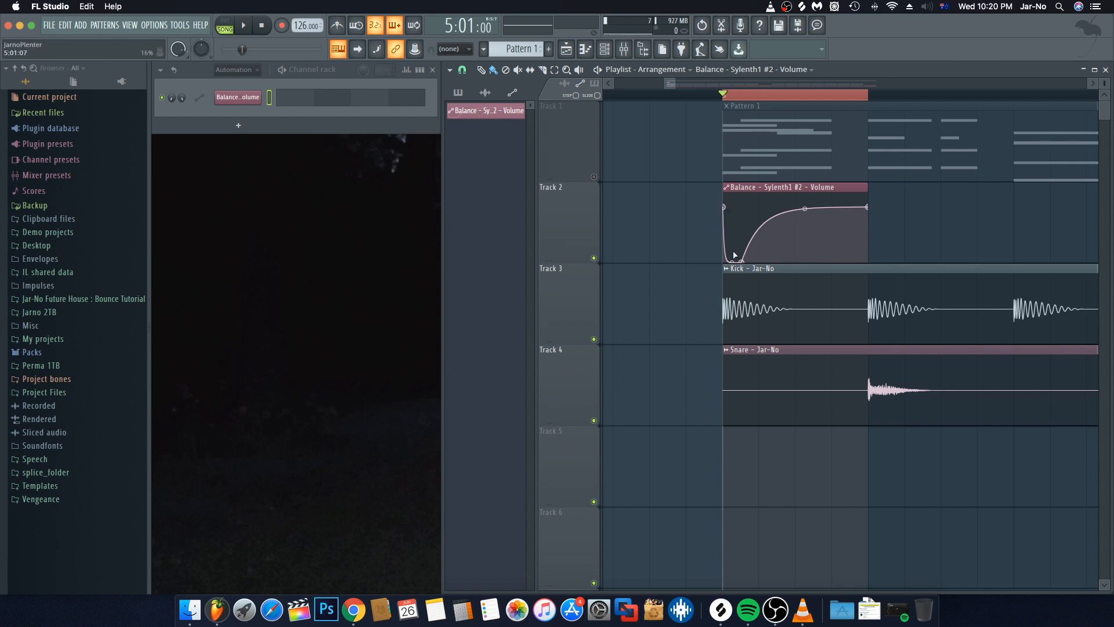
scroll(732, 254, "down", 1)
scroll(729, 227, "up", 1)
scroll(748, 120, "down", 2)
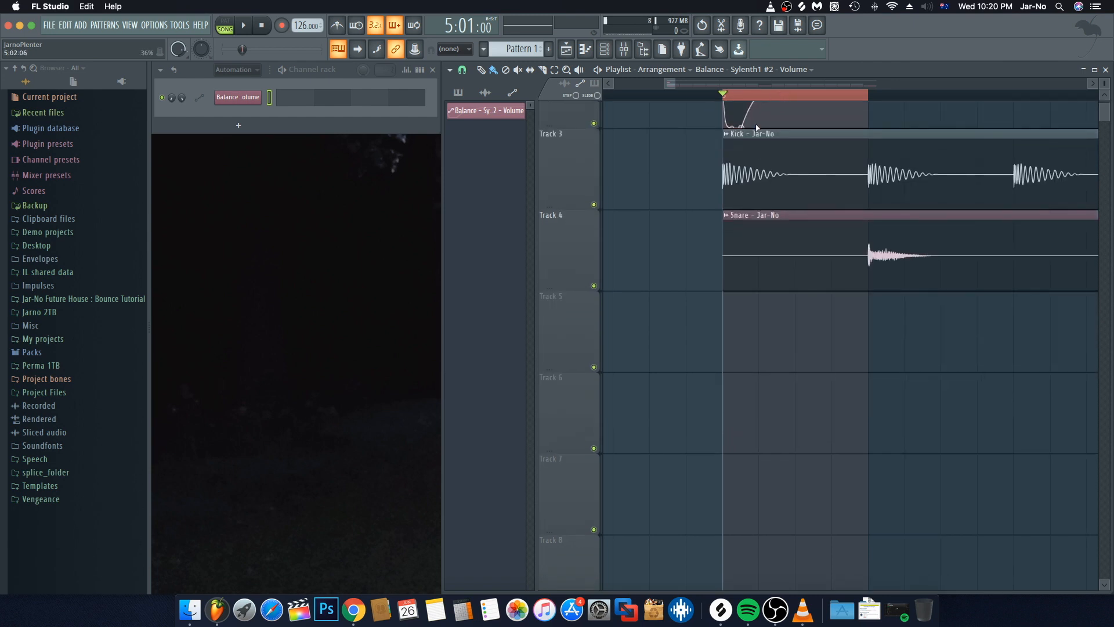
scroll(754, 127, "up", 2)
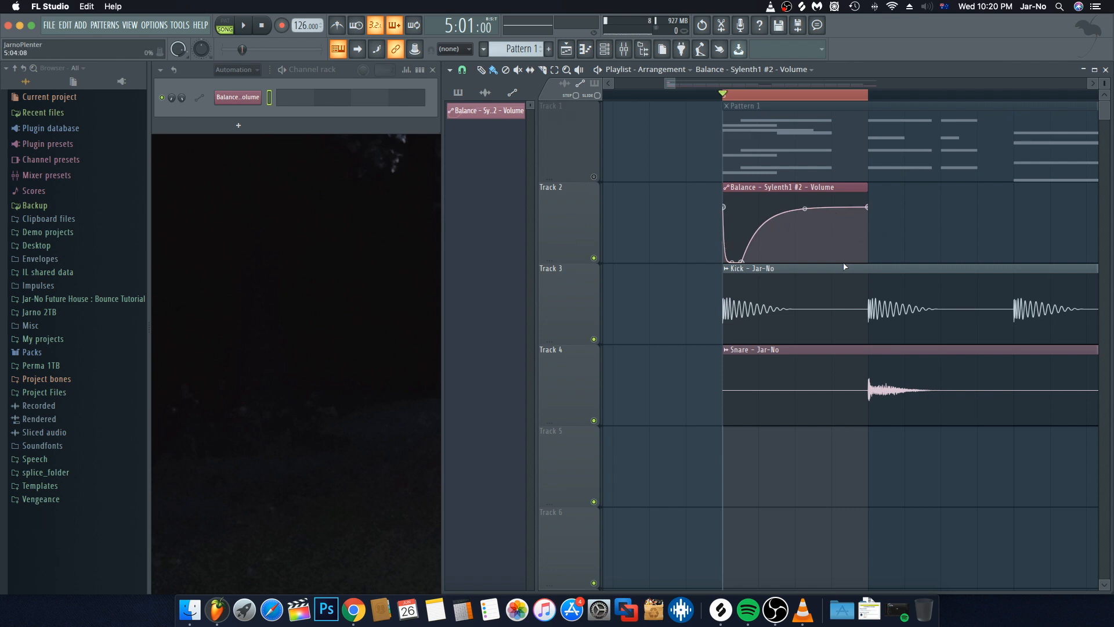
Clear the playlist time selection and repeat the volume automation clip along Track 2 from bar 5 to bar 20
right_click(724, 97)
scroll(726, 102, "down", 8)
key("ctrl+Right")
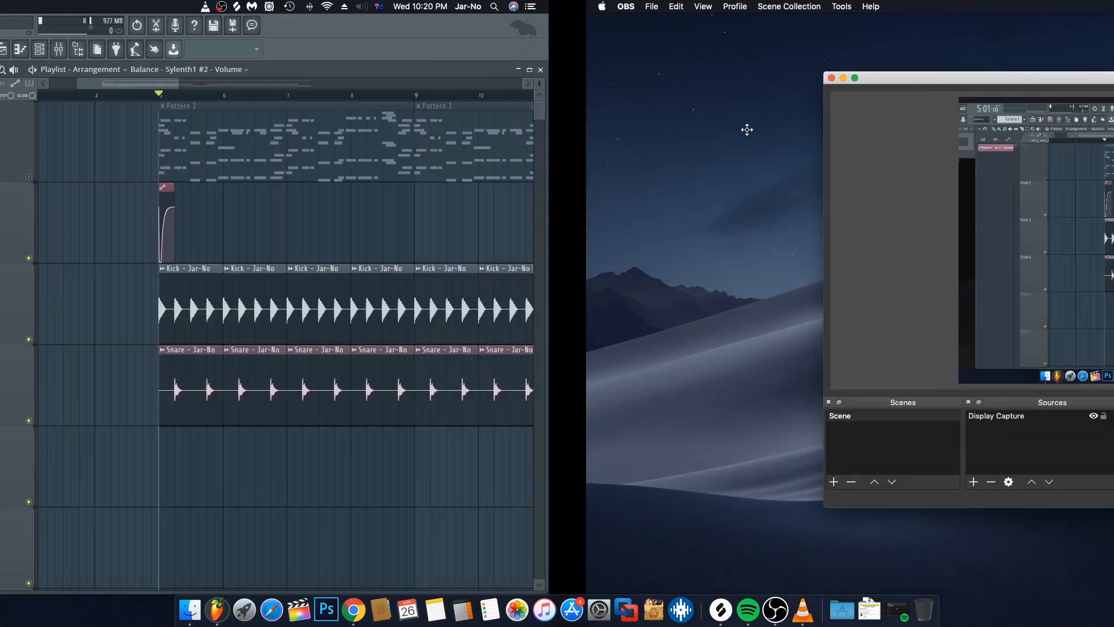
key("ctrl+Left")
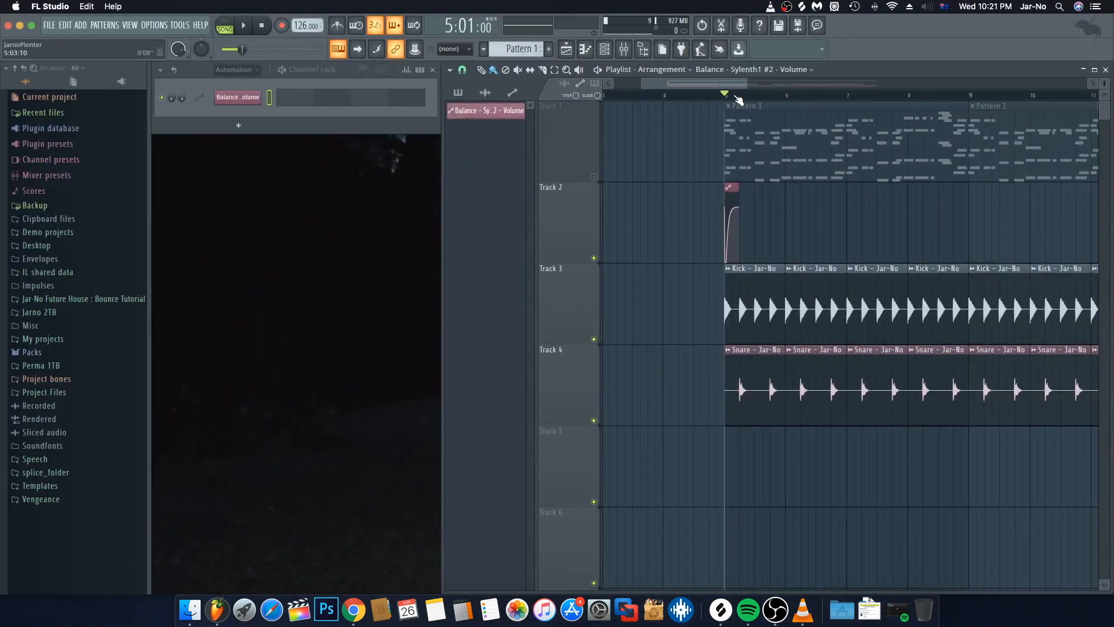
scroll(736, 96, "down", 3)
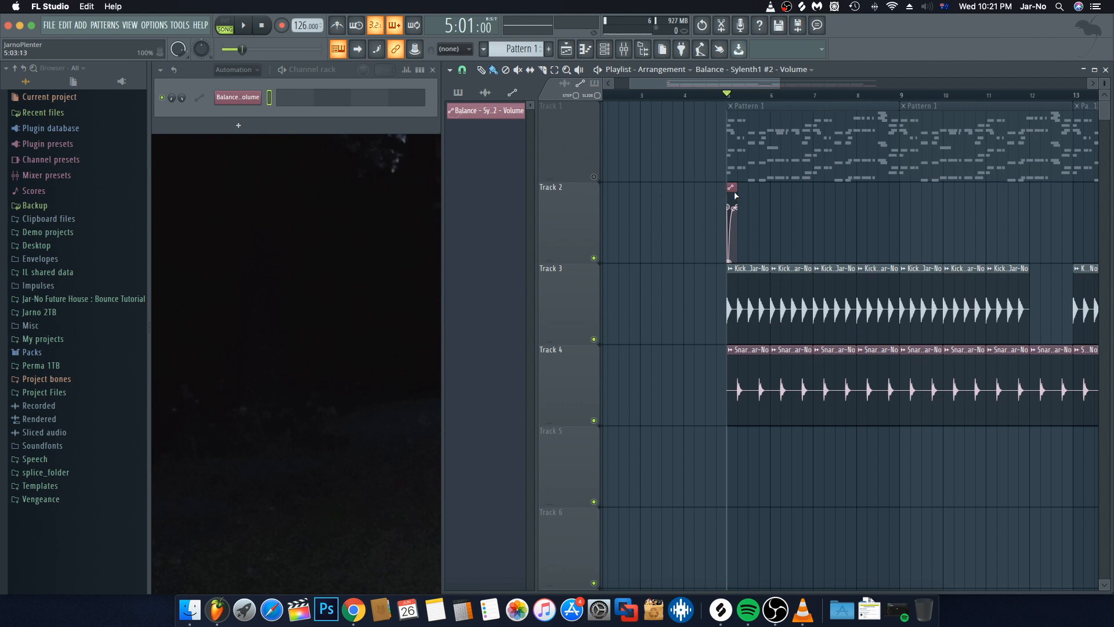
scroll(803, 99, "down", 2)
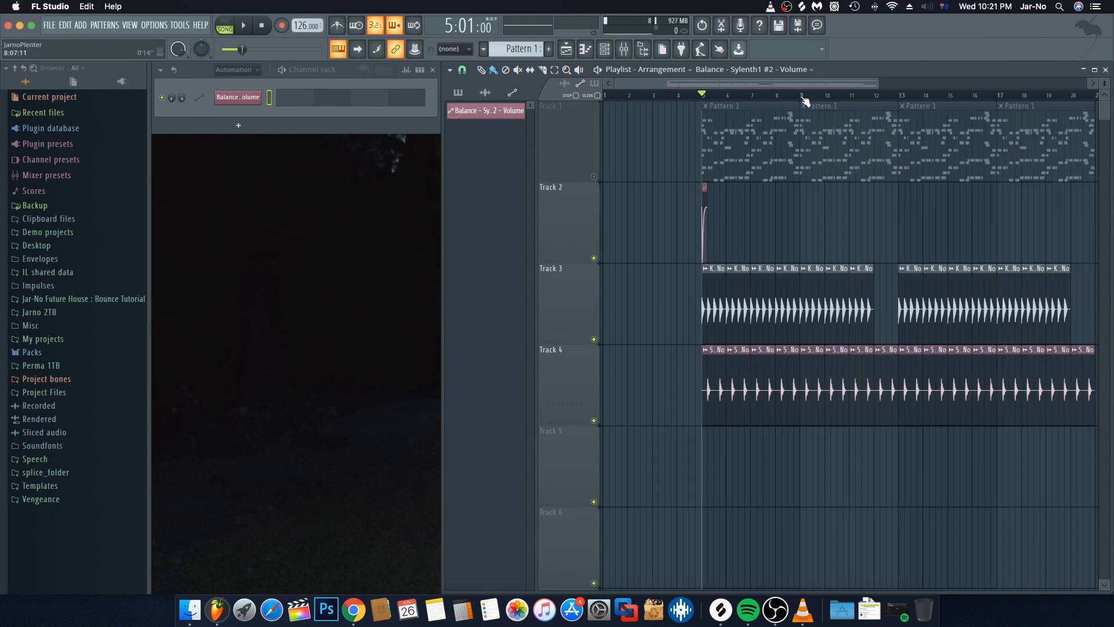
mouse_move(709, 220)
left_mouse_down()
mouse_move(1087, 225)
mouse_move(1053, 240)
left_mouse_up()
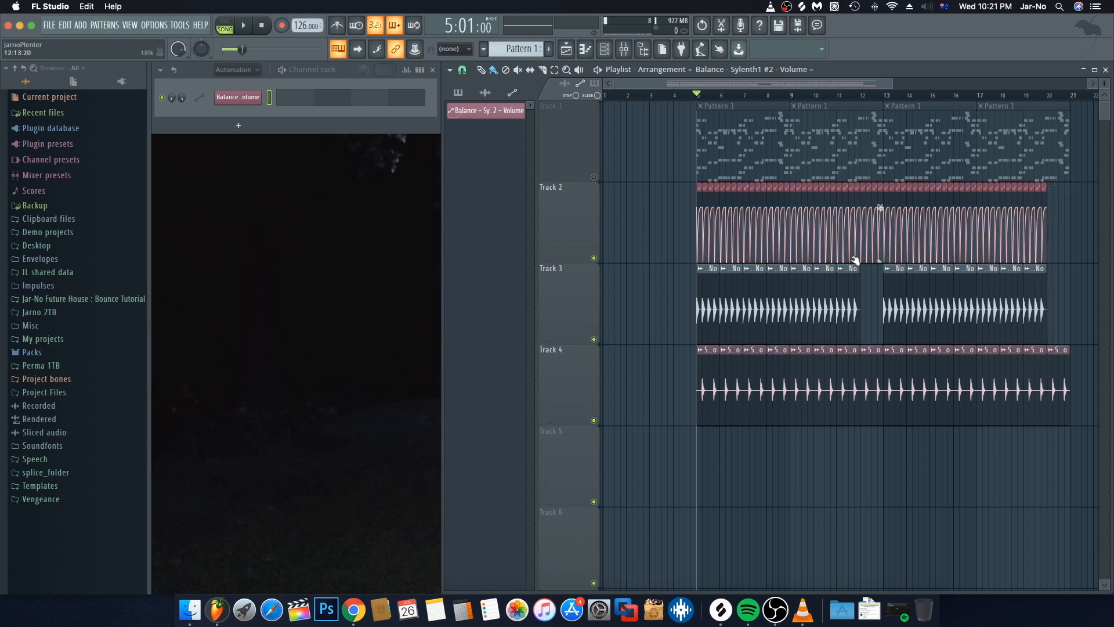
Delete the four Track 2 automation clips in bar 12, where Track 3 has no kicks
right_click(880, 262)
right_click(874, 261)
right_click(868, 261)
right_click(863, 261)
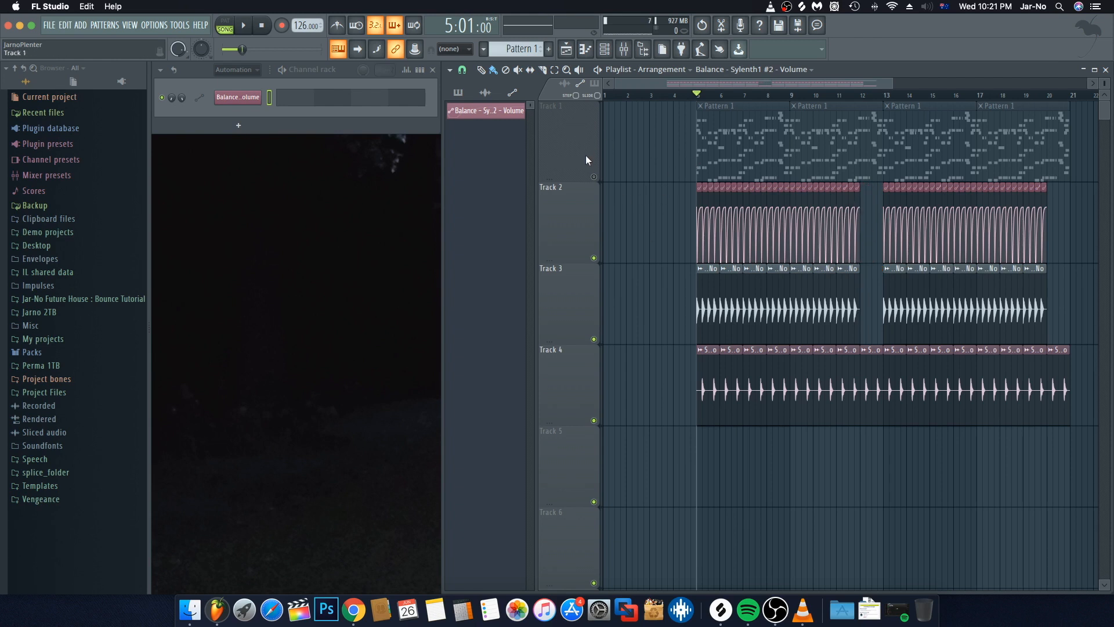
Unmute Track 1, mute the kick and snare tracks, and play the sidechained synths from bar 5
left_click(593, 176)
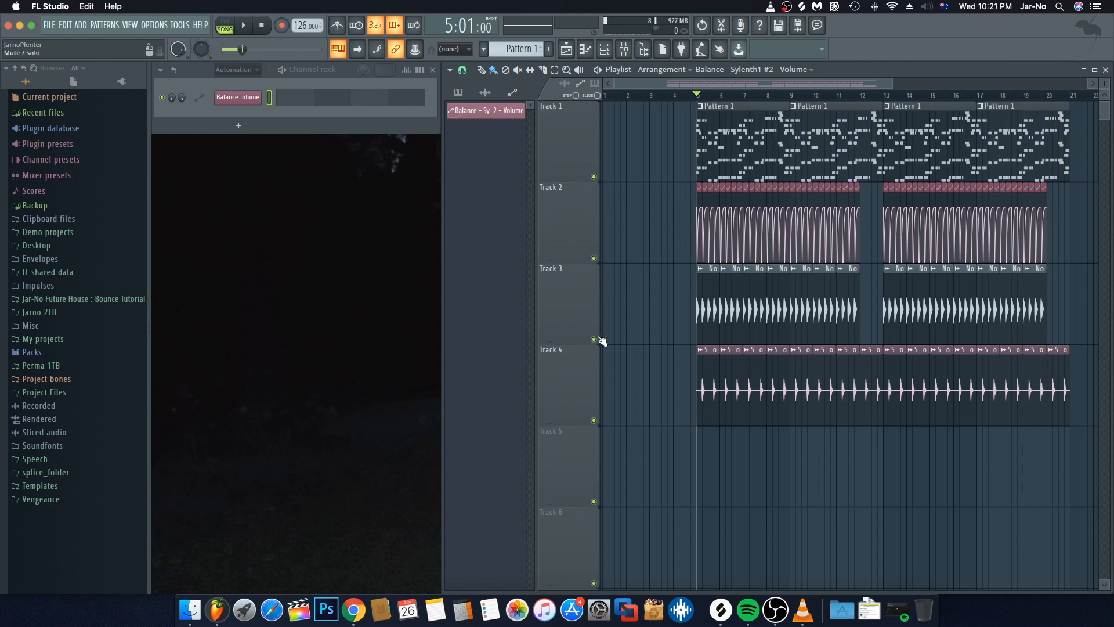
left_click(593, 339)
scroll(595, 343, "down", 2)
left_click(594, 352)
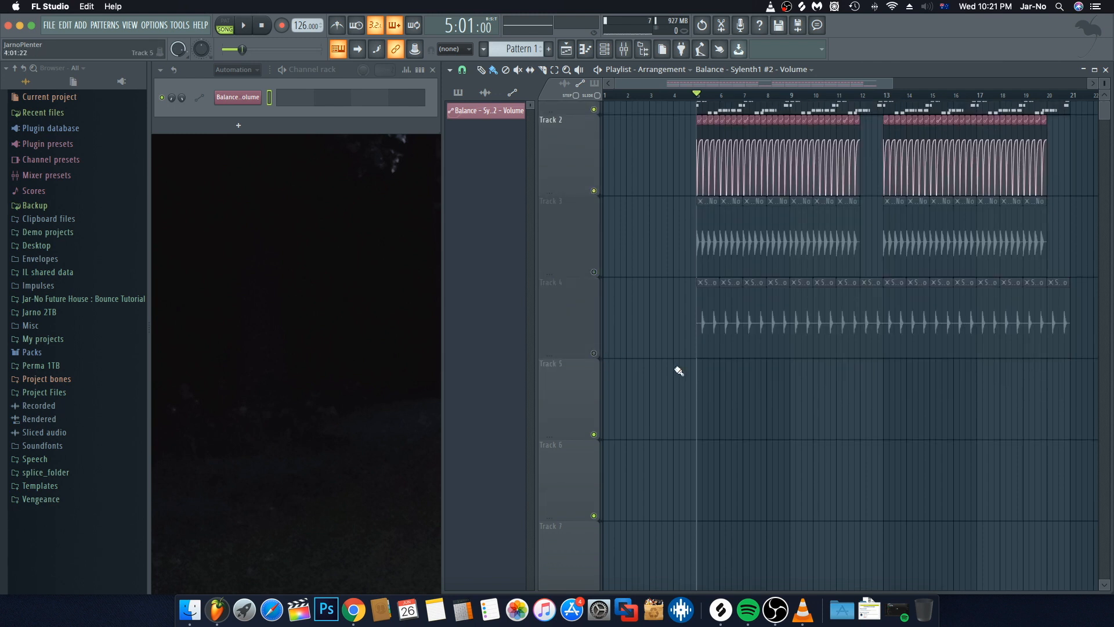
scroll(676, 370, "up", 2)
key("space")
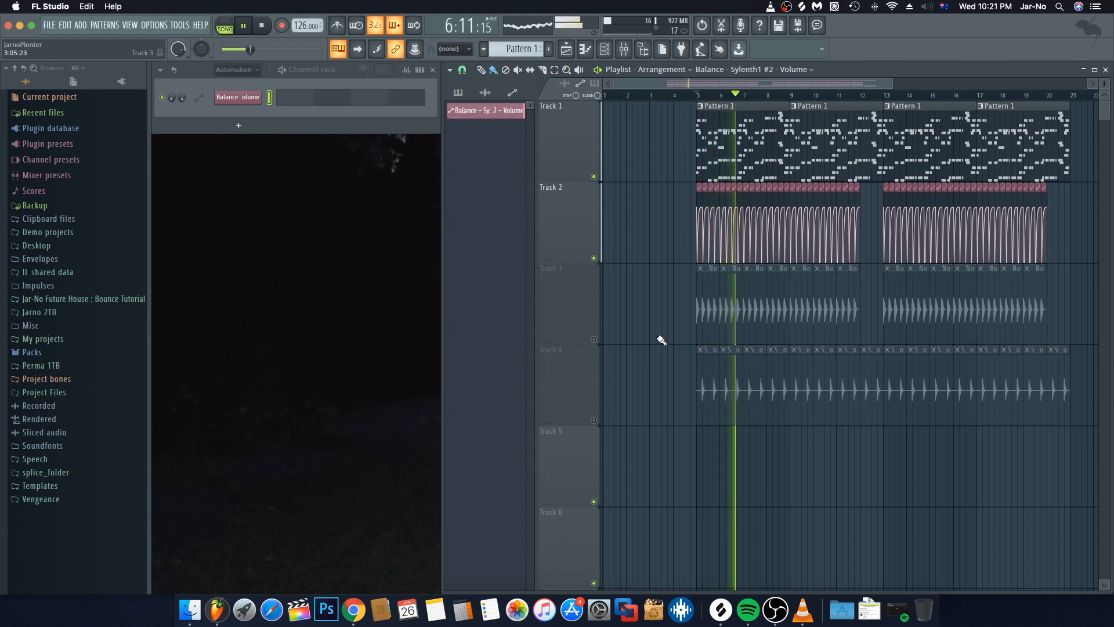
key("space")
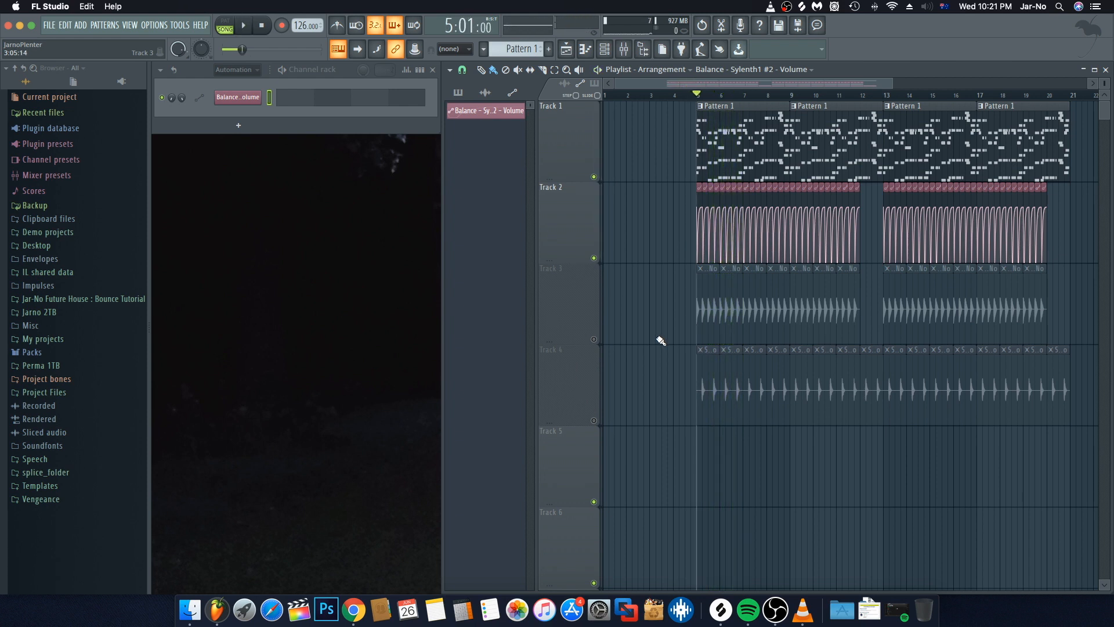
Unmute Track 3 and Track 4 and play the synths together with the kick and snare
left_click(594, 340)
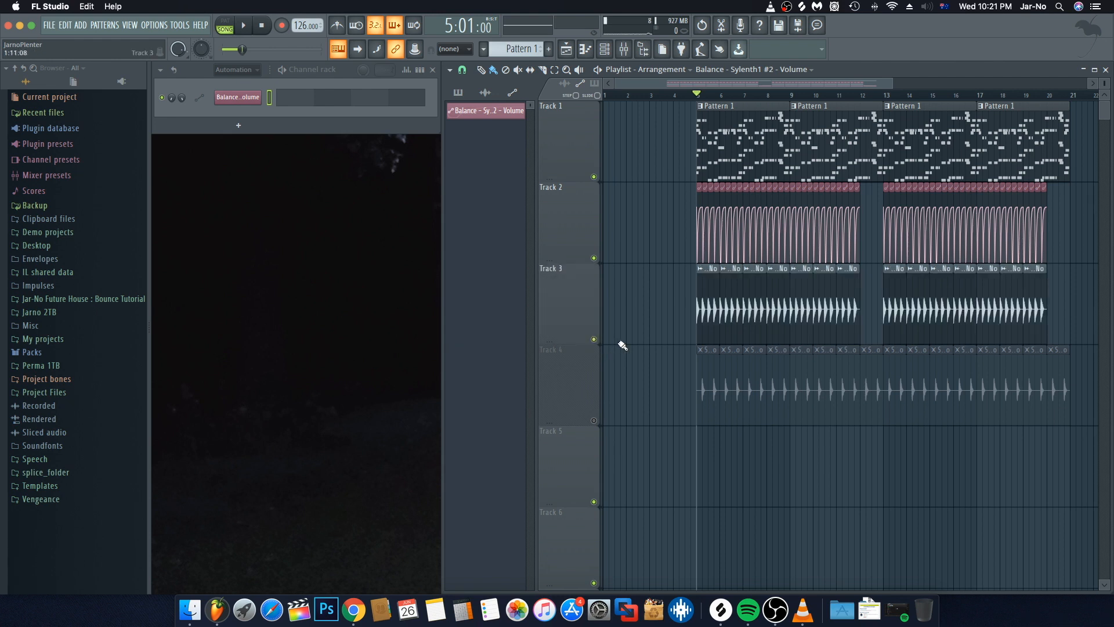
left_click(594, 420)
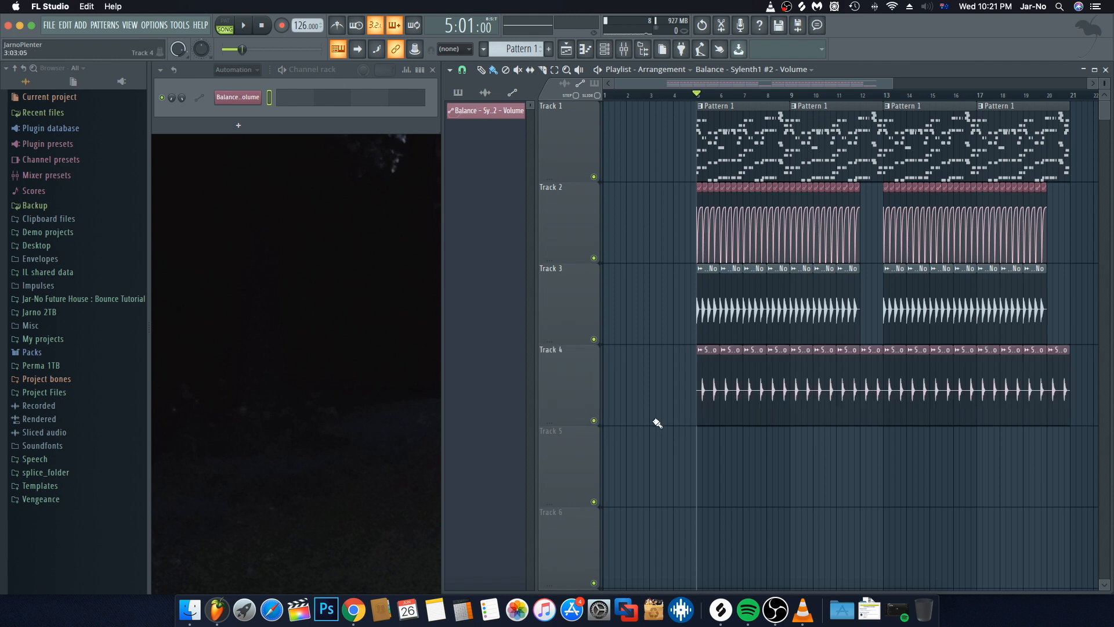
key("space")
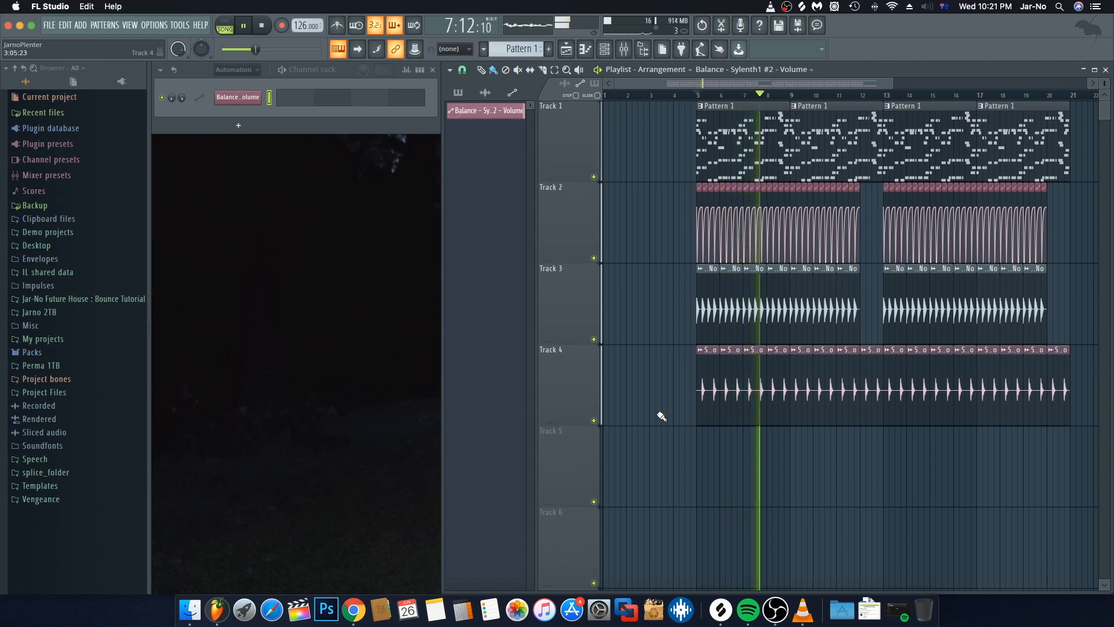
scroll(713, 102, "up", 5)
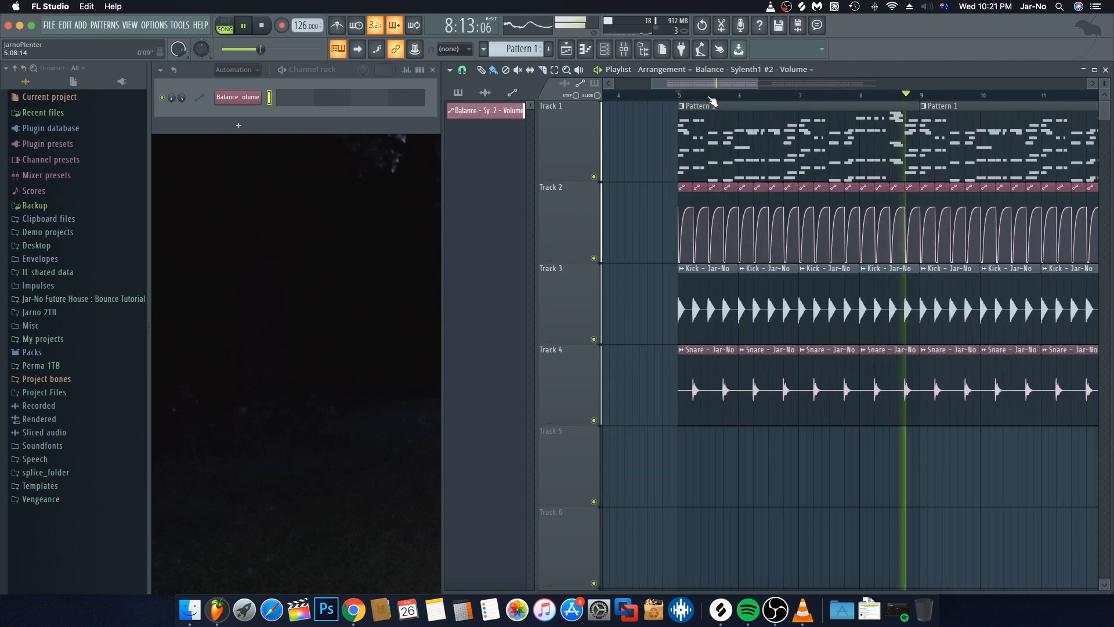
key("space")
Bend the sidechain clip's rise slightly more and shift its third point a little earlier to shorten the silent section
scroll(712, 102, "up", 3)
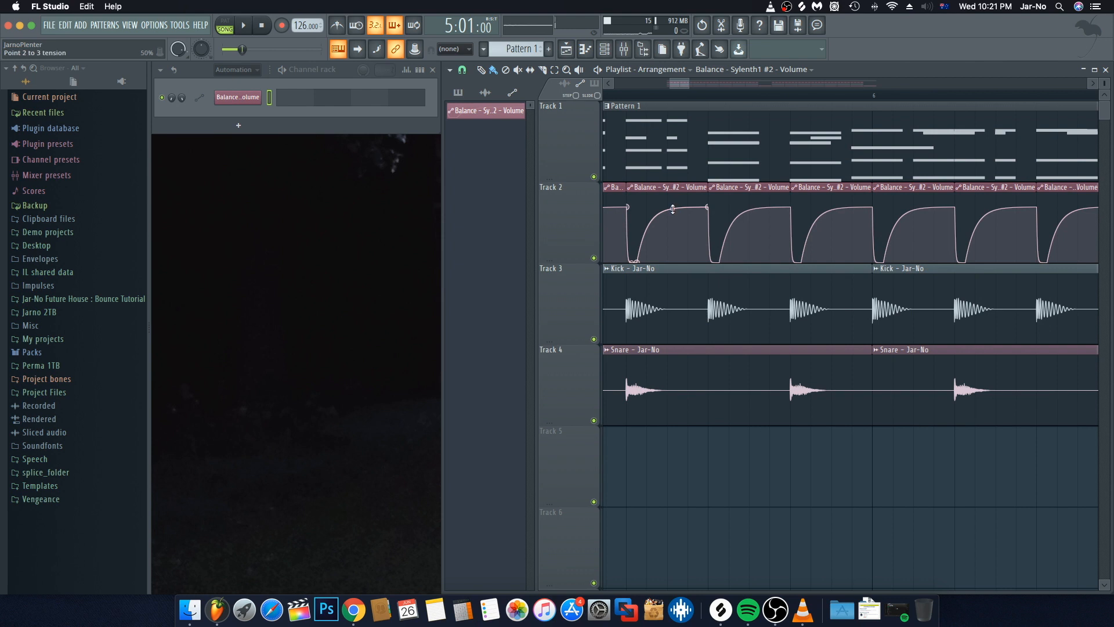
left_click_drag(672, 208, 671, 203)
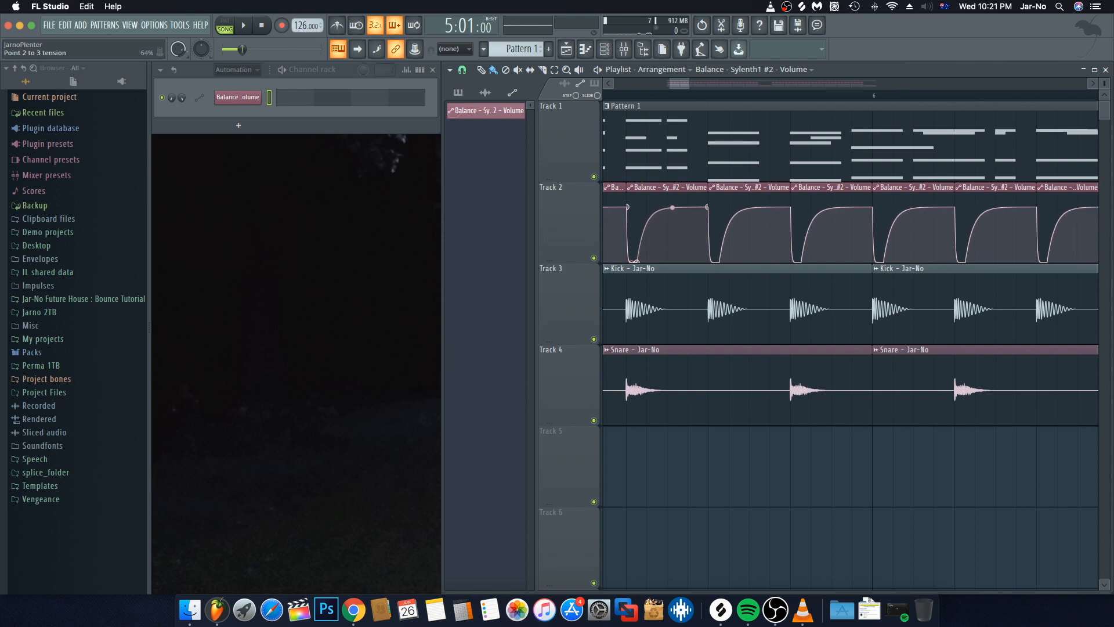
scroll(691, 201, "left", 5)
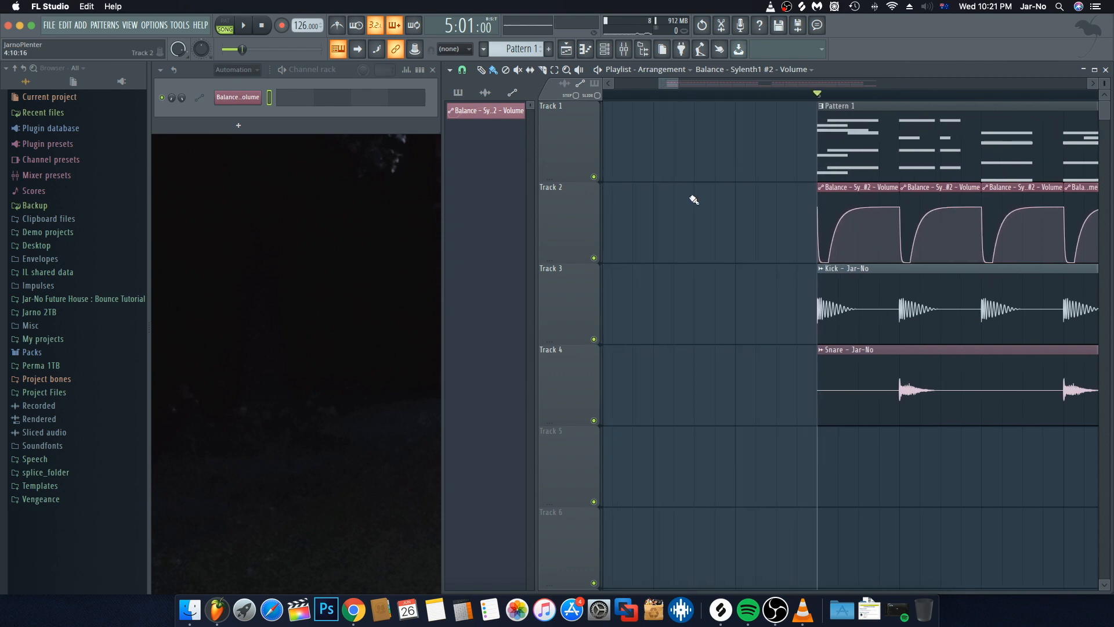
scroll(879, 98, "up", 4)
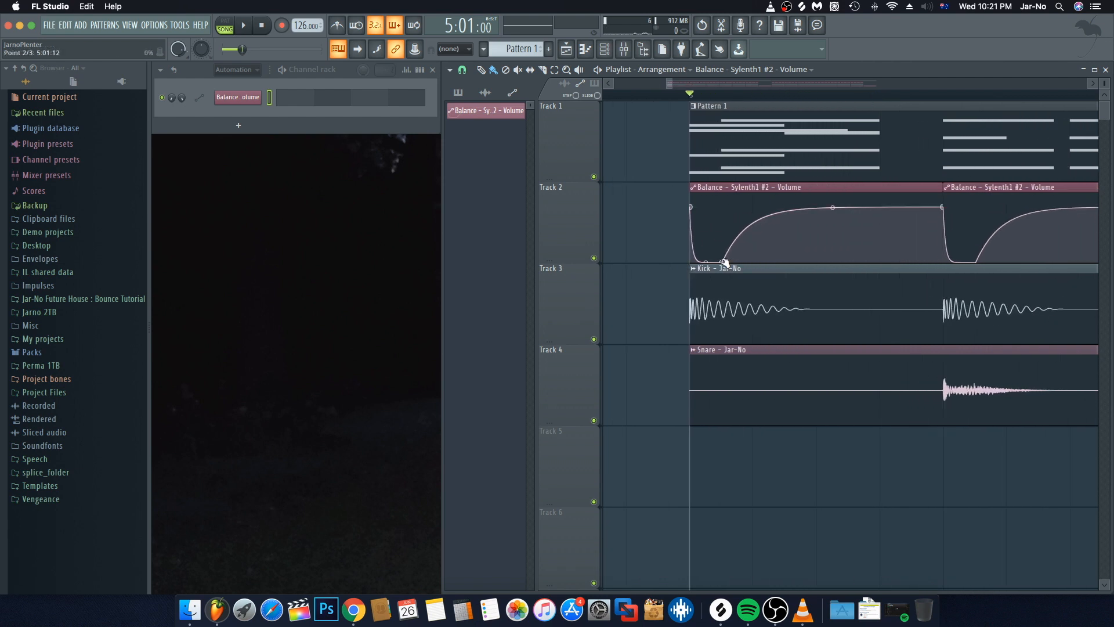
left_click_drag(725, 262, 686, 271)
Play the full arrangement from bar 5 to hear the adjusted sidechain curve
key("space")
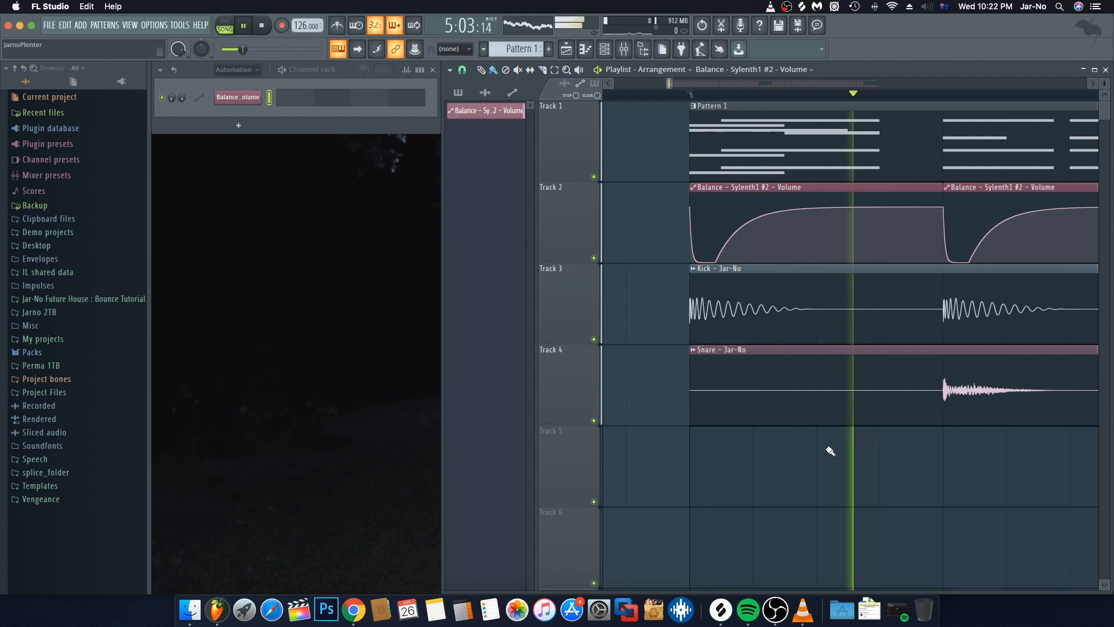
scroll(789, 100, "down", 2)
scroll(789, 100, "down", 3)
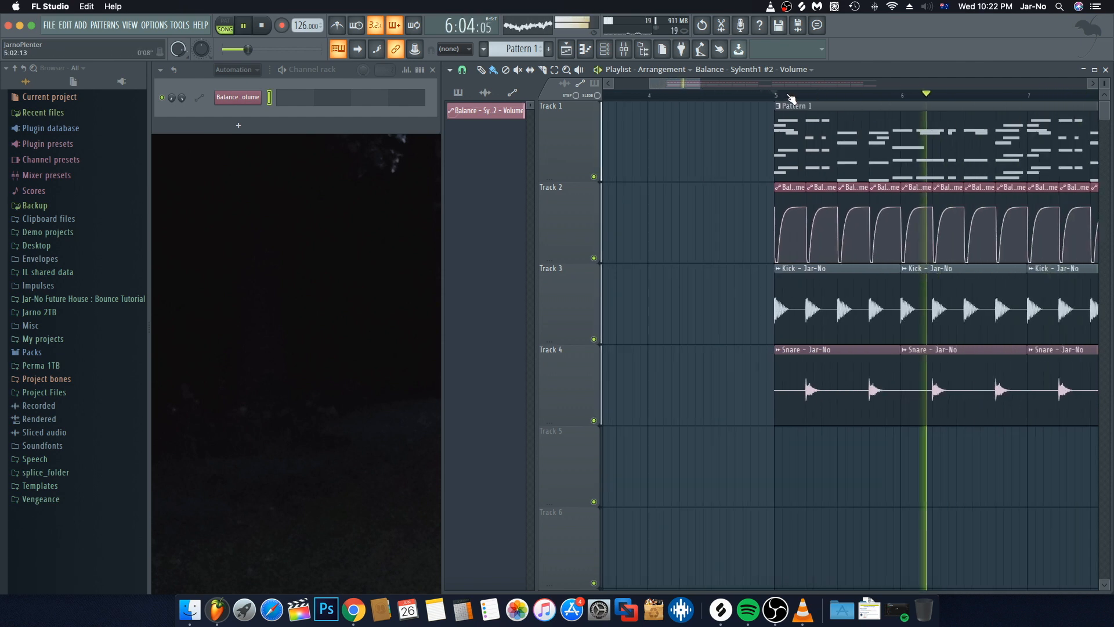
scroll(797, 100, "down", 2)
scroll(797, 100, "down", 4)
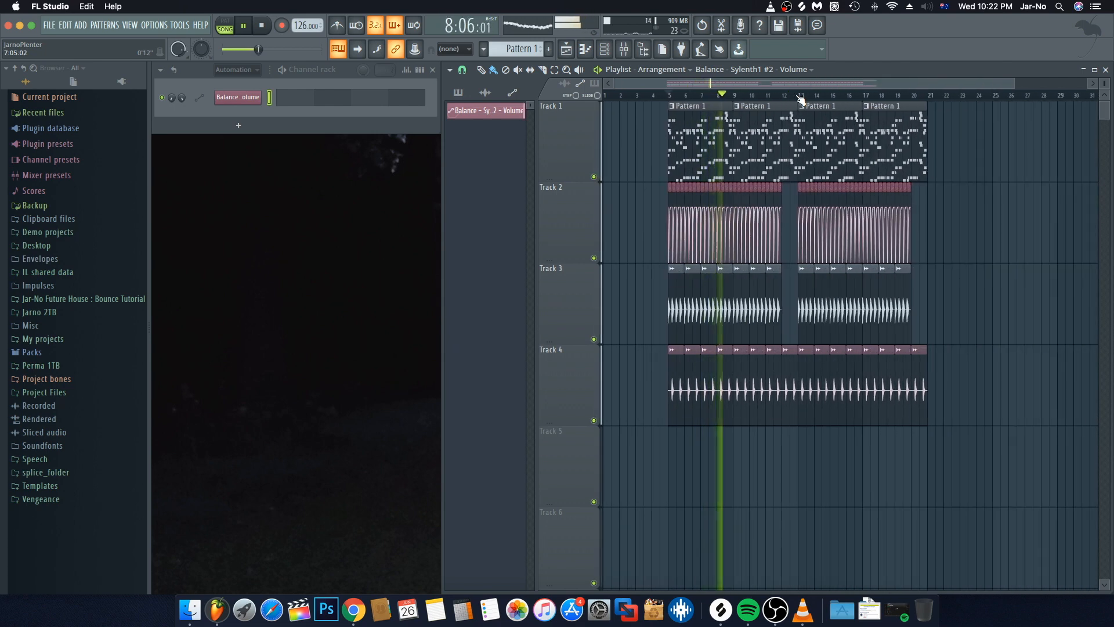
key("space")
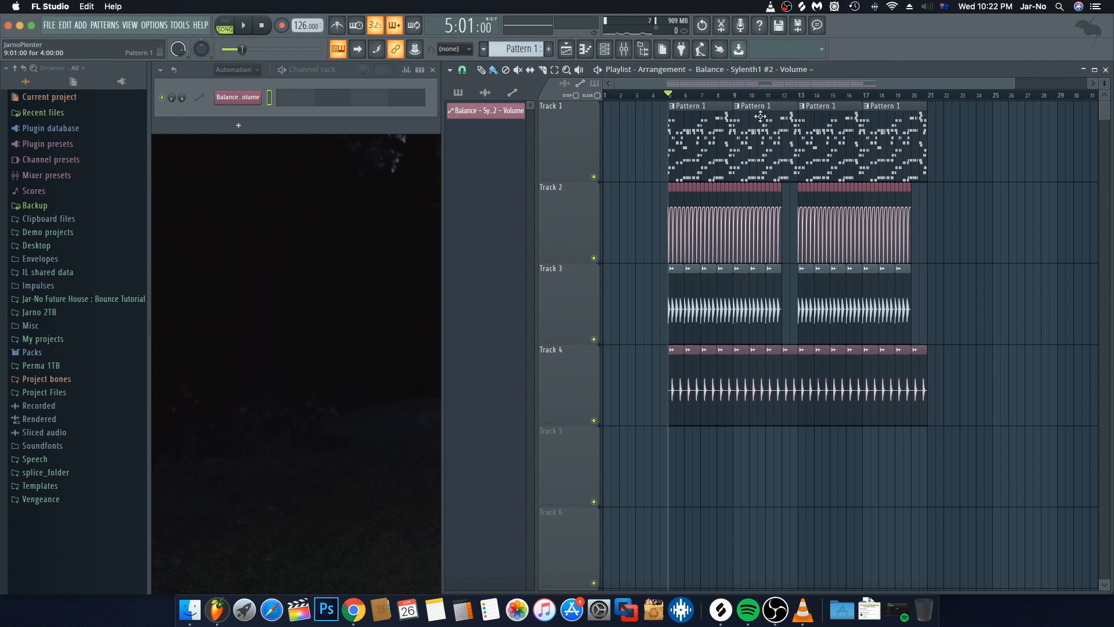
Place the Vocal Bed sample from the tutorial's Samples folder on Track 5 at bar 5 and repeat it at bar 13
left_click(220, 69)
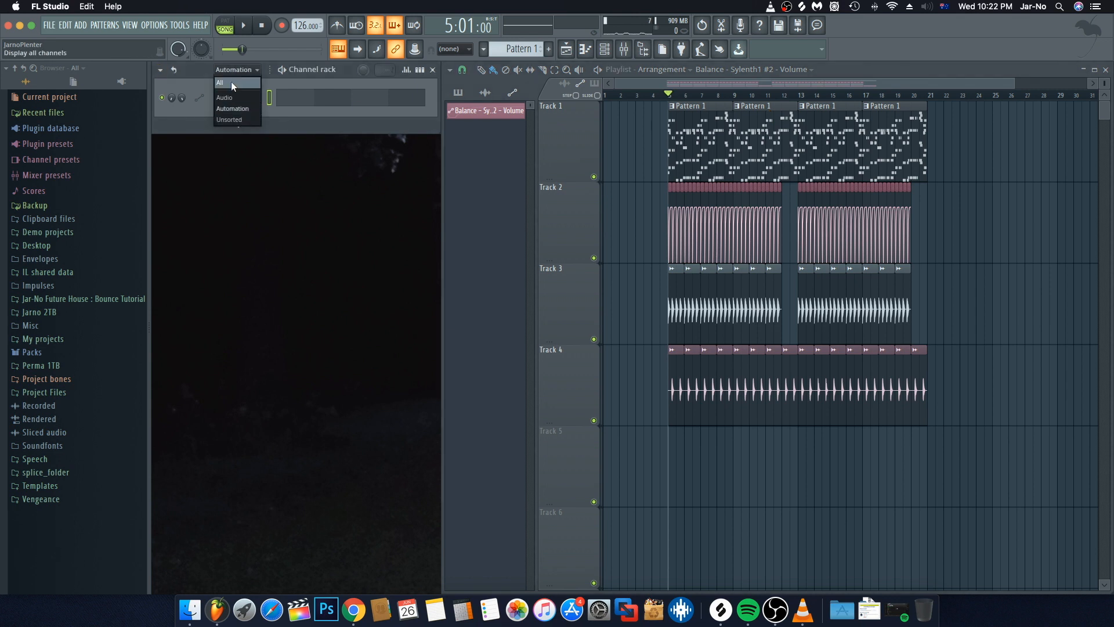
left_click(228, 119)
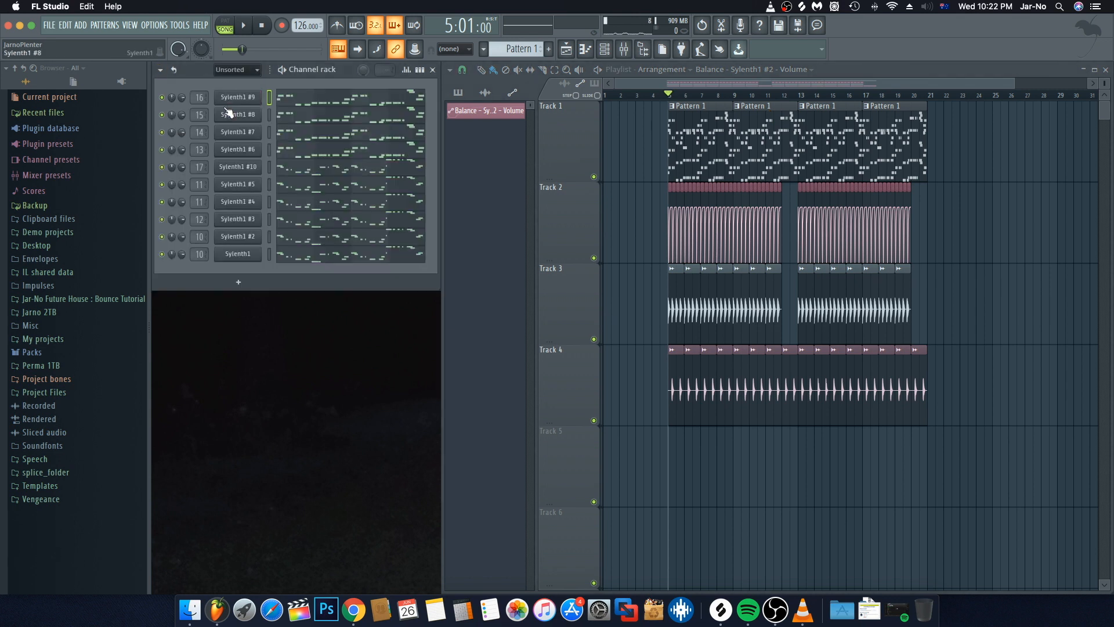
left_click(81, 299)
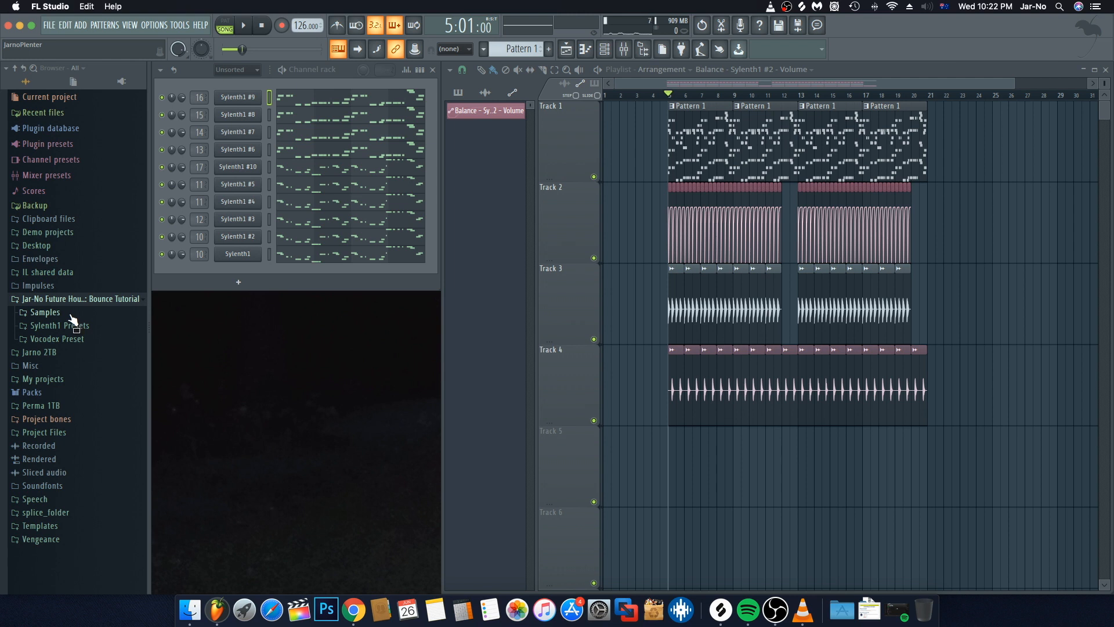
left_click(70, 315)
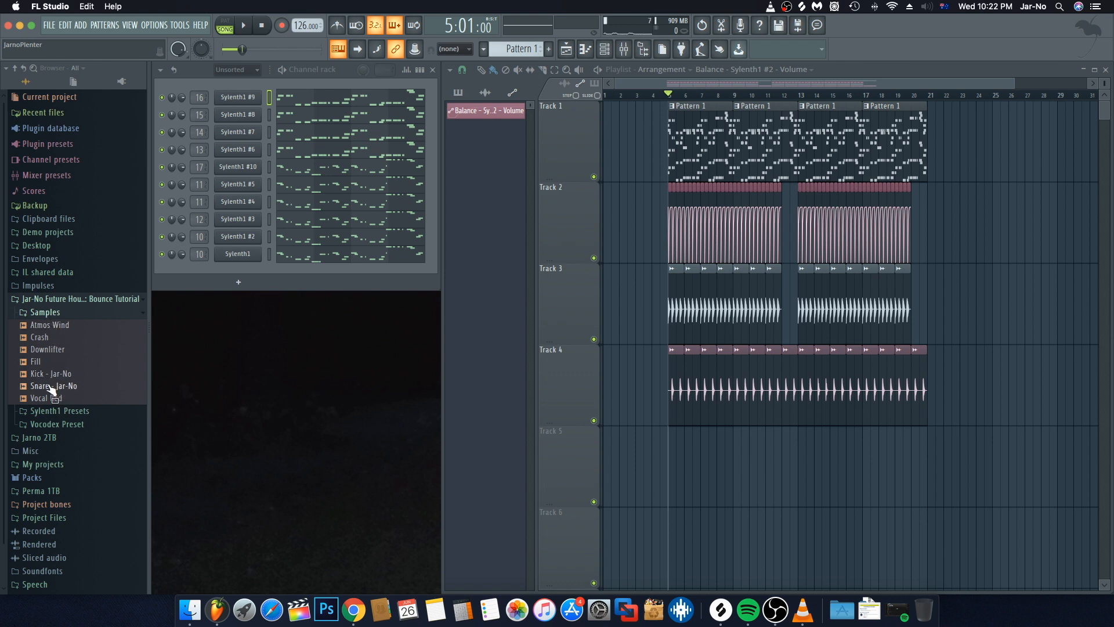
left_click_drag(45, 402, 670, 470)
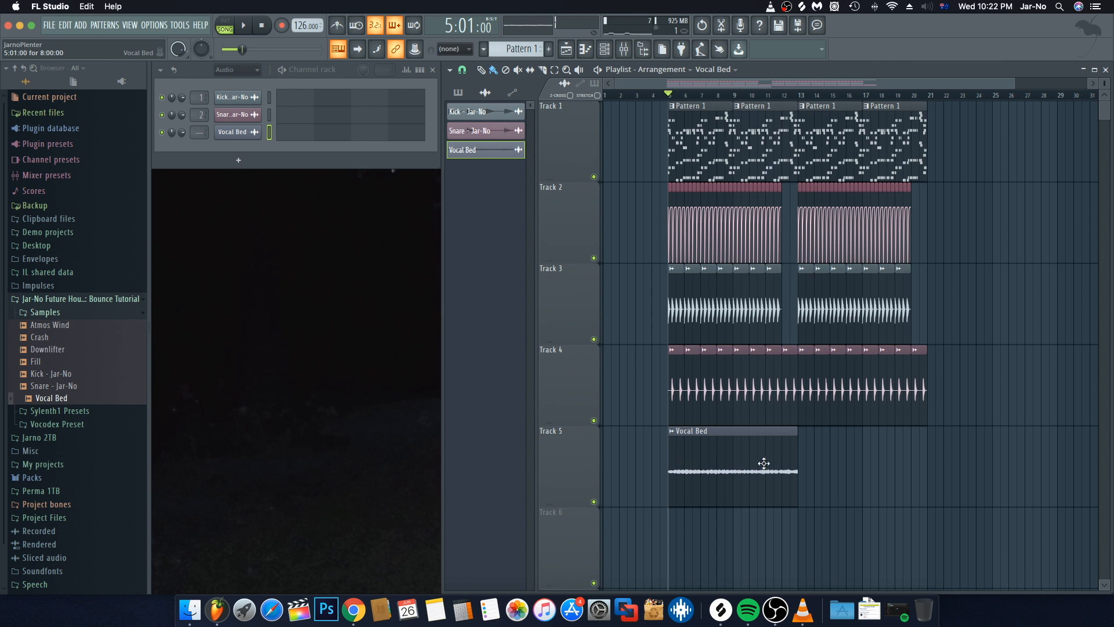
left_click(803, 461)
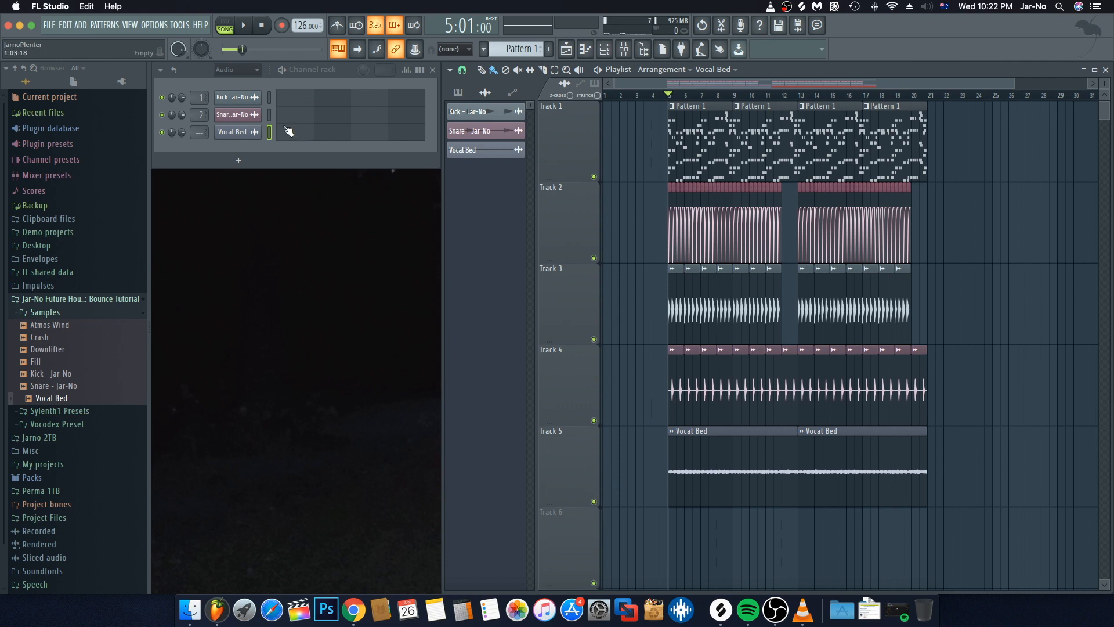
Route the Vocal Bed channel to mixer insert 25, beyond the Sylenth1 tracks
left_click(269, 135)
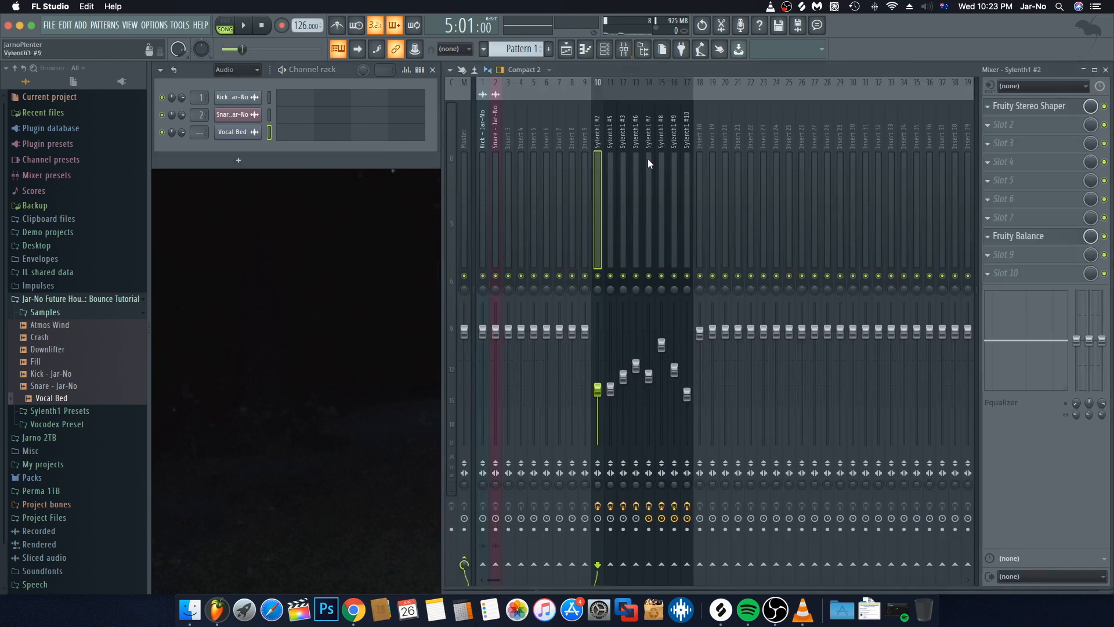
left_click(624, 49)
left_click(699, 181)
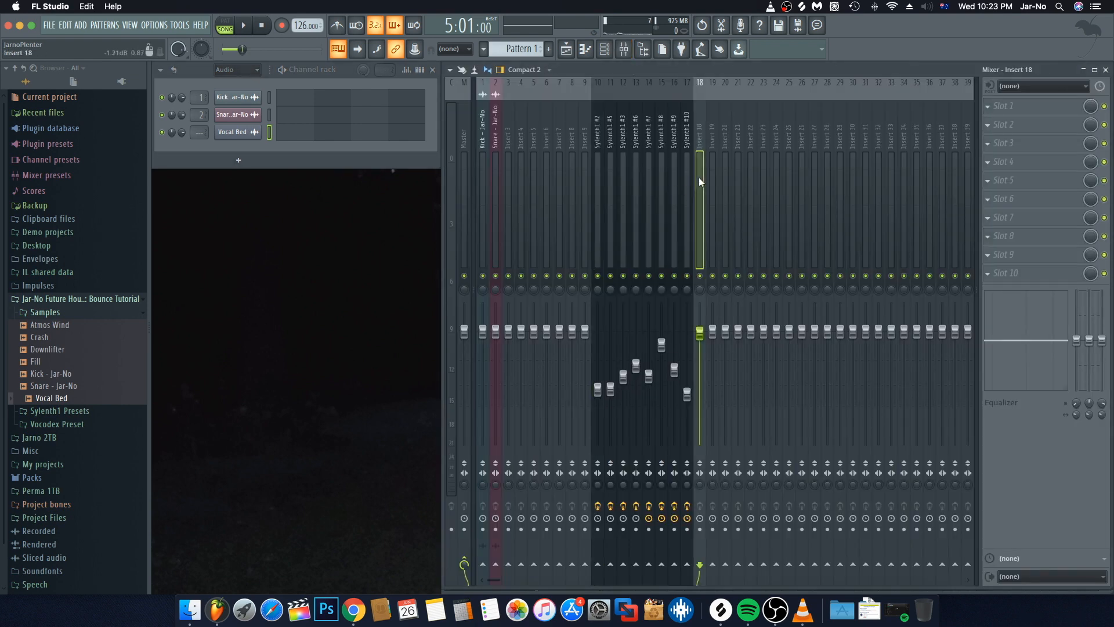
key("Right")
key("Right")
key("Right")
key("Right")
key("Right")
key("Right")
key("Right")
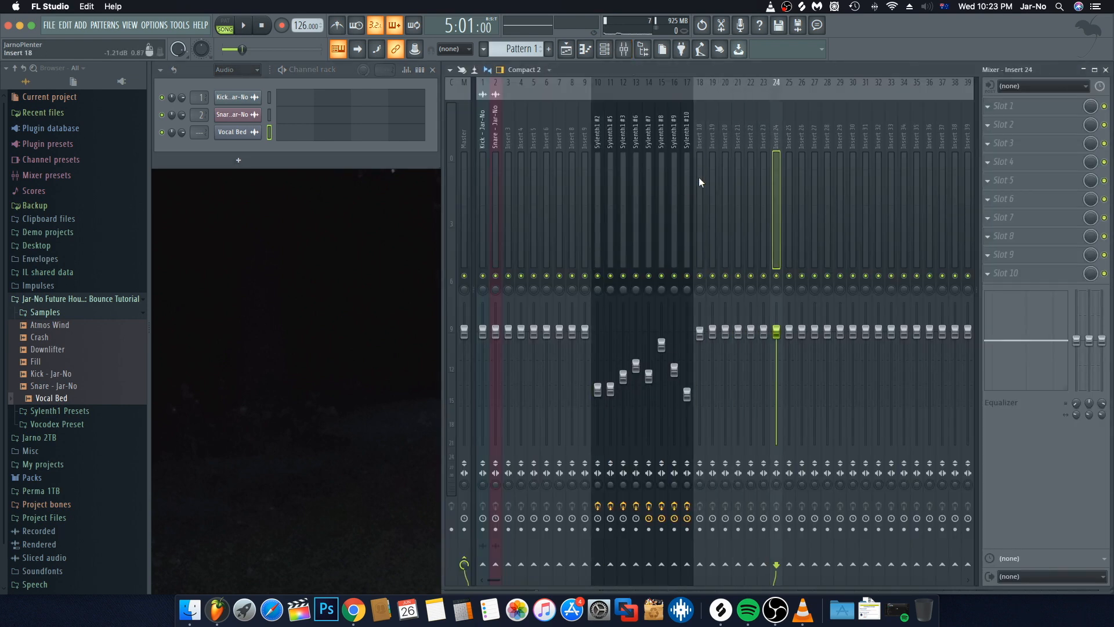
key("ctrl+l")
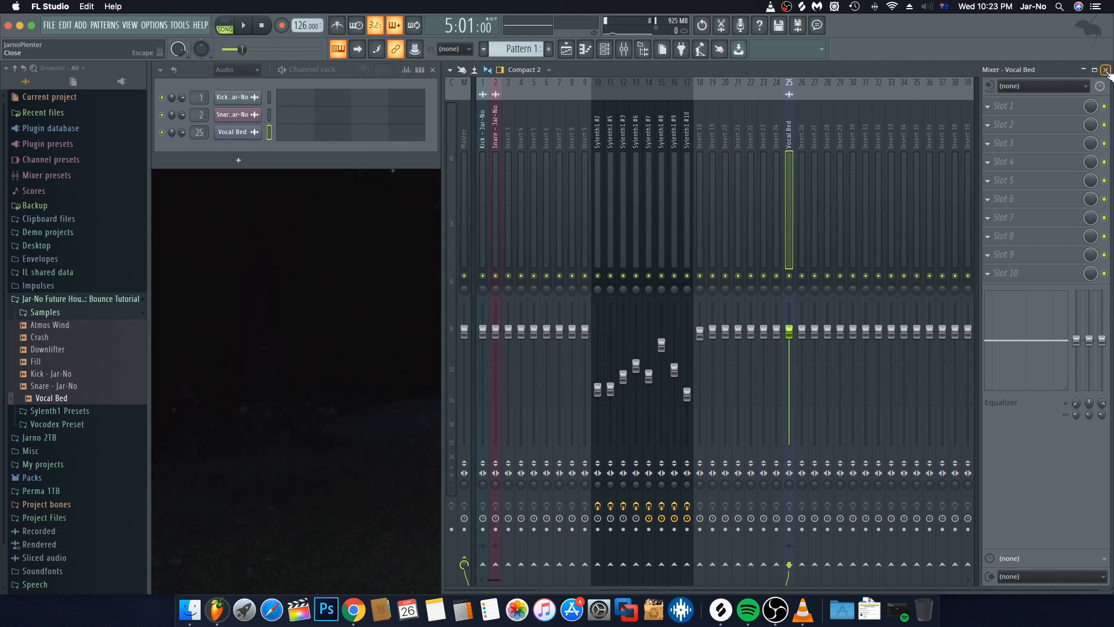
Play the Vocal Bed soloed on its mixer track from bar 5, and close the mixer
key("space")
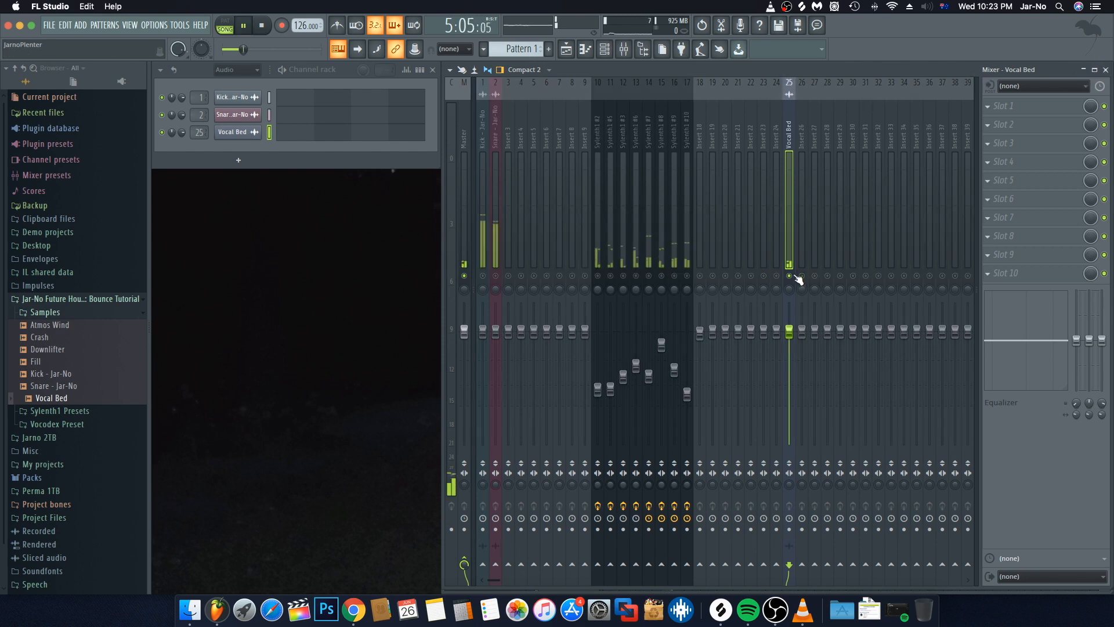
key("space")
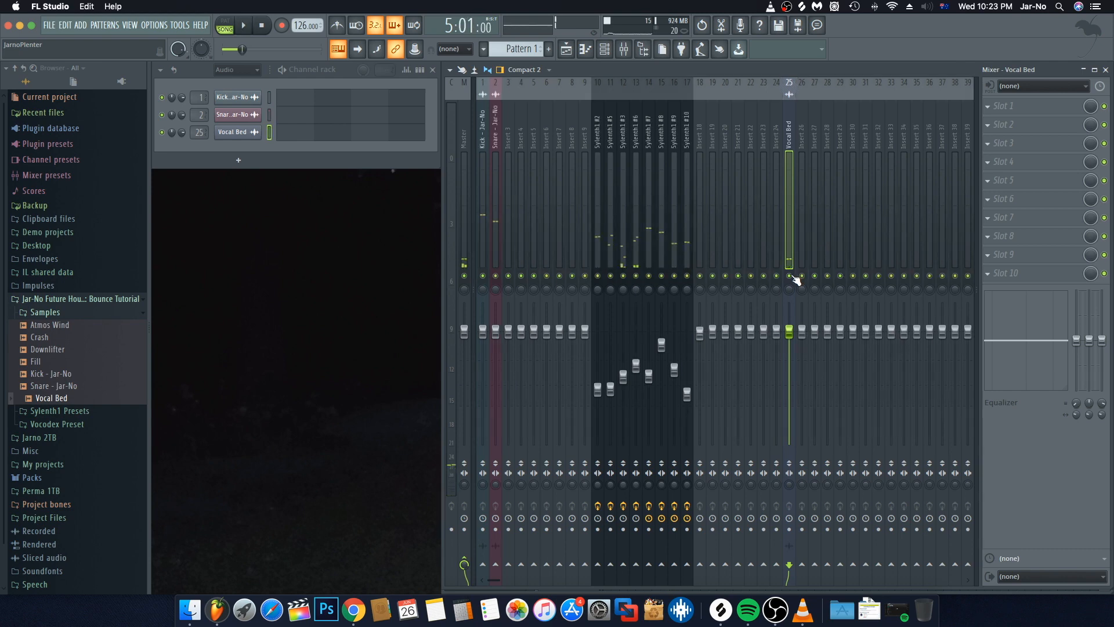
left_click(1105, 69)
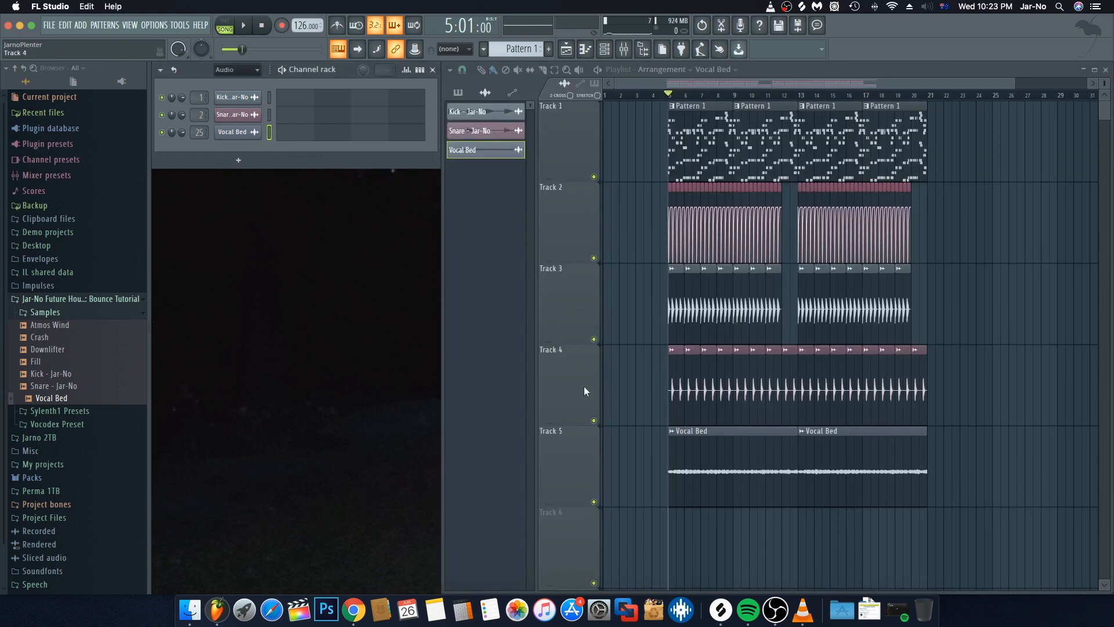
Mute Track 5 and play the arrangement from bar 5 without the Vocal Bed
scroll(598, 450, "down", 1)
left_click(595, 367)
scroll(601, 373, "up", 3)
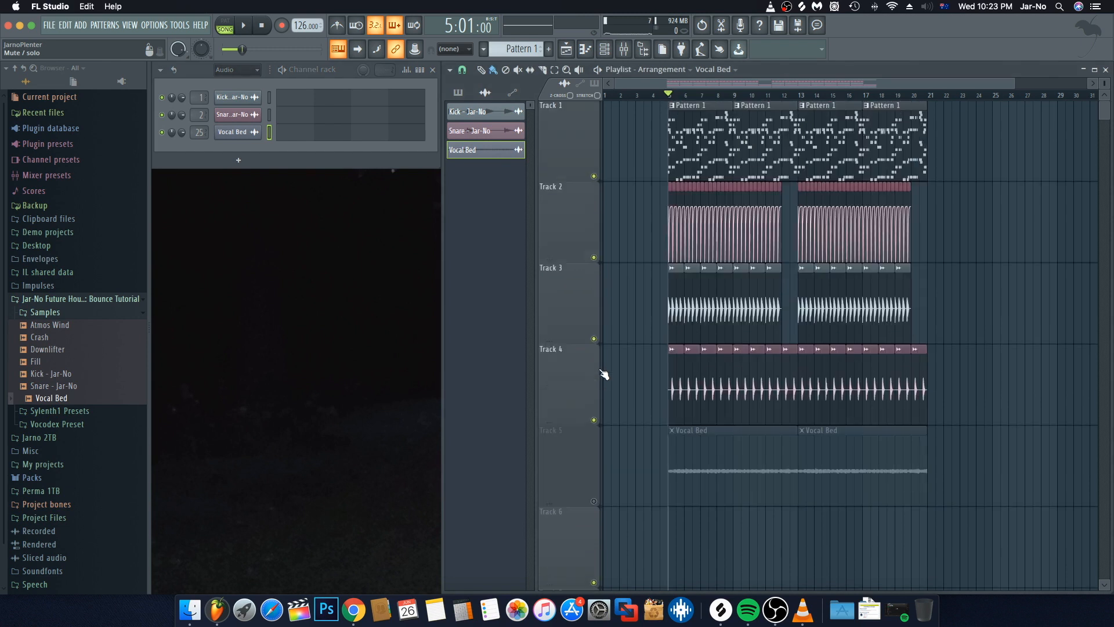
key("space")
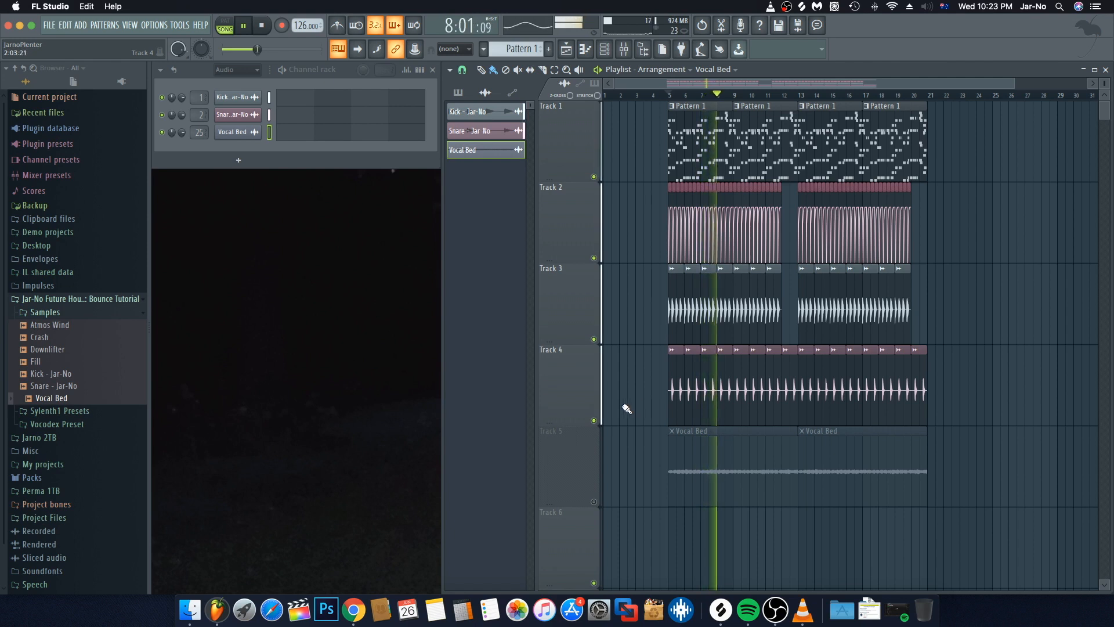
key("space")
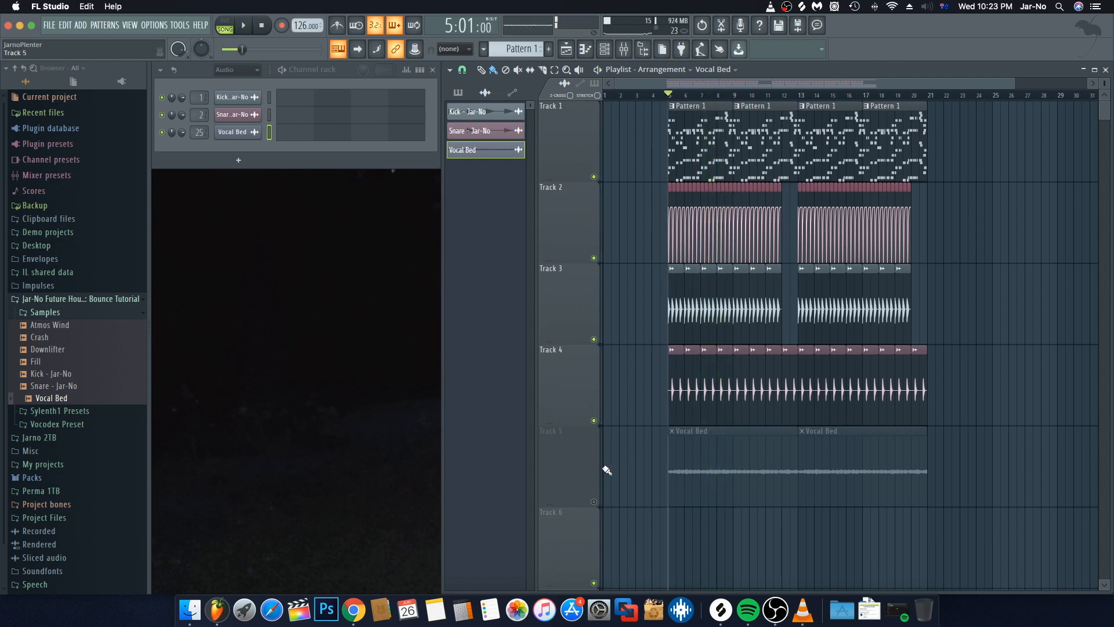
Unmute Track 5 and play the arrangement from bar 5 with the Vocal Bed included
left_click(593, 501)
key("space")
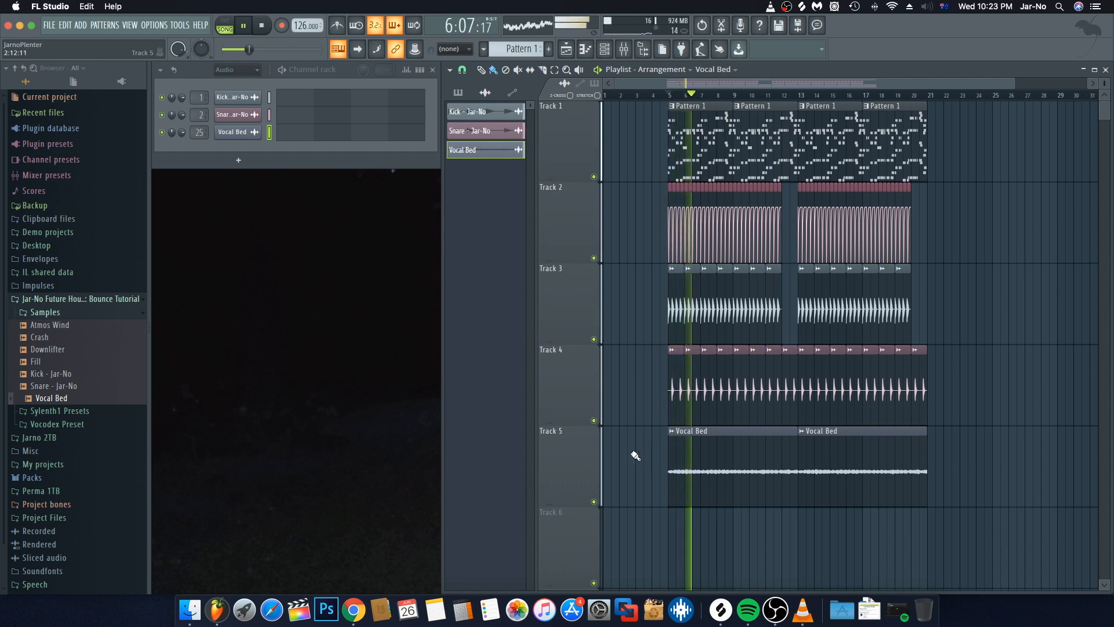
left_click(187, 72)
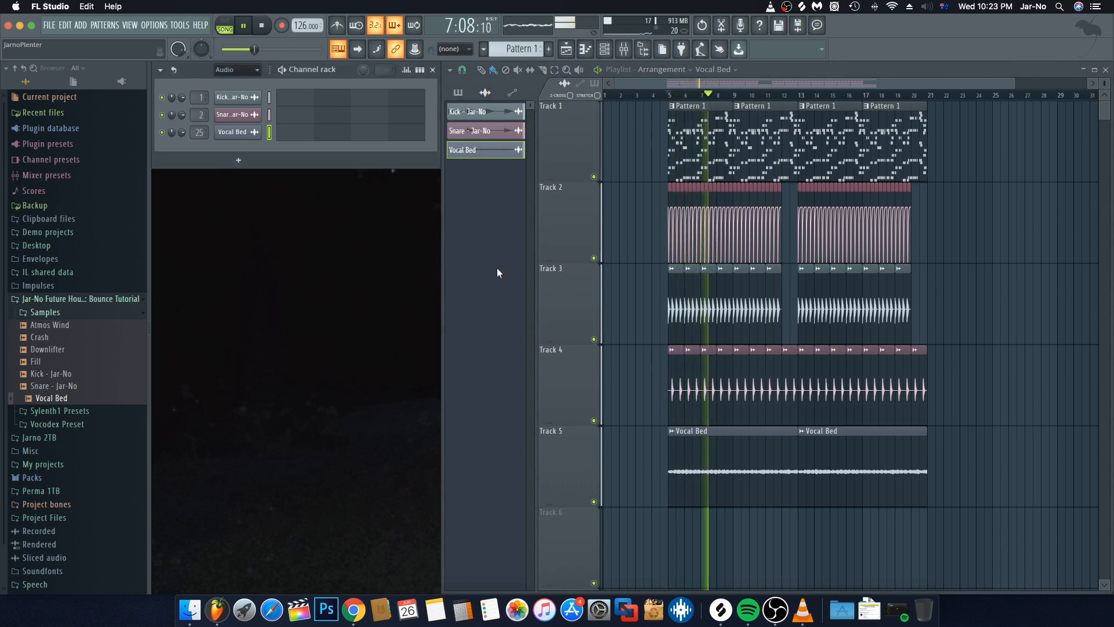
key("space")
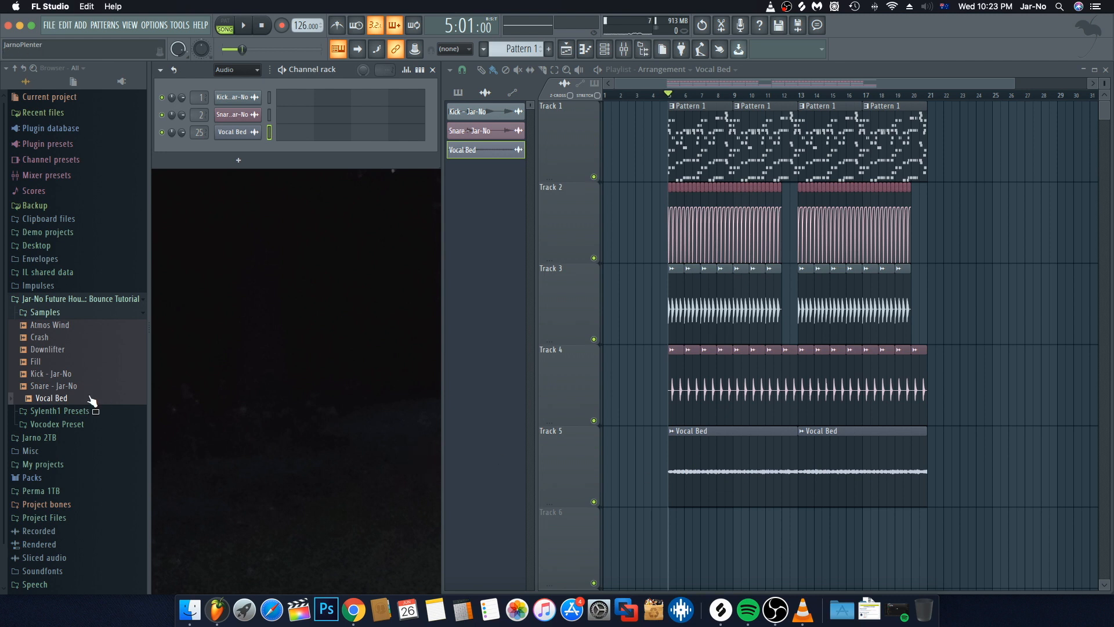
Preview the Atmos Wind sample from the tutorial's Samples folder and place it on Track 6 at bar 5
left_click(55, 329)
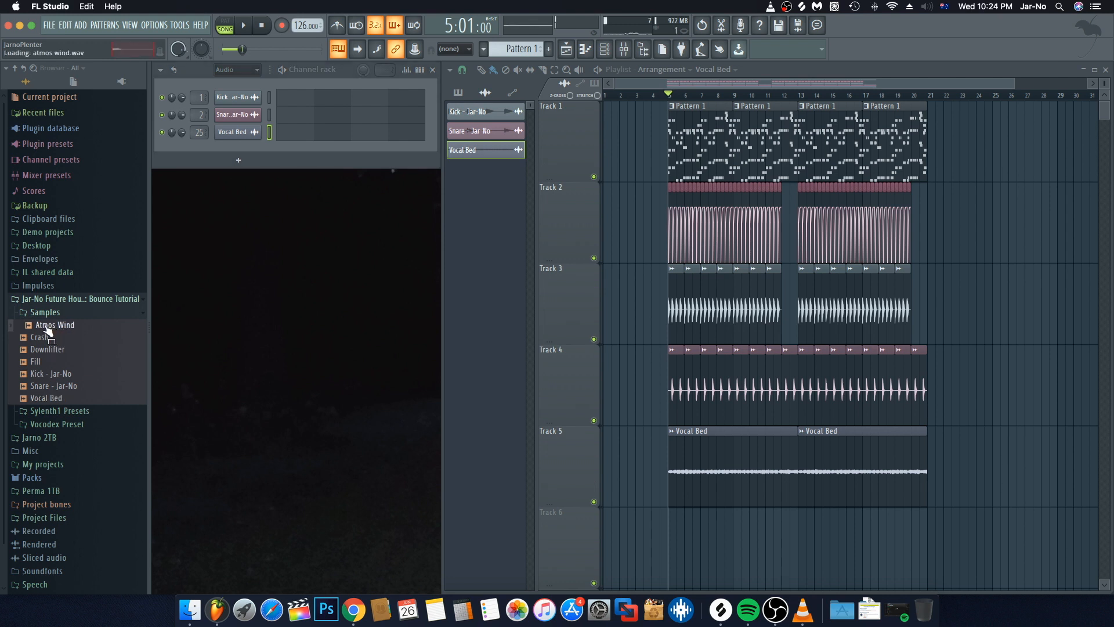
left_click_drag(46, 329, 670, 430)
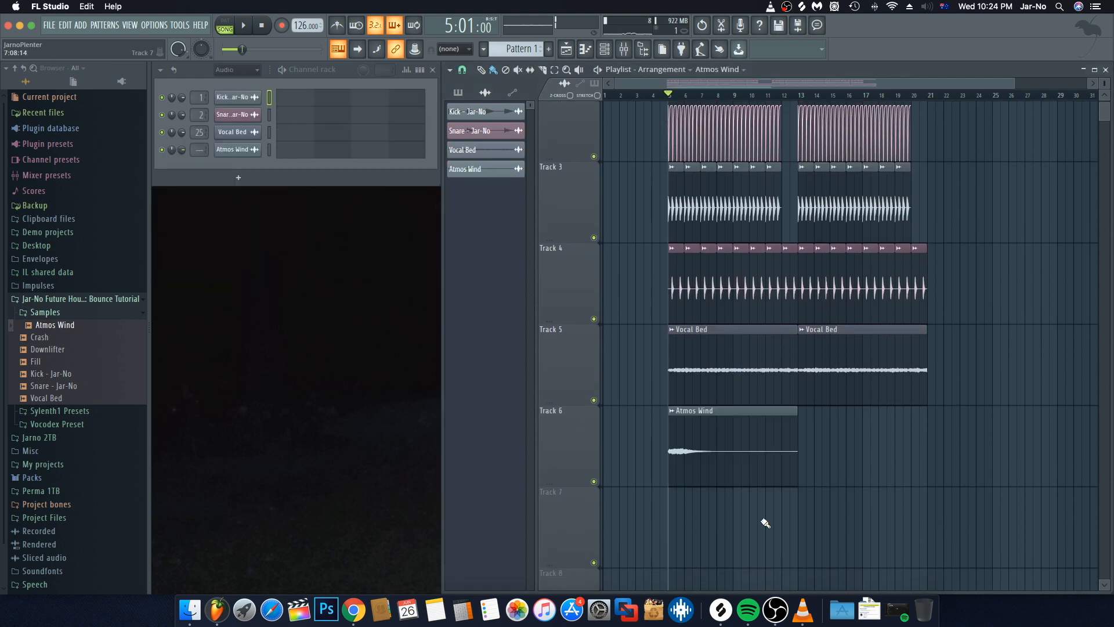
Place a second Atmos Wind clip at bar 13 on Track 6 and route the Atmos Wind channel to mixer insert 26
left_click(806, 438)
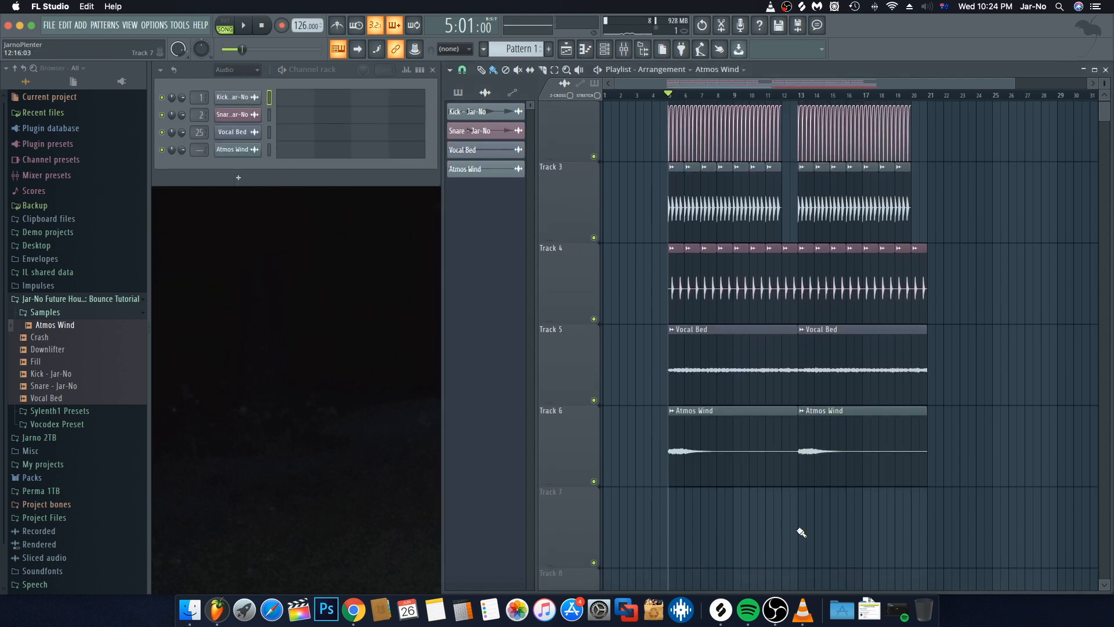
scroll(798, 531, "up", 1)
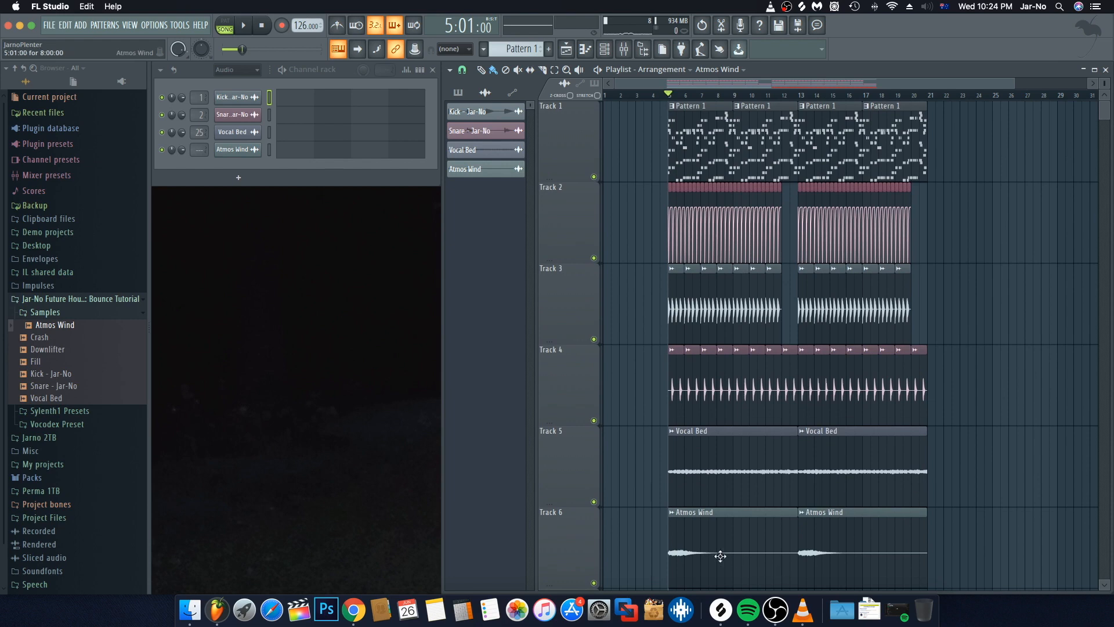
left_click(624, 49)
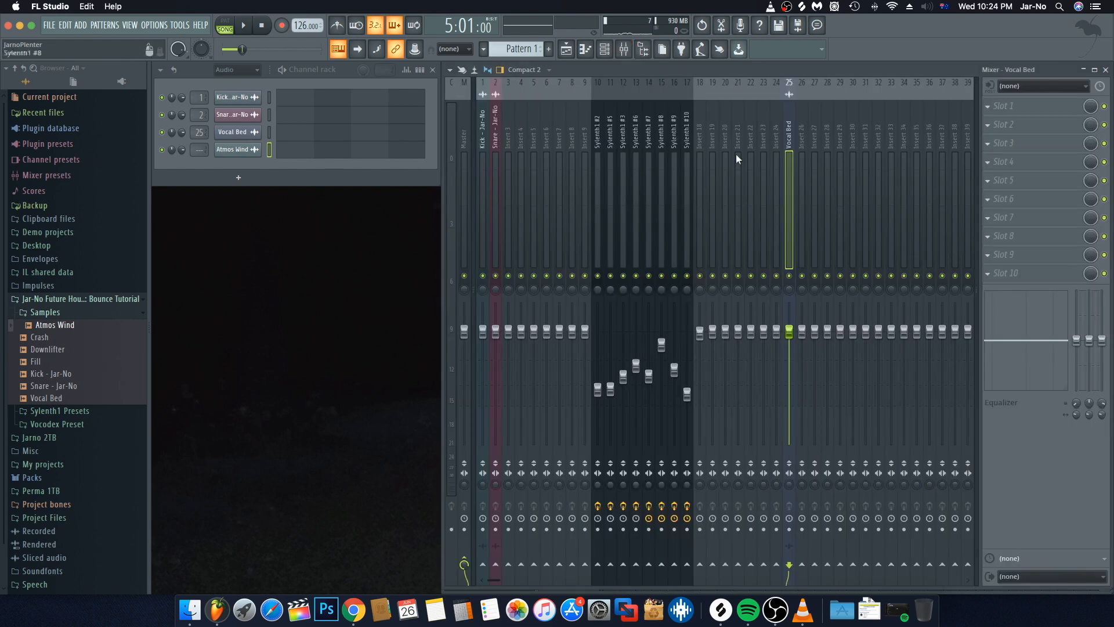
left_click(803, 195)
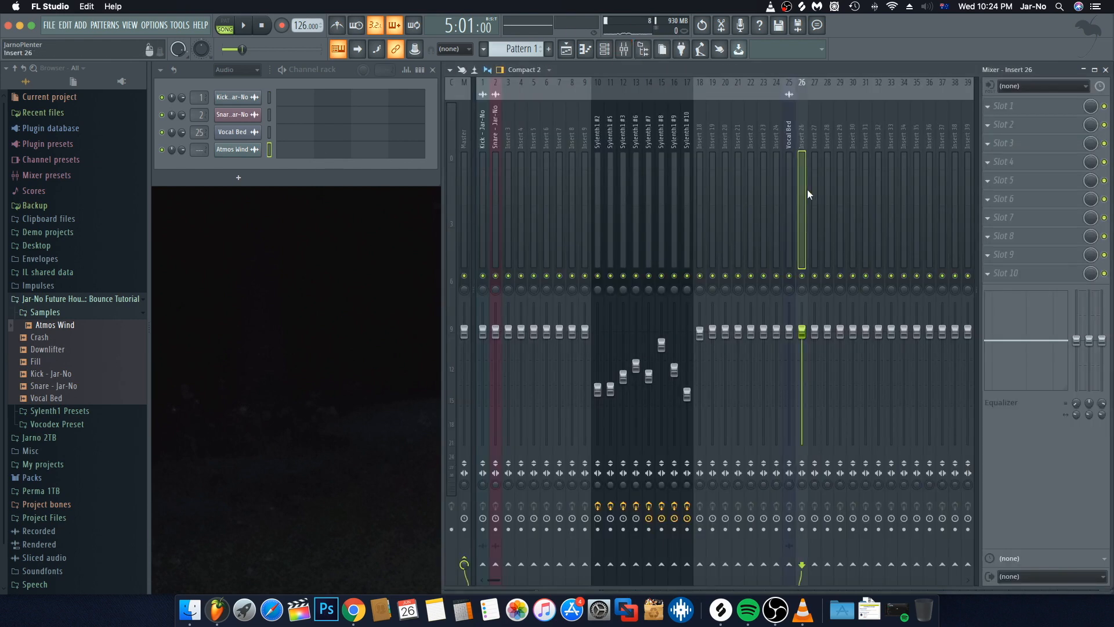
key("ctrl+l")
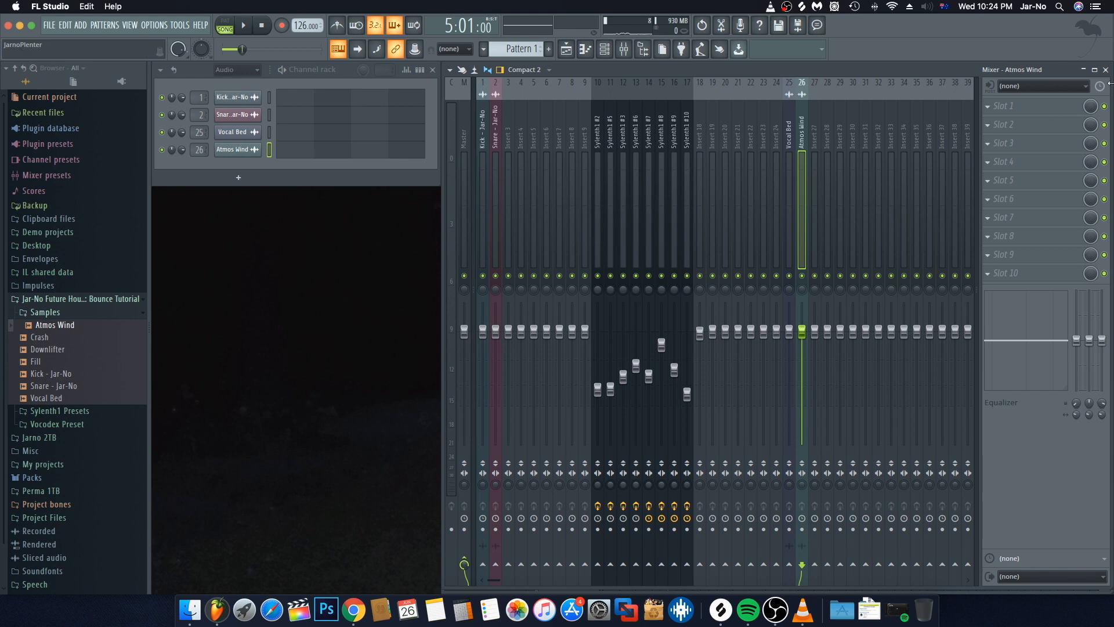
left_click(1106, 70)
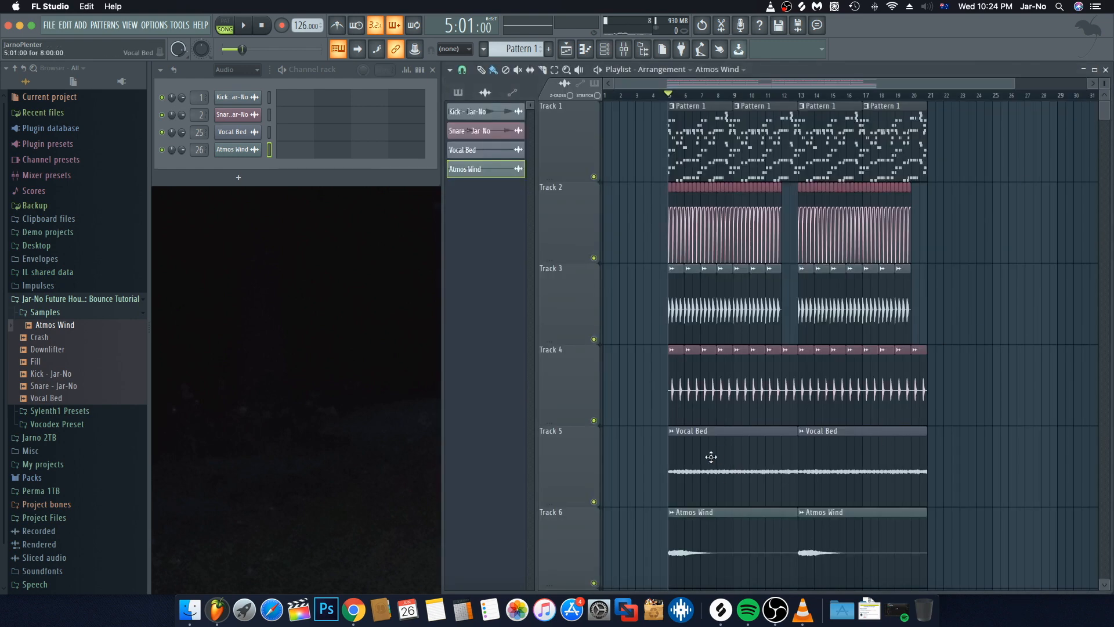
Lower the Atmos Wind mixer track's volume to slightly below -2.3 dB while auditioning the arrangement
scroll(710, 457, "down", 1)
scroll(689, 438, "up", 1)
key("space")
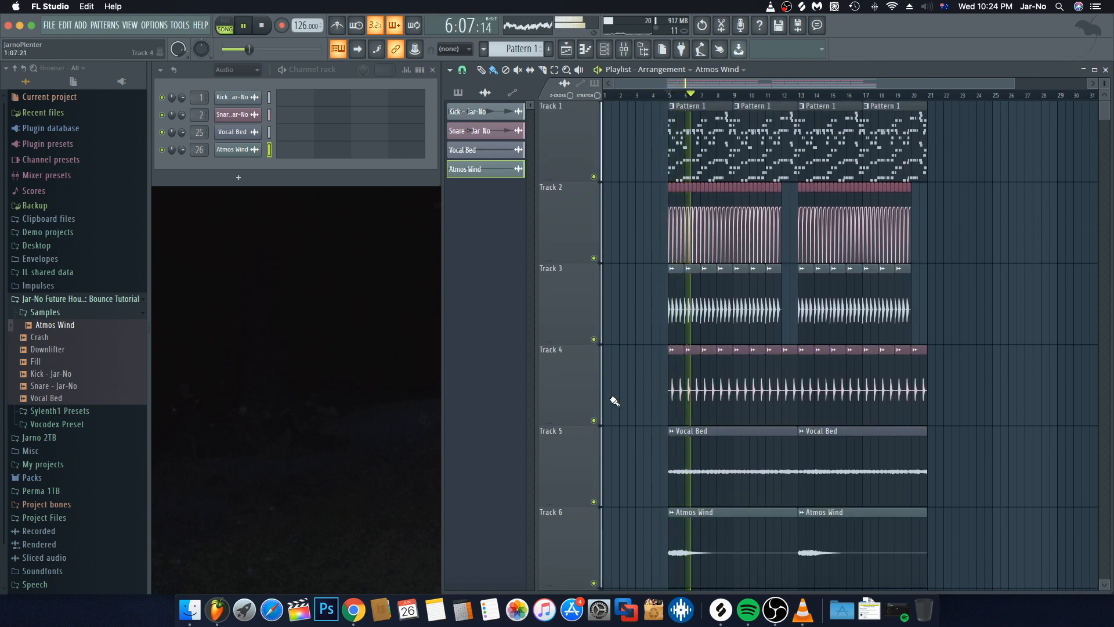
key("space")
key("F9")
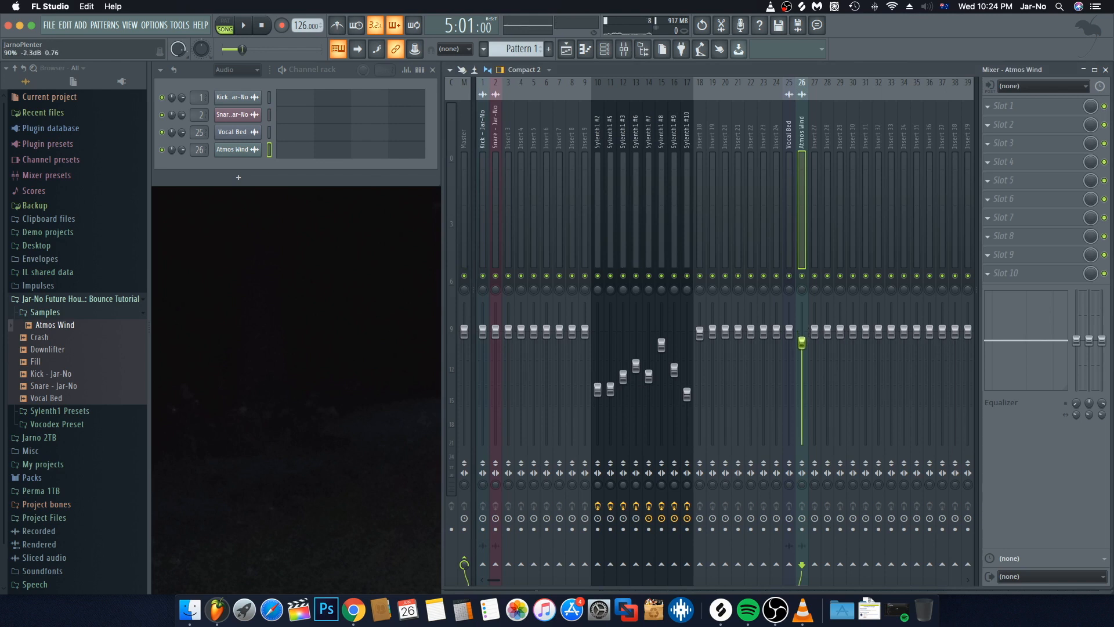
key("space")
key("space")
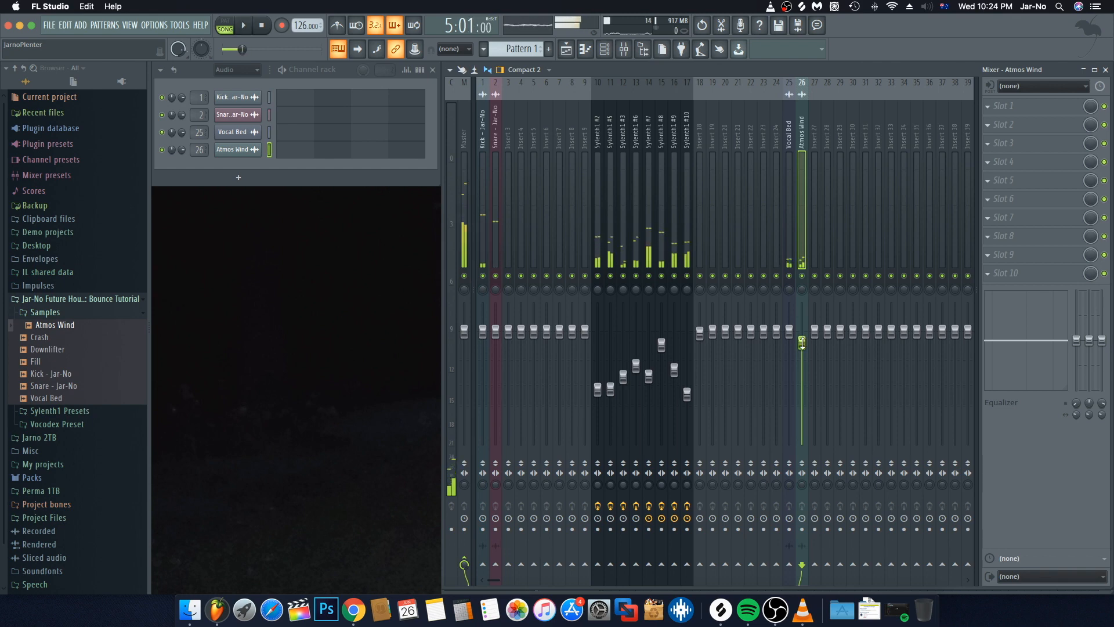
left_click_drag(805, 341, 805, 345)
key("space")
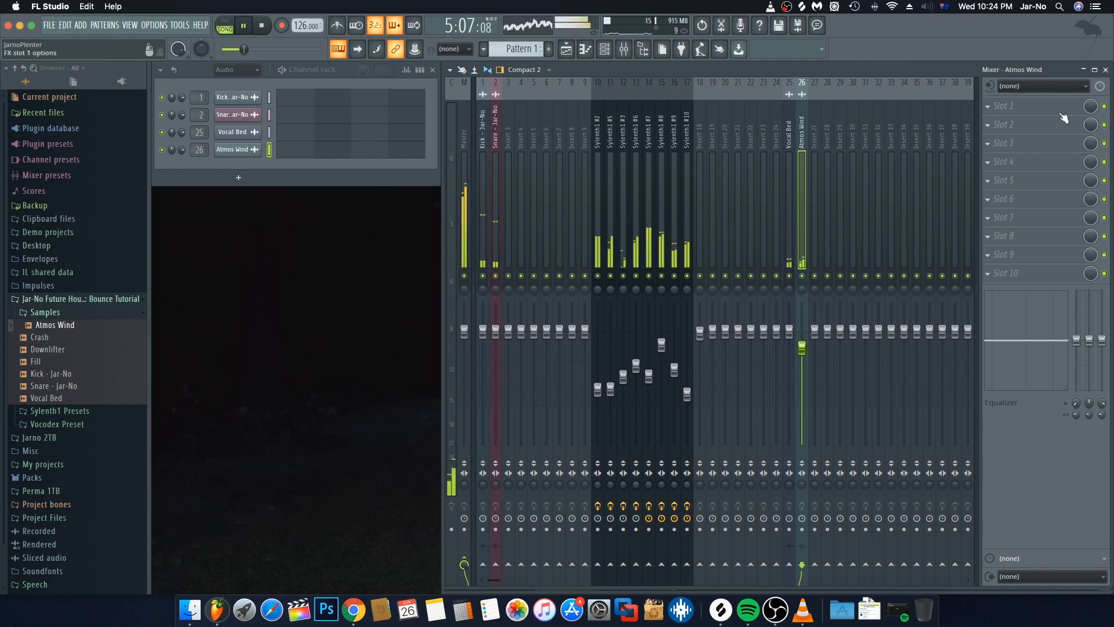
left_click(1105, 70)
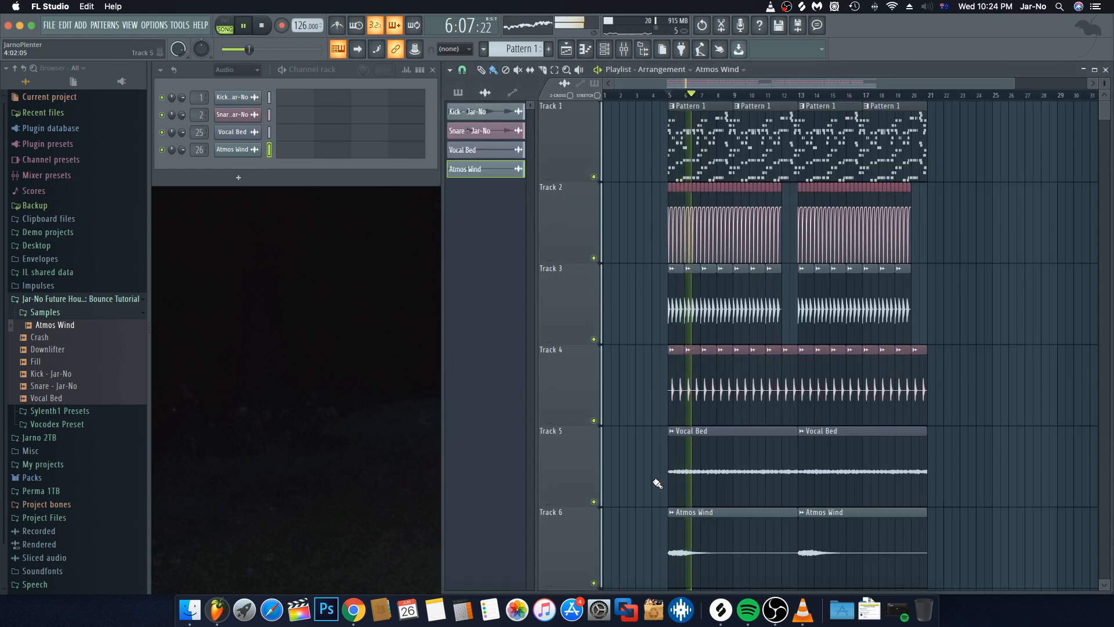
left_click(624, 49)
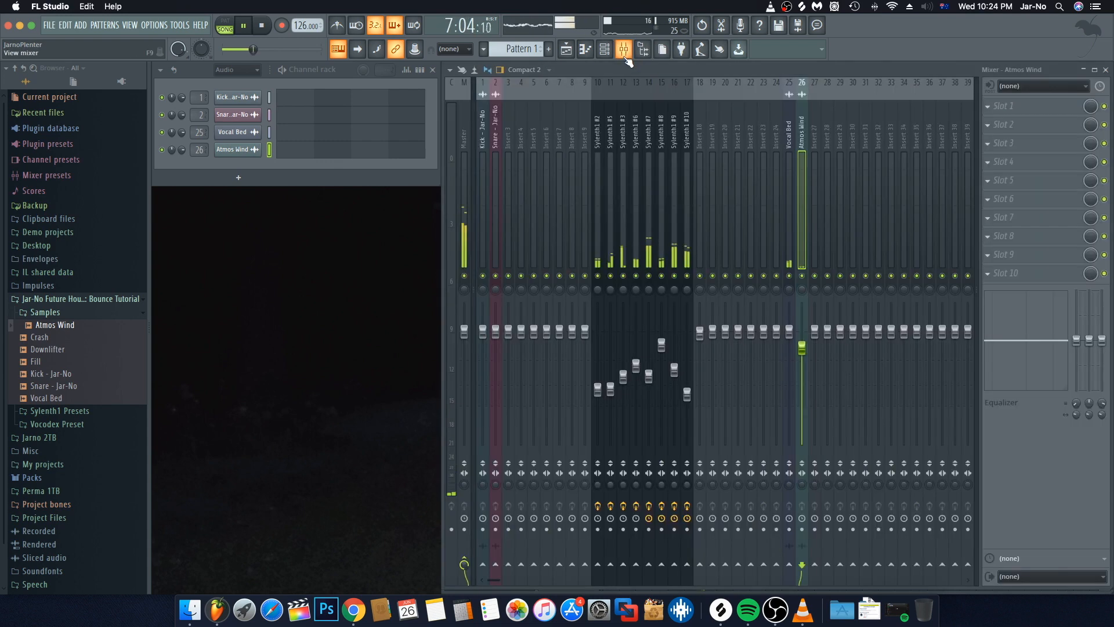
key("space")
Solo the Atmos Wind mixer track and add Fruity Balance to its effect slot 8
right_click(804, 277)
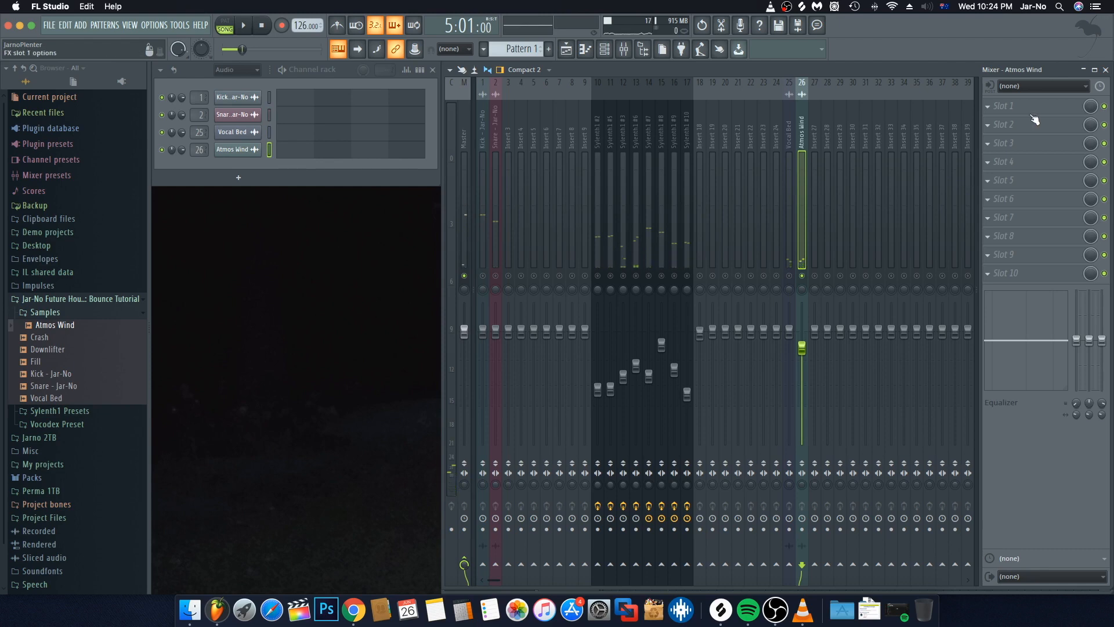
left_click(1002, 108)
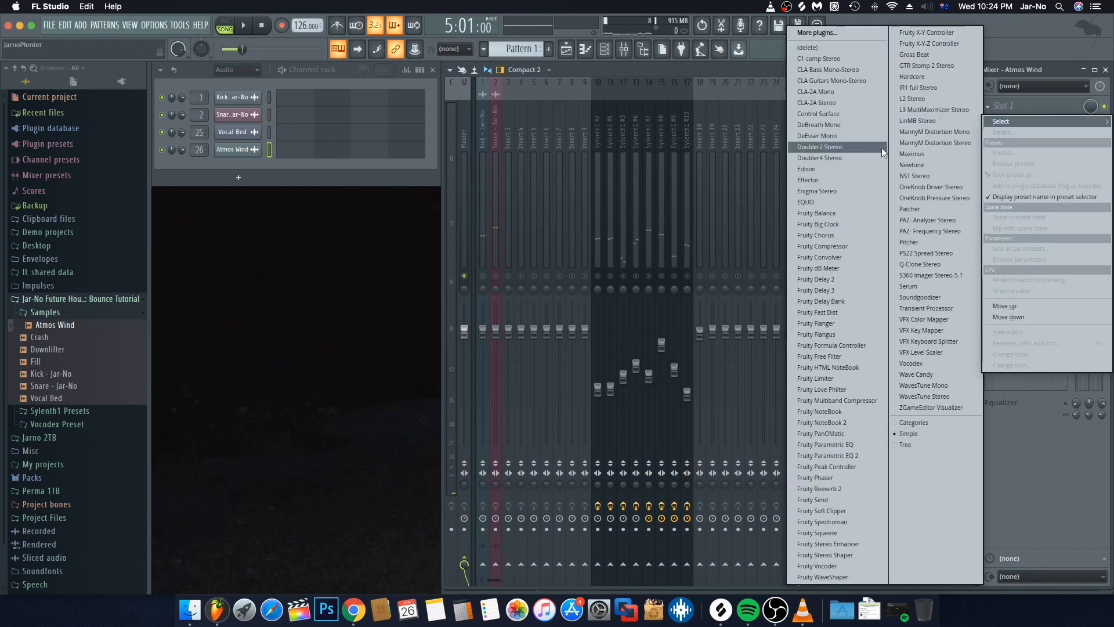
left_click(828, 214)
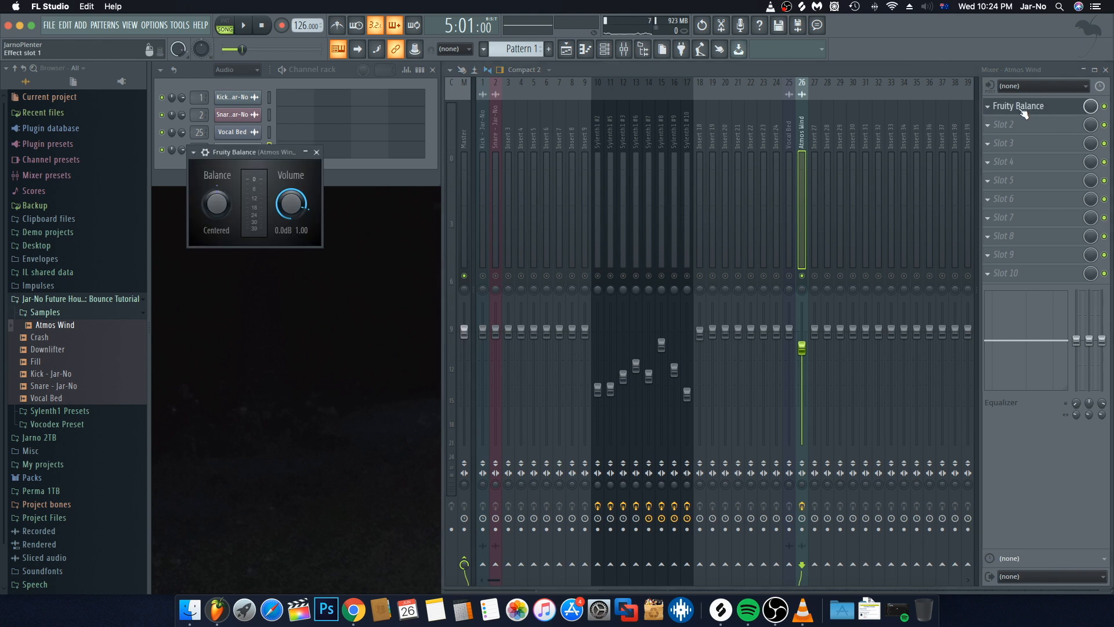
left_click_drag(1024, 113, 1024, 240)
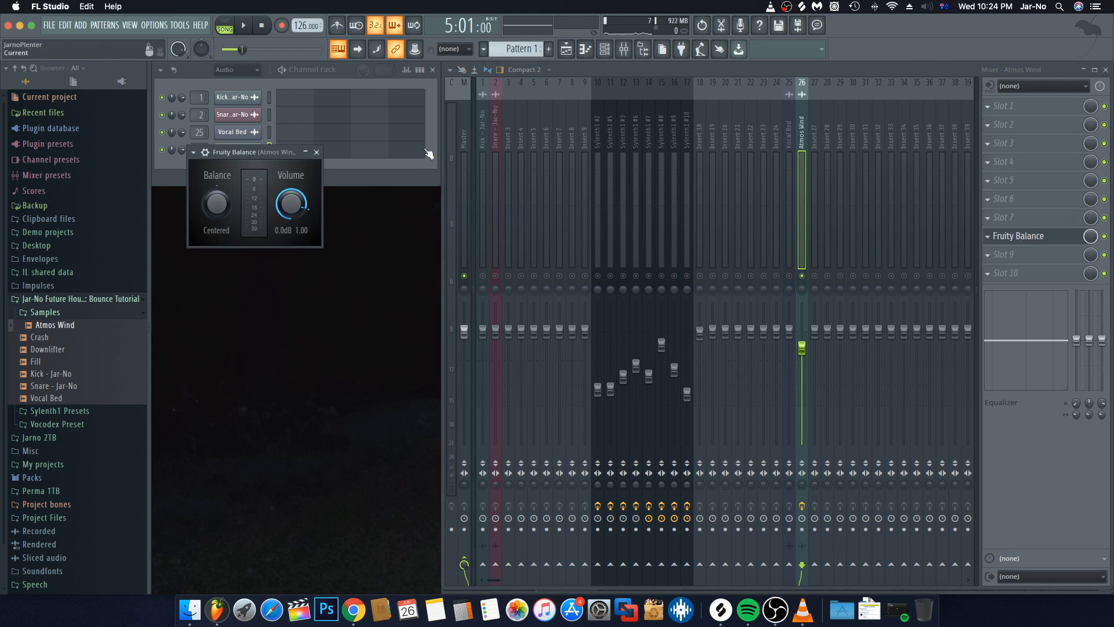
Link the Fruity Balance volume to the internal controller "Balance - Sylenth1 #2 - Volume" and return to the playlist
right_click(293, 204)
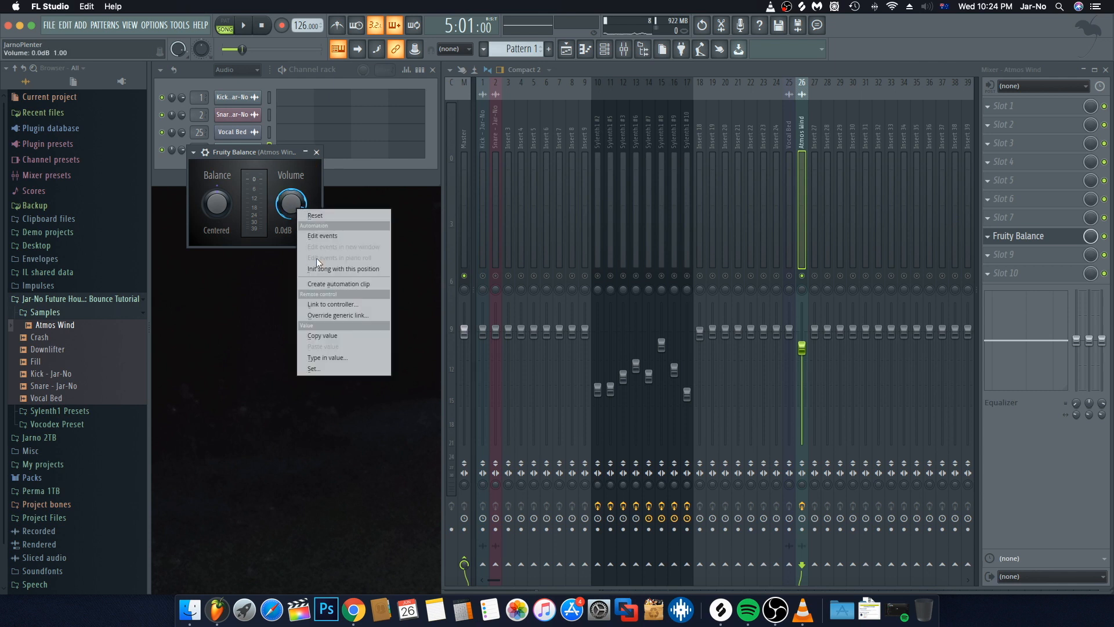
left_click(328, 303)
left_click(566, 281)
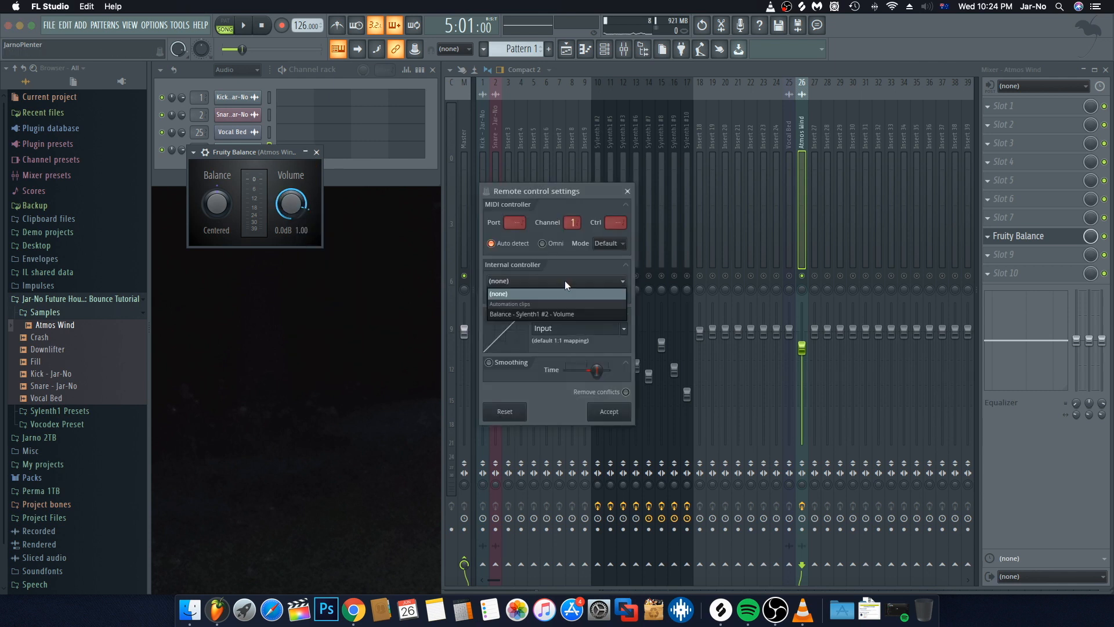
left_click(553, 314)
left_click(608, 411)
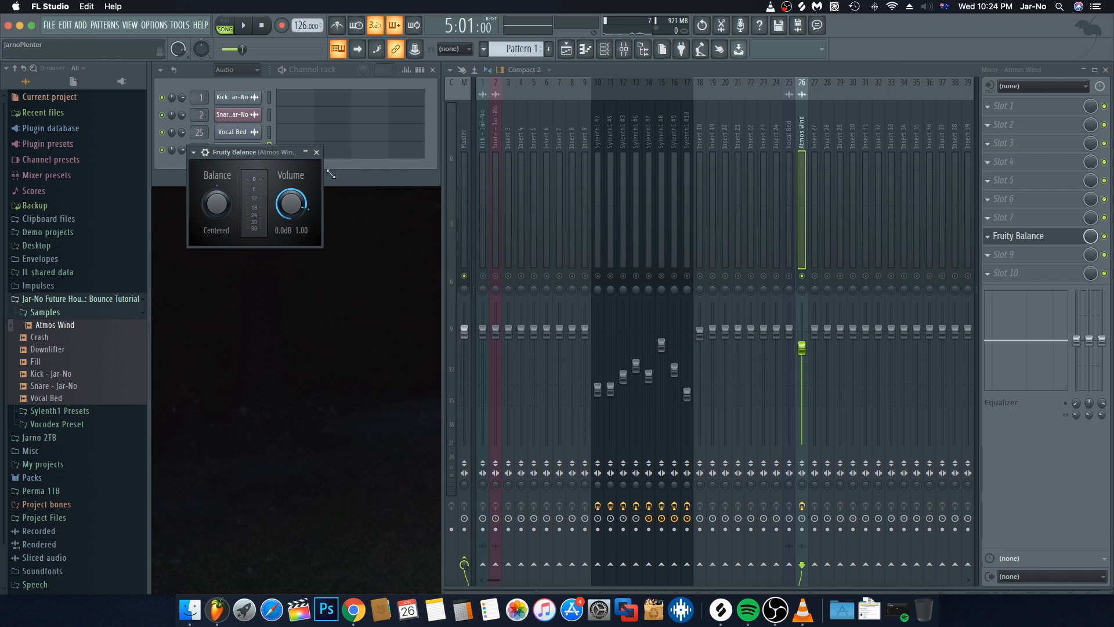
left_click(318, 153)
key("F5")
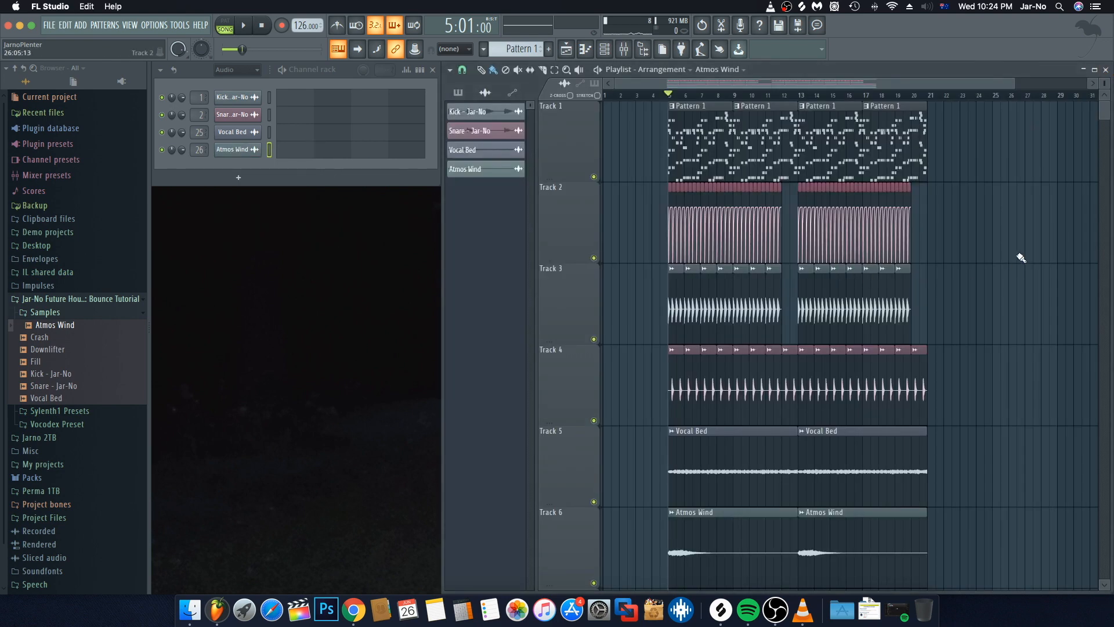
Unsolo the Atmos Wind mixer track and raise its volume slightly while auditioning the full mix
key("space")
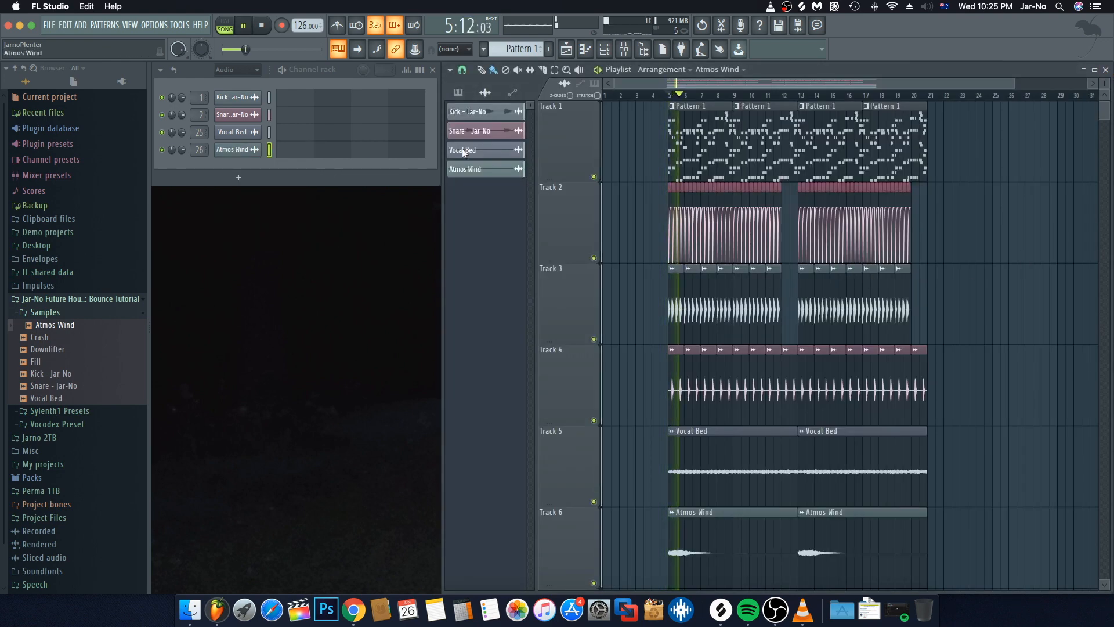
key("space")
left_click(623, 49)
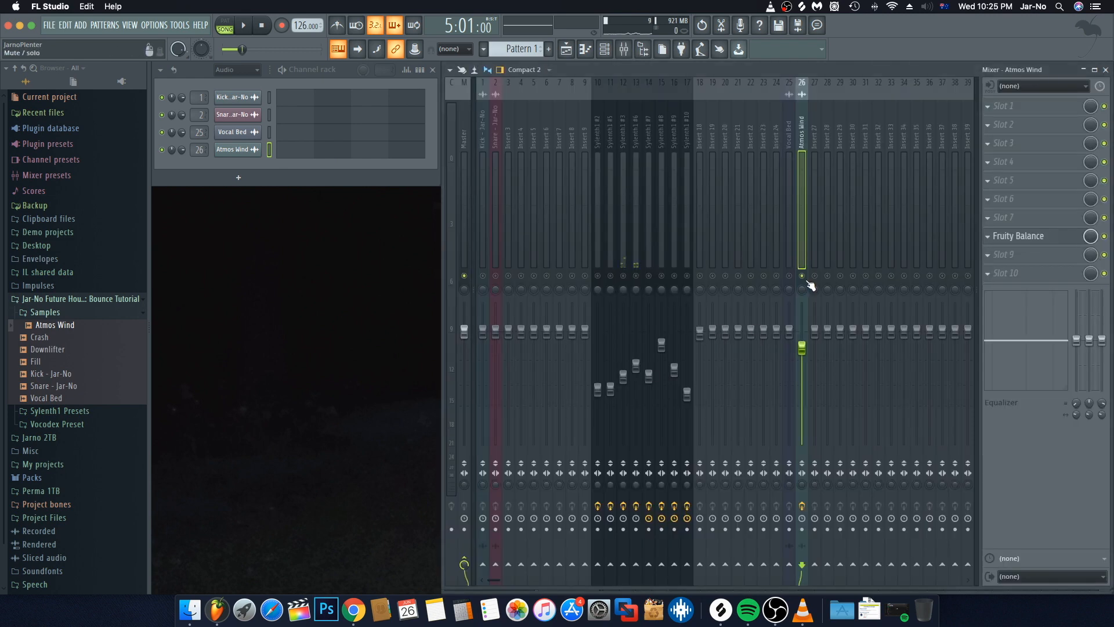
key("space")
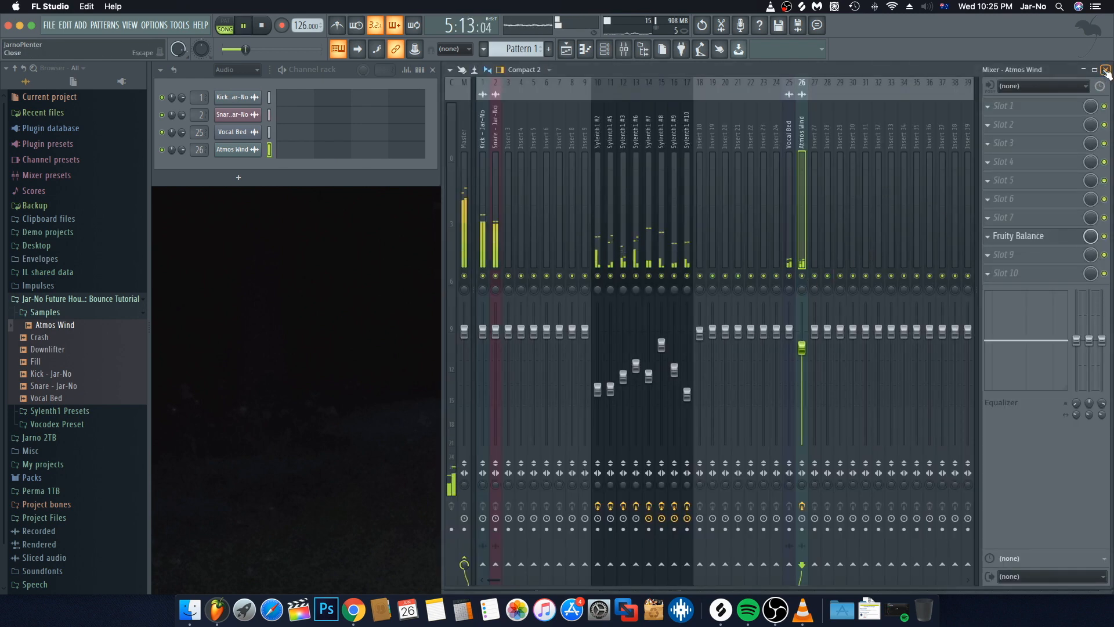
key("space")
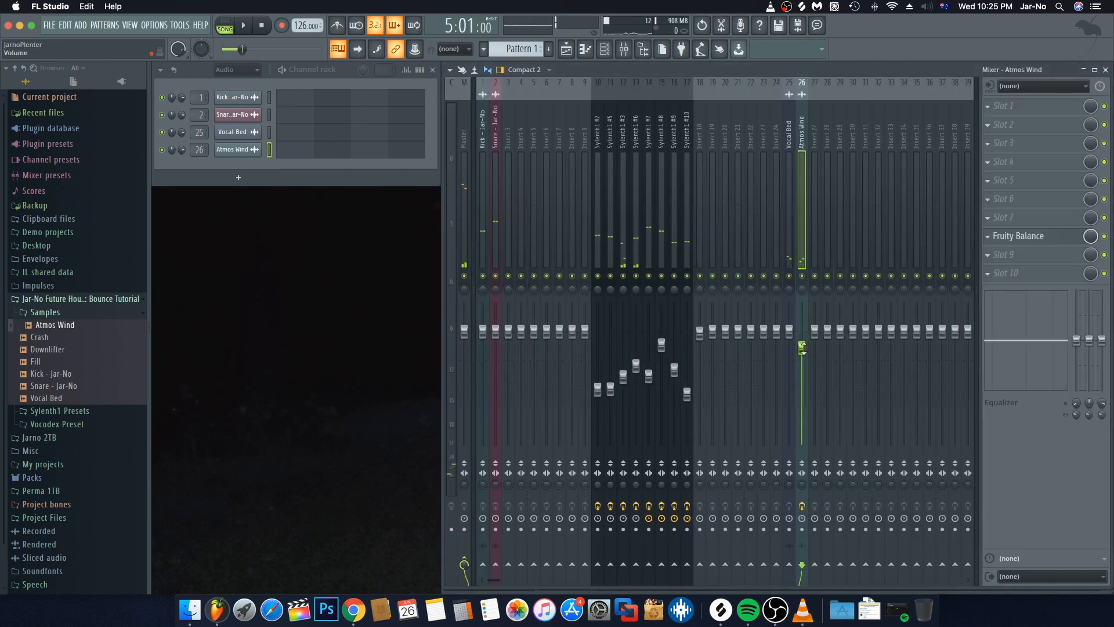
key("space")
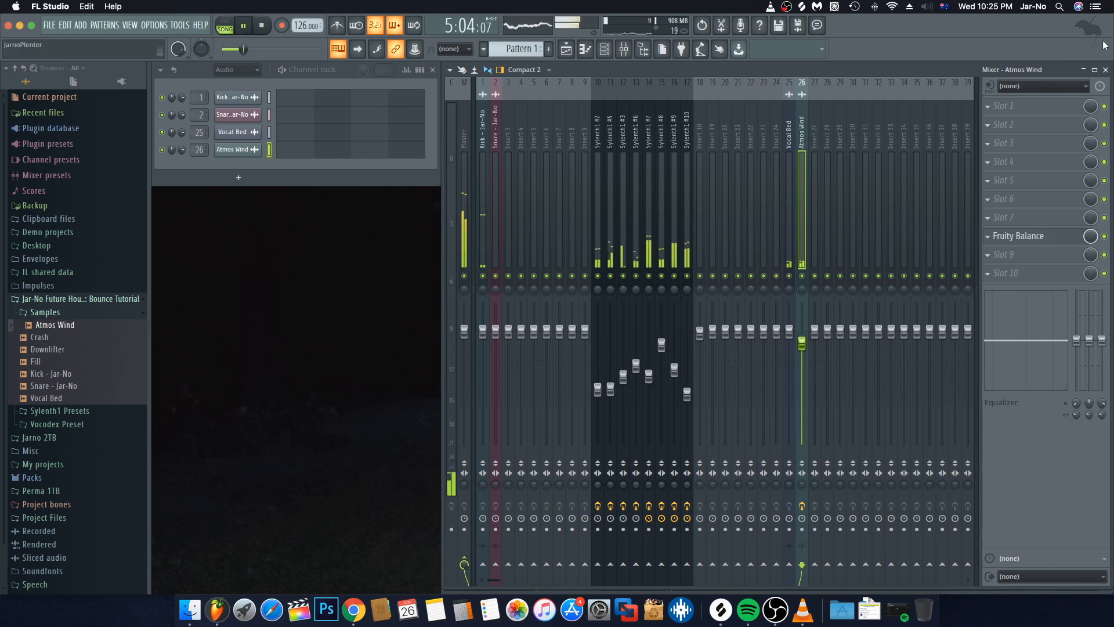
key("F5")
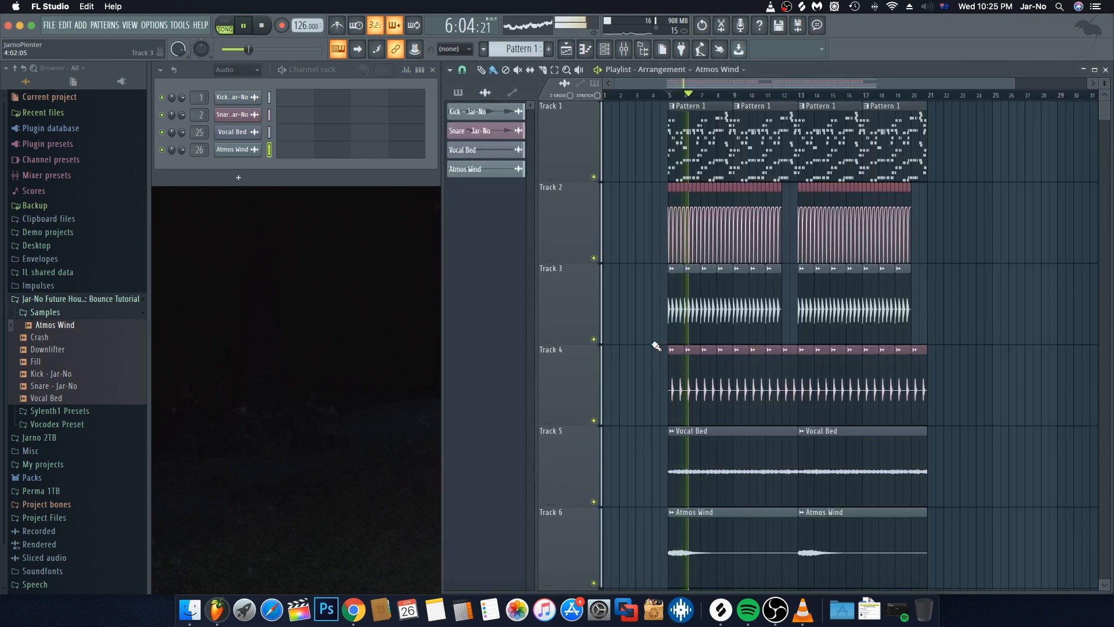
scroll(651, 348, "down", 2)
scroll(651, 350, "up", 2)
key("space")
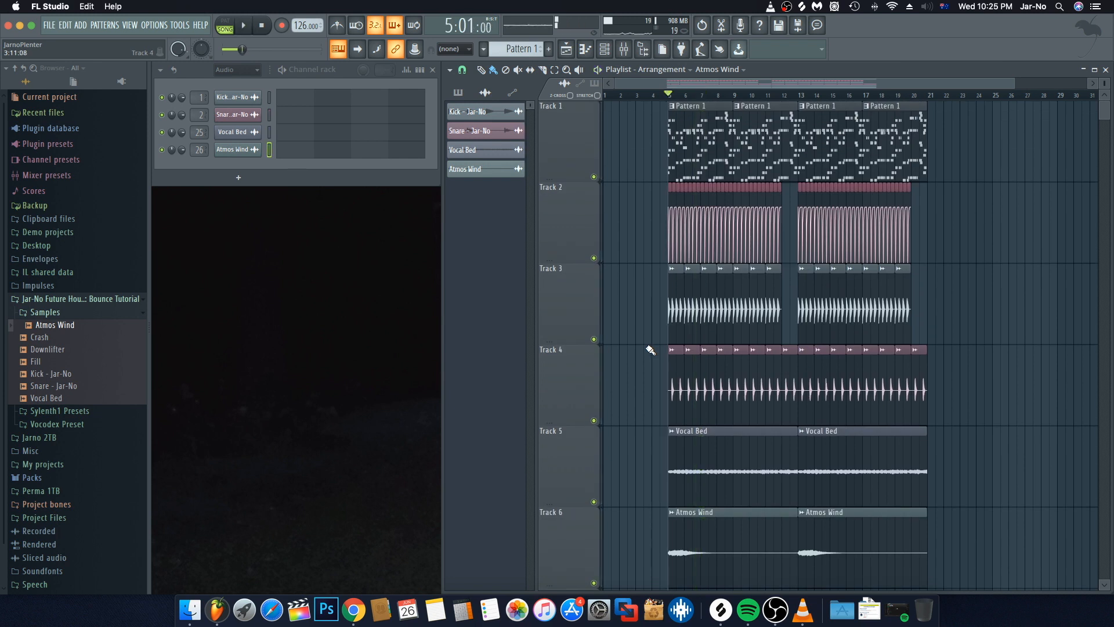
Compare playback of the arrangement with Tracks 5 and 6 muted and with both unmuted again
left_click(594, 583)
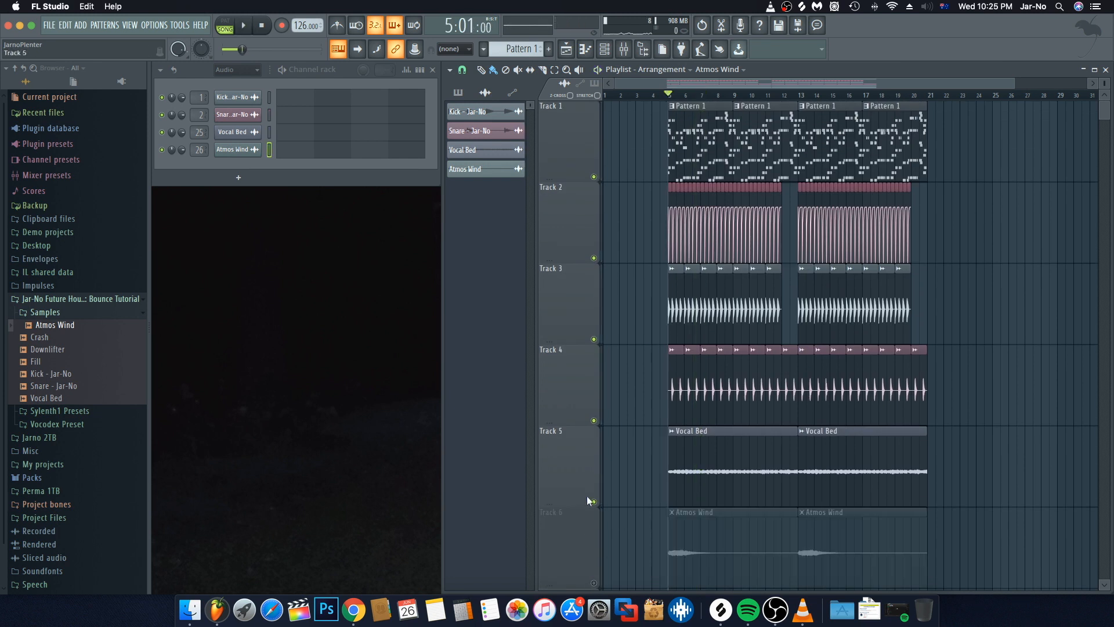
left_click(594, 502)
key("space")
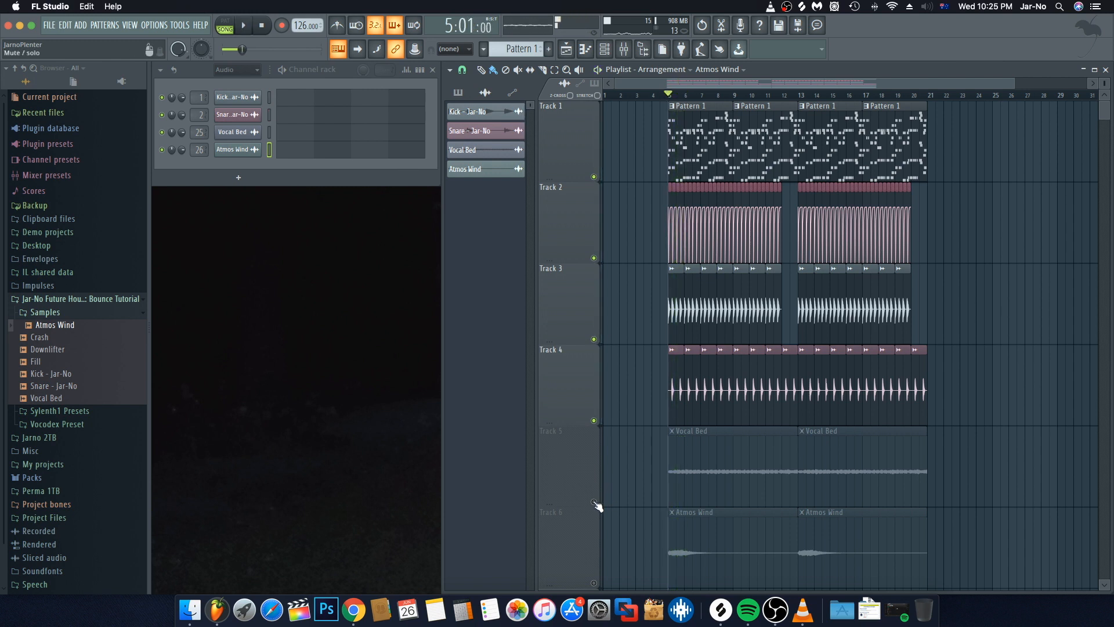
left_click(594, 502)
left_click(594, 583)
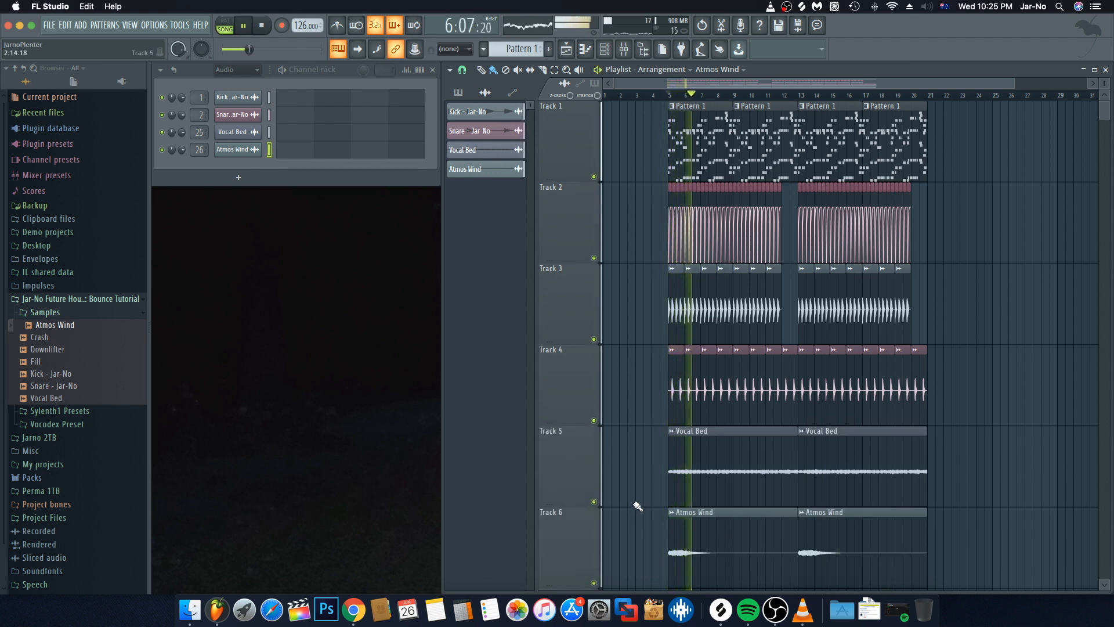
key("space")
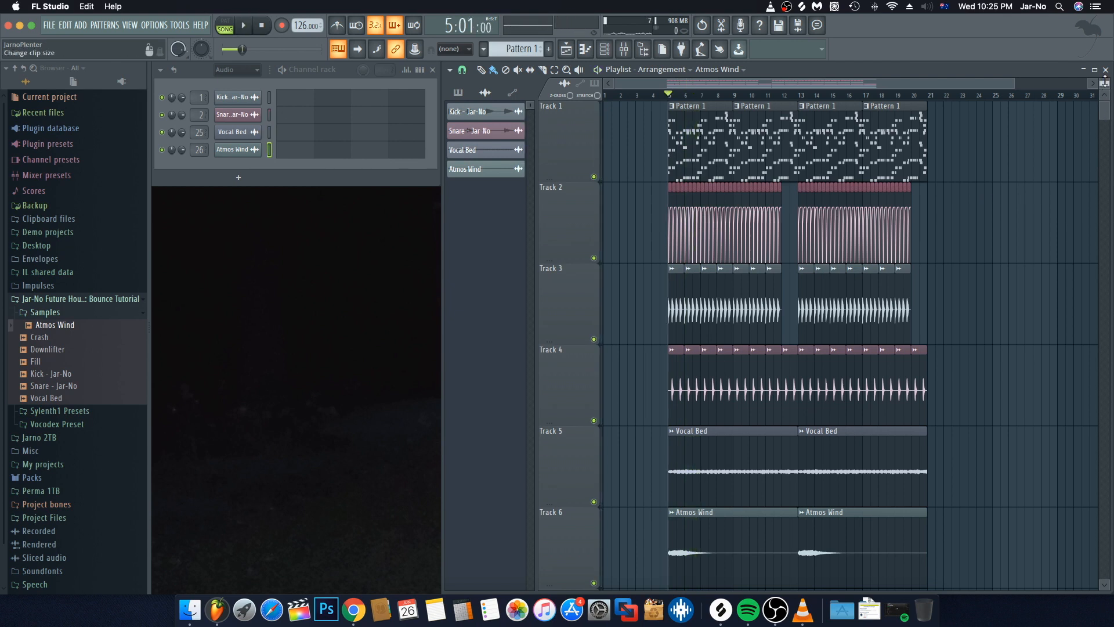
Add the Downlifter sample to Track 7 and the Crash sample to Track 8, both starting at bar 5
scroll(1104, 81, "down", 3)
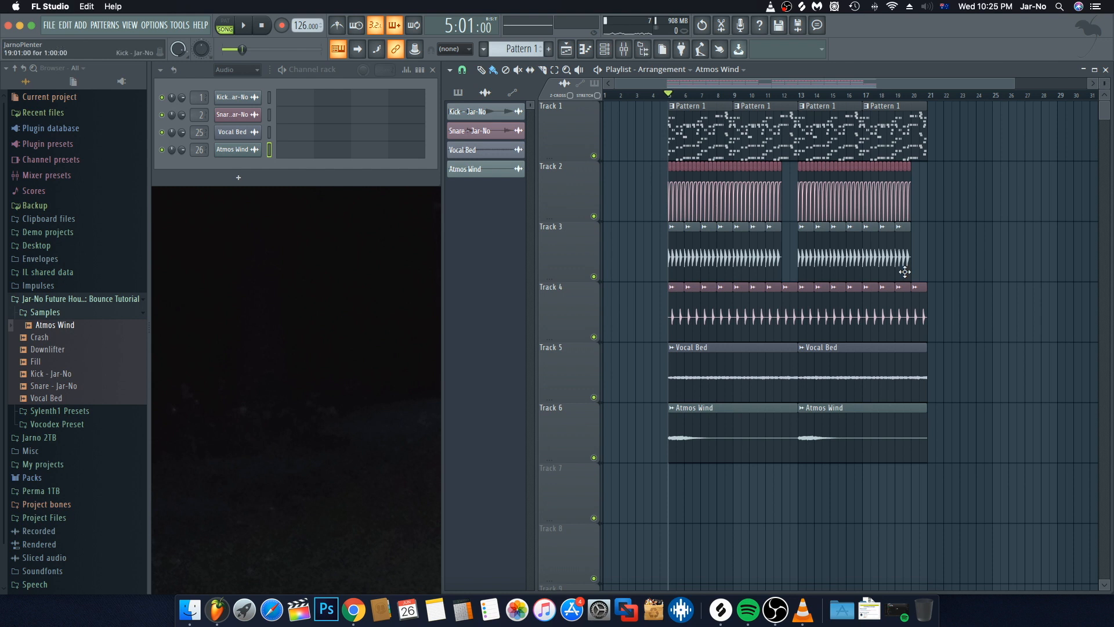
left_click_drag(124, 348, 668, 478)
left_click_drag(52, 337, 686, 450)
left_click_drag(670, 370, 668, 367)
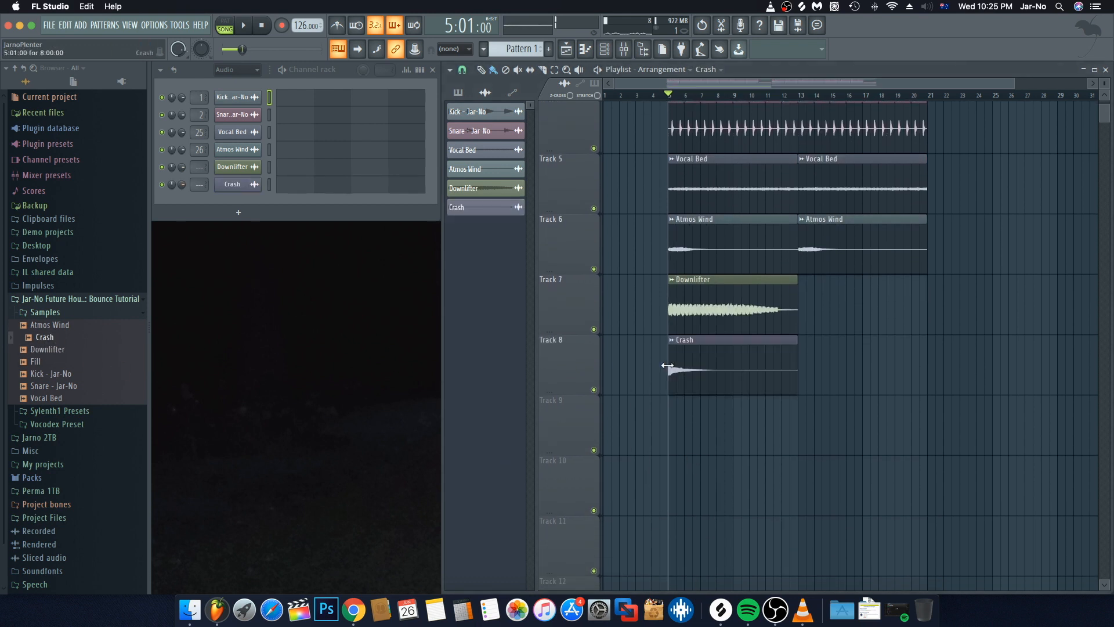
Place second copies of the Downlifter and Crash clips at bar 13 on Tracks 7 and 8
left_click(721, 305)
left_click(807, 316)
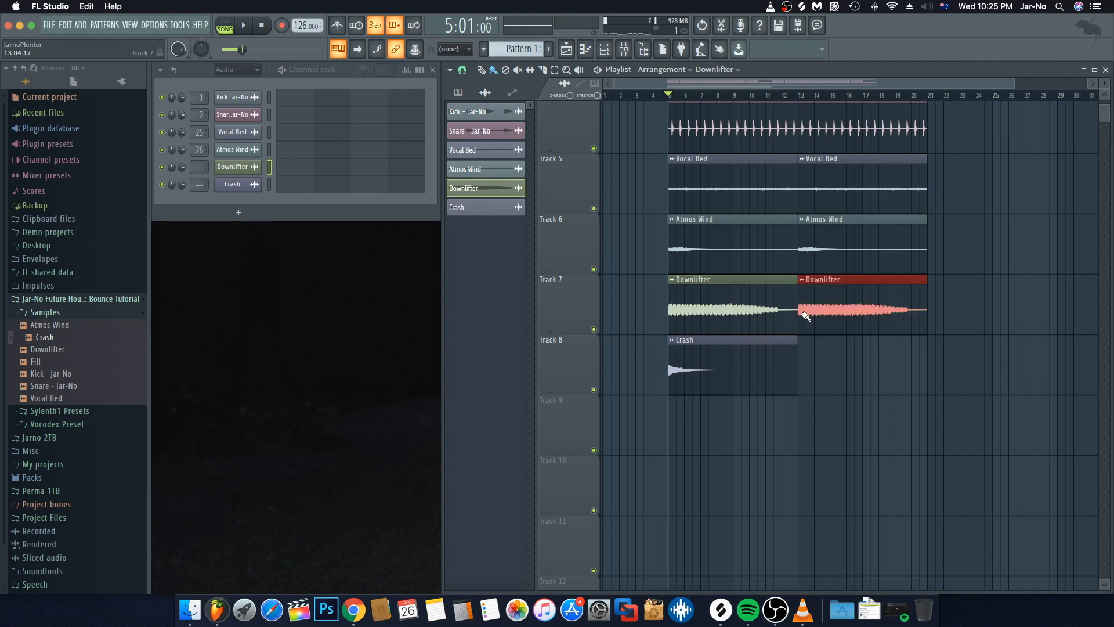
left_click(774, 374)
left_click(806, 373)
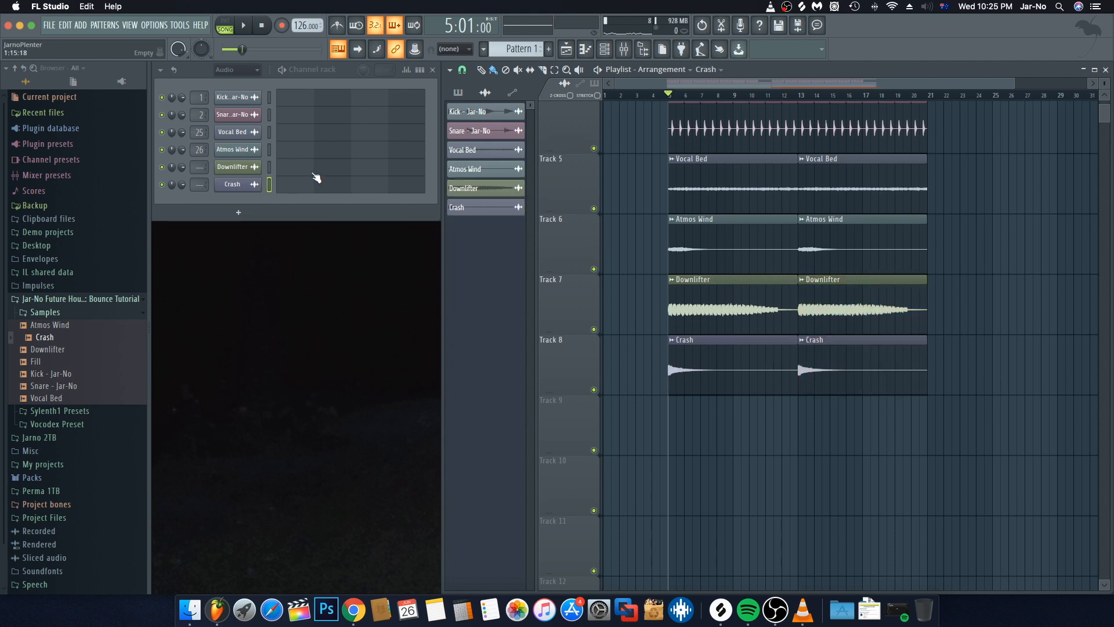
Route the Downlifter channel to mixer insert 27
left_click(269, 167)
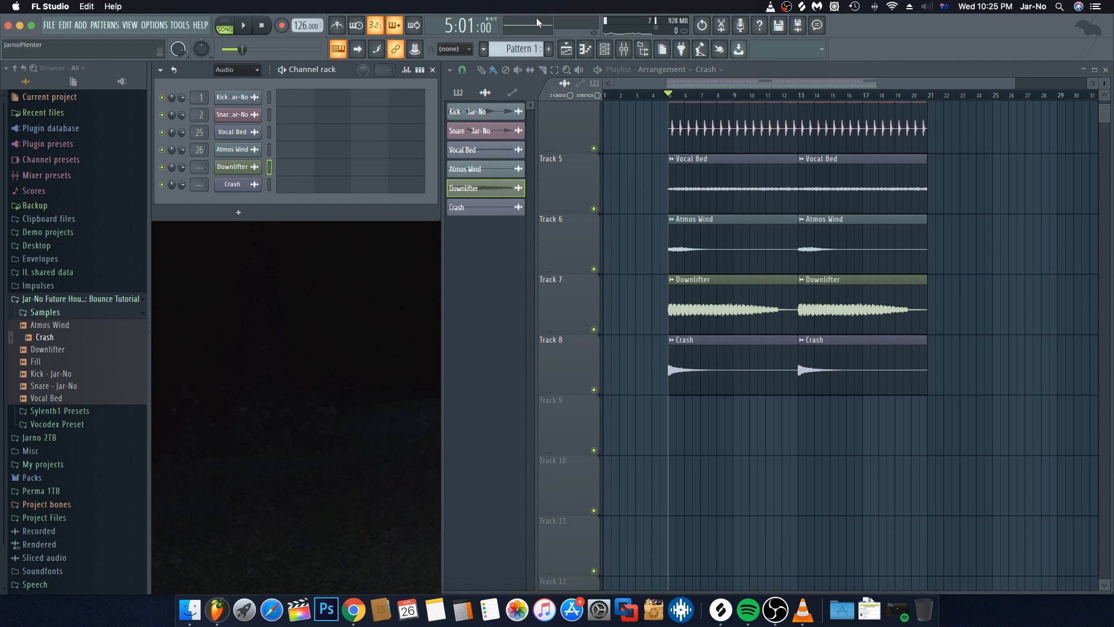
left_click(618, 52)
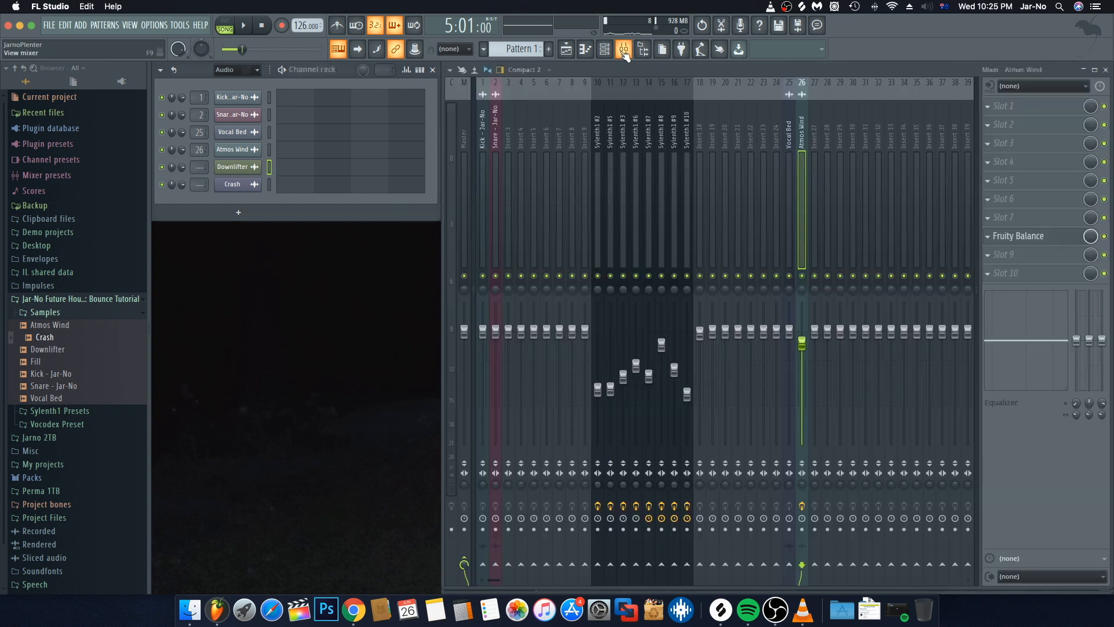
left_click(815, 170)
key("ctrl+l")
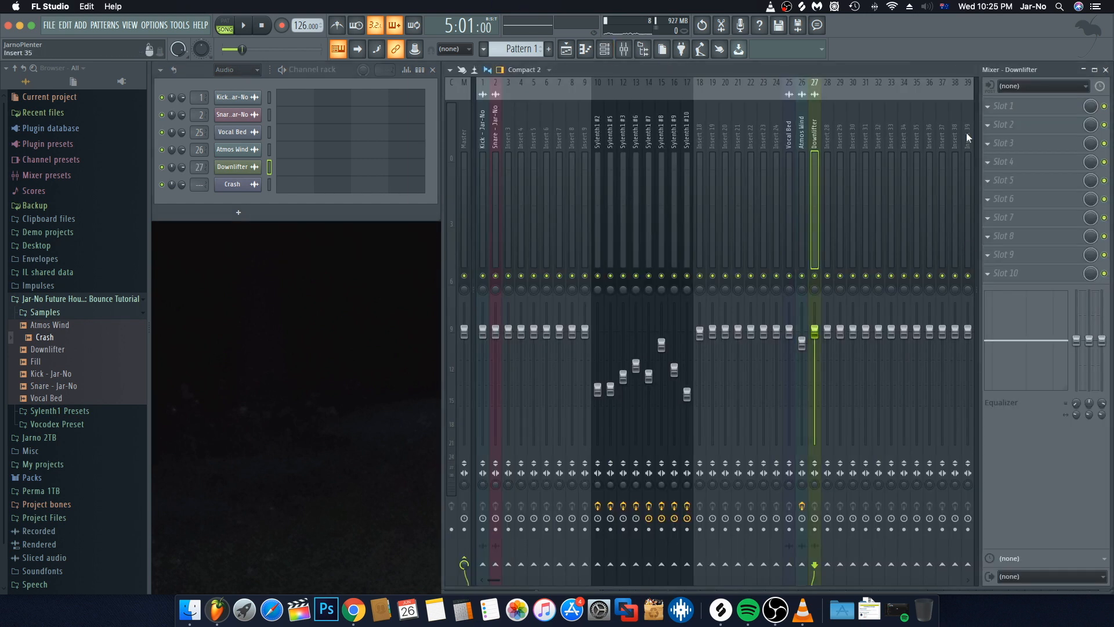
left_click(1106, 69)
Link the Crash channel to mixer insert 28, then return to the playlist
left_click(795, 369)
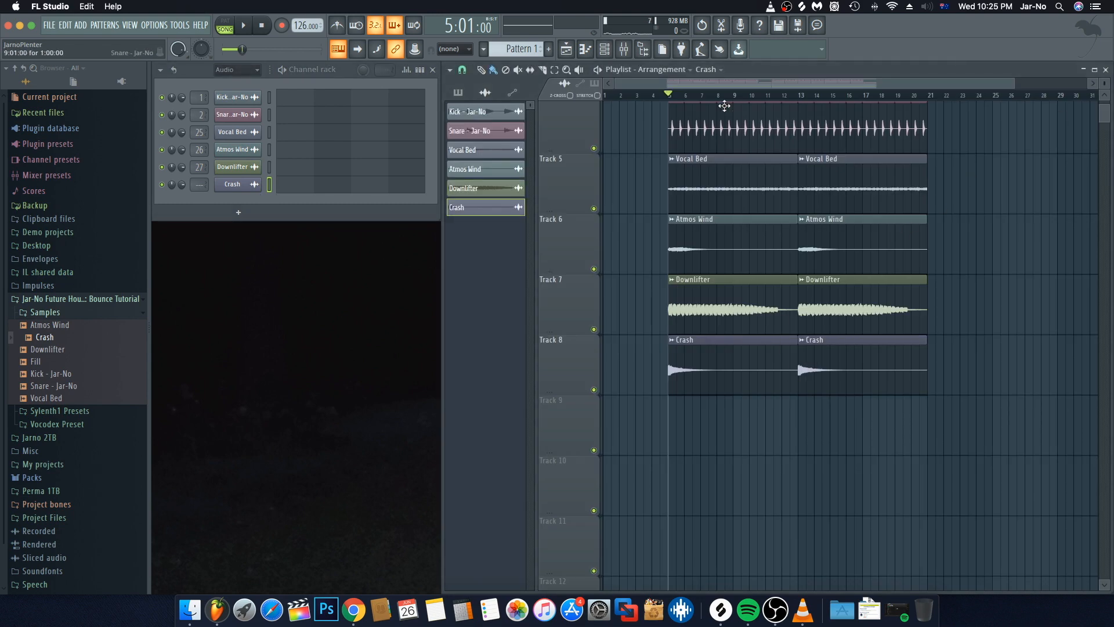
left_click(624, 49)
left_click(827, 189)
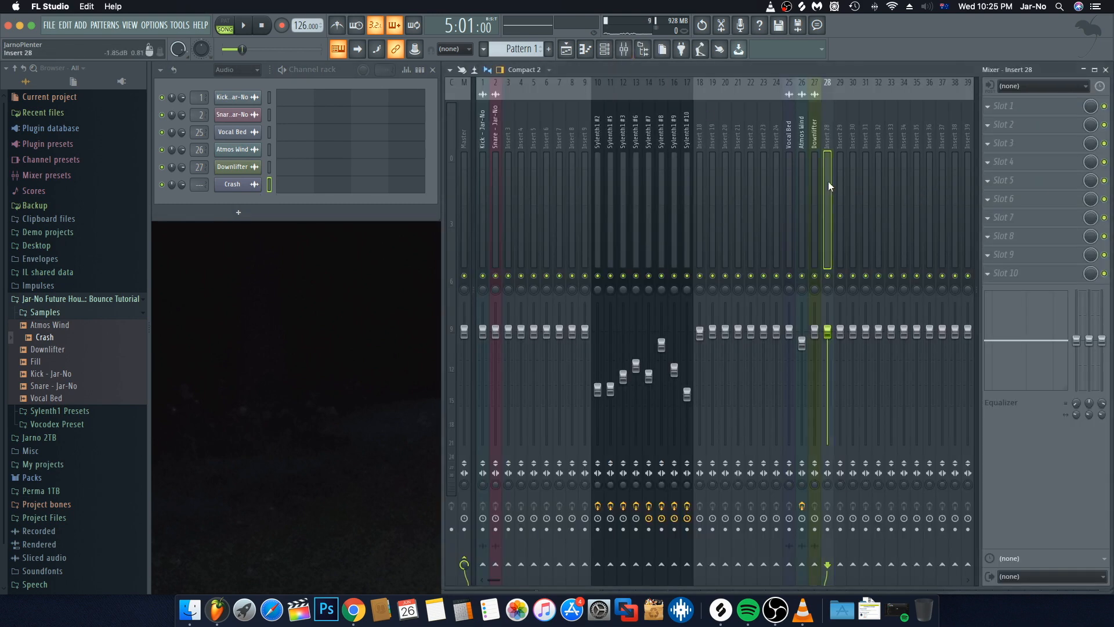
key("ctrl+l")
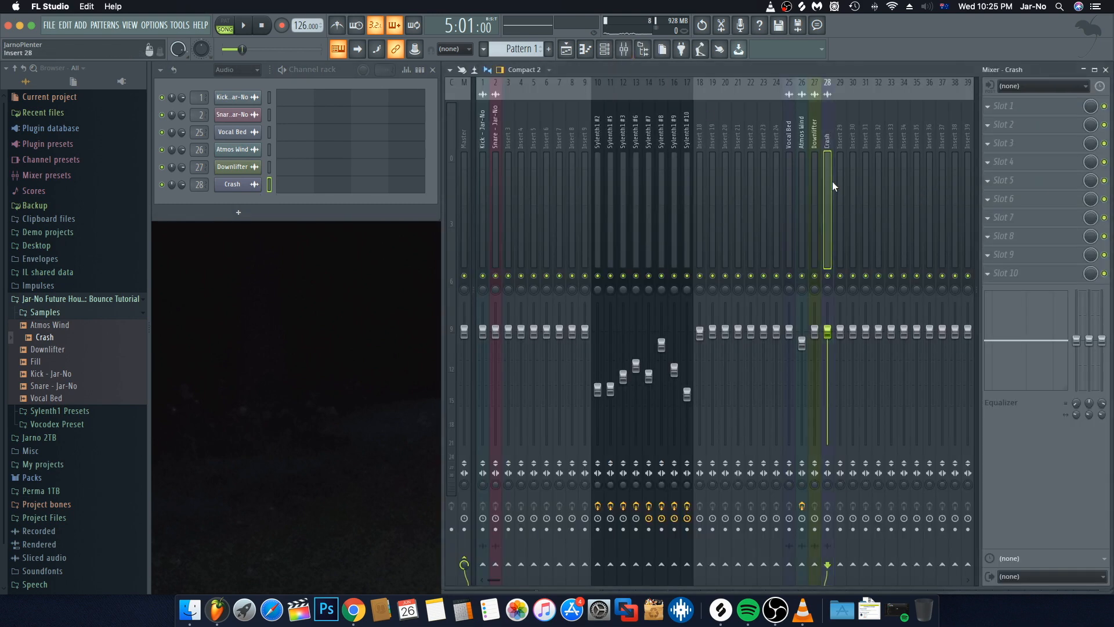
left_click(1105, 69)
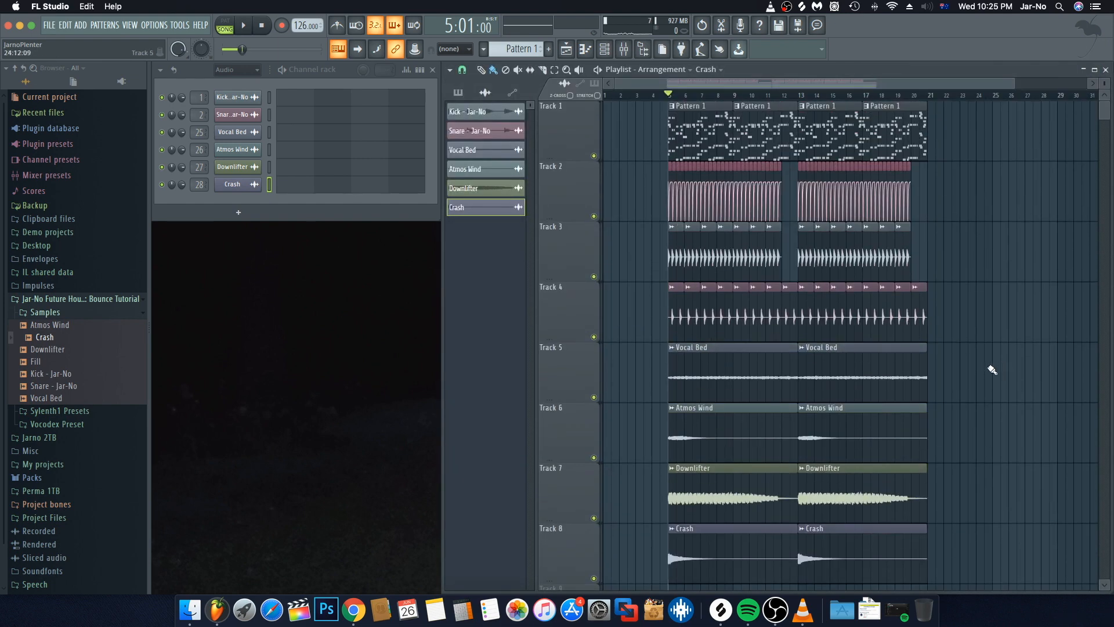
Audition the arrangement from bar 5 and collapse the project's sample folders in the browser
key("space")
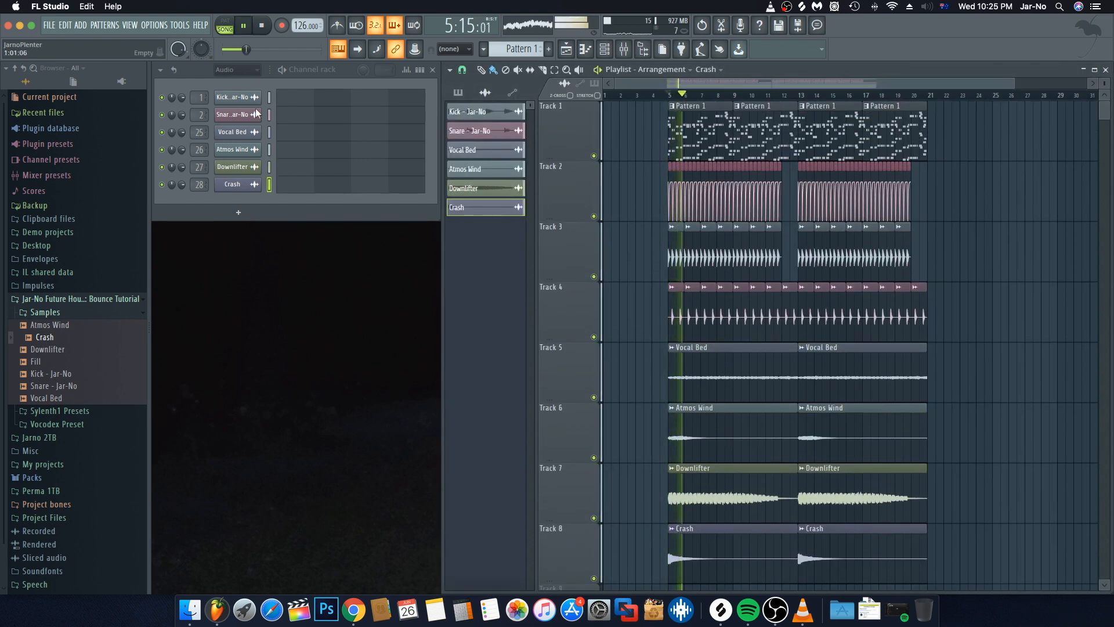
left_click(15, 68)
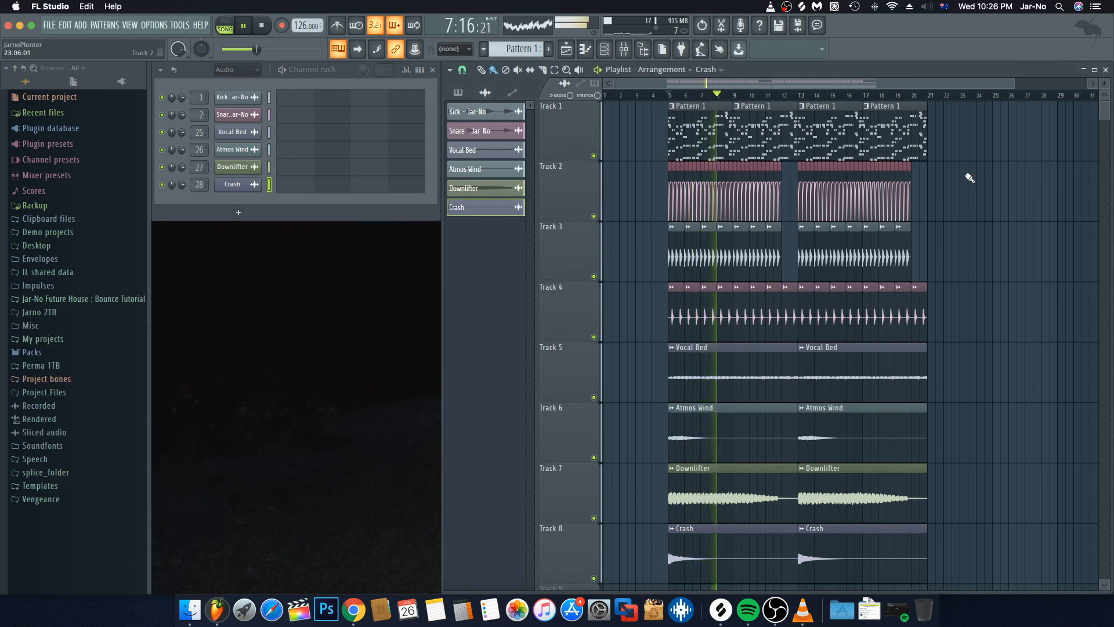
key("space")
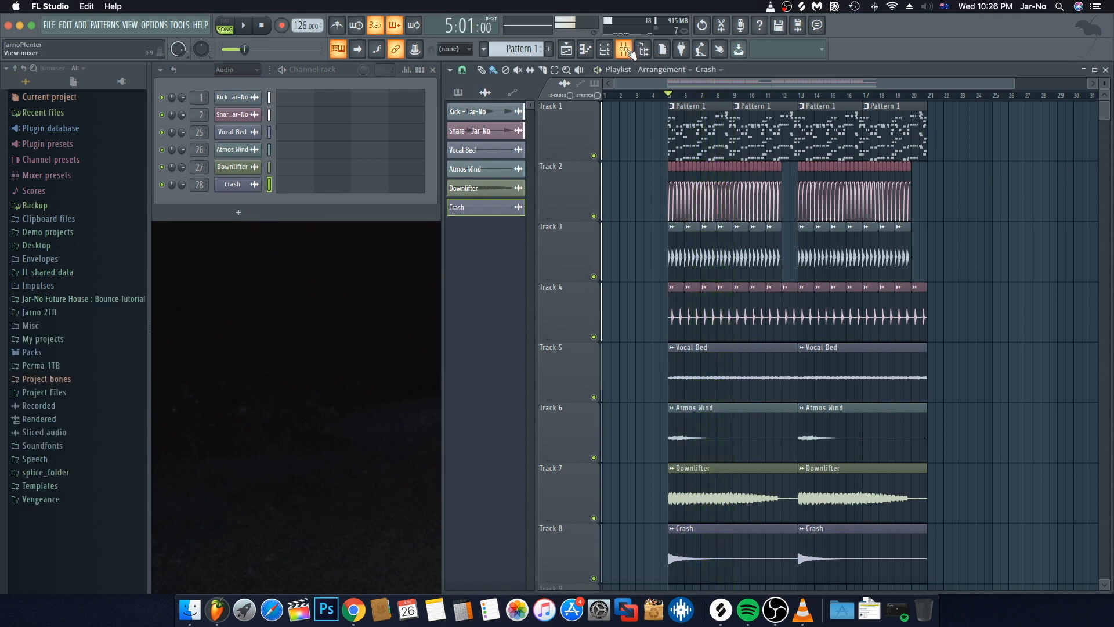
Solo the Crash mixer track, lower the Crash and Downlifter volumes slightly, and enable the Downlifter track alongside it
left_click(625, 50)
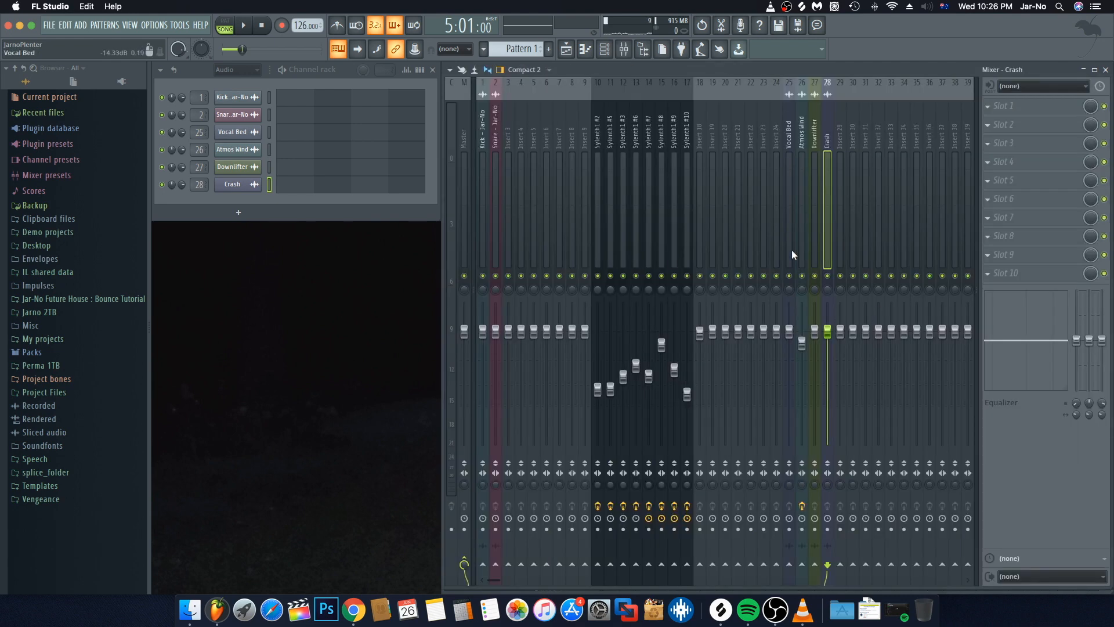
right_click(828, 276)
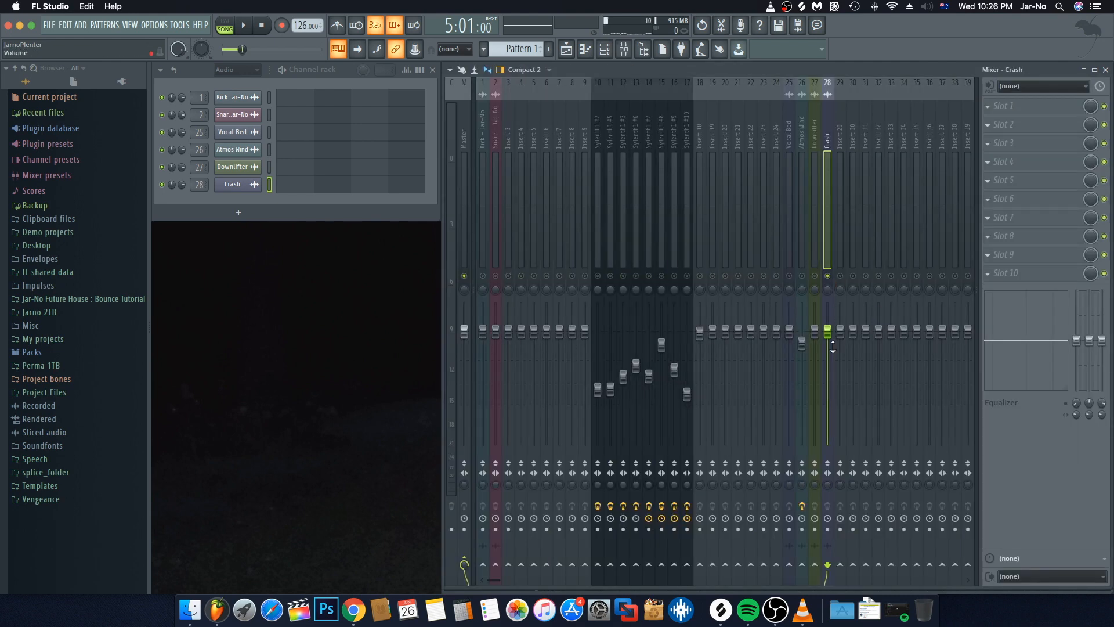
key("space")
left_click_drag(814, 332, 814, 328)
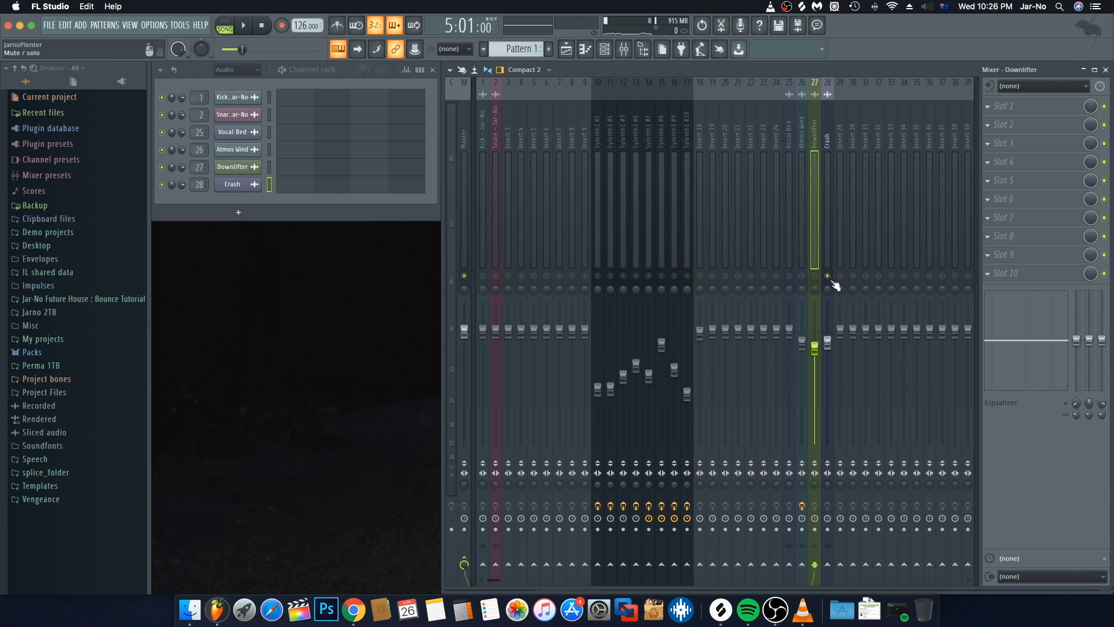
left_click(816, 276)
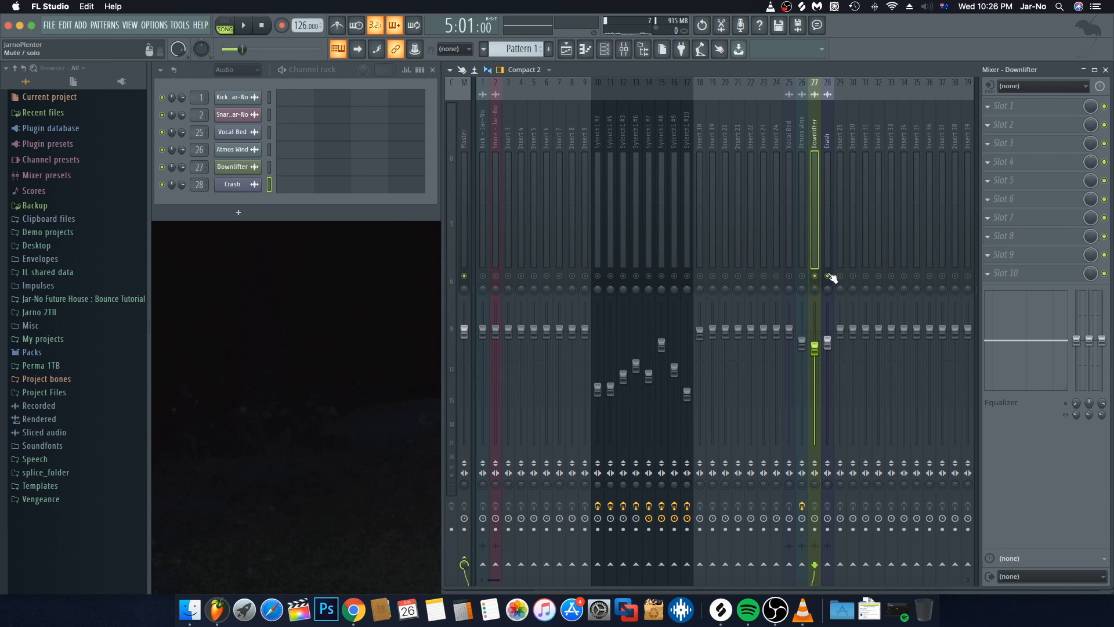
Play back the isolated Crash and Downlifter clips from bar 5 in the playlist
left_click(1106, 70)
key("space")
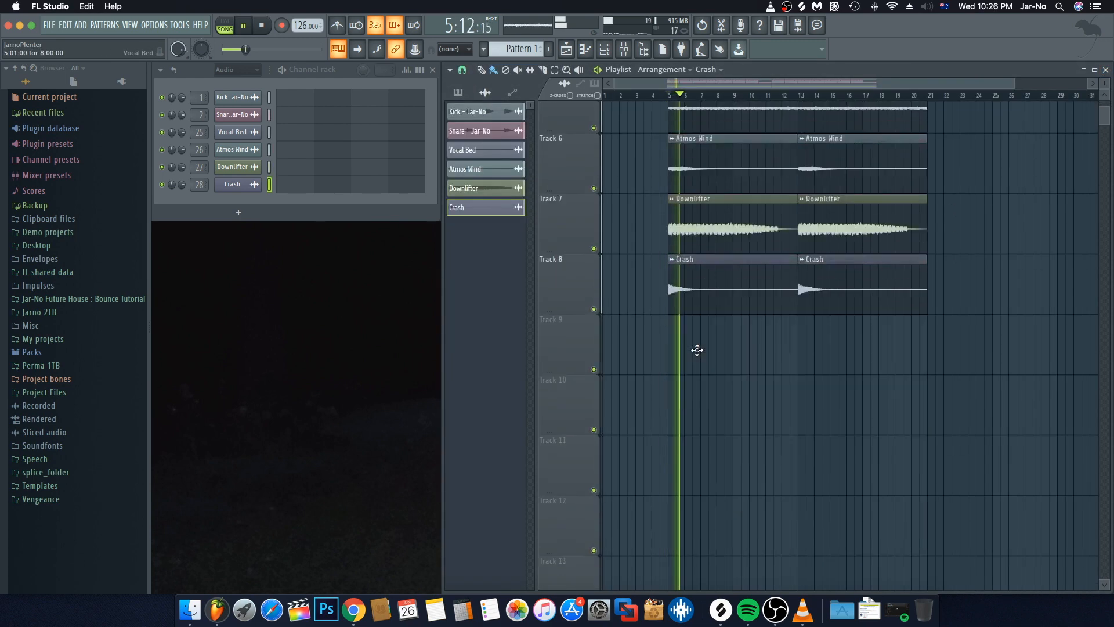
scroll(697, 350, "down", 3)
scroll(701, 353, "up", 8)
key("space")
Solo the Downlifter mixer track and audition it, including together with Sylenth1 #10
left_click(624, 48)
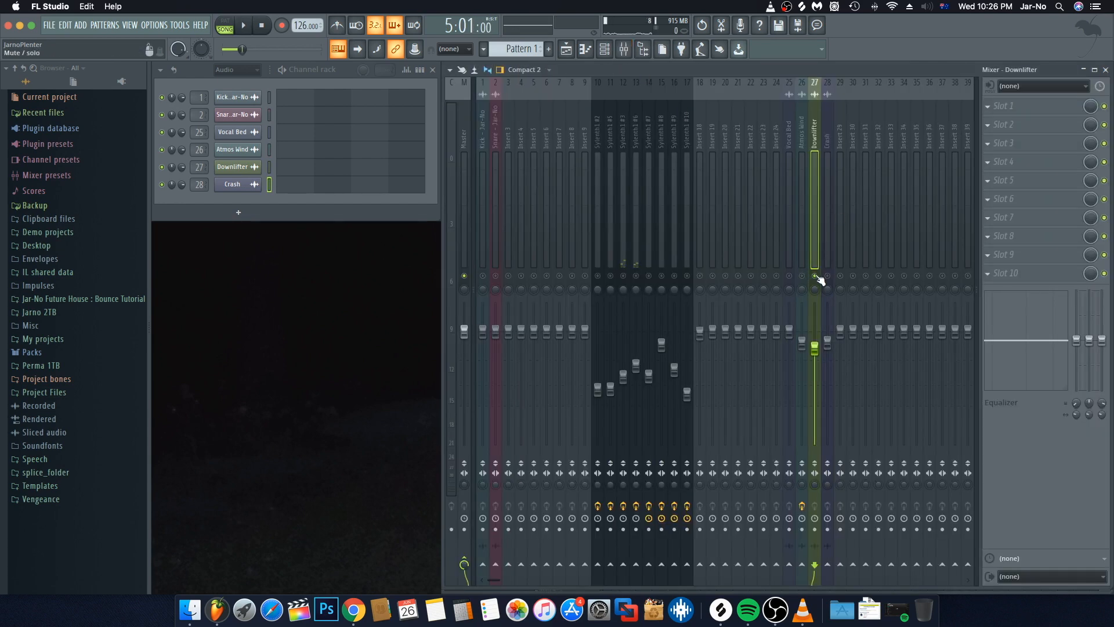
key("space")
key("space")
key("space")
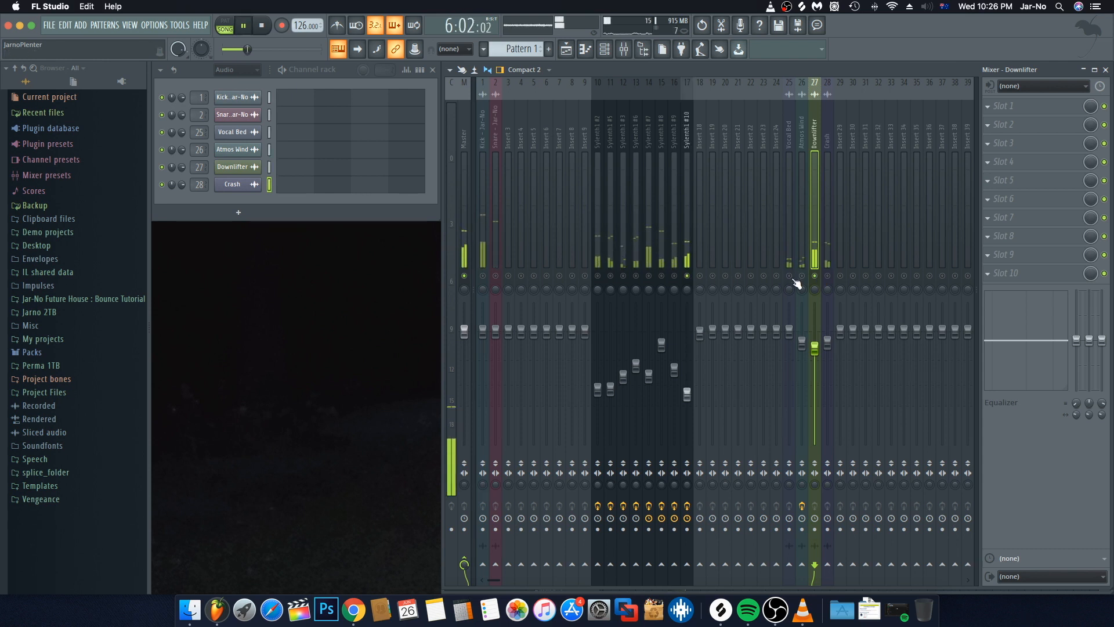
key("space")
Unsolo the Downlifter mixer track and play back the full arrangement in the playlist
right_click(815, 277)
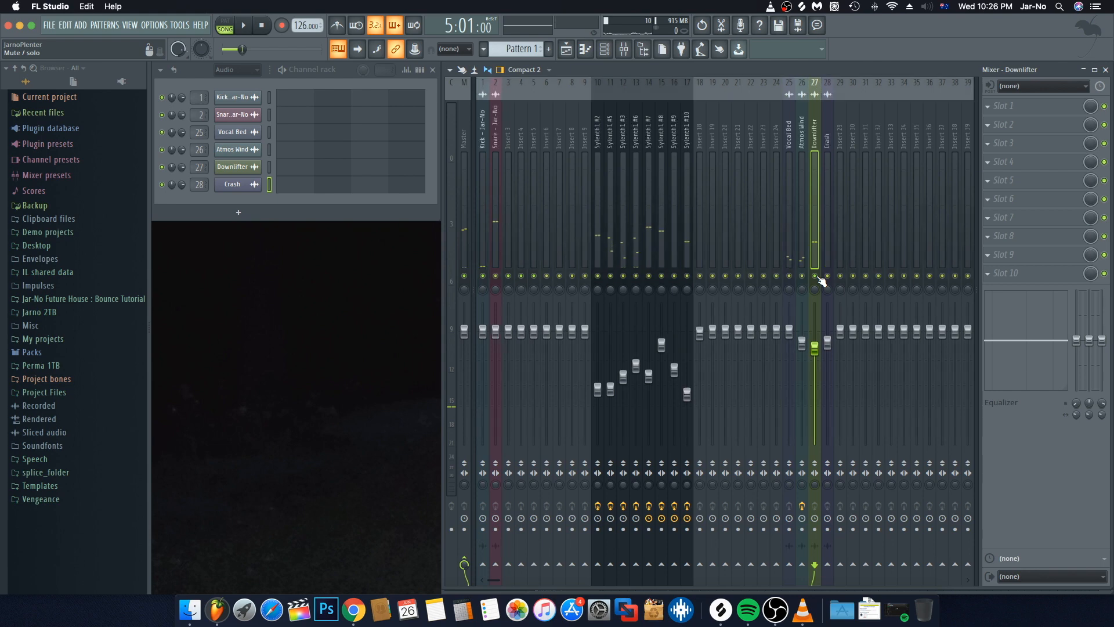
key("space")
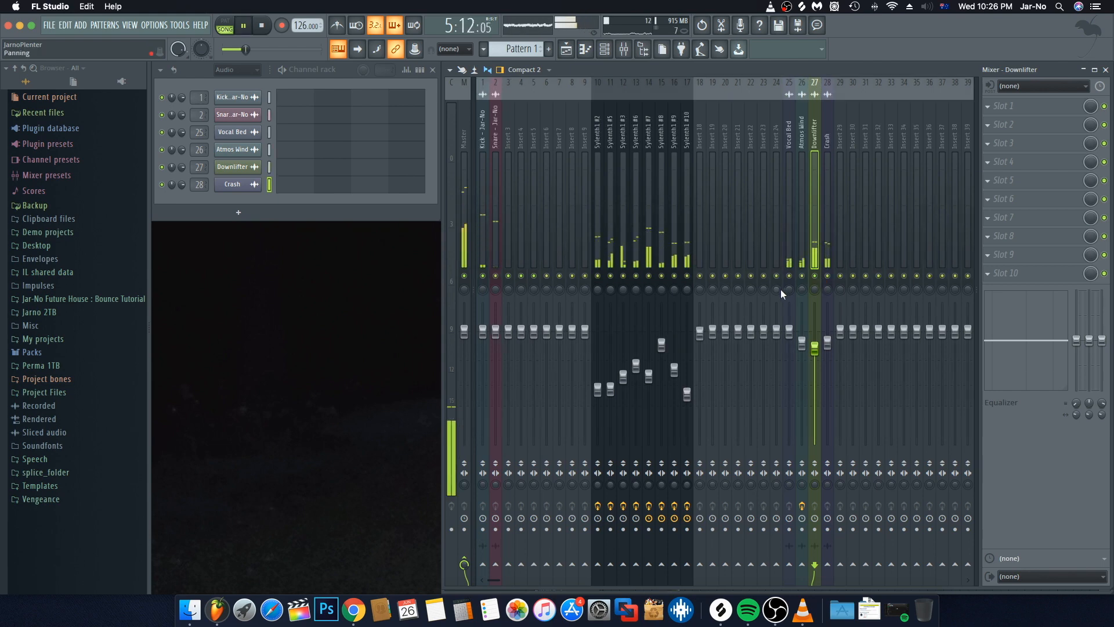
key("F5")
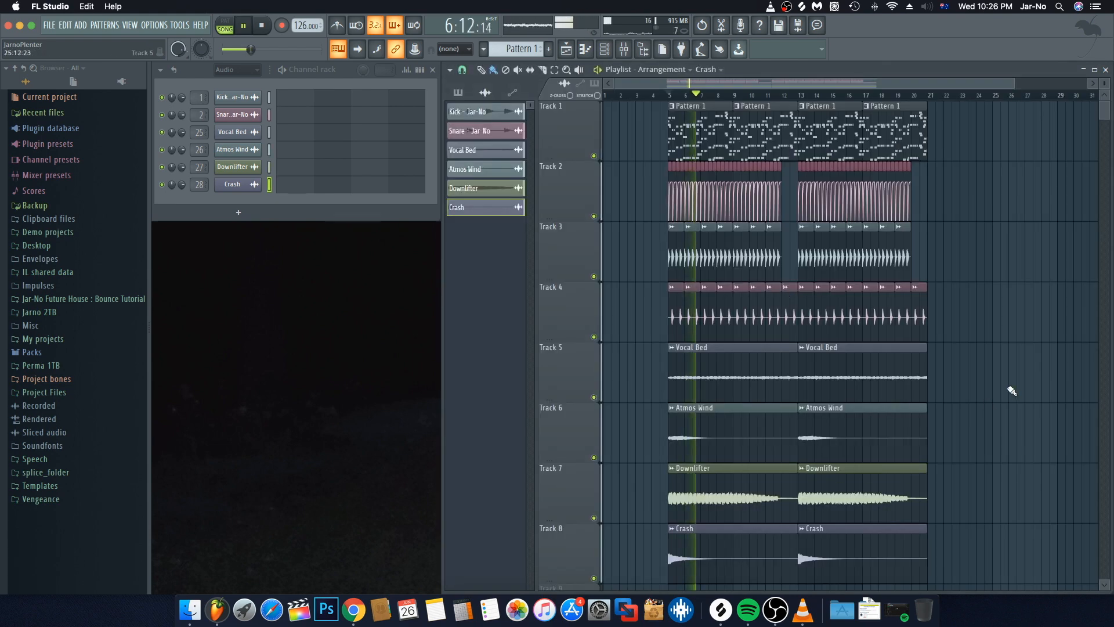
left_click_drag(1107, 83, 1109, 83)
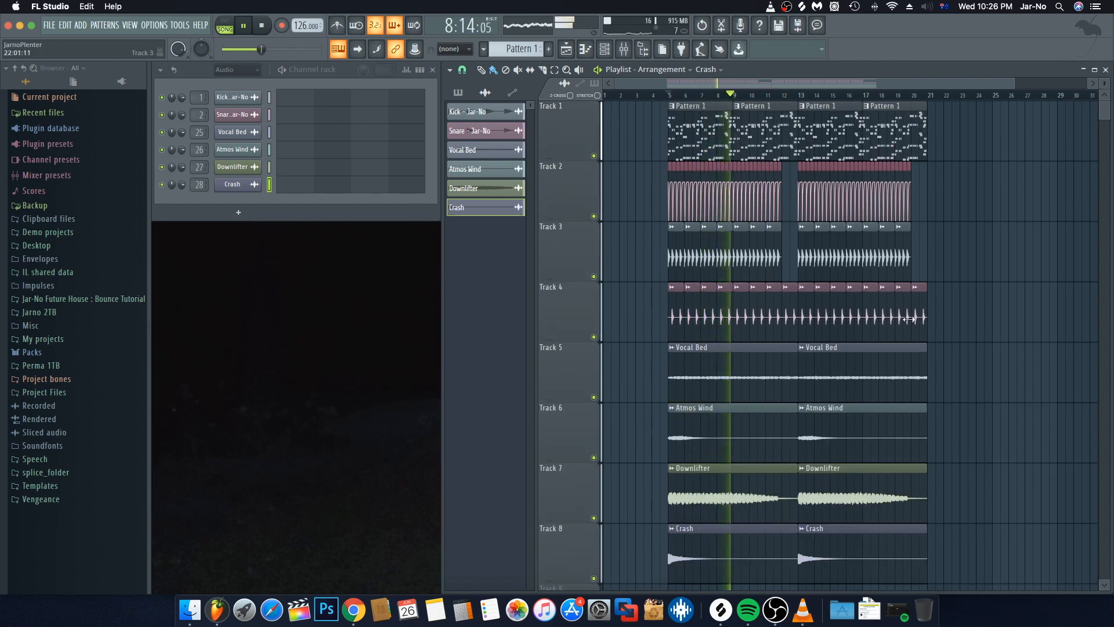
left_click_drag(1107, 83, 1107, 84)
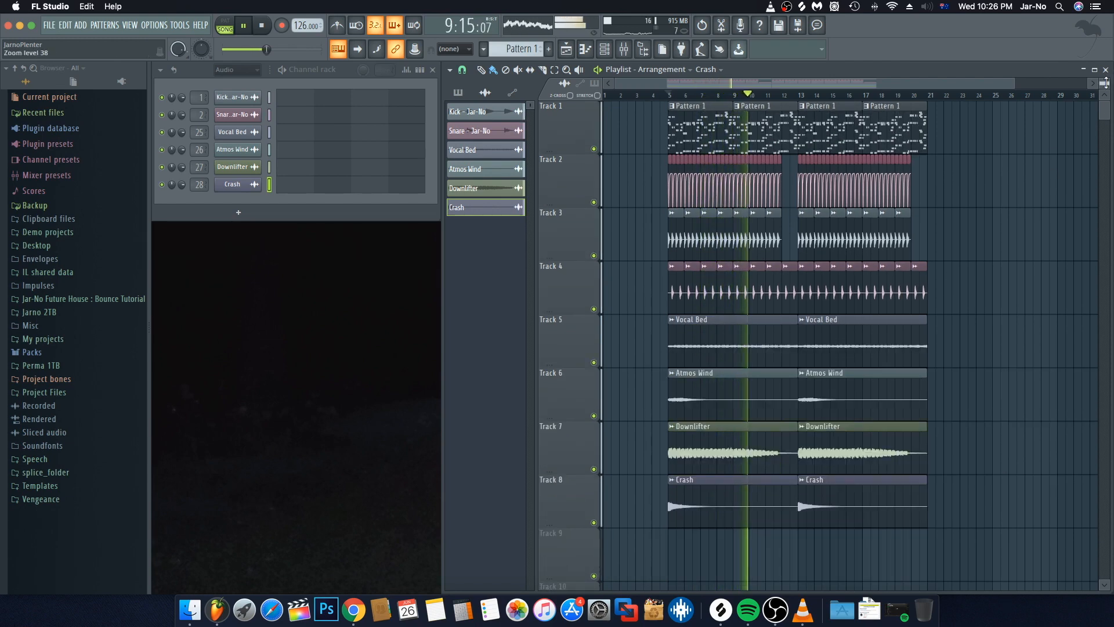
key("space")
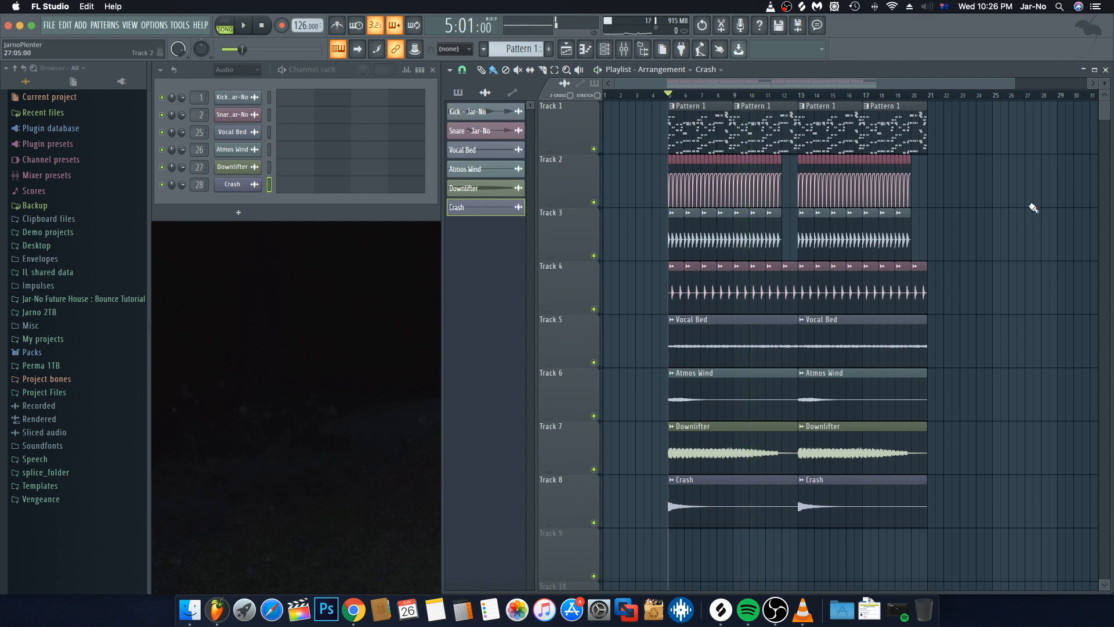
Audition Sylenth1 #2 and #5 in isolation, and enable Sylenth1 #3, #6 and #7 alongside them in the mixer
left_click(631, 52)
left_click(600, 206)
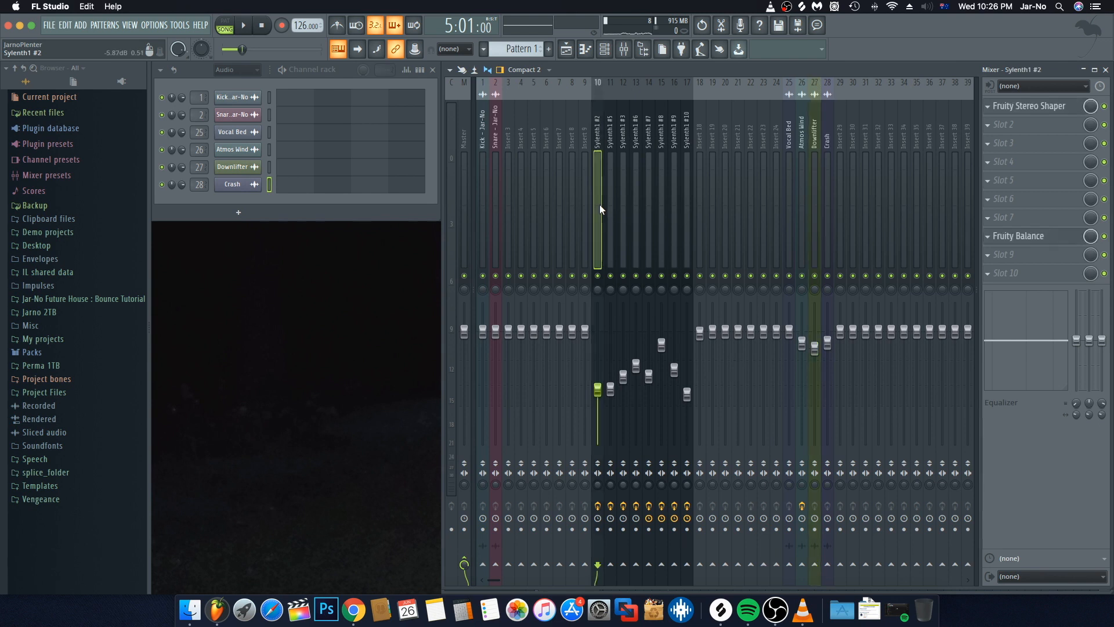
key("space")
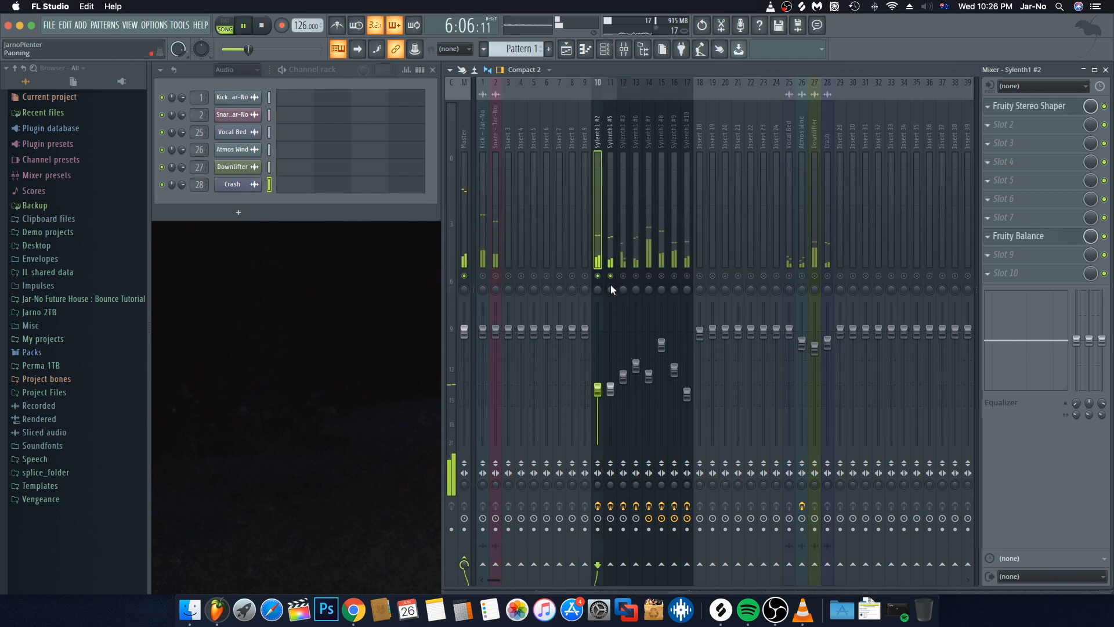
key("space")
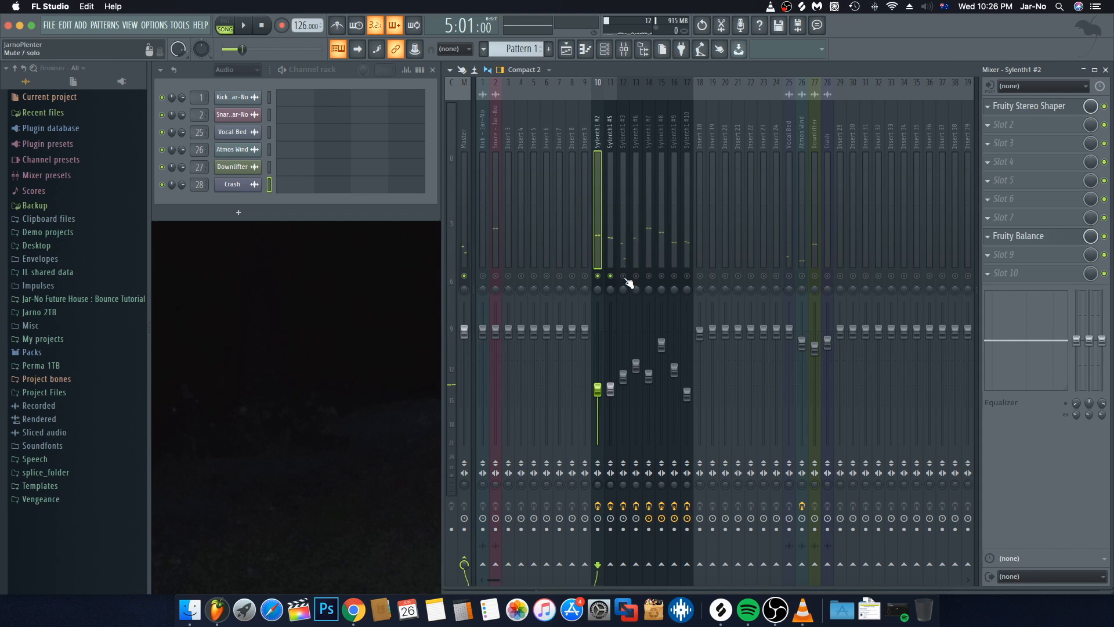
left_click(623, 276)
left_click(636, 276)
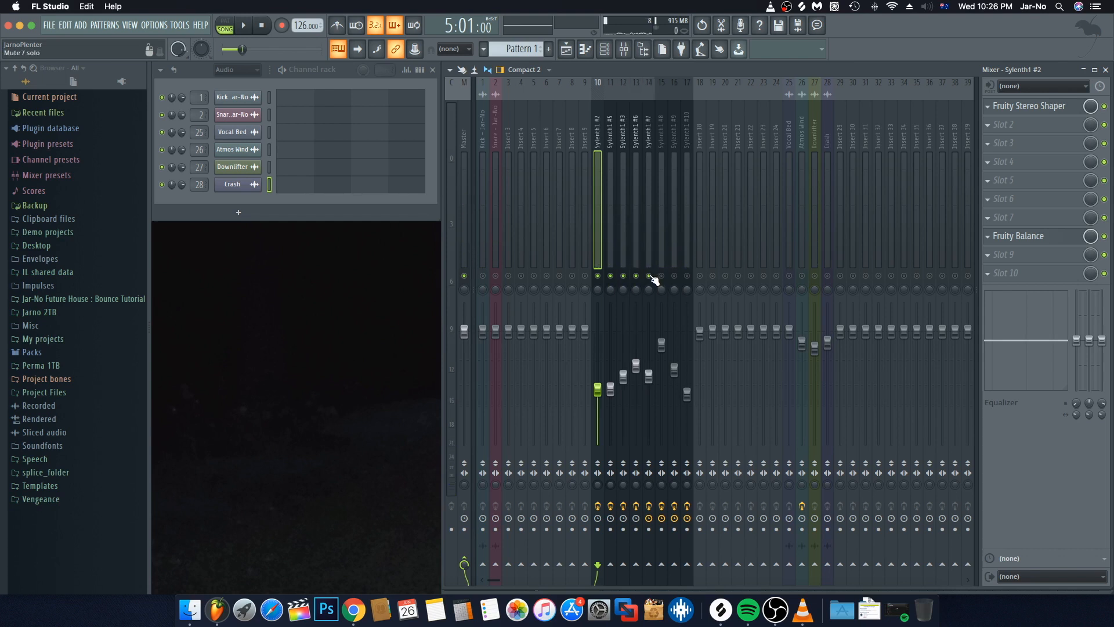
Solo the Sylenth1 #6 mixer track and raise its volume slightly while auditioning it
key("space")
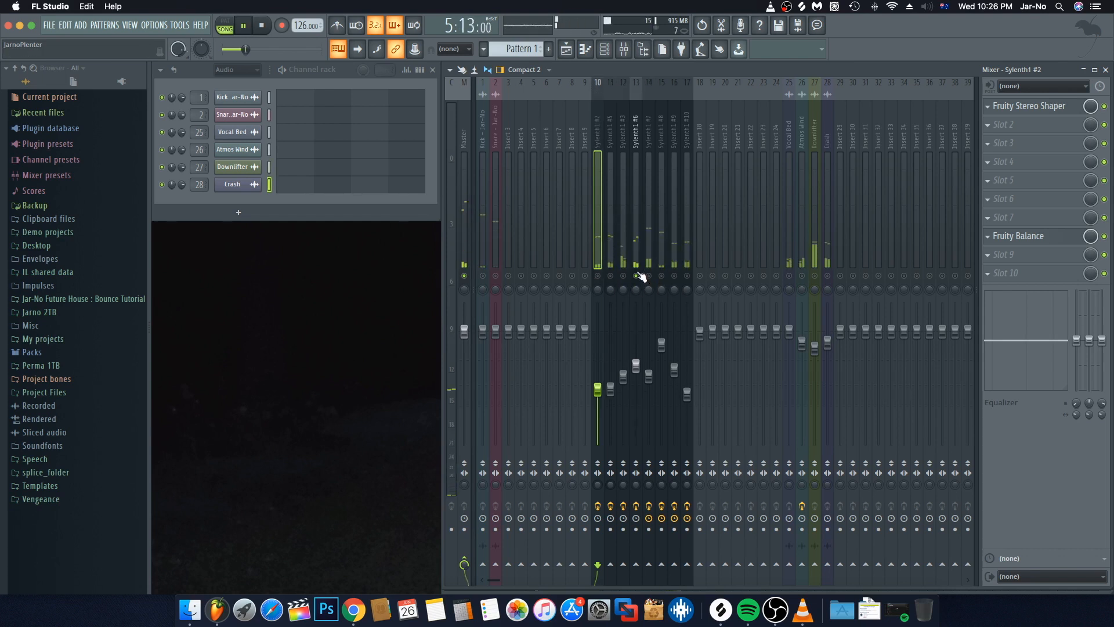
left_click(640, 283)
key("space")
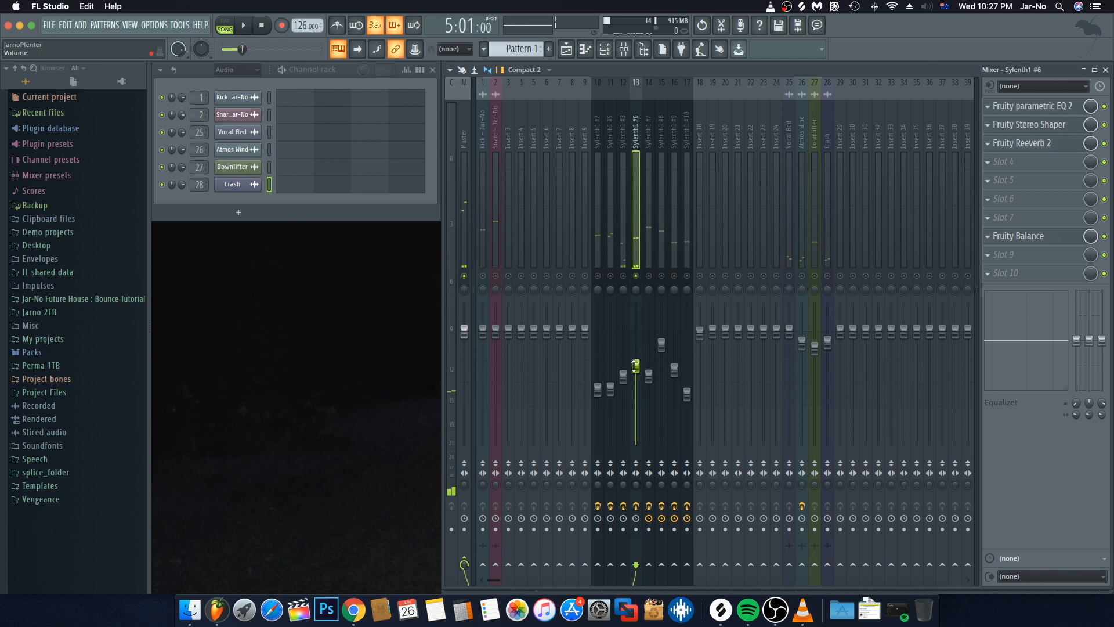
key("space")
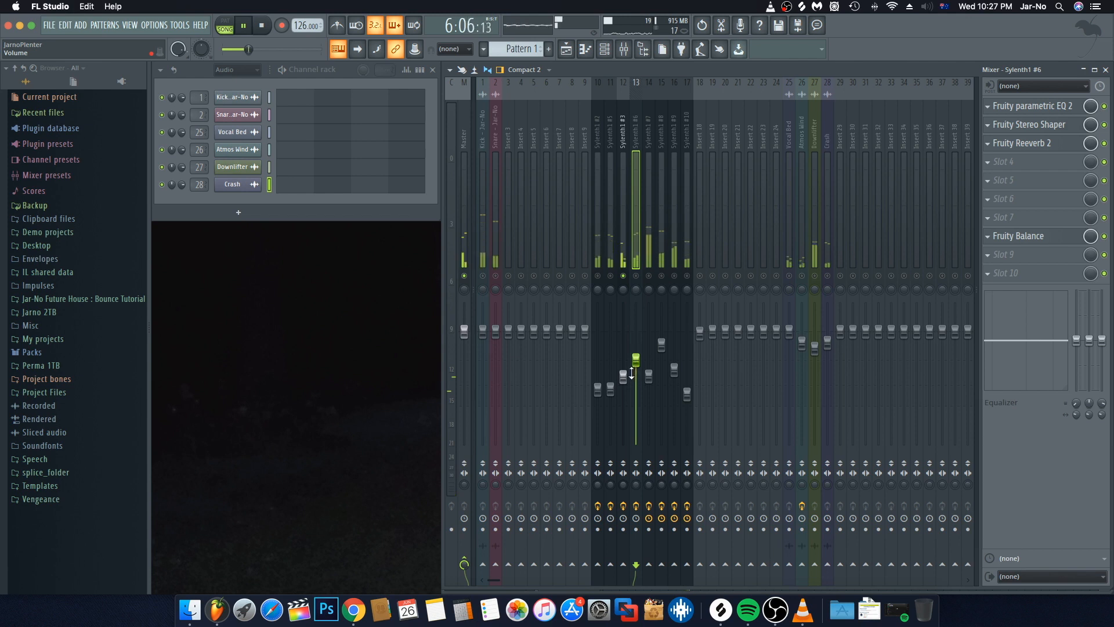
Raise the Sylenth1 #5 and Sylenth1 #2 mixer volumes slightly while auditioning each track soloed
left_click(620, 282)
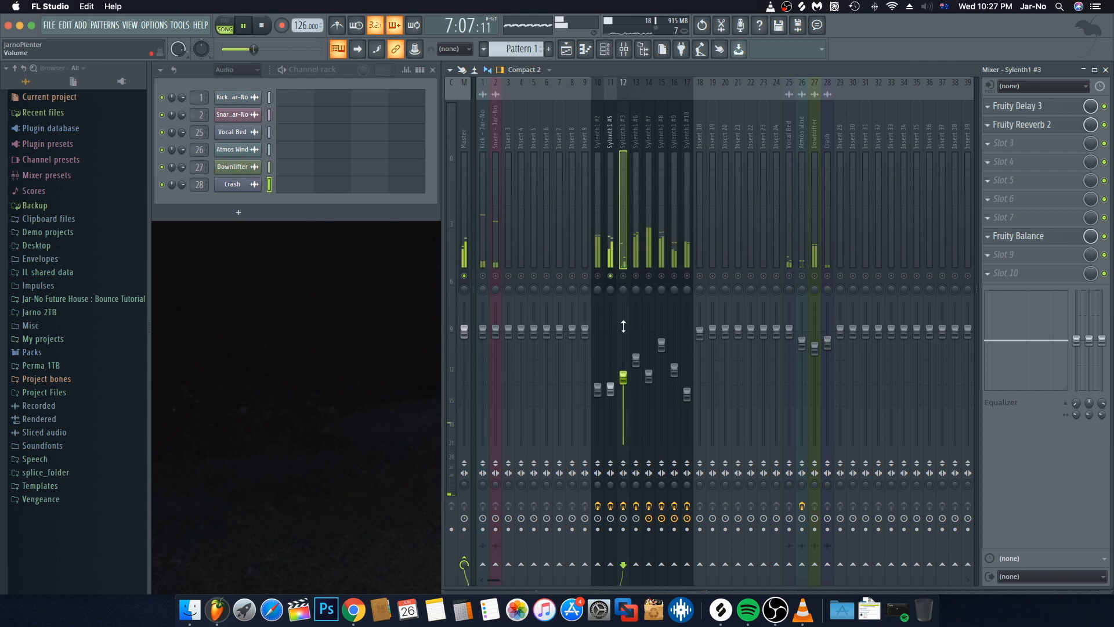
left_click(610, 388)
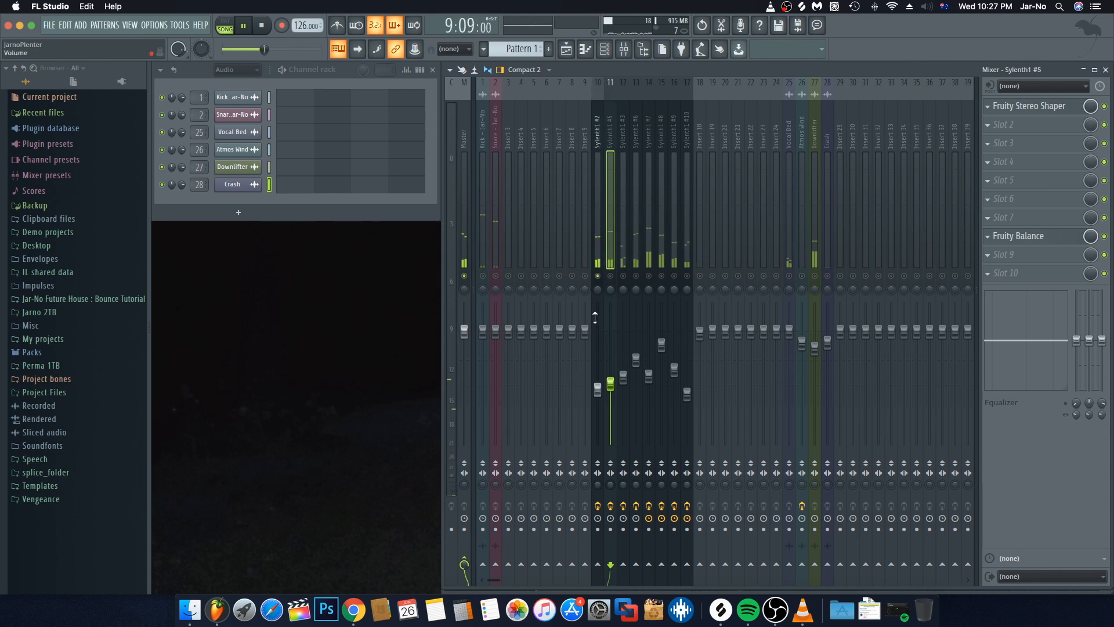
left_click(598, 388)
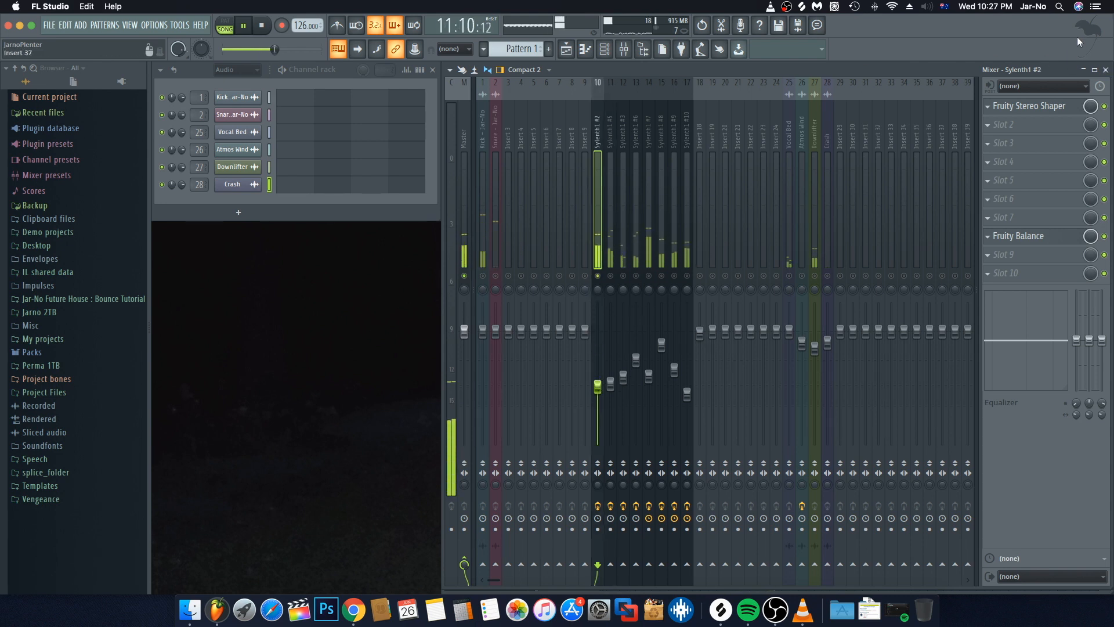
Return to the playlist and filter the channel rack to the Unsorted group
left_click(1105, 69)
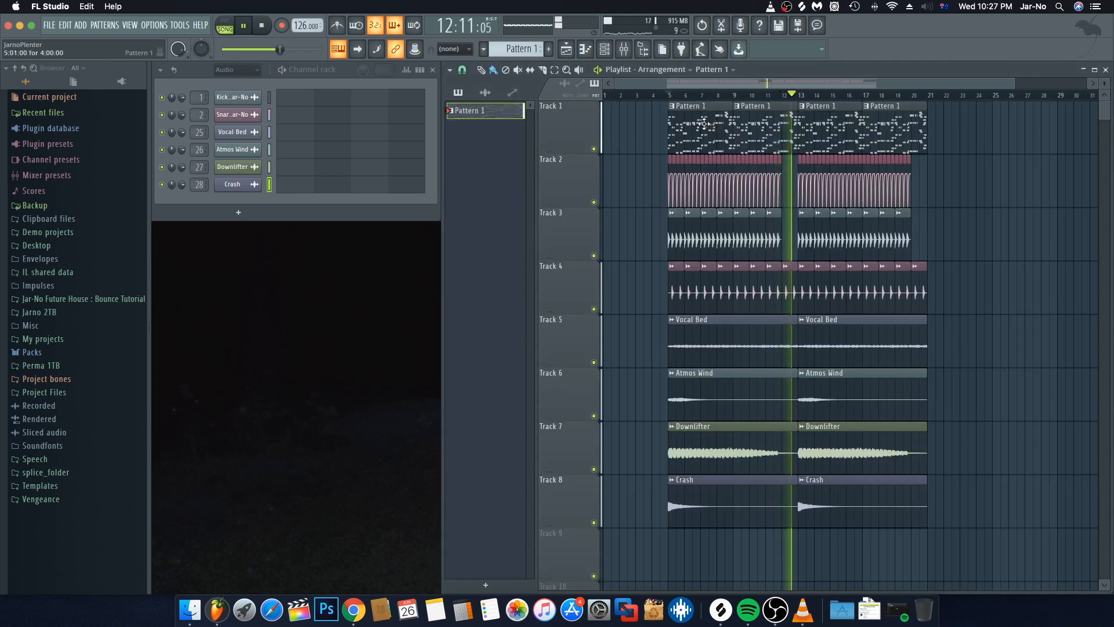
left_click(235, 74)
left_click(233, 120)
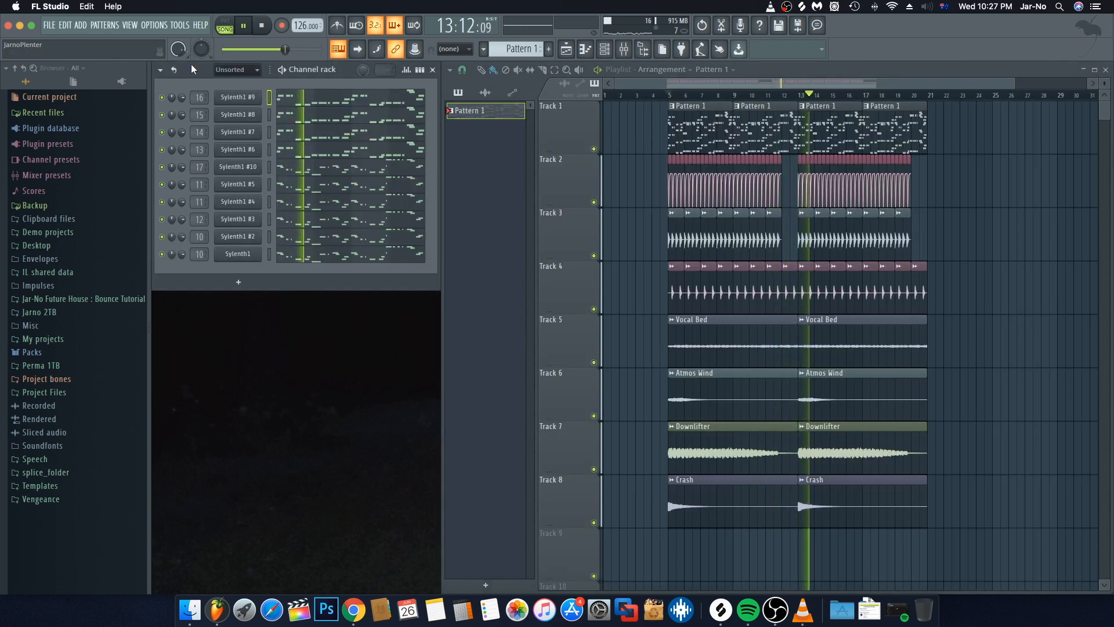
Solo the first Sylenth1 channel in the channel rack and audition it
key("space")
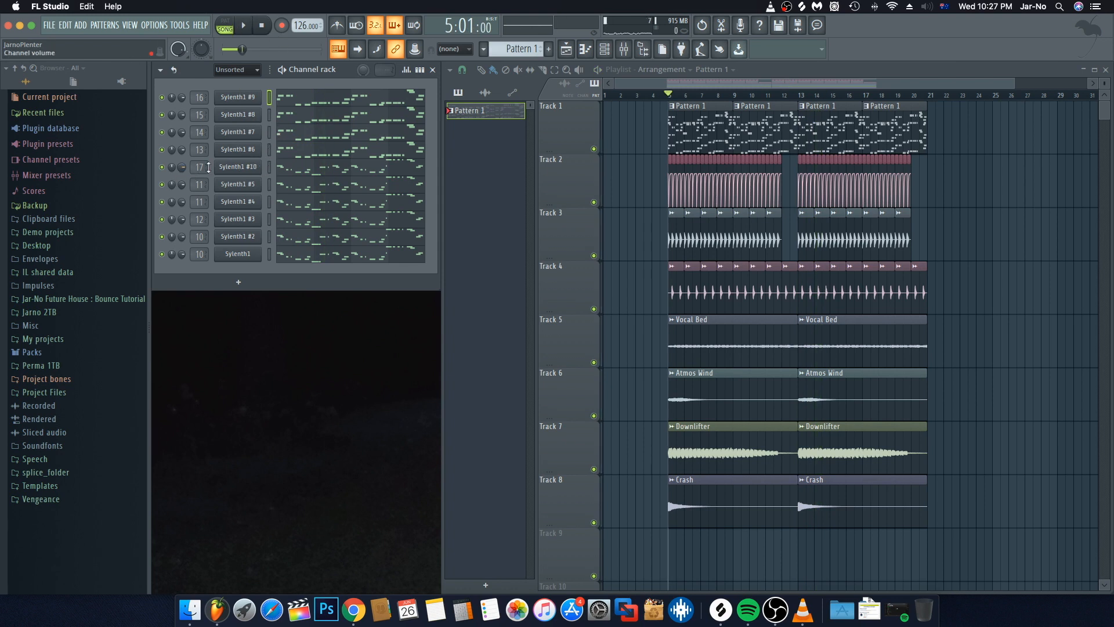
right_click(163, 255)
left_click(172, 263)
key("space")
key("space")
key("space")
Transpose all Sylenth1 notes up one octave in the piano roll, audition them and return to the channel rack
left_click(290, 257)
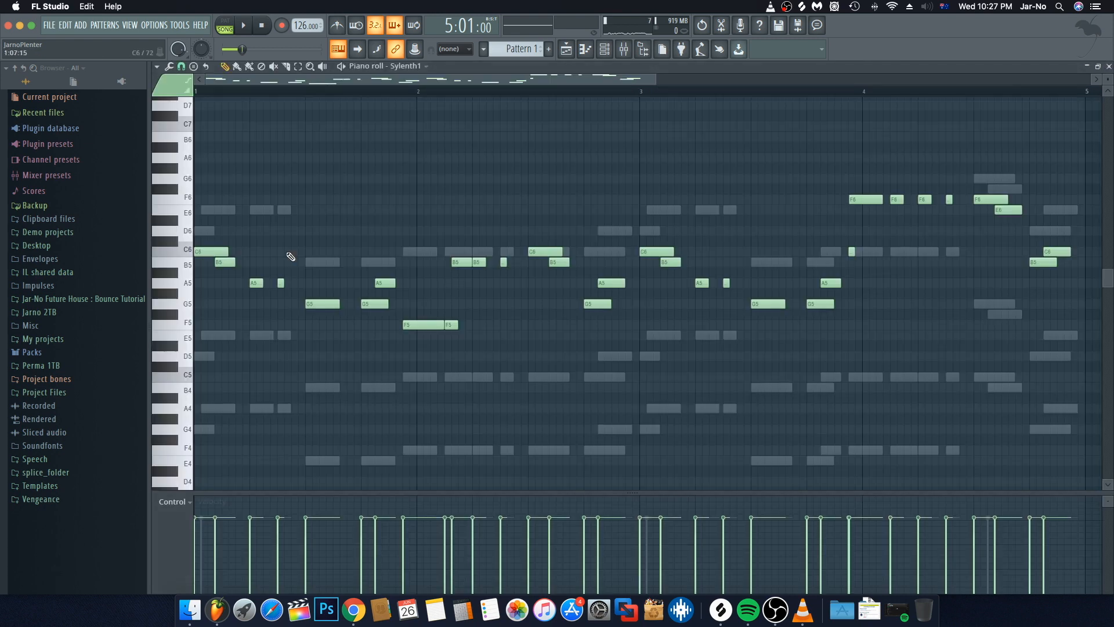
key("ctrl+a")
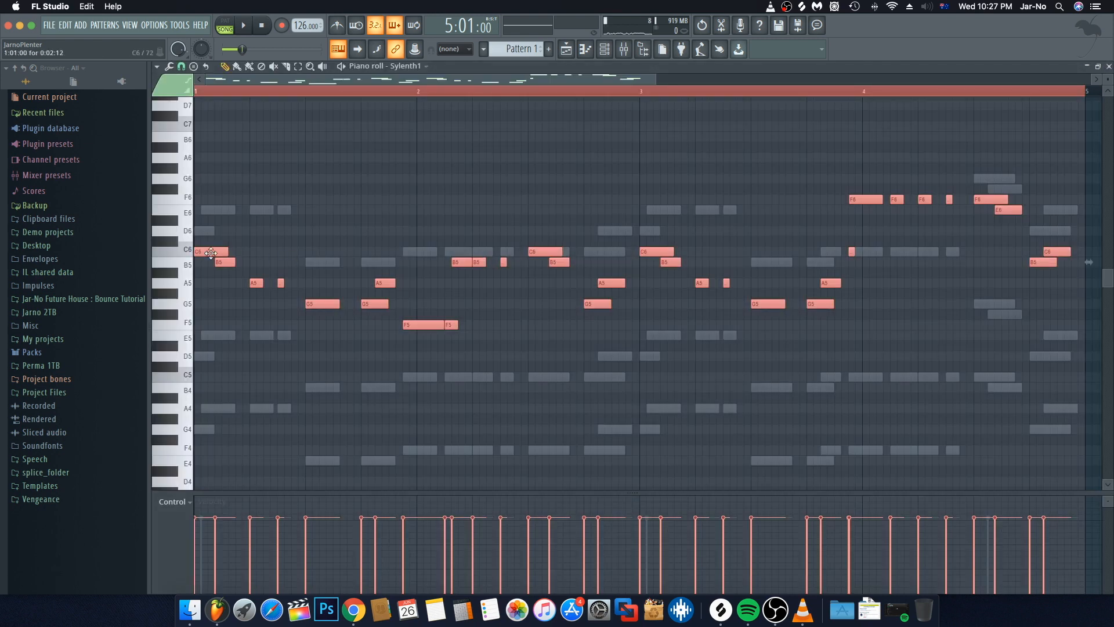
left_click_drag(211, 253, 207, 125)
key("space")
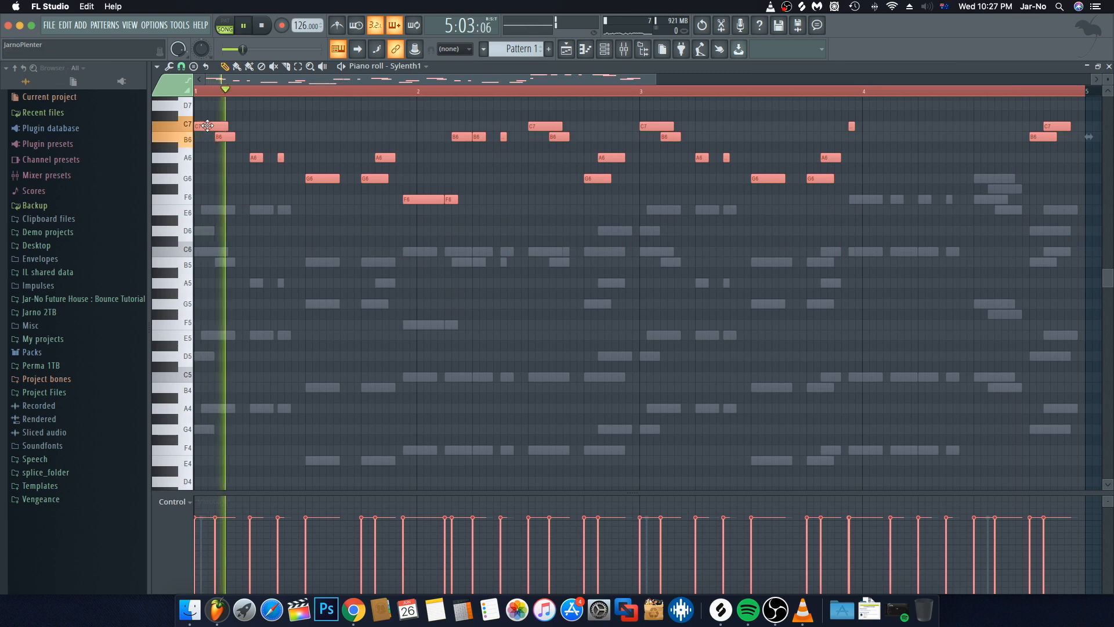
key("F7")
key("space")
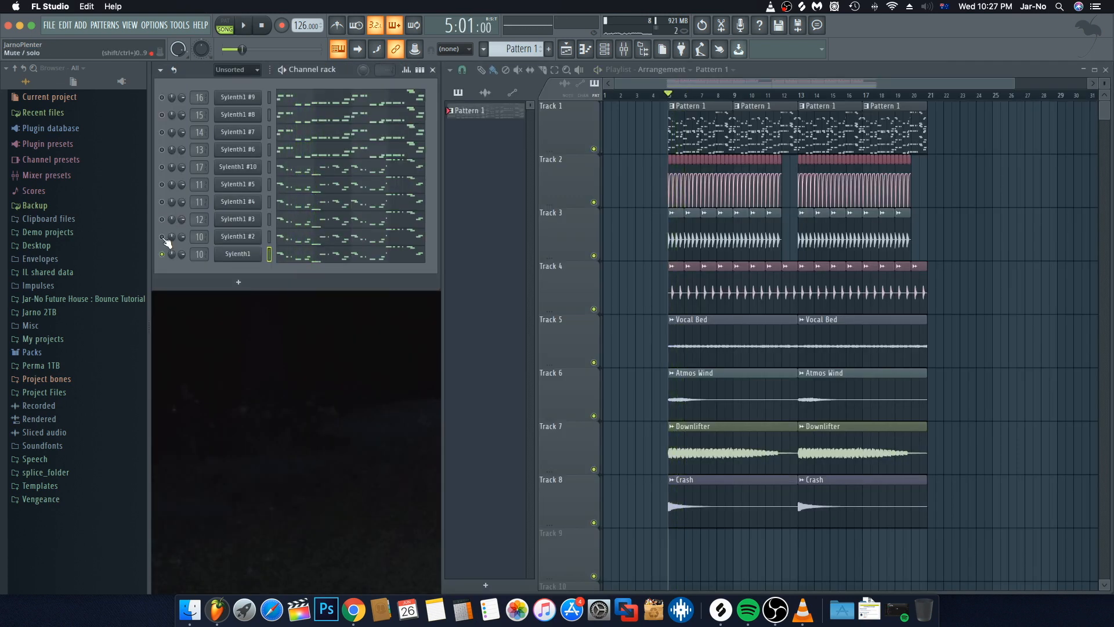
Audition Sylenth1 together with Sylenth1 #2, and enable all Sylenth1 channels again for playback
left_click(163, 237)
key("space")
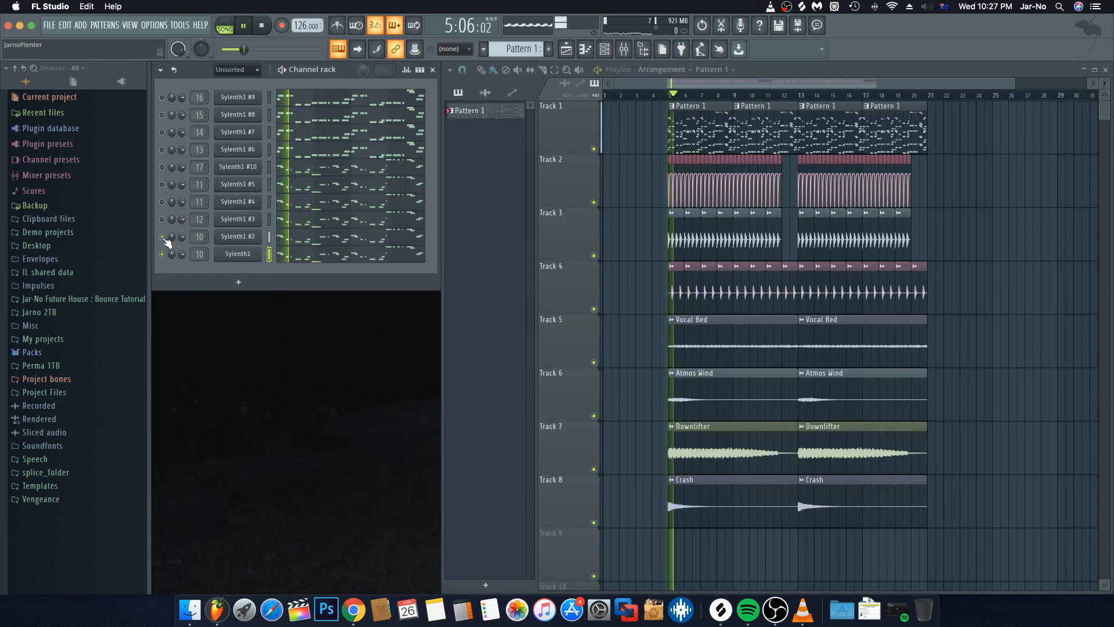
key("space")
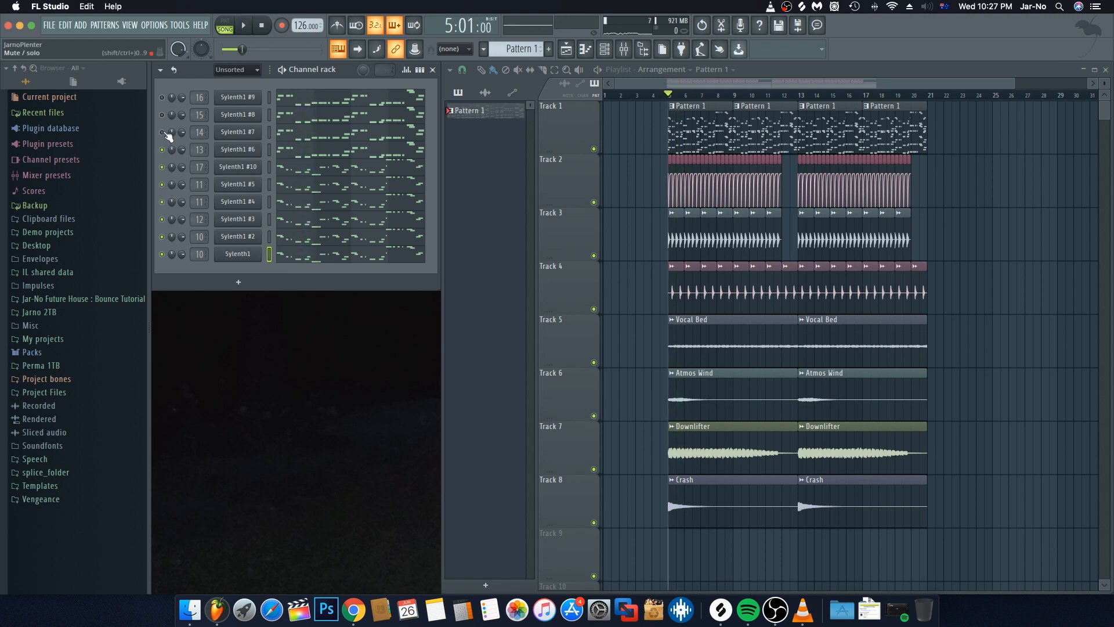
right_click(161, 256)
left_click(175, 265)
right_click(163, 256)
left_click(179, 266)
key("space")
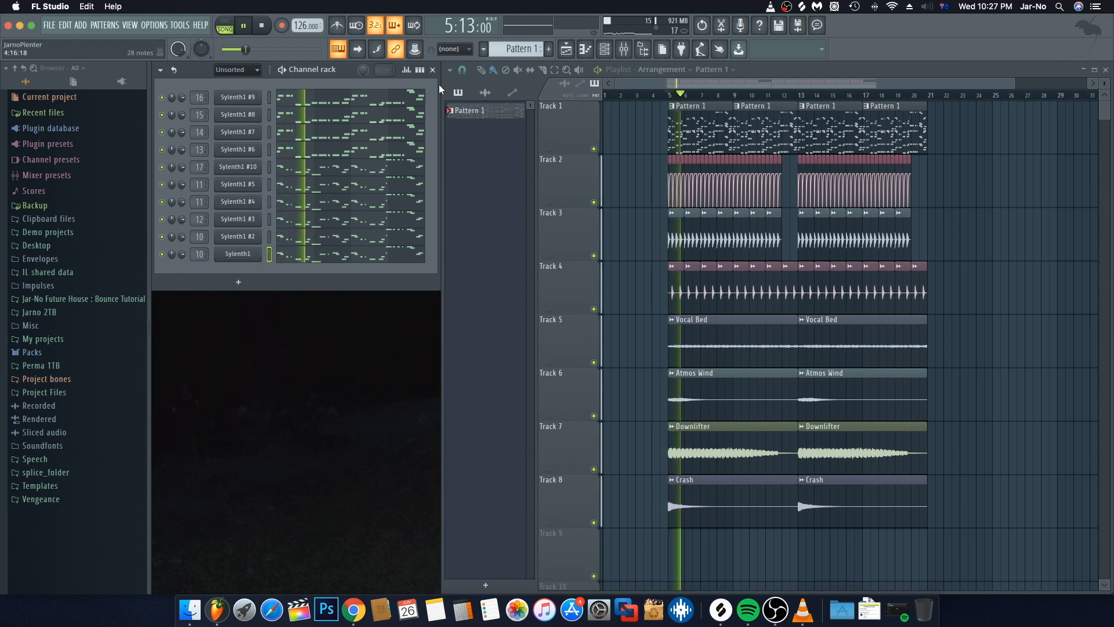
Audition Sylenth1 #2, #5 and #3 together in the mixer, raising the volumes of Sylenth1 #2 and #5 slightly
left_click(624, 50)
key("space")
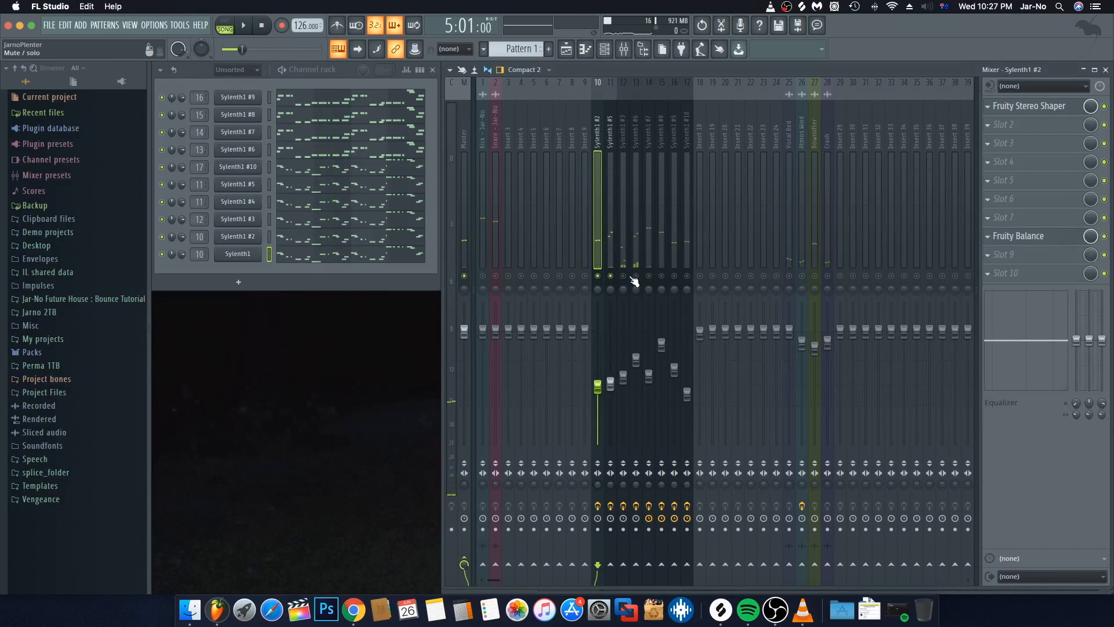
key("space")
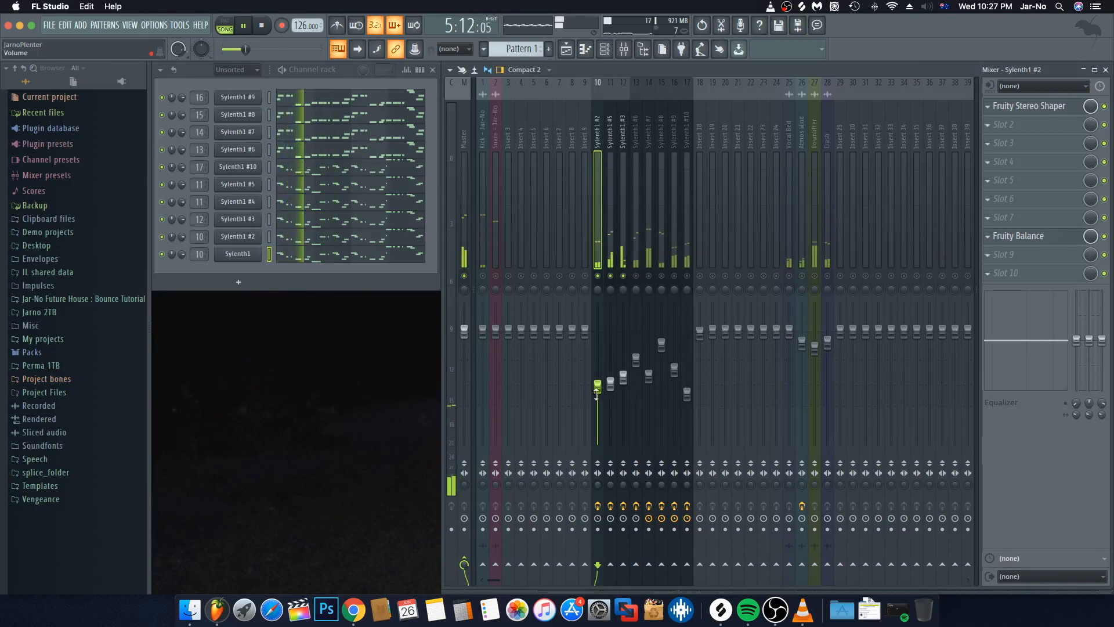
key("space")
key("space")
left_click_drag(597, 378, 598, 366)
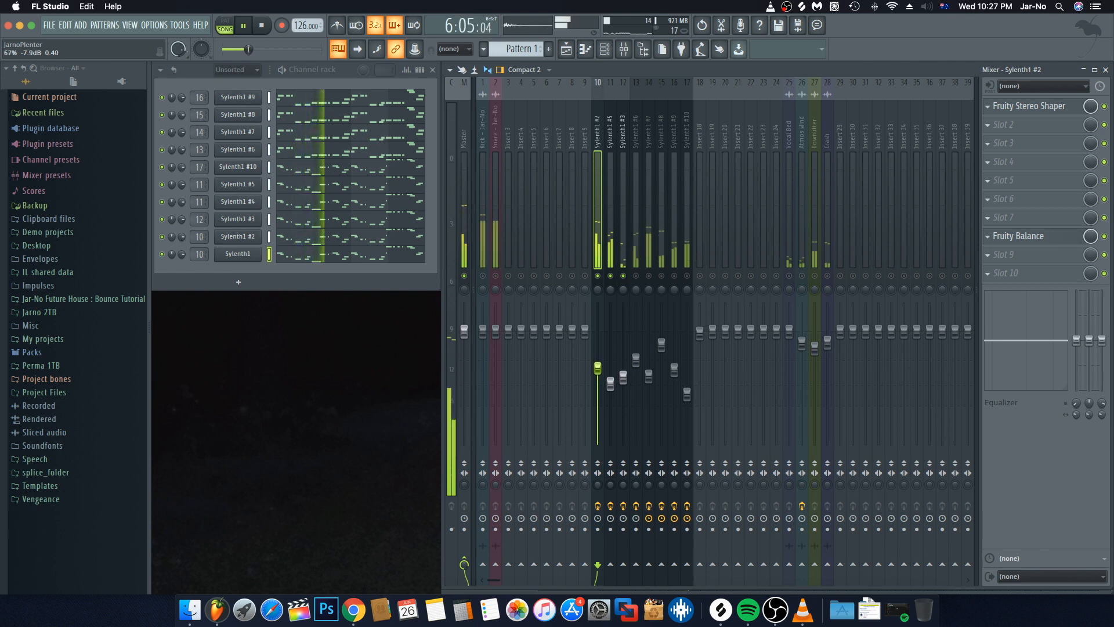
left_click_drag(610, 384, 598, 372)
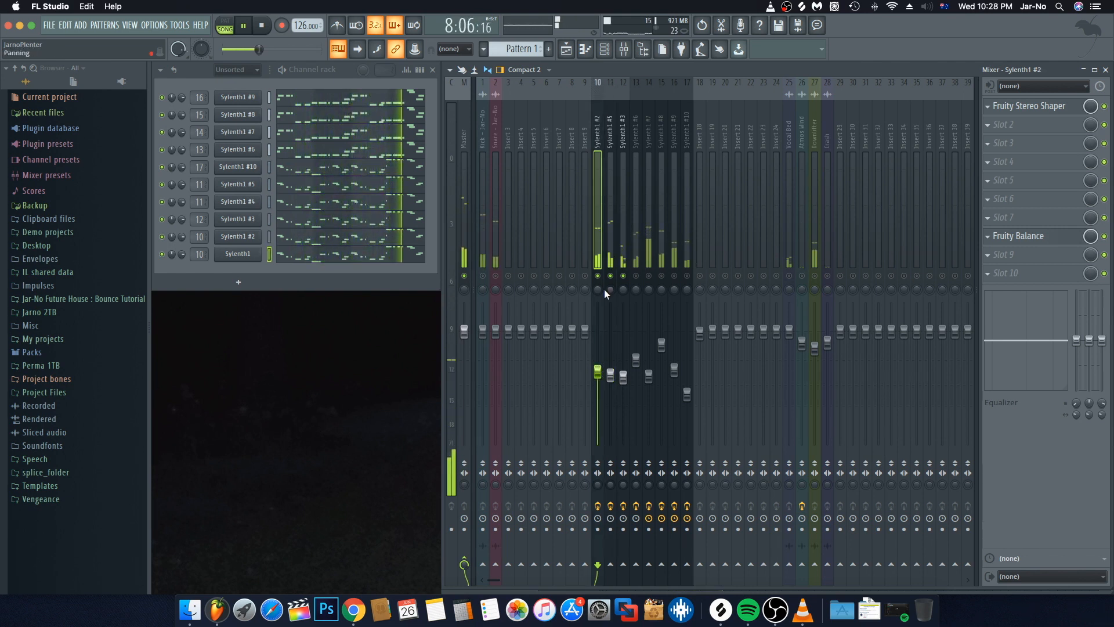
key("space")
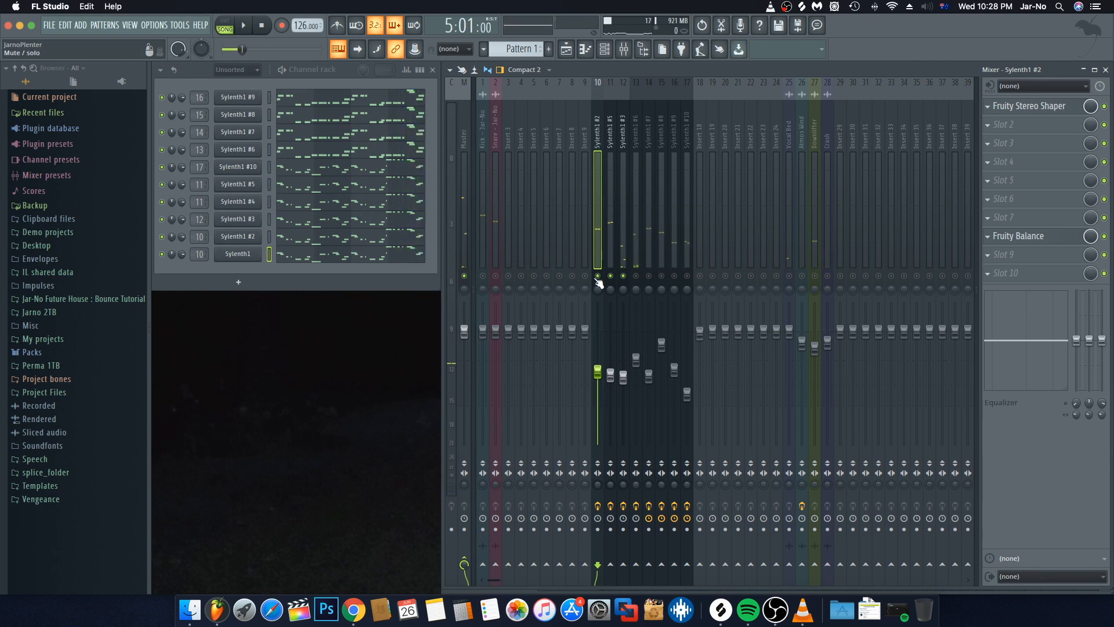
Add a Fruity Limiter to the soloed Sylenth1 #2 mixer track and move it to effect slot 10
left_click(1000, 146)
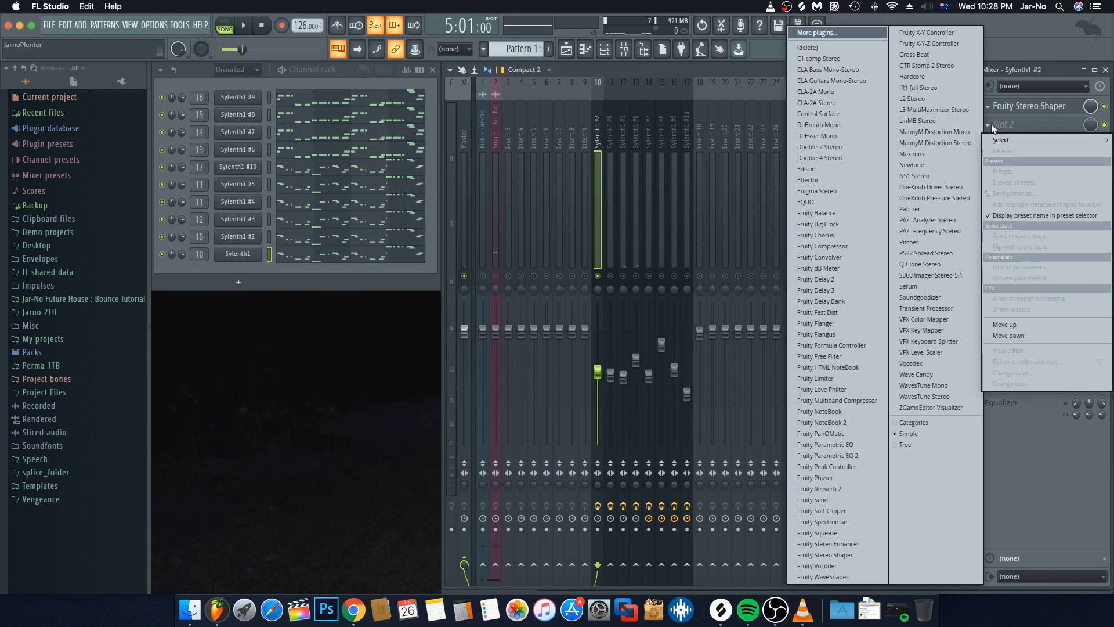
left_click(836, 378)
key("space")
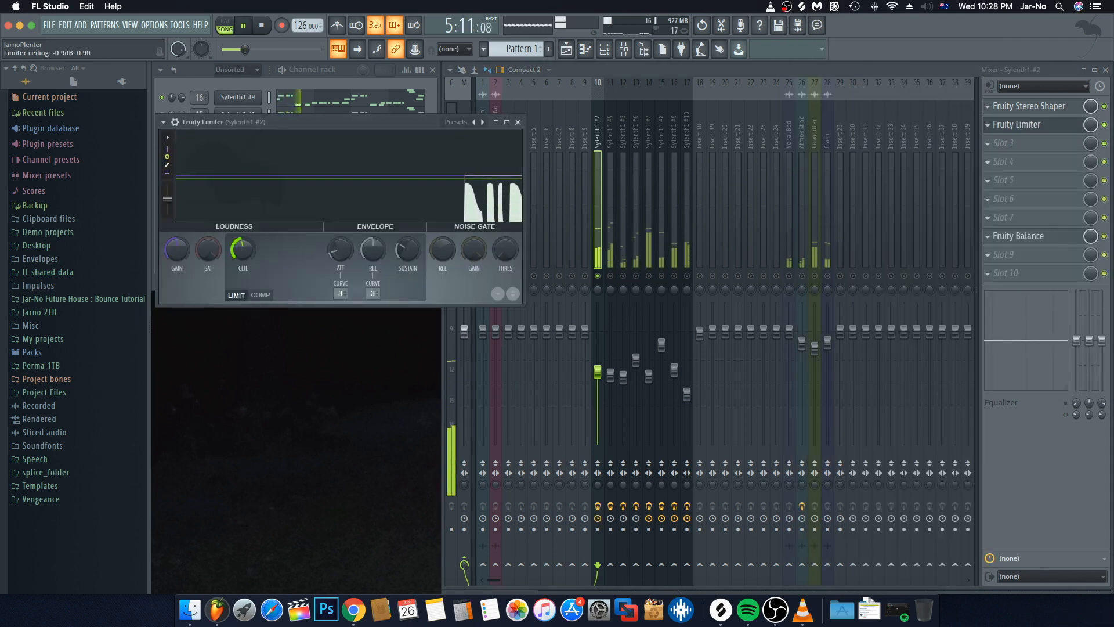
key("space")
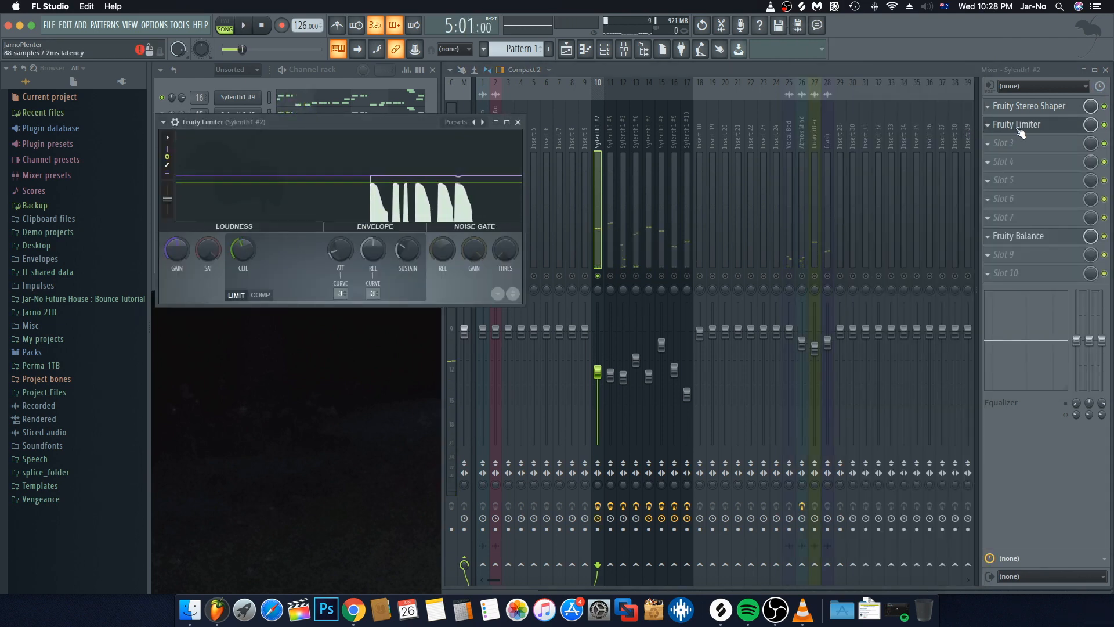
left_click_drag(1021, 133, 1022, 277)
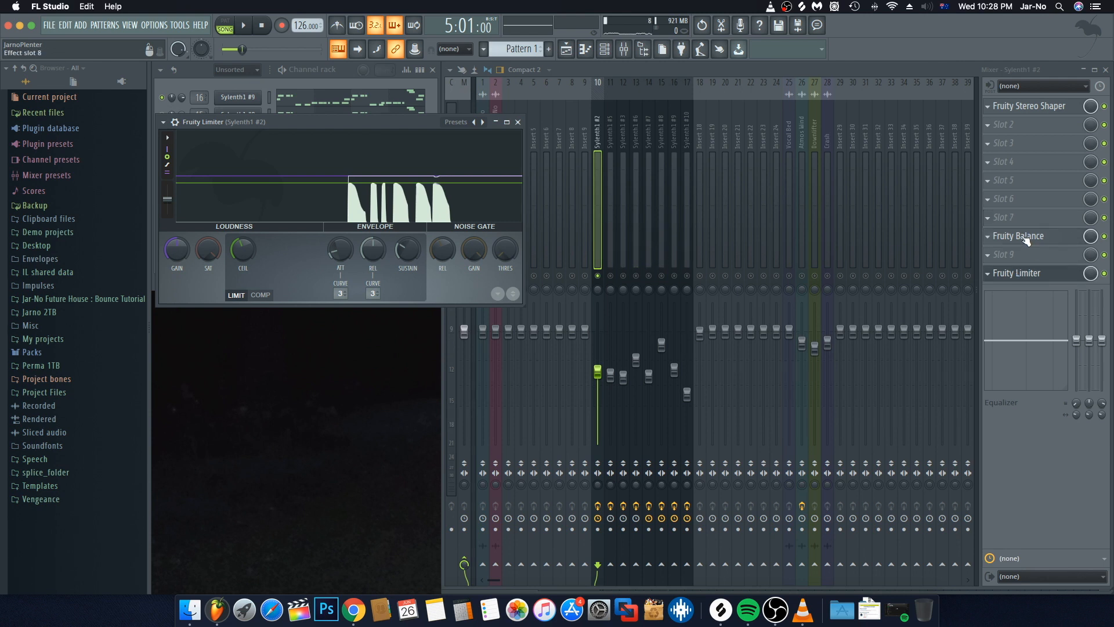
left_click(1038, 271)
left_click(1010, 272)
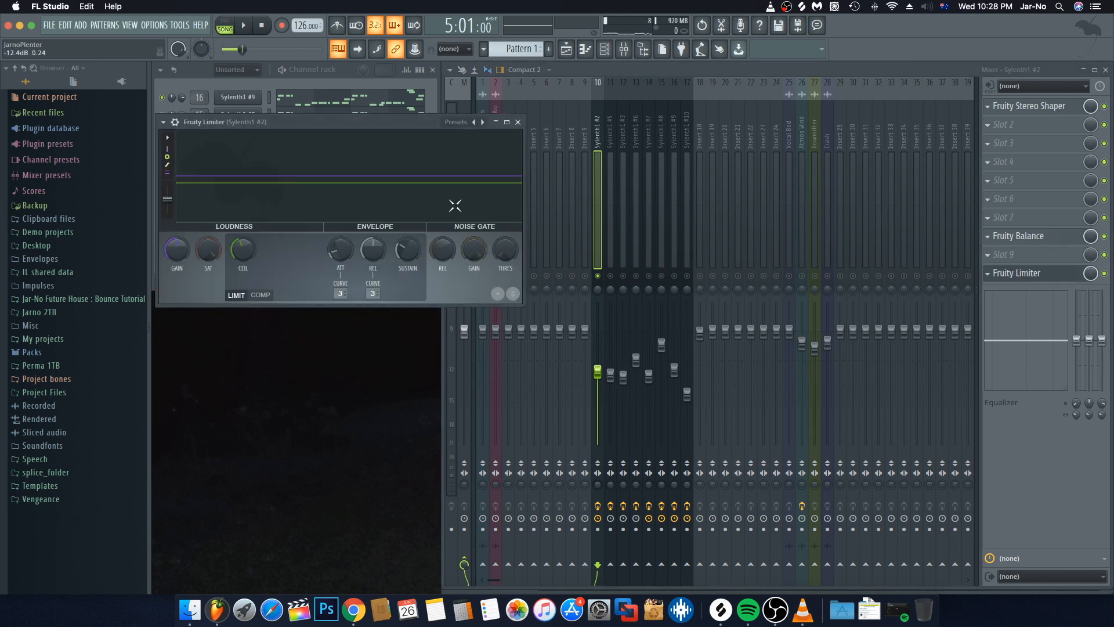
Set the Sylenth1 #2 limiter's ceiling to about -3.4 dB and adjust its attack during playback, closing the limiter when finished
key("space")
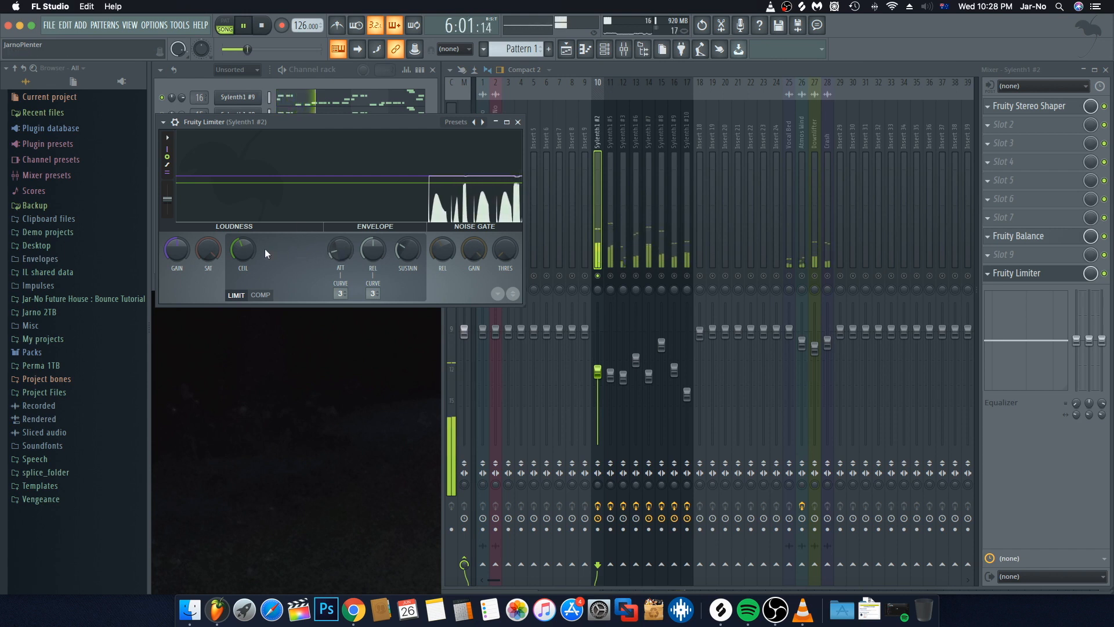
mouse_move(242, 247)
left_mouse_down()
mouse_move(243, 231)
mouse_move(243, 251)
left_mouse_up()
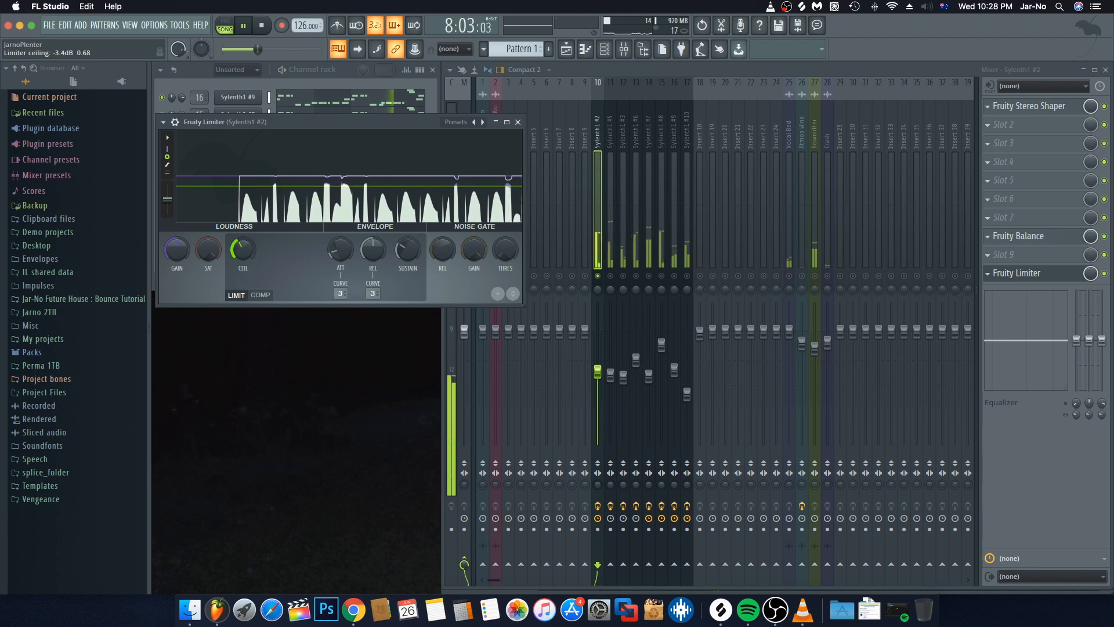
left_click_drag(339, 250, 339, 255)
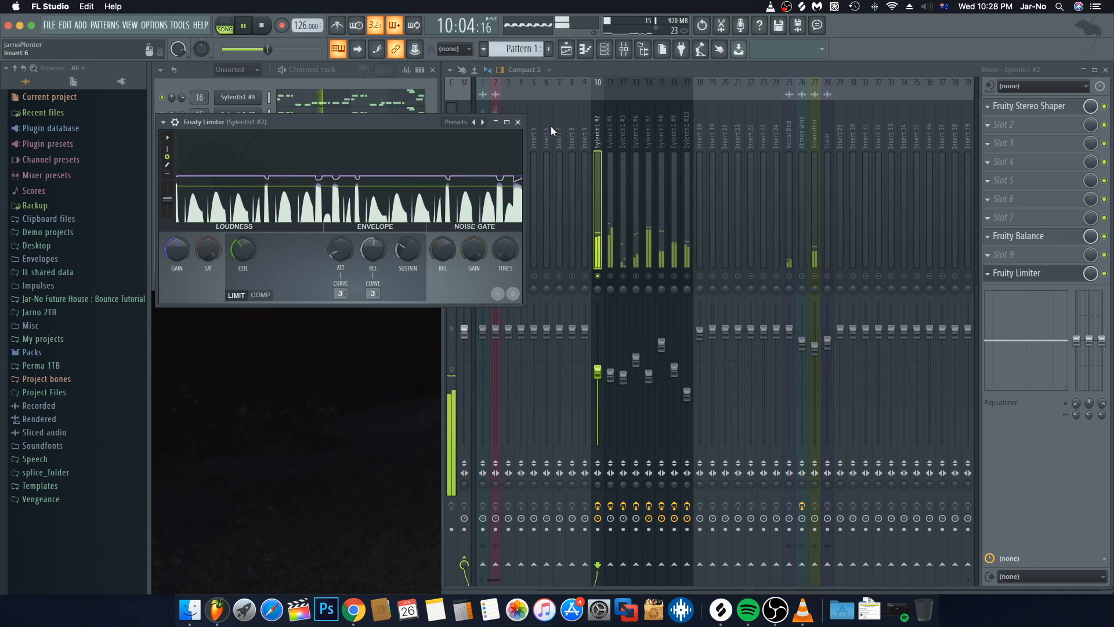
key("space")
key("Escape")
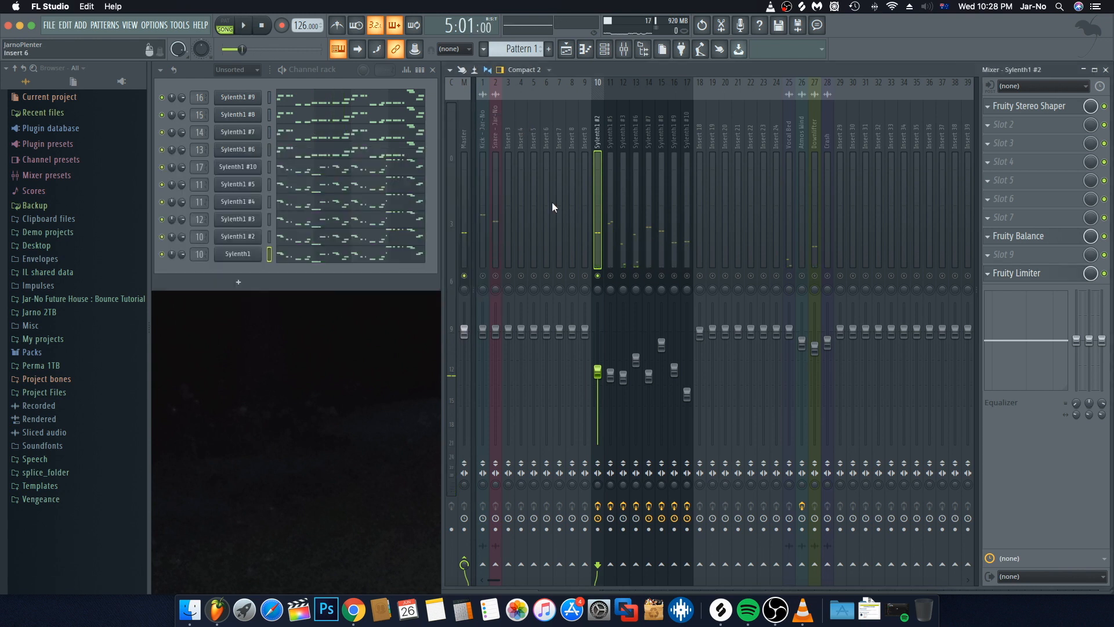
Compare the Sylenth1 #2 and Sylenth1 #5 mixer tracks by soloing each in turn during playback
key("space")
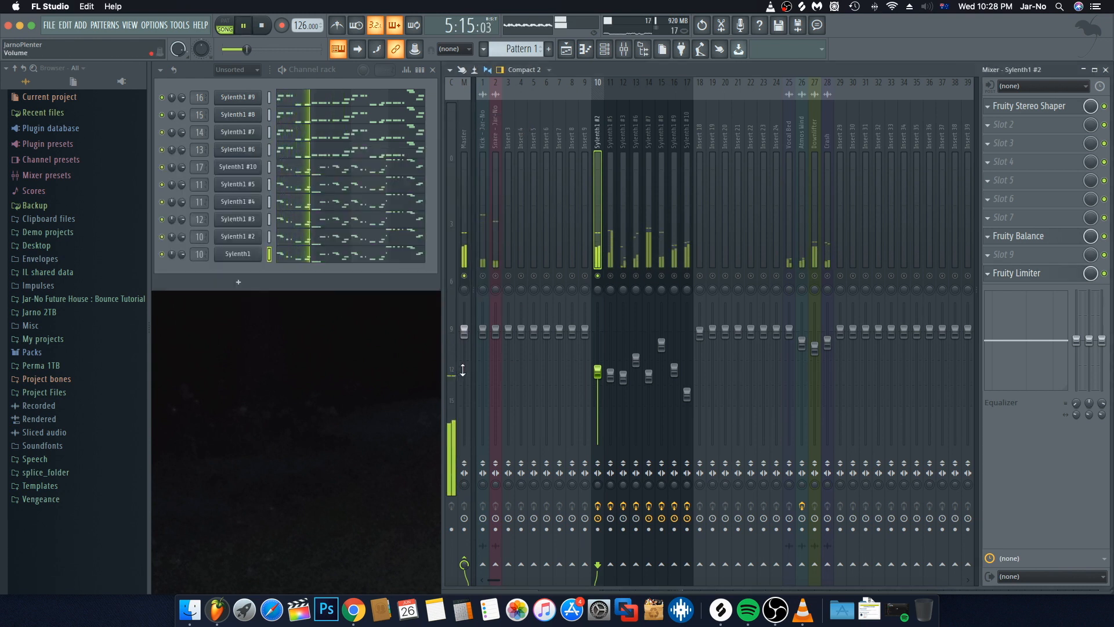
left_click(610, 279)
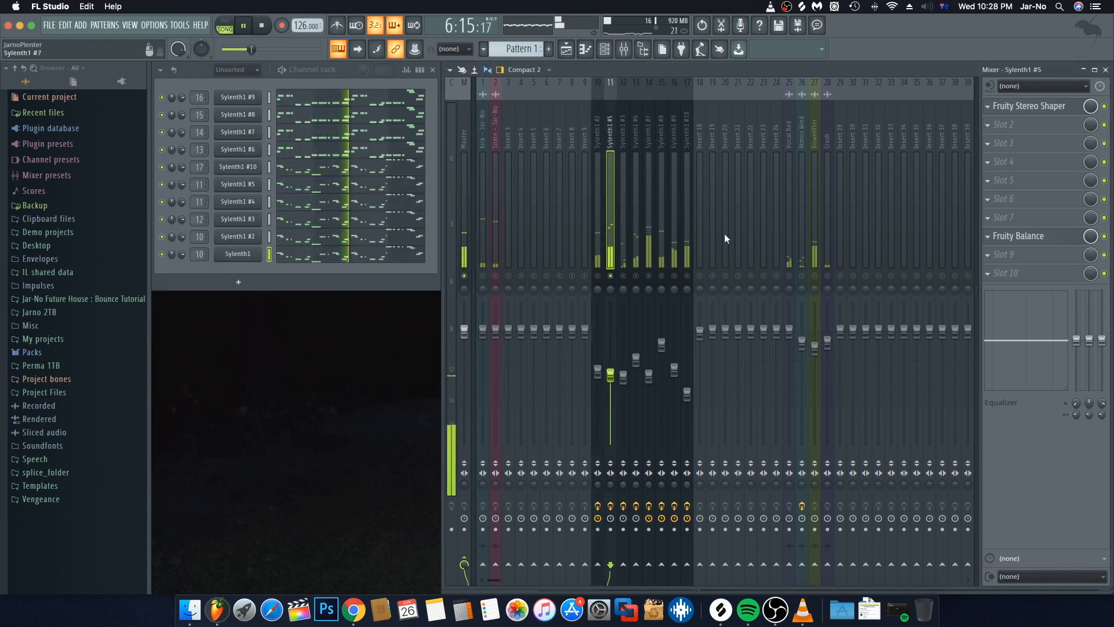
key("space")
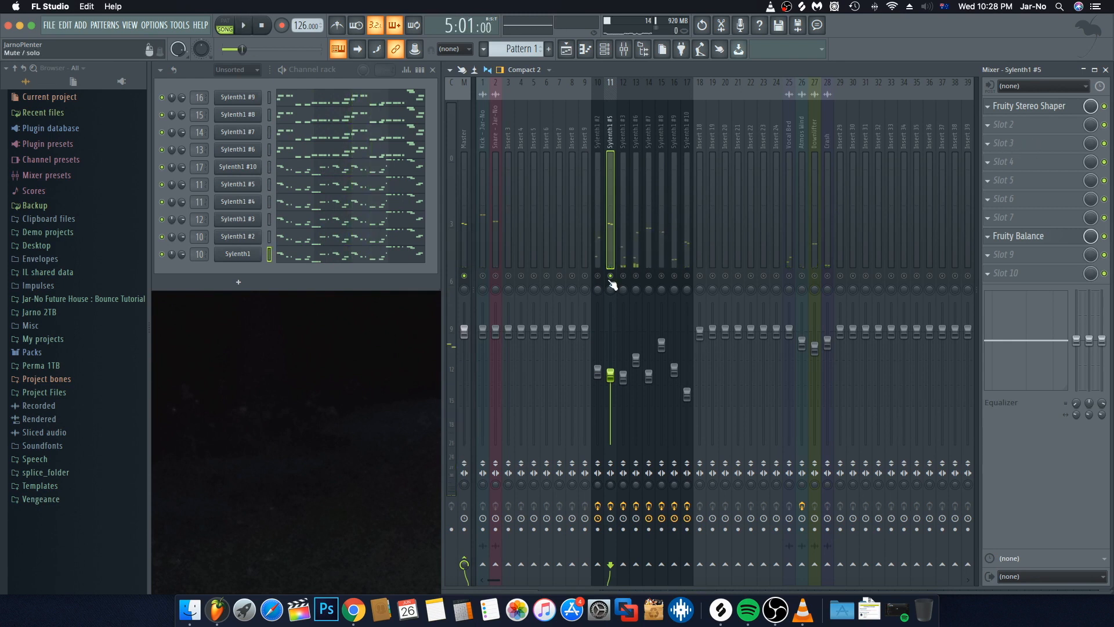
key("space")
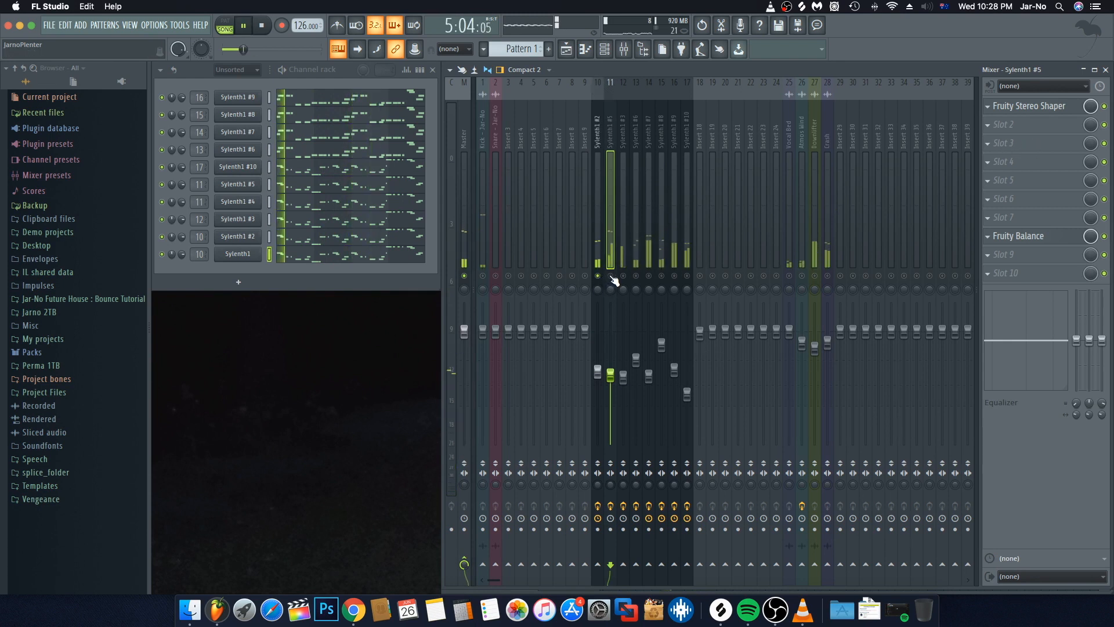
key("space")
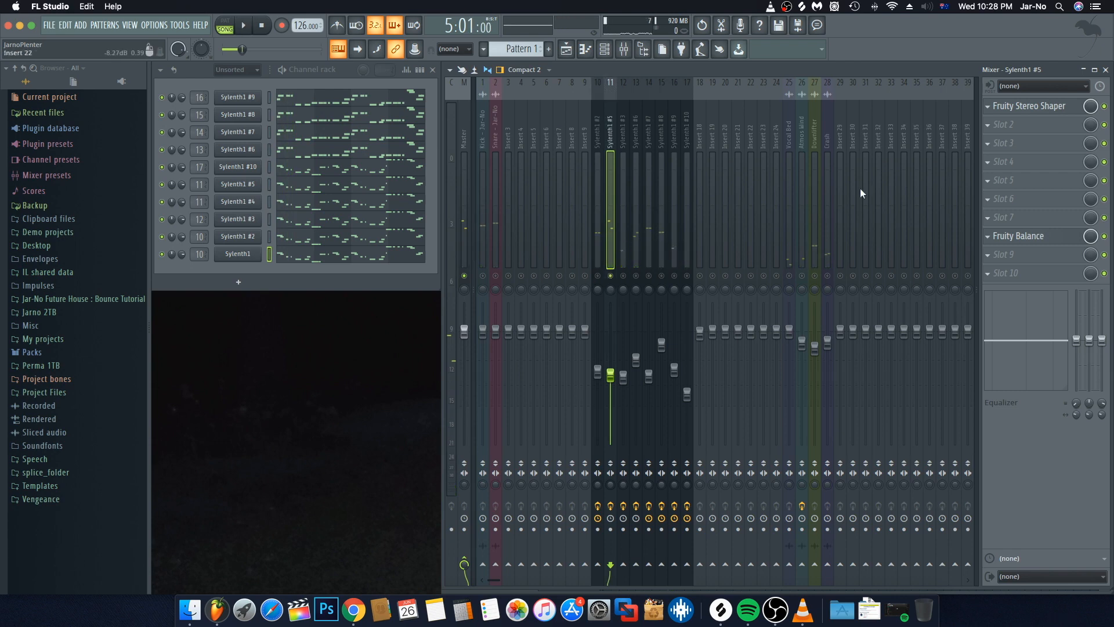
Add Fruity Reeverb 2 to Sylenth1 #5 with tempo-based delay, a 17.7 kHz high cut and a 38% wet level
left_click(994, 123)
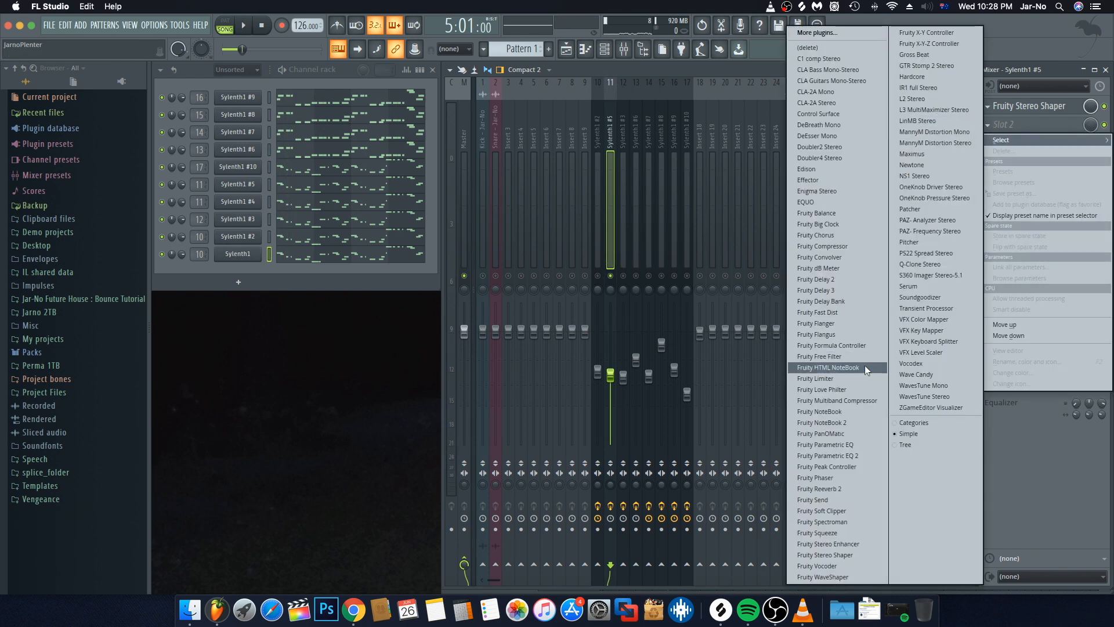
left_click(841, 488)
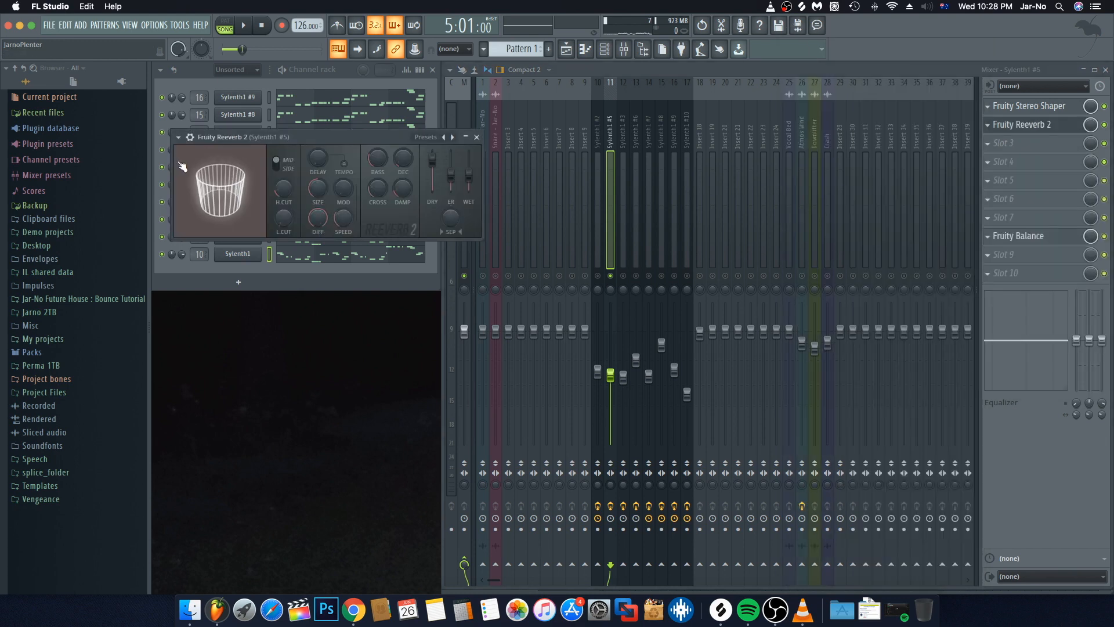
left_click_drag(282, 221, 283, 196)
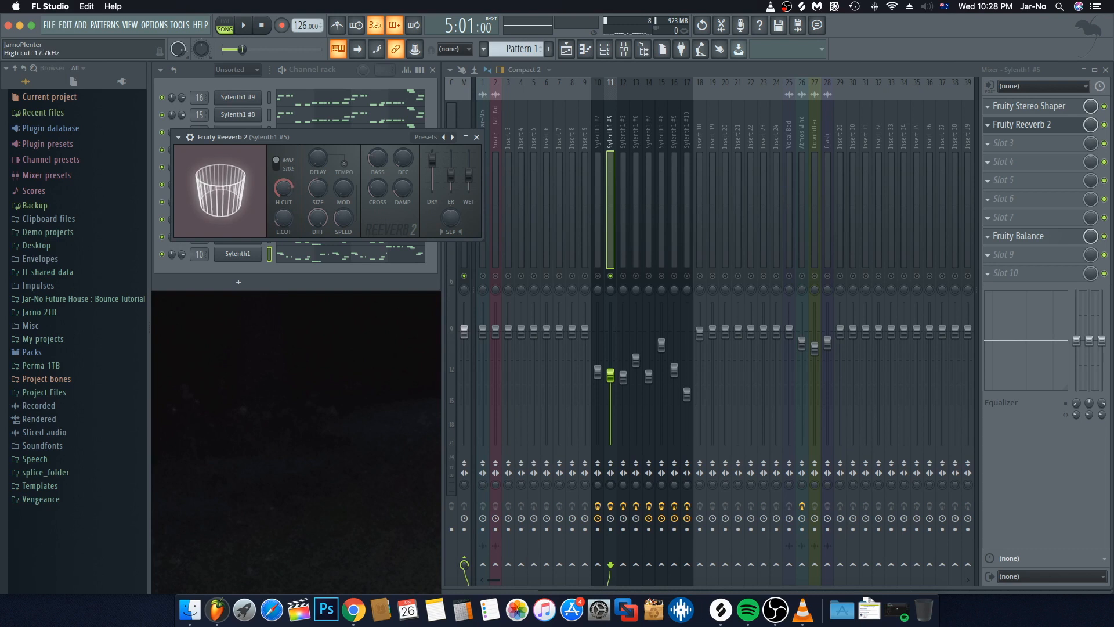
left_click_drag(408, 186, 409, 173)
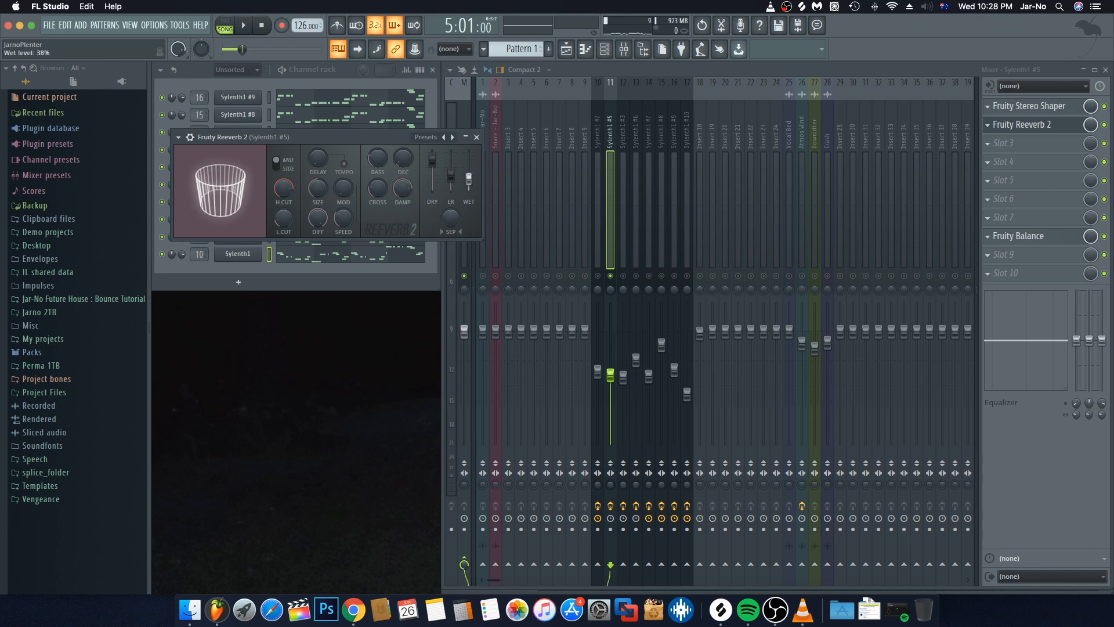
left_click_drag(406, 156, 406, 151)
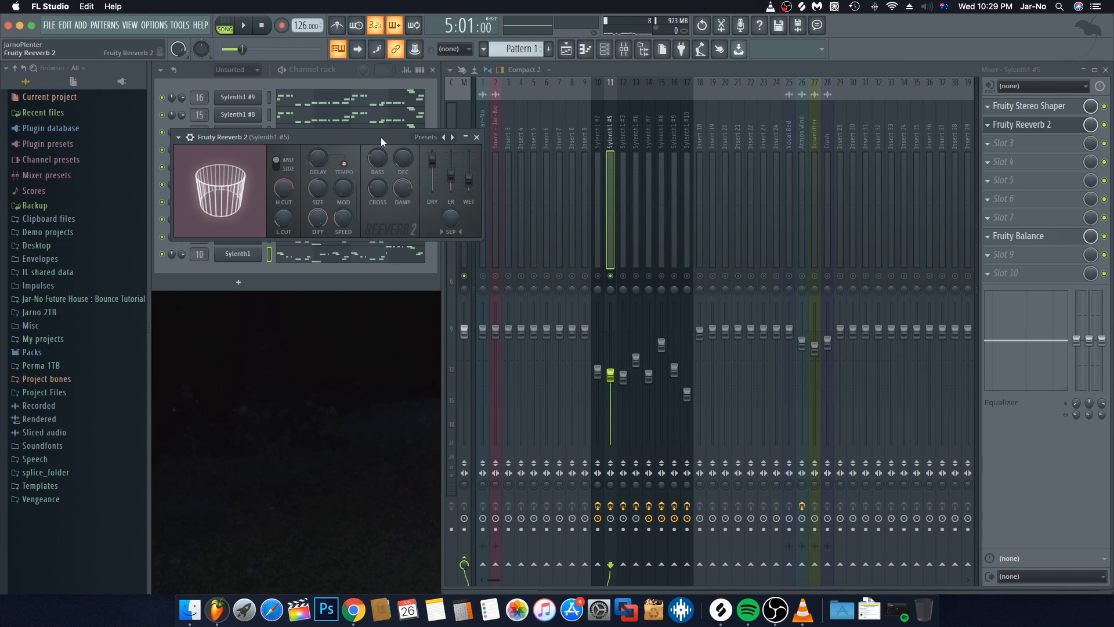
Audition the reverb on Sylenth1 #5, close the plugin and enable Sylenth1 #2 alongside it in the mixer
key("space")
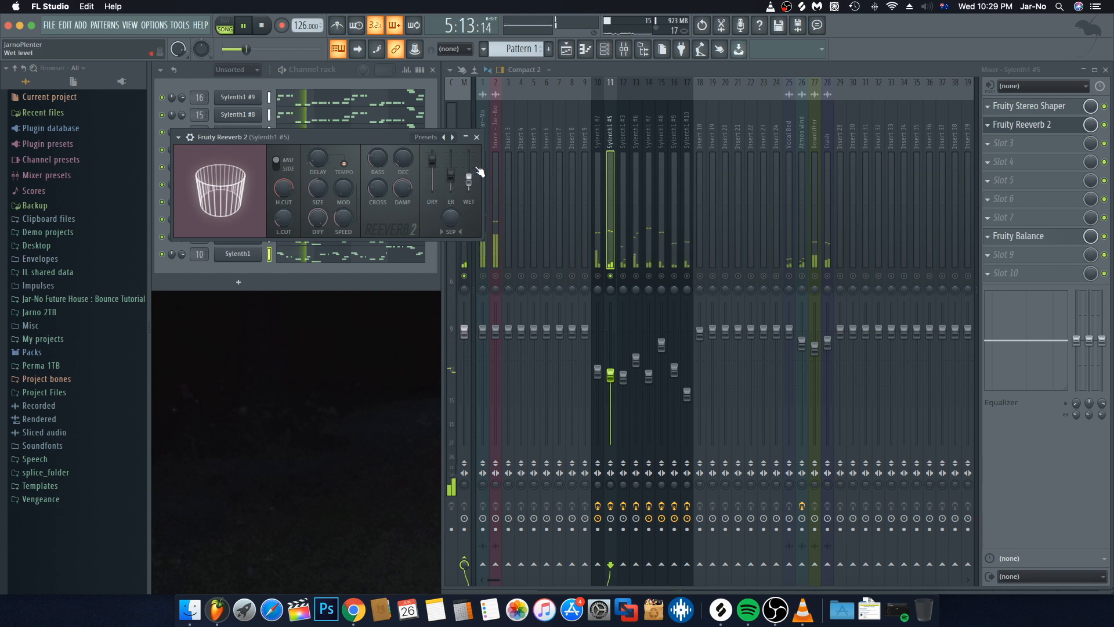
left_click(465, 137)
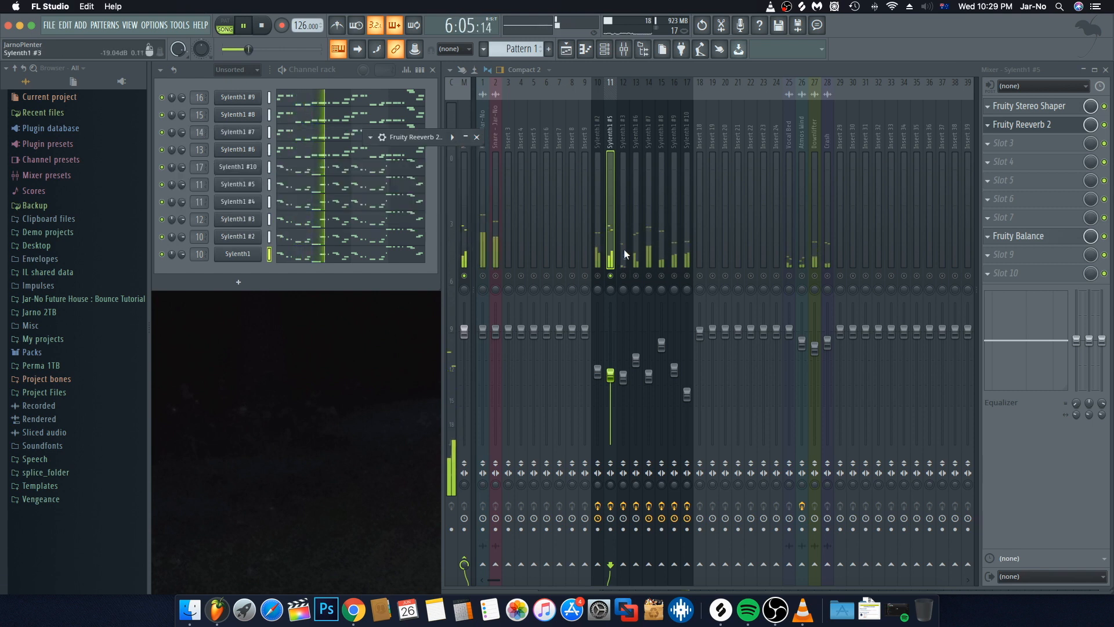
left_click(477, 137)
key("space")
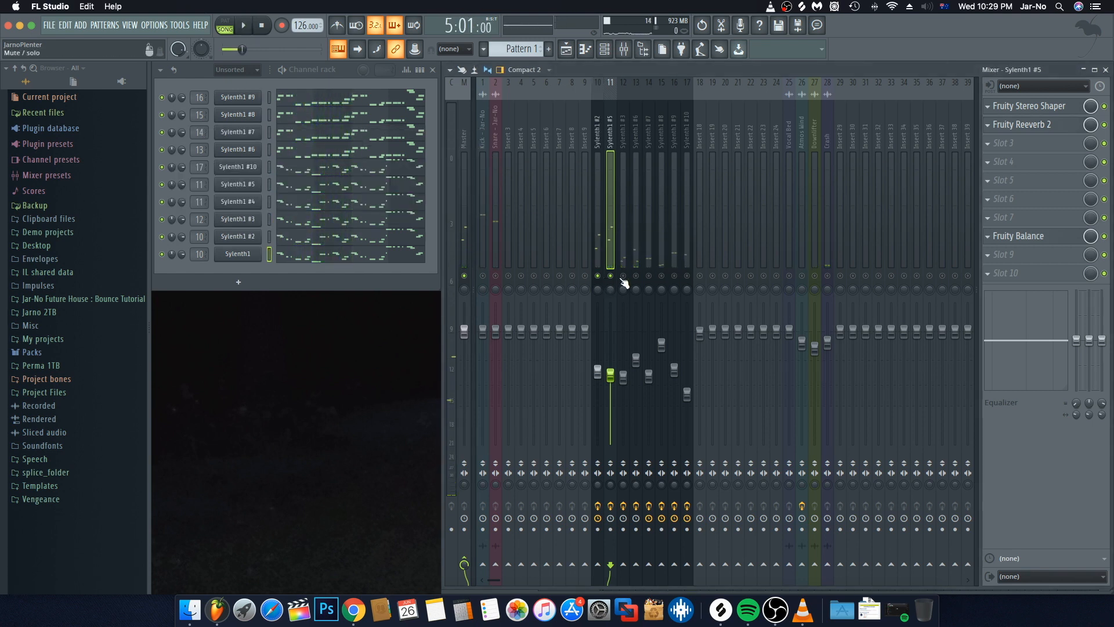
Add Fruity Limiter in Slot 10 of Sylenth1 #5, lower its ceiling and adjust its envelope during playback, and close the plugin
key("space")
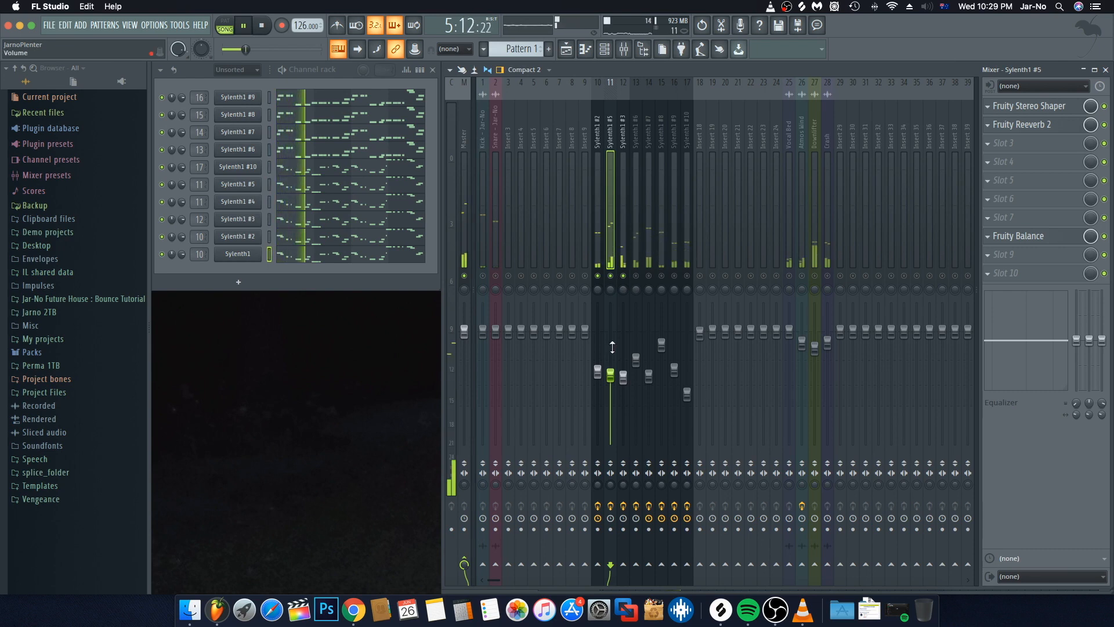
key("space")
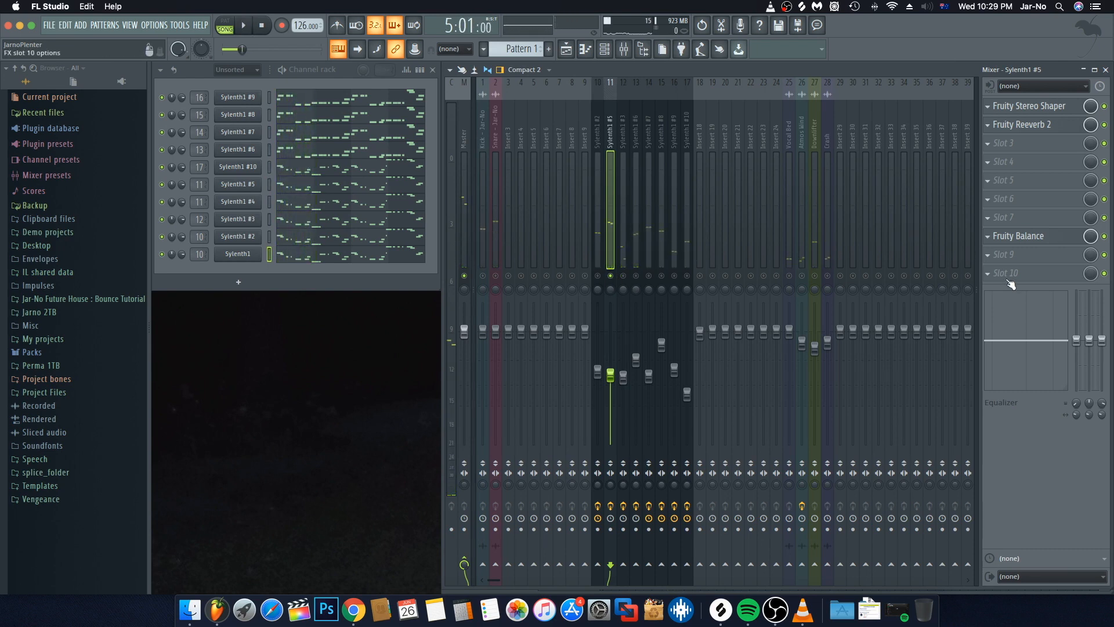
left_click(1010, 283)
left_click(865, 383)
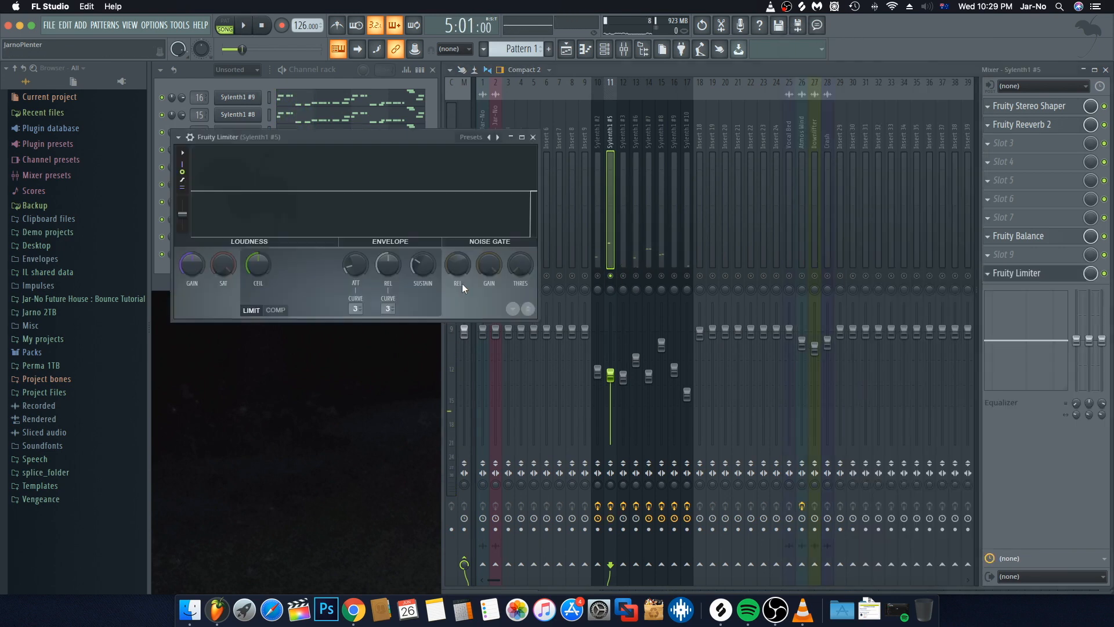
key("space")
left_click_drag(261, 263, 261, 276)
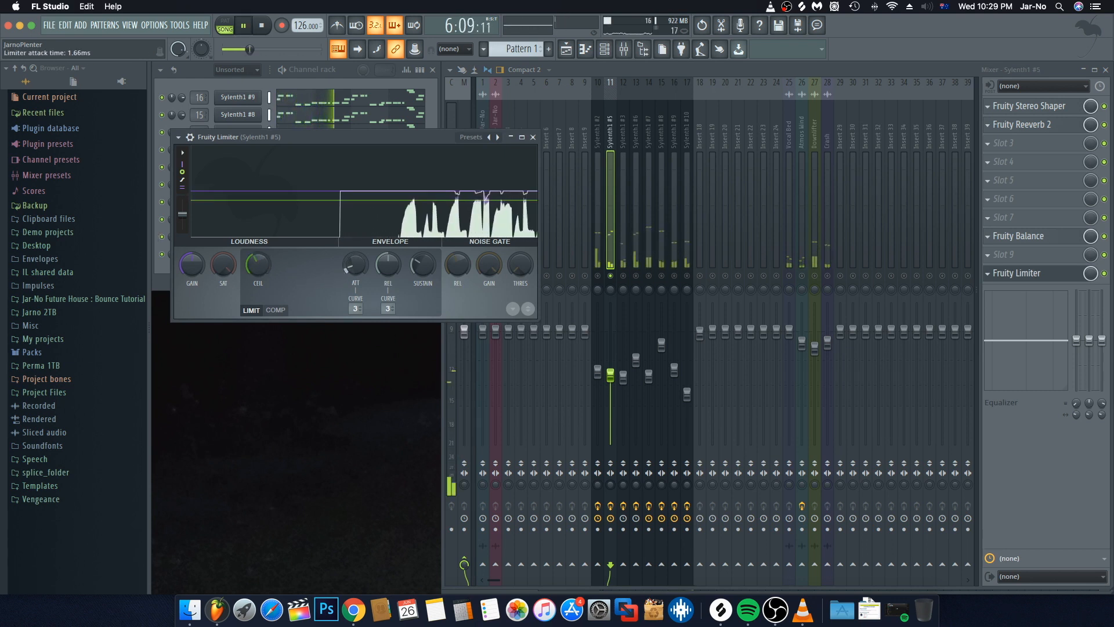
left_click_drag(388, 265, 387, 265)
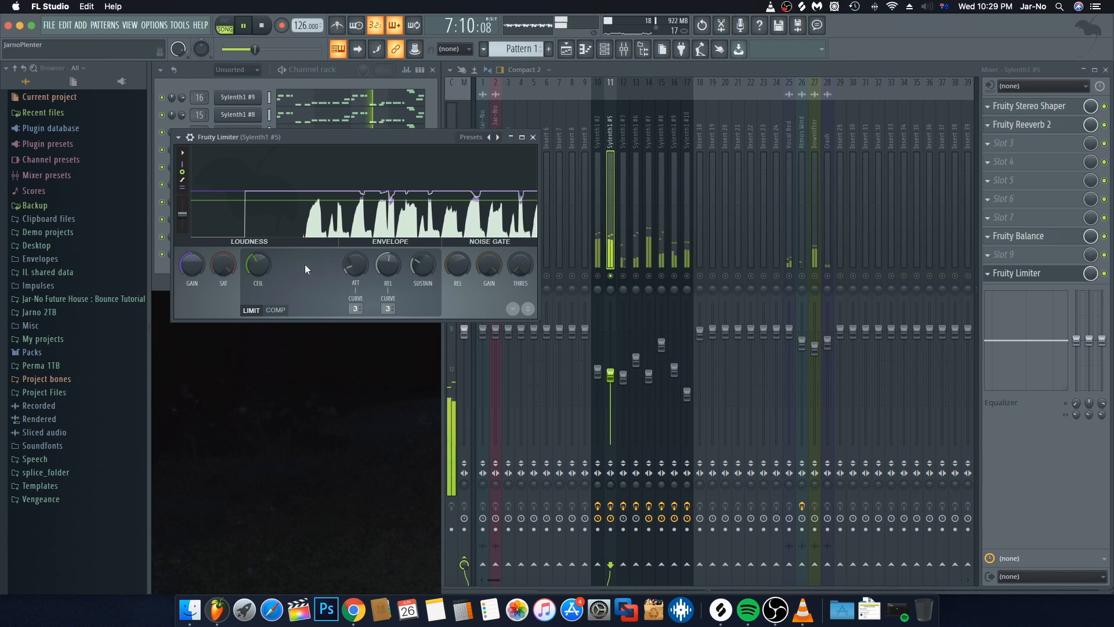
left_click(522, 137)
left_click(1106, 68)
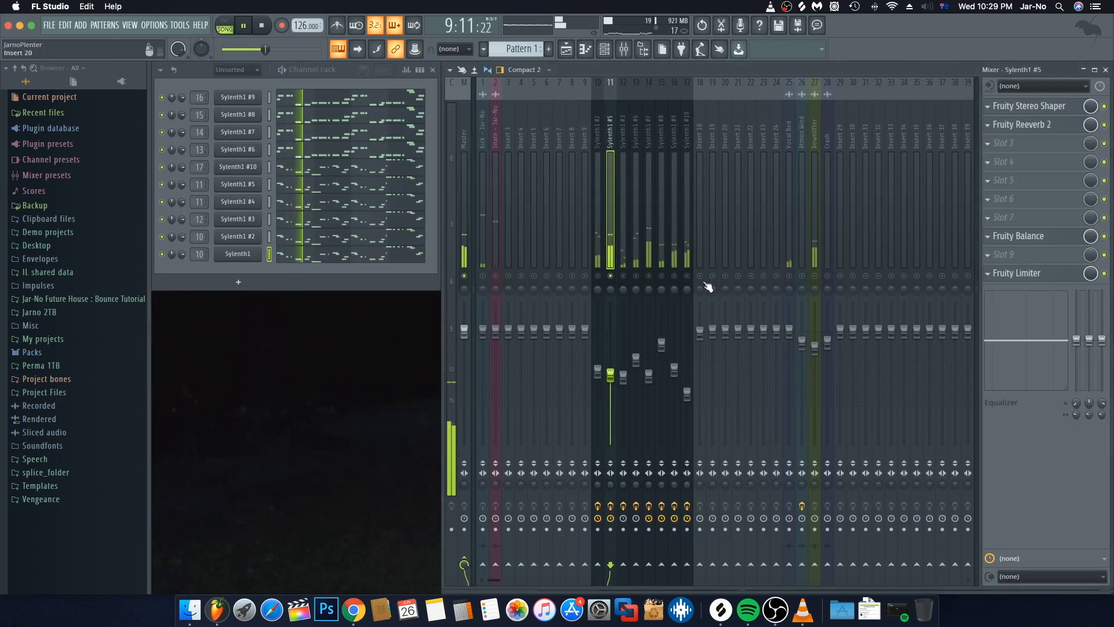
Raise the Sylenth1 #5 level slightly while auditioning it with Sylenth1 #2 and #3 in pattern mode
key("space")
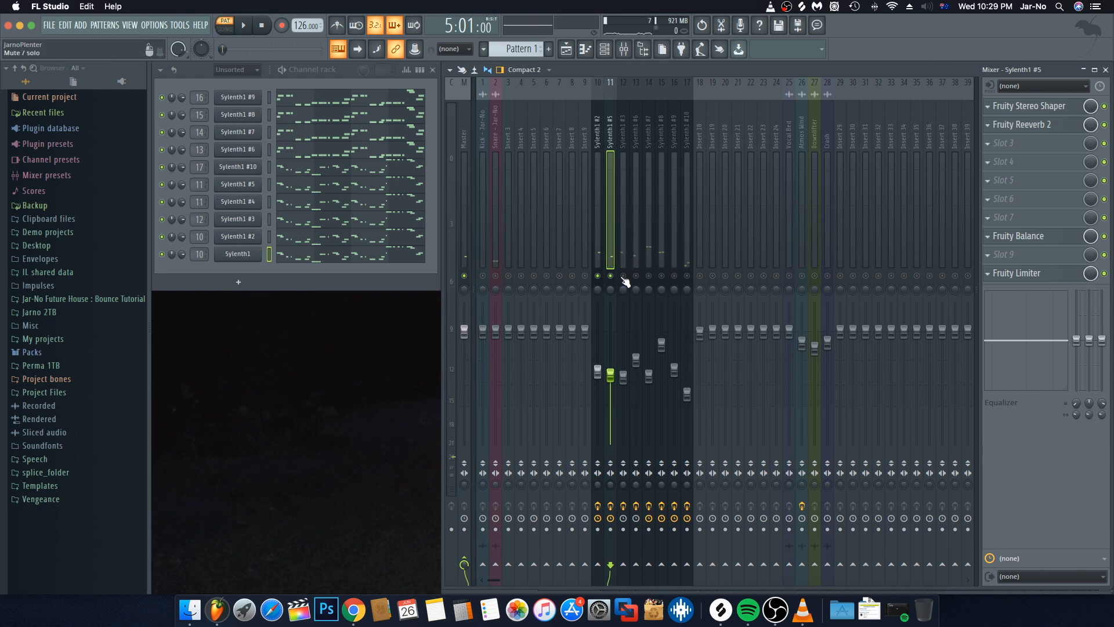
key("space")
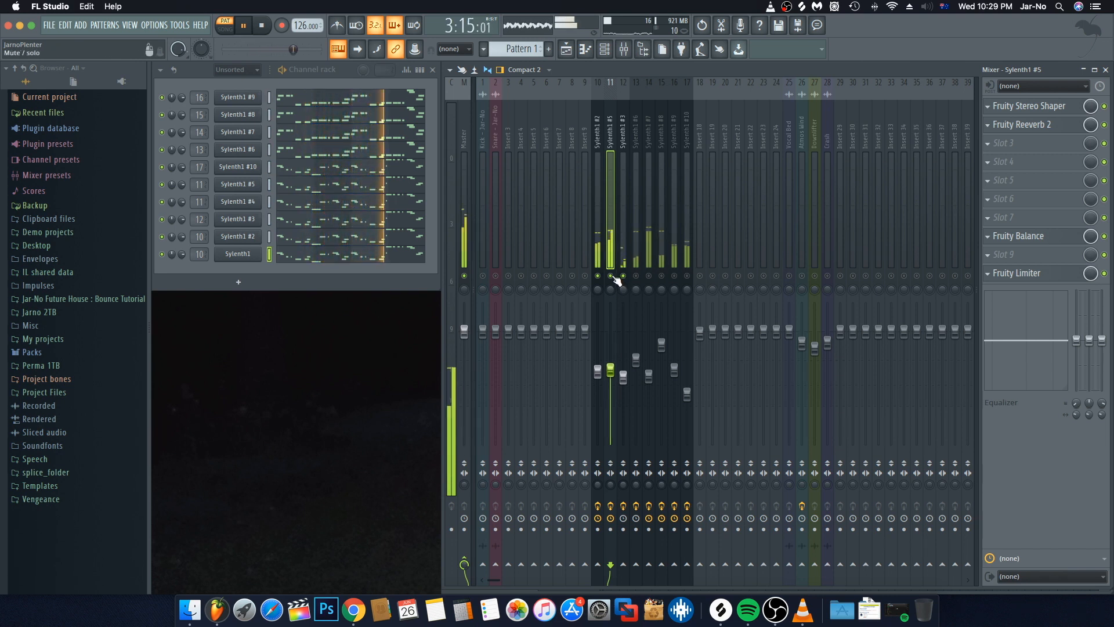
key("space")
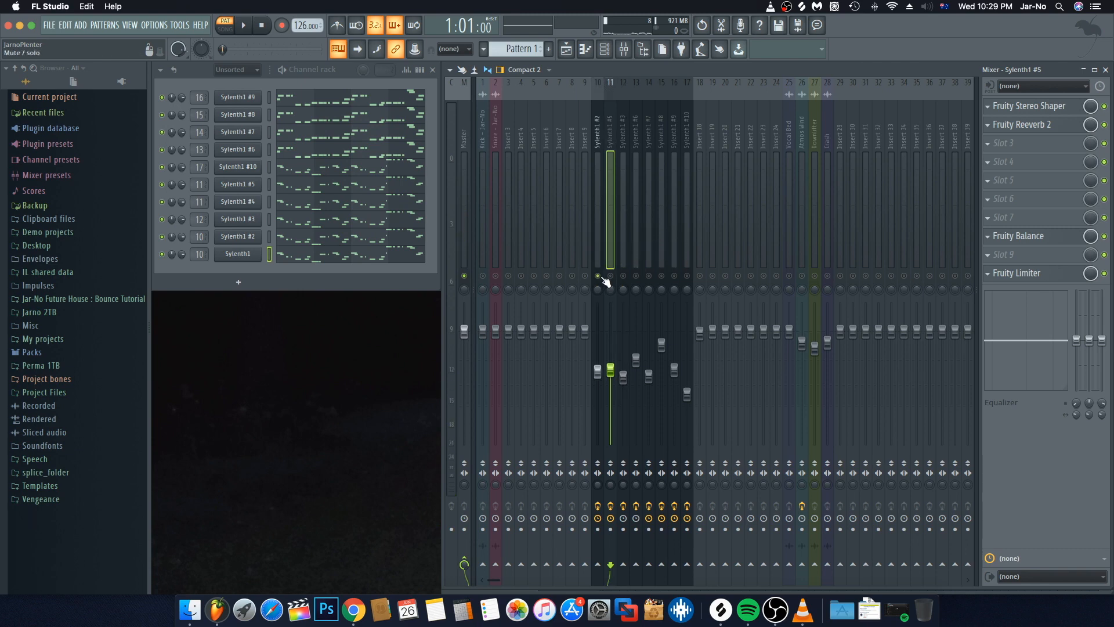
Solo Sylenth1 #5 and add Fruity Parametric EQ 2 in its Slot 3
key("space")
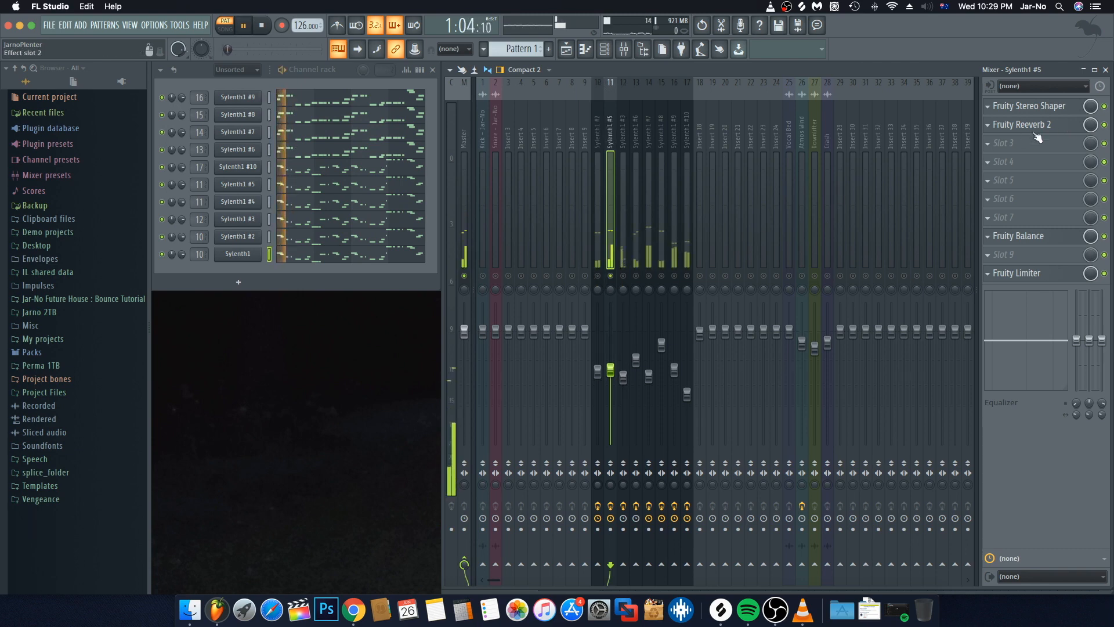
left_click(1003, 143)
mouse_move(1001, 158)
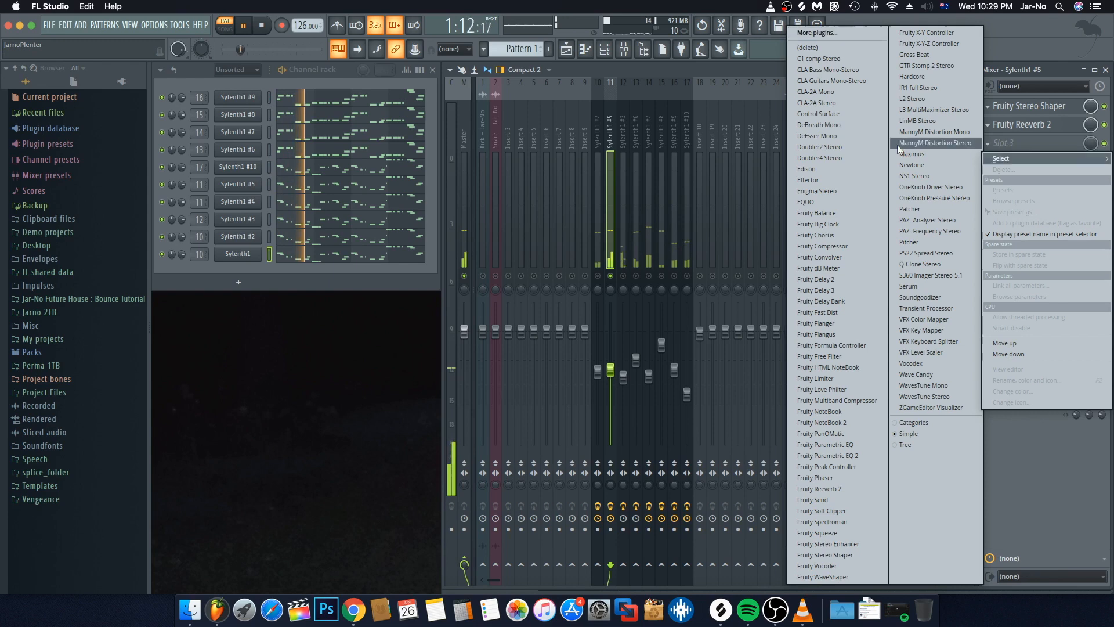
left_click(852, 456)
key("space")
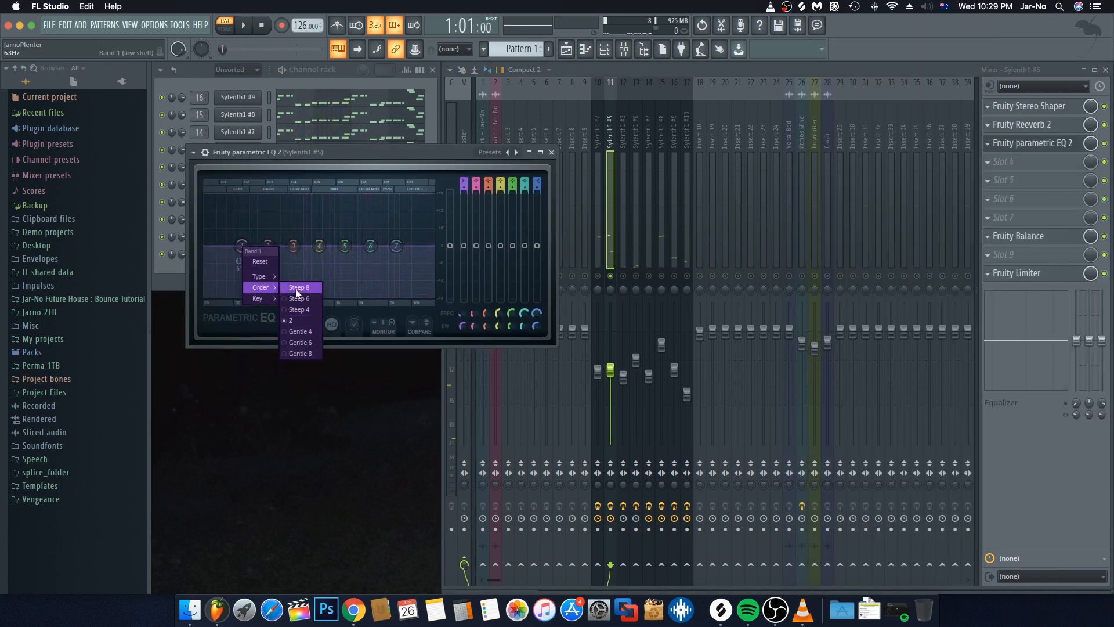
Make EQ band 1 a Steep 8 high-pass and raise its cutoff to remove the low end from Sylenth1 #5
left_click(295, 287)
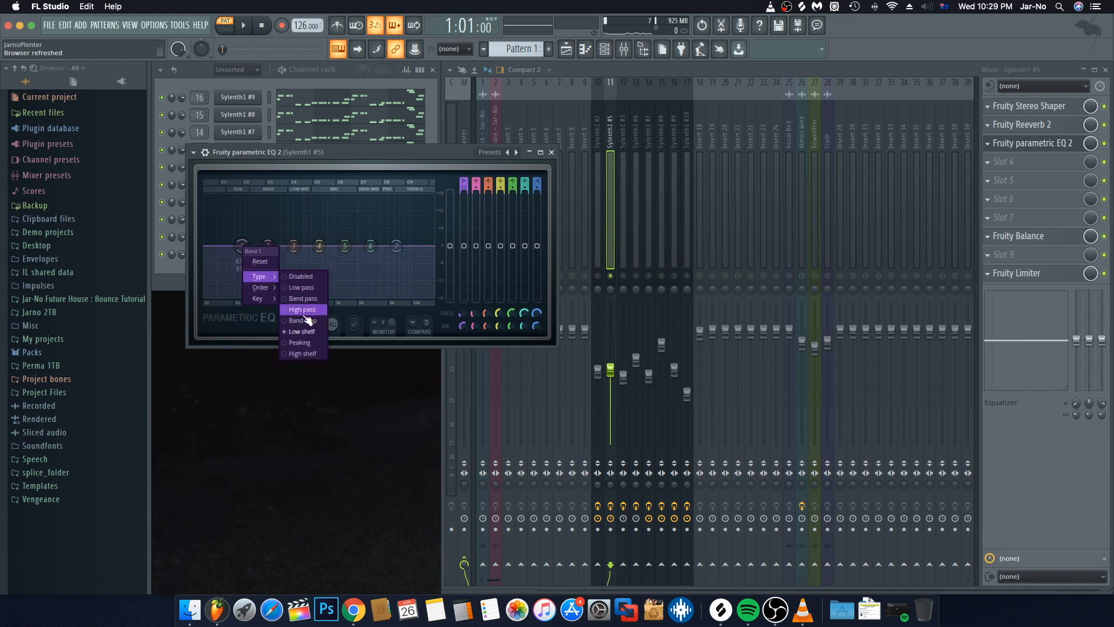
left_click(306, 314)
key("space")
mouse_move(253, 246)
left_mouse_down()
mouse_move(285, 245)
mouse_move(262, 270)
mouse_move(274, 249)
left_mouse_up()
key("space")
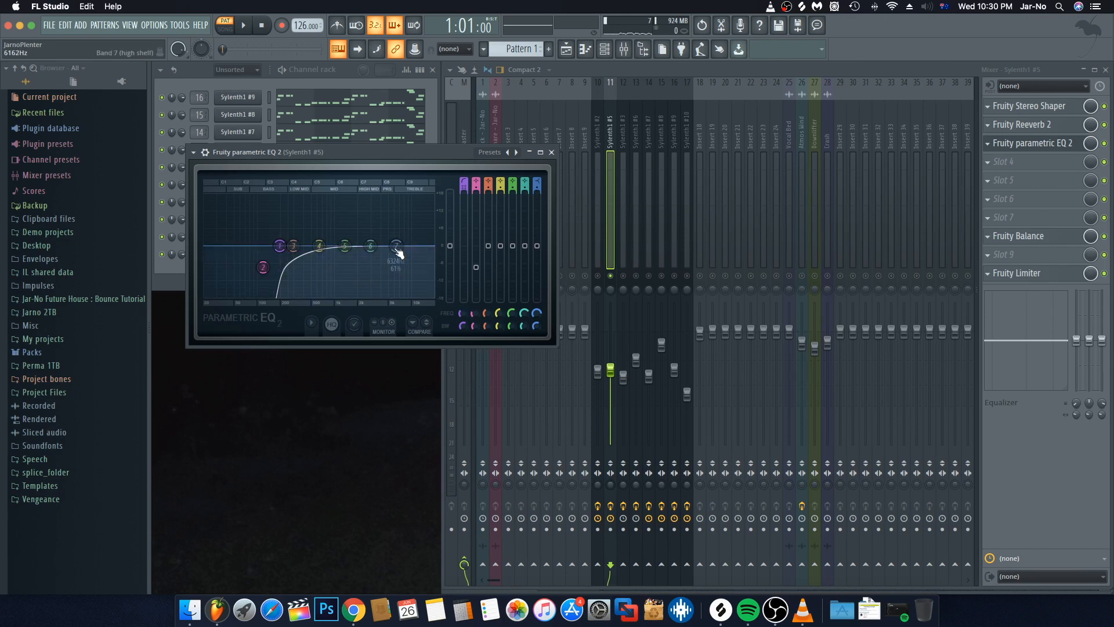
Turn EQ band 7 into a Steep 8 low-pass at the top end and boost band 6 about 5.8 dB near 18.9 kHz
mouse_move(419, 286)
left_click(461, 286)
key("space")
left_click_drag(399, 249, 435, 297)
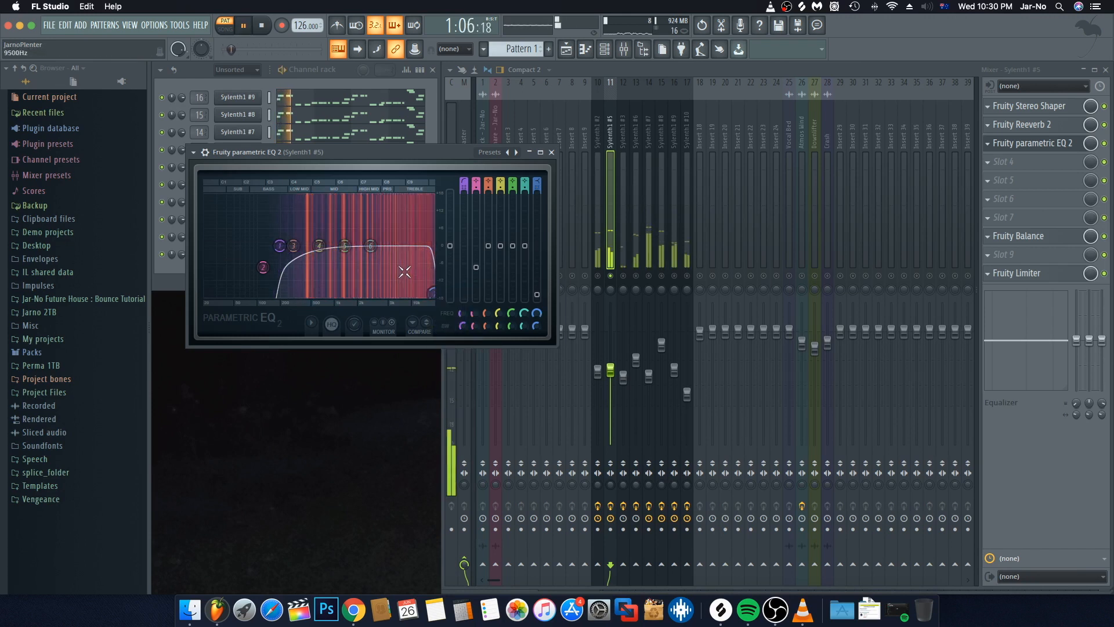
left_click_drag(374, 249, 427, 237)
key("space")
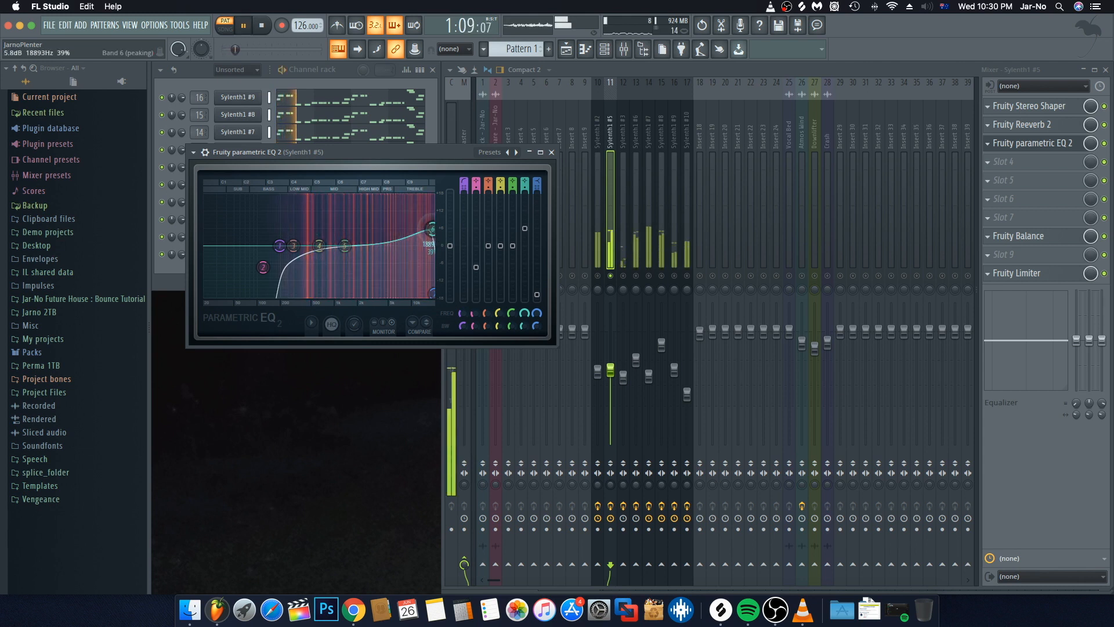
Compare Sylenth1 #5 with the EQ bypassed and enabled during playback, closing the EQ when finished
key("space")
left_click(1104, 143)
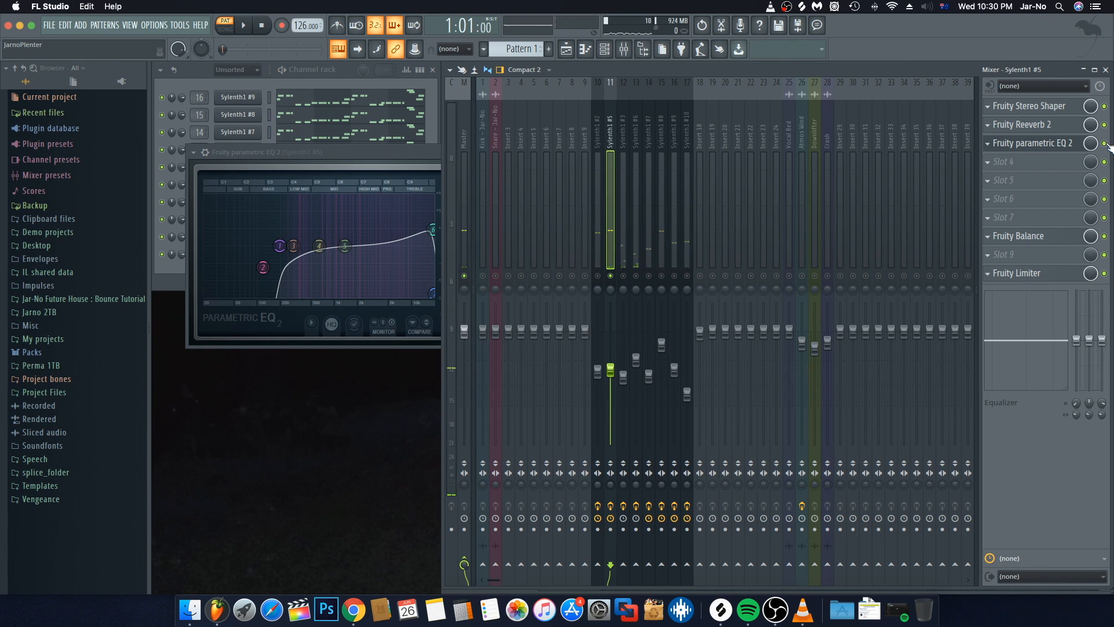
key("space")
left_click(379, 150)
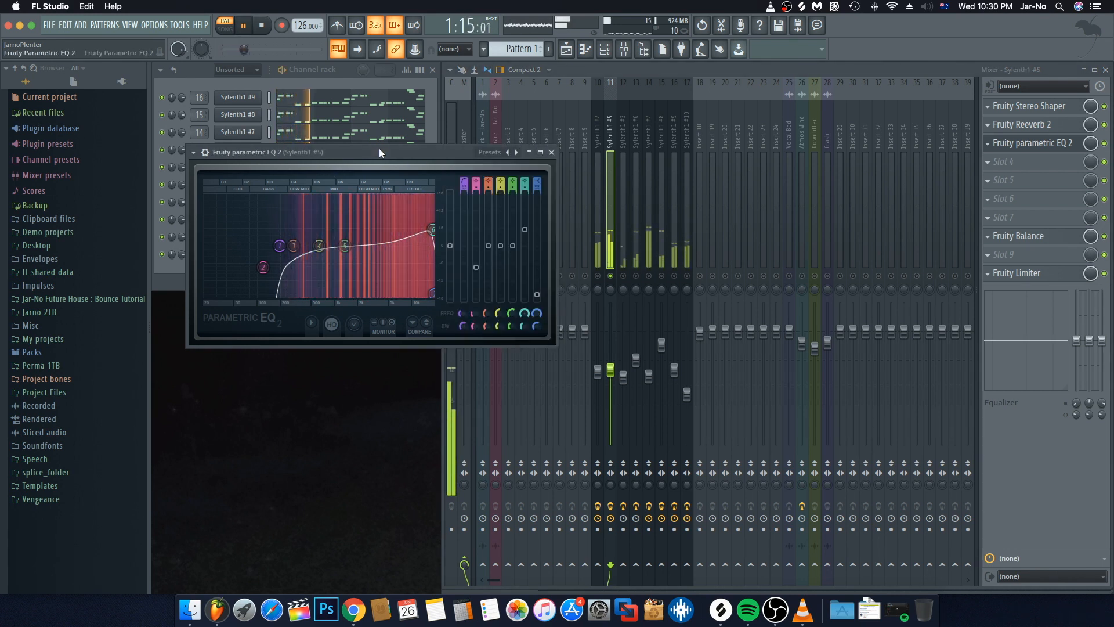
key("space")
left_click(552, 153)
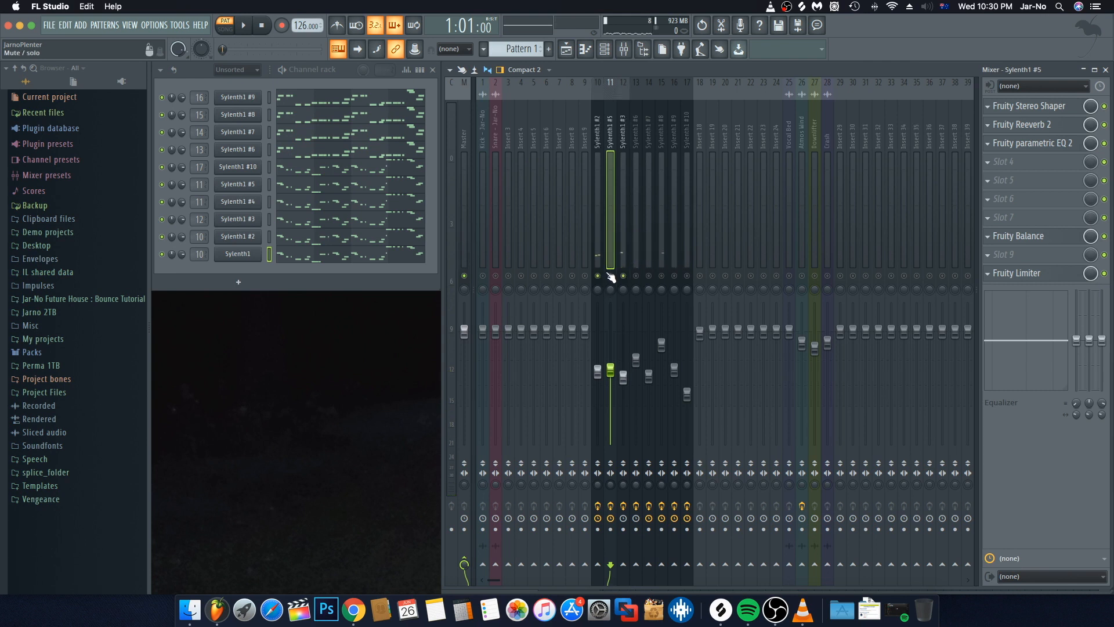
Audition Sylenth1 #2, #5 and #3 together and compare them with all mixer tracks enabled
key("space")
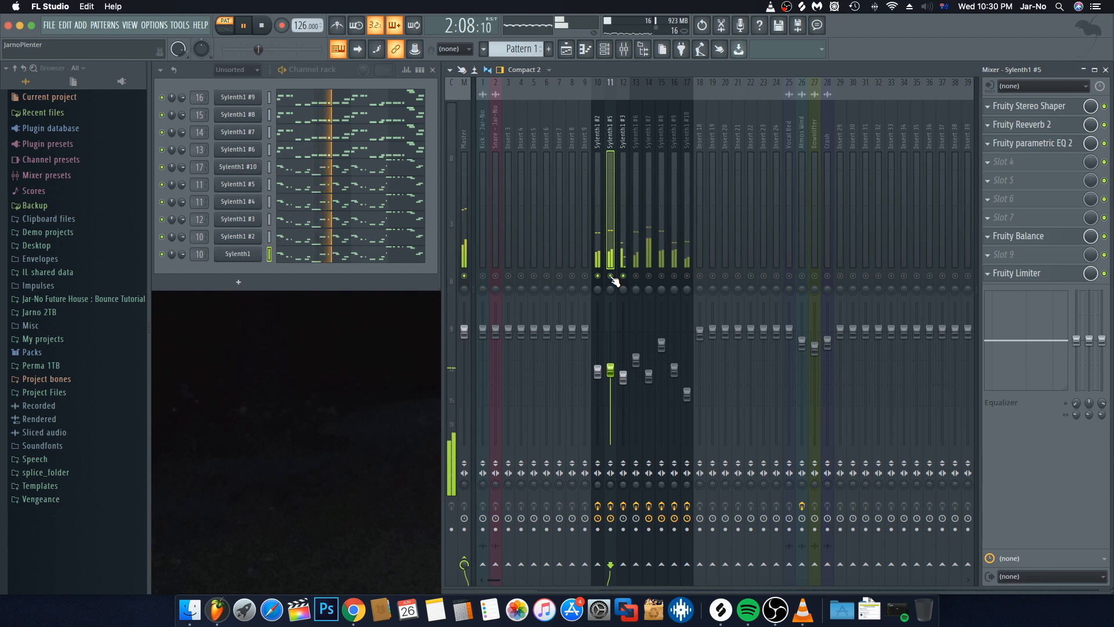
key("space")
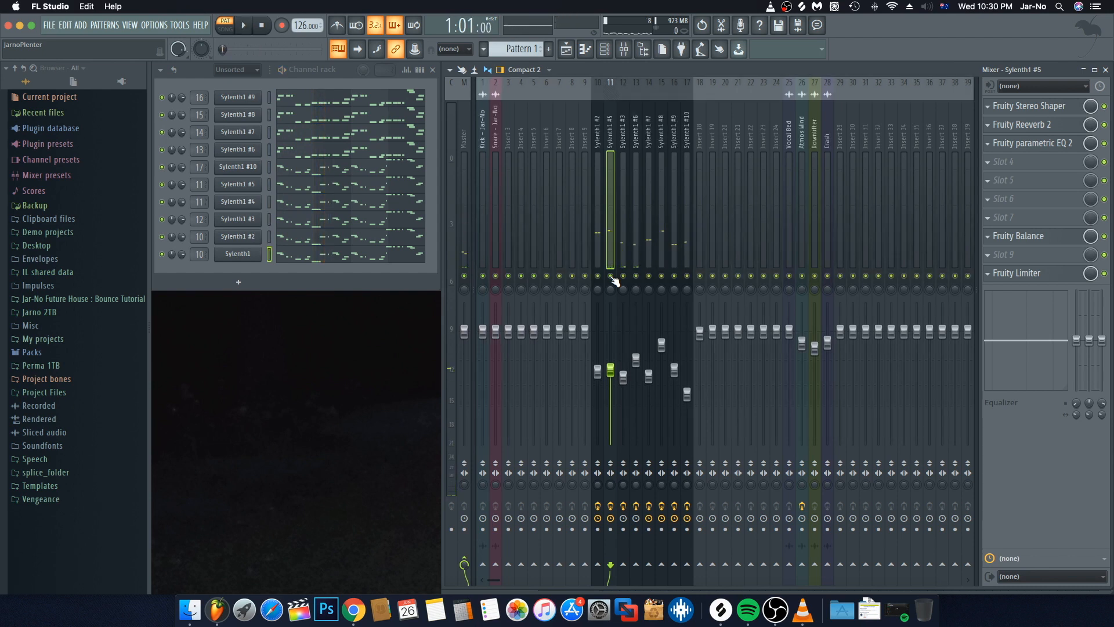
key("space")
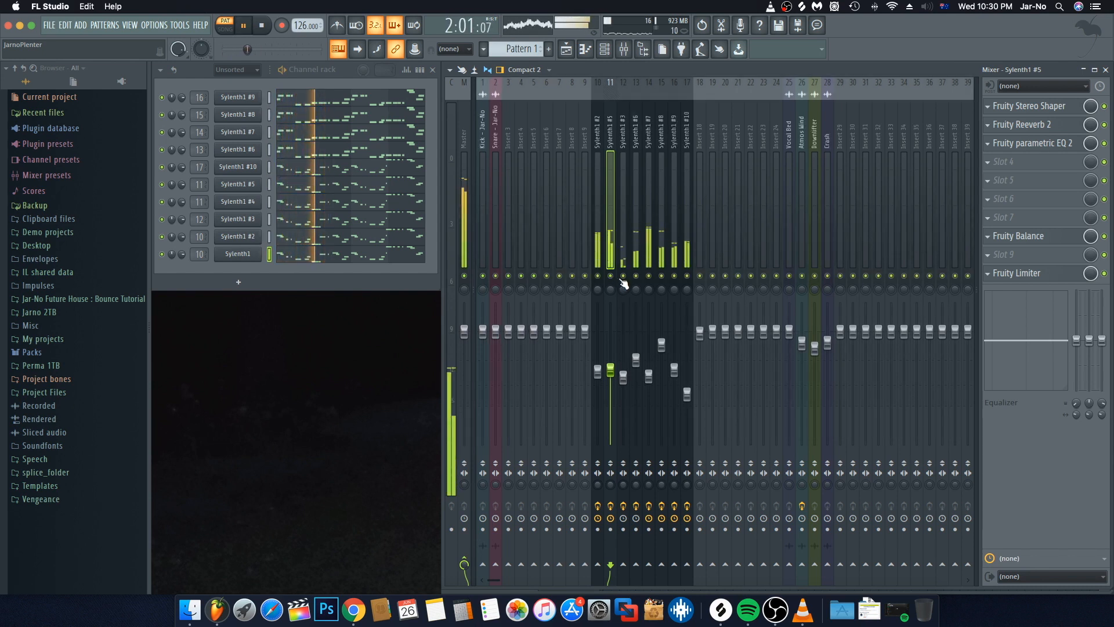
key("space")
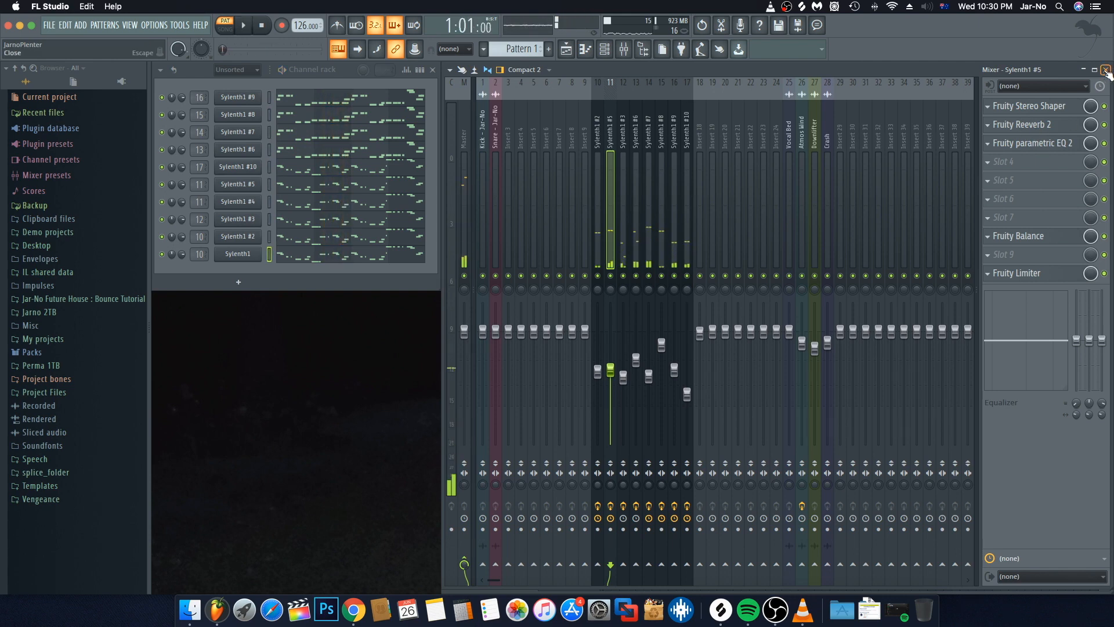
Close the mixer and play the full arrangement from bar 5 in song mode
left_click(1106, 70)
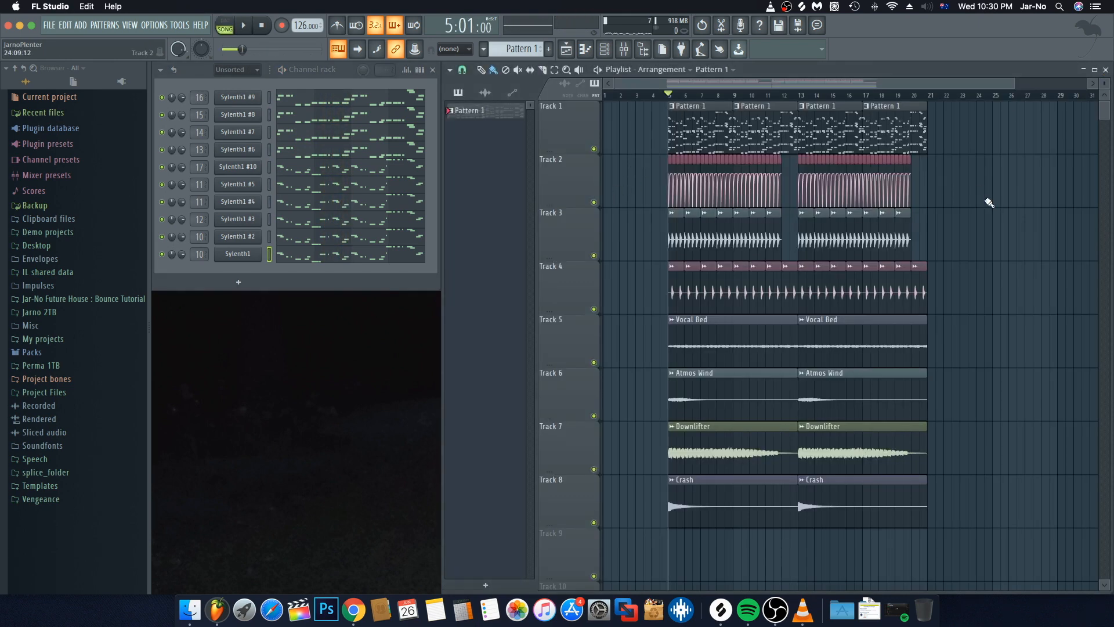
key("space")
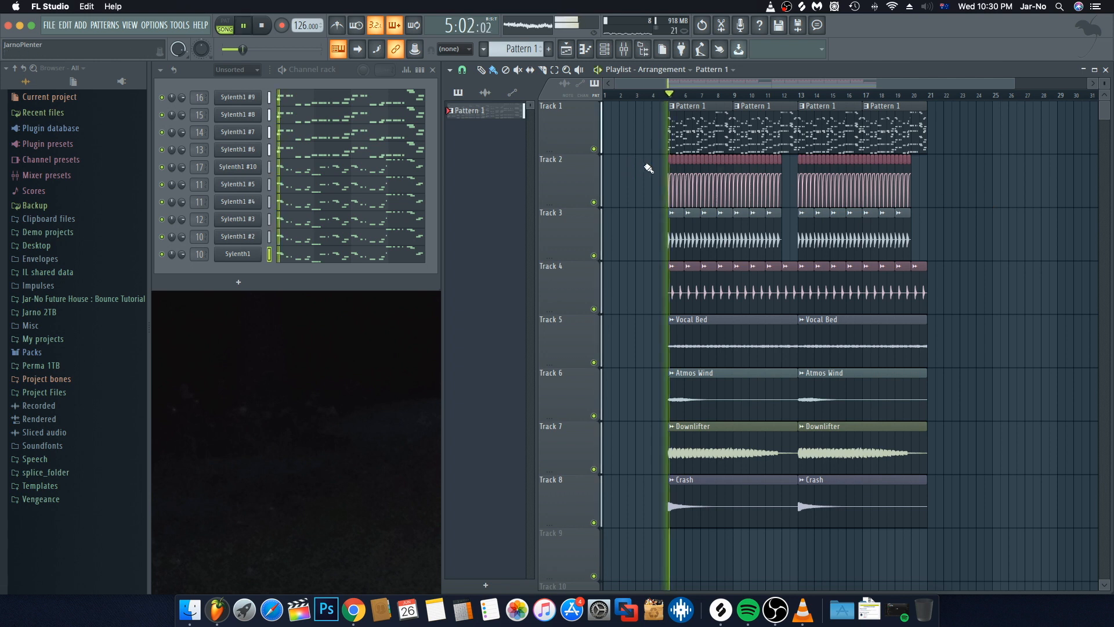
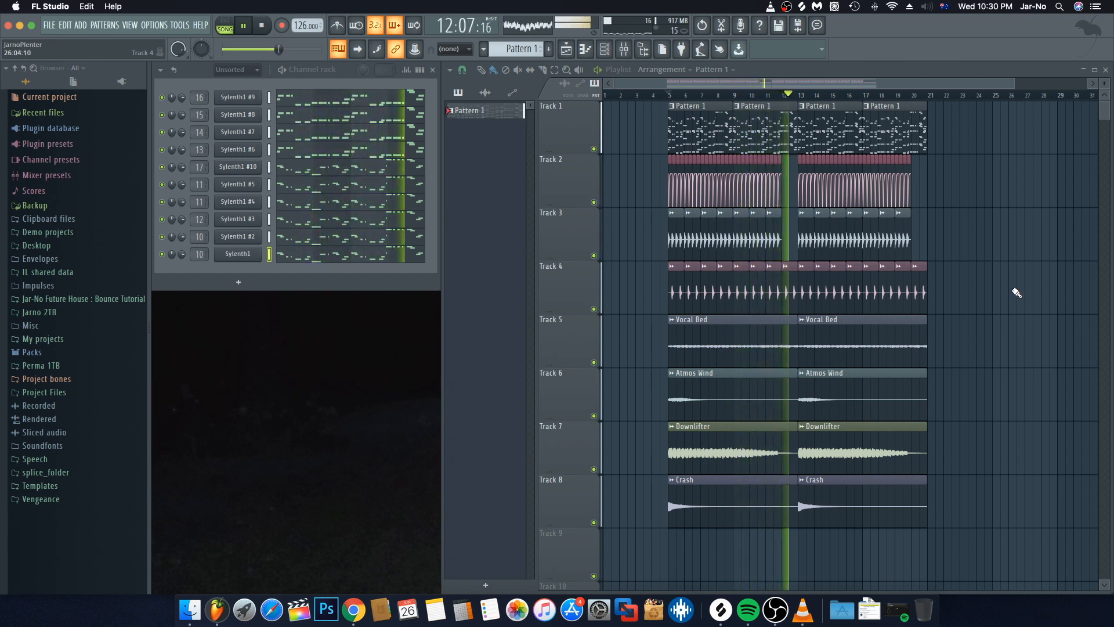
key("space")
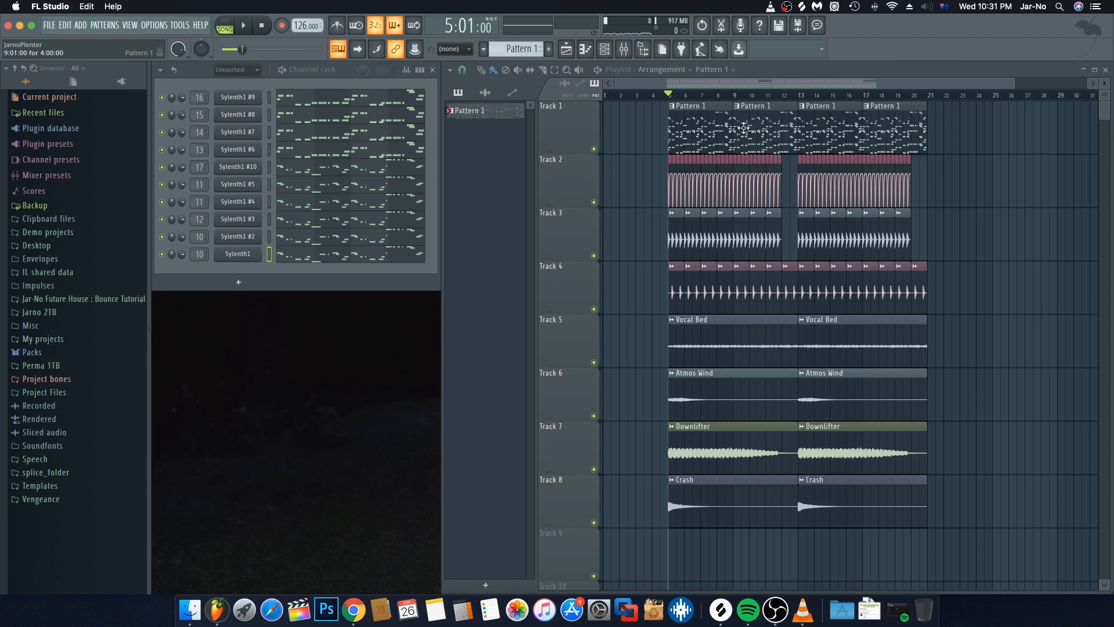
Make the second Pattern 1 clip unique as Pattern 2 and replace the last Pattern 1 clip at bar 17 with Pattern 2
scroll(783, 126, "right", 1)
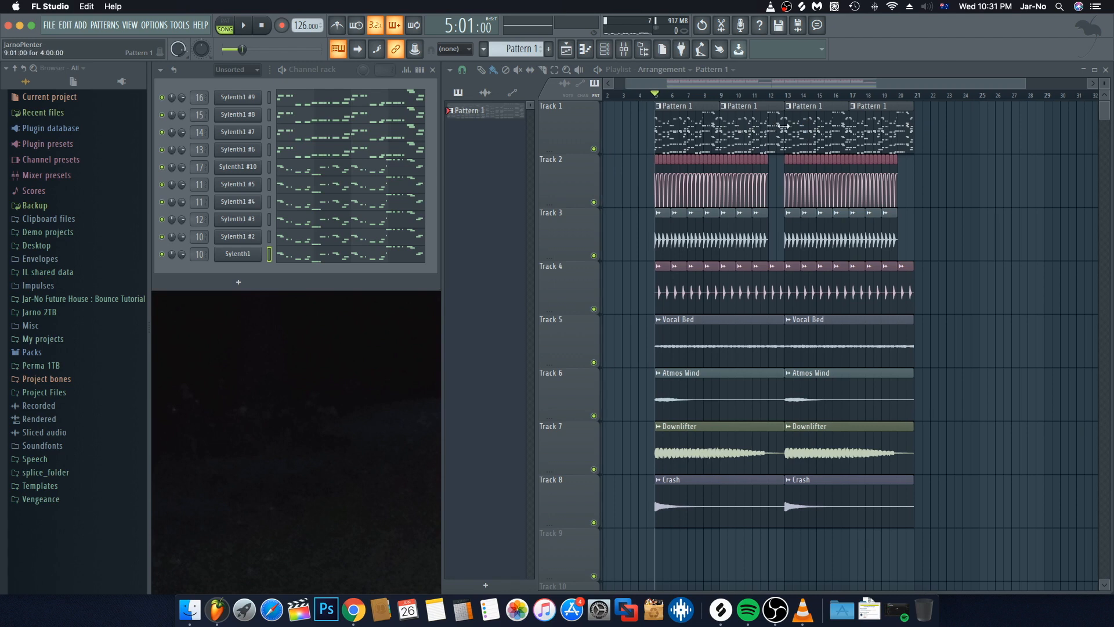
left_click(724, 107)
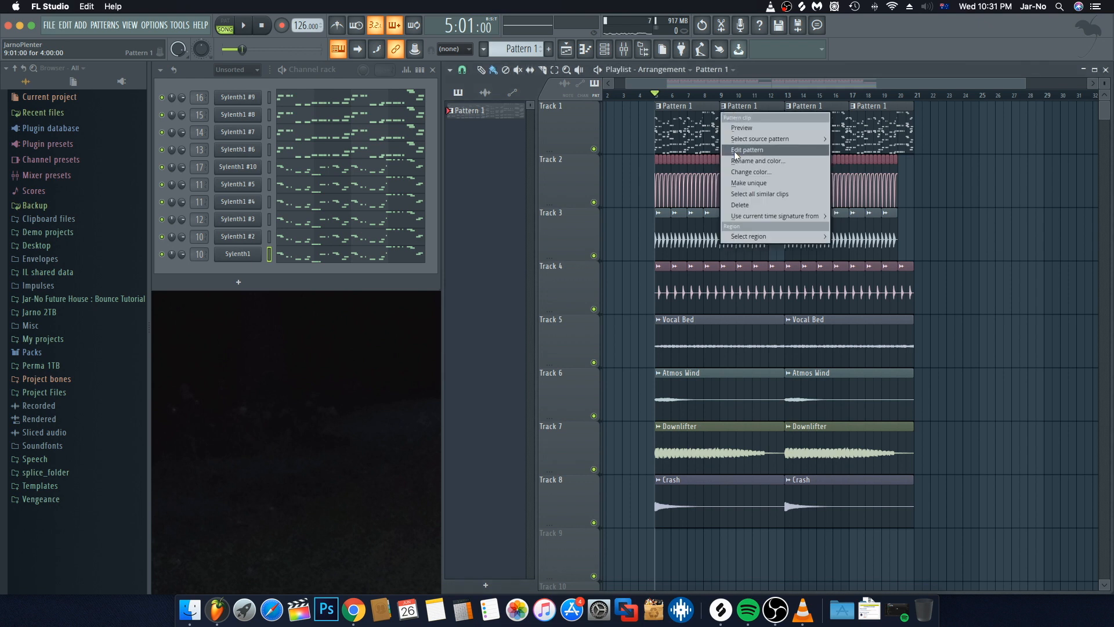
left_click(752, 184)
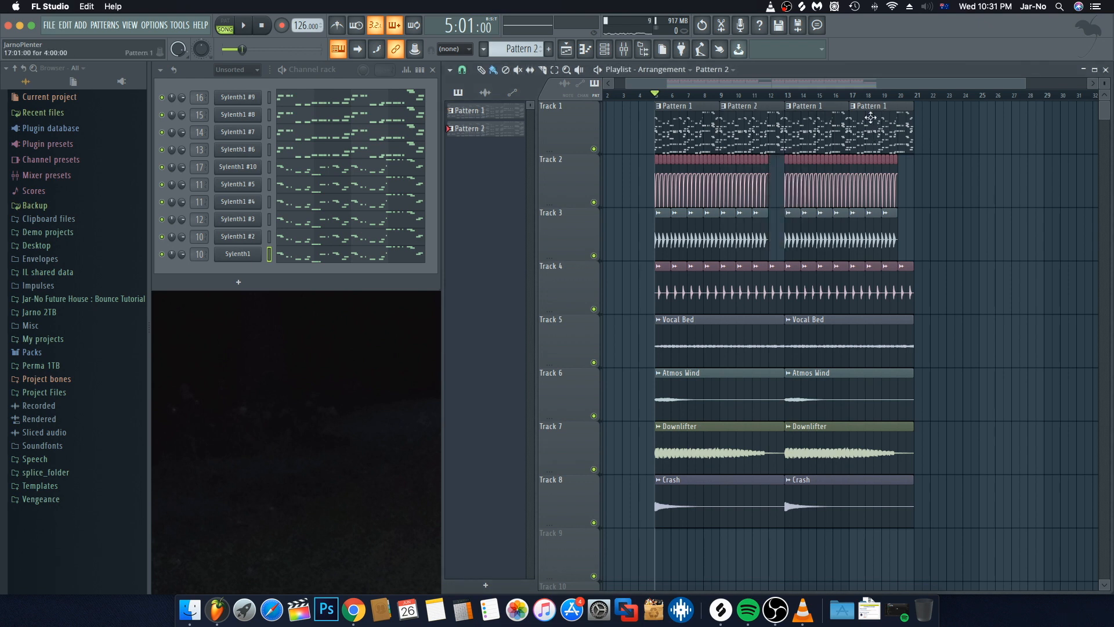
right_click(881, 135)
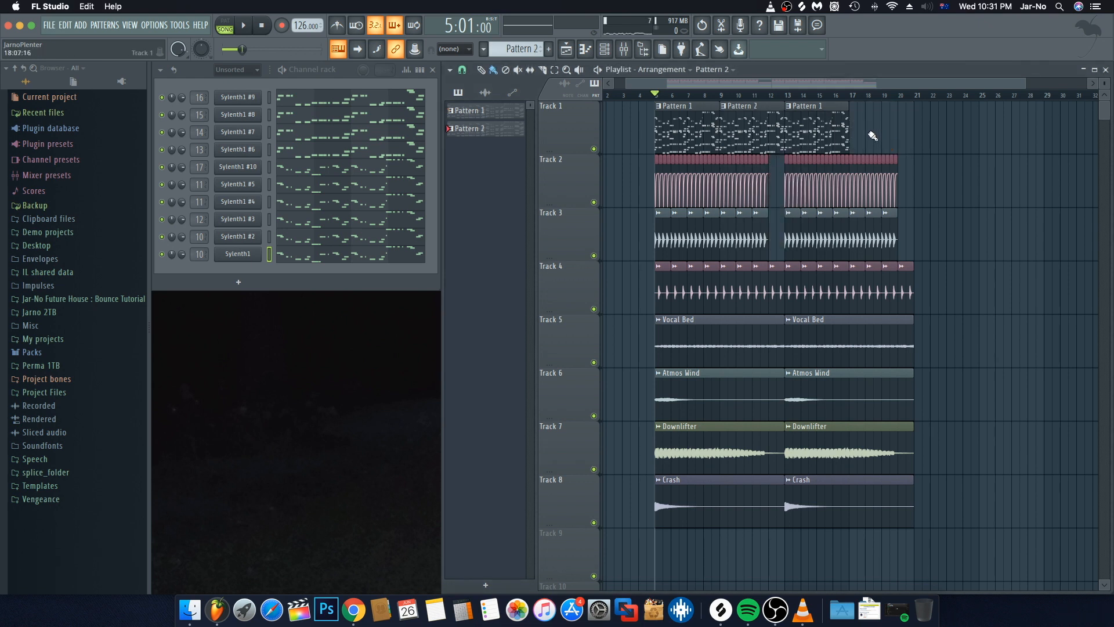
left_click(886, 134)
left_click_drag(901, 132, 878, 135)
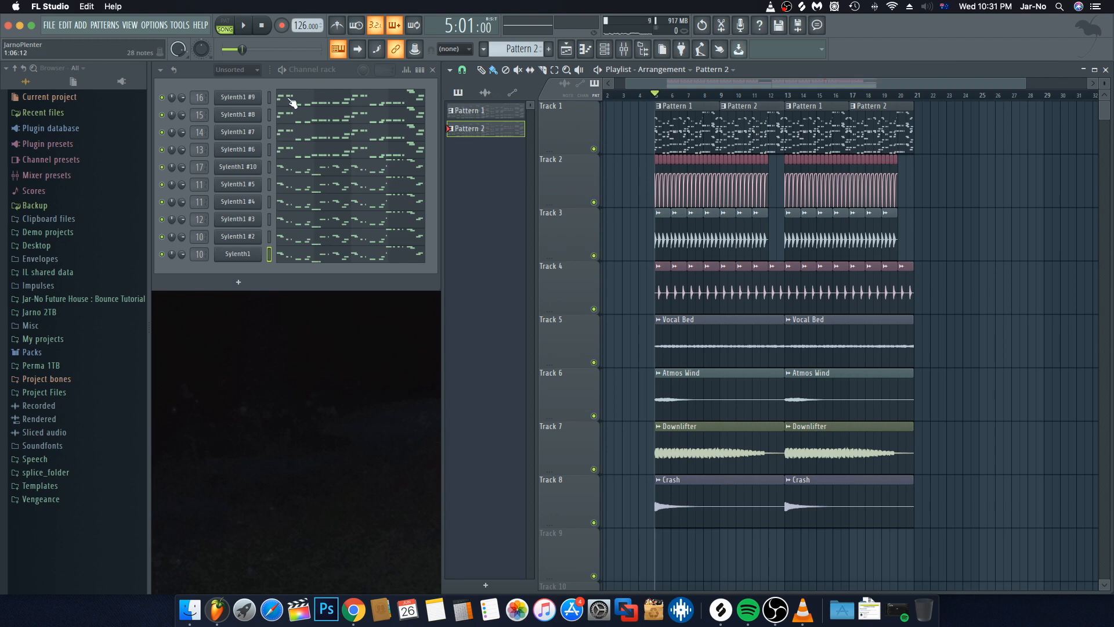
Switch playback to pattern mode for Pattern 2 and solo Sylenth1 #2 in the mixer
left_click(193, 71)
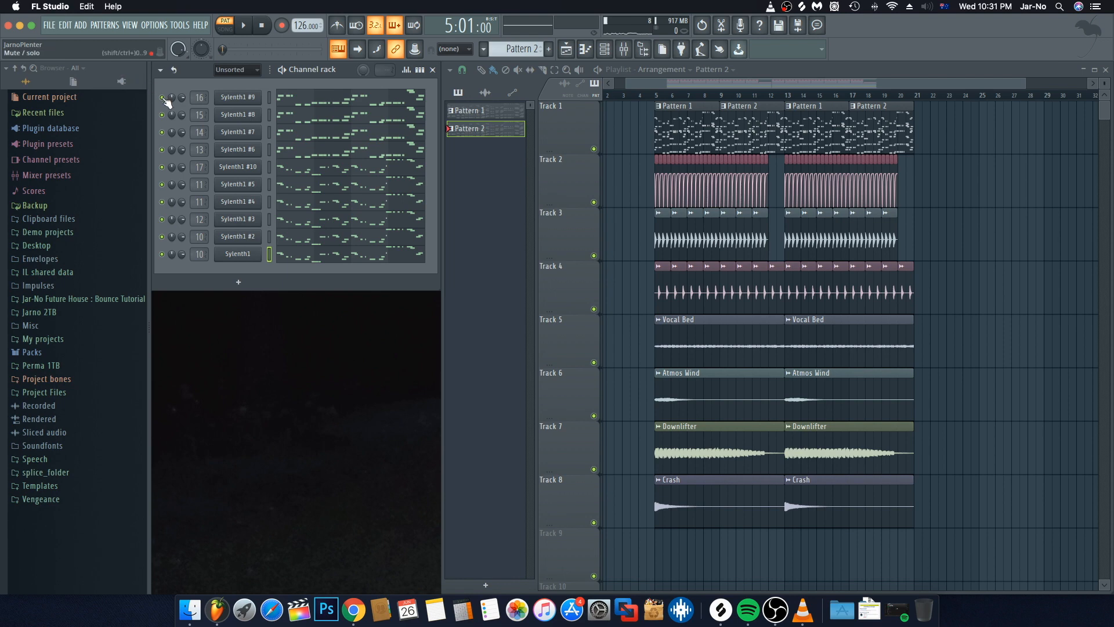
left_click(623, 48)
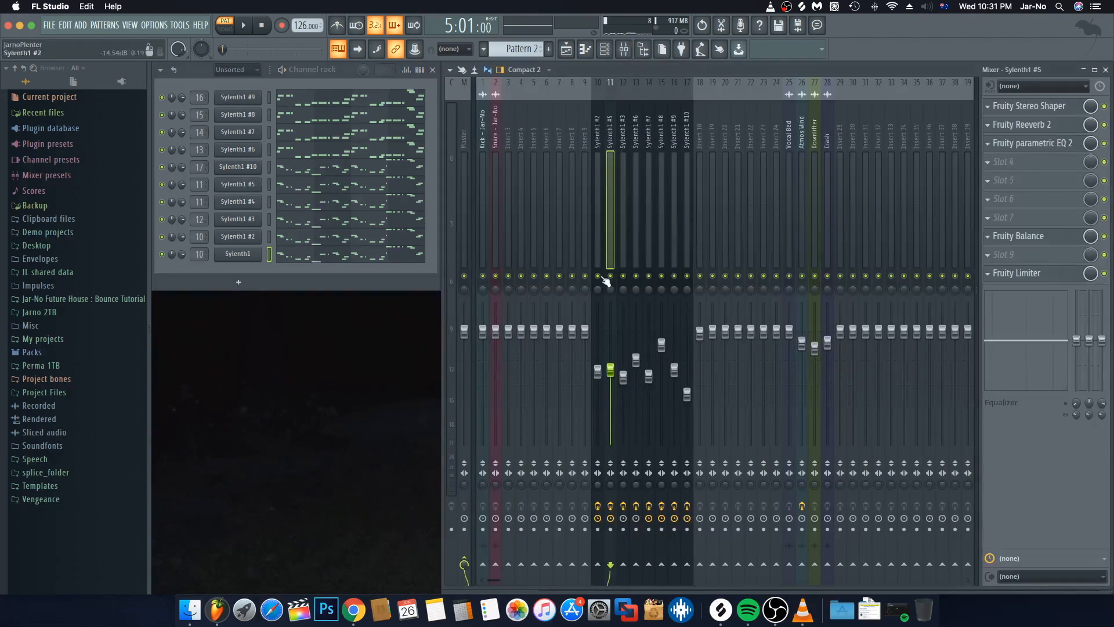
right_click(598, 277)
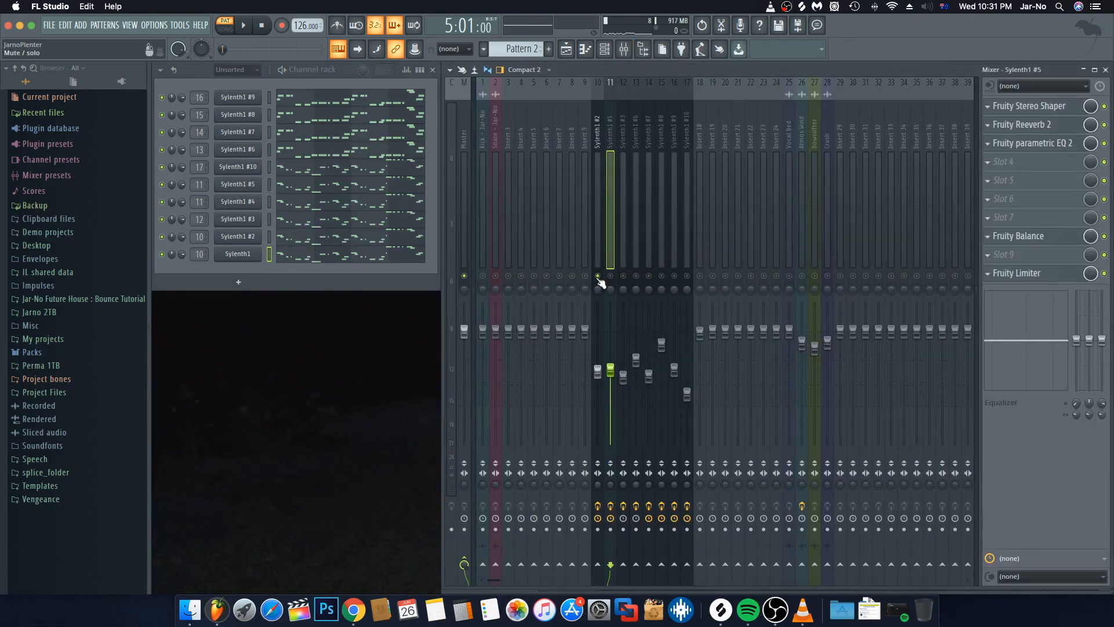
Close the mixer and compare Pattern 2 in the channel rack with Sylenth1 #2 muted and with Sylenth1 muted instead
left_click(1105, 70)
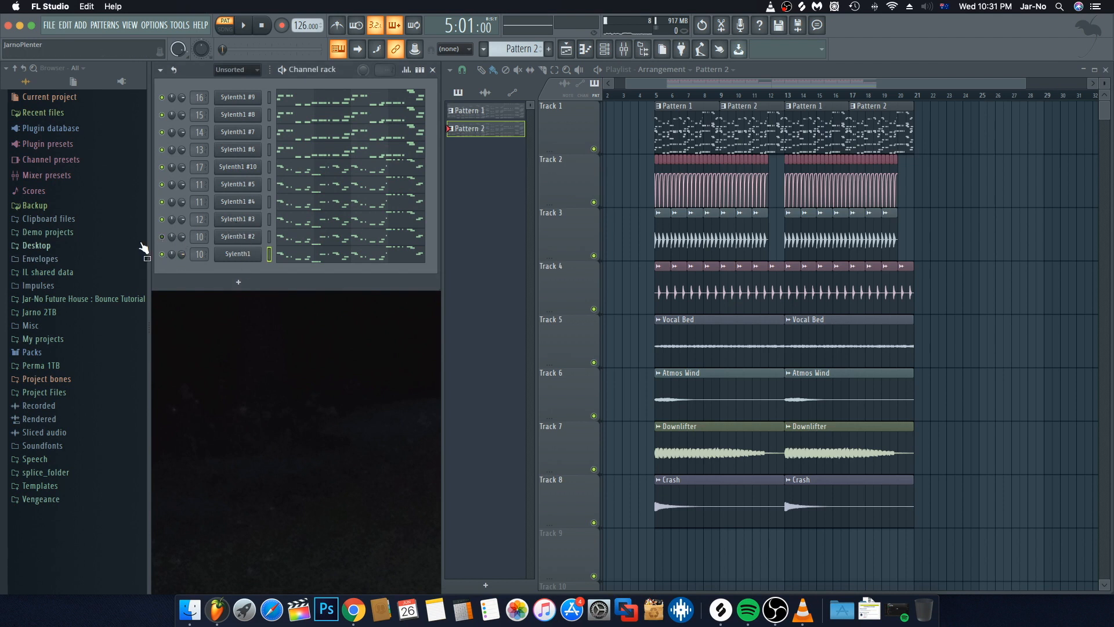
left_click(162, 236)
key("space")
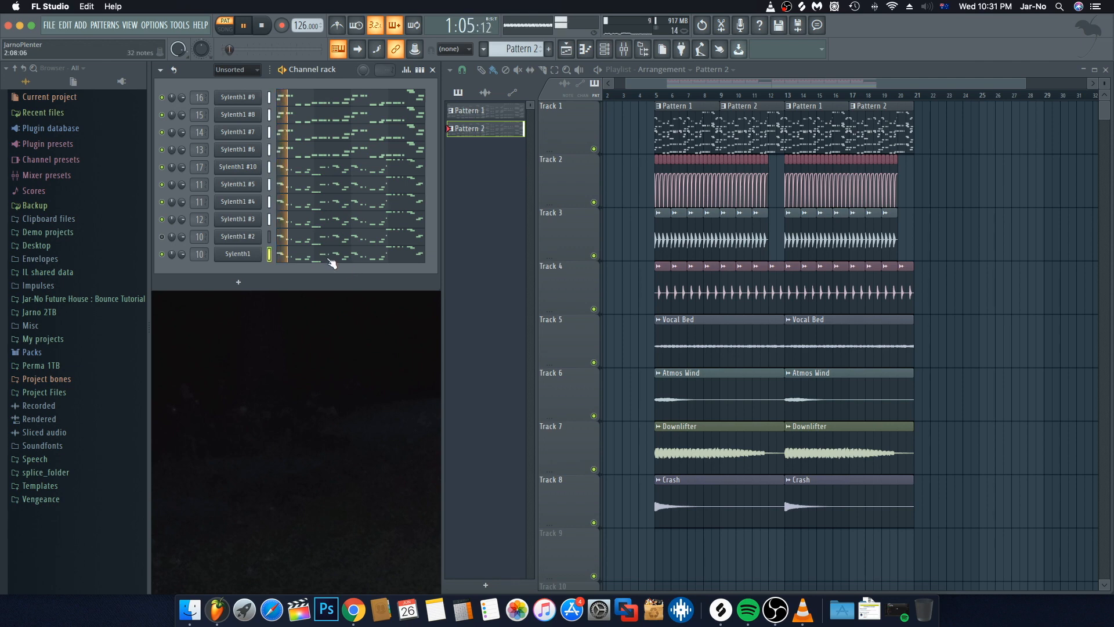
key("space")
left_click(162, 236)
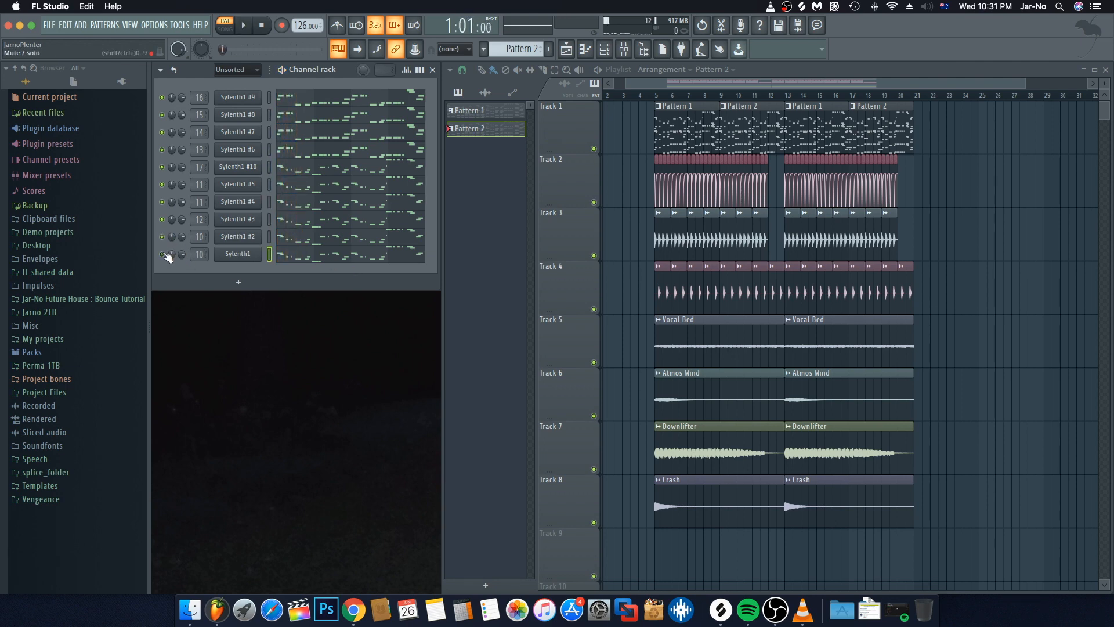
key("space")
Open the piano roll of Sylenth1 #2 and delete the F6, E6, C6 and B5 melody notes across bar 4
left_click(392, 236)
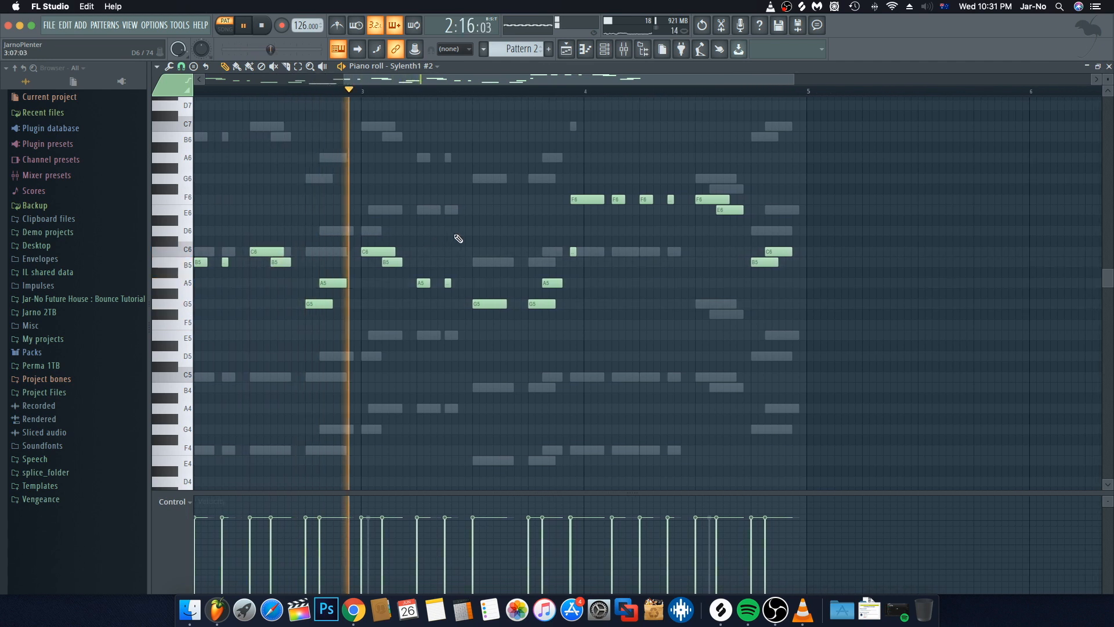
key("space")
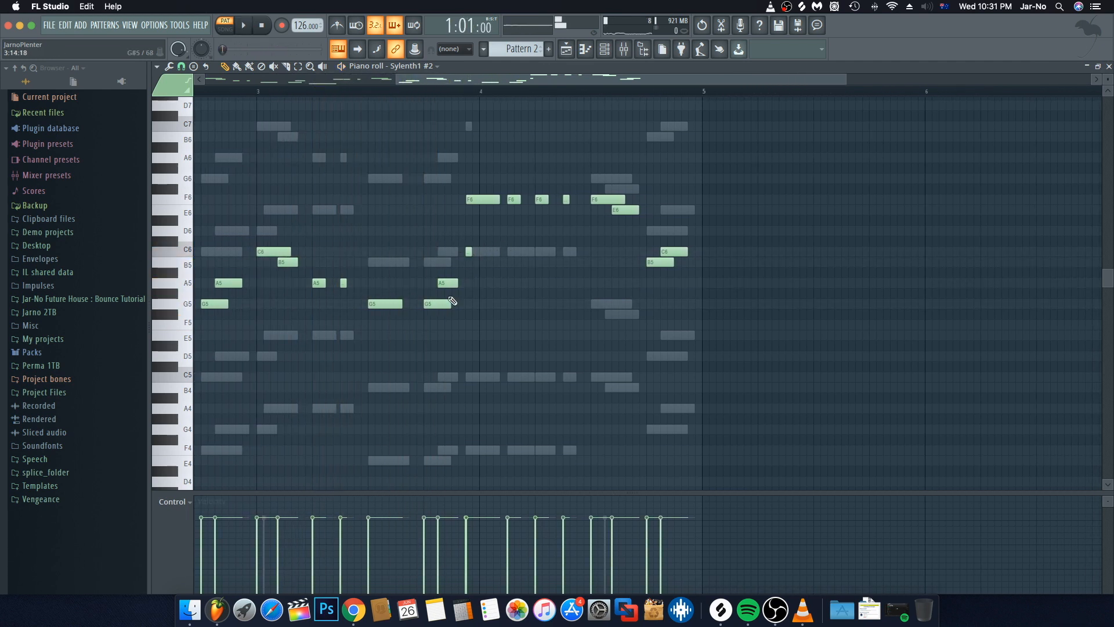
right_click(482, 200)
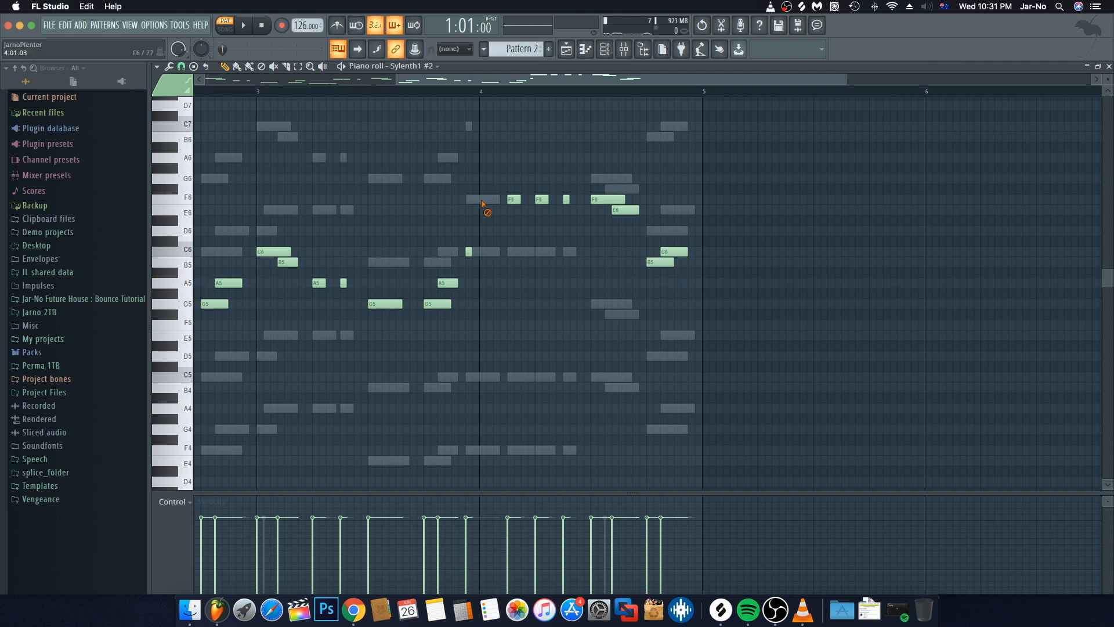
right_click(514, 200)
right_click(542, 199)
right_click(626, 210)
right_click(566, 199)
right_click(608, 200)
right_click(672, 251)
right_click(664, 262)
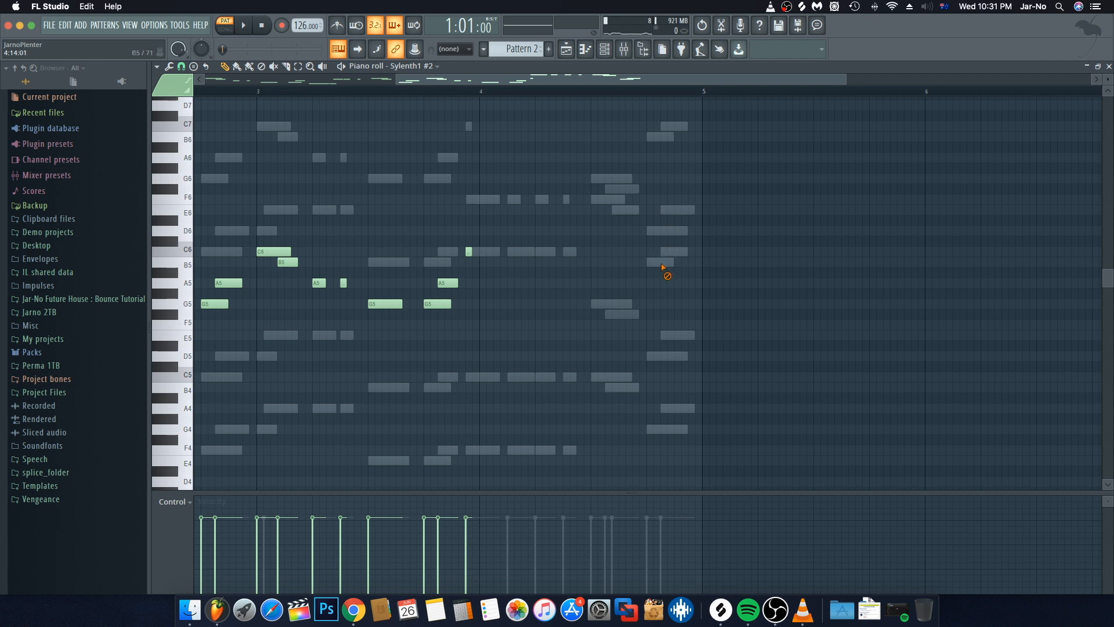
Fill bar 4 of Sylenth1 #2 with repeated A5 notes ending in eight short repeats, and audition the ending from bar 3
key("space")
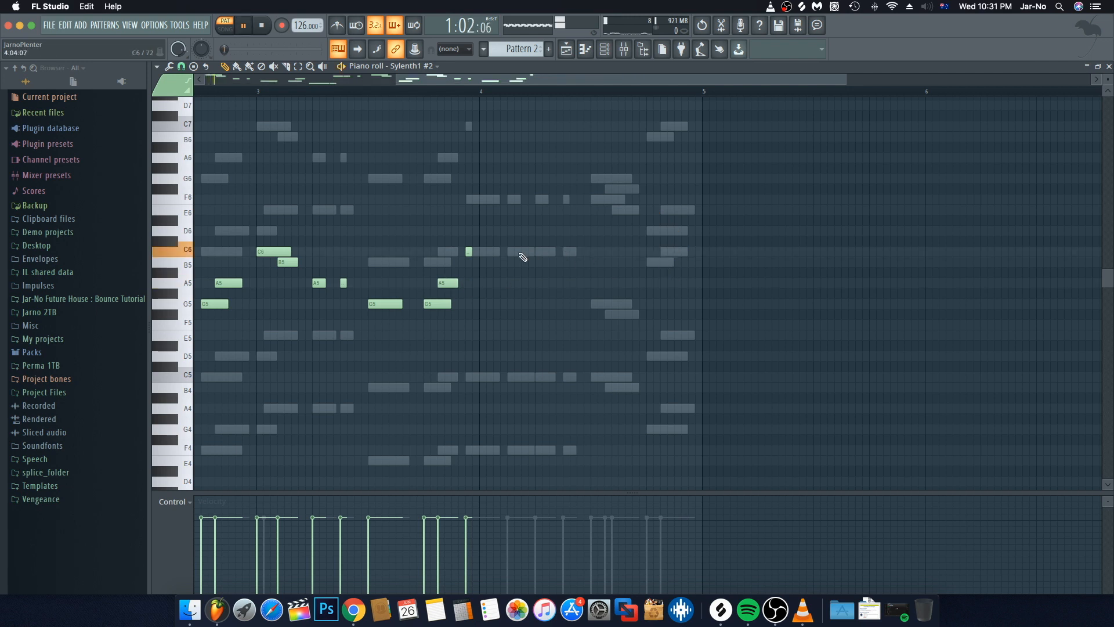
key("space")
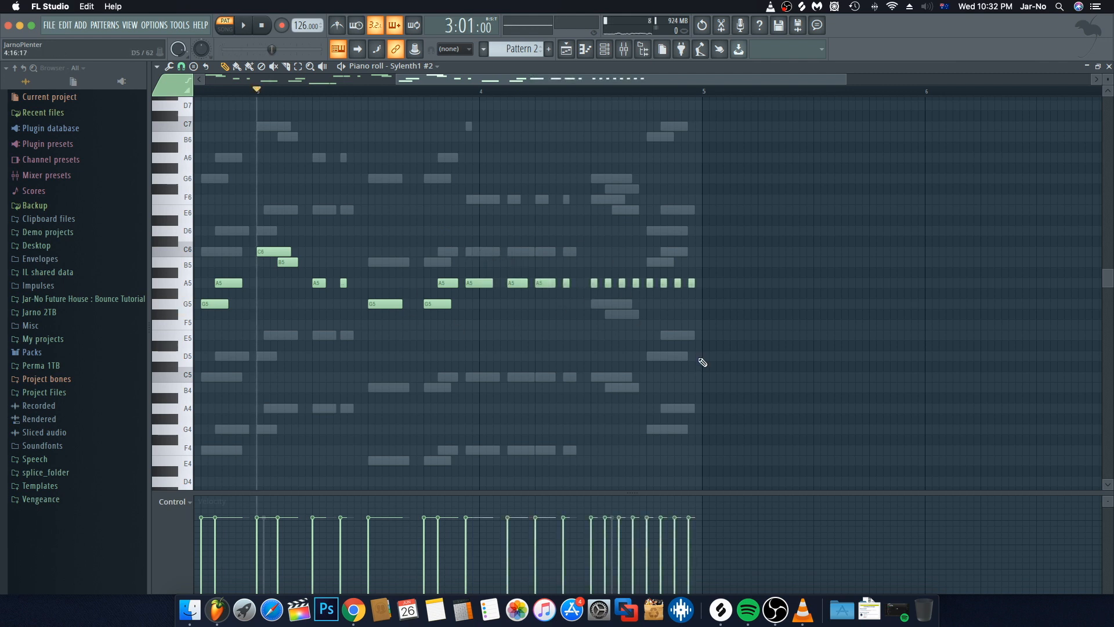
key("space")
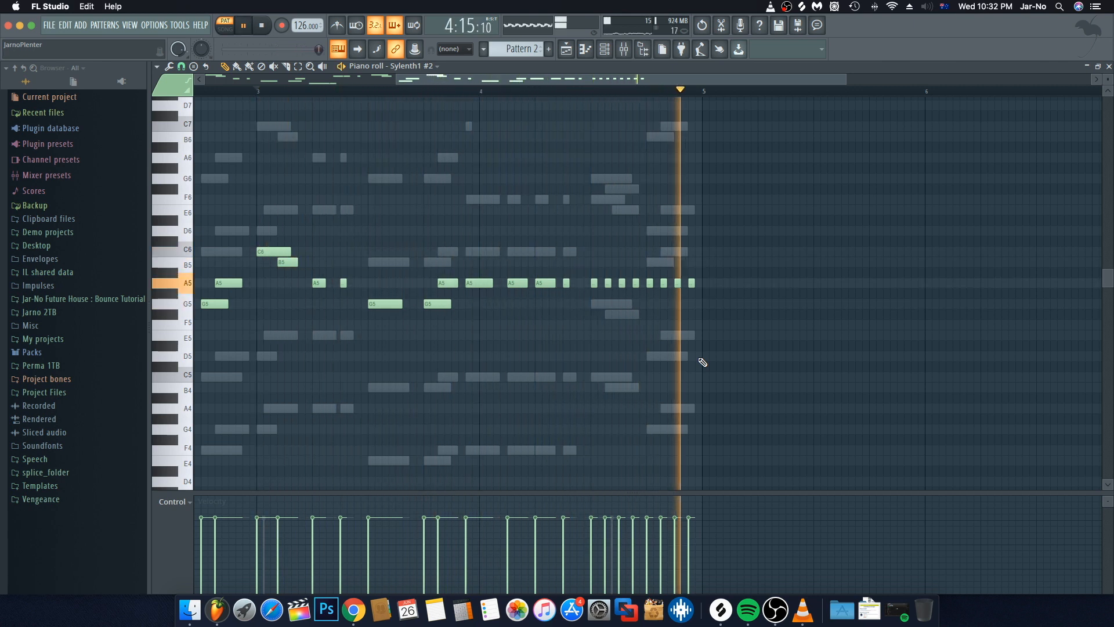
key("space")
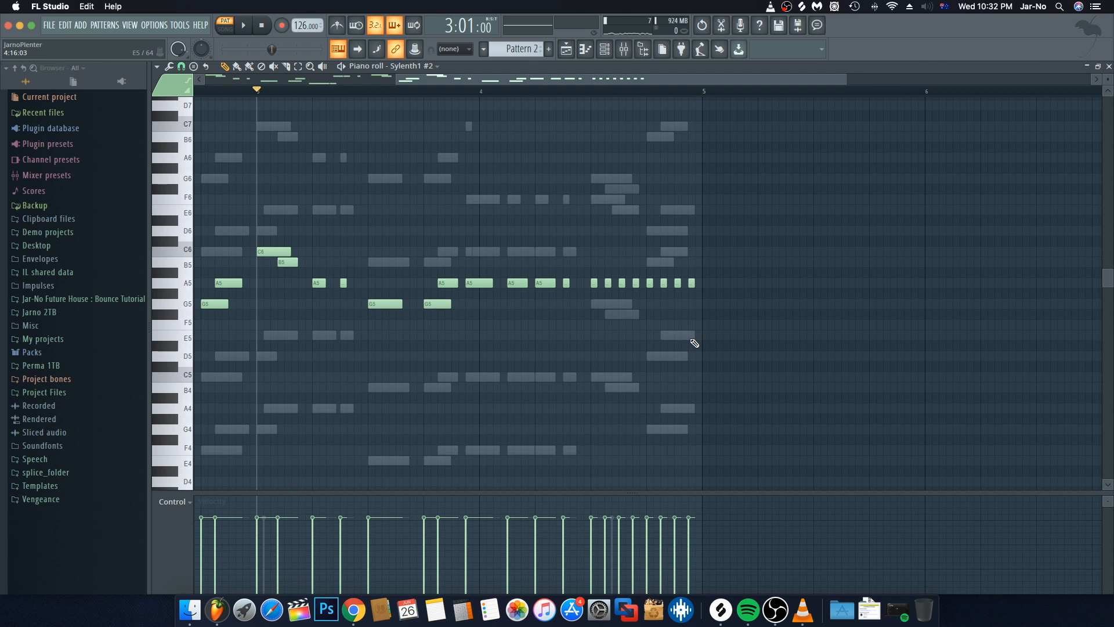
Replace the bar 4 melody of Sylenth1 with the A5 run copied from Sylenth1 #2, raised an octave to A6
left_click_drag(737, 347, 471, 193)
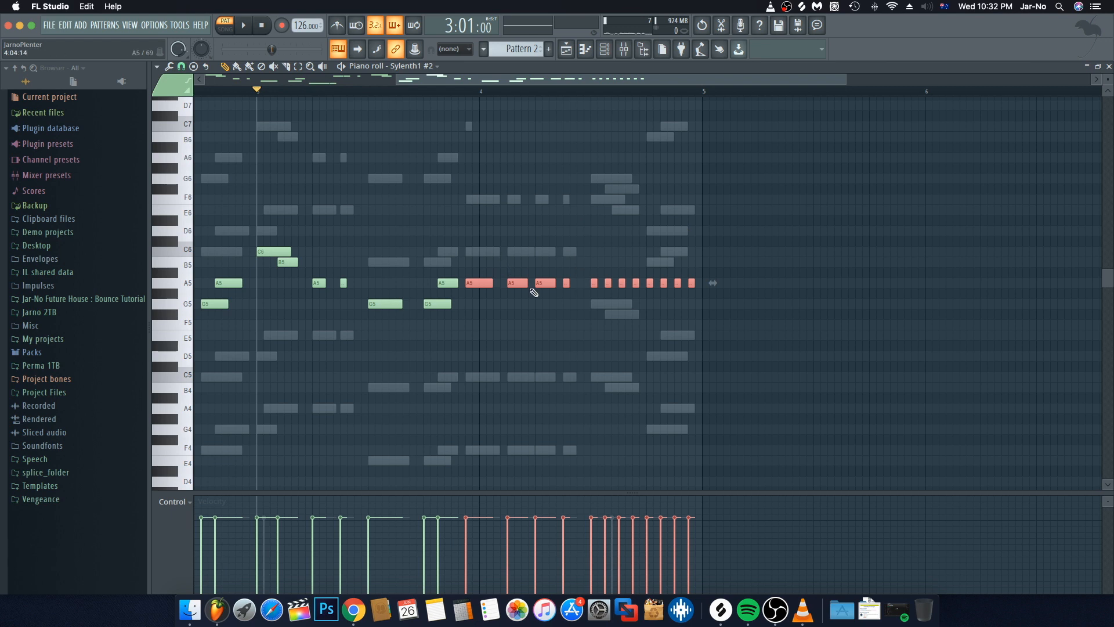
key("F7")
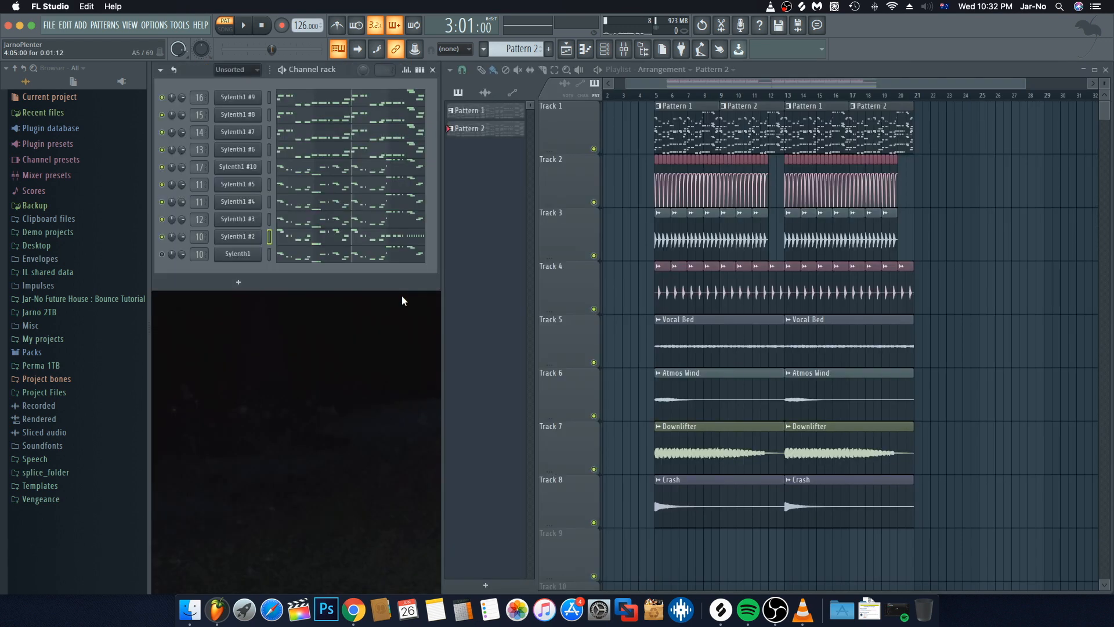
left_click(285, 260)
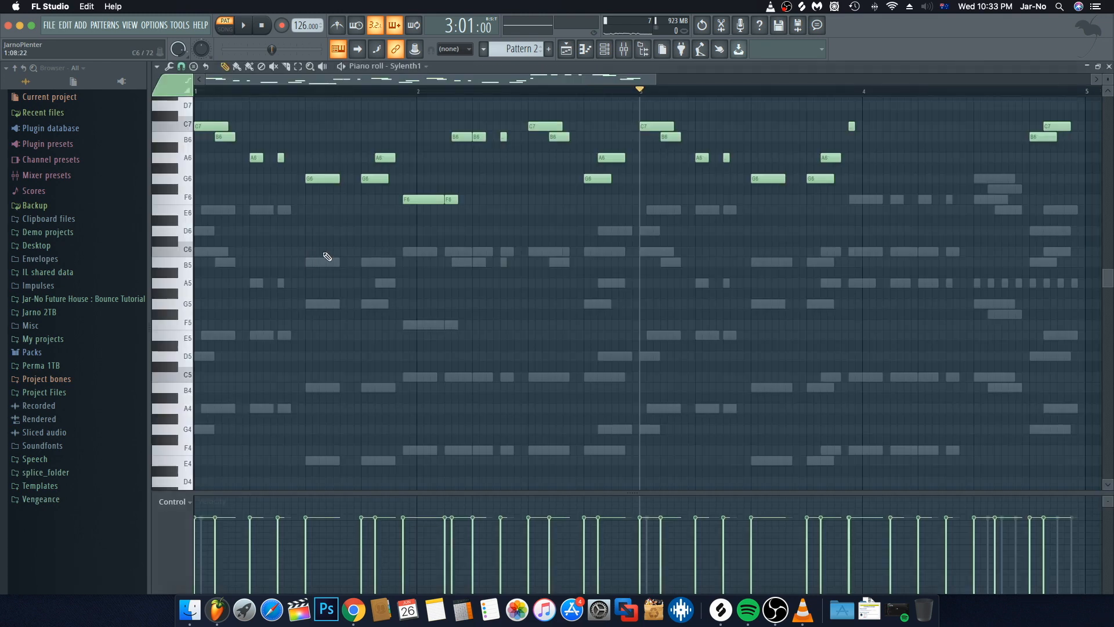
scroll(608, 242, "right", 6)
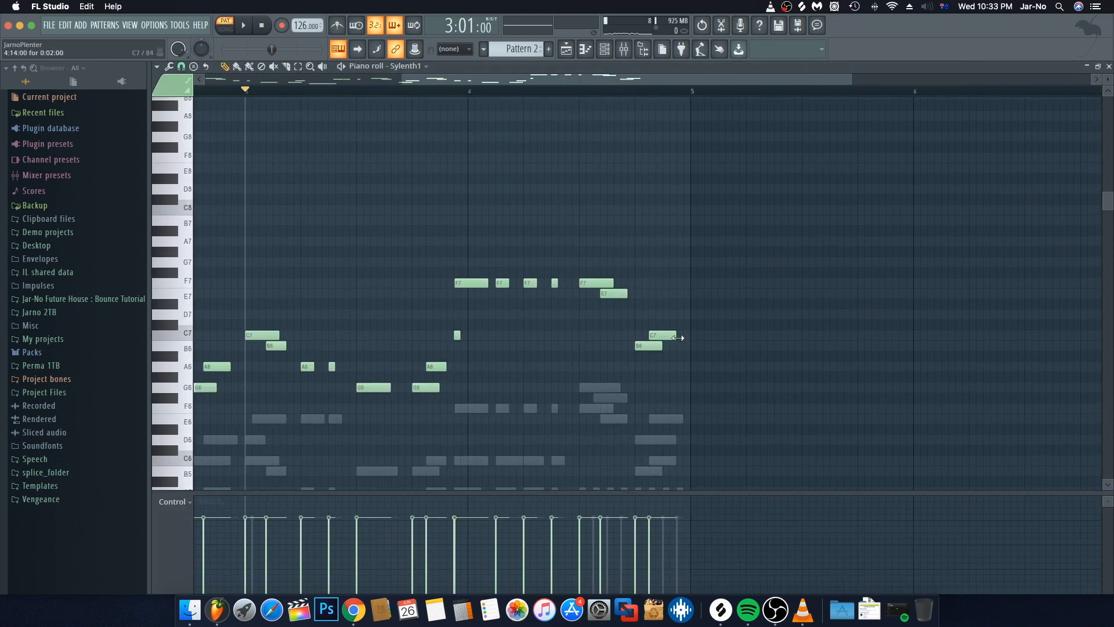
mouse_move(677, 338)
left_mouse_down()
mouse_move(597, 316)
mouse_move(612, 304)
mouse_move(467, 298)
mouse_move(468, 335)
mouse_move(458, 336)
left_mouse_up()
key("super+v")
scroll(547, 338, "down", 3)
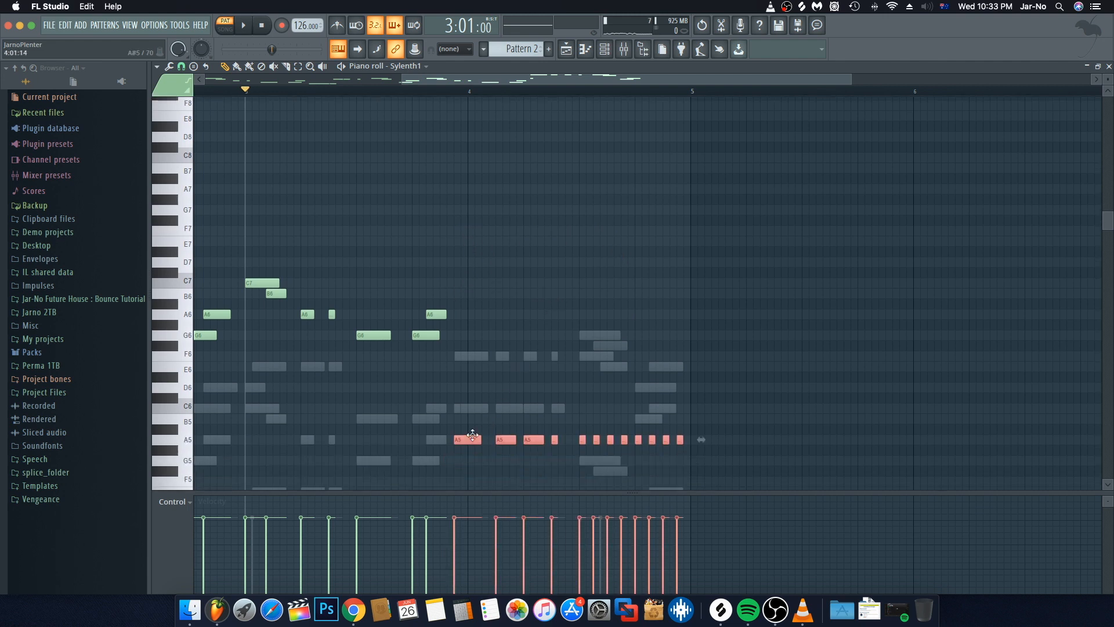
left_click_drag(471, 439, 472, 313)
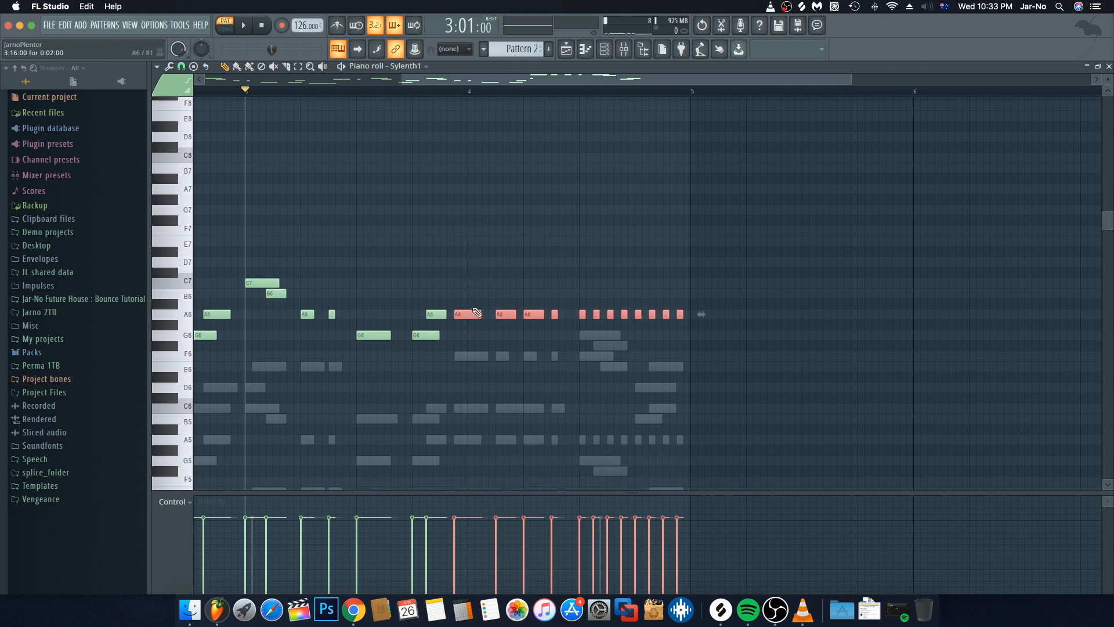
Close the piano roll and give Sylenth1 #3, #4, #5 and #10 the same repeated-note ending in Pattern 2
key("Escape")
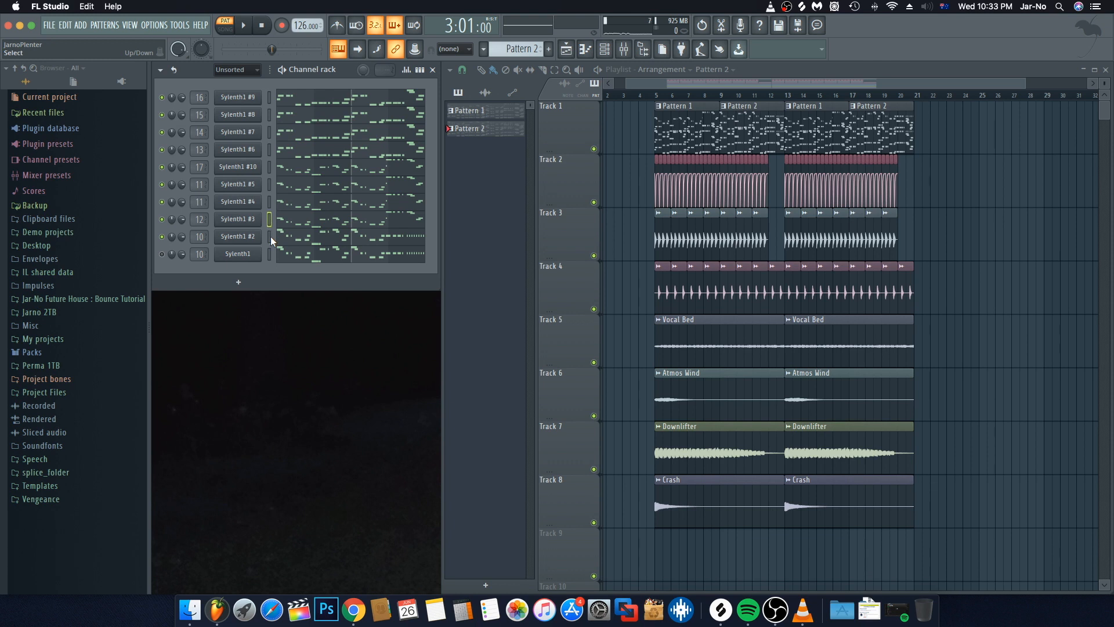
scroll(271, 236, "up", 4)
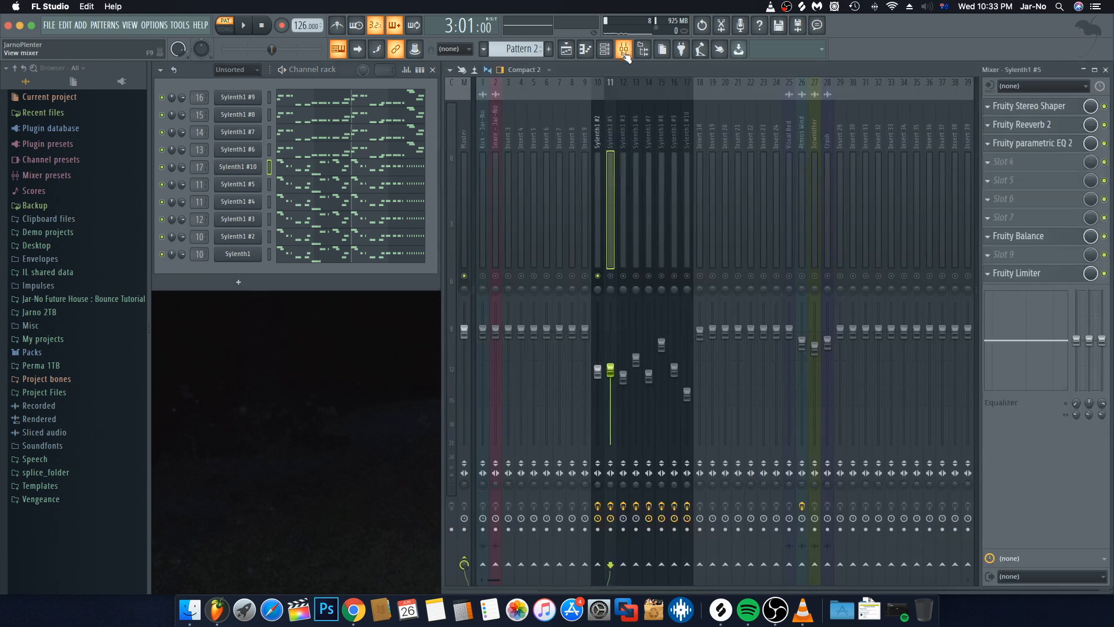
Audition the new ending with mixer tracks Sylenth1 #2, #5 and #3 together and with all mixer tracks enabled
left_click(624, 49)
left_click(610, 275)
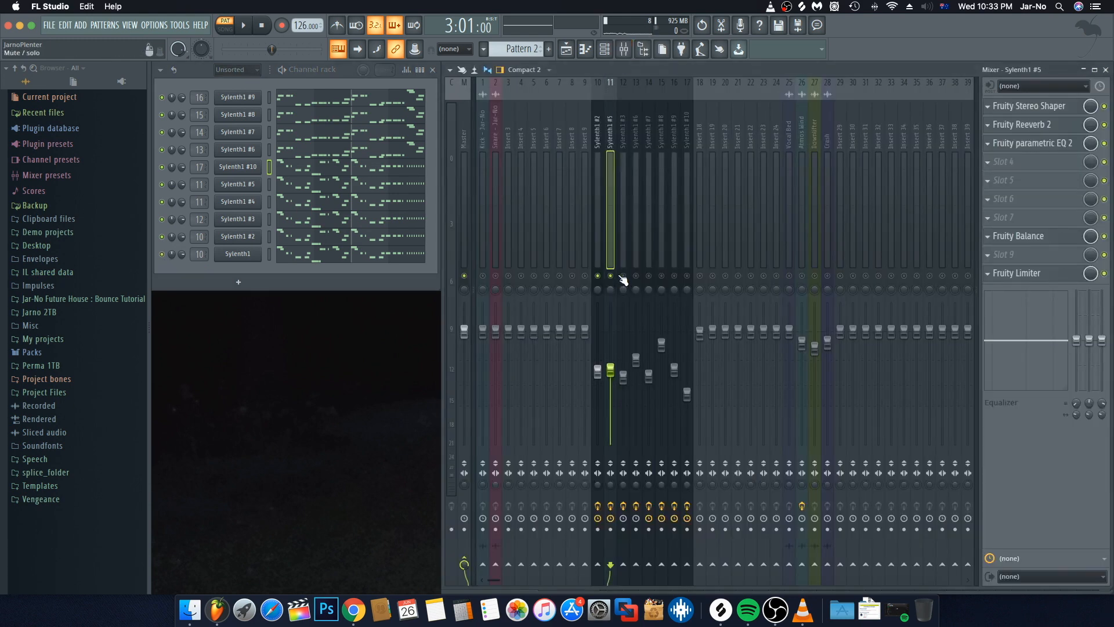
left_click(623, 276)
key("space")
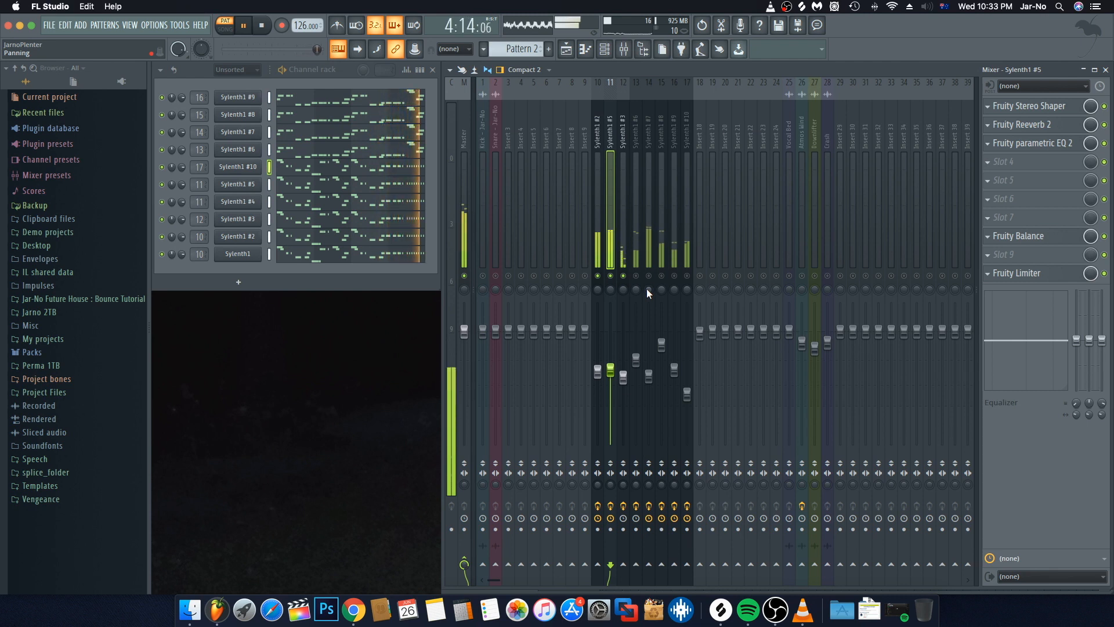
key("space")
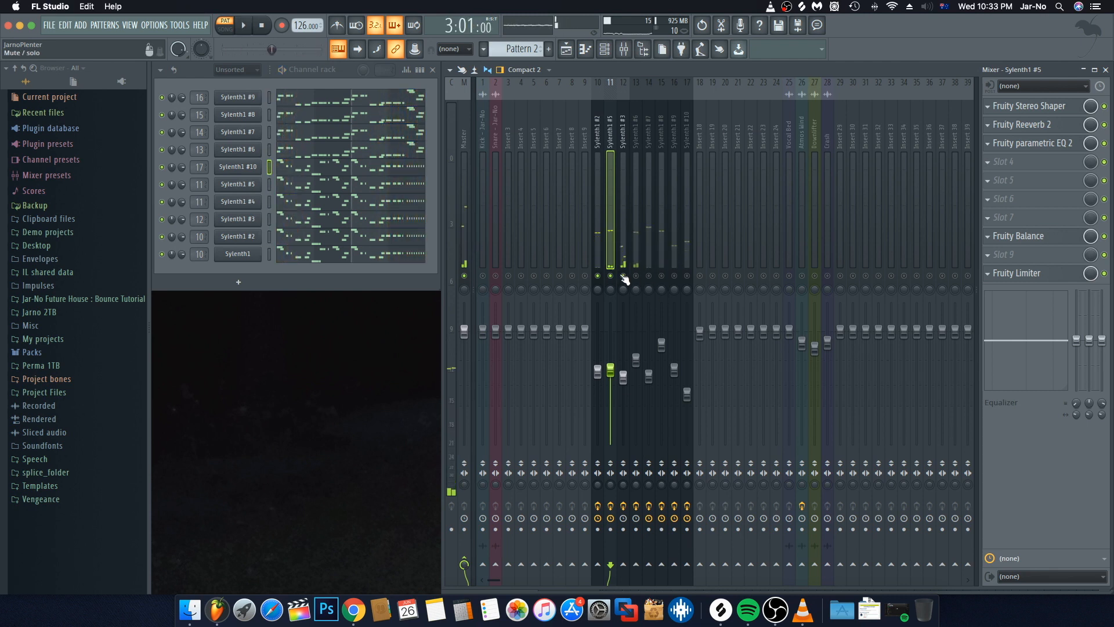
right_click(623, 277)
right_click(623, 276)
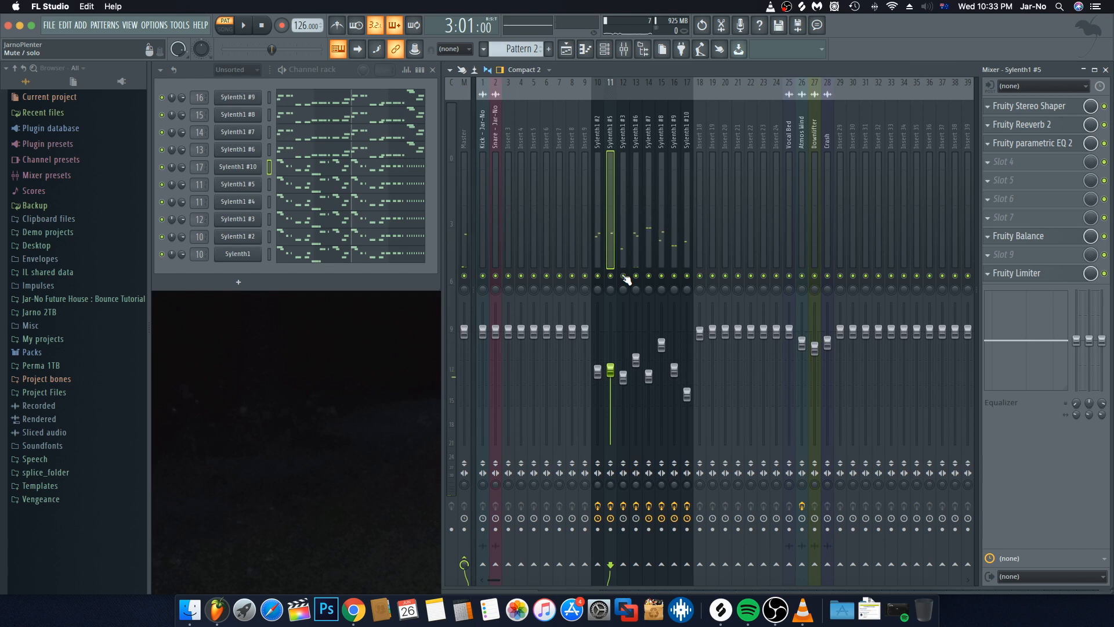
key("space")
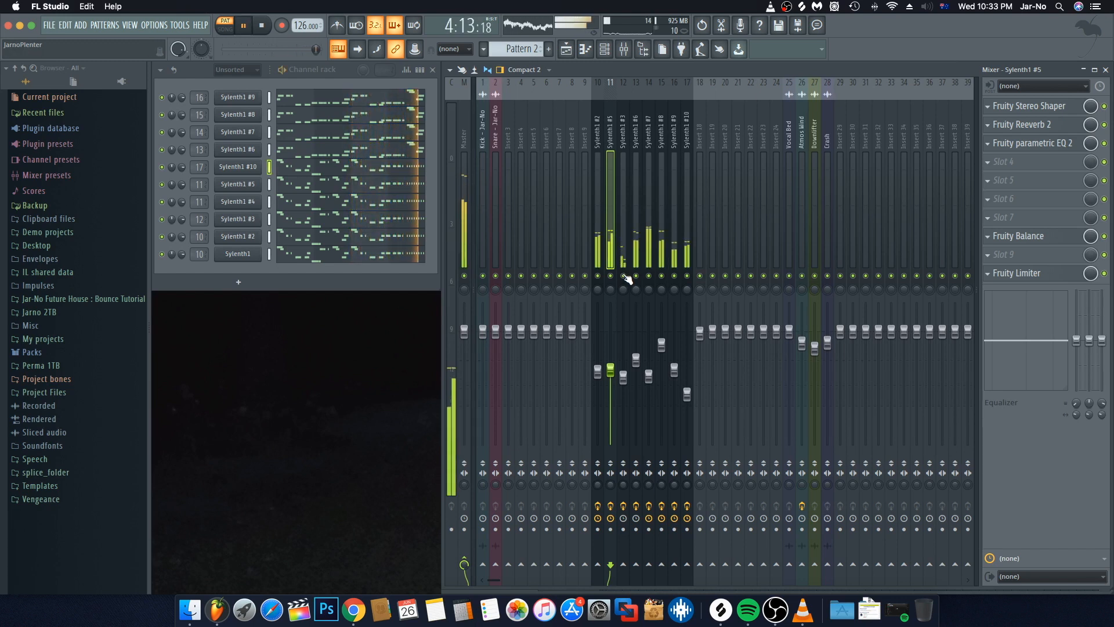
key("space")
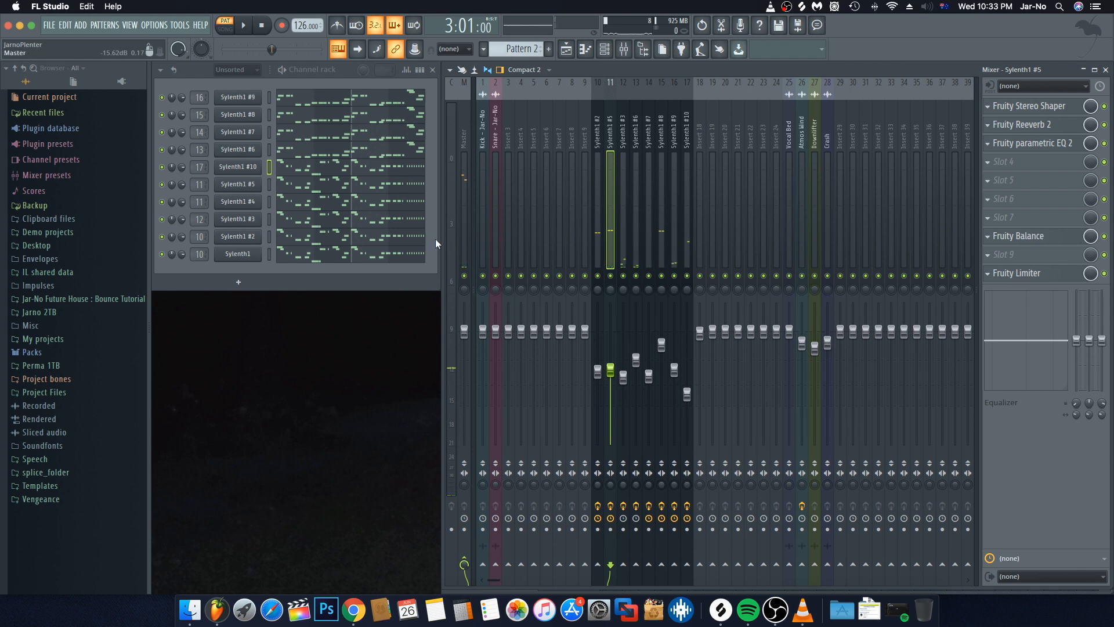
Solo Sylenth1 #6 in the mixer, audition it from bar 3 and open its piano roll
right_click(638, 277)
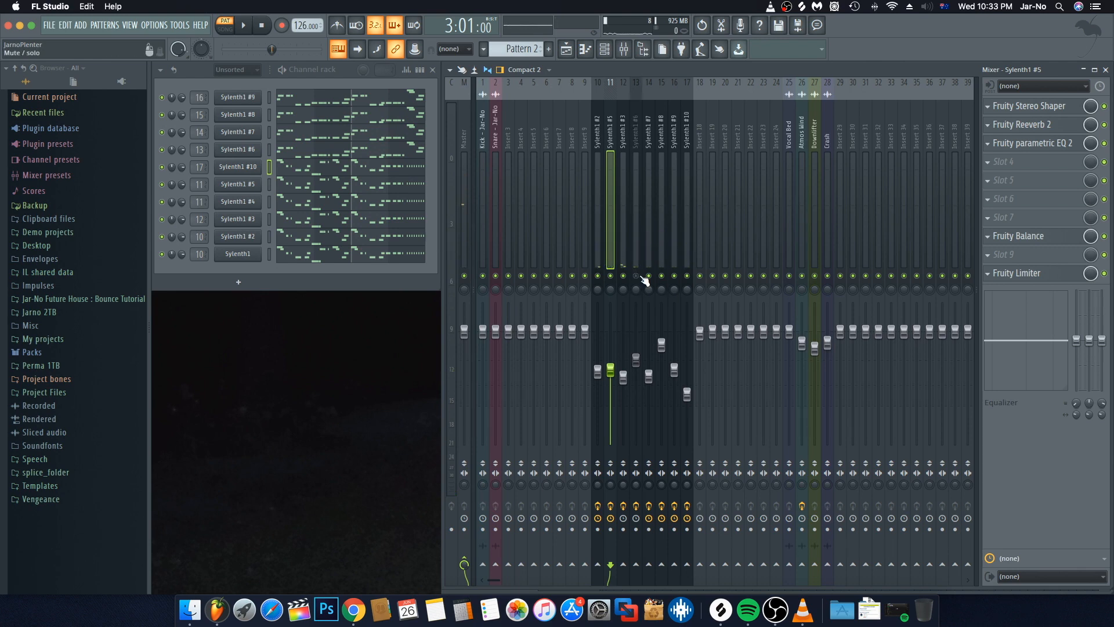
key("space")
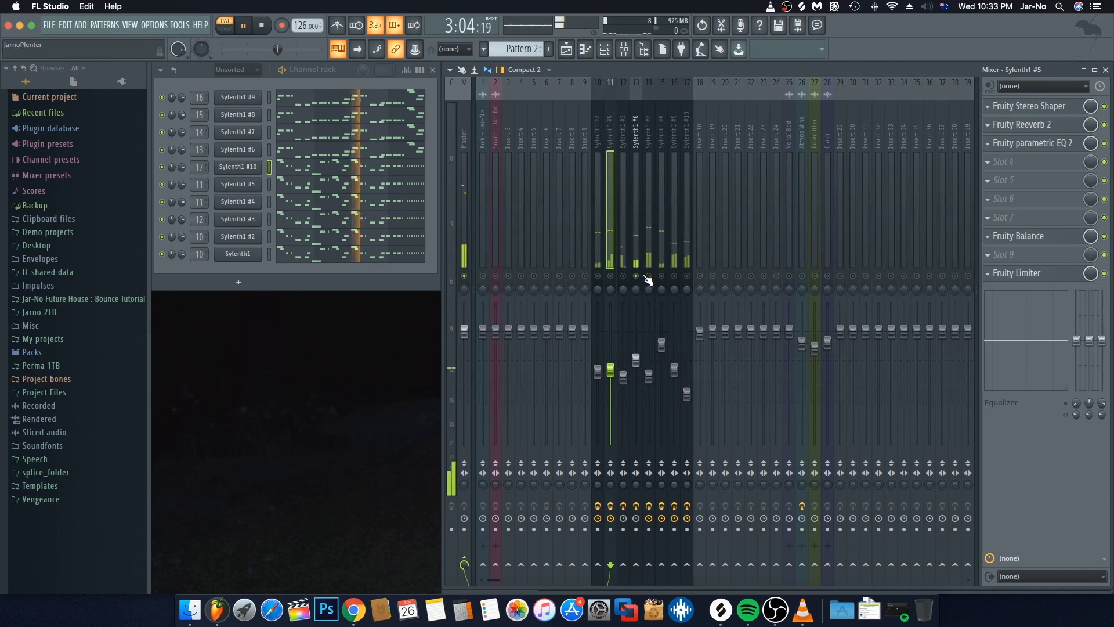
left_click(286, 150)
key("space")
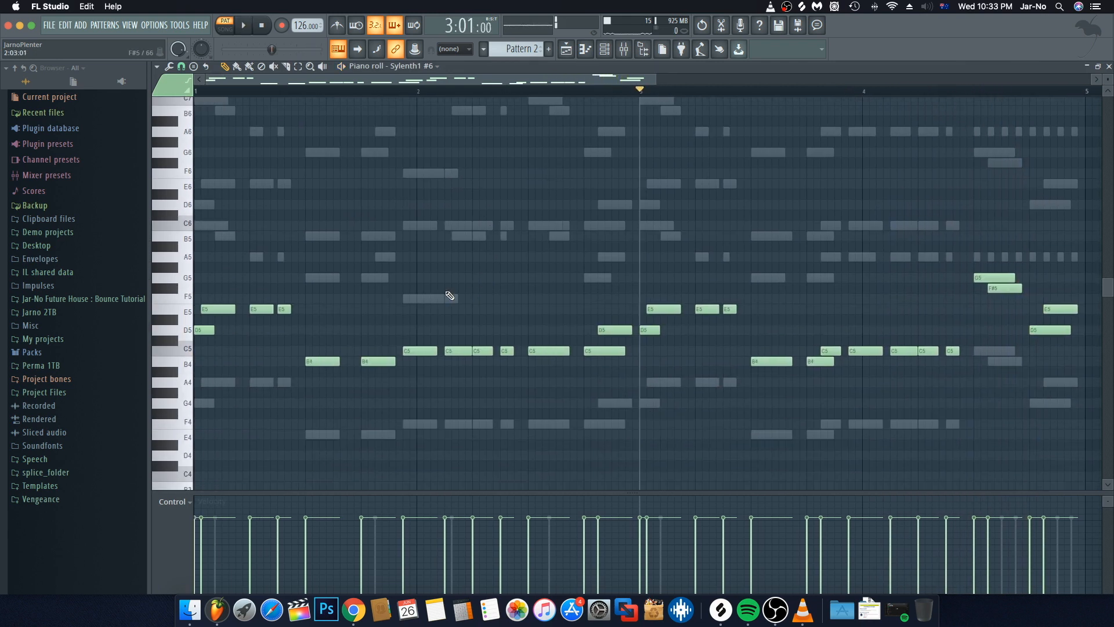
Replace the last chord notes in bar 4 of Sylenth1 #6 with eight evenly spaced short C5 notes
scroll(439, 293, "right", 5)
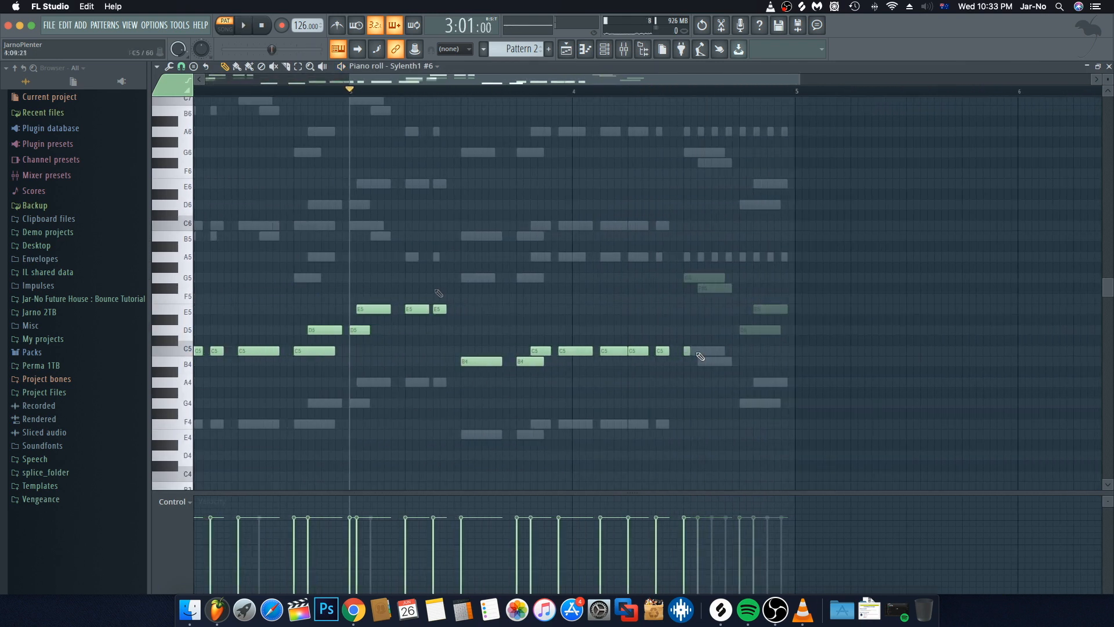
left_click(701, 353)
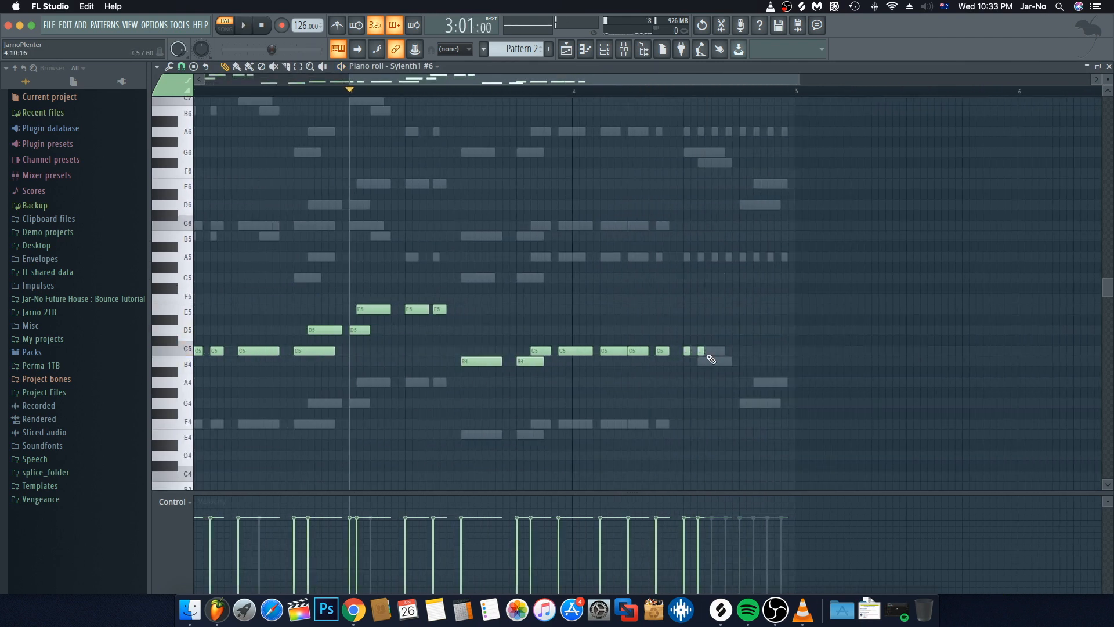
left_click(715, 353)
left_click(729, 353)
left_click(742, 353)
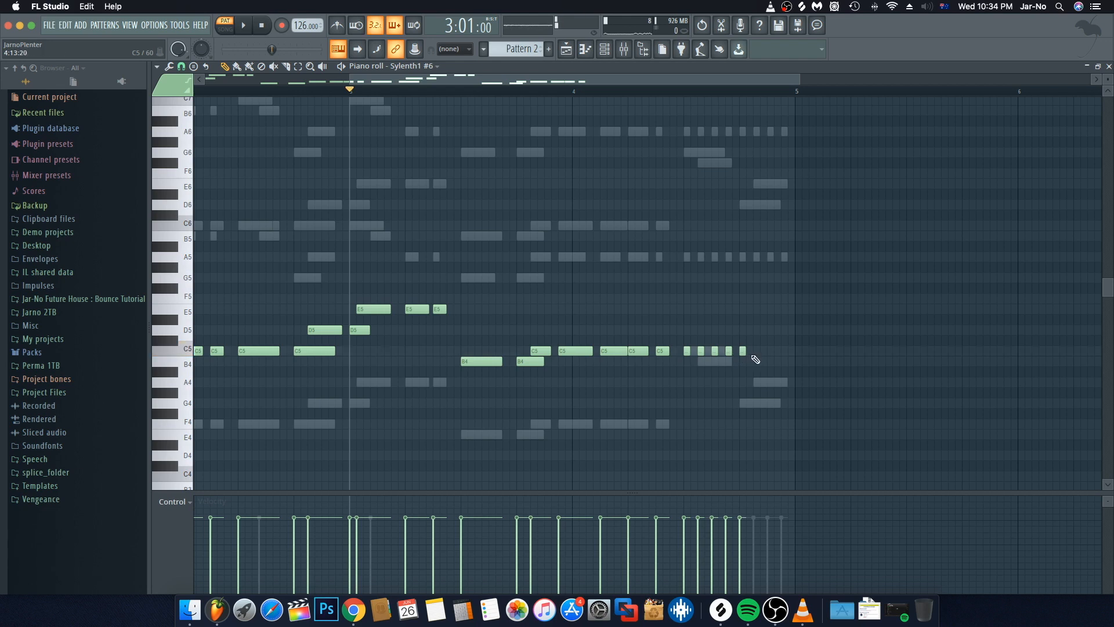
left_click(757, 353)
left_click(770, 352)
left_click(785, 352)
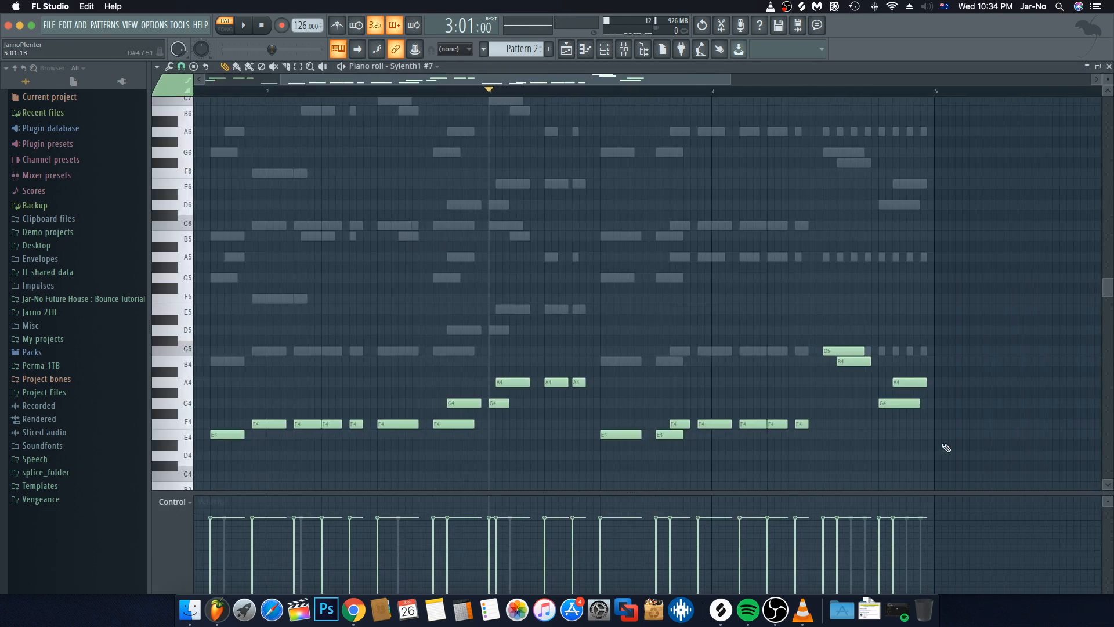
Replace the long closing notes in bar 4 of Sylenth1 #7 with eight evenly spaced short F4 notes and close the piano roll
right_click(854, 350)
left_click(826, 424)
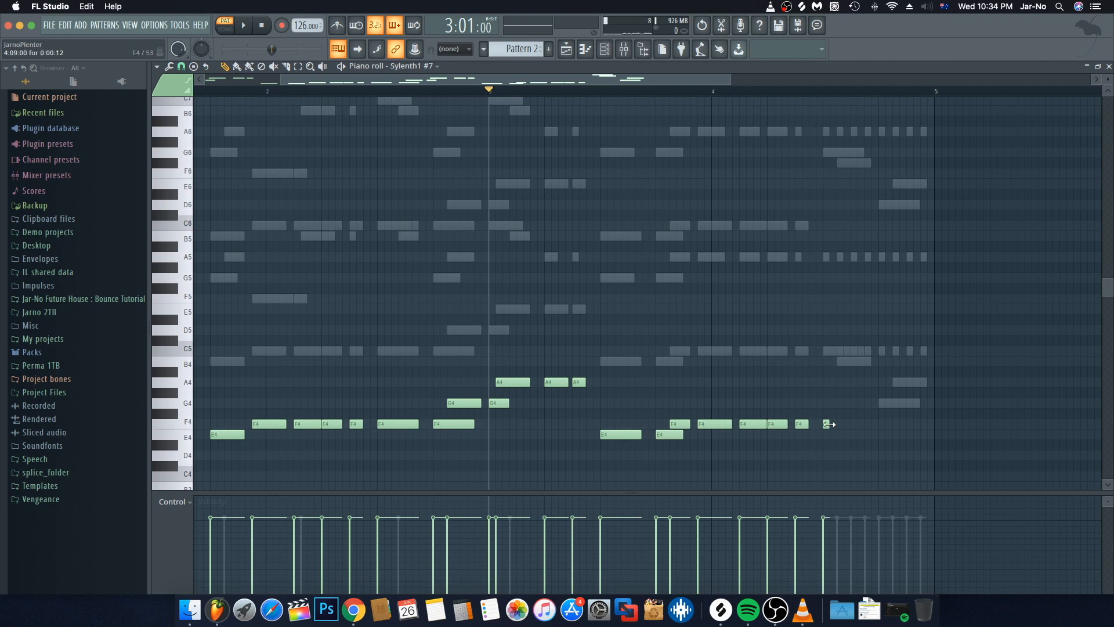
left_click(839, 424)
left_click(854, 424)
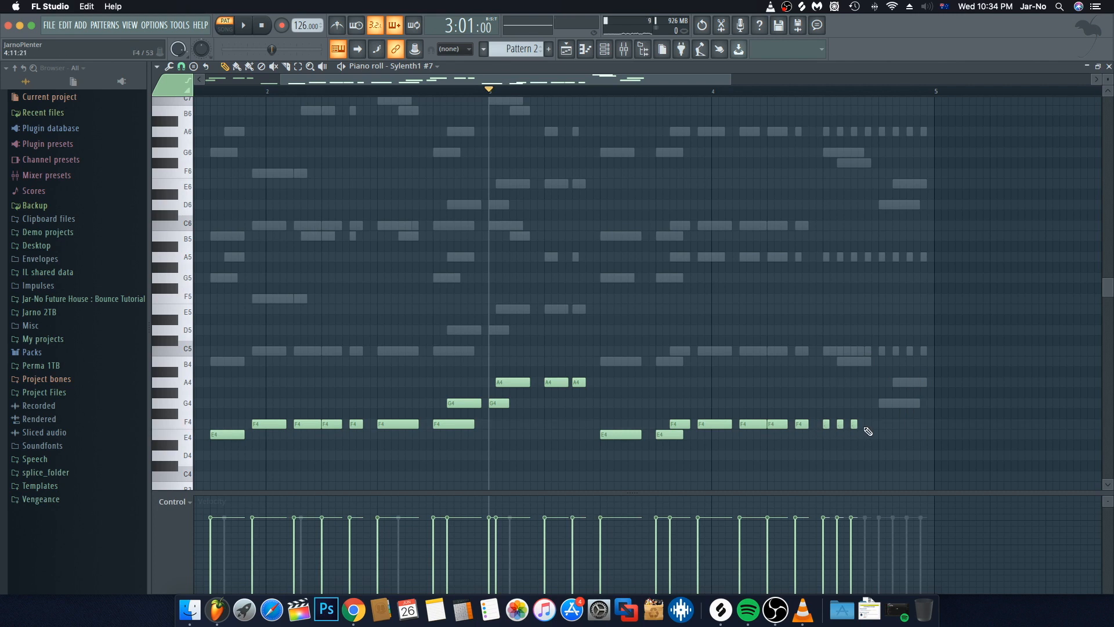
left_click(868, 424)
left_click(882, 424)
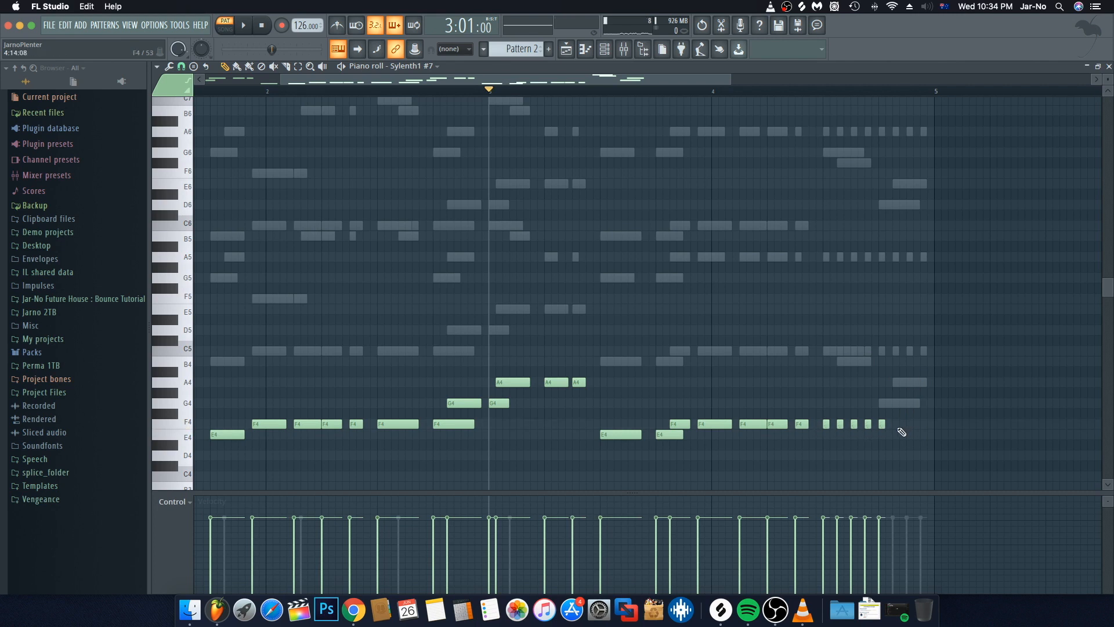
left_click(896, 424)
left_click(910, 424)
left_click(923, 424)
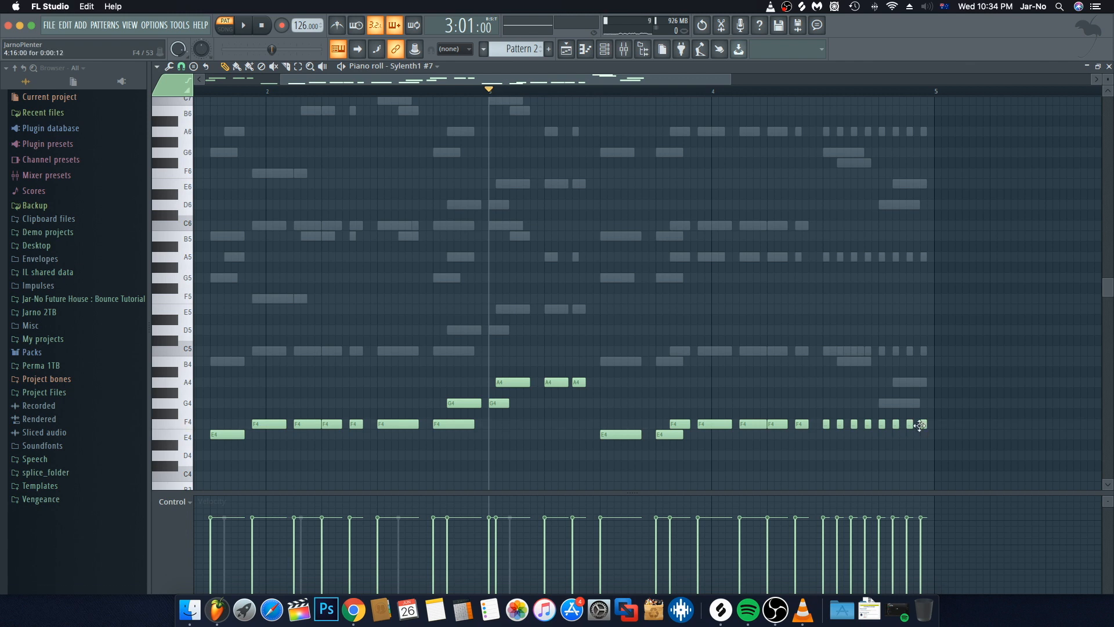
key("F7")
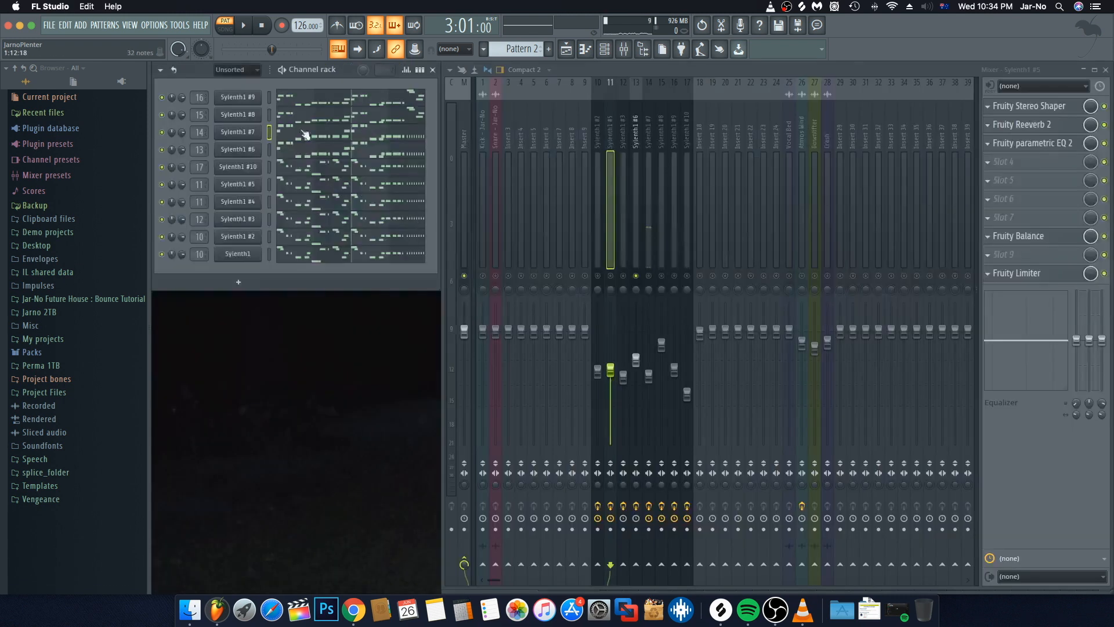
left_click(350, 135)
key("F7")
left_click(290, 119)
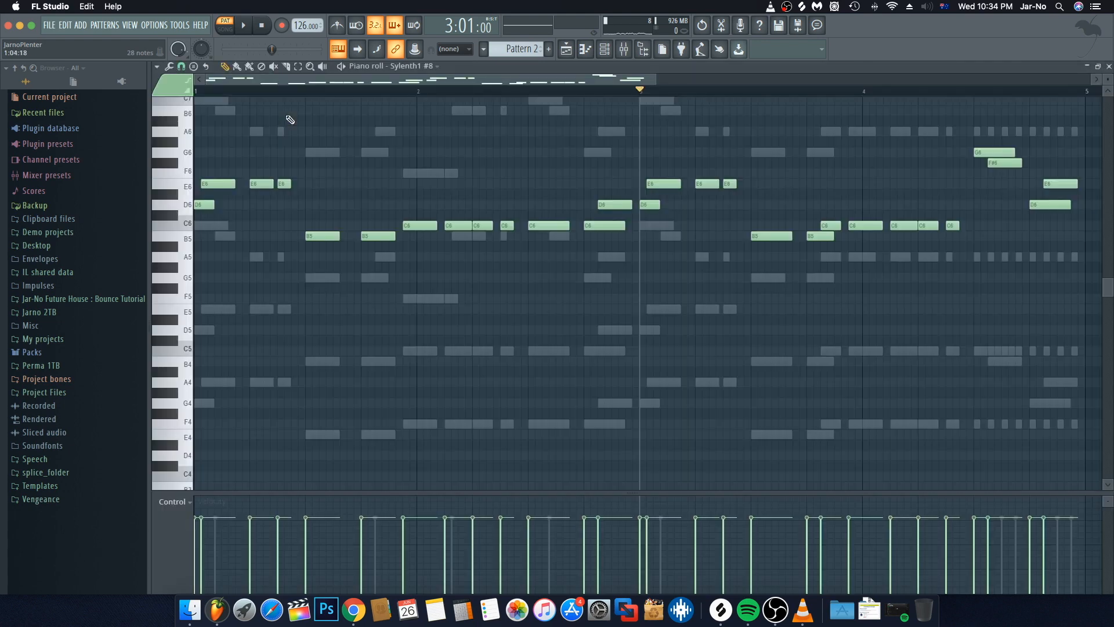
key("F7")
left_click(287, 106)
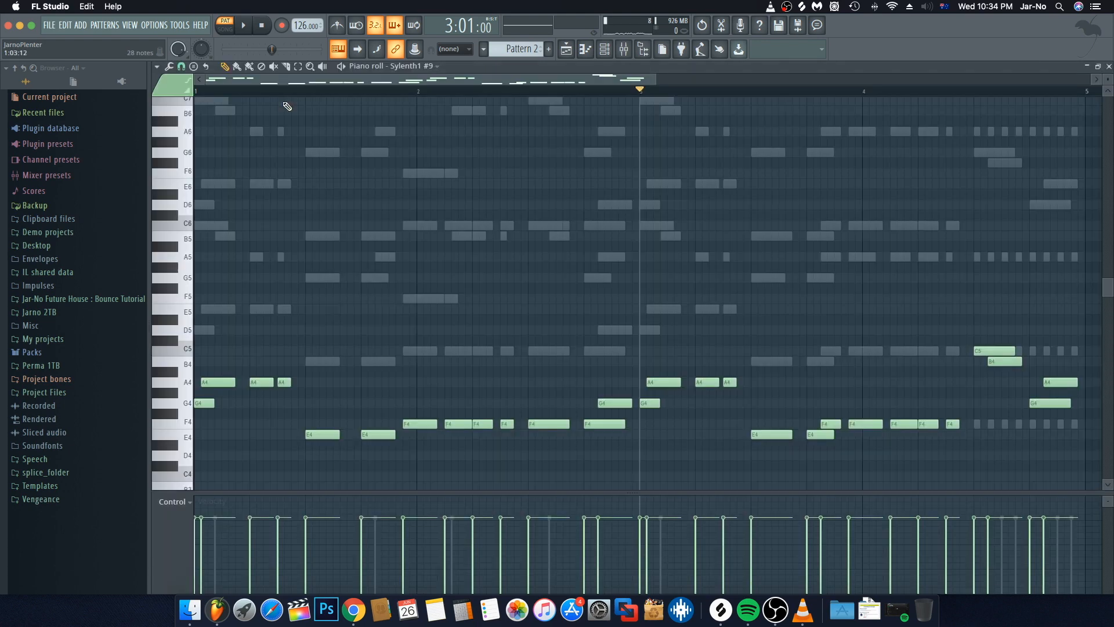
key("F7")
Replace the long closing notes in bar 4 of Sylenth1 #8 with eight evenly spaced short C6 notes
left_click(415, 116)
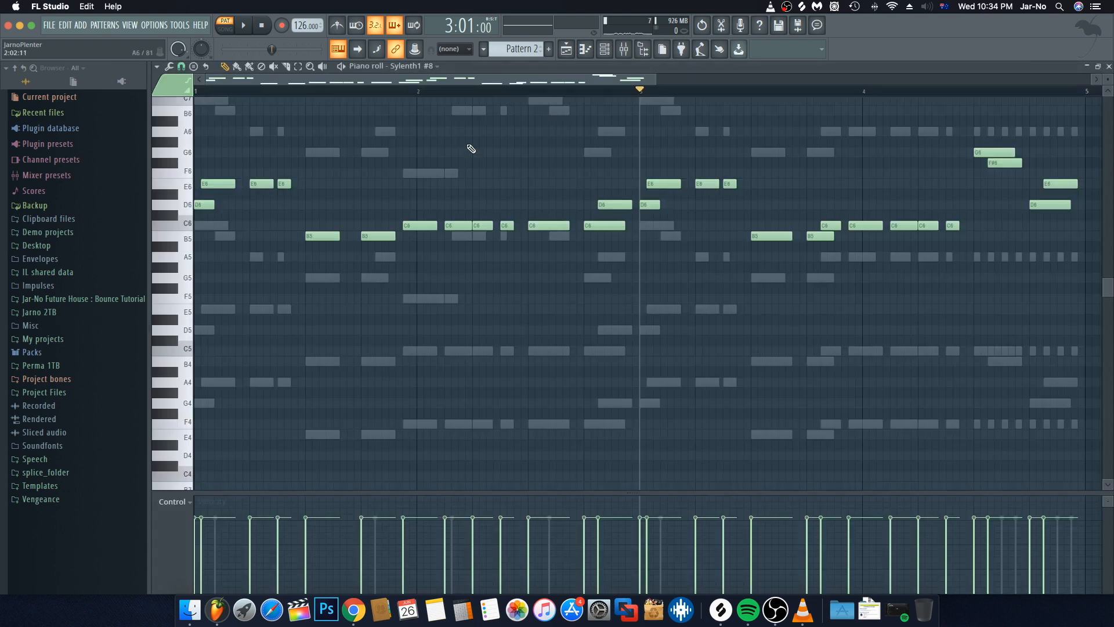
left_click(977, 225)
left_click(991, 226)
left_click(1005, 226)
left_click(1019, 226)
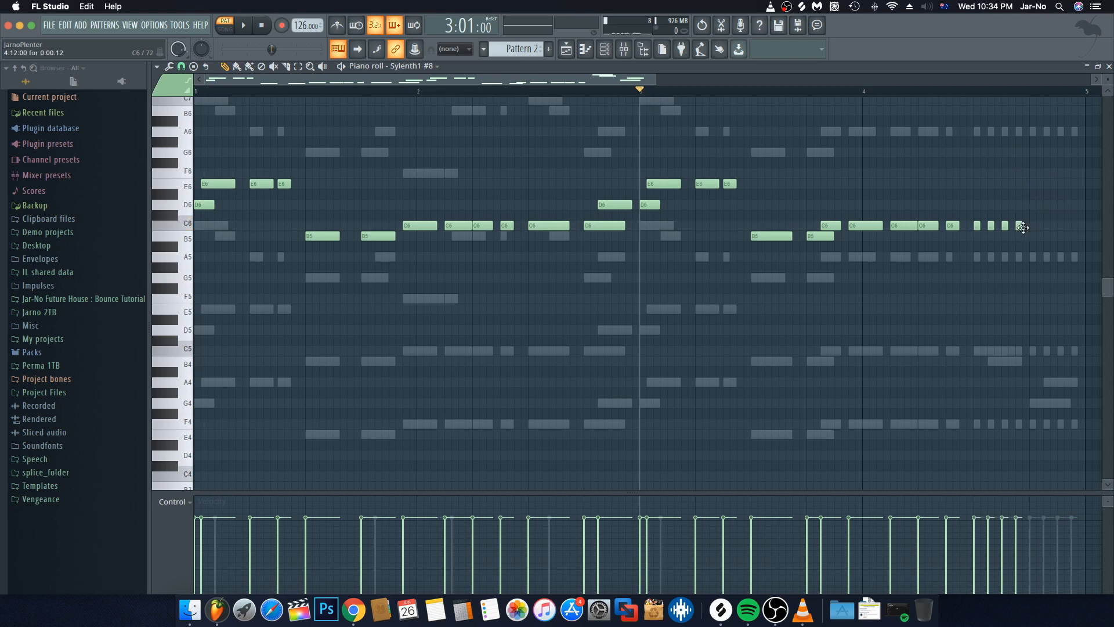
left_click(1032, 225)
left_click(1047, 225)
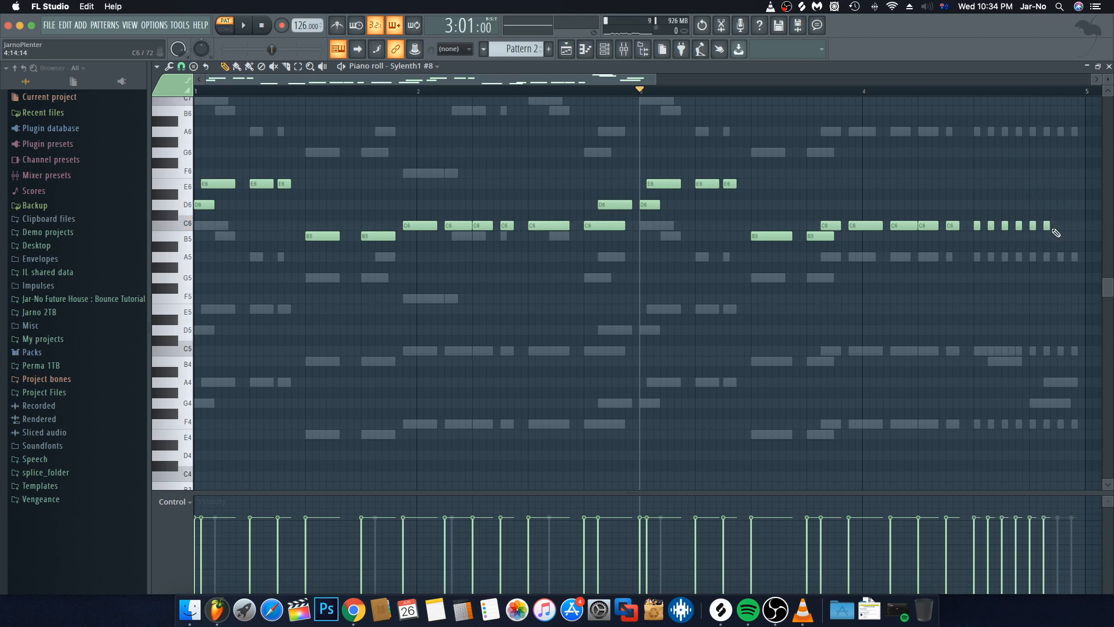
left_click(1061, 225)
left_click(1074, 226)
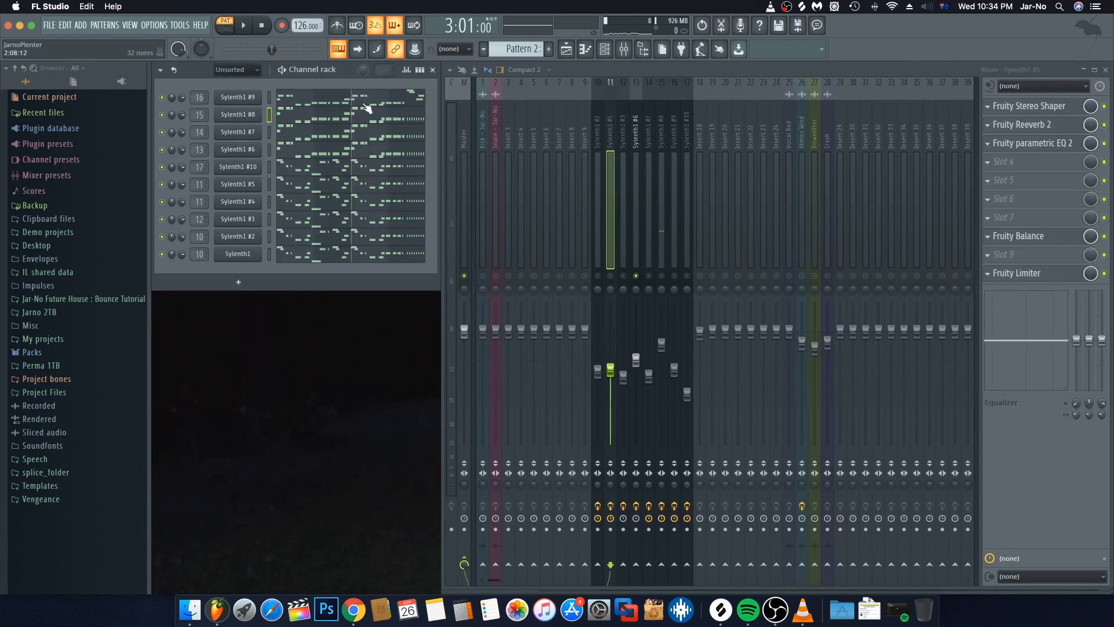
Give Sylenth1 #9 an ending of eight evenly spaced short F4 notes in place of its long closing notes in bar 4
left_click(415, 98)
scroll(401, 139, "right", 4)
right_click(719, 350)
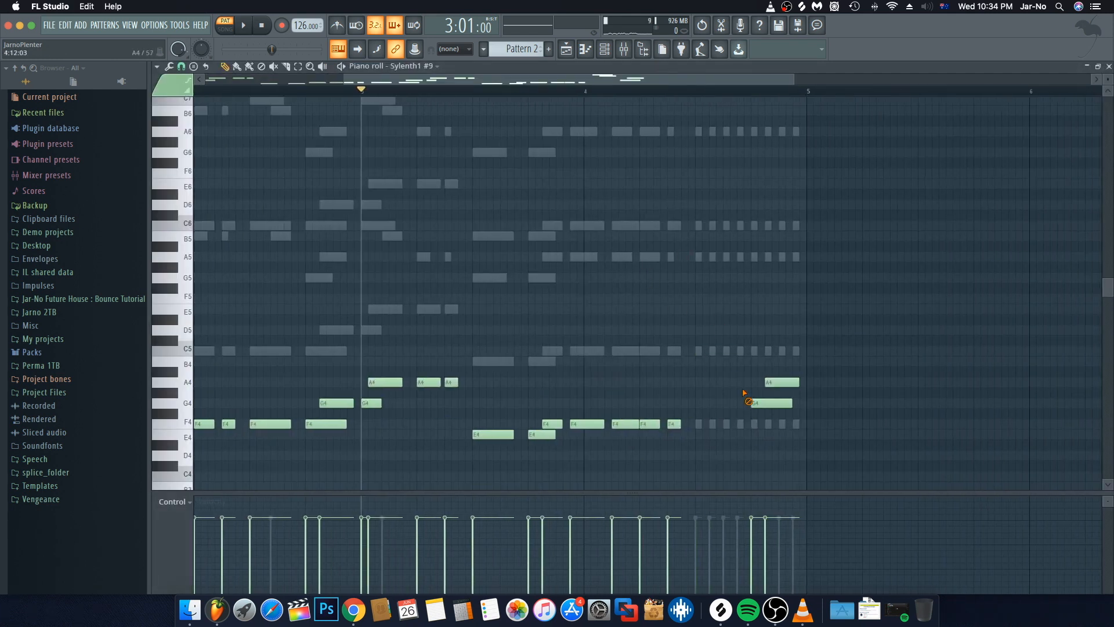
left_click(699, 424)
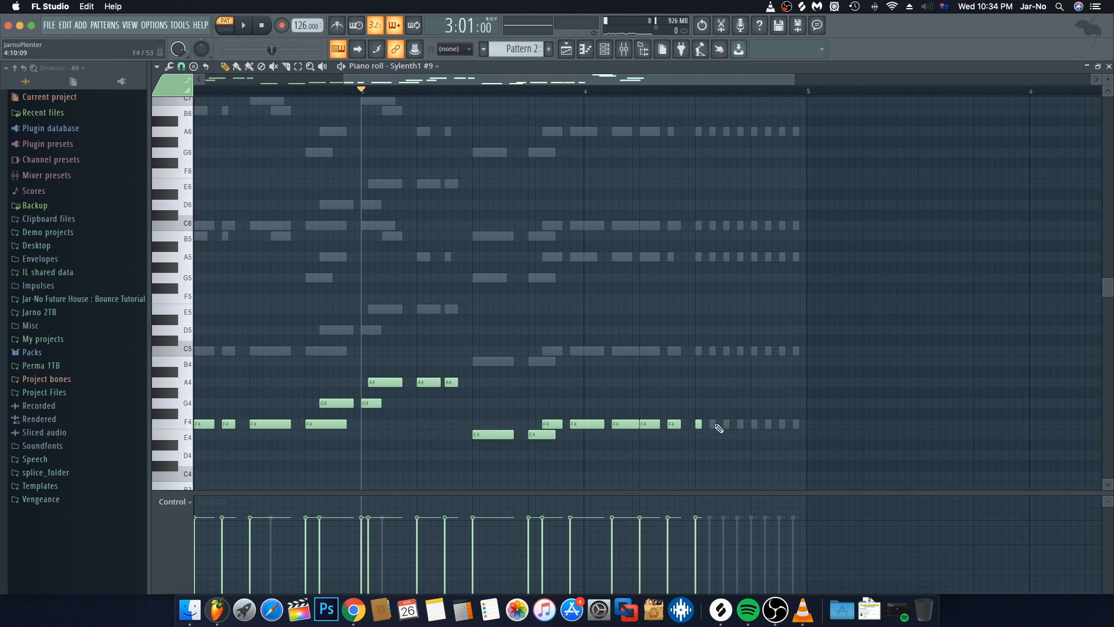
left_click(713, 424)
left_click(726, 424)
left_click(741, 425)
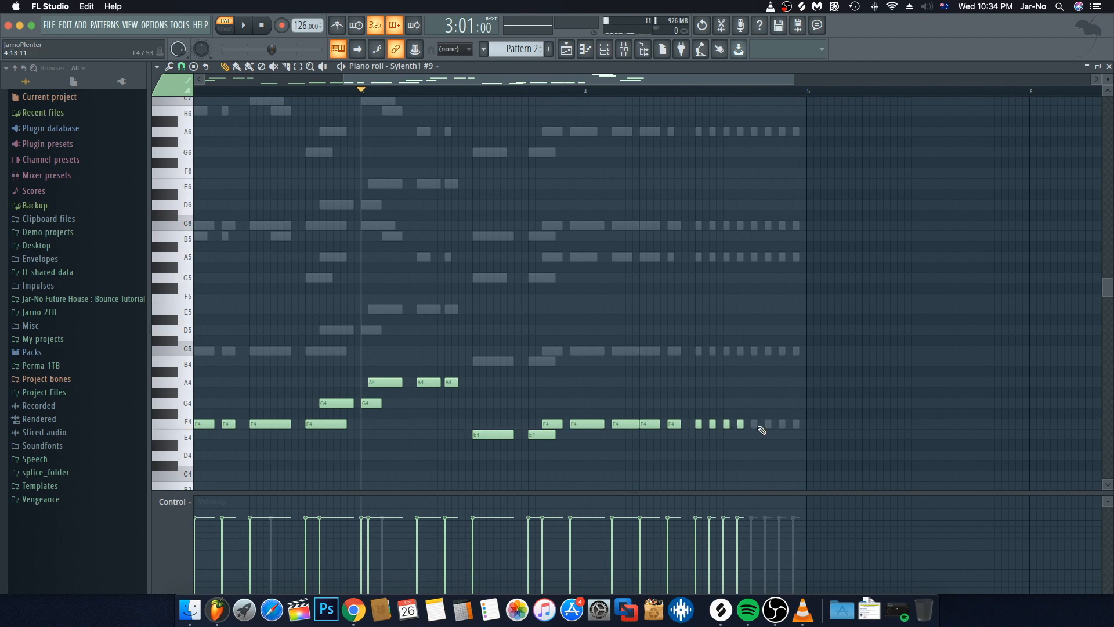
left_click(754, 424)
left_click(769, 424)
left_click(782, 425)
left_click(796, 424)
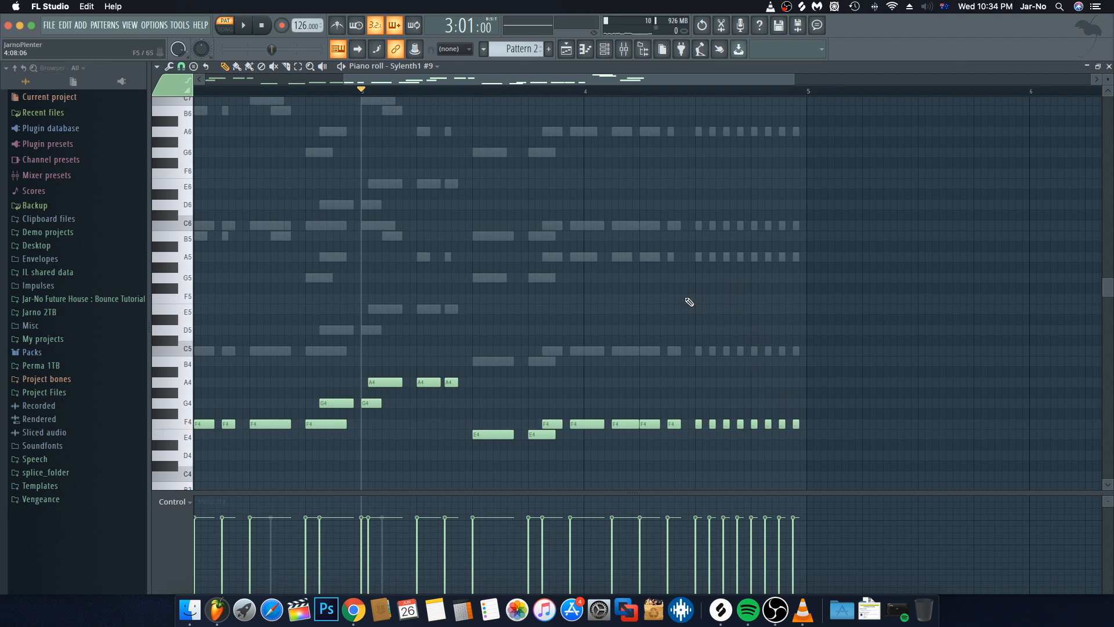
key("Escape")
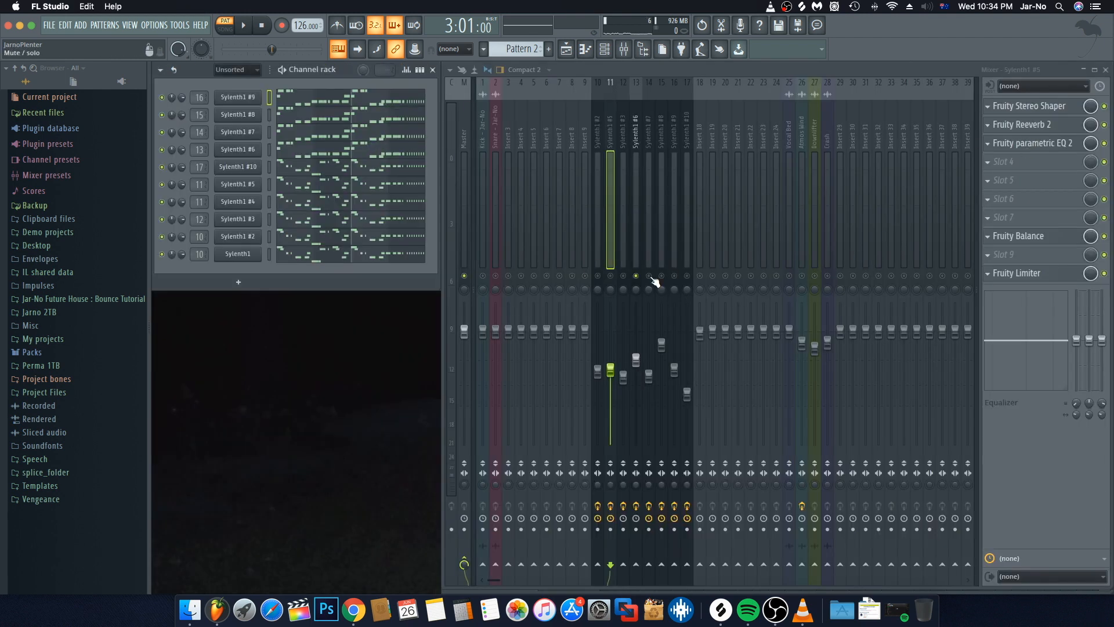
Audition the Pattern 2 ending with all mixer tracks enabled, and play the playlist arrangement from bar 5
key("space")
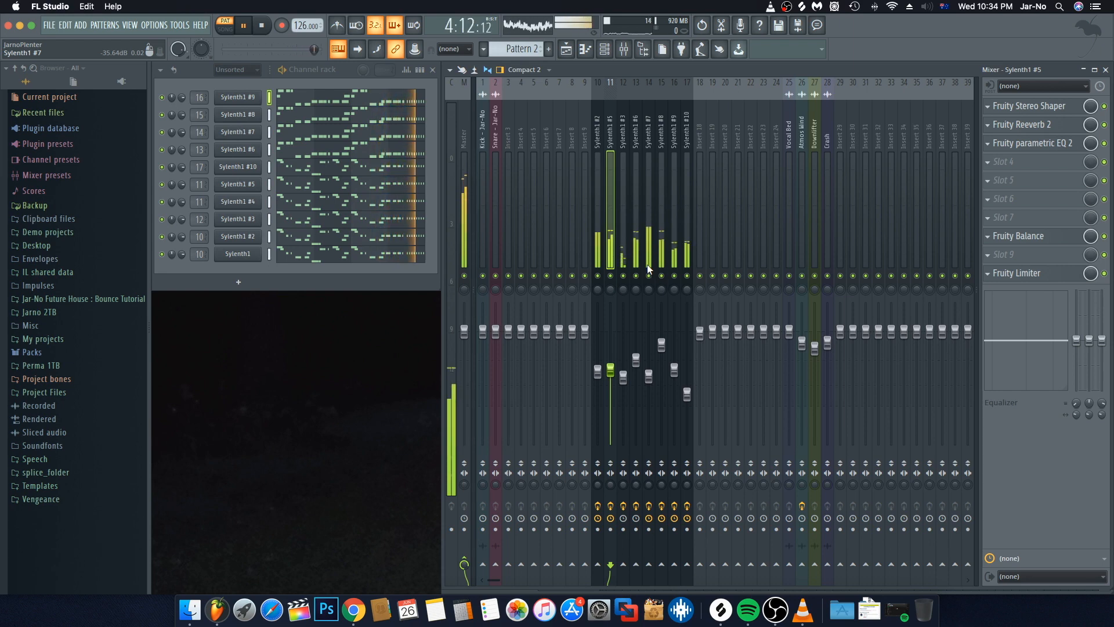
key("F5")
key("space")
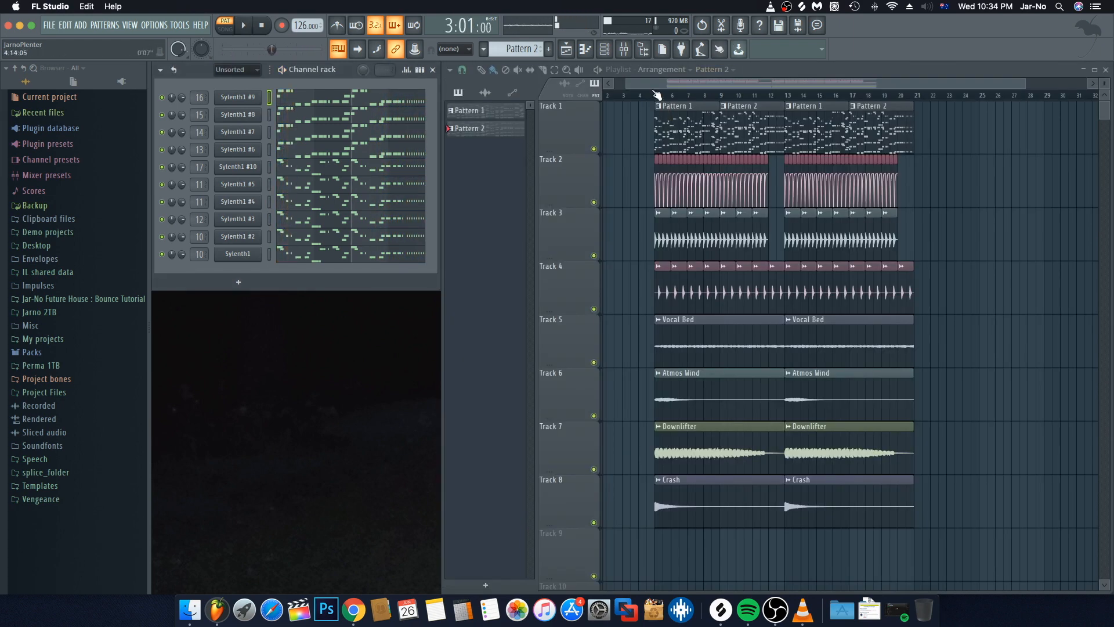
left_click(656, 97)
key("space")
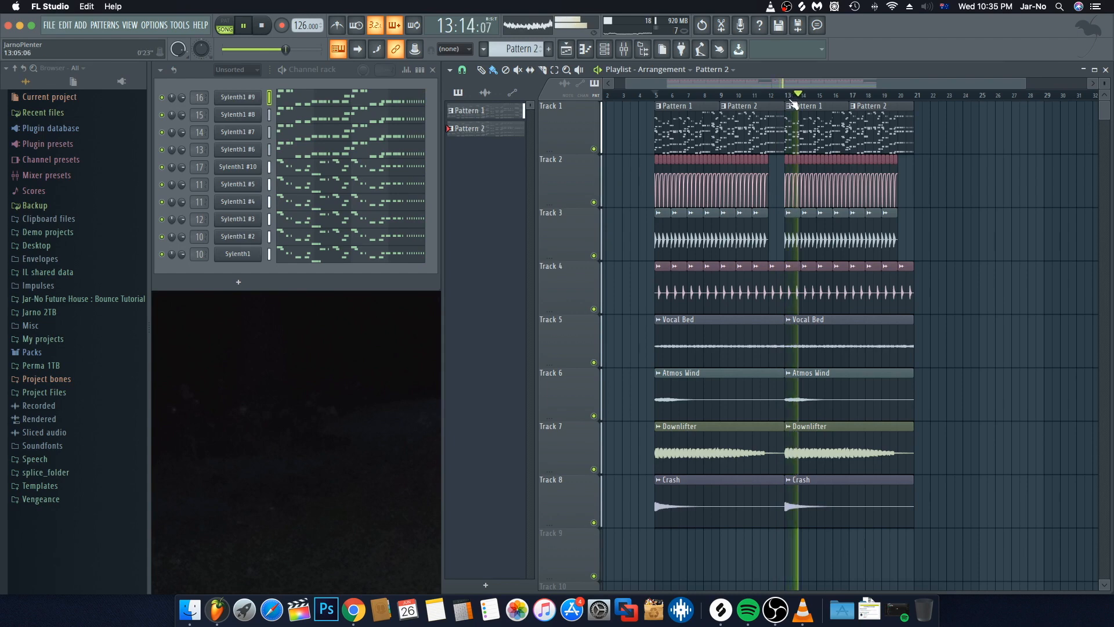
key("space")
Trim the snare clip in bar 12 on Track 4 to half a bar
scroll(786, 95, "up", 5)
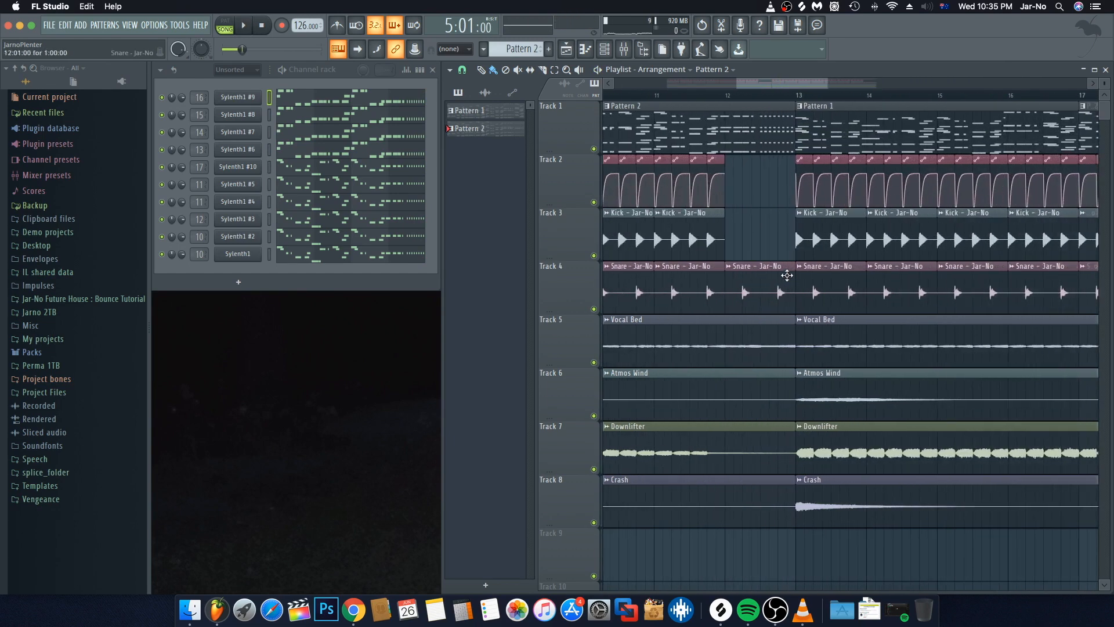
left_click_drag(792, 273, 761, 272)
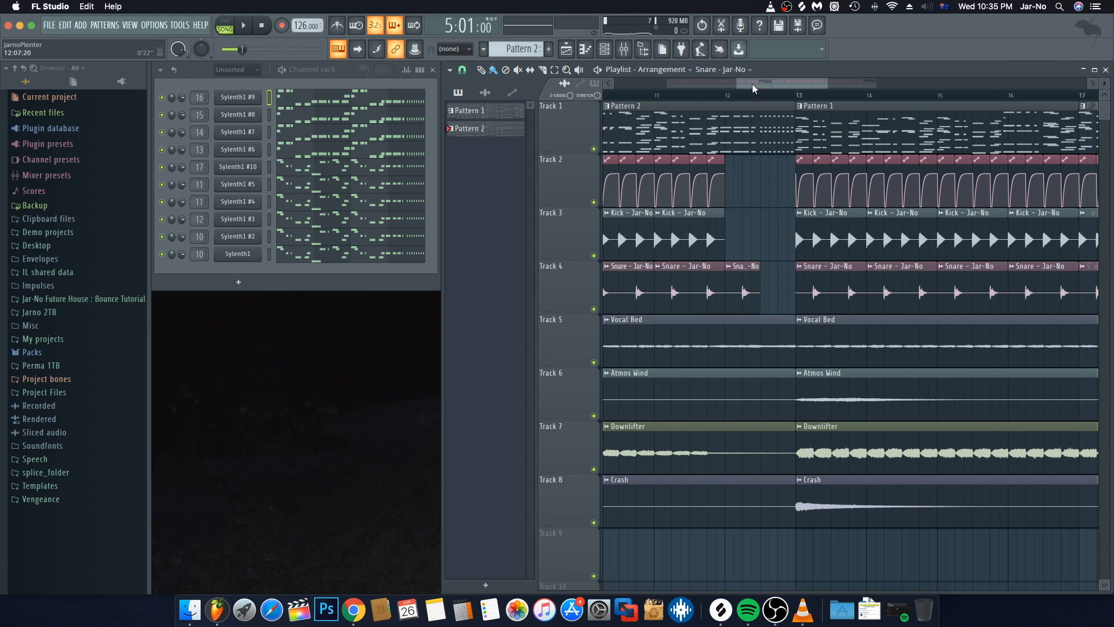
scroll(755, 95, "down", 8)
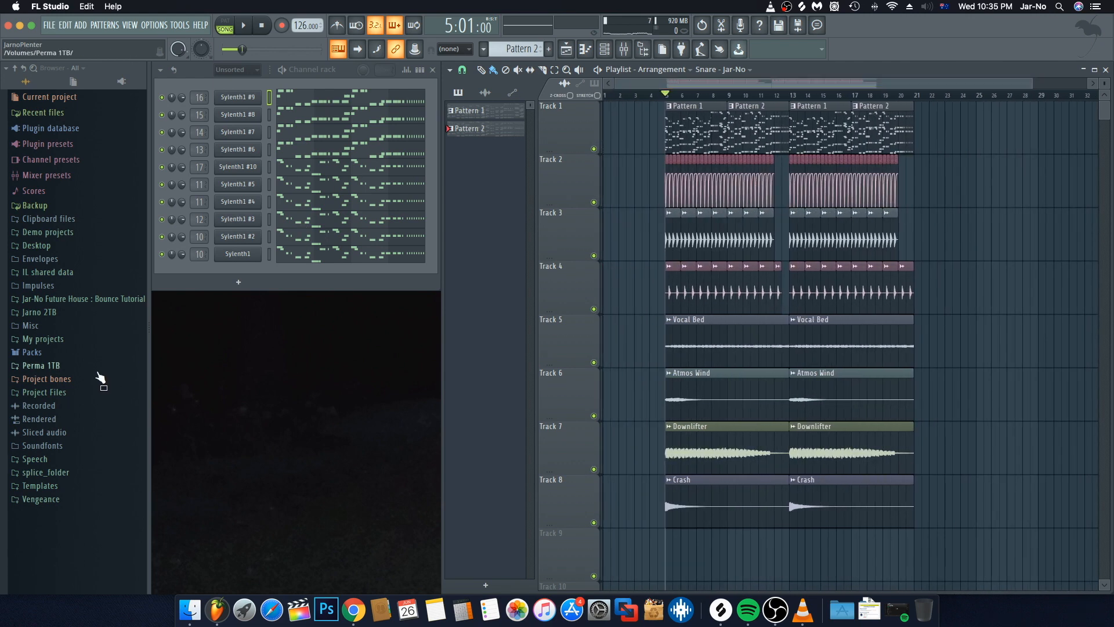
Add the Fill sample from the tutorial's Samples folder to Track 2 at bars 12, 20 and 4
left_click(93, 300)
left_click(47, 312)
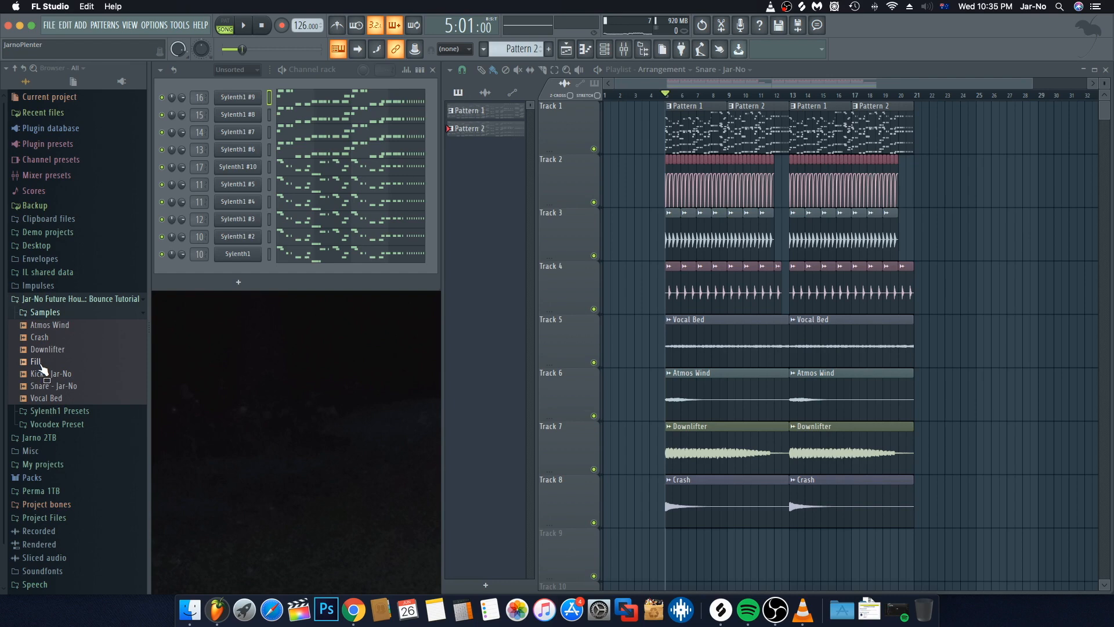
left_click_drag(40, 364, 777, 165)
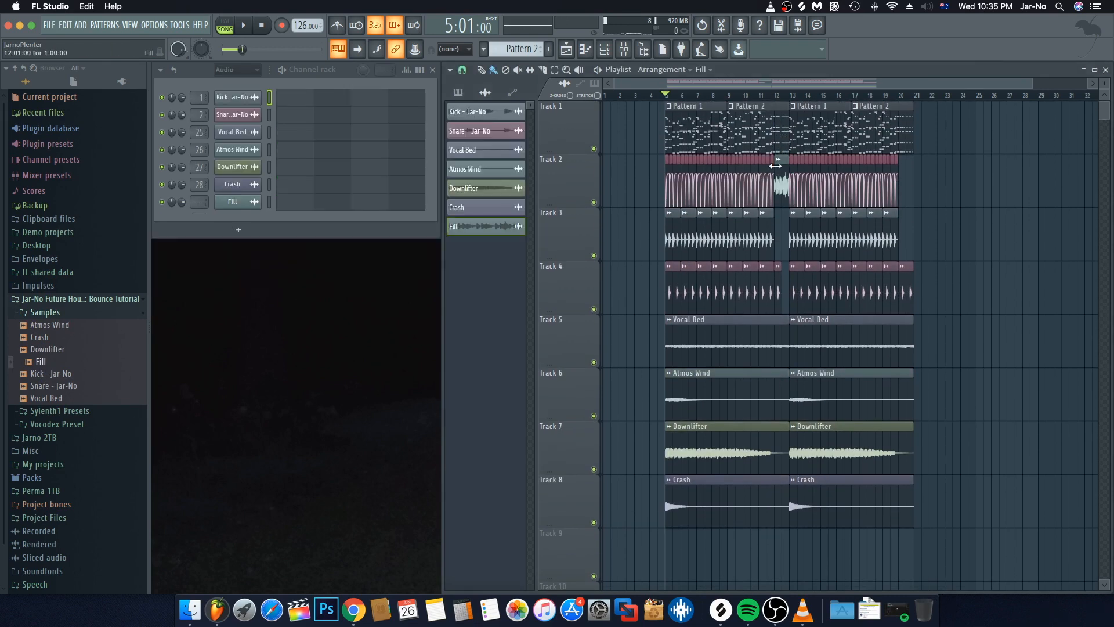
left_click(905, 190)
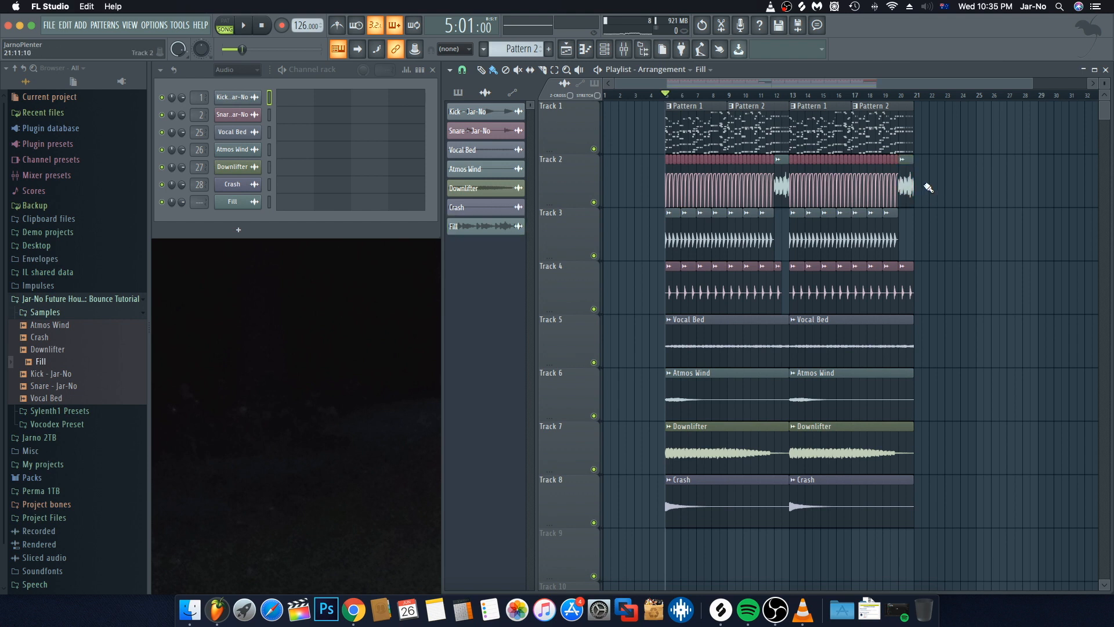
left_click(653, 188)
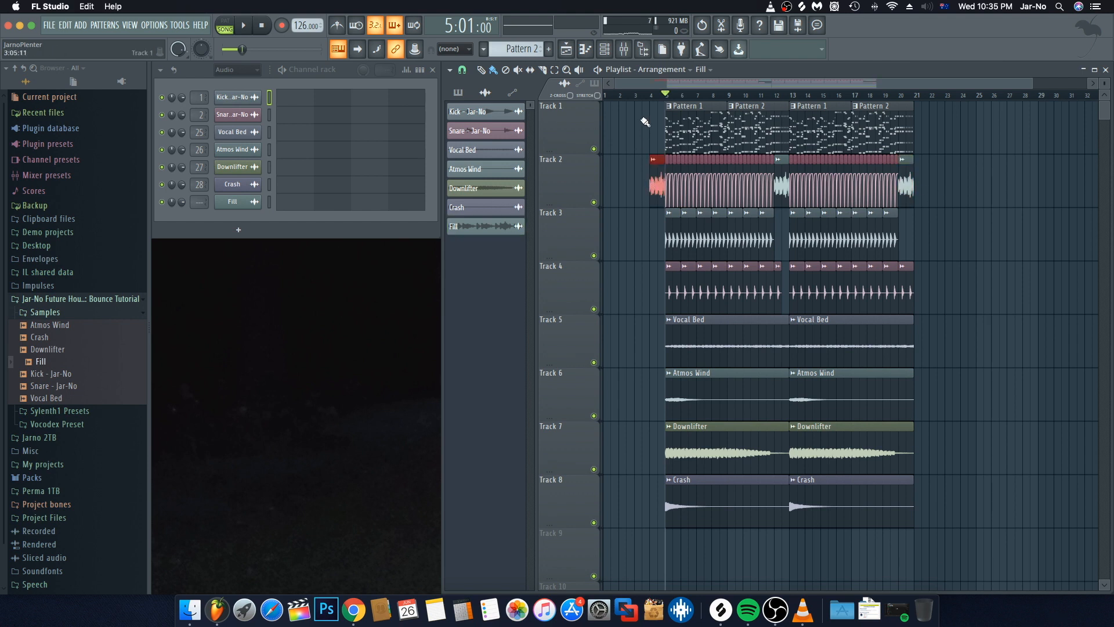
Audition the arrangement with the fills from bar 4 and collapse the tutorial sample folder
left_click(652, 96)
key("space")
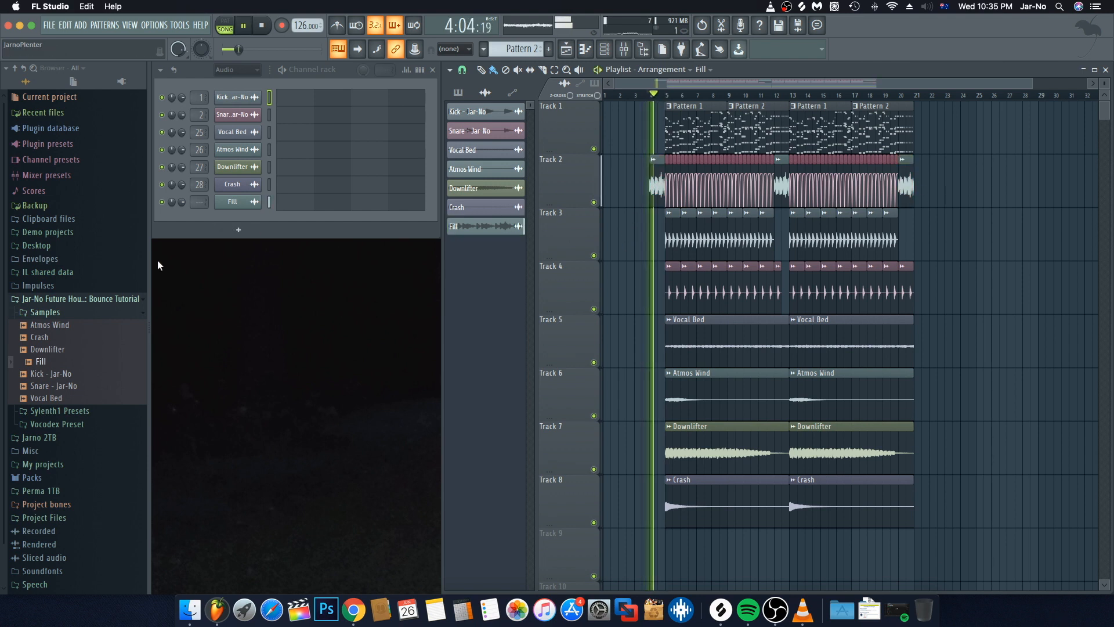
left_click(75, 302)
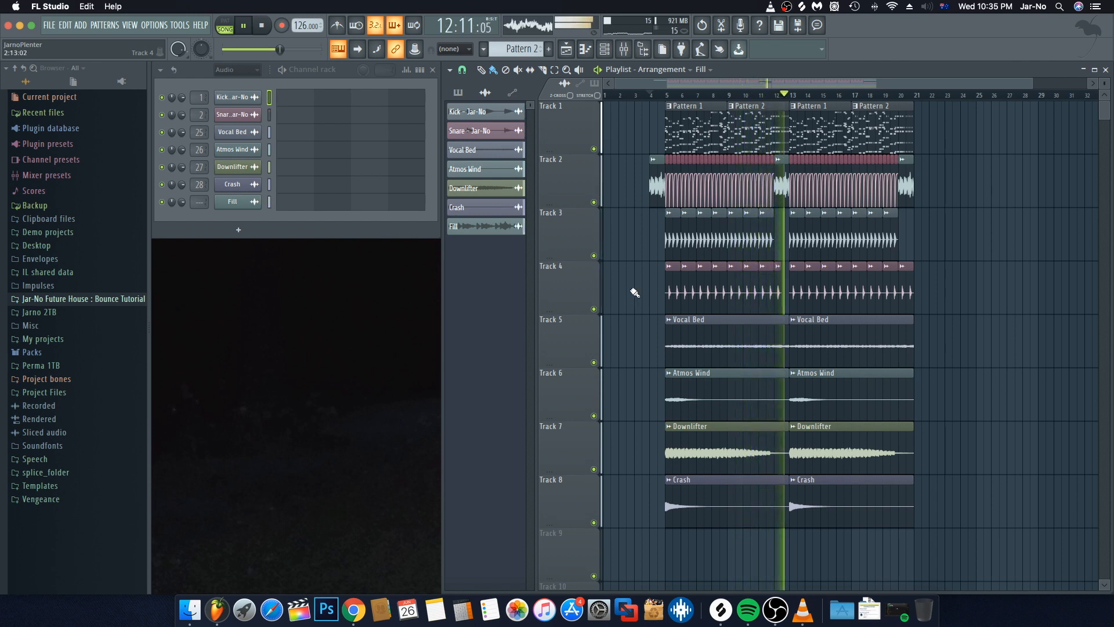
key("space")
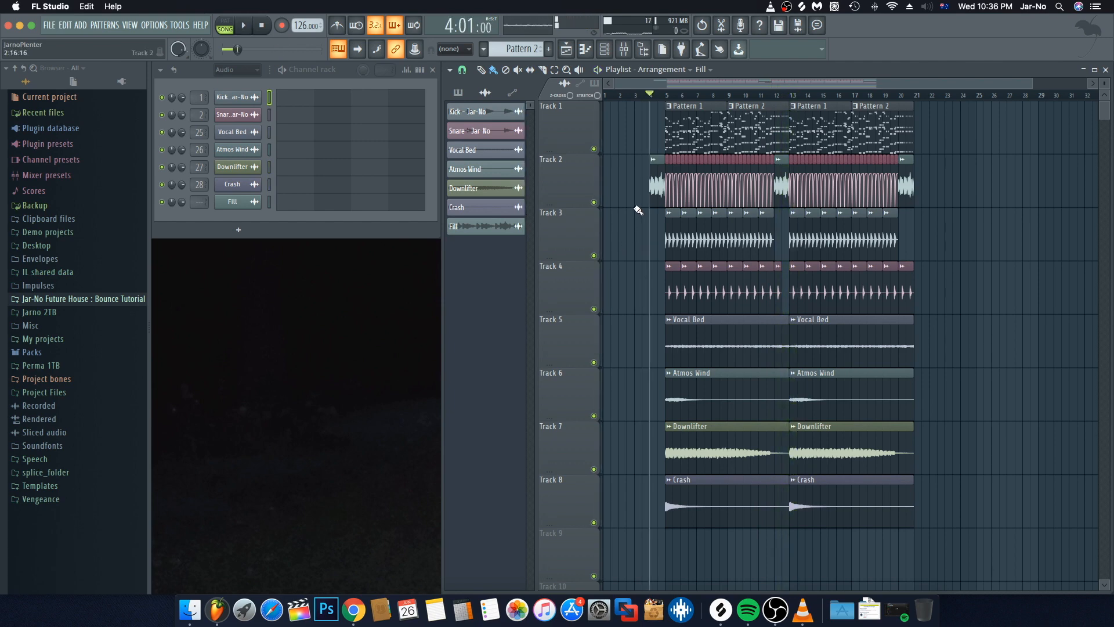
Route the Fill channel to mixer track 29 and lower that track's fader slightly
left_click(270, 201)
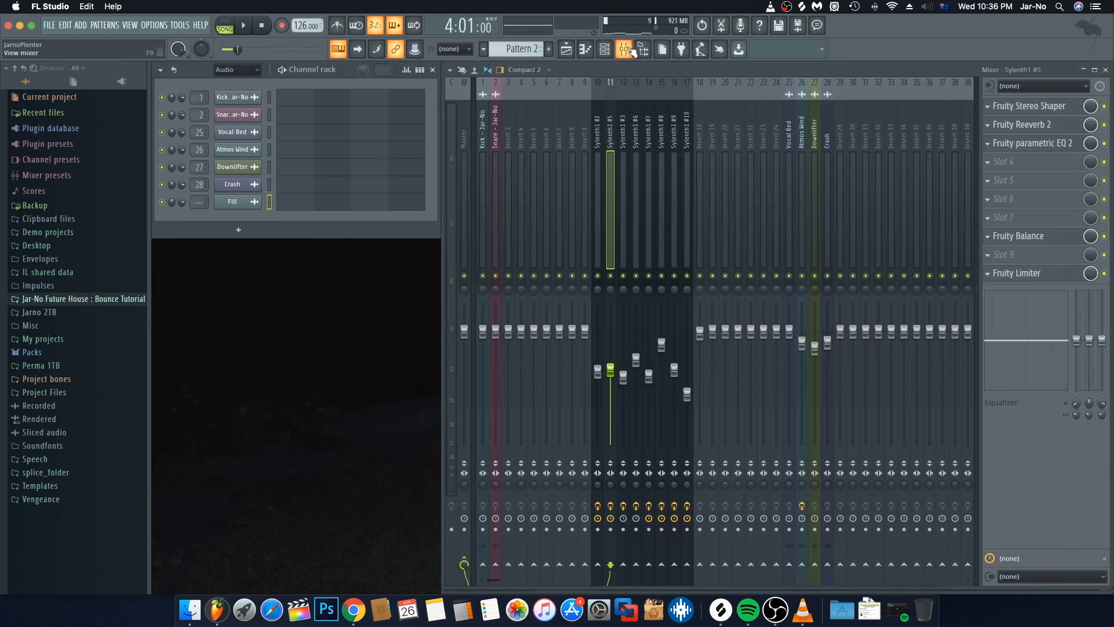
left_click(624, 49)
left_click(842, 188)
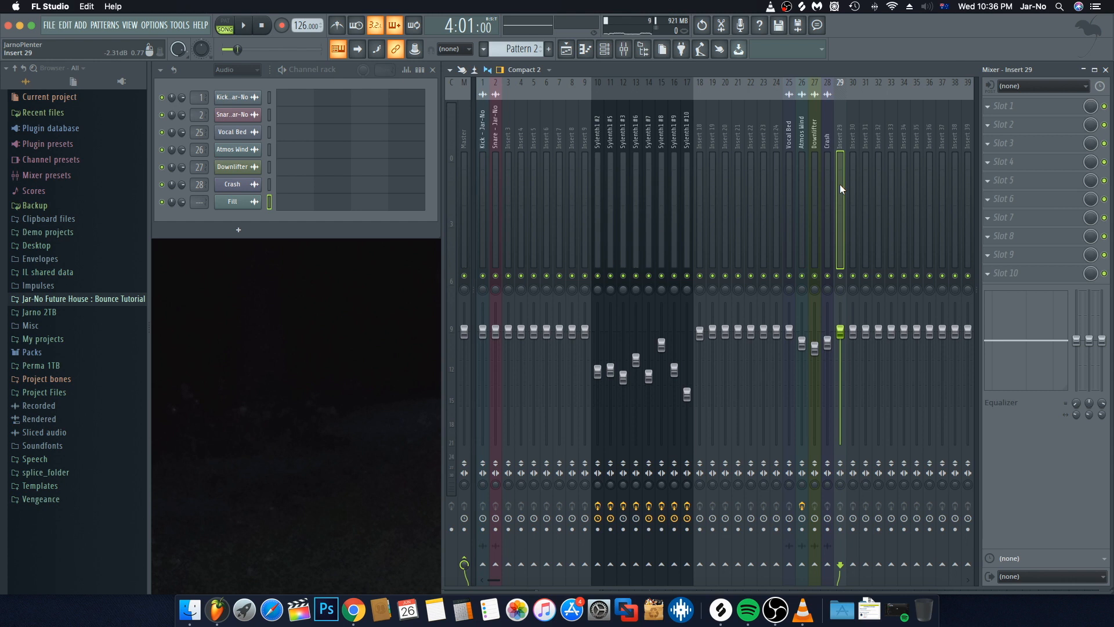
key("ctrl+l")
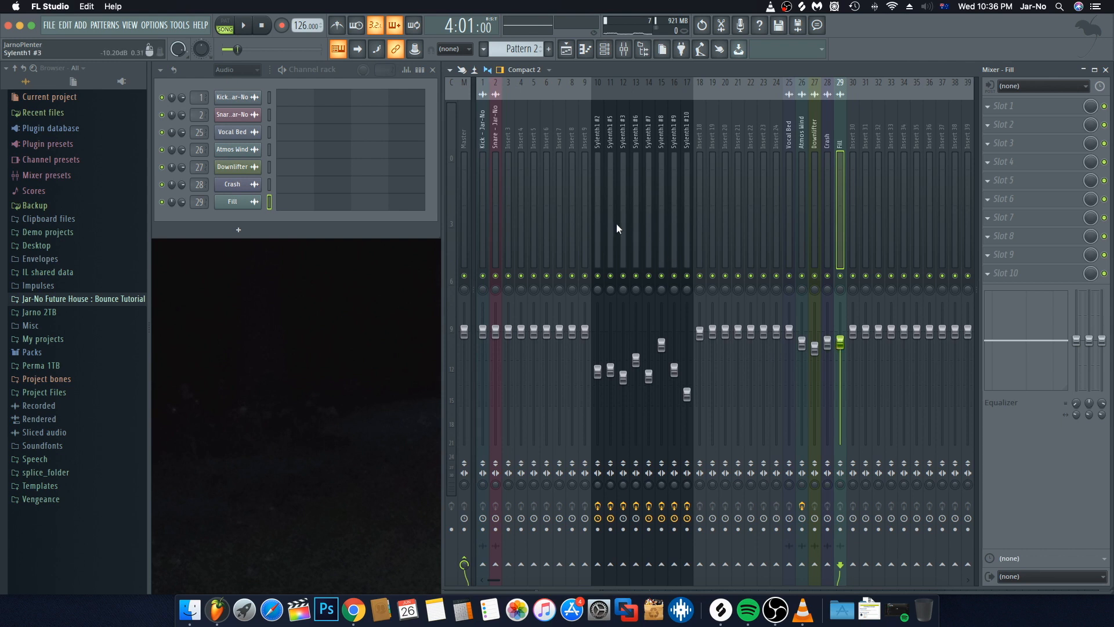
Load Fruity Reeverb 2 into effect slot 2 of the Sylenth1 #2 mixer track
left_click(597, 192)
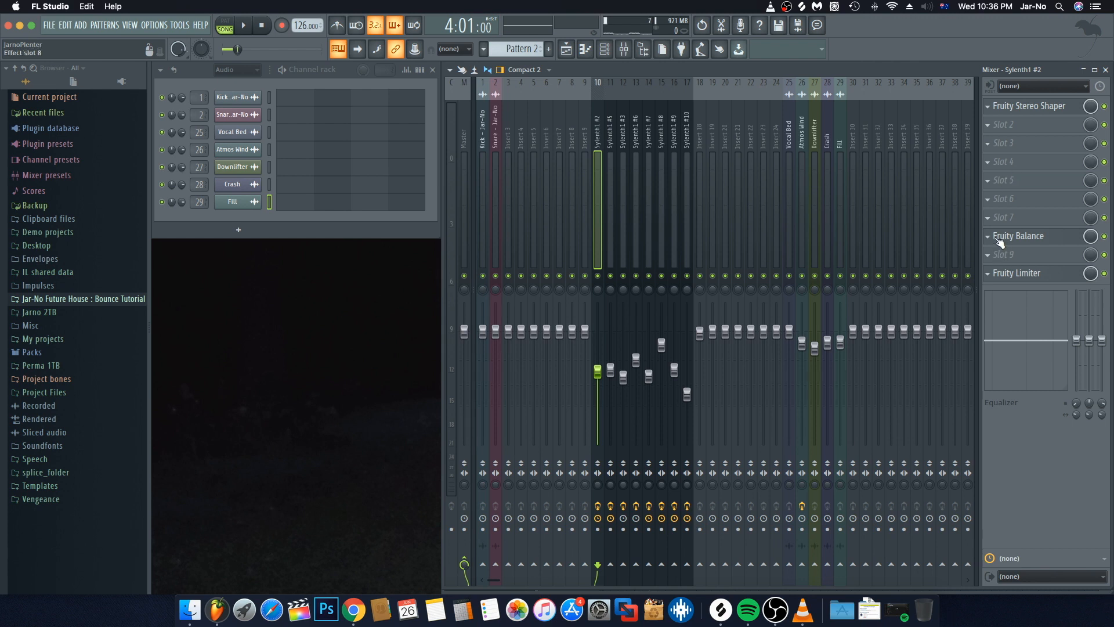
left_click(991, 131)
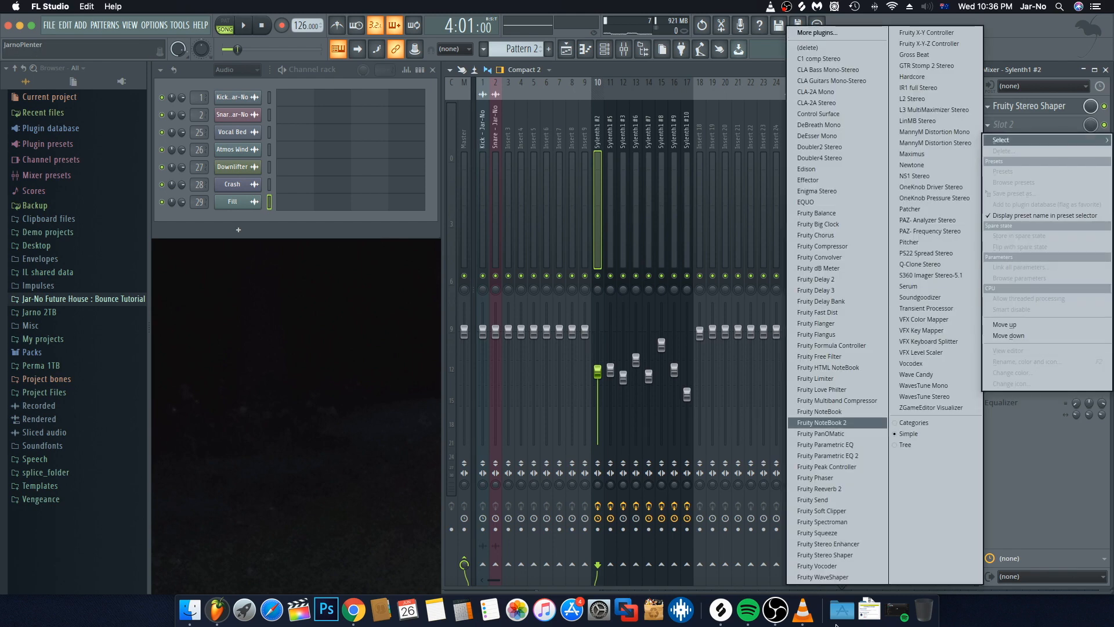
left_click(833, 487)
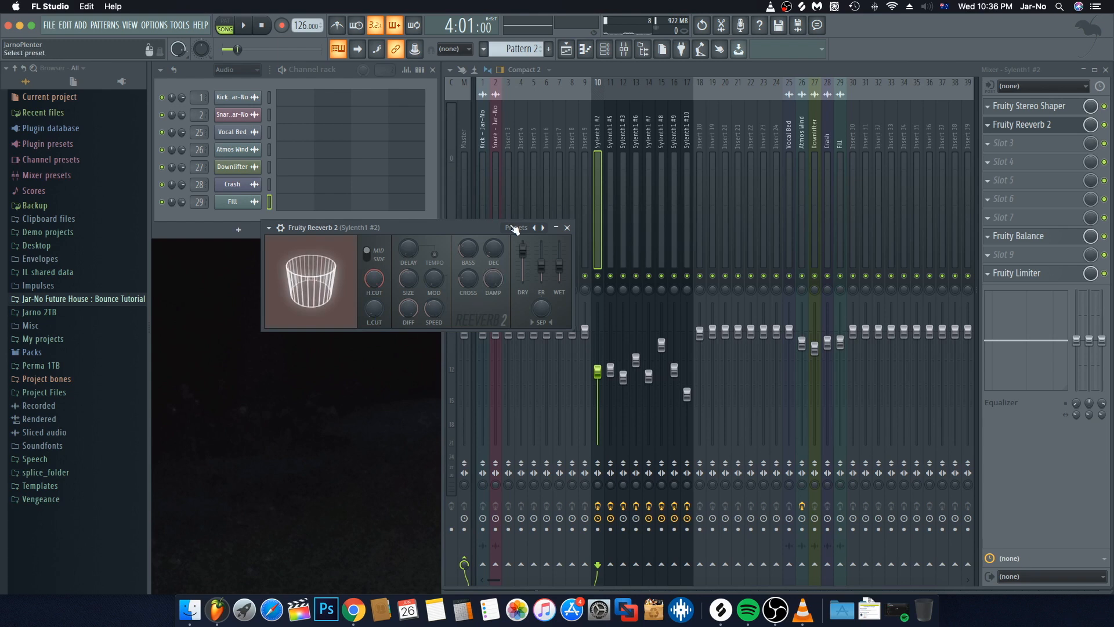
Set the Sylenth1 #2 reverb's decay time to 10 s, raise its wet level and low cut, and lower its dry level
left_click_drag(494, 249, 494, 222)
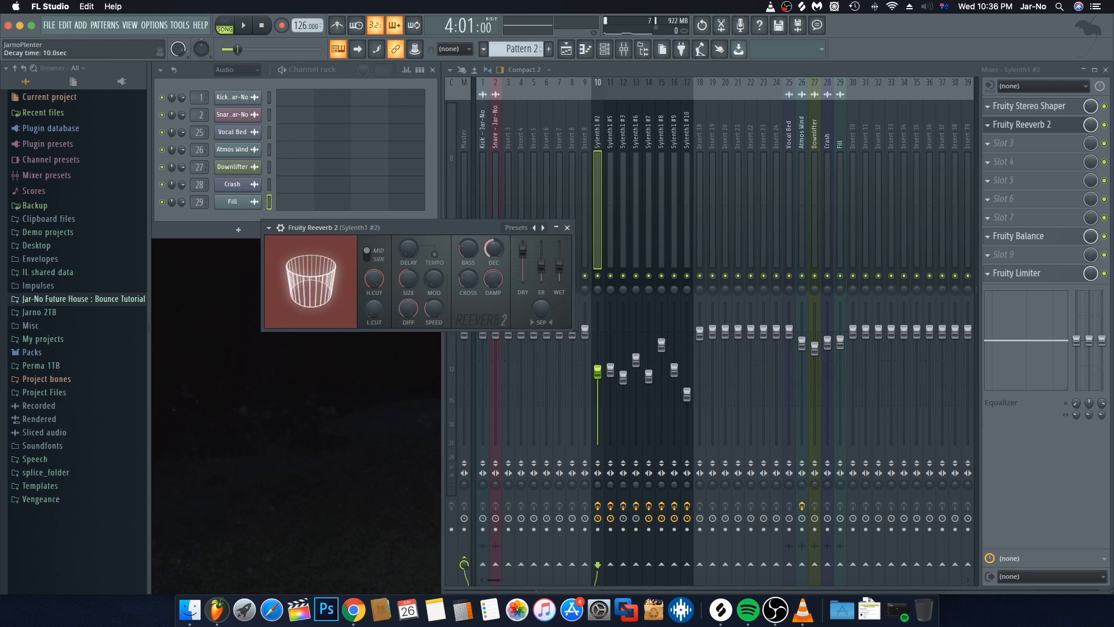
left_click_drag(559, 266, 559, 258)
right_click(561, 265)
left_click(573, 272)
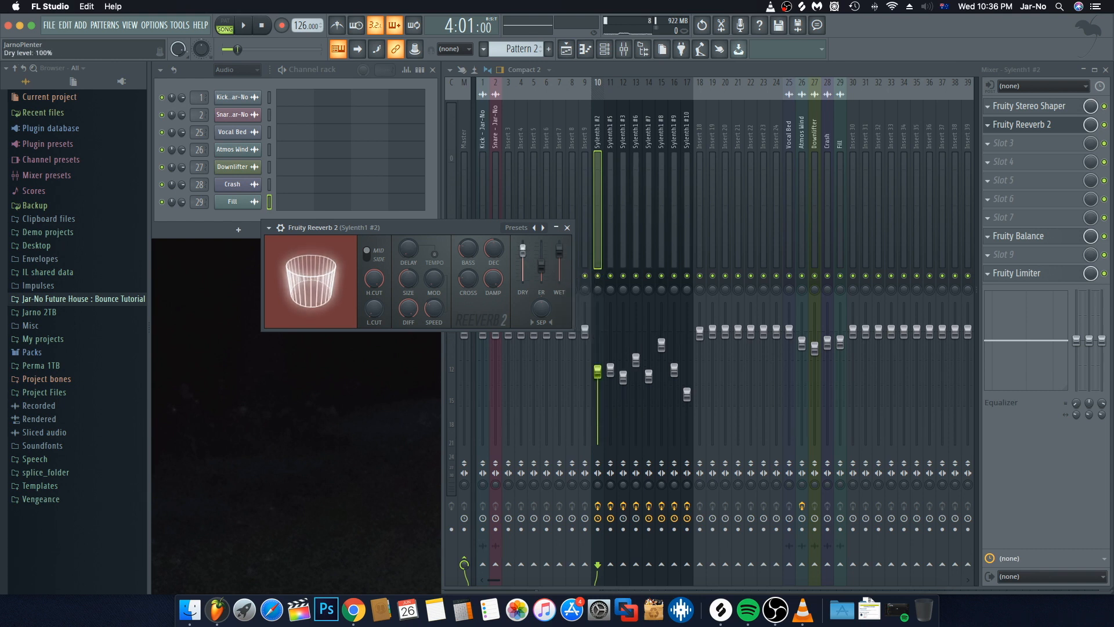
left_click_drag(525, 251, 524, 281)
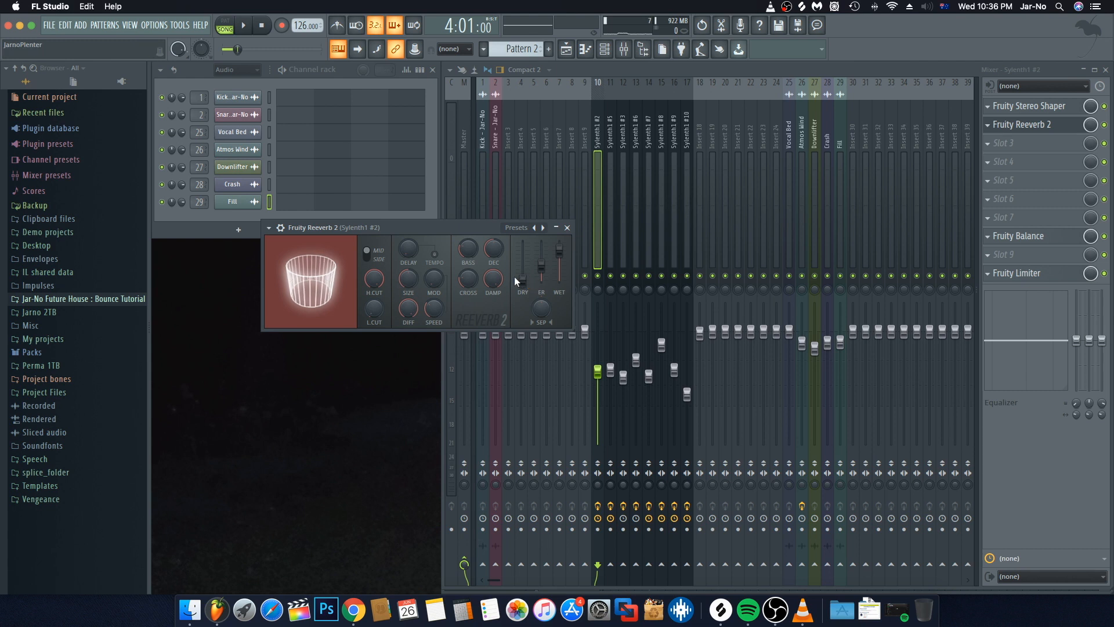
left_click(522, 279)
left_click_drag(523, 279, 524, 272)
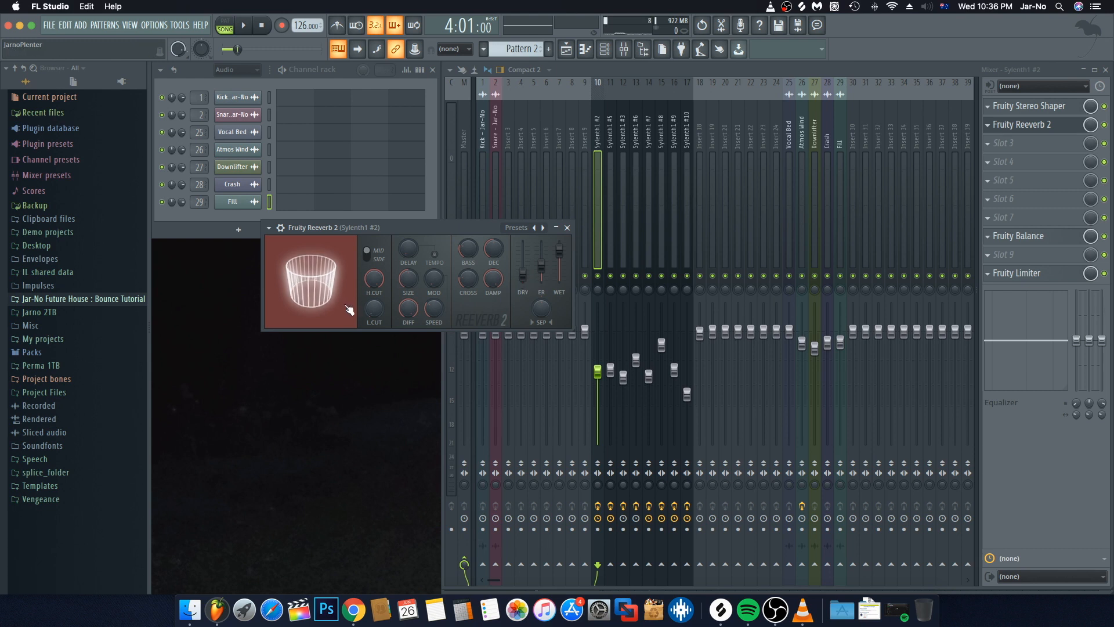
left_click_drag(375, 308, 374, 299)
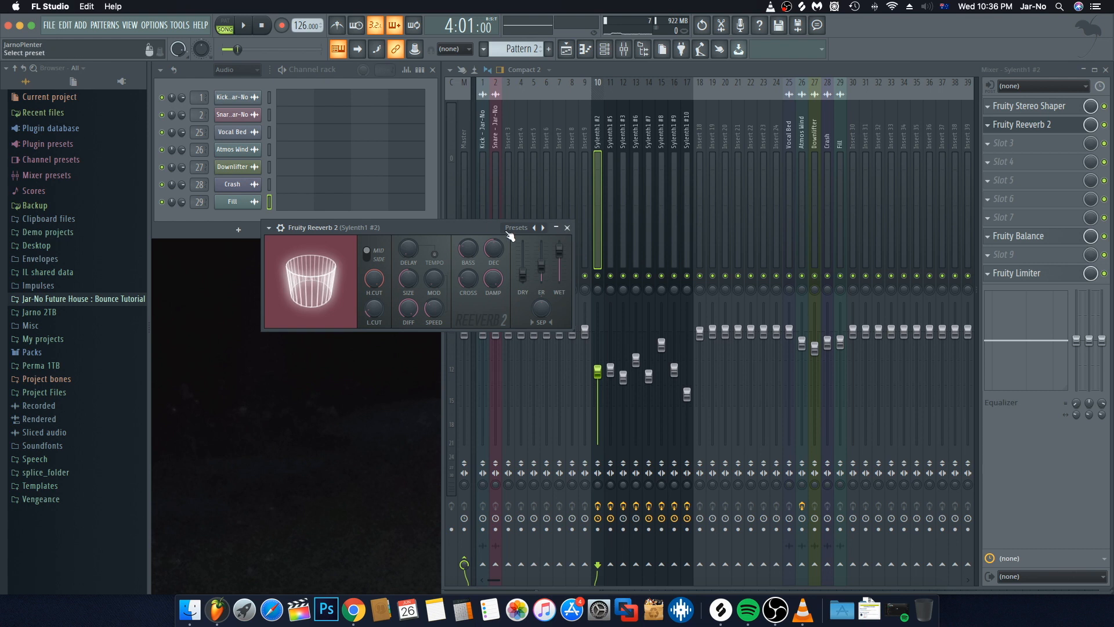
Solo the Sylenth1 #2 mixer track and audition the arrangement from bar 4 to hear its reverb
right_click(597, 277)
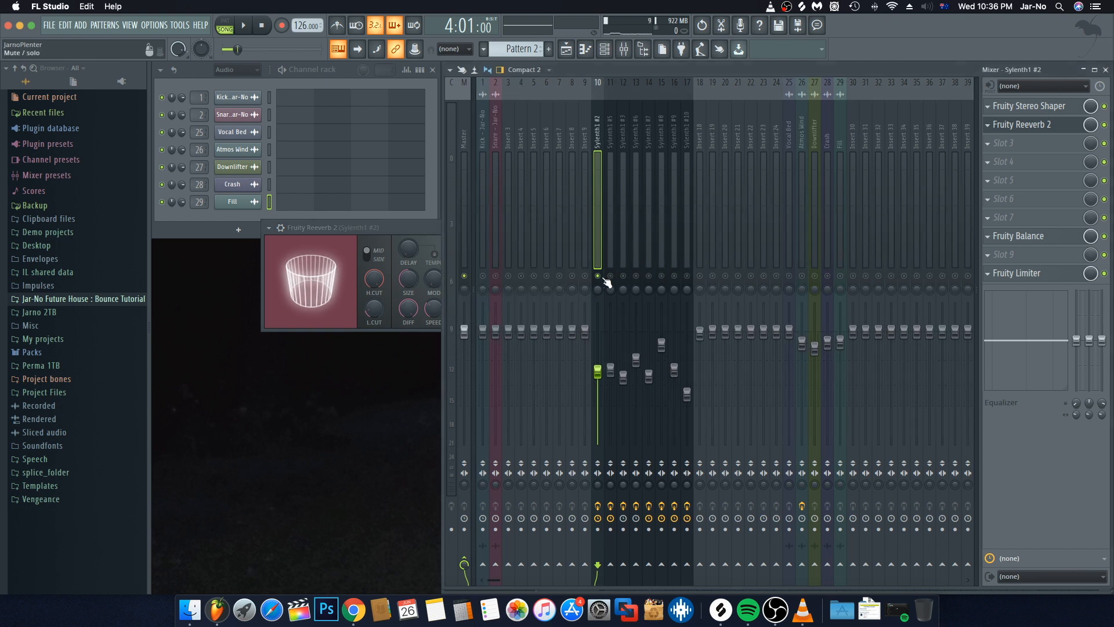
key("space")
left_click(410, 223)
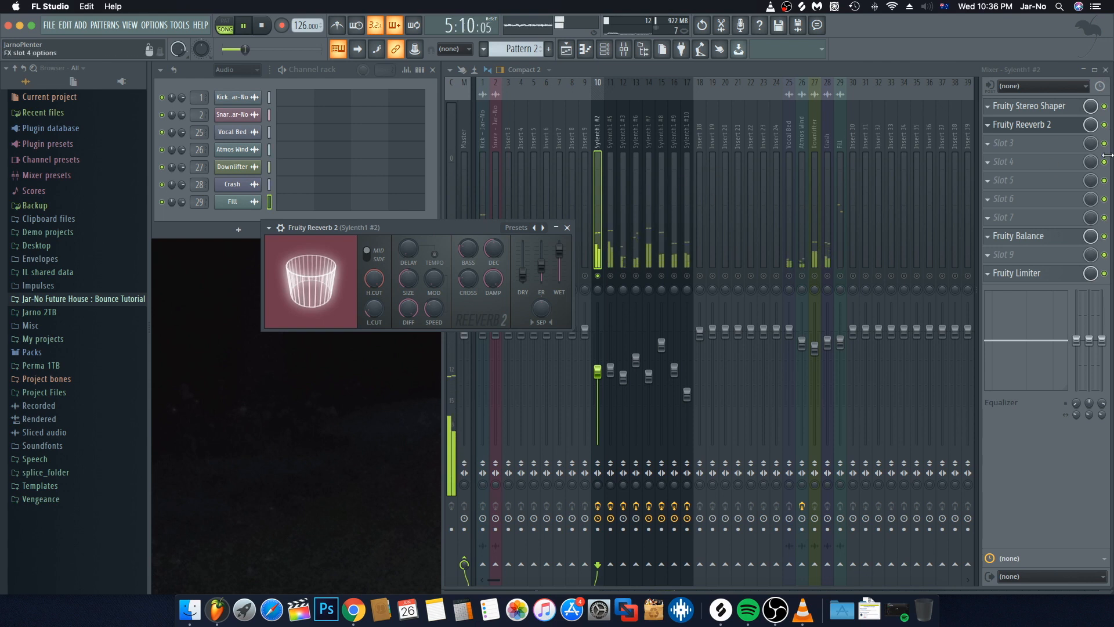
left_click(1107, 126)
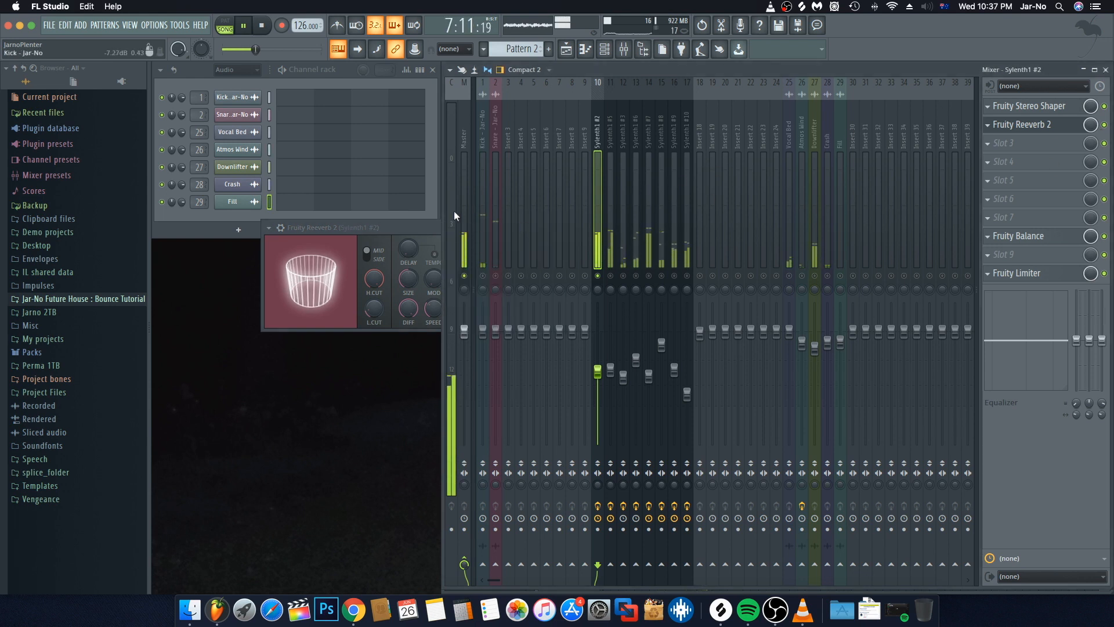
left_click(393, 227)
key("space")
Close the reverb window and create an automation clip for the mix level of Fruity Reeverb 2 on Sylenth1 #2
left_click(567, 227)
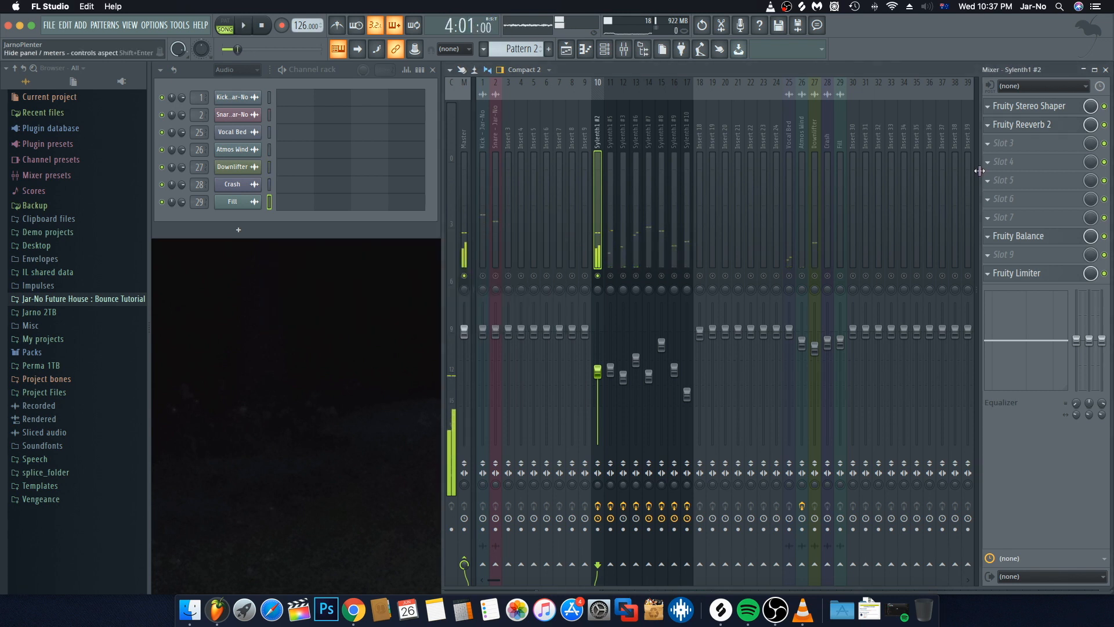
right_click(1090, 126)
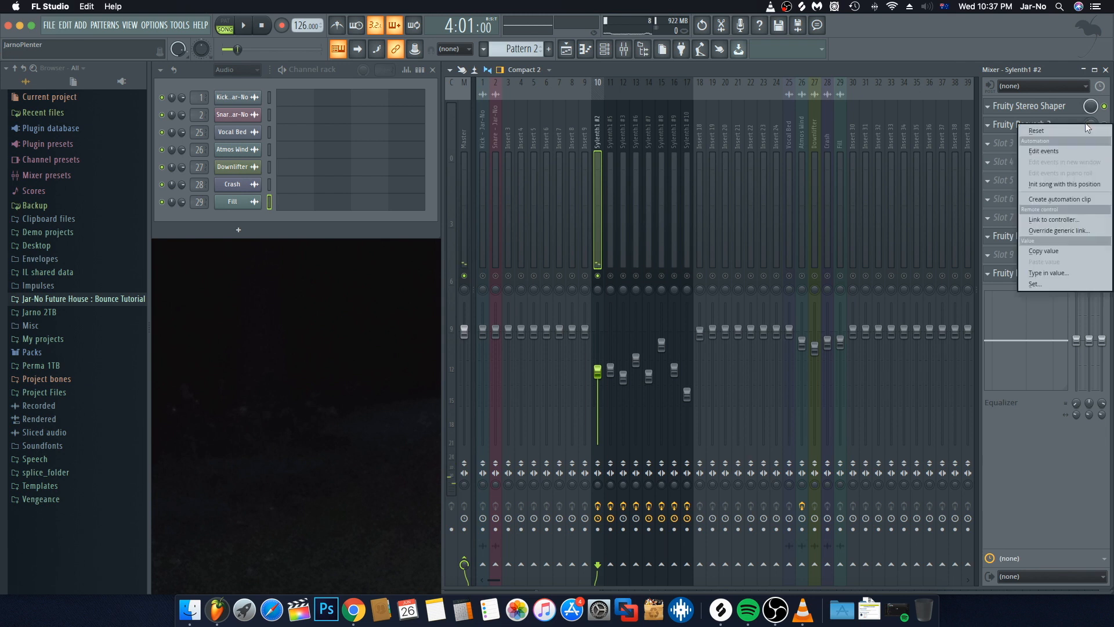
left_click(1048, 200)
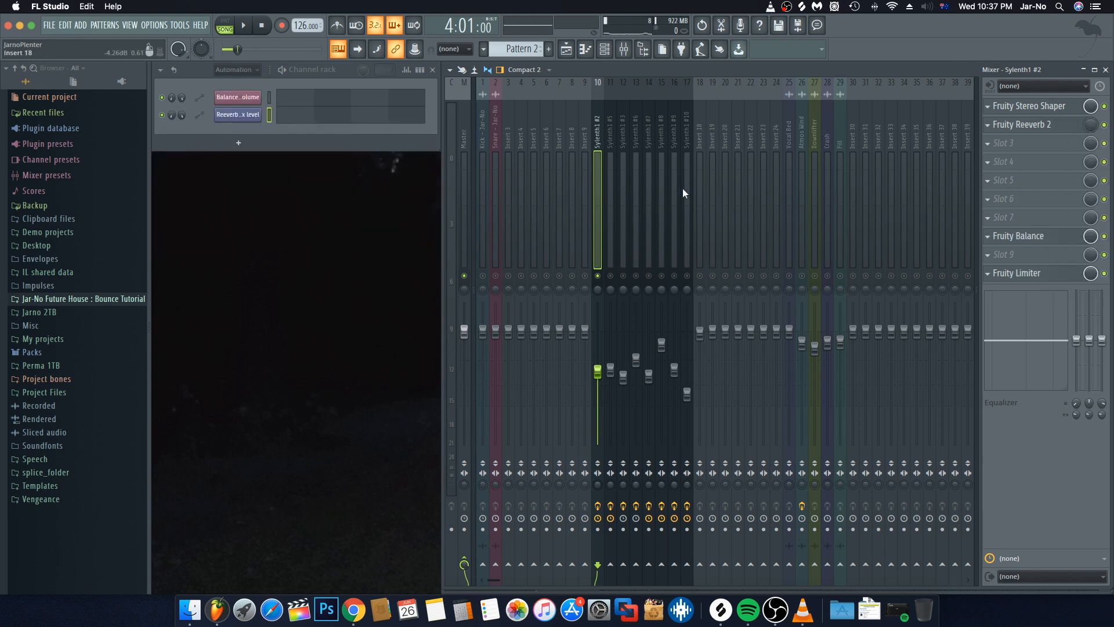
Load Fruity Reeverb 2 into effect slot 4 of the Sylenth1 #5 mixer track
left_click(610, 245)
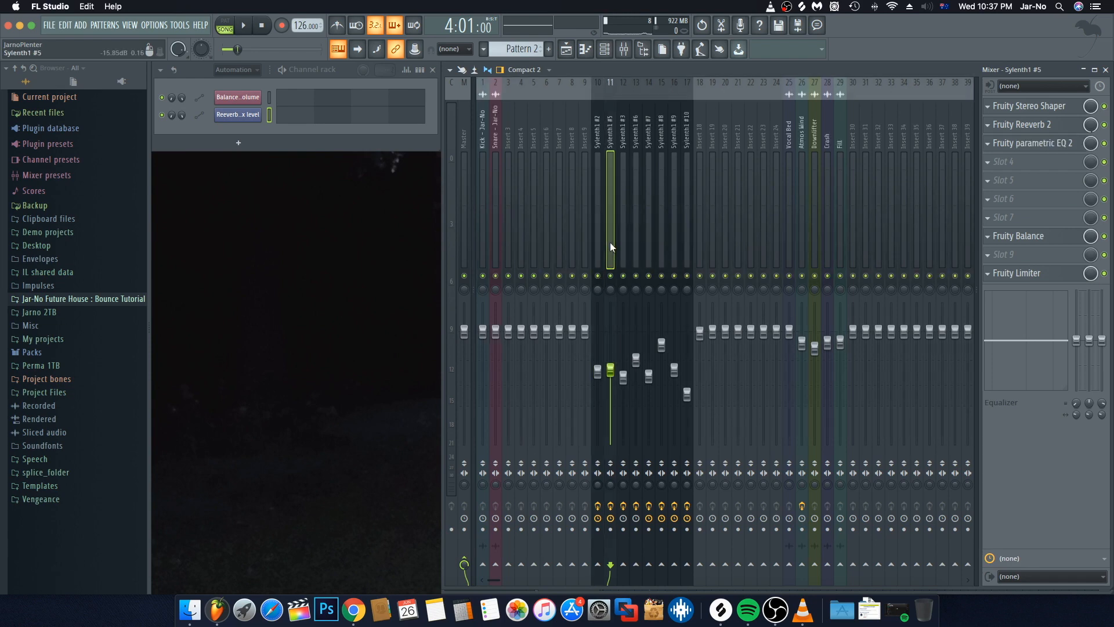
left_click(1006, 165)
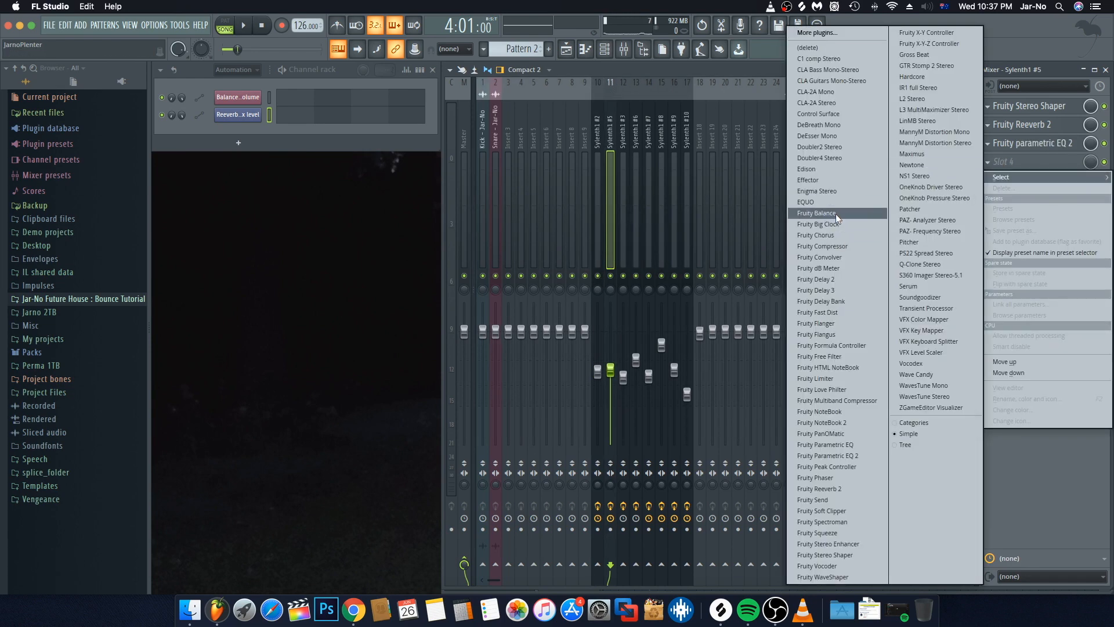
left_click(845, 489)
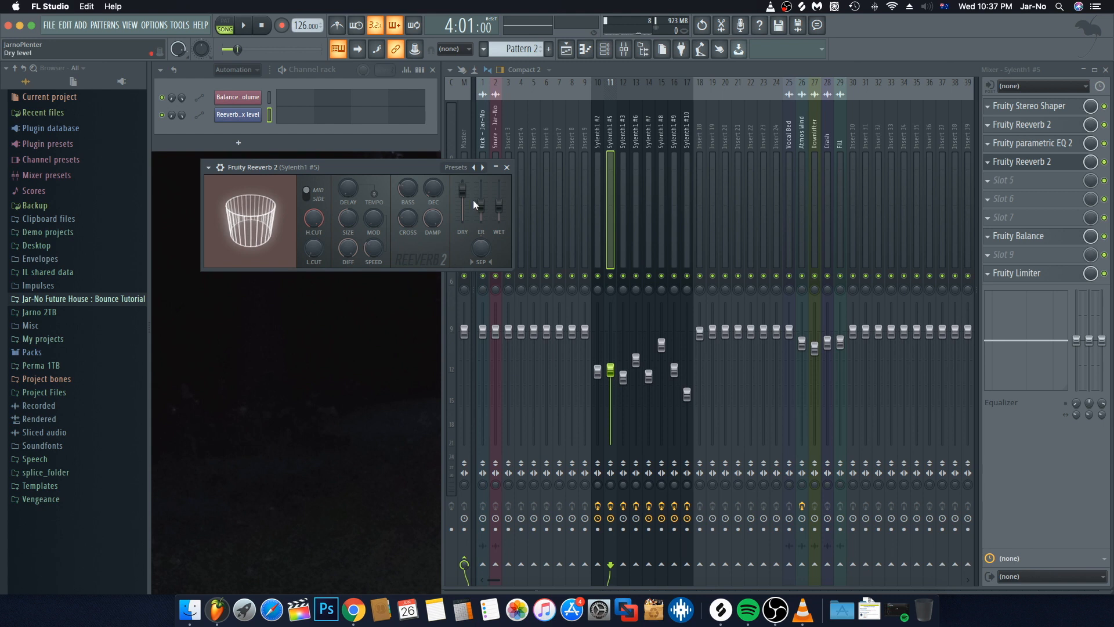
Raise the wet level, lower the dry level and raise the low cut of the new Sylenth1 #5 reverb
right_click(499, 206)
left_click(515, 216)
left_click_drag(464, 191, 463, 216)
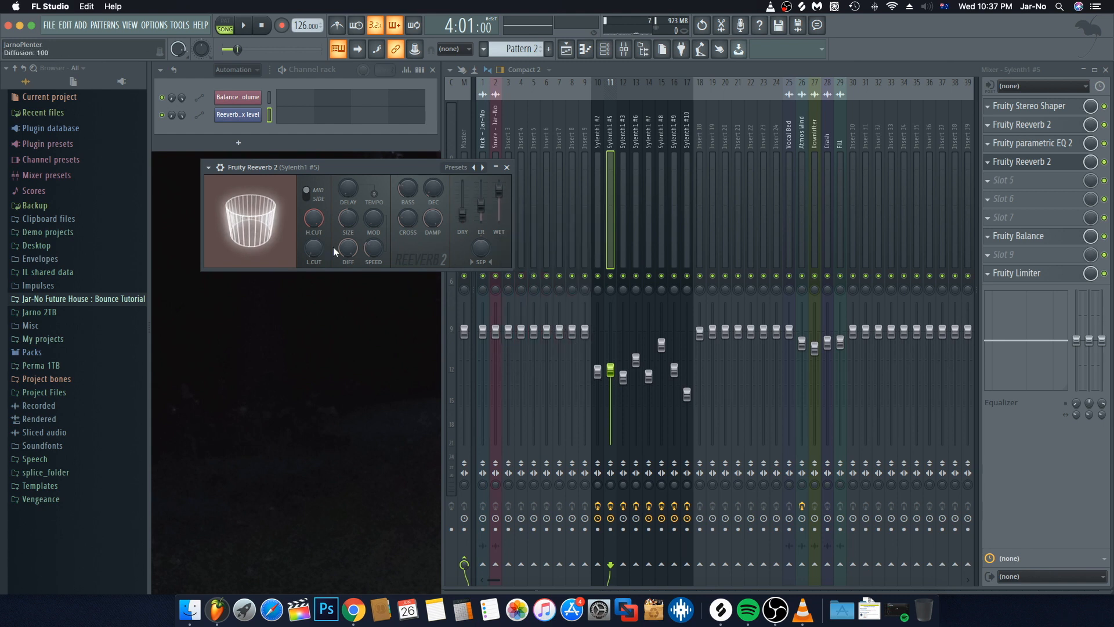
left_click_drag(314, 248, 314, 235)
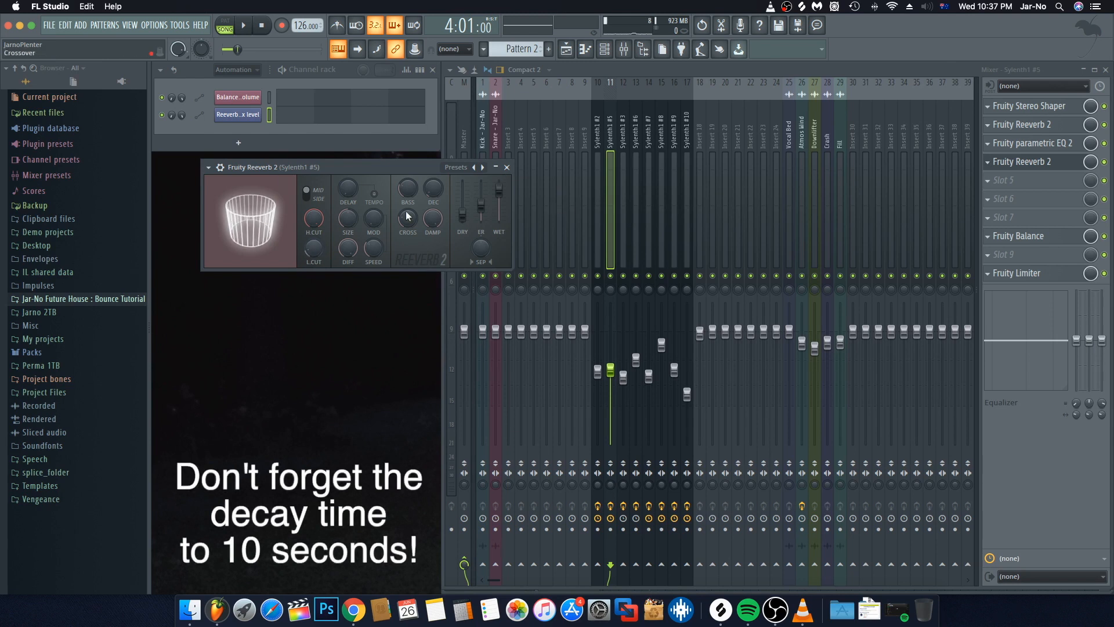
left_click(207, 168)
left_click(239, 234)
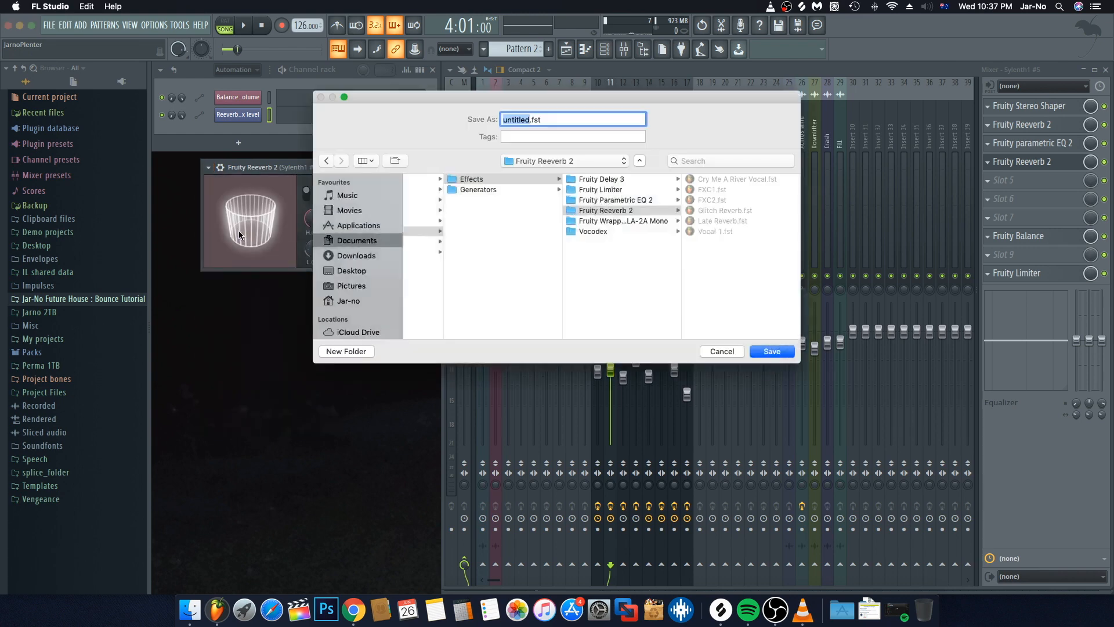
left_click(733, 352)
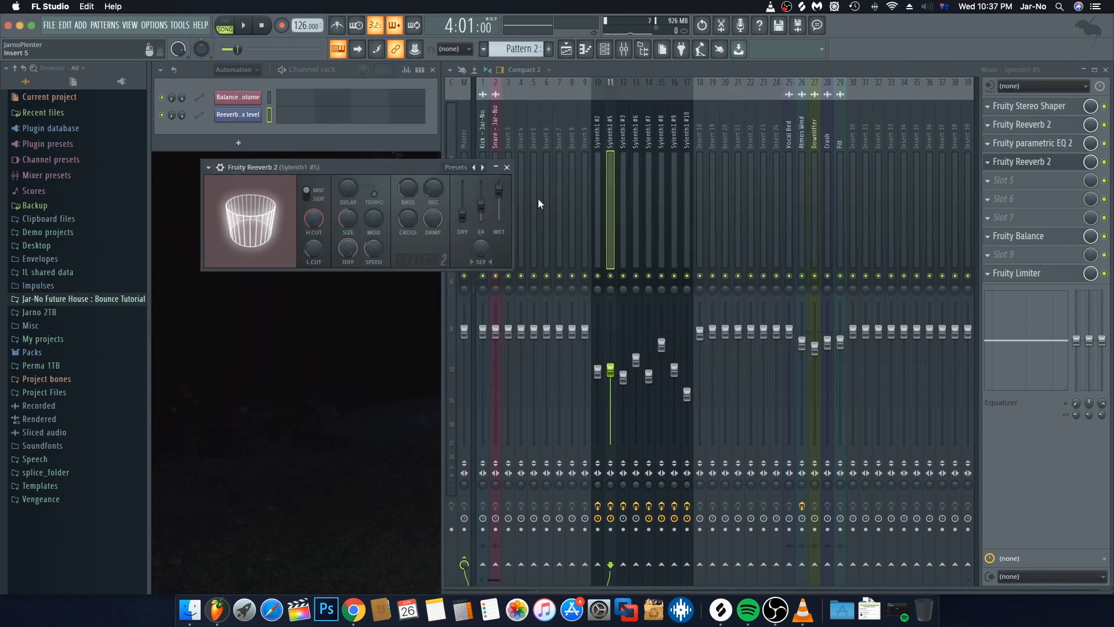
Close the reverb window and examine the effect chains on the mixer tracks from Sylenth1 #5 to Sylenth1 #10
left_click(511, 171)
key("Right")
key("Right")
key("Right")
key("Right")
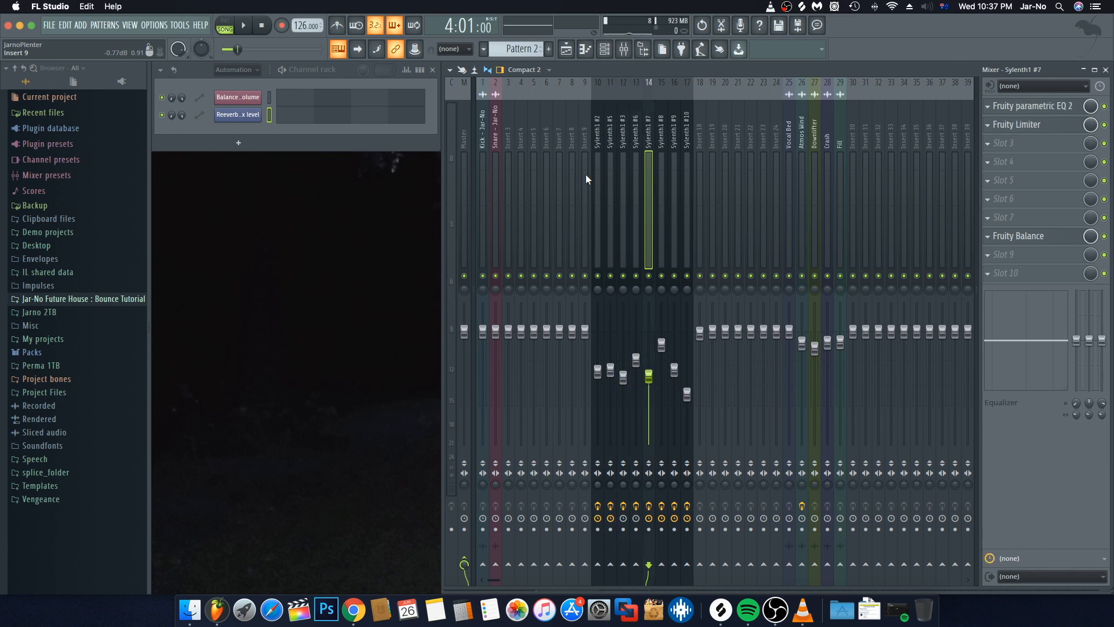
key("Right")
key("Left")
key("Left")
key("Left")
key("Left")
key("Left")
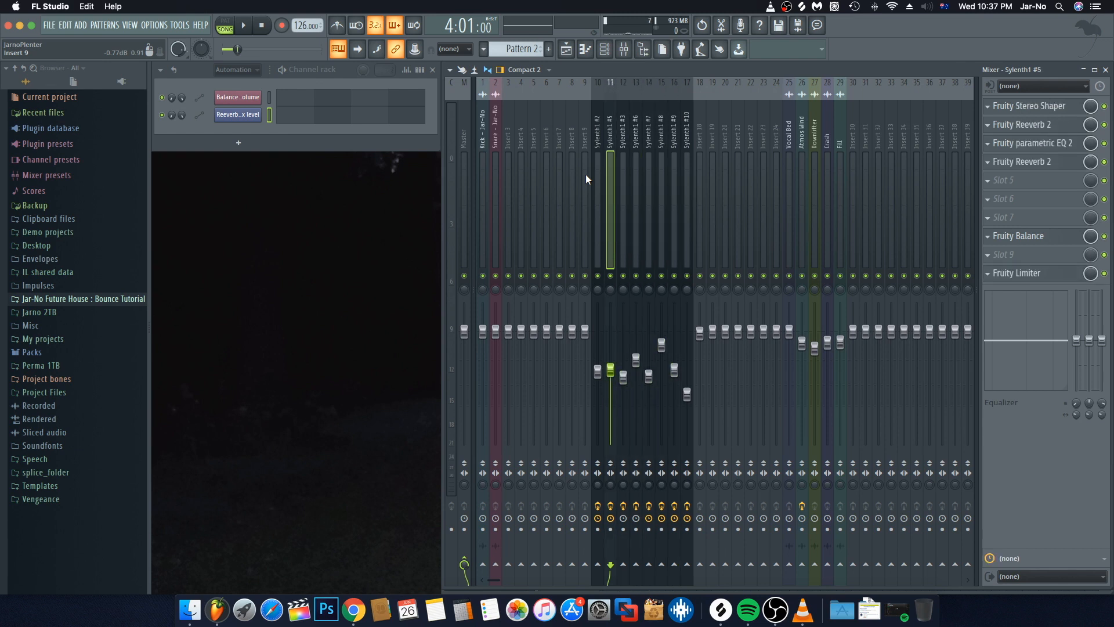
key("Right")
key("Right")
key("Right")
key("Right")
key("Right")
key("Right")
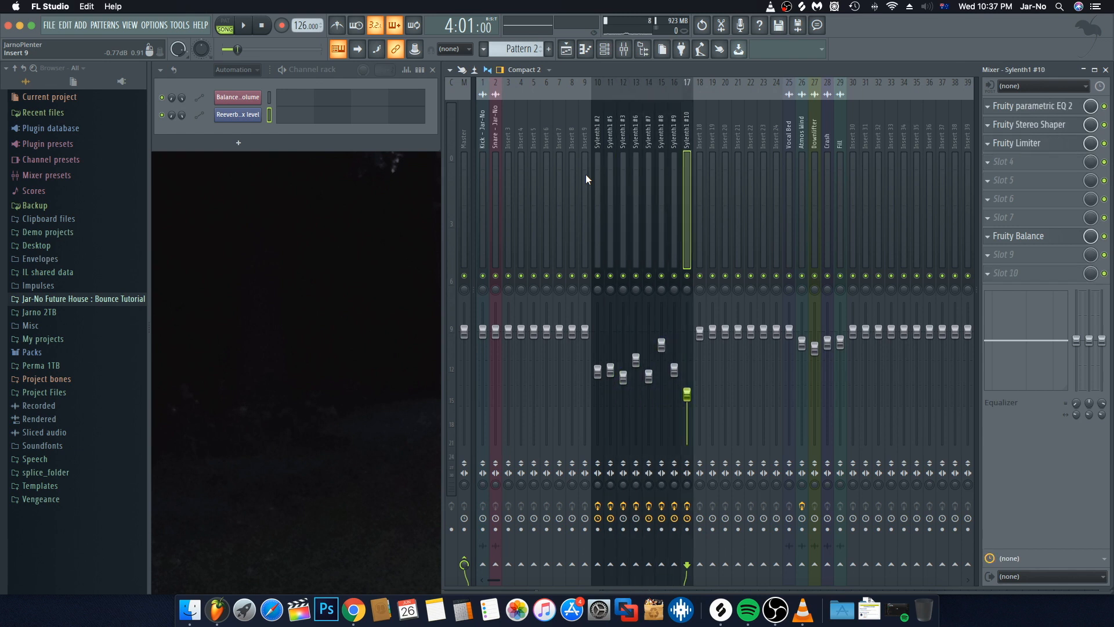
key("Left")
key("Left")
key("Left")
key("Left")
key("Left")
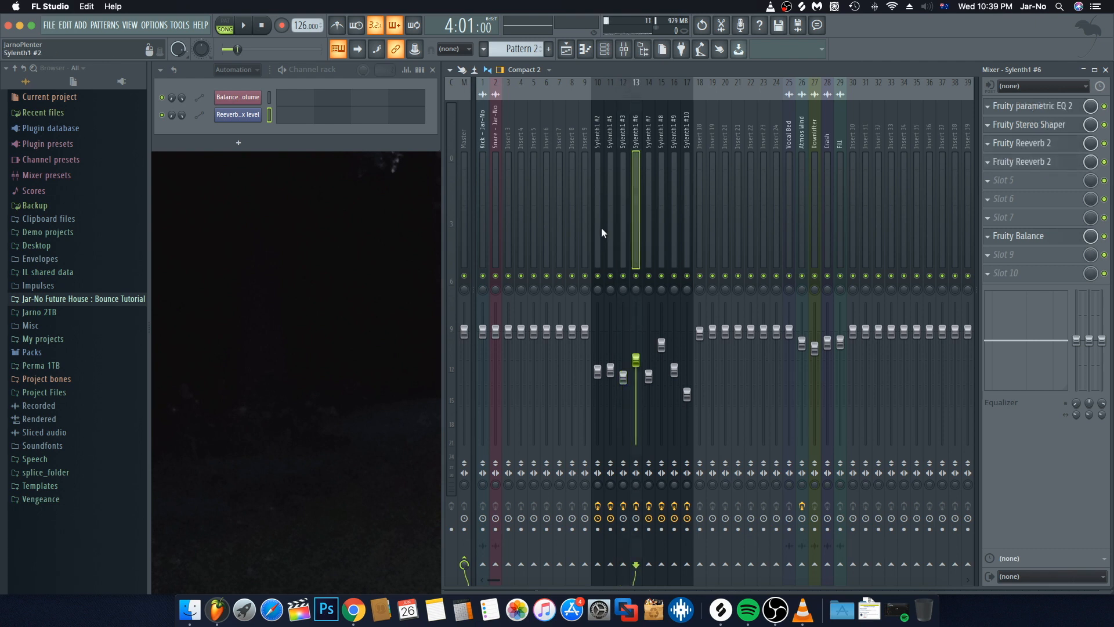
Check the Sylenth1 mixer tracks one by one for their added Fruity Reeverb 2, starting and ending at Sylenth1 #2
left_click(599, 228)
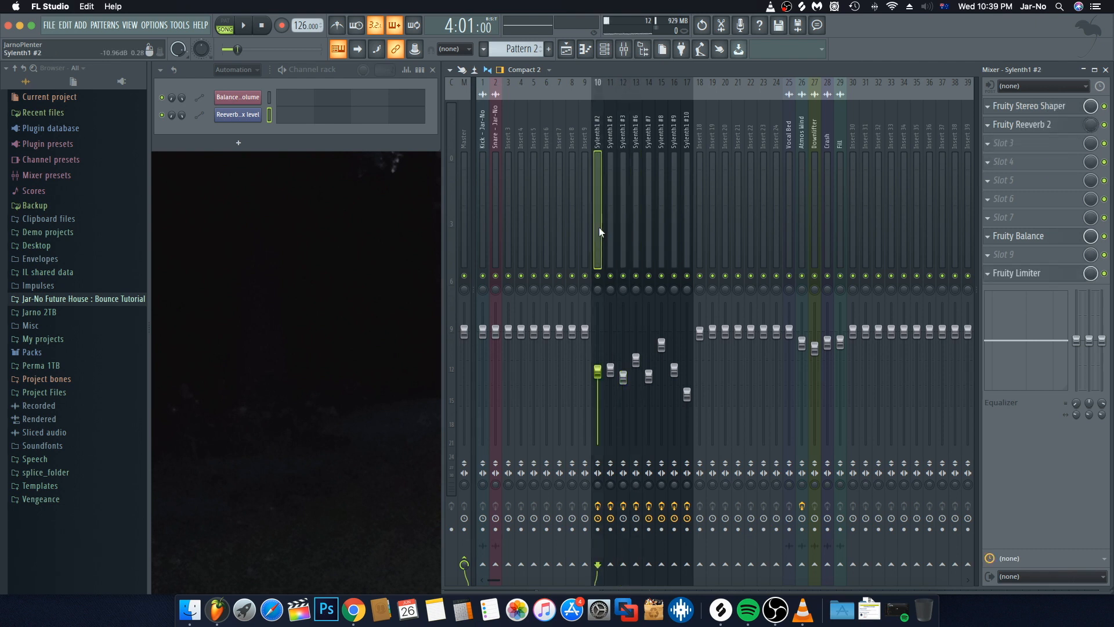
key("Right")
key("Right")
key("Right")
key("Right")
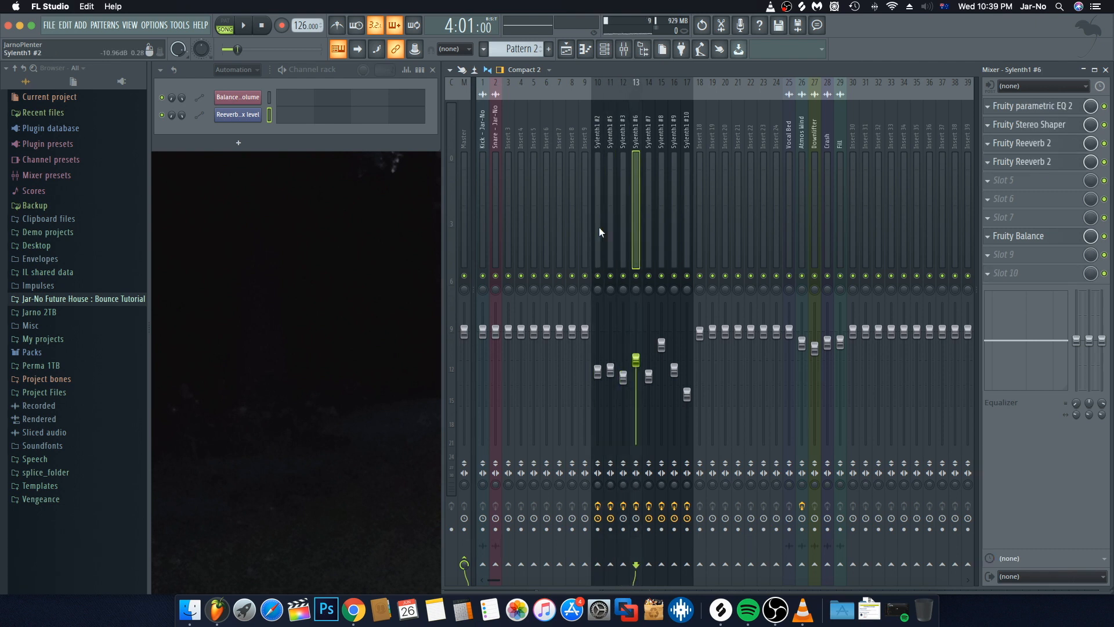
key("Right")
key("Right")
key("Right")
key("Left")
key("Left")
key("Left")
key("Left")
key("Left")
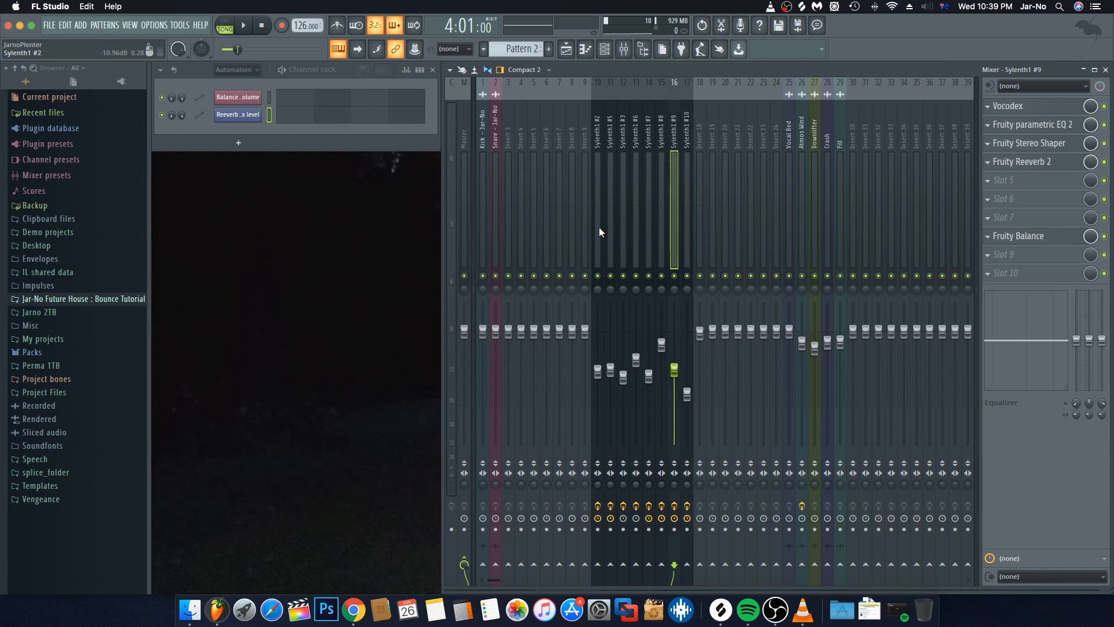
key("Left")
key("Left")
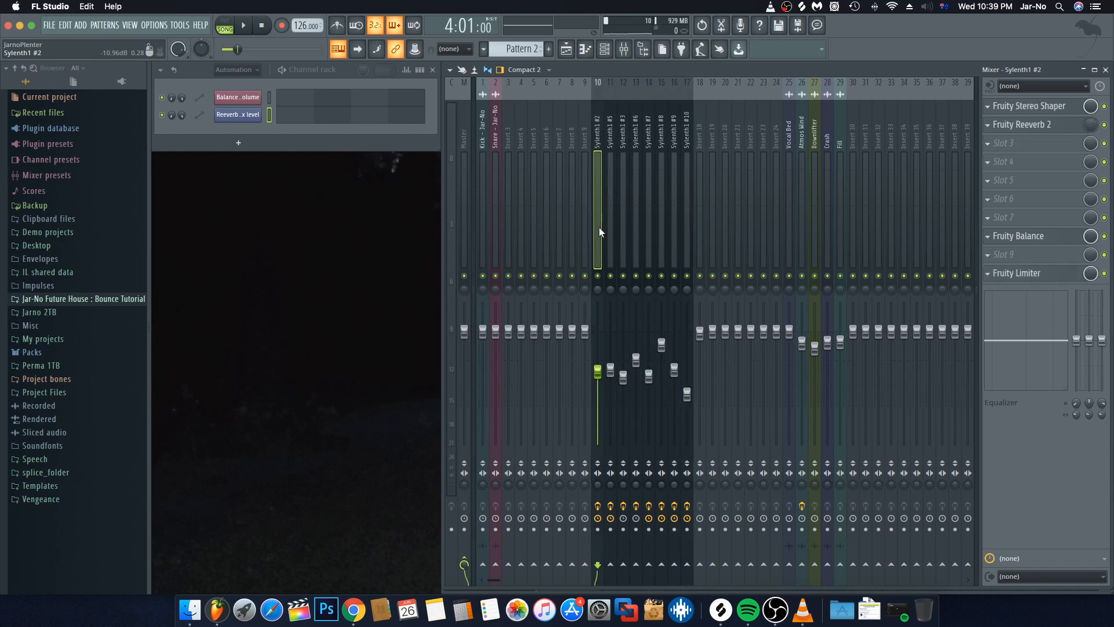
Inspect the Reeverb 2 mix level clip in the playlist and the automation options of the Sylenth1 #2 reverb's mix level
left_click(1105, 70)
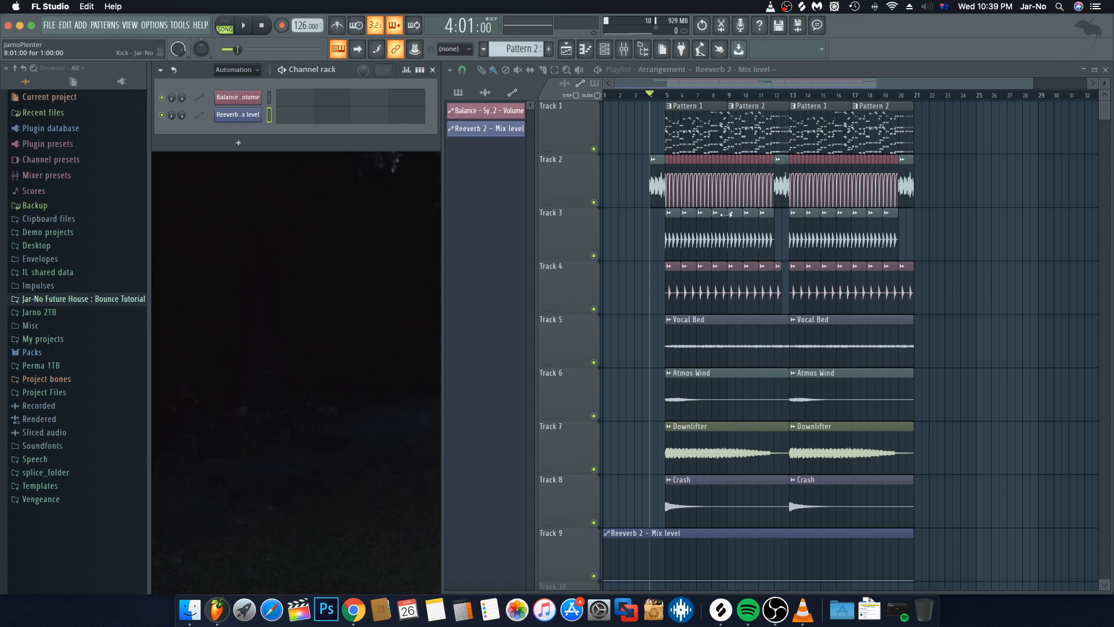
left_click(628, 50)
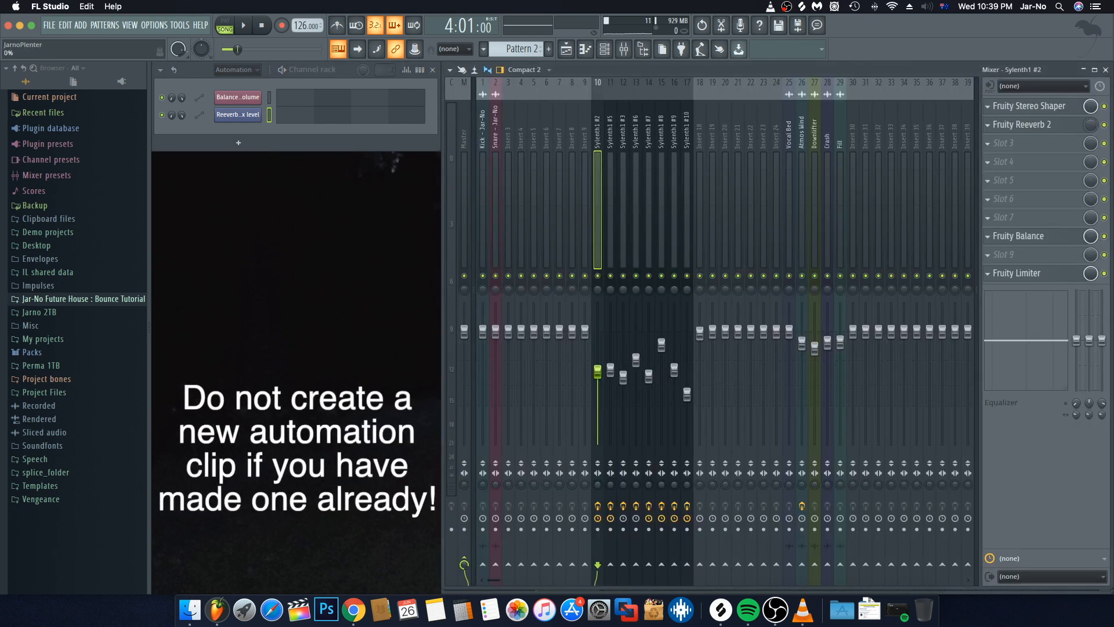
right_click(1093, 129)
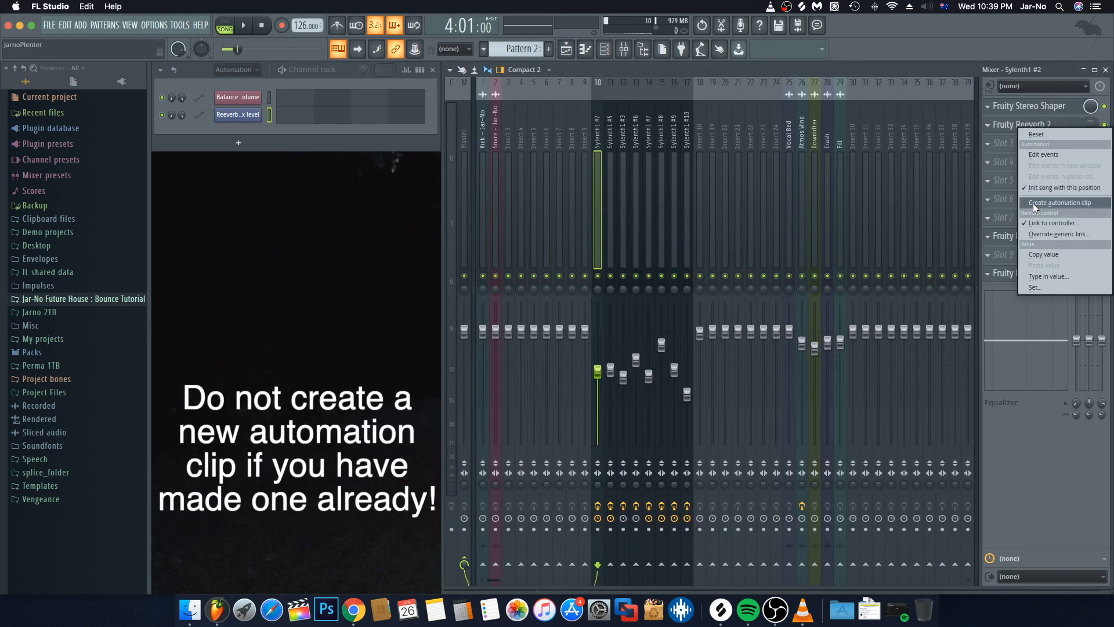
left_click(819, 63)
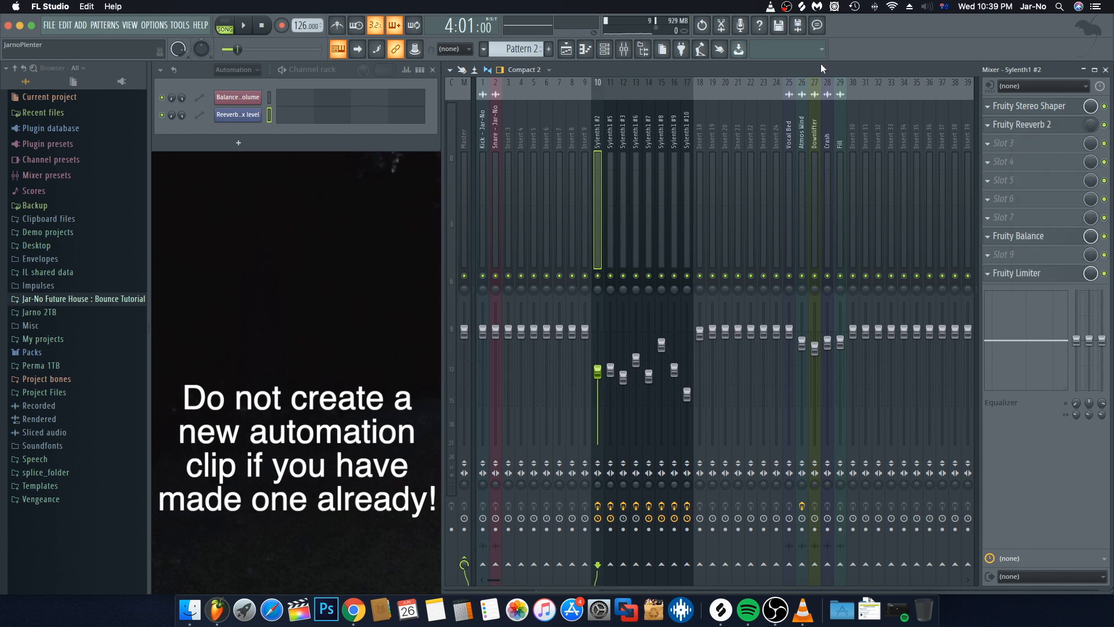
Link the mix level of Sylenth1 #5's slot 4 Fruity Reeverb 2 to the internal controller "Reeverb 2 - Mix level"
left_click(608, 175)
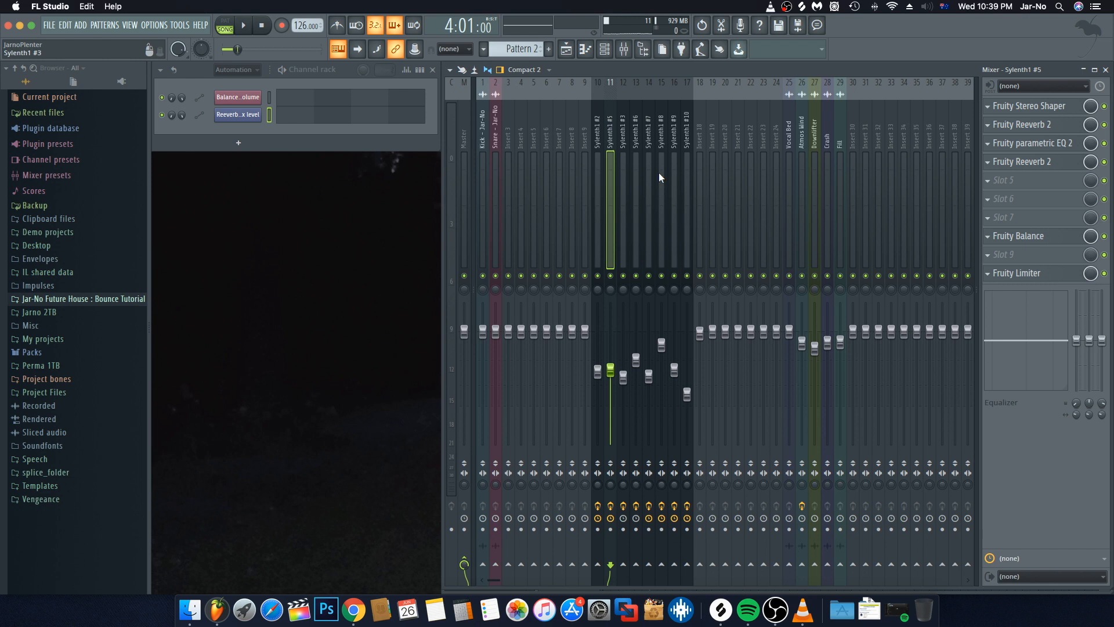
right_click(1093, 163)
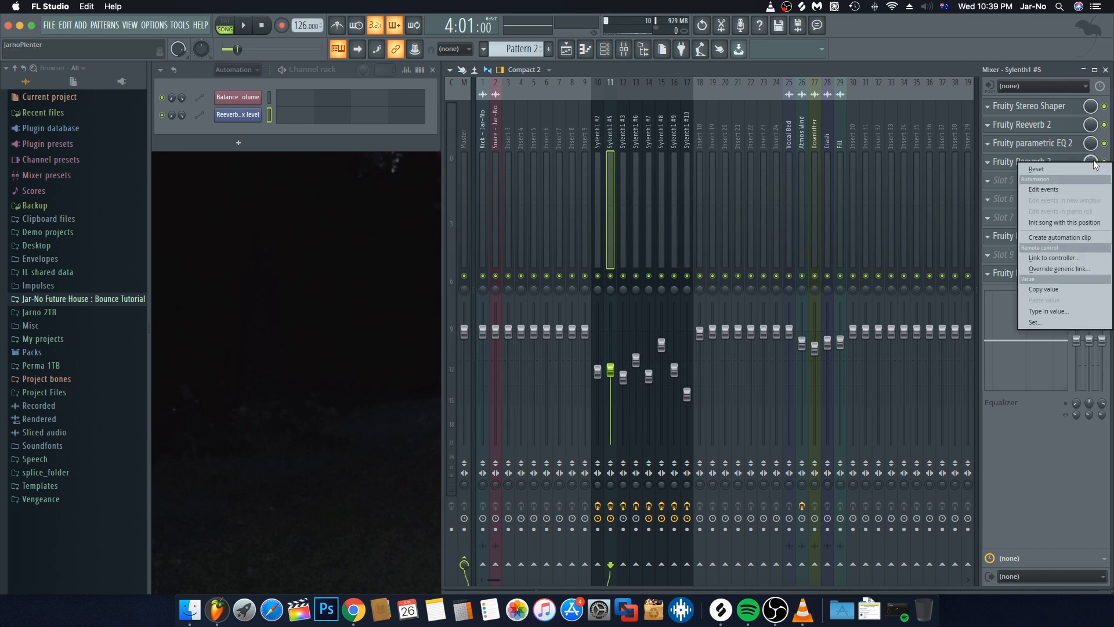
left_click(1048, 259)
left_click(568, 280)
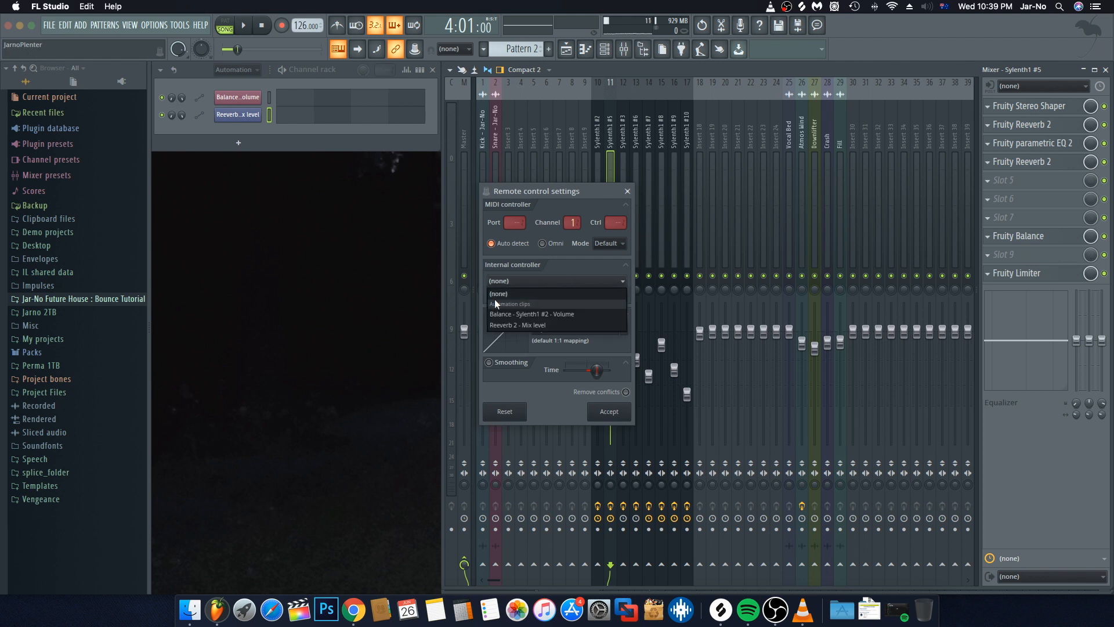
left_click(512, 325)
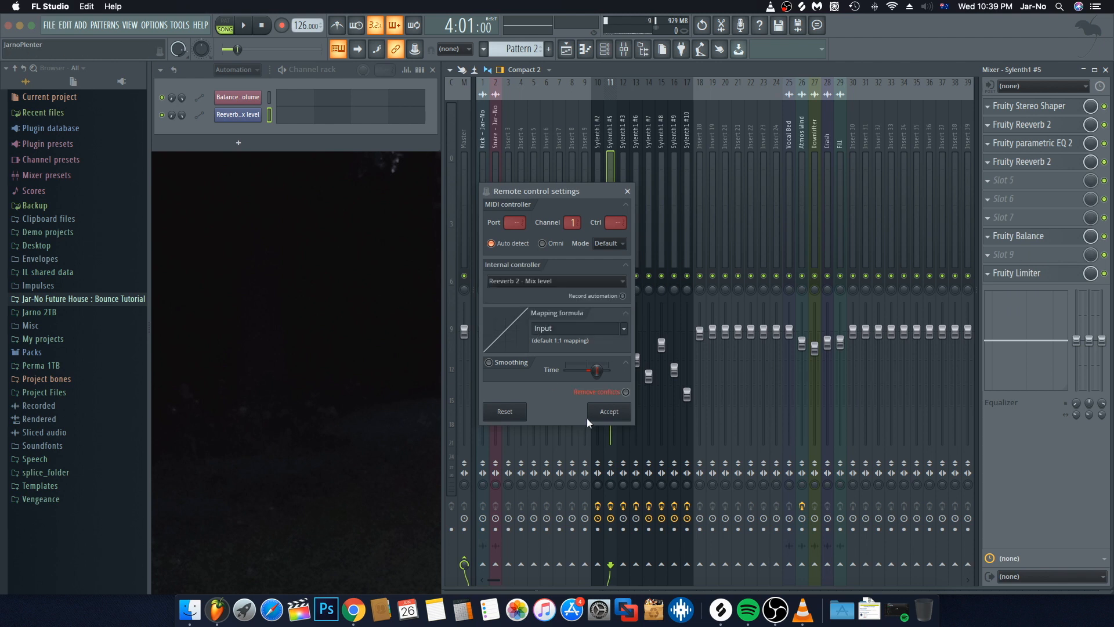
left_click(603, 413)
Link the mix level of Sylenth1 #3's slot 3 Fruity Reeverb 2 to the internal controller "Reeverb 2 - Mix level"
left_click(621, 212)
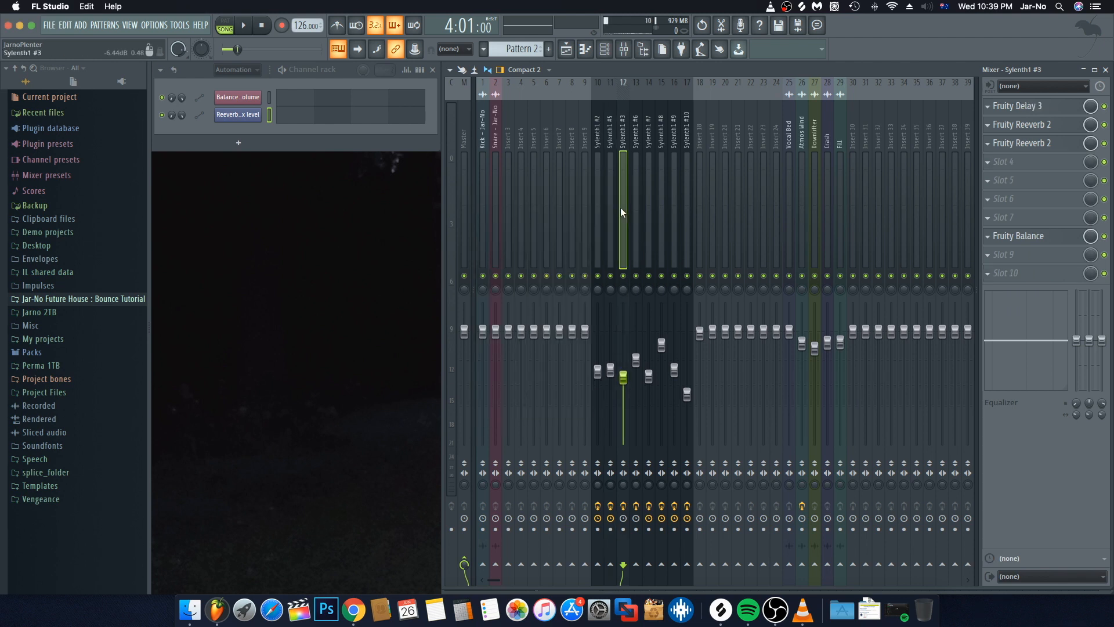
right_click(1091, 145)
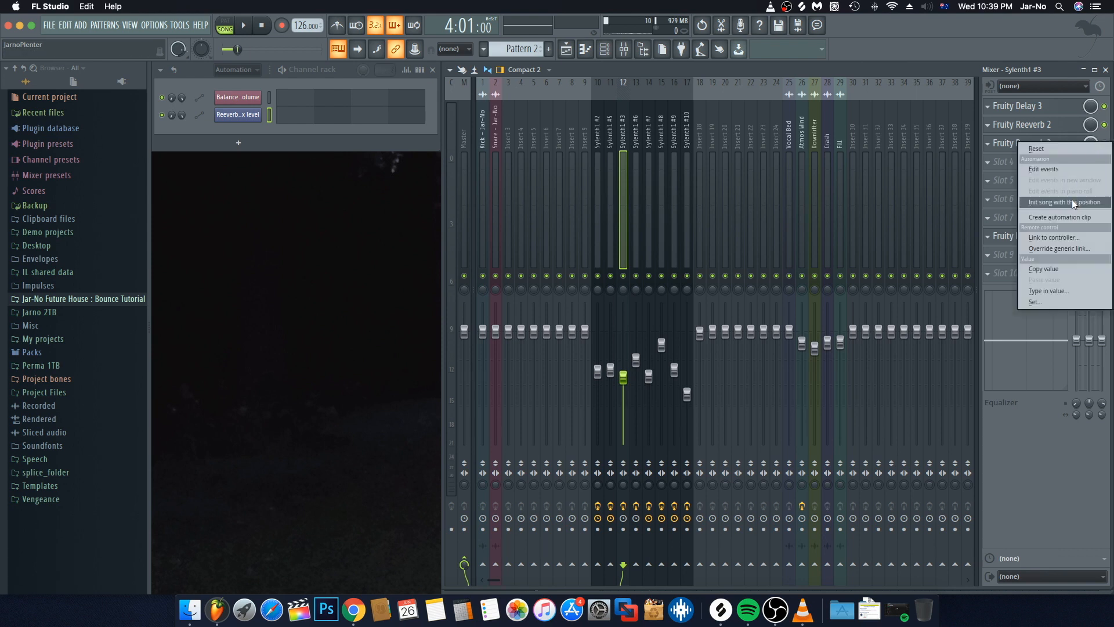
left_click(1057, 241)
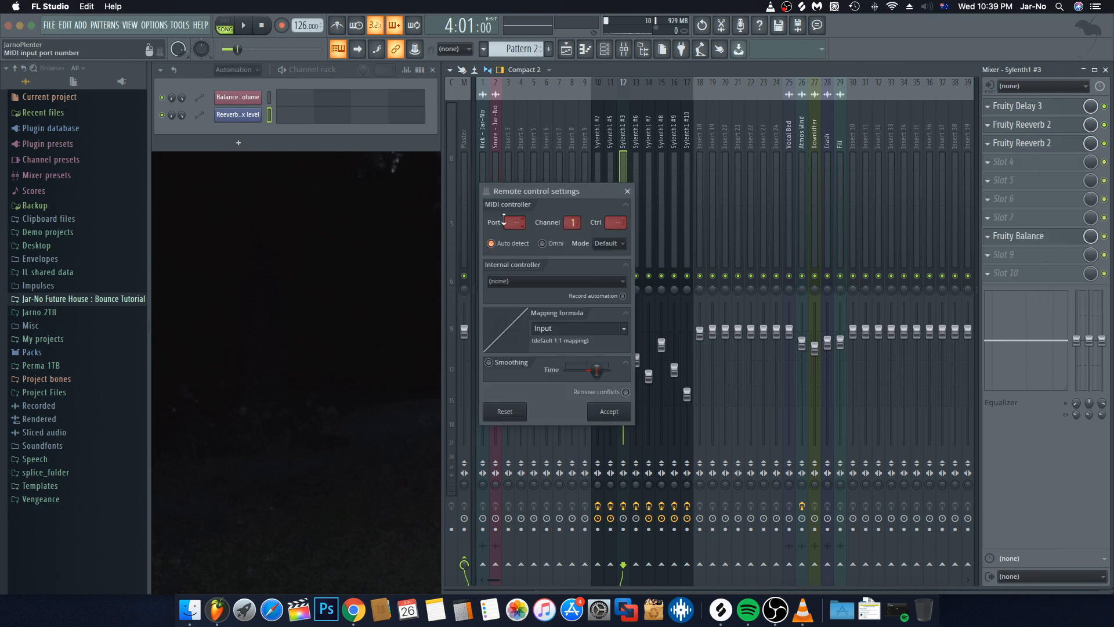
left_click(500, 280)
left_click(512, 326)
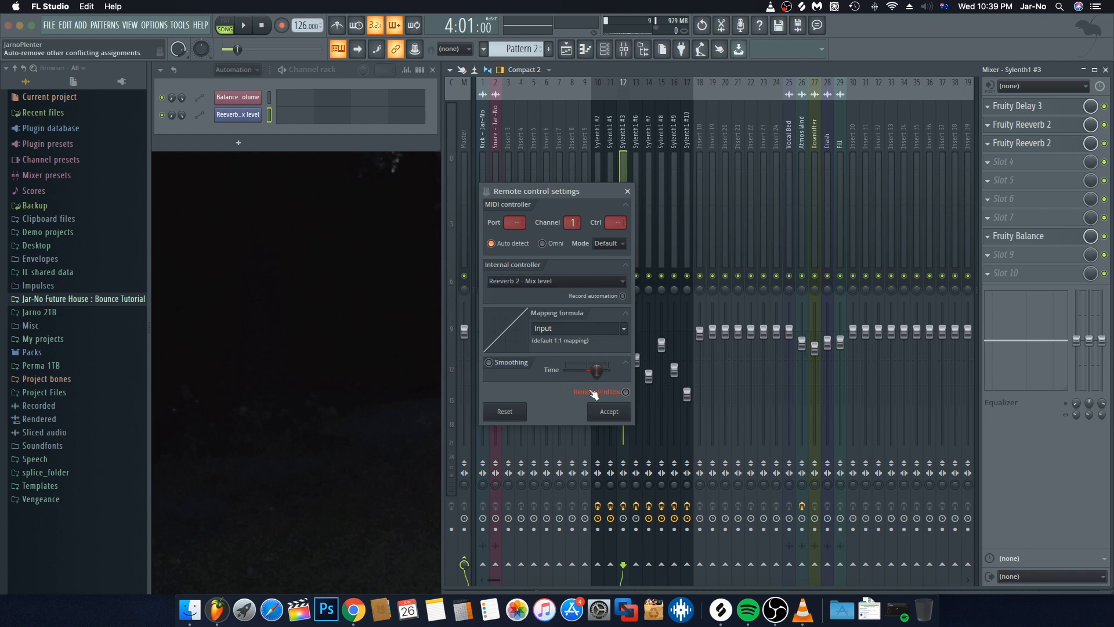
left_click(603, 410)
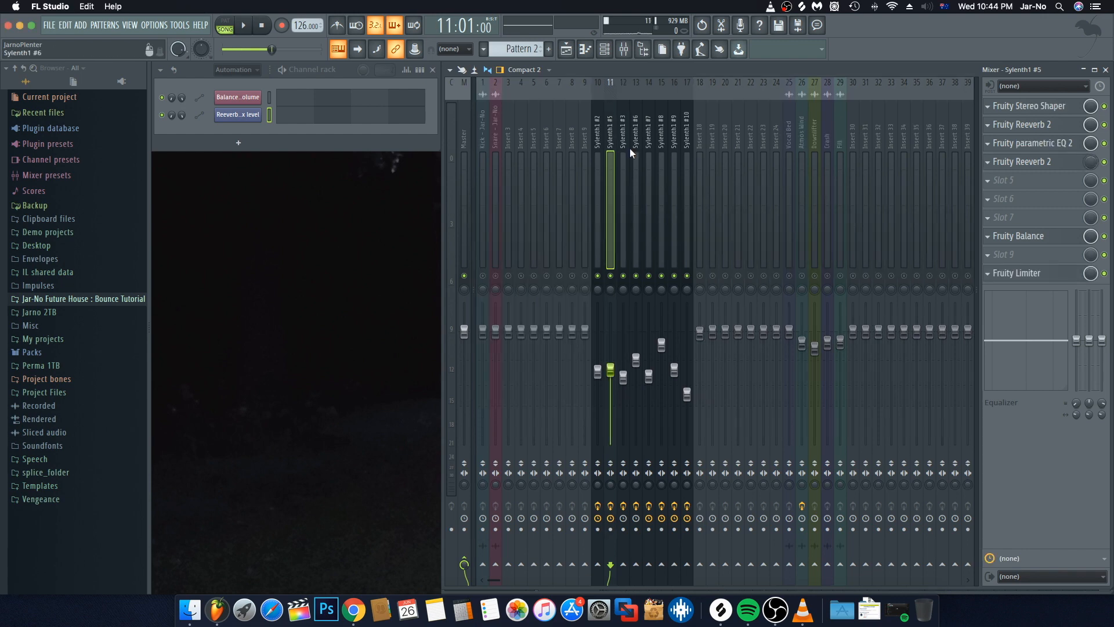
Close the mixer and bring the start of the Reeverb 2 - Mix level clip on playlist track 9 into view
left_click(1106, 71)
scroll(757, 165, "up", 1)
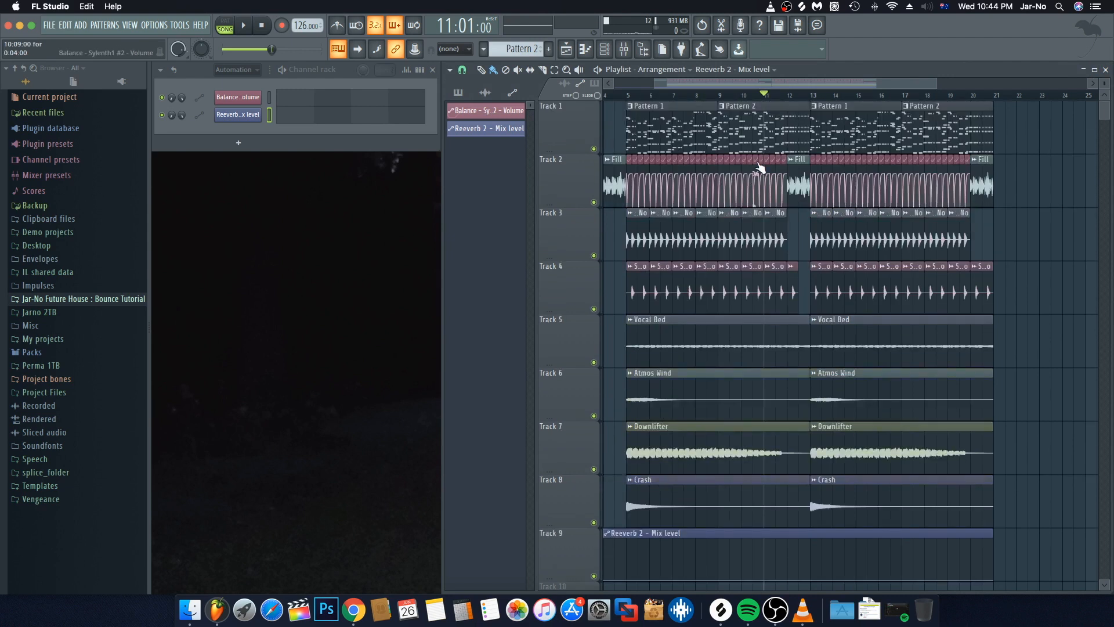
scroll(758, 167, "left", 3)
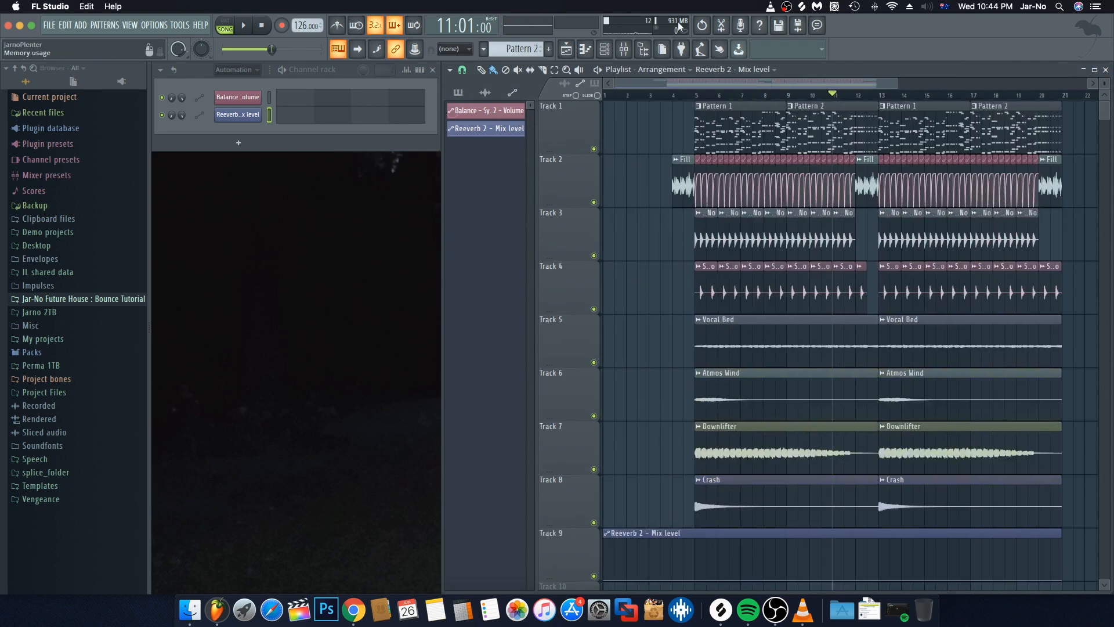
Try a raised point at bar 5 in the Reeverb 2 - Mix level clip, play from there, and delete the point
right_click(696, 549)
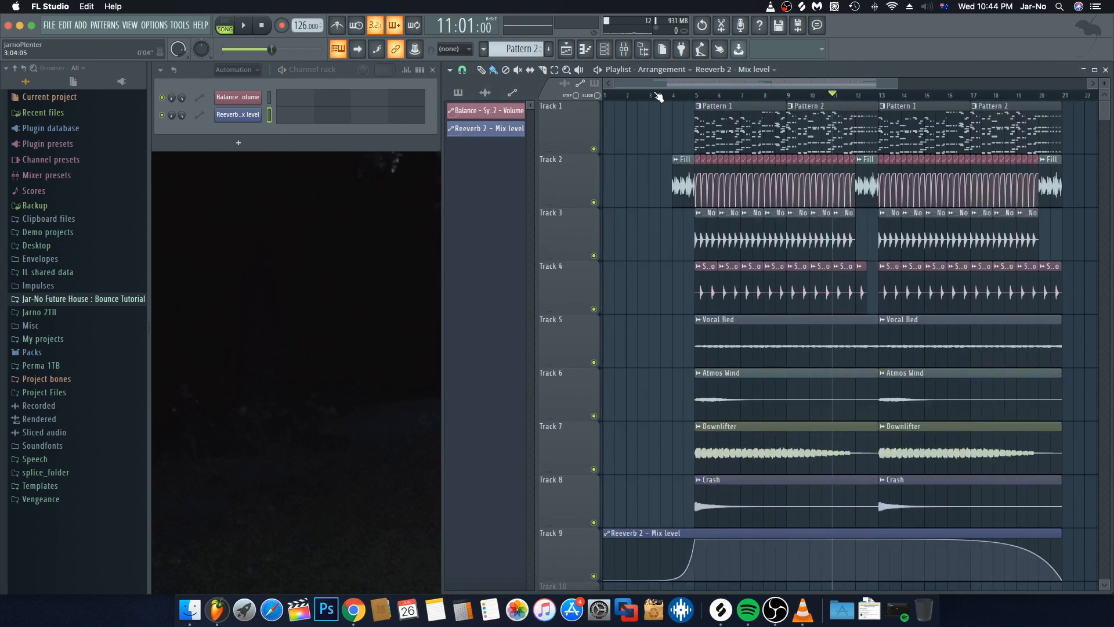
left_click(696, 95)
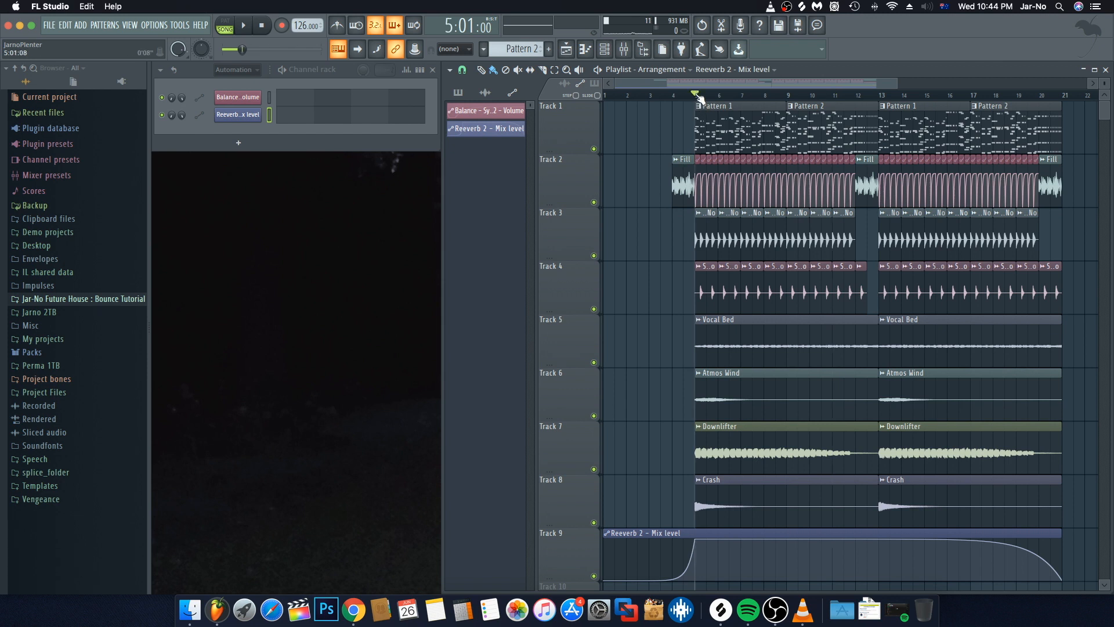
key("space")
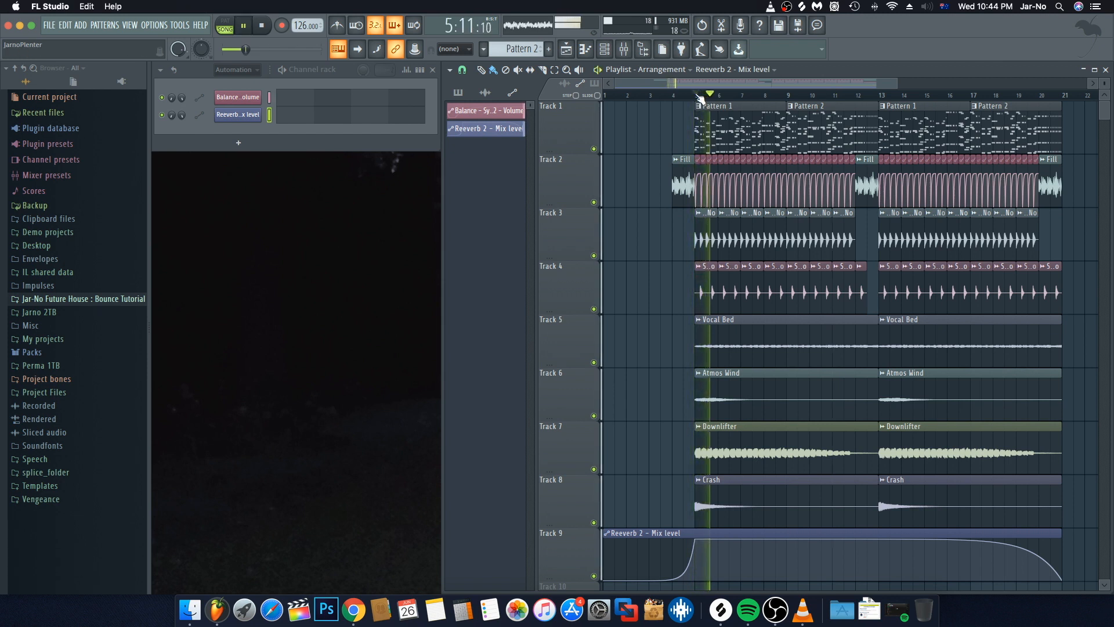
key("space")
left_click(266, 27)
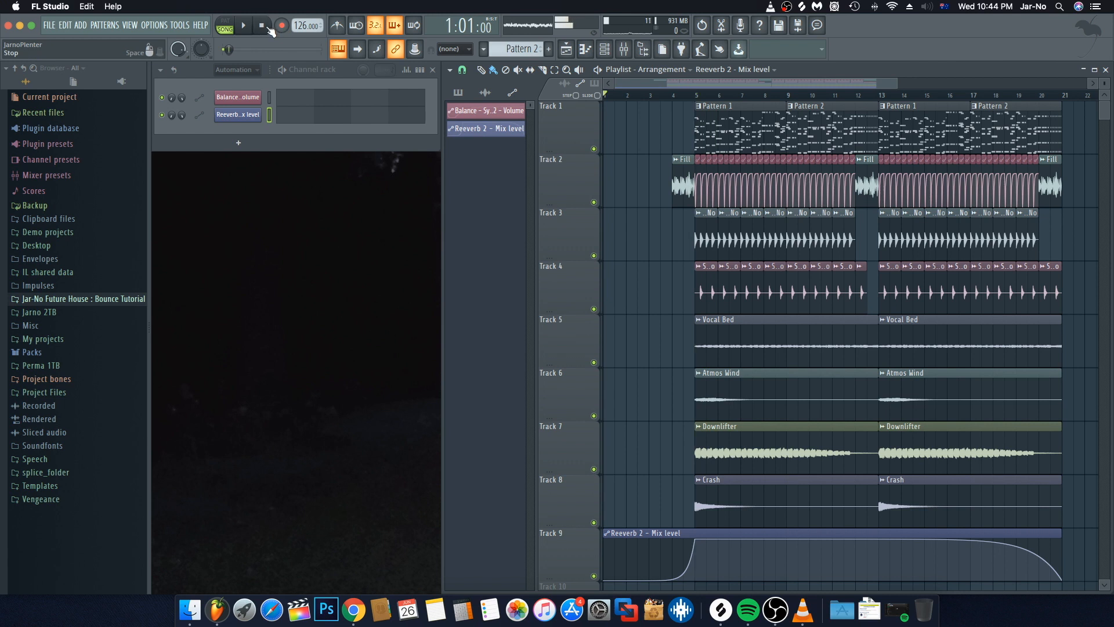
right_click(696, 540)
left_click(733, 388)
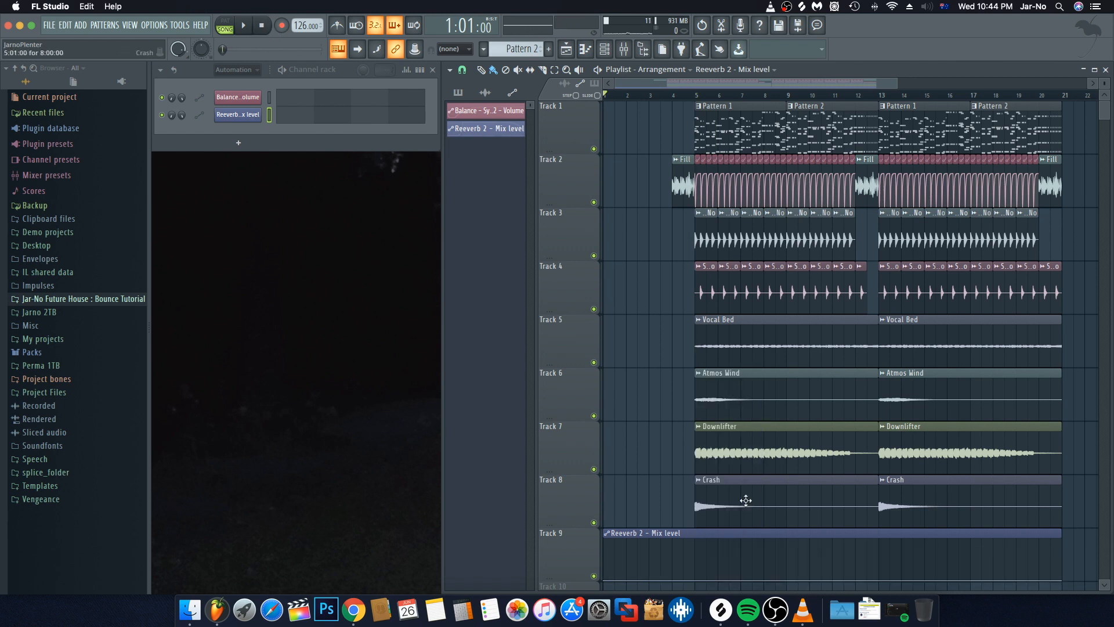
Shape the Reeverb 2 - Mix level clip to rise from 0% at bar 12 to about 54% at 12:13 and fall back by bar 13
scroll(740, 497, "right", 5)
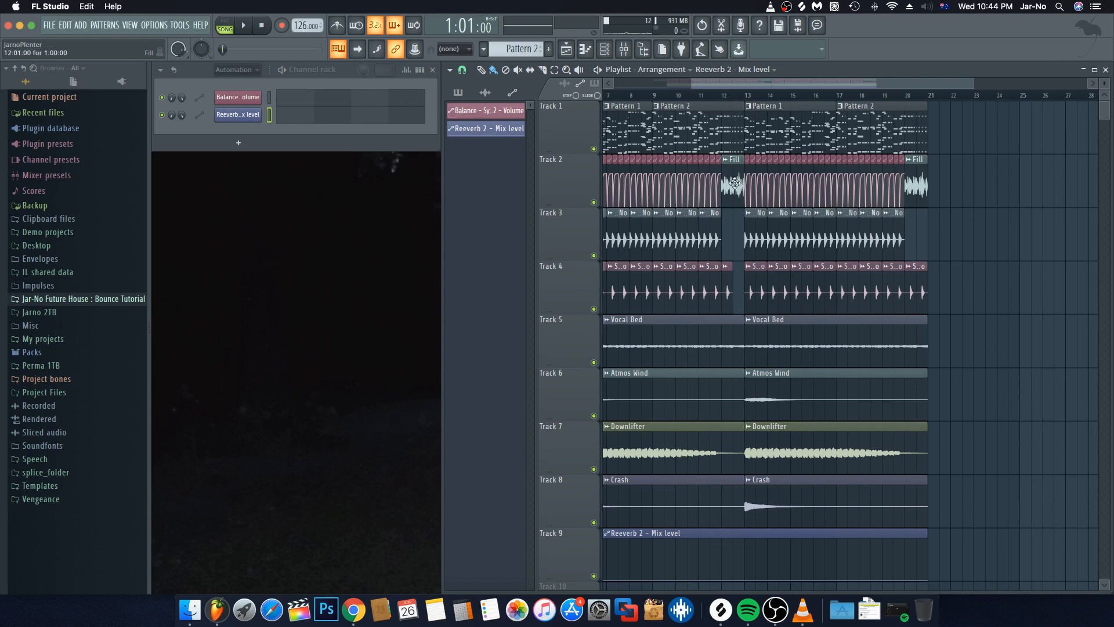
scroll(732, 105, "up", 5)
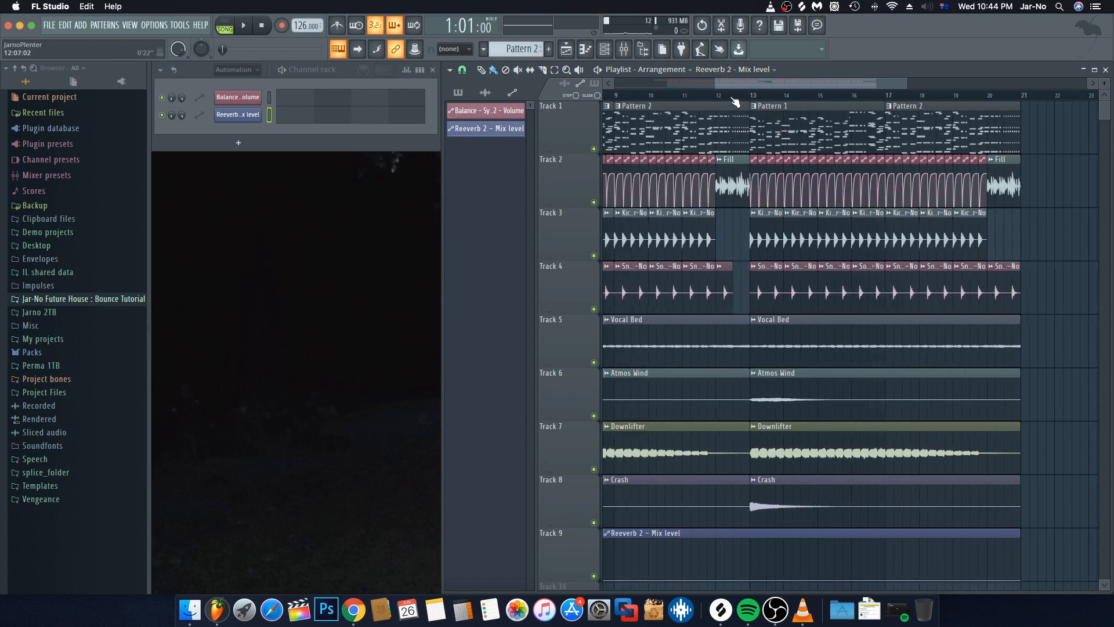
left_click(696, 96)
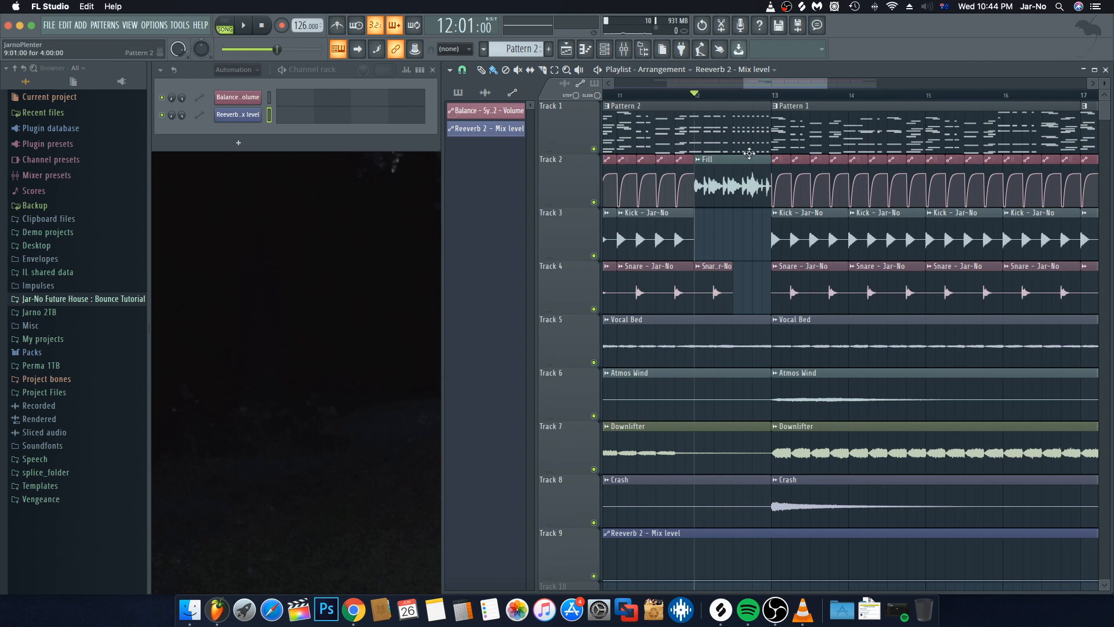
scroll(721, 168, "down", 1)
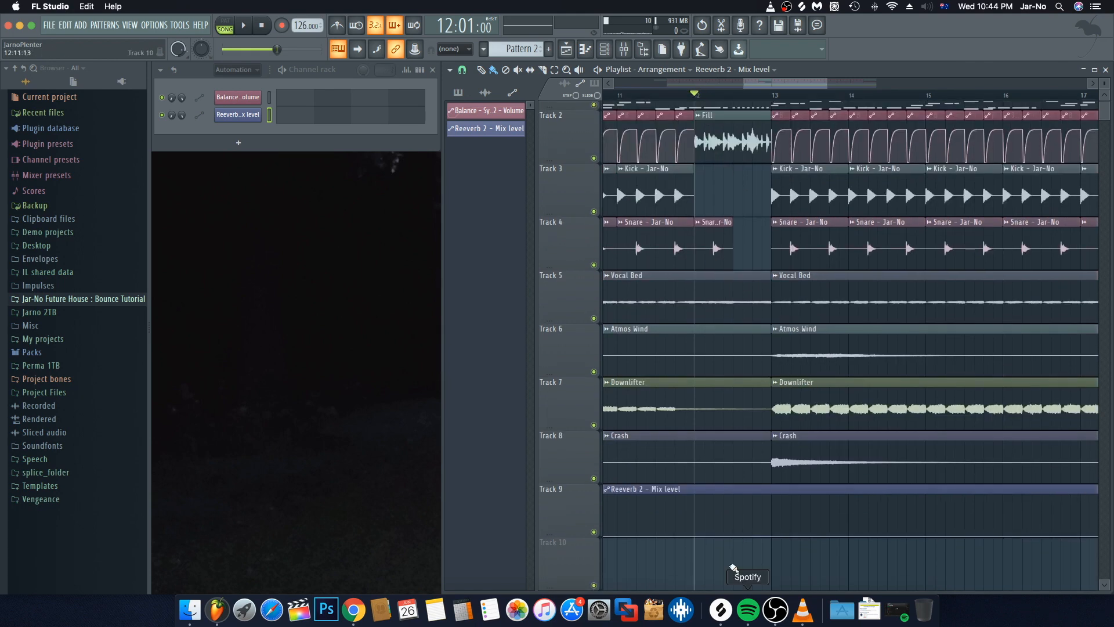
right_click(694, 526)
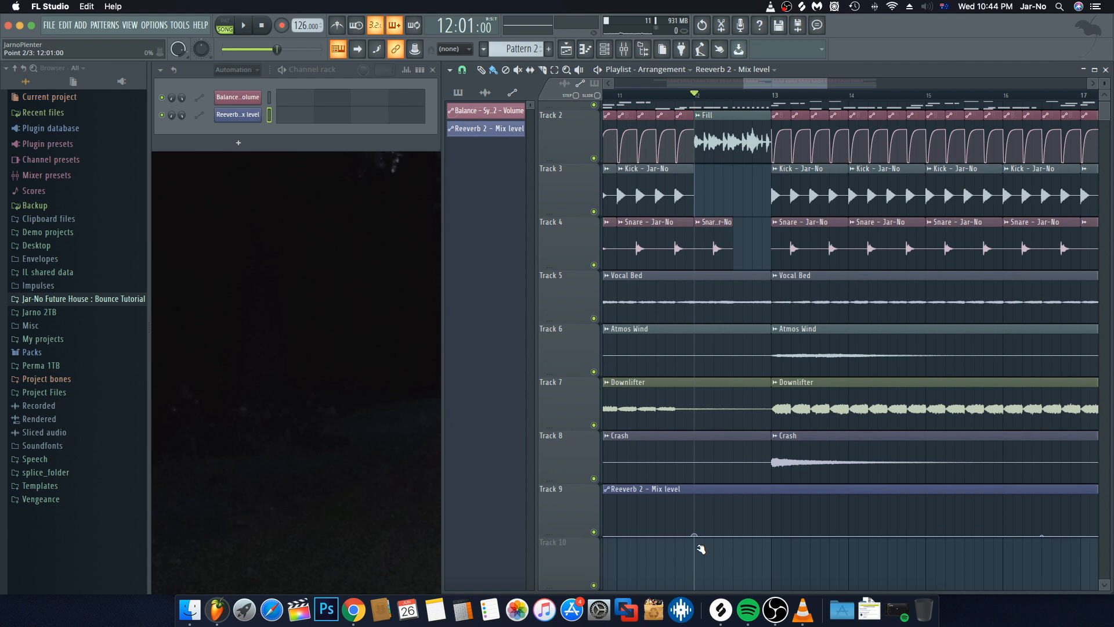
right_click(752, 515)
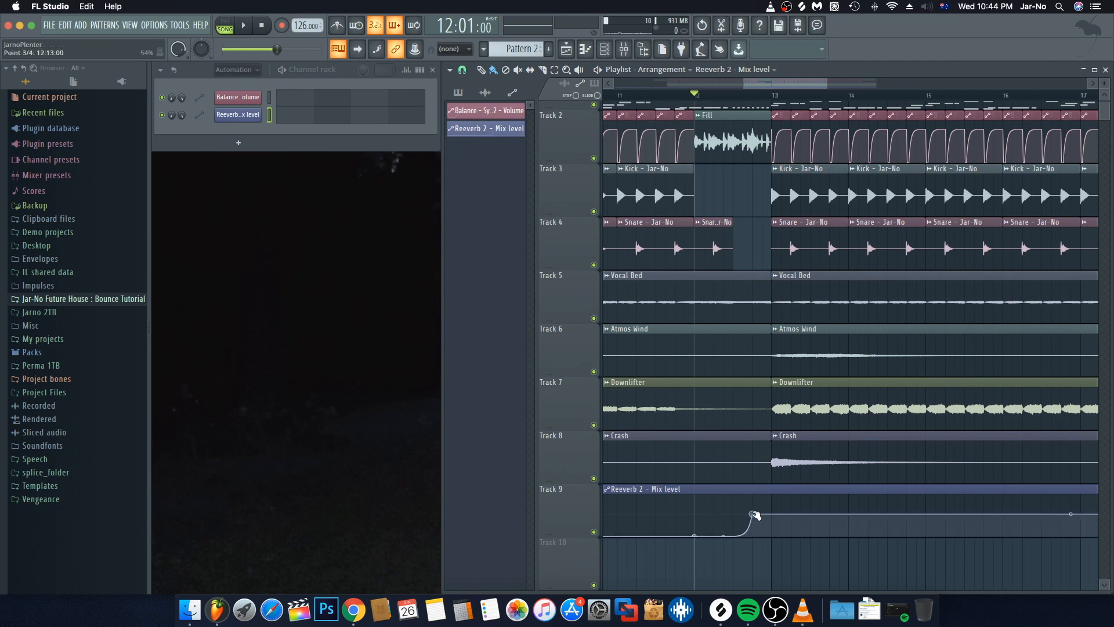
left_click_drag(753, 514, 765, 535)
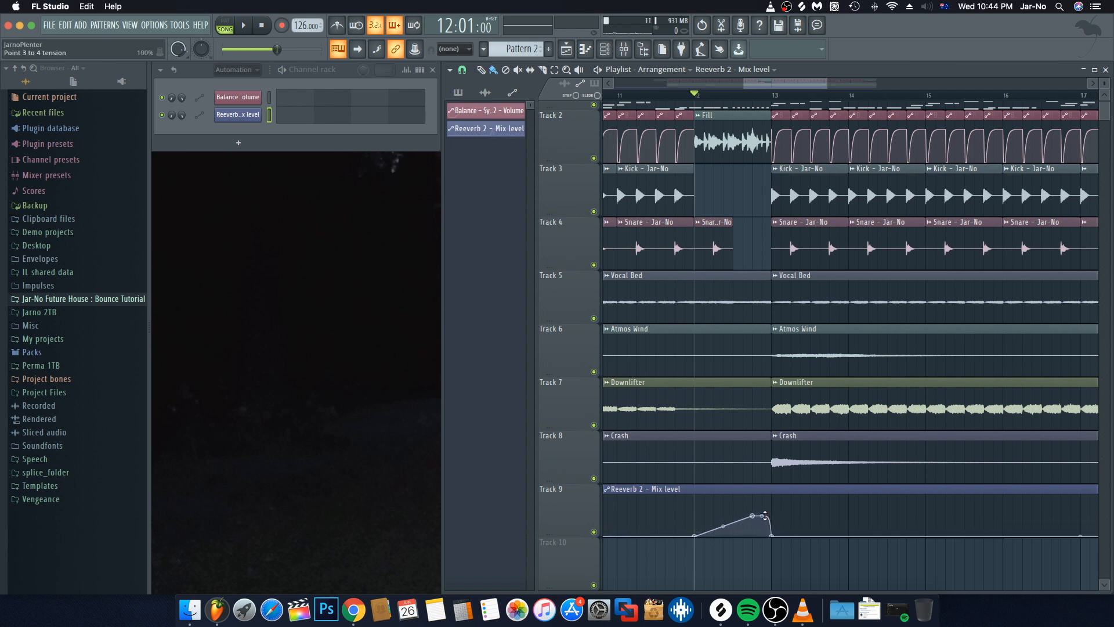
Play the arrangement from bar 11 through the fill into bar 13 to hear the reverb automation
scroll(796, 163, "up", 1)
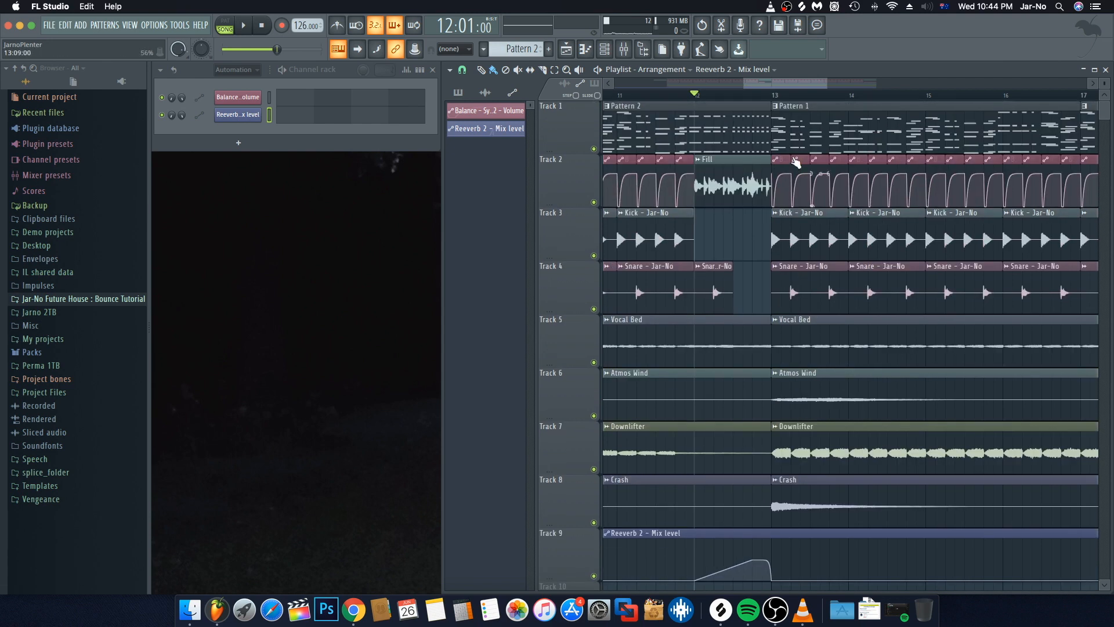
scroll(697, 110, "down", 2)
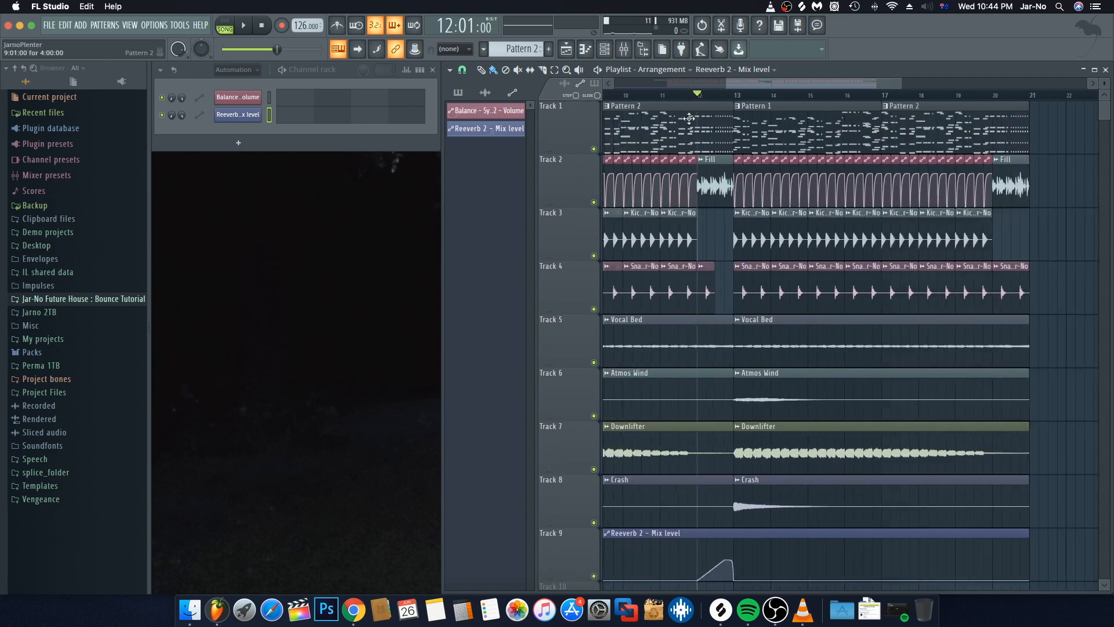
left_click(662, 95)
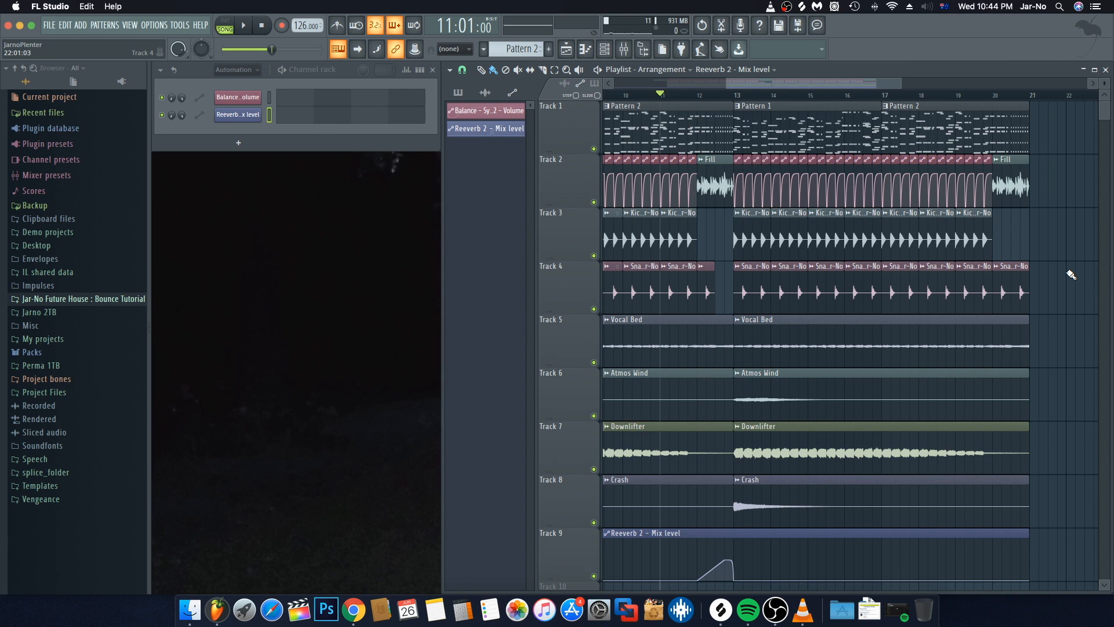
key("space")
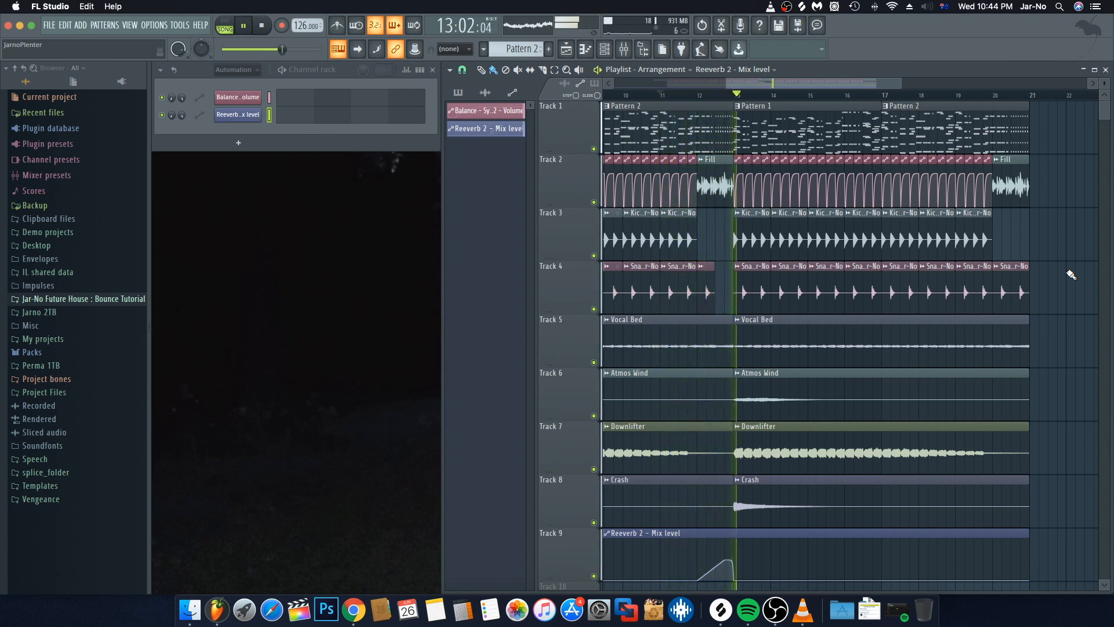
key("space")
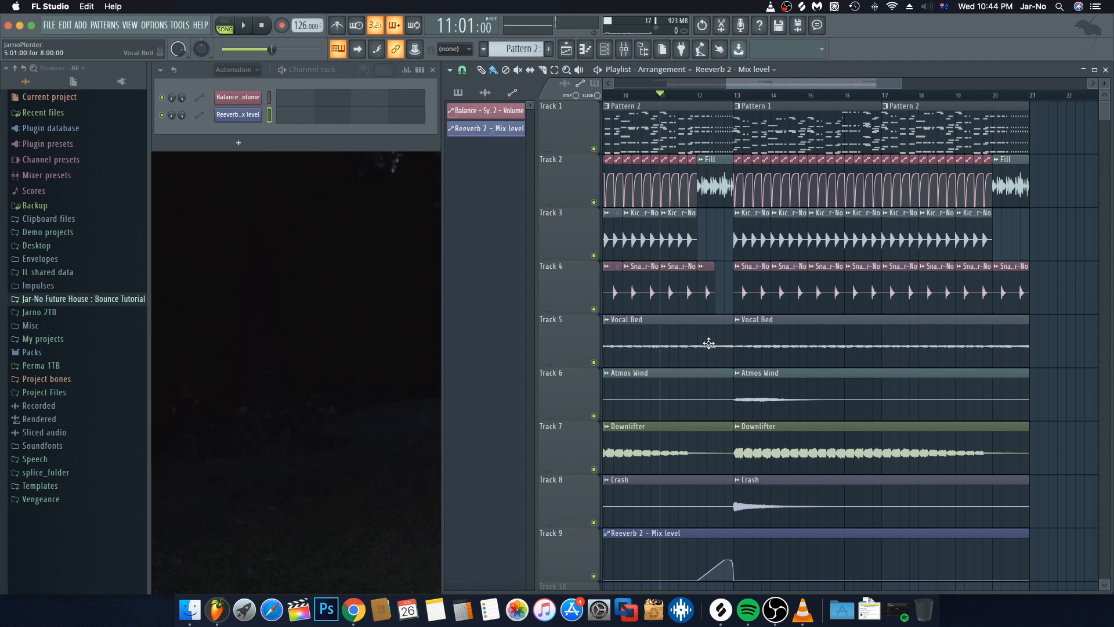
Try a mix level ramp from zero at bar 13 up to the clip's end at bar 21, and play from bar 13
scroll(703, 338, "left", 3)
scroll(808, 403, "right", 5)
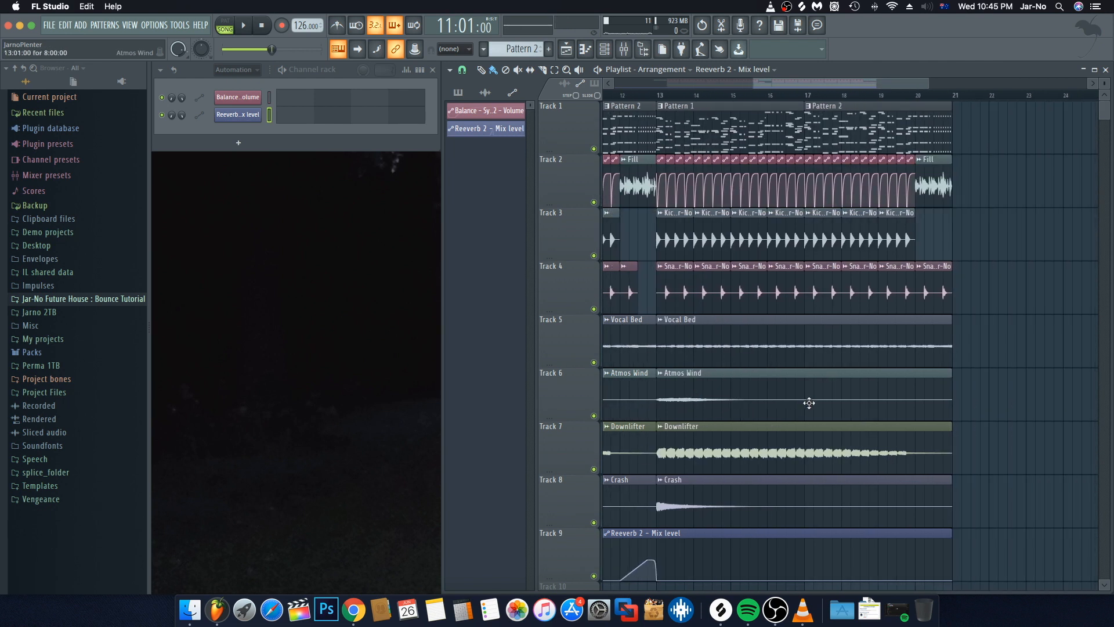
left_click_drag(951, 581, 953, 532)
right_click(803, 580)
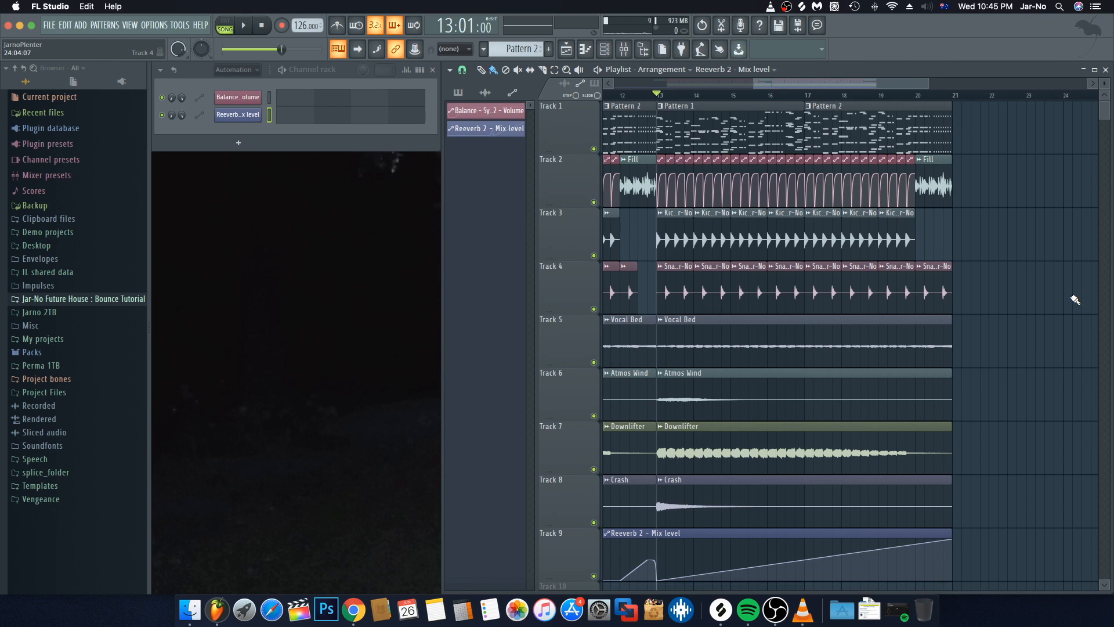
key("space")
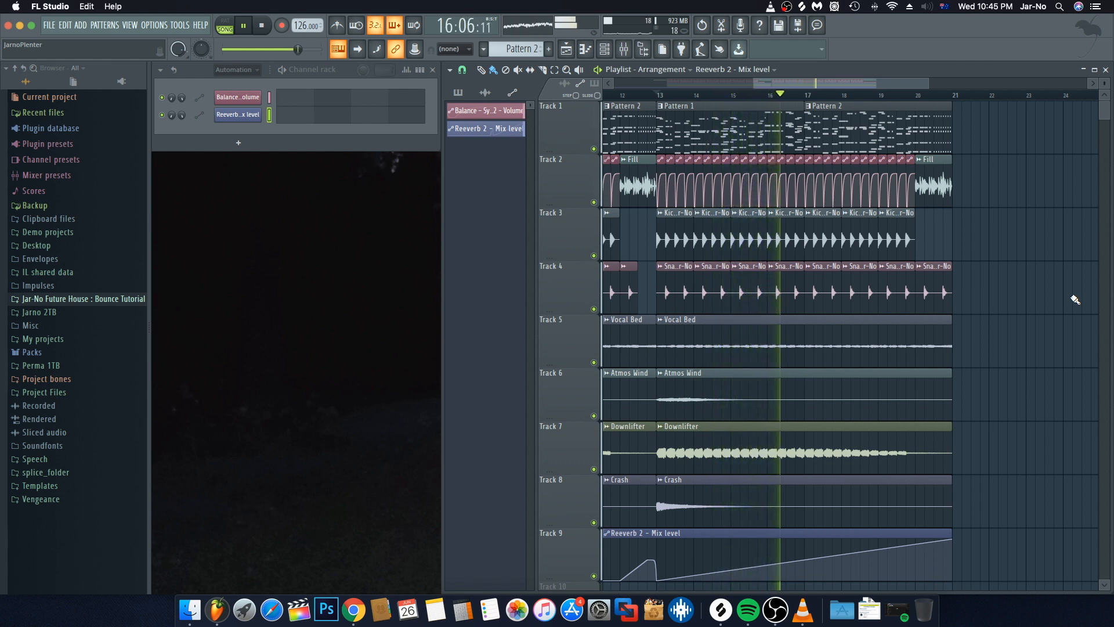
Try peaking the mix level ramp at bar 20 with a fall to zero at bar 21, and delete the peak point
left_click(915, 541)
left_click_drag(952, 540, 955, 583)
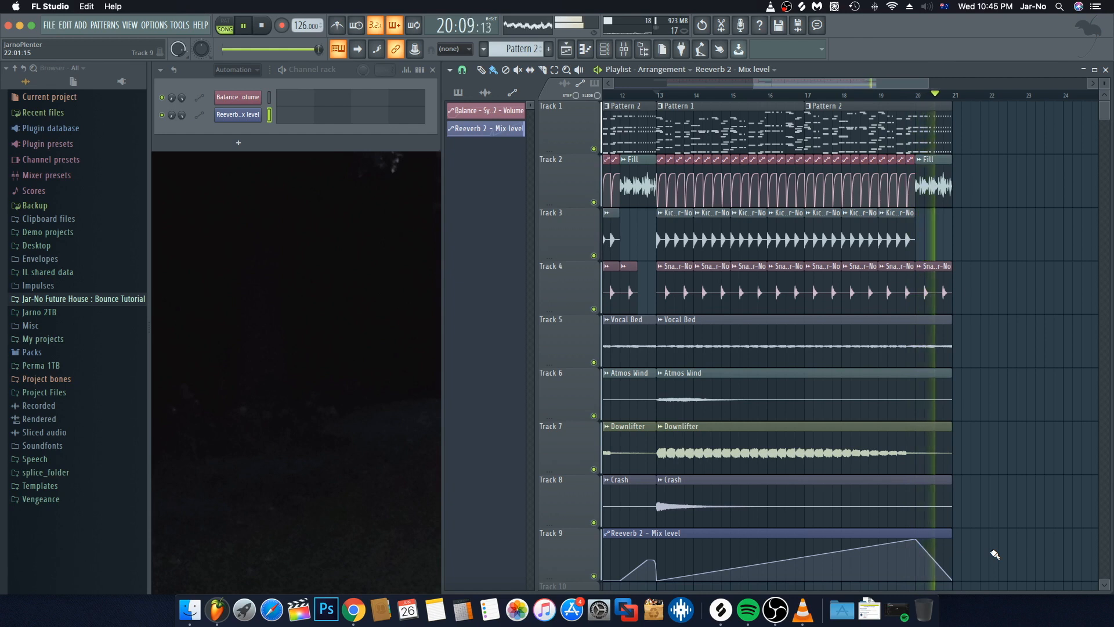
key("space")
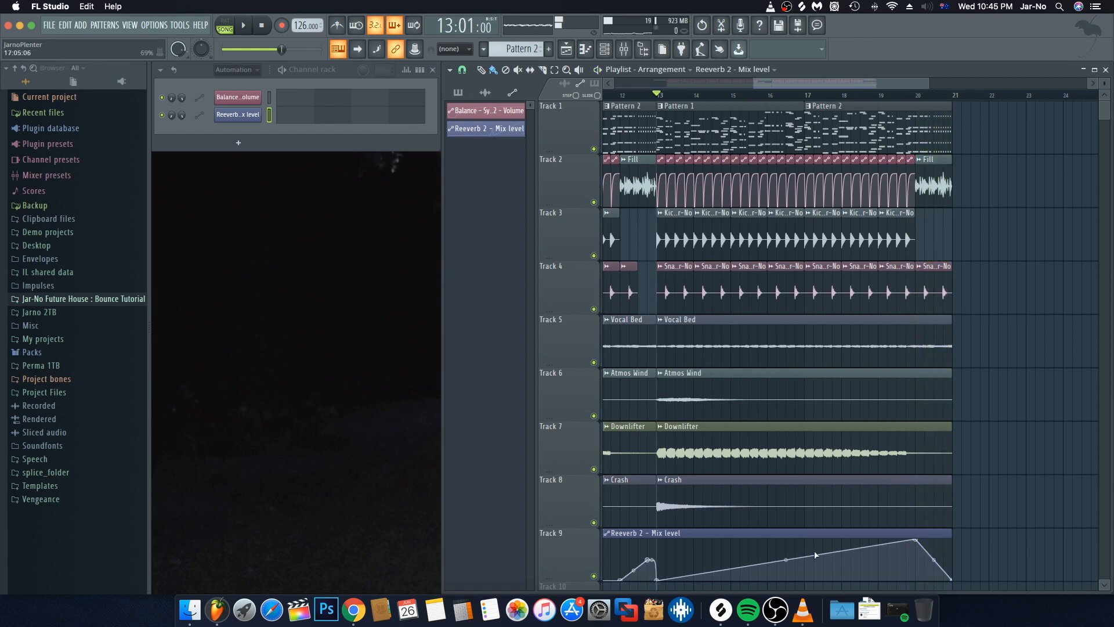
right_click(918, 542)
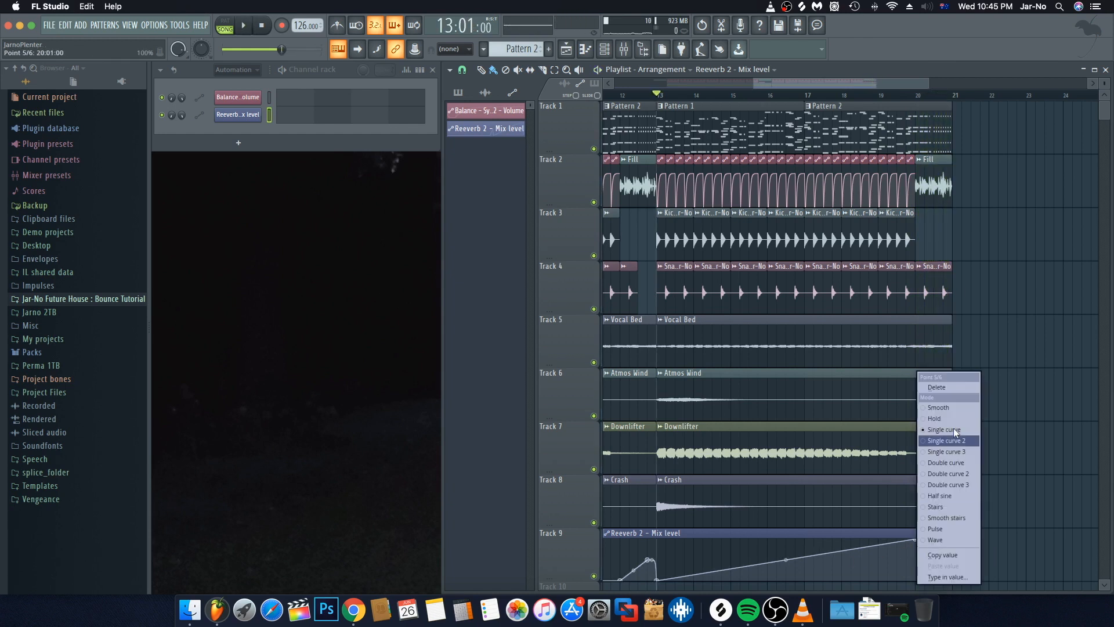
left_click(936, 393)
Toggle the solo state on the Sylenth1 #5 mixer track and play the arrangement from bar 4
scroll(989, 478, "left", 5)
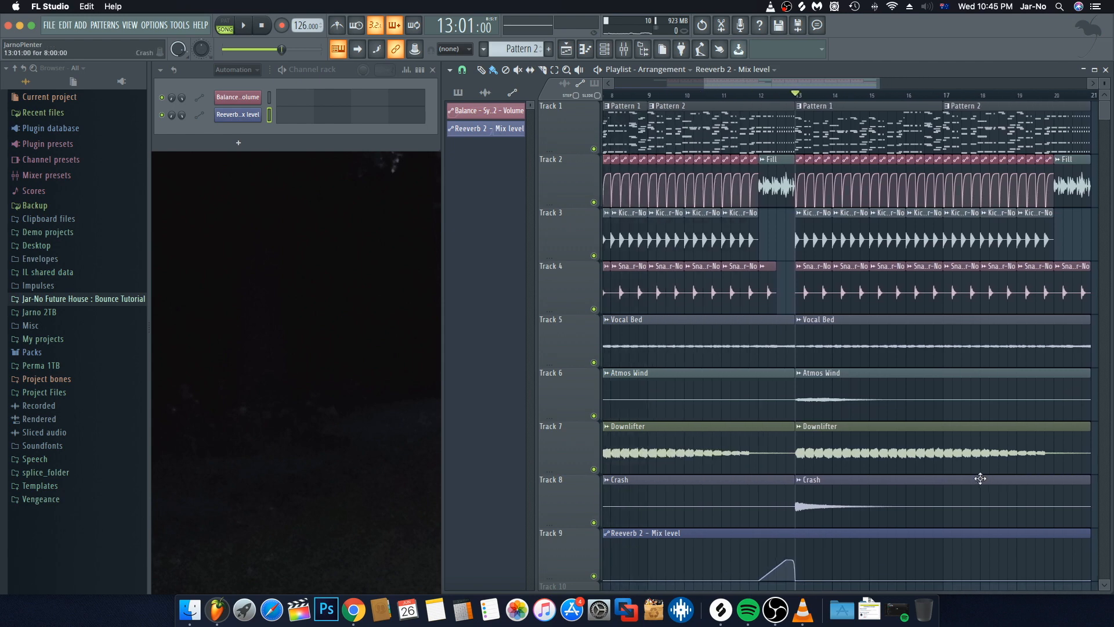
left_click(648, 94)
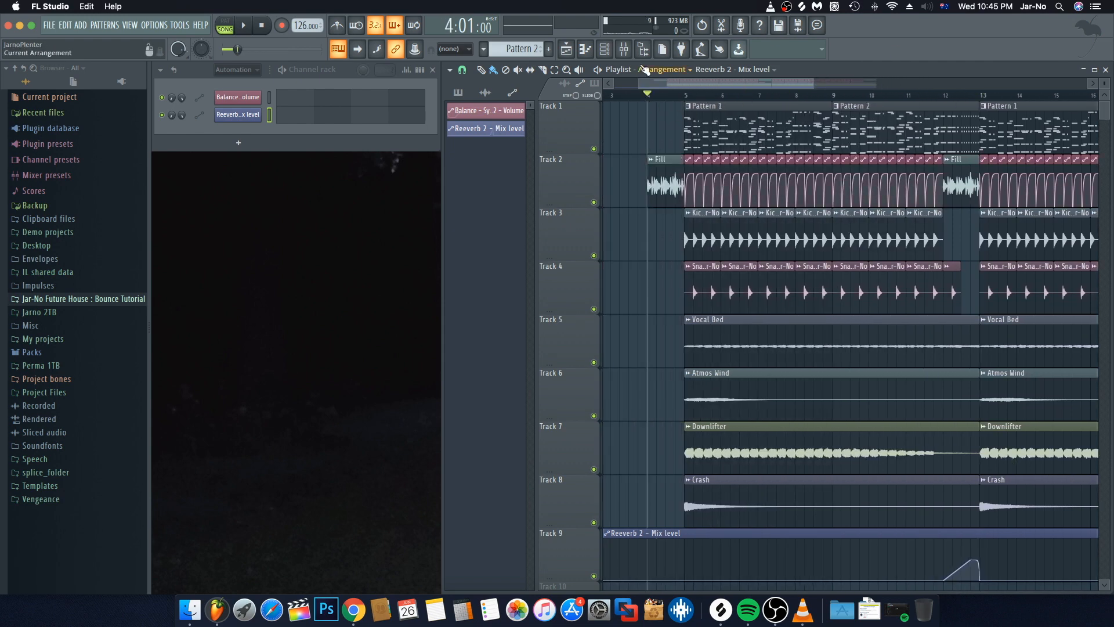
left_click(631, 54)
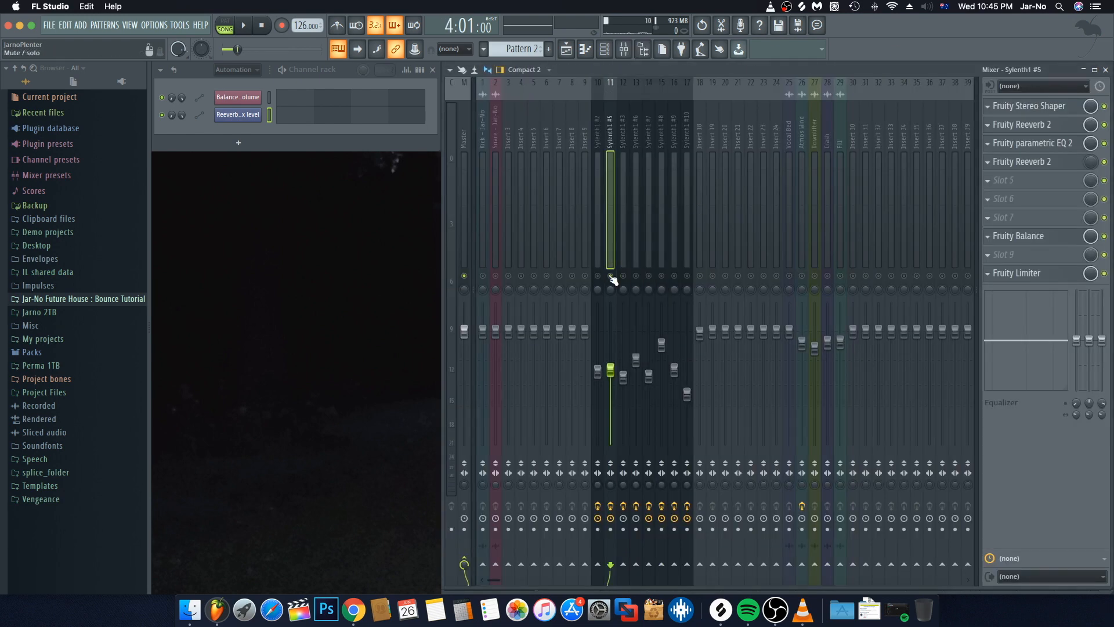
right_click(611, 277)
key("Escape")
key("space")
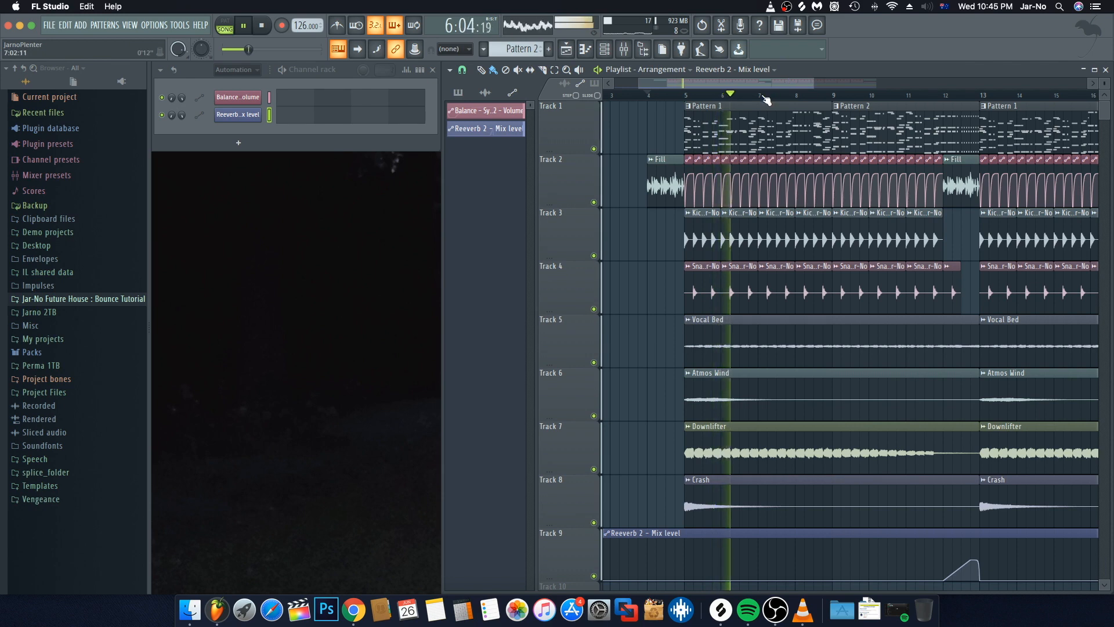
scroll(762, 94, "down", 3)
left_click_drag(761, 85, 765, 84)
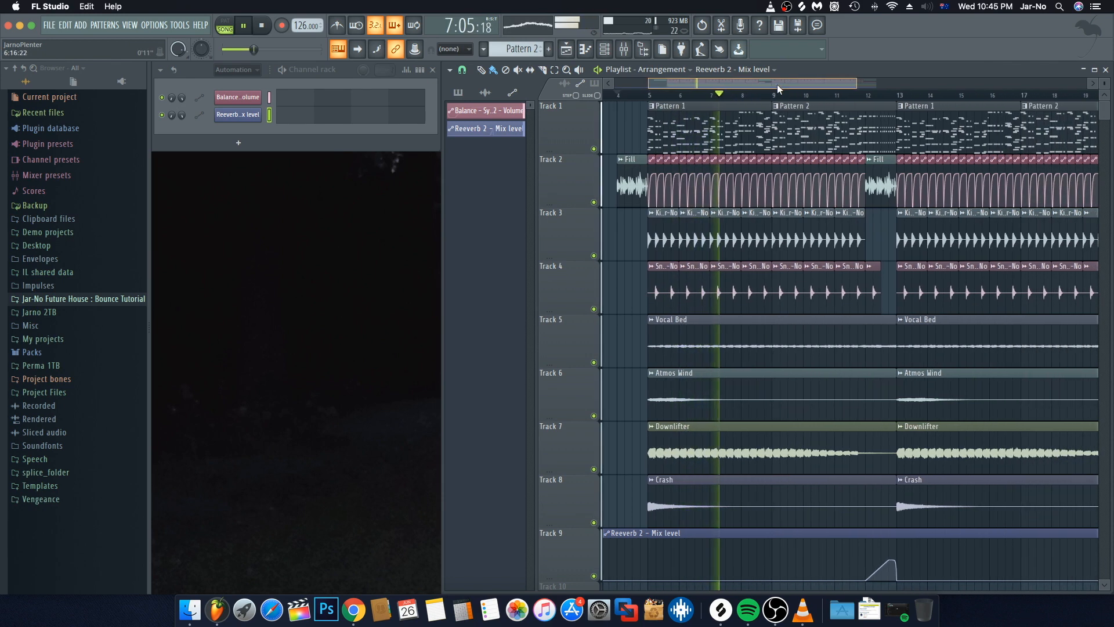
Extend the Reeverb 2 mix level clip on Track 9 to bar 23 and delete the extra automation point at bar 21
scroll(772, 94, "down", 2)
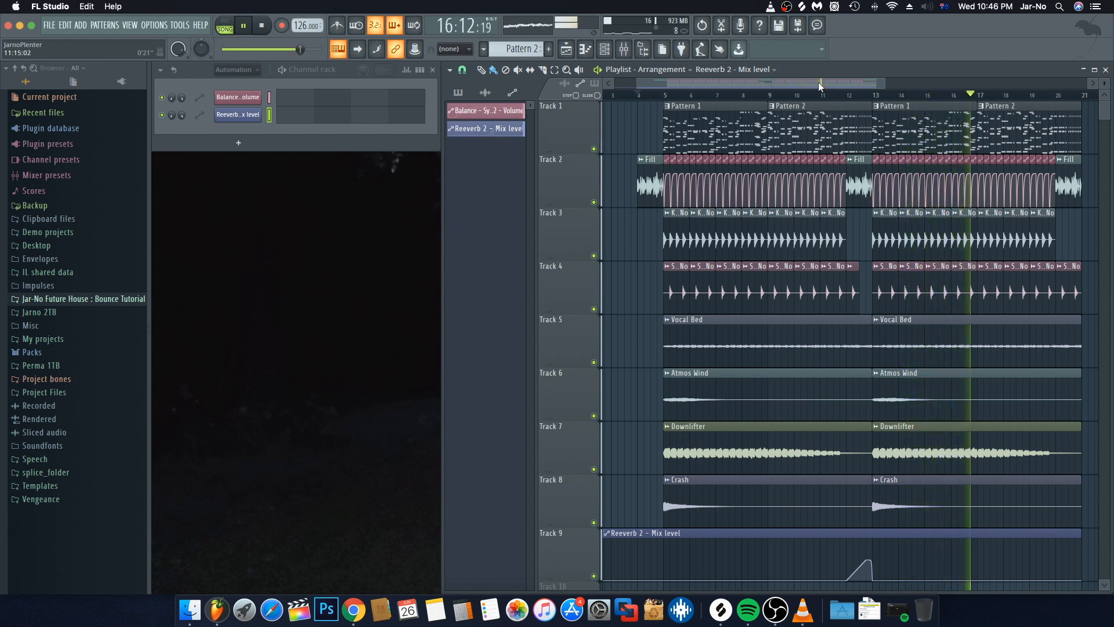
scroll(906, 360, "right", 3)
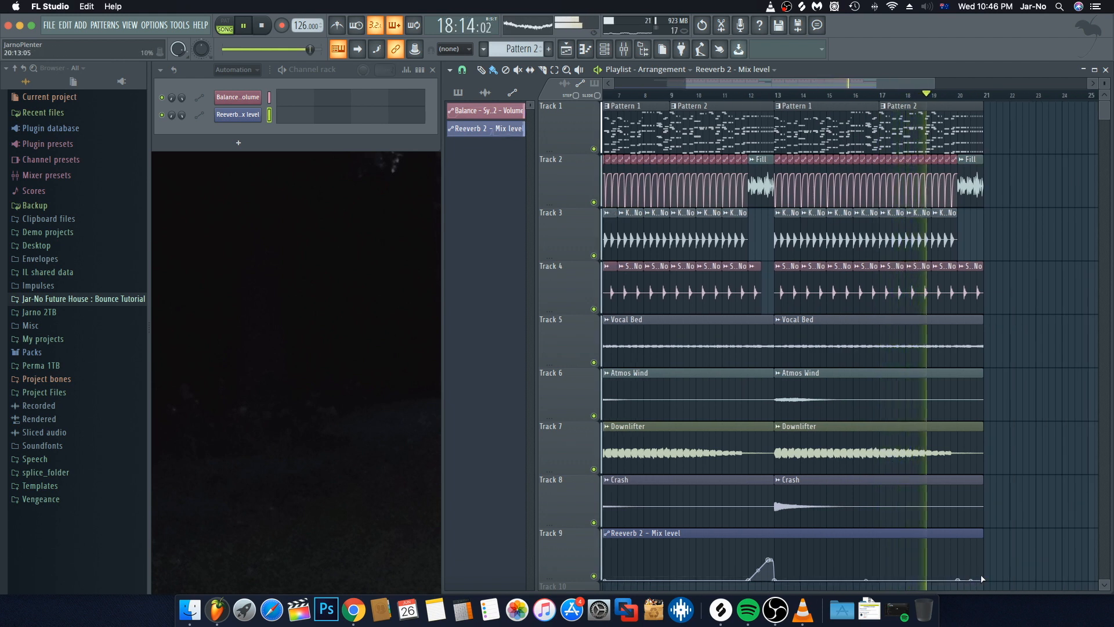
left_click_drag(982, 533, 1028, 535)
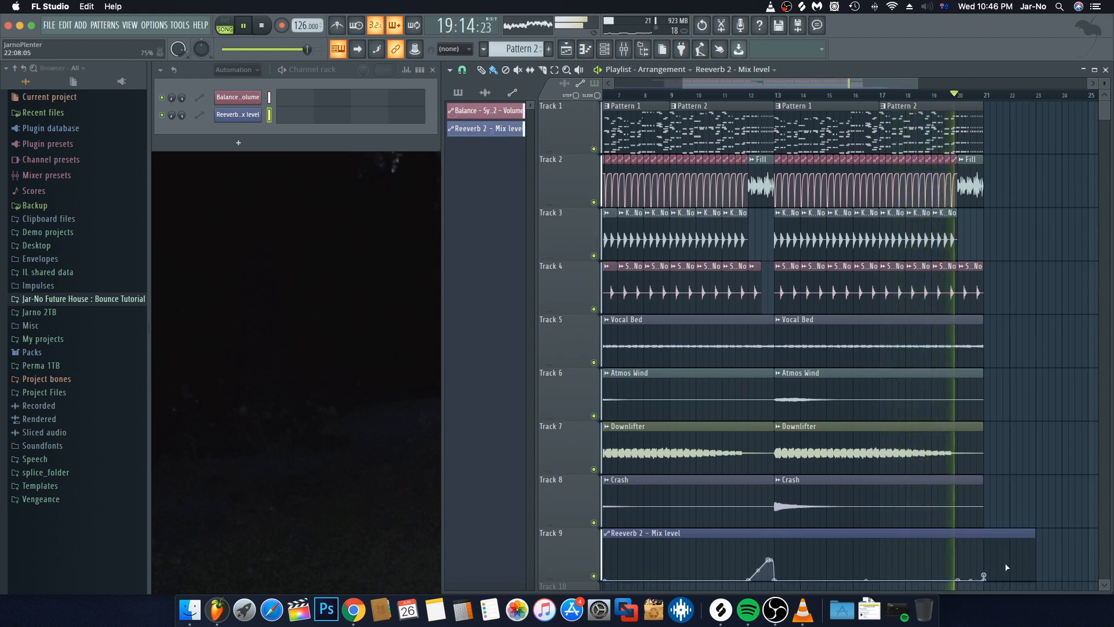
right_click(984, 576)
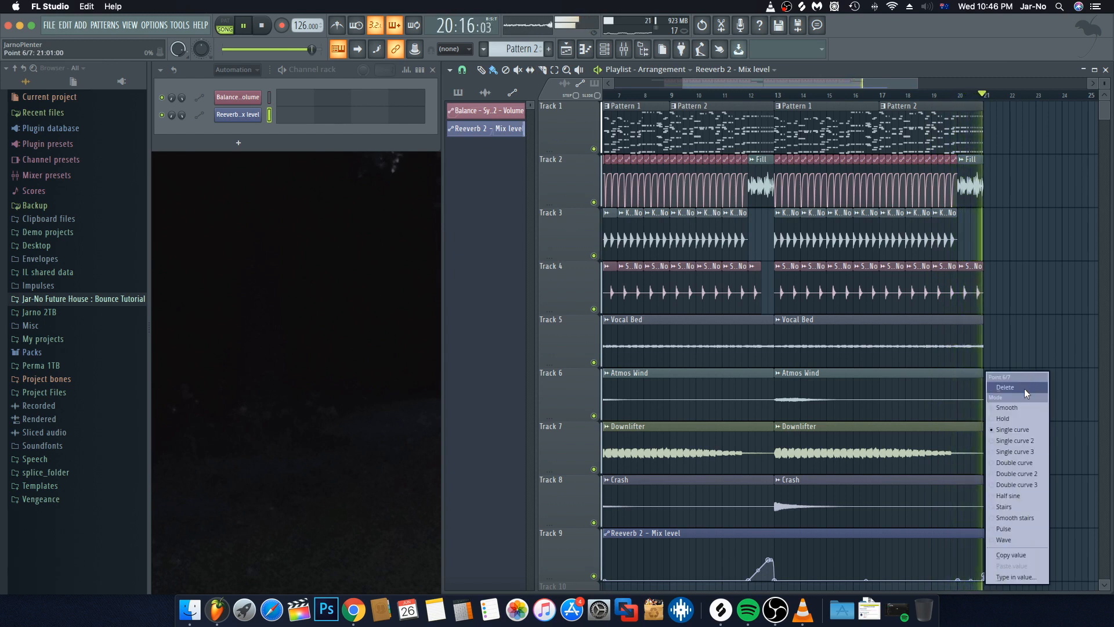
left_click(1024, 388)
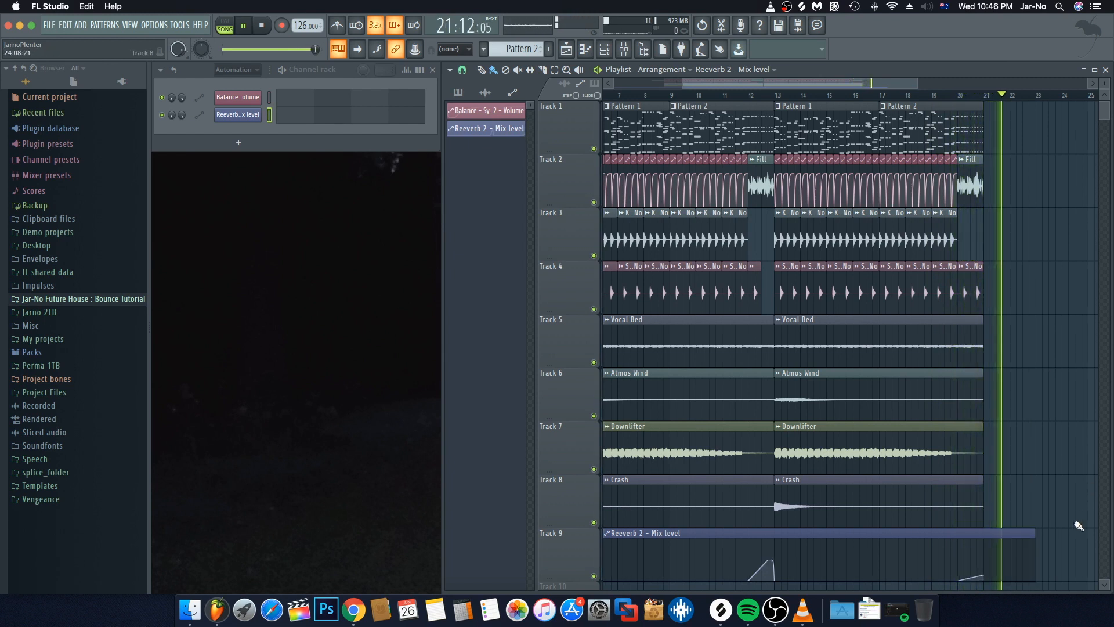
Add an automation point at bar 23, lower it to zero mix level, and stop playback
right_click(1034, 569)
left_click_drag(1035, 569, 1035, 582)
key("space")
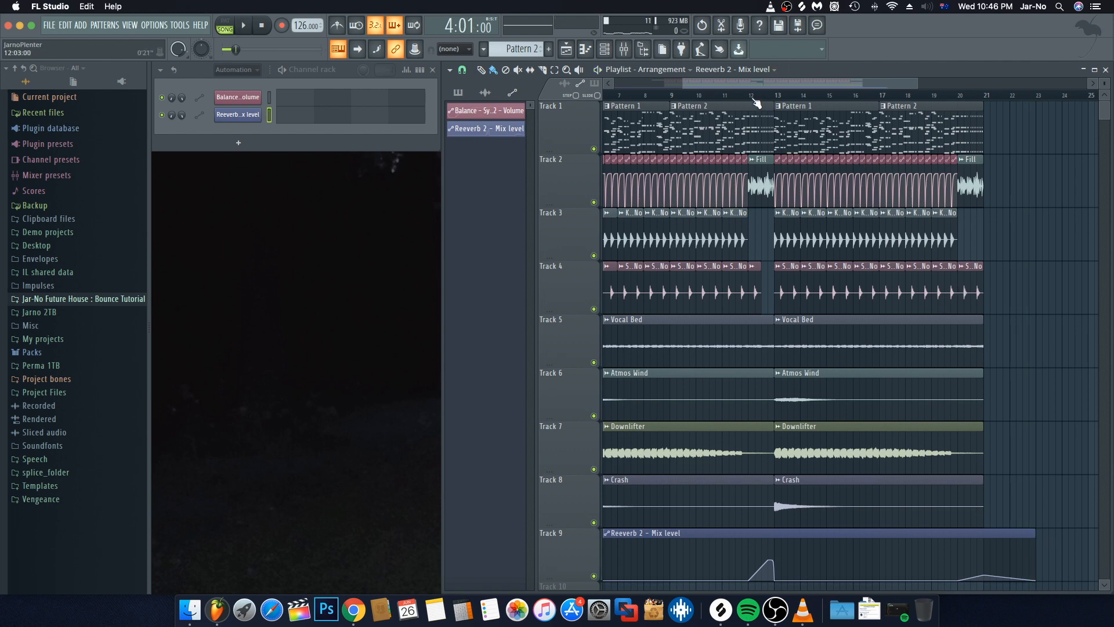
Play the arrangement from bar 20 past the end of bar 21 to hear the closing reverb automation
scroll(756, 103, "down", 3)
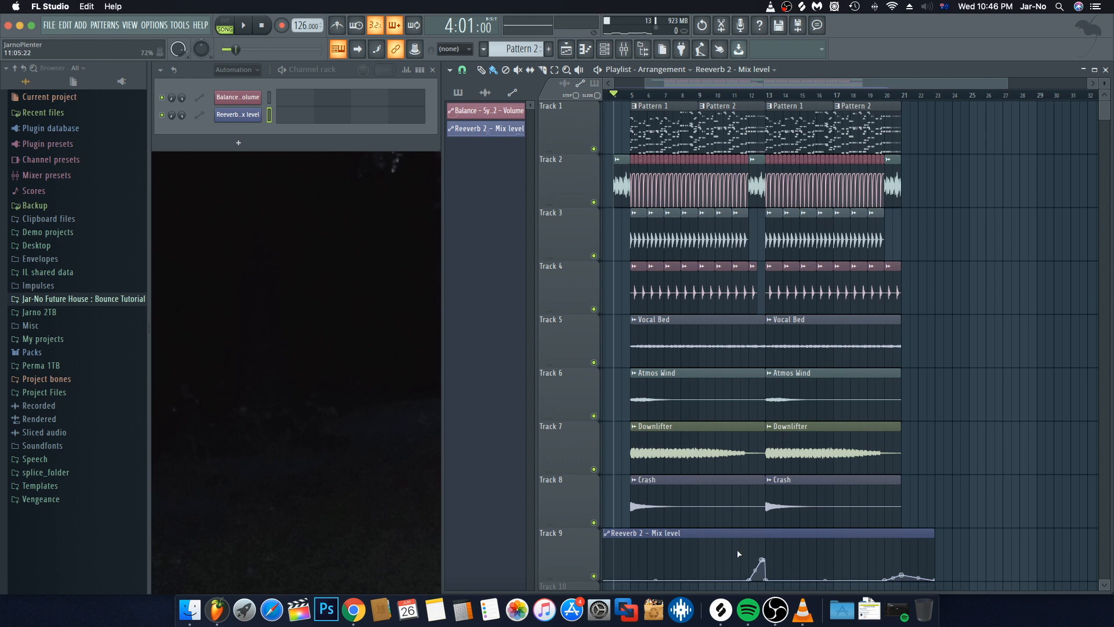
scroll(739, 551, "left", 2)
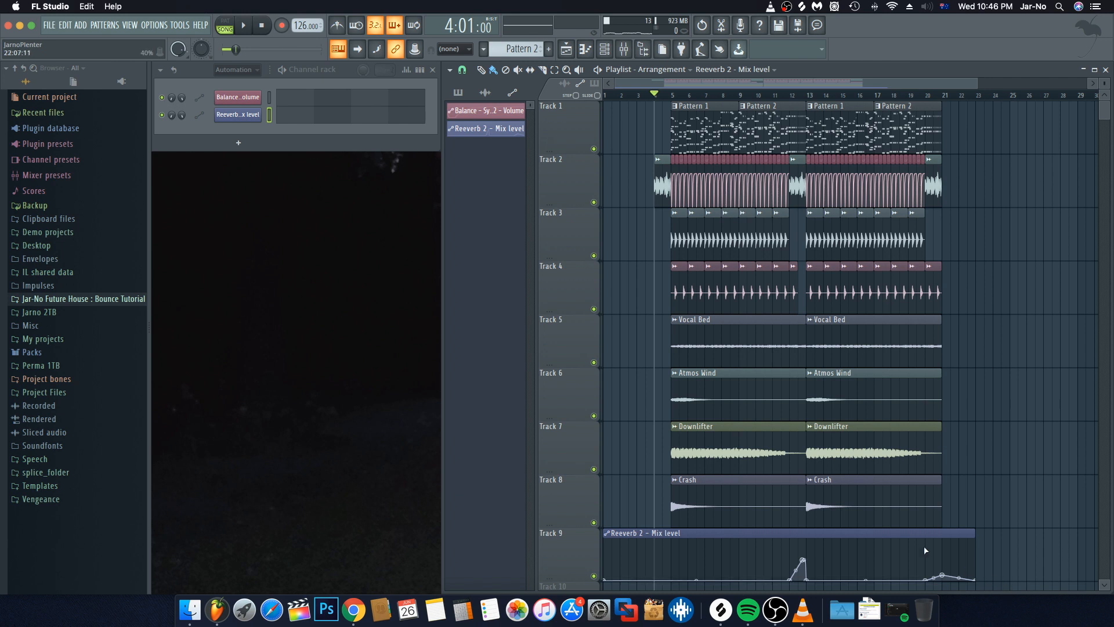
left_click(932, 96)
key("space")
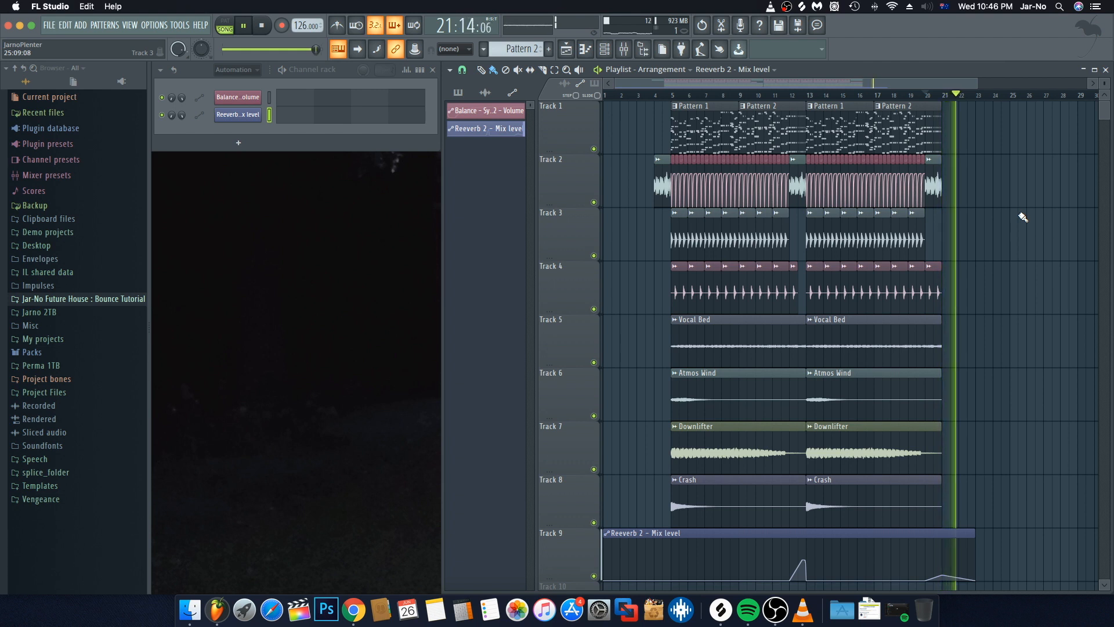
key("space")
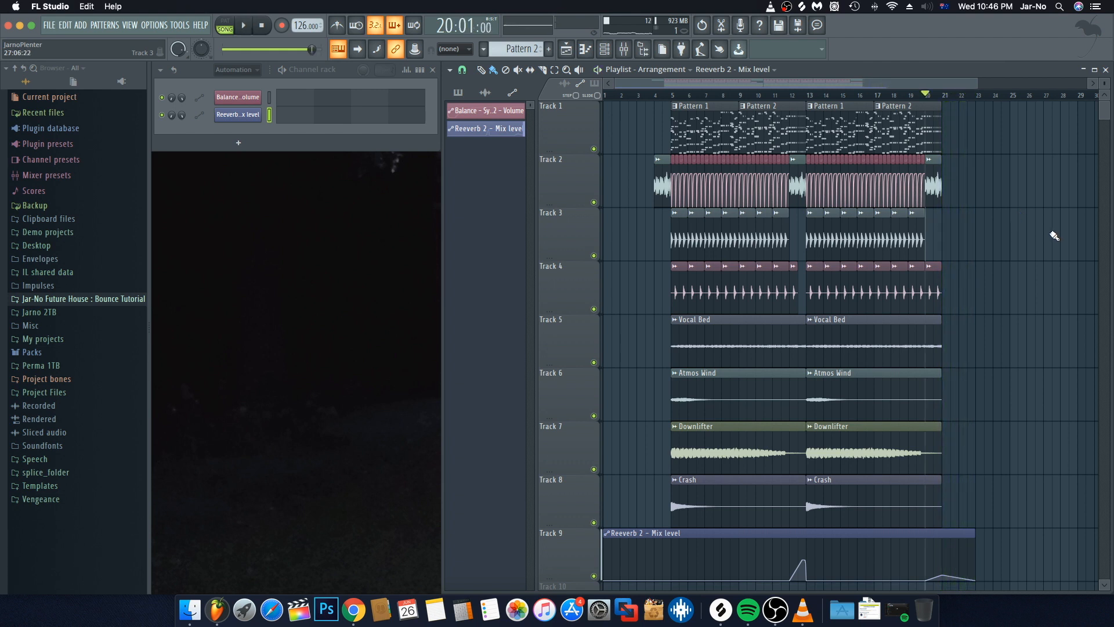
scroll(818, 104, "down", 2)
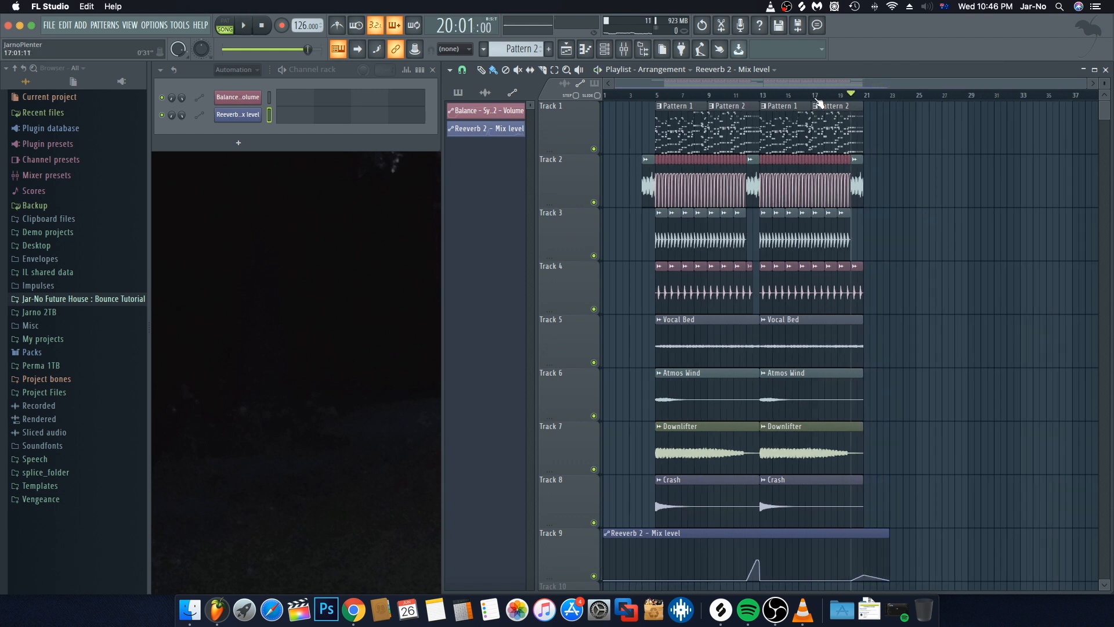